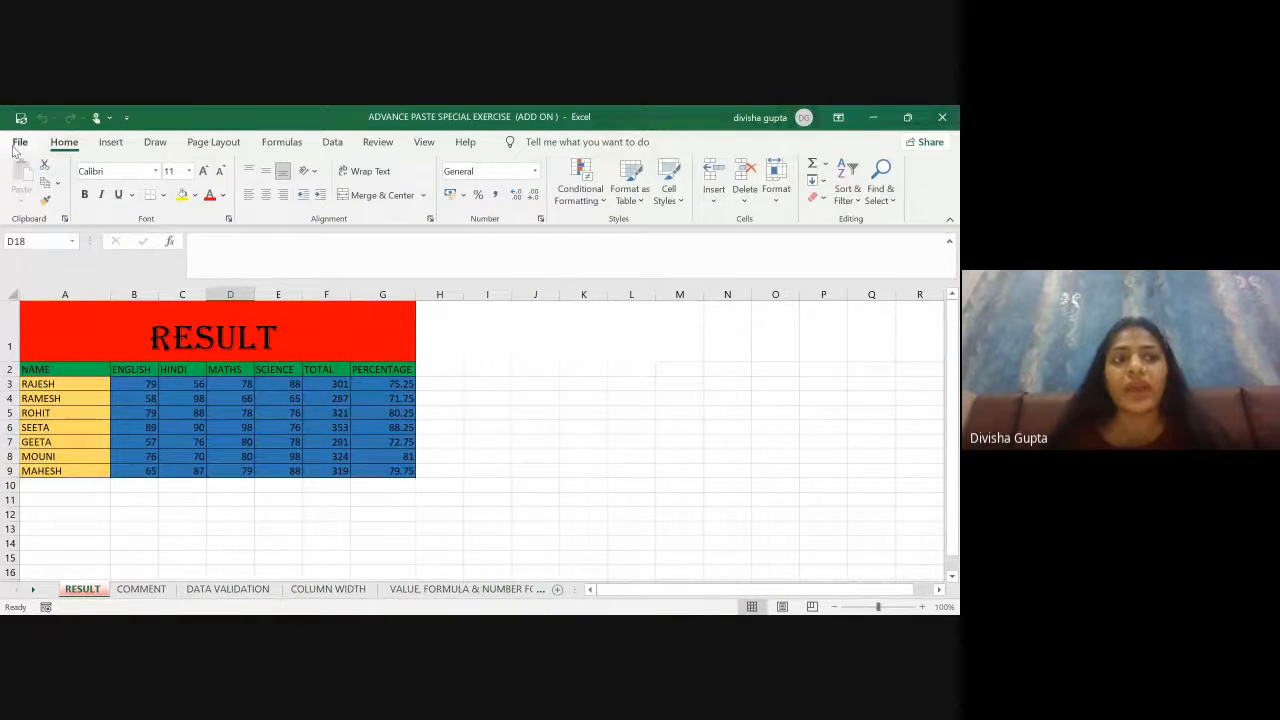
left_click(108, 145)
left_click(145, 146)
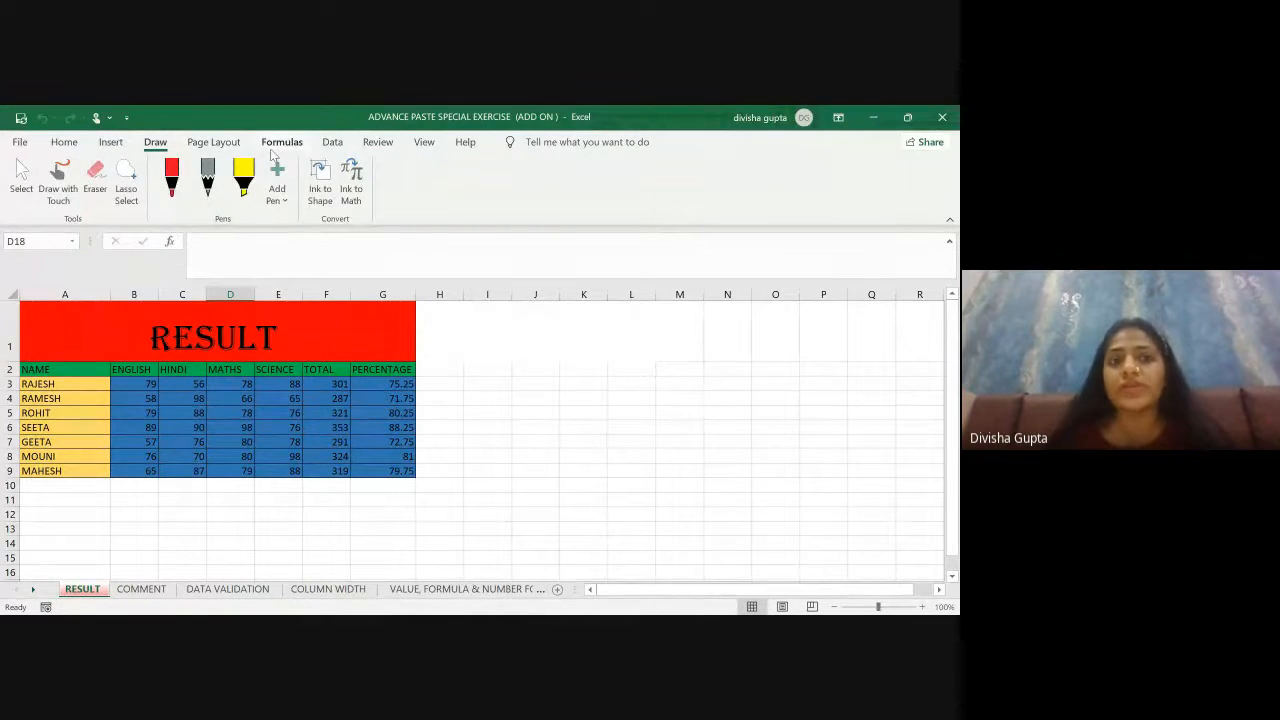
left_click(332, 142)
left_click(378, 142)
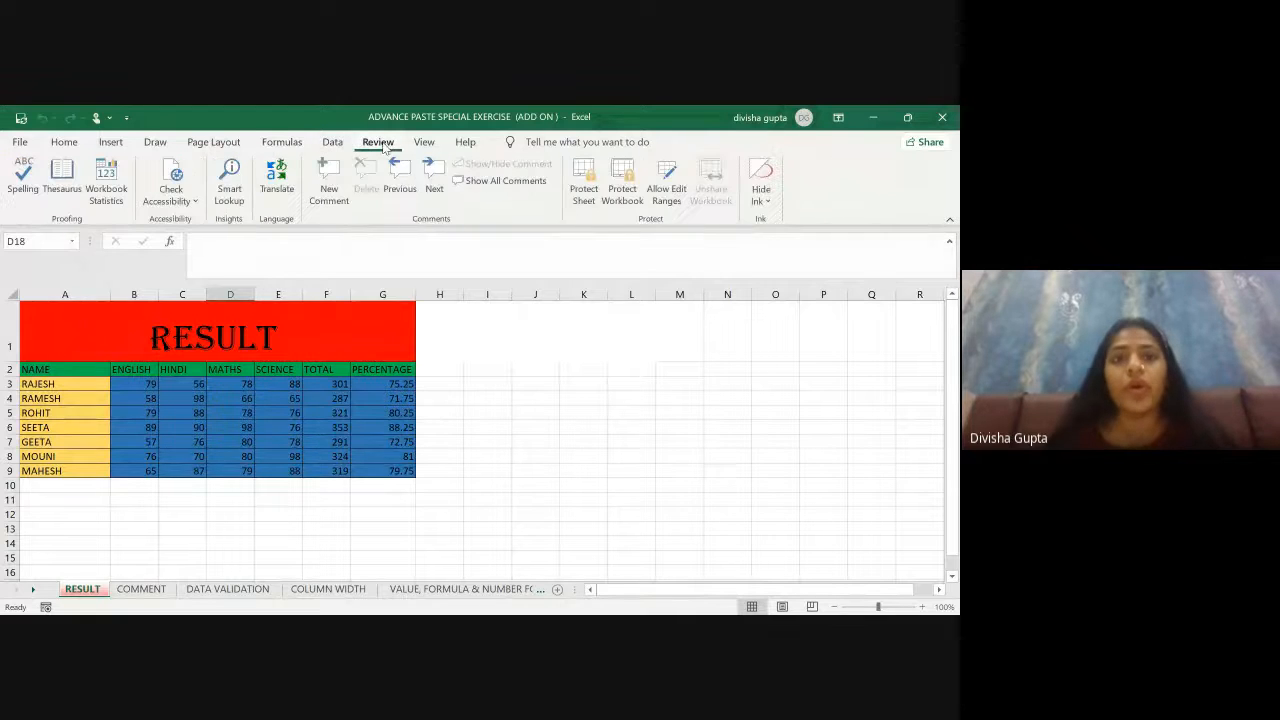
left_click(424, 142)
left_click(465, 142)
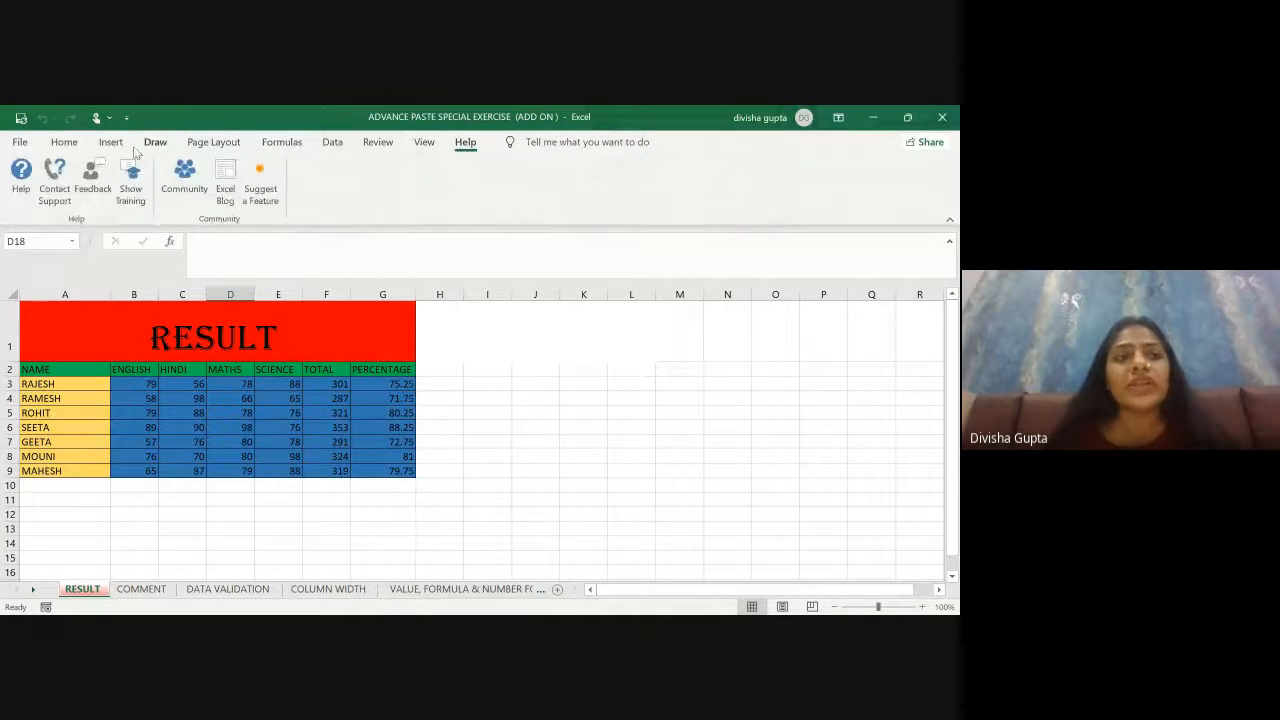
left_click(64, 142)
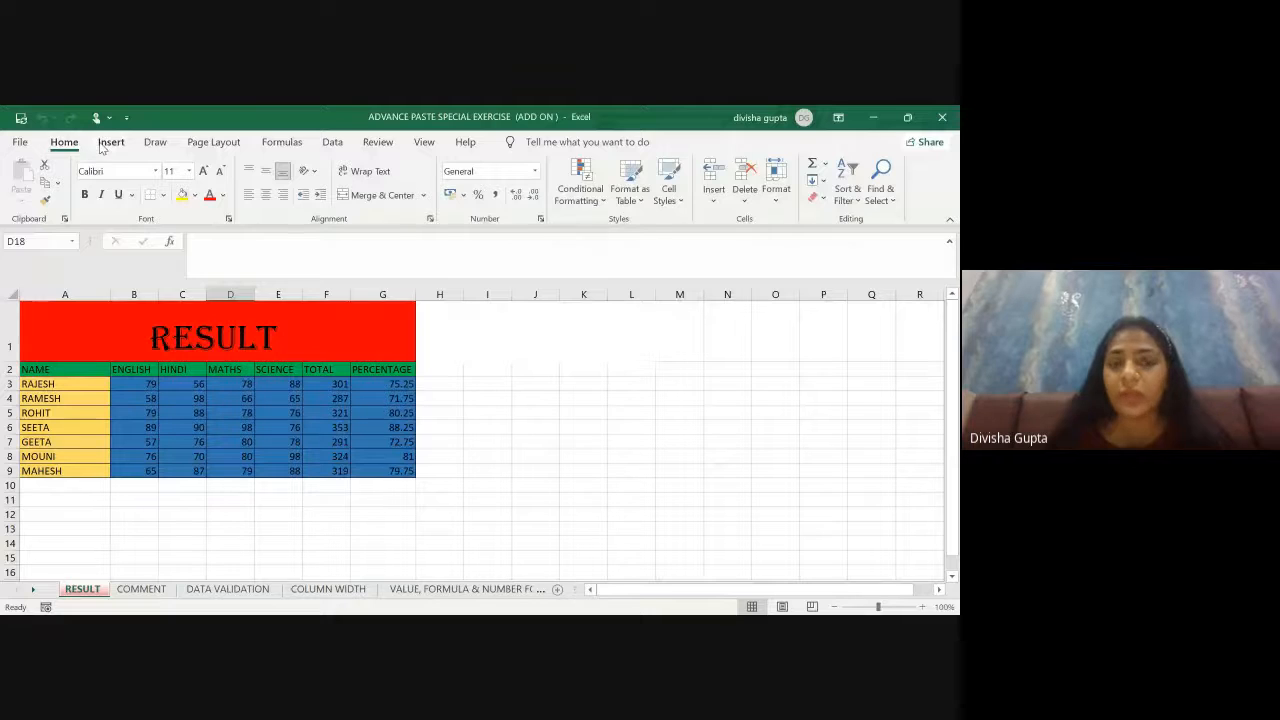
left_click(104, 145)
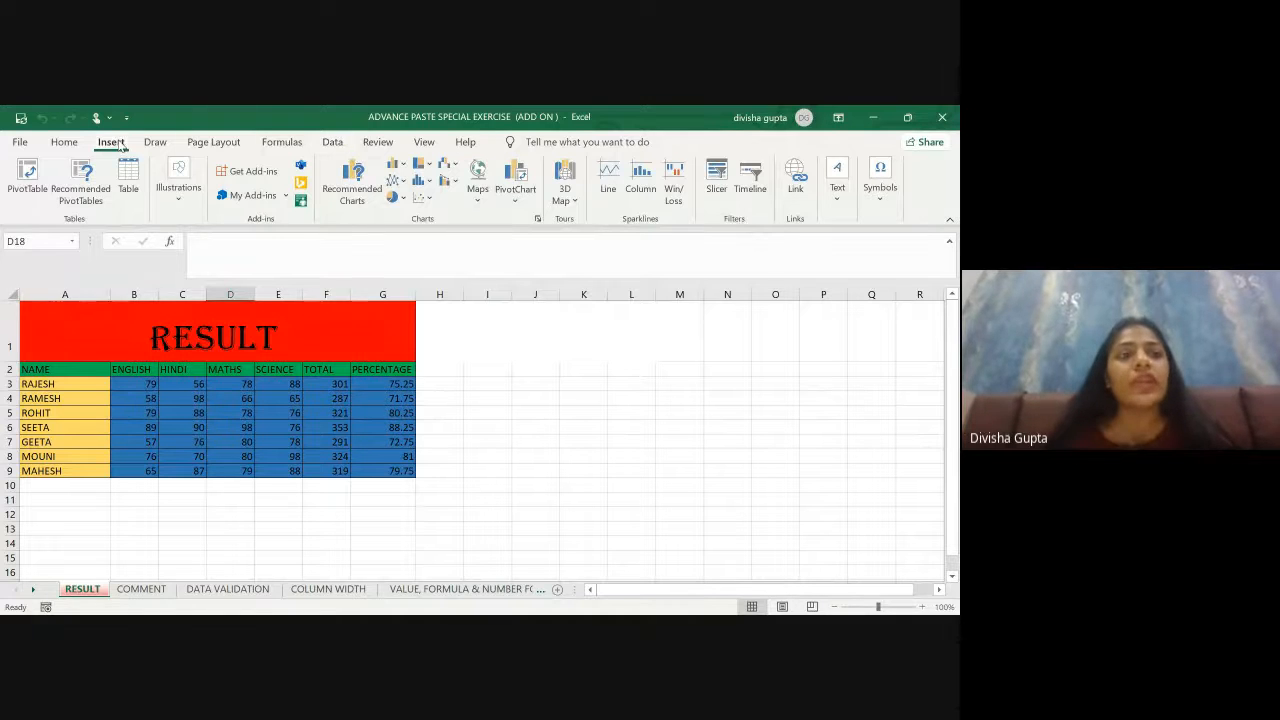
left_click(68, 146)
left_click(108, 145)
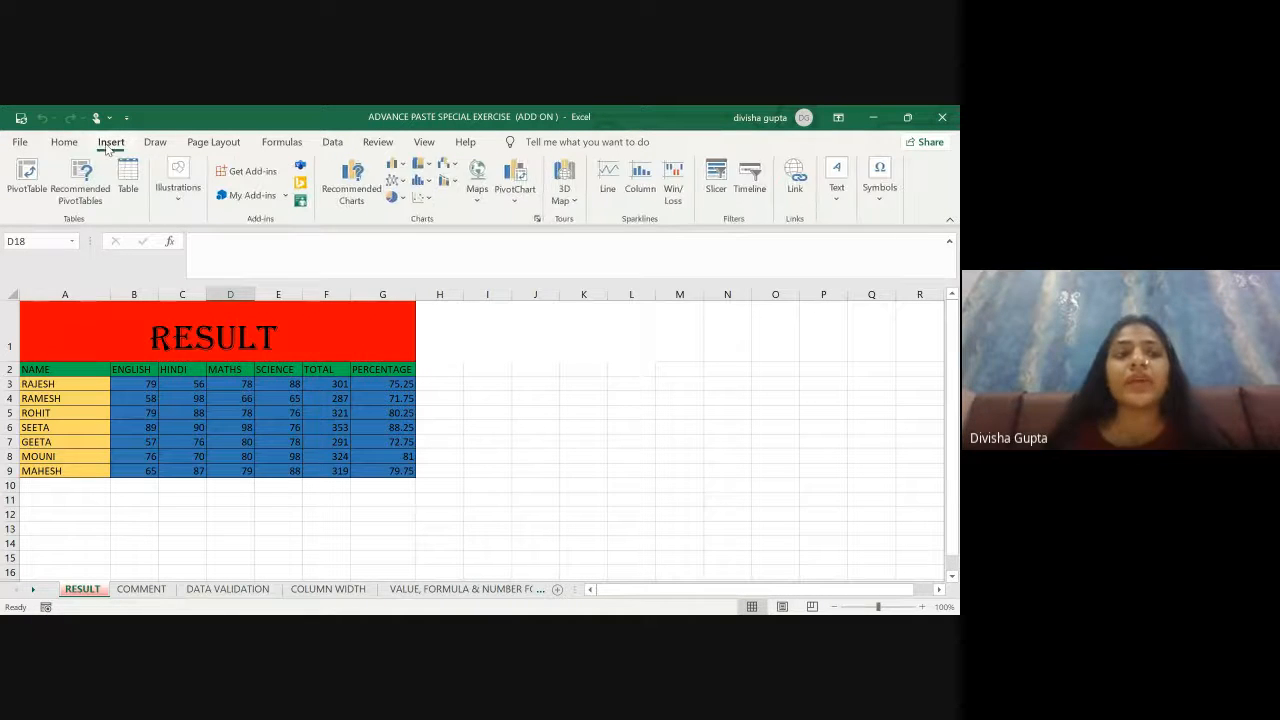
left_click(157, 145)
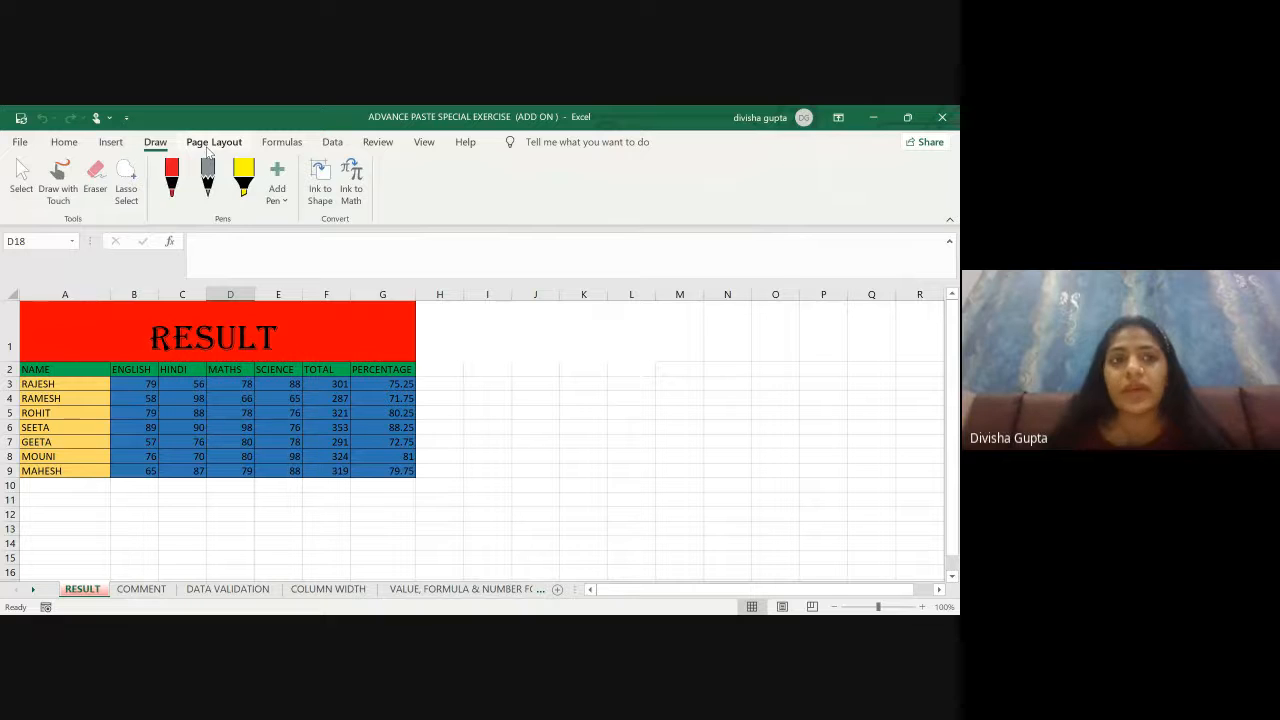
left_click(212, 143)
left_click(281, 142)
Step: Preview the available workbook themes and theme color palettes on the RESULT sheet without applying any
left_click(210, 145)
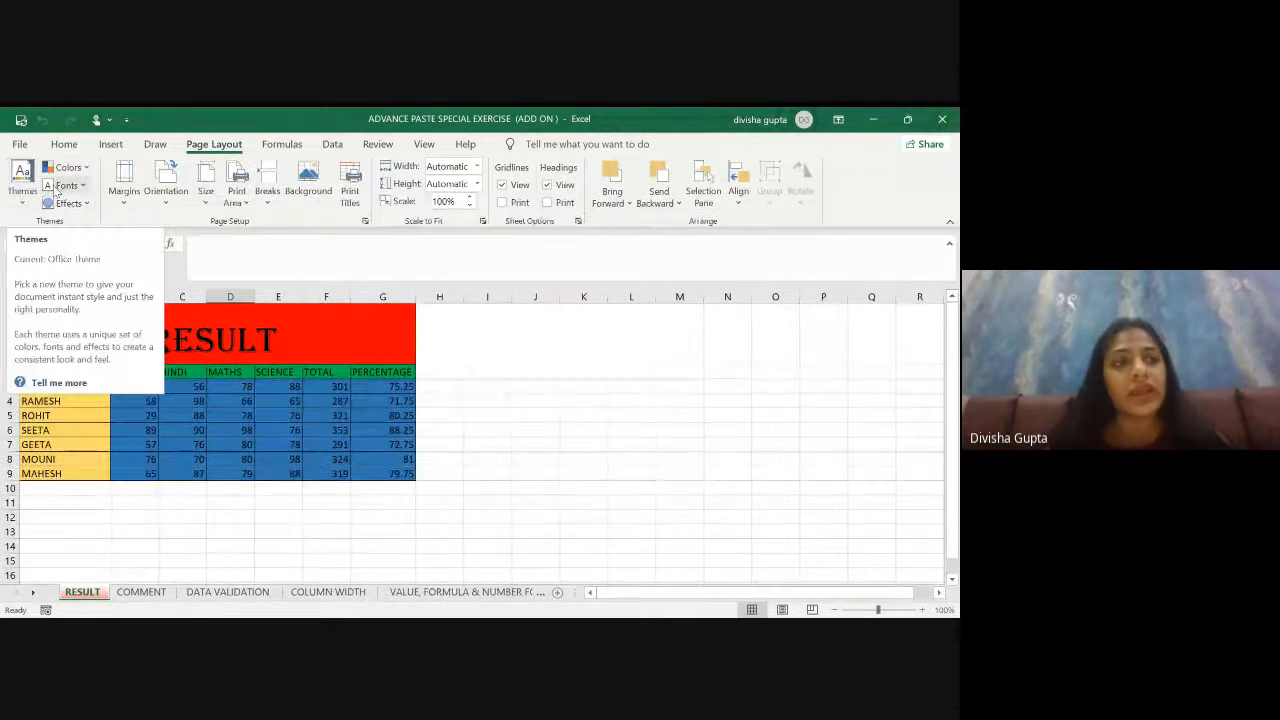
left_click(24, 190)
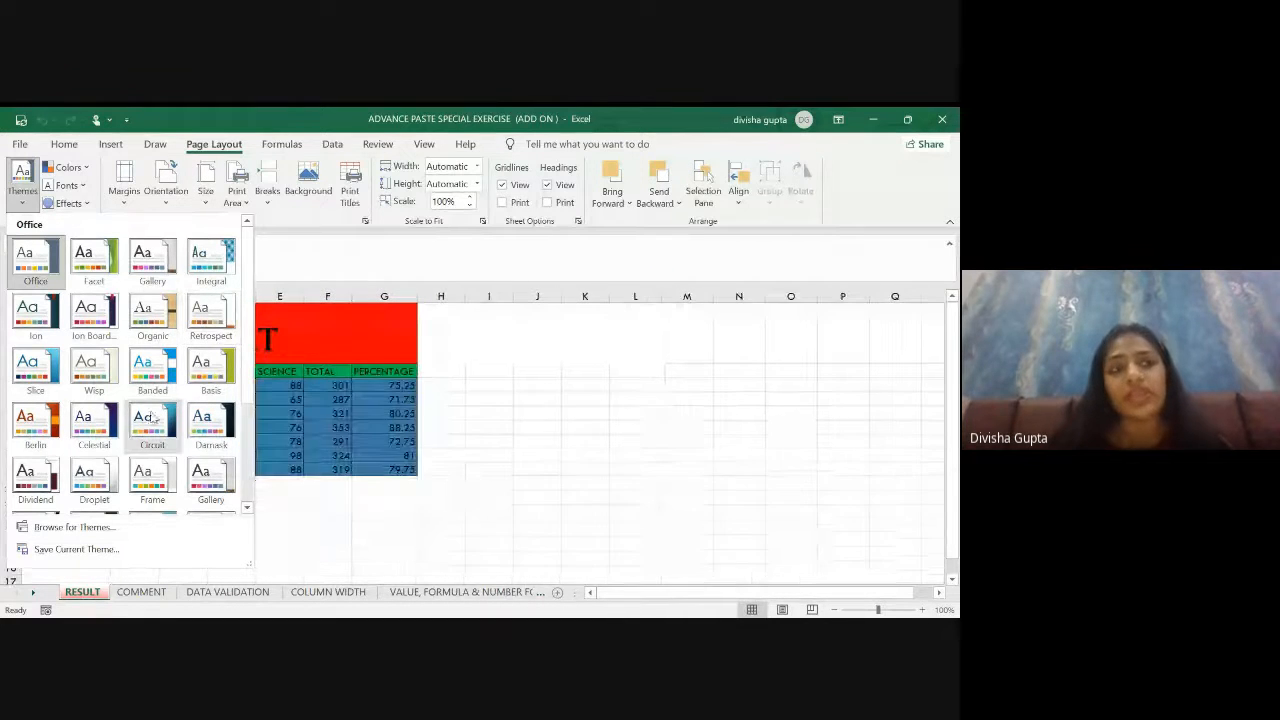
left_click(68, 168)
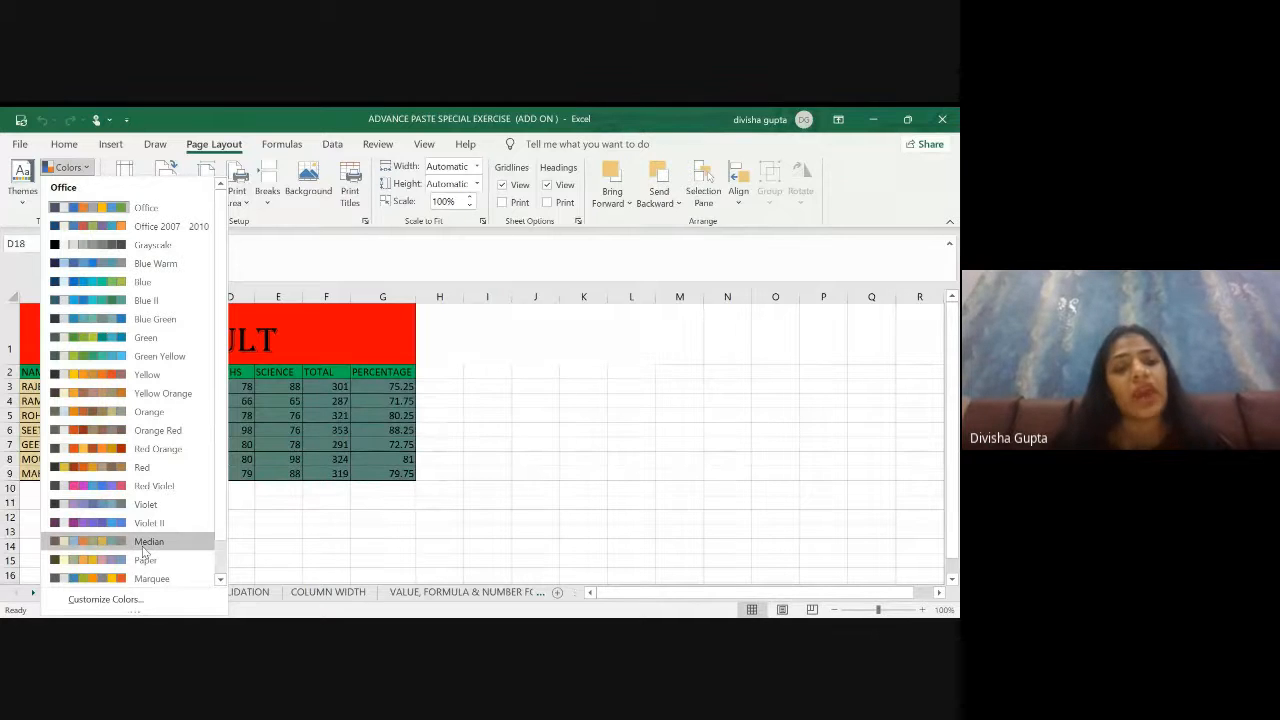
left_click(613, 405)
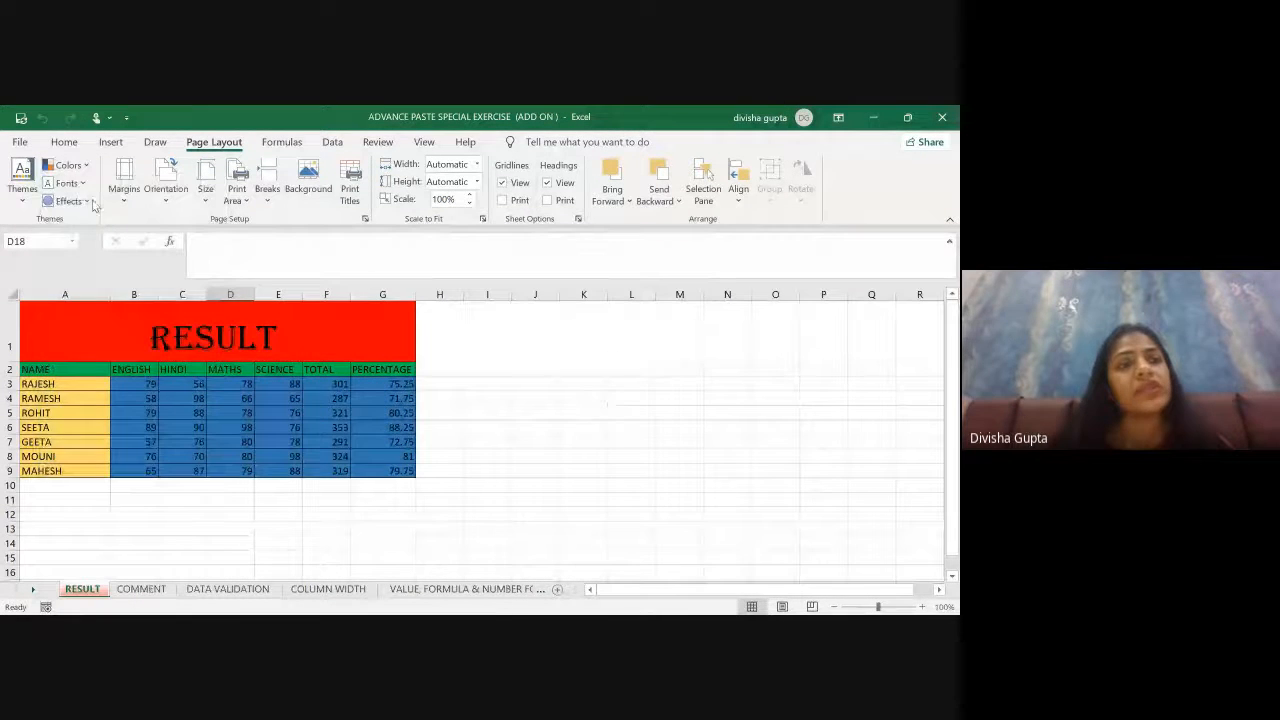
Step: Browse the theme font sets for the RESULT sheet and pick the Office set
left_click(66, 183)
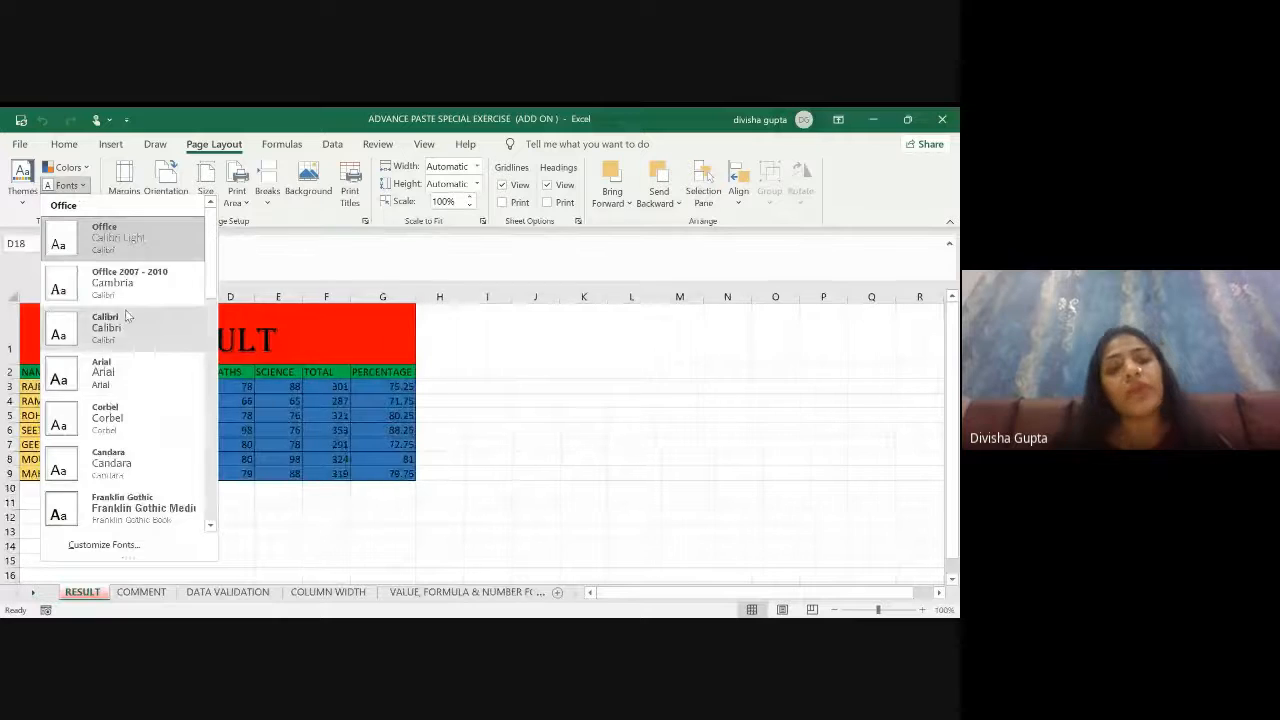
scroll(112, 440, "down", 5)
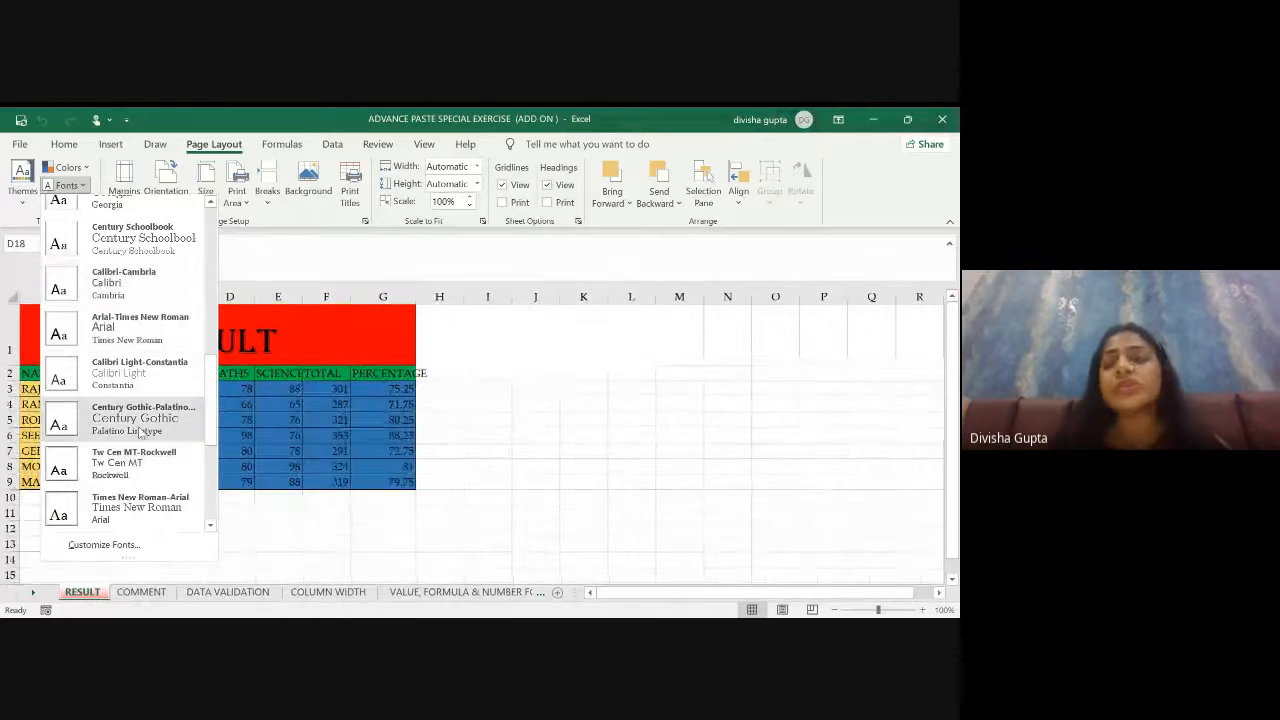
scroll(140, 432, "down", 3)
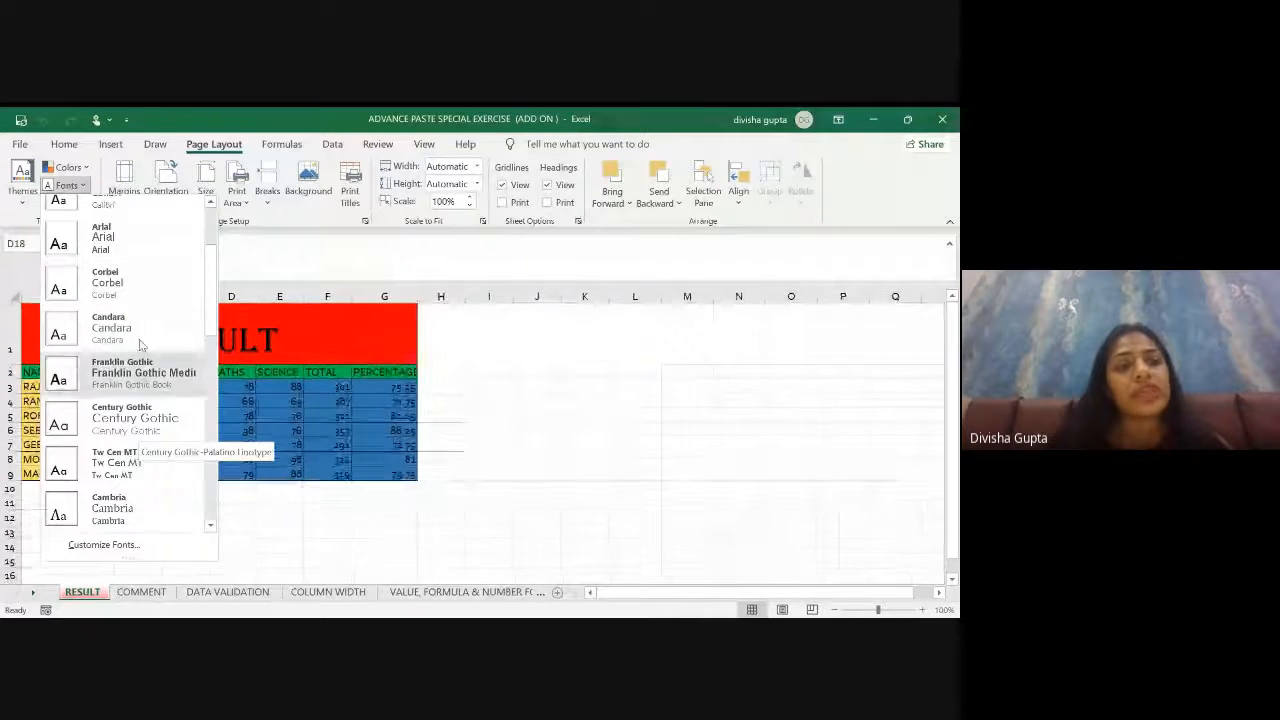
scroll(140, 345, "up", 3)
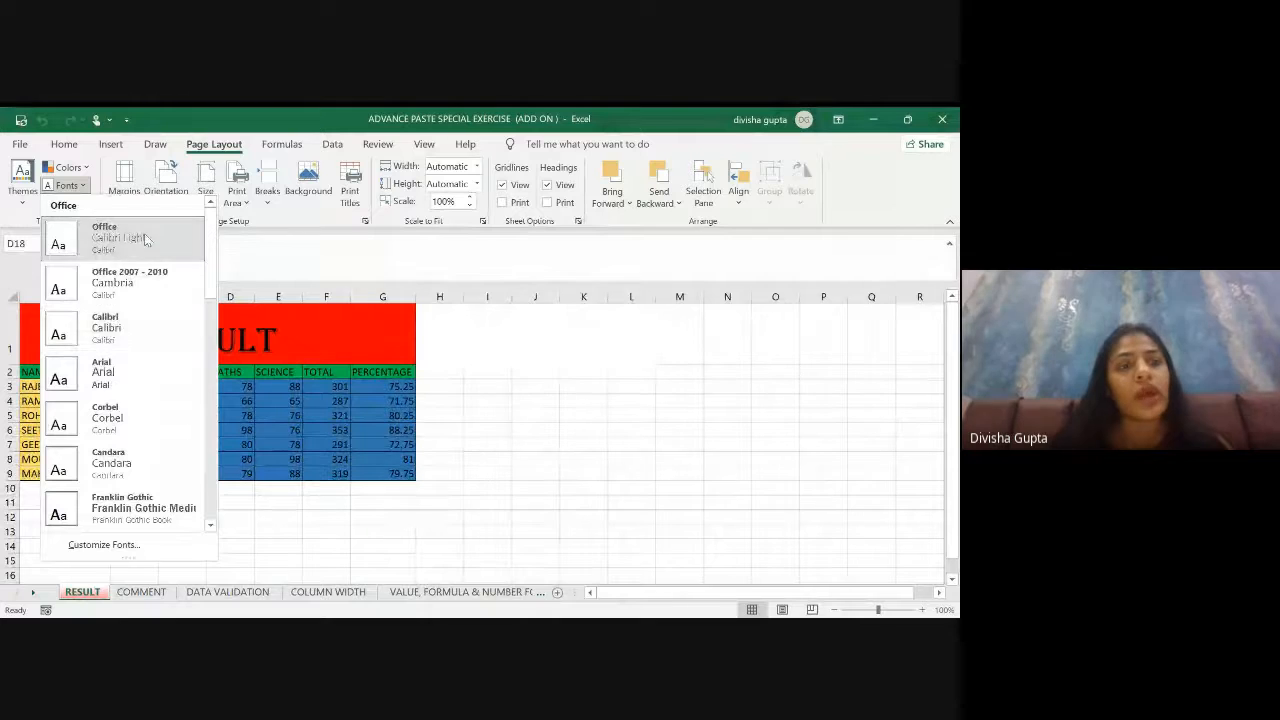
left_click(144, 233)
left_click(577, 357)
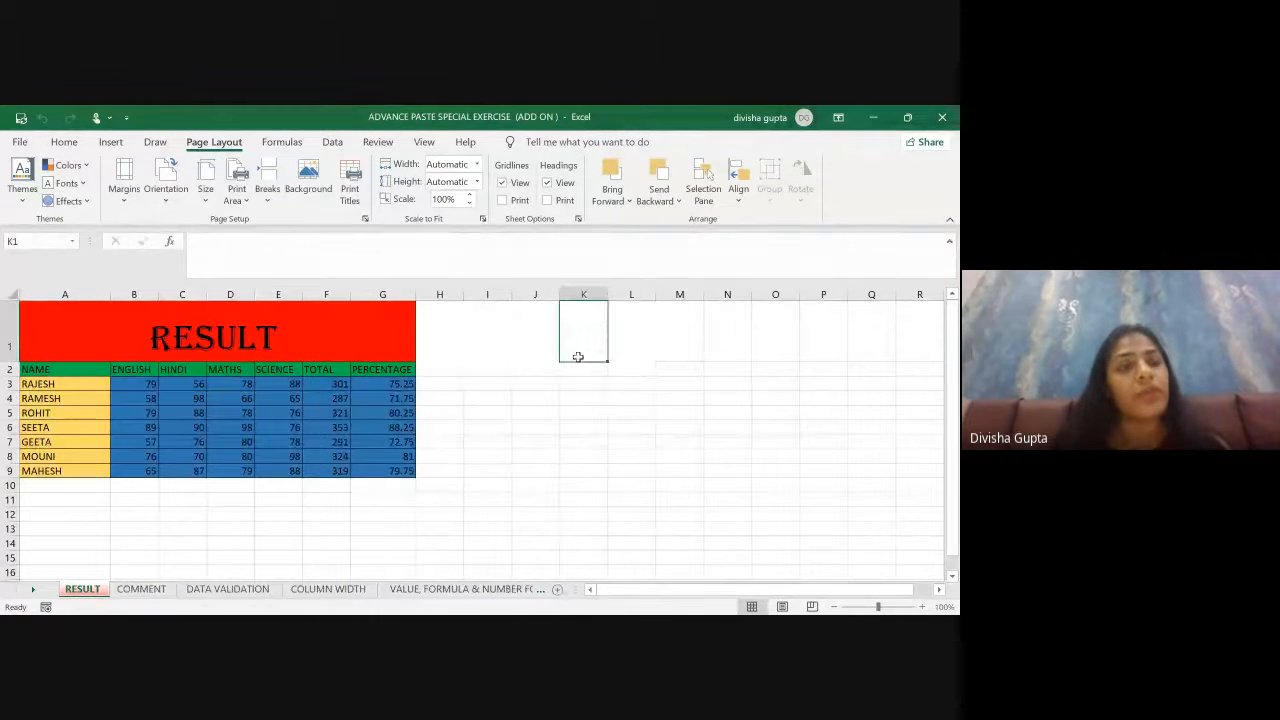
Step: Review the available theme effects and the preset page margins for the RESULT sheet
left_click(86, 201)
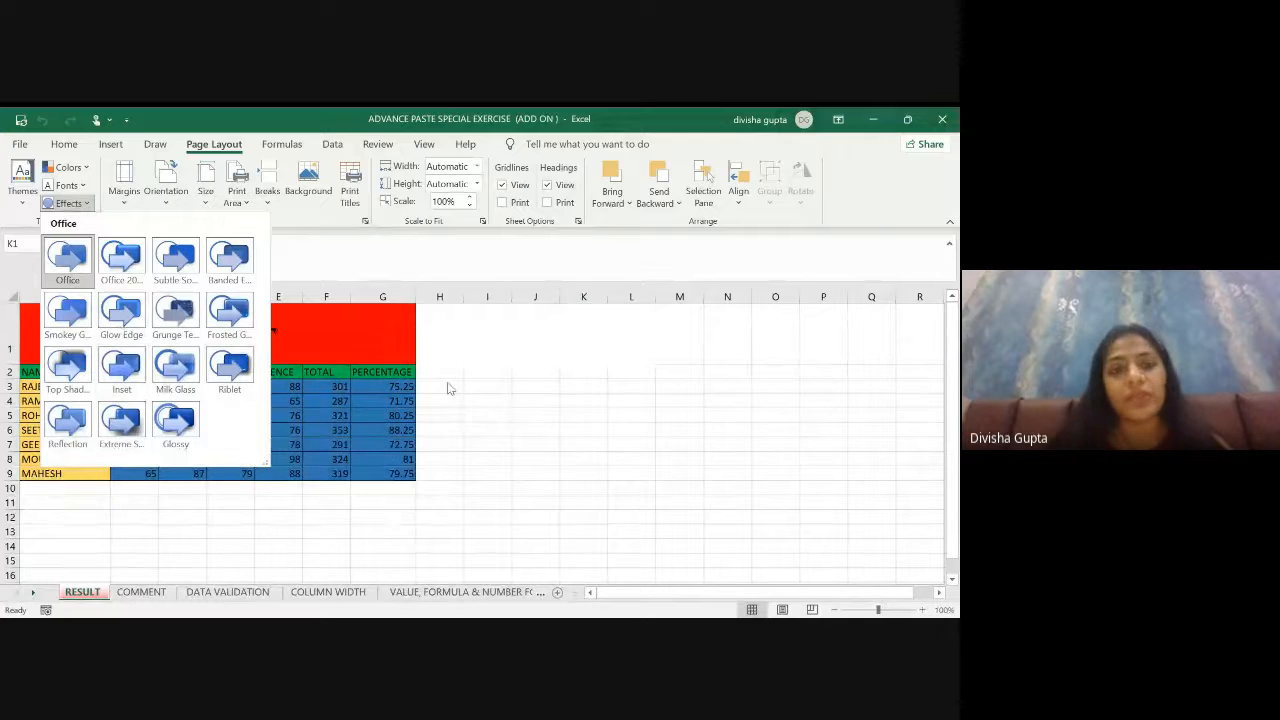
key("Escape")
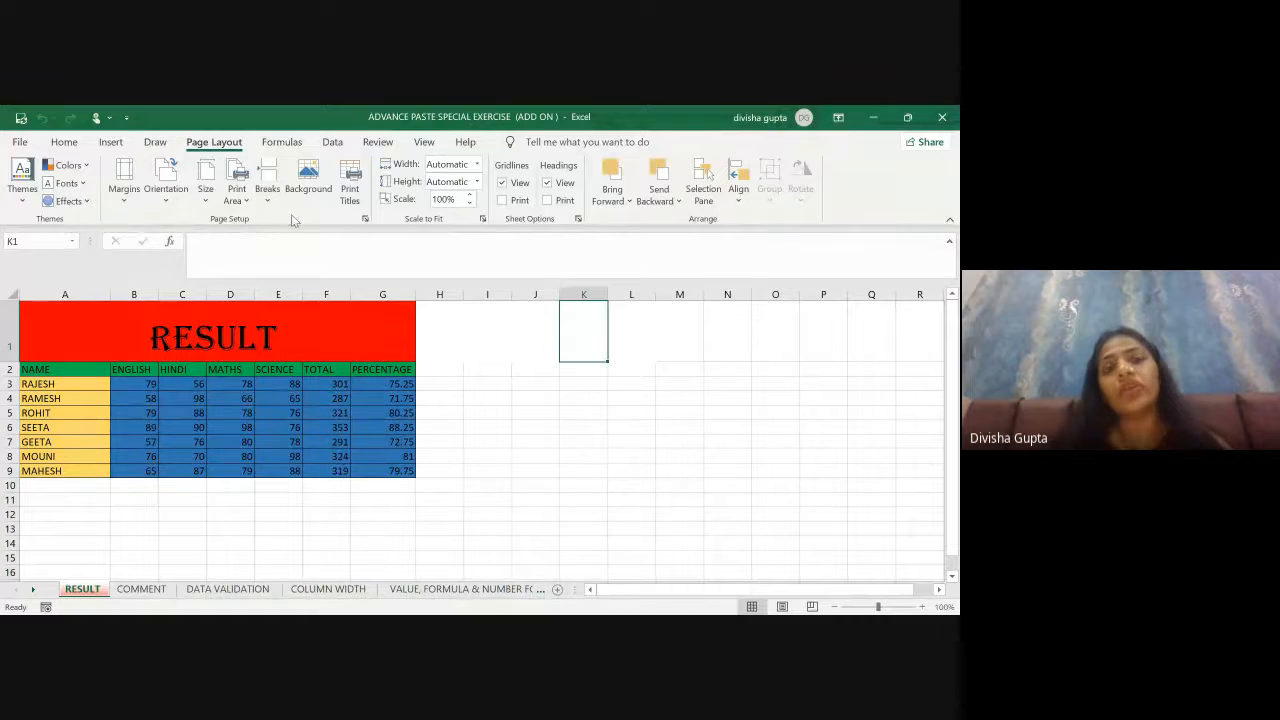
left_click(128, 199)
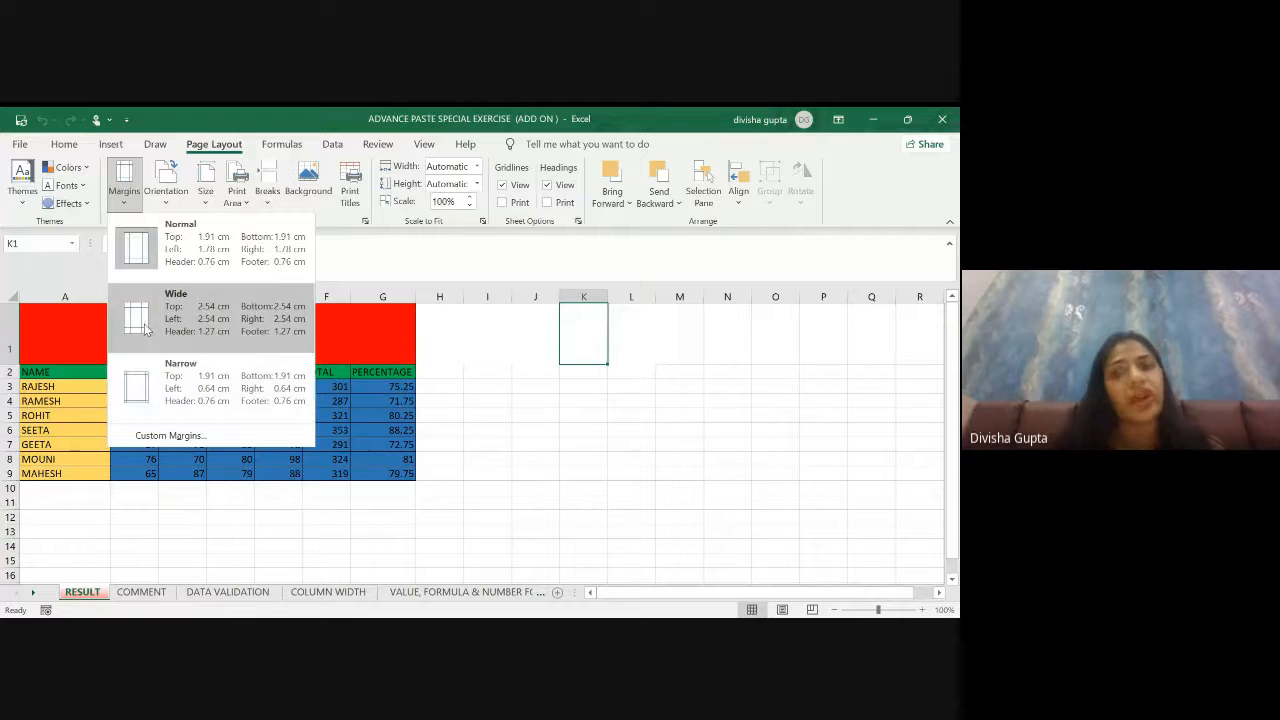
Step: Set the RESULT sheet's page orientation to Landscape and return it to Portrait
left_click(168, 204)
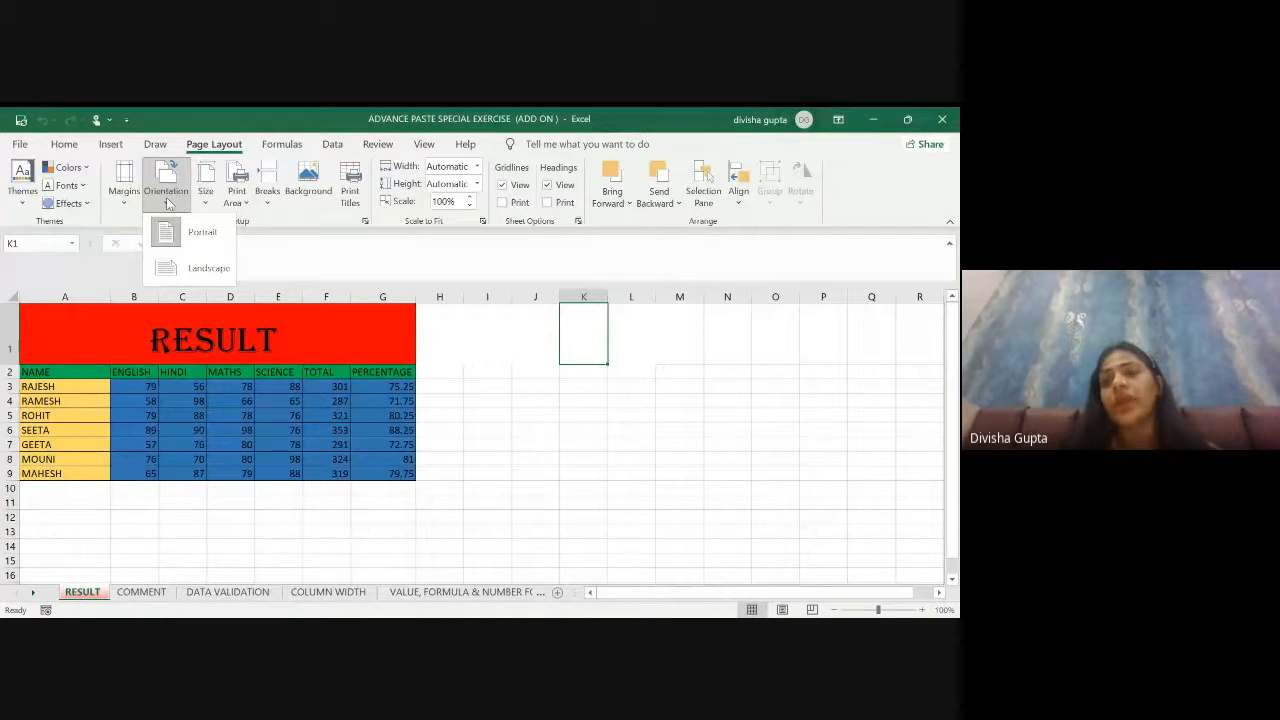
left_click(175, 272)
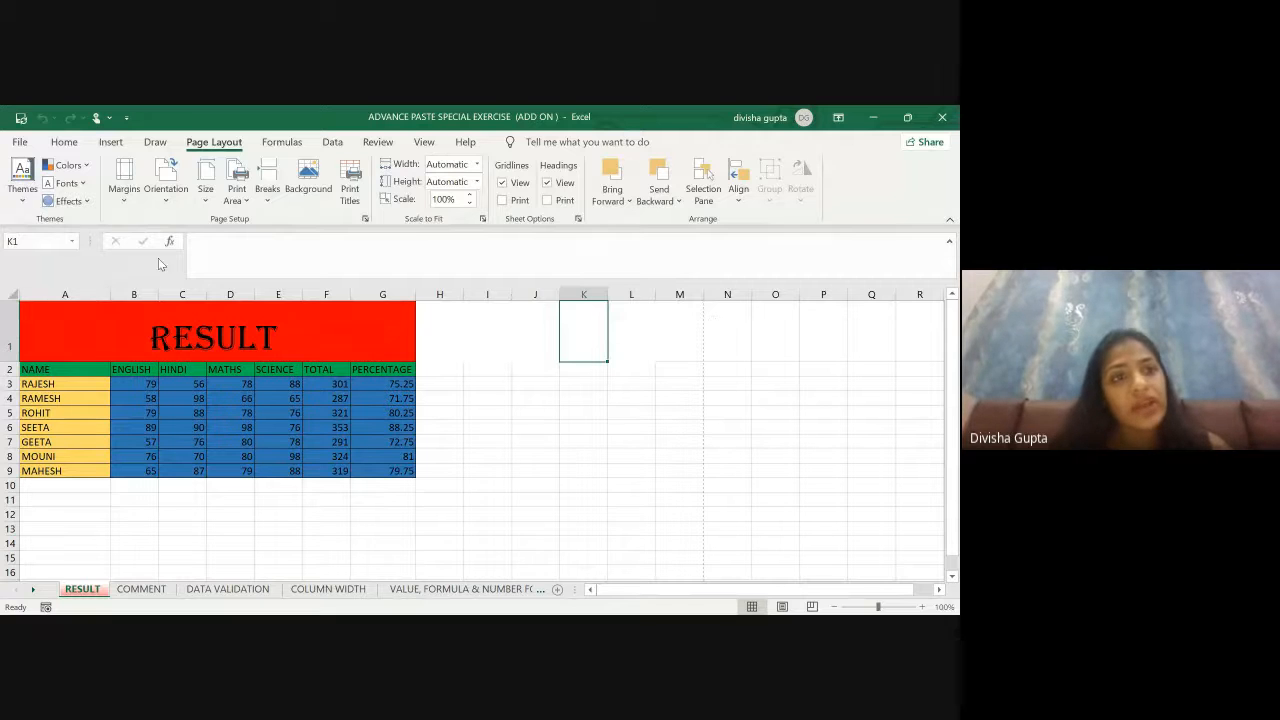
left_click(167, 190)
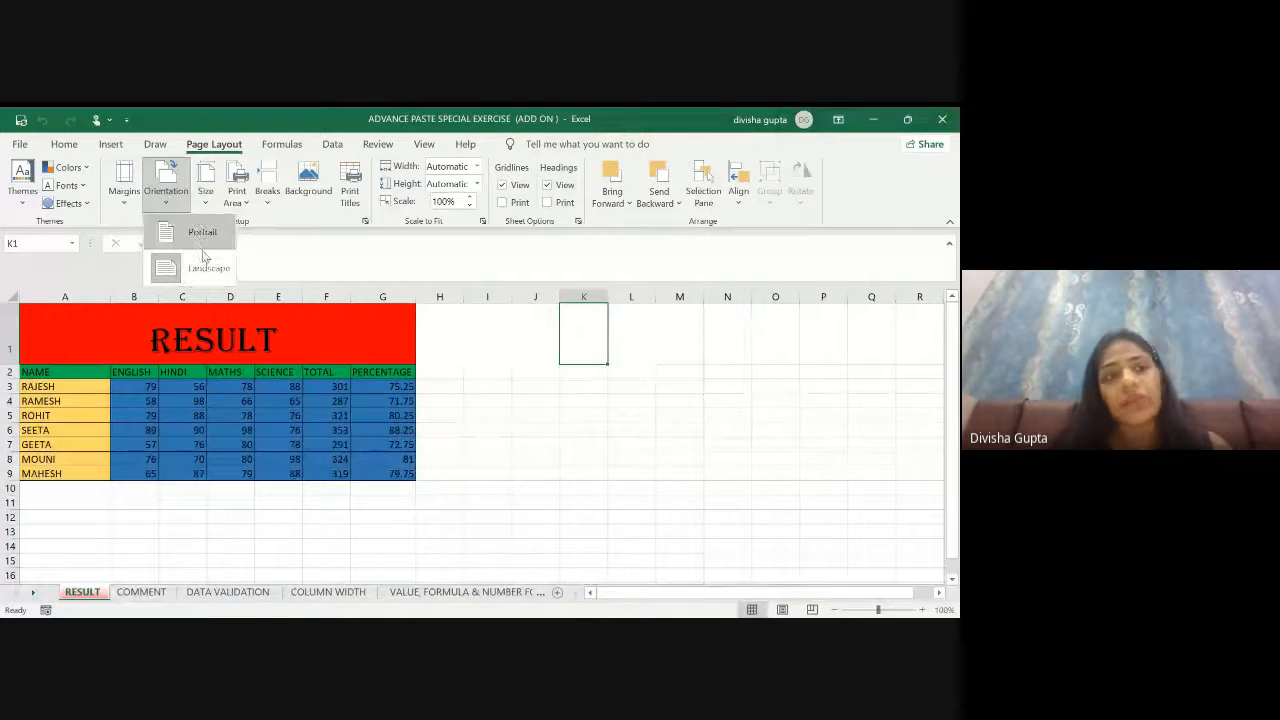
left_click(193, 226)
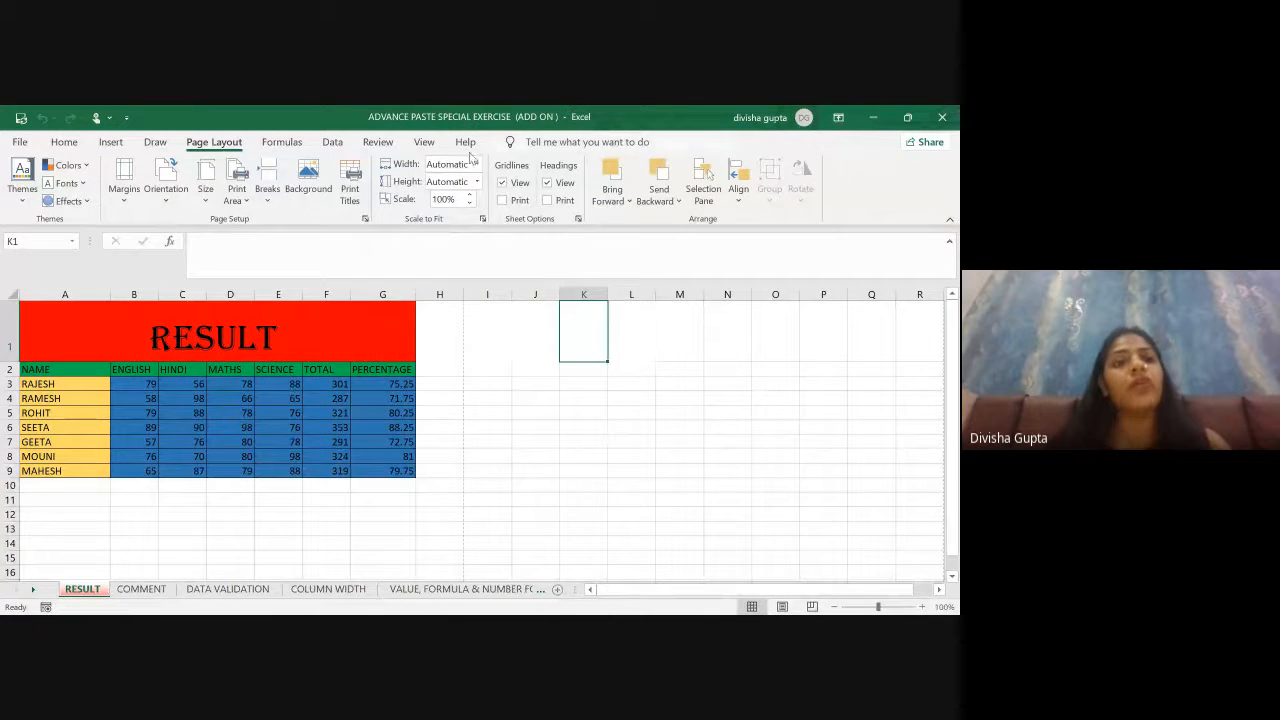
left_click(63, 142)
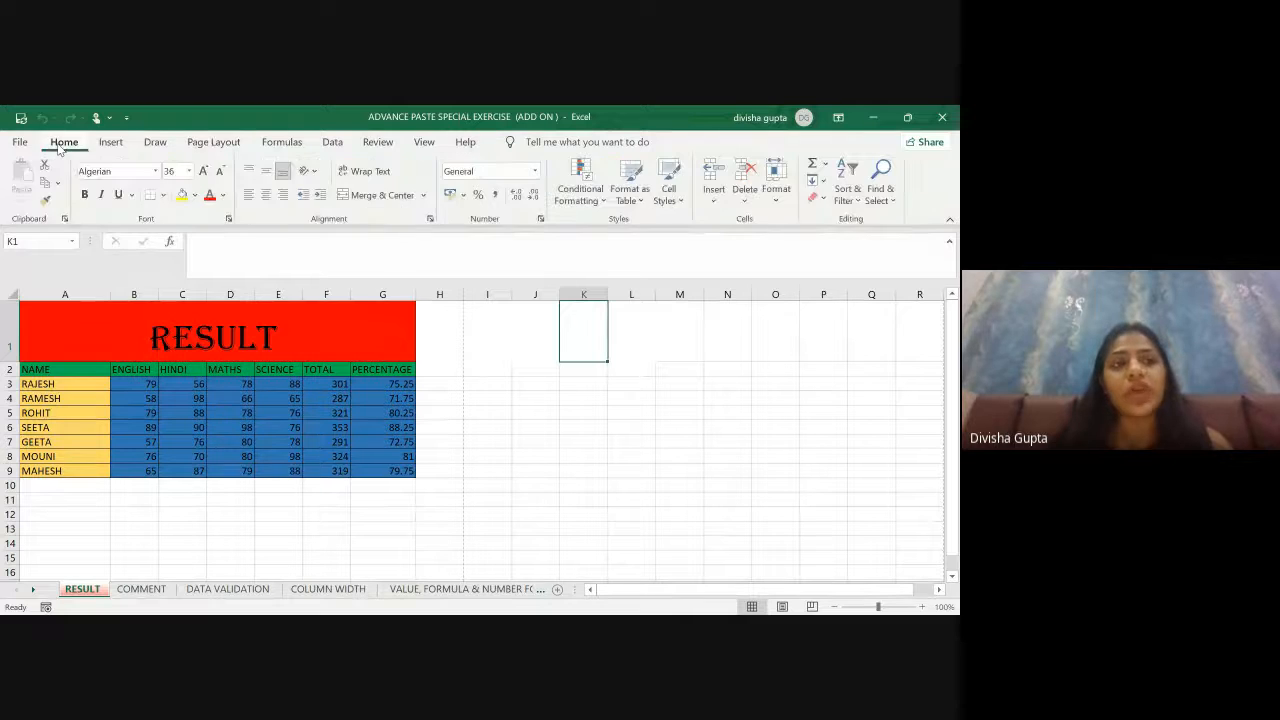
left_click(110, 142)
left_click(155, 142)
left_click(213, 142)
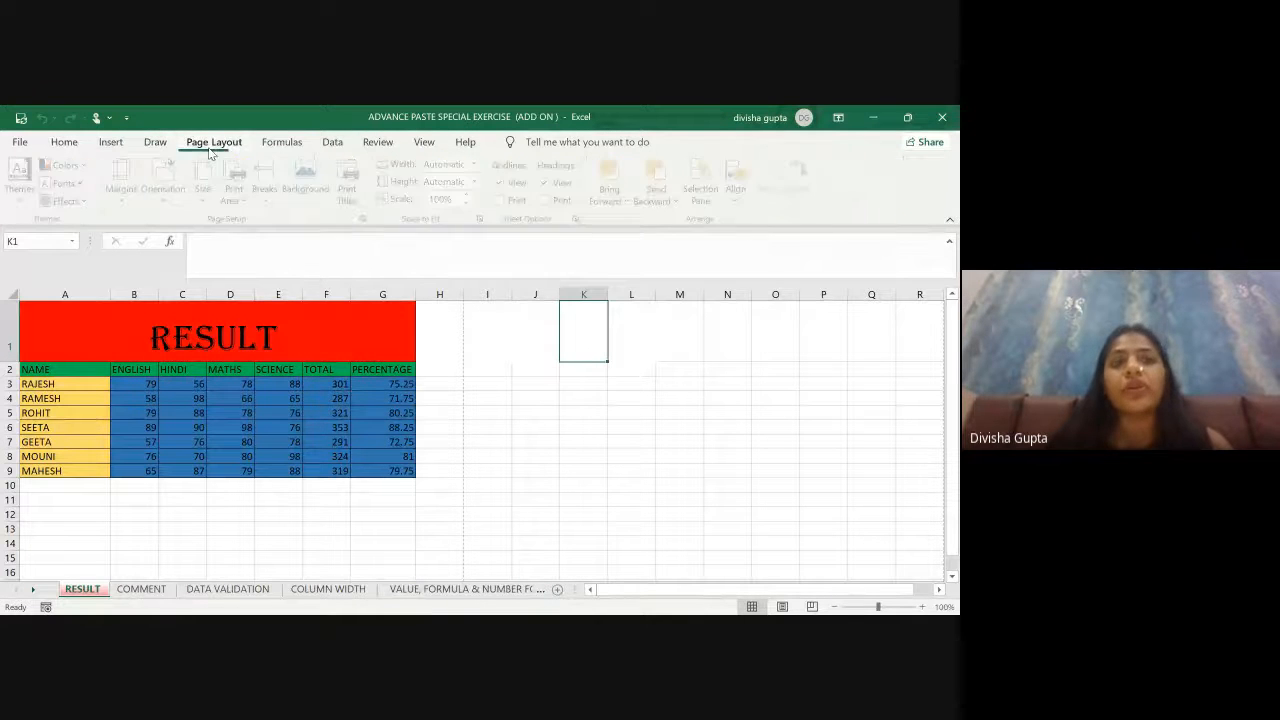
left_click(285, 142)
left_click(336, 144)
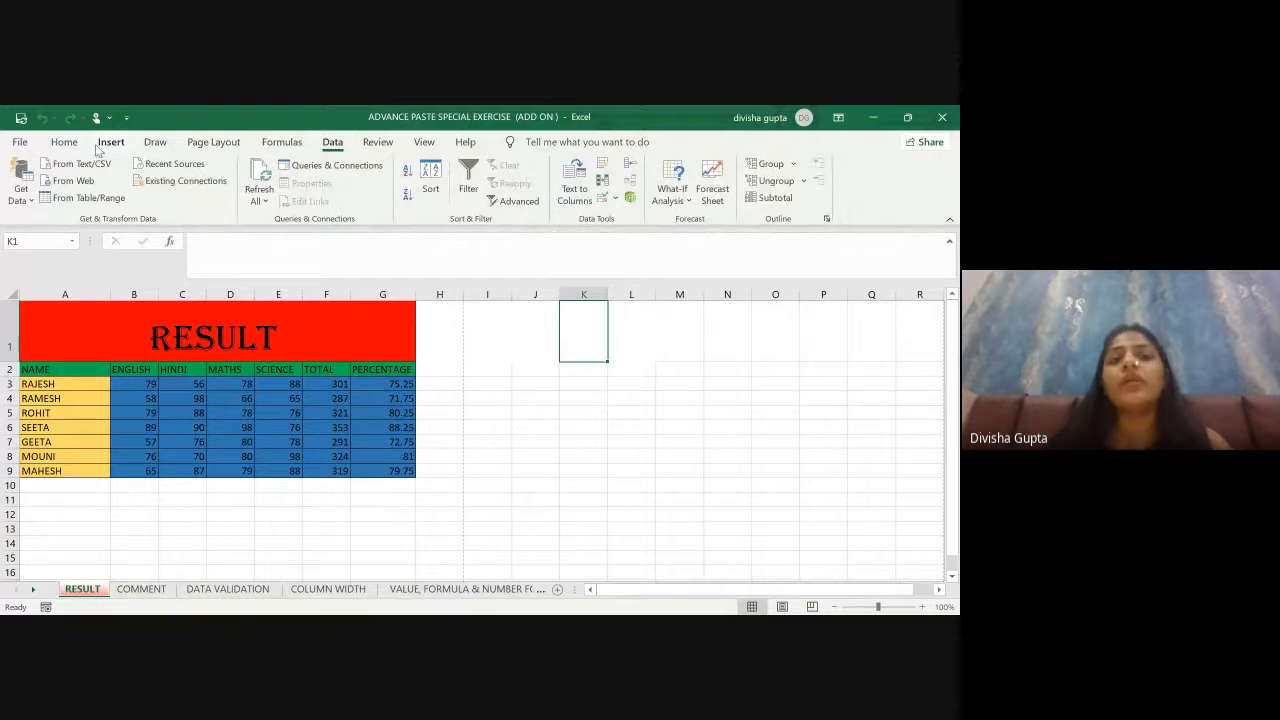
Step: Apply the Celestial theme to the workbook and restore the Office theme
left_click(219, 146)
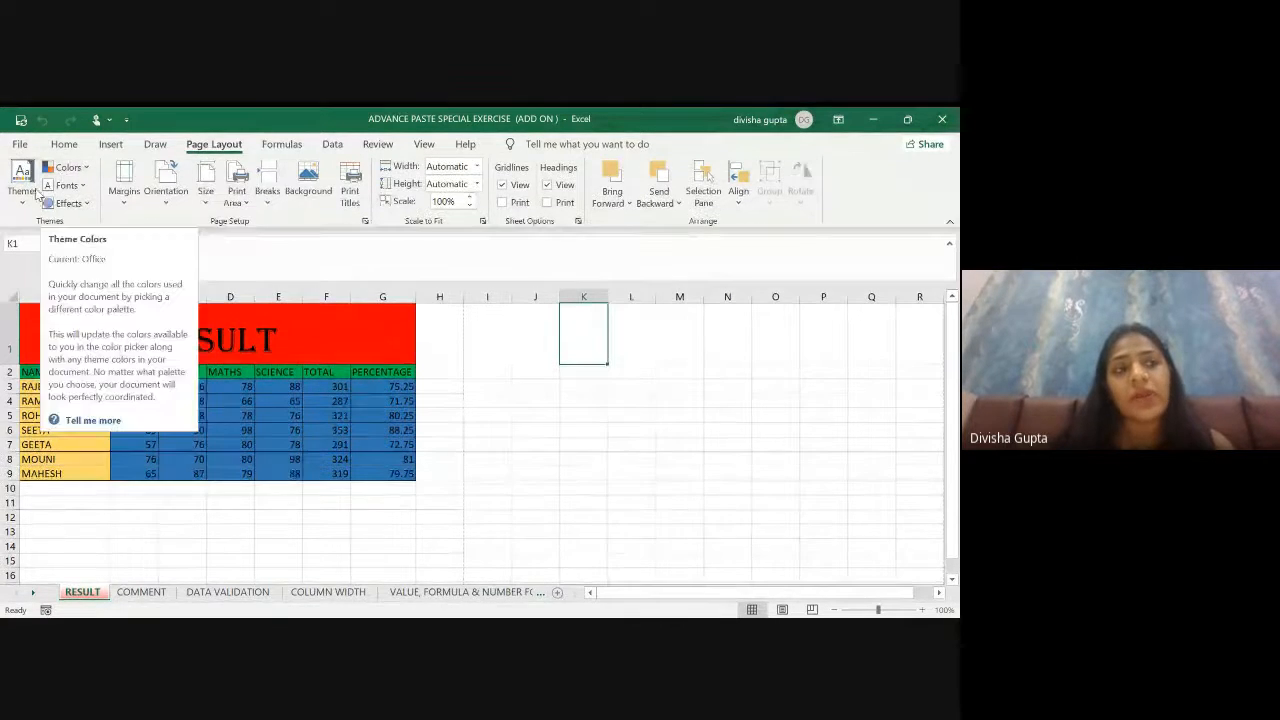
left_click(30, 188)
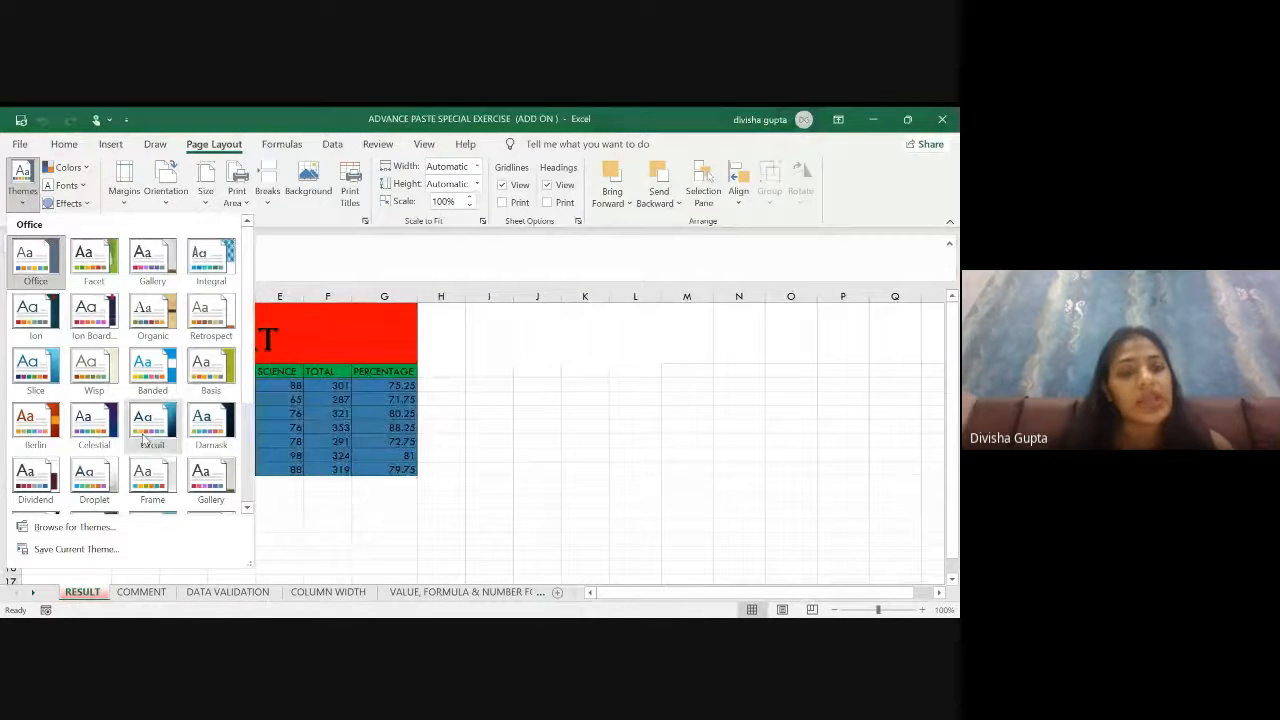
left_click(94, 425)
left_click(22, 180)
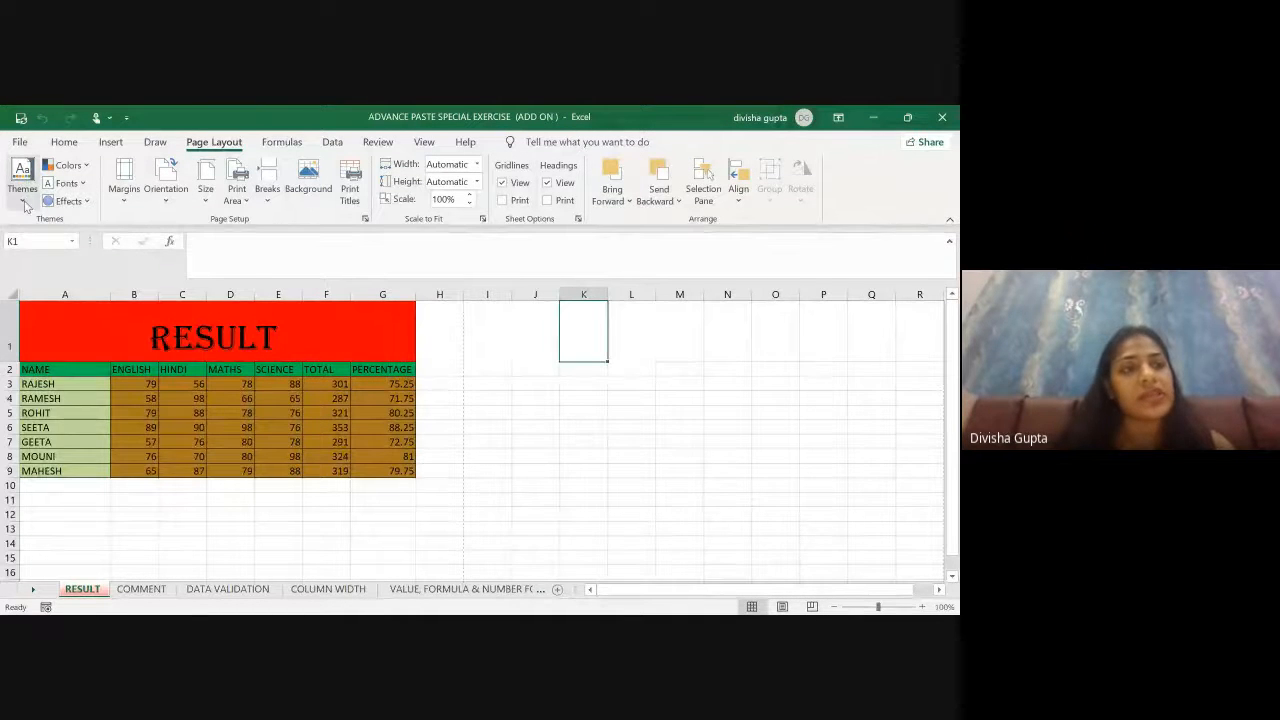
left_click(75, 405)
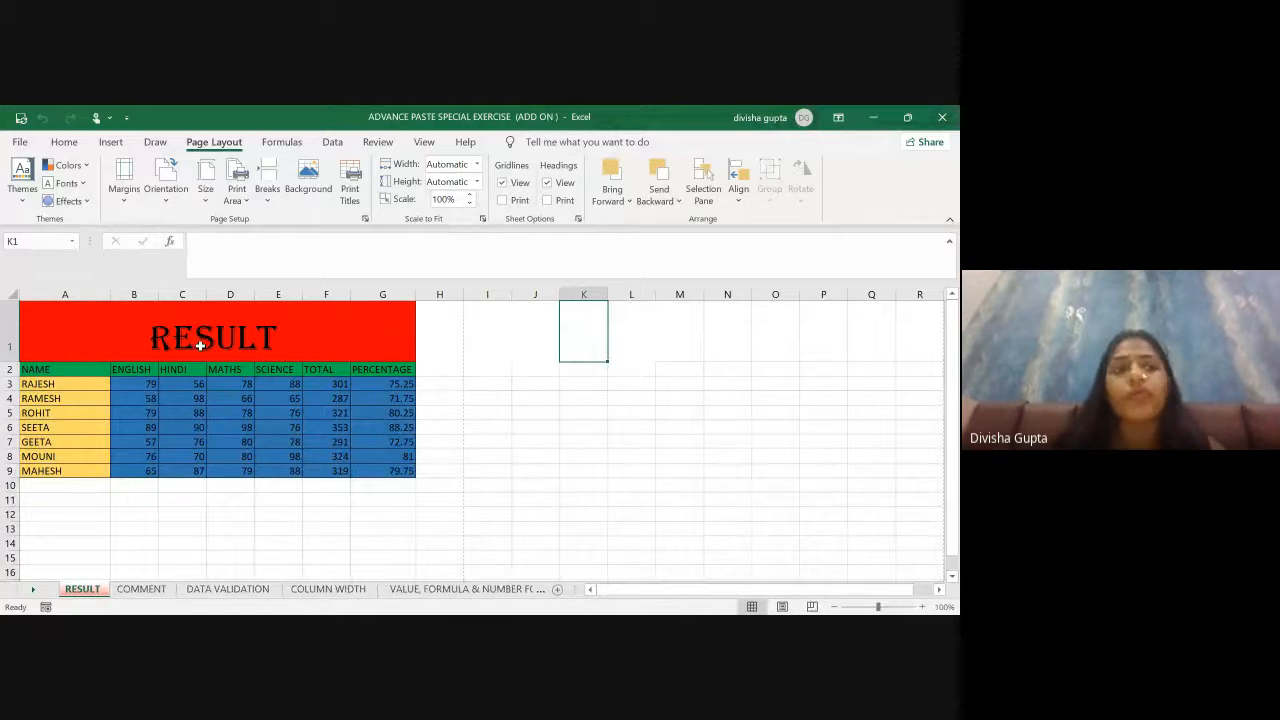
Step: Preview how the different theme font sets look on the result table
left_click(70, 184)
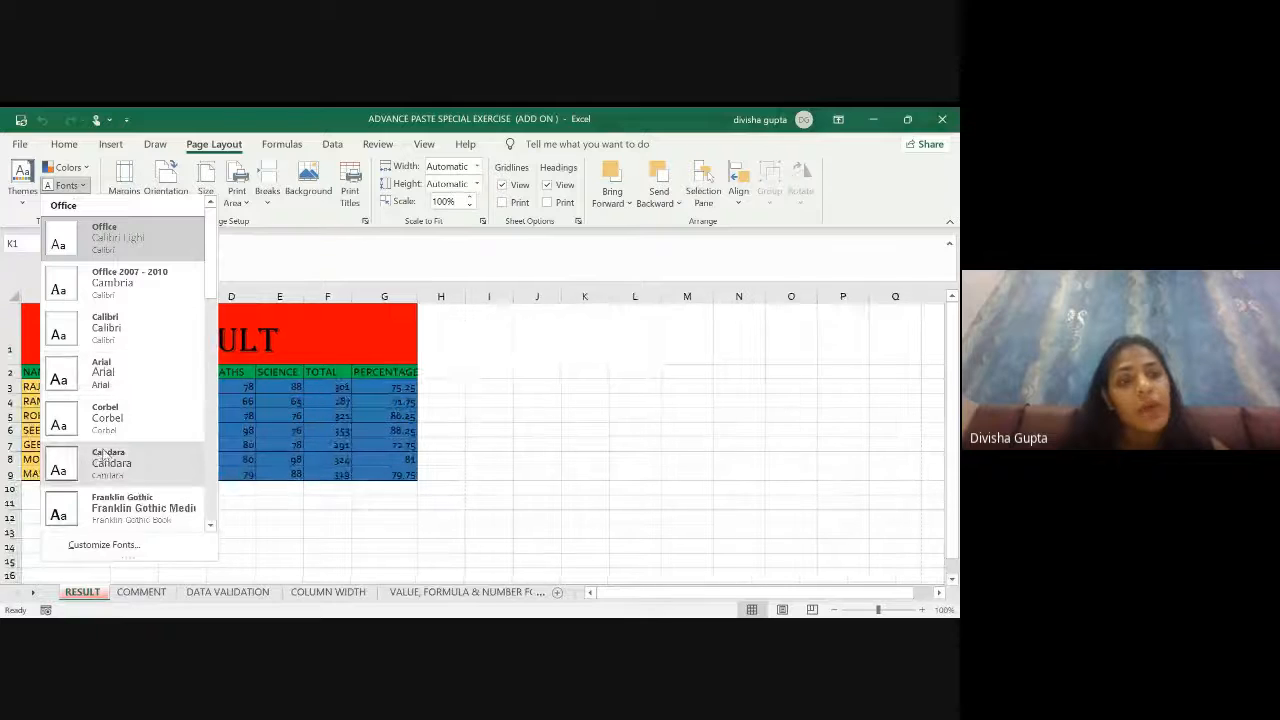
scroll(110, 462, "down", 5)
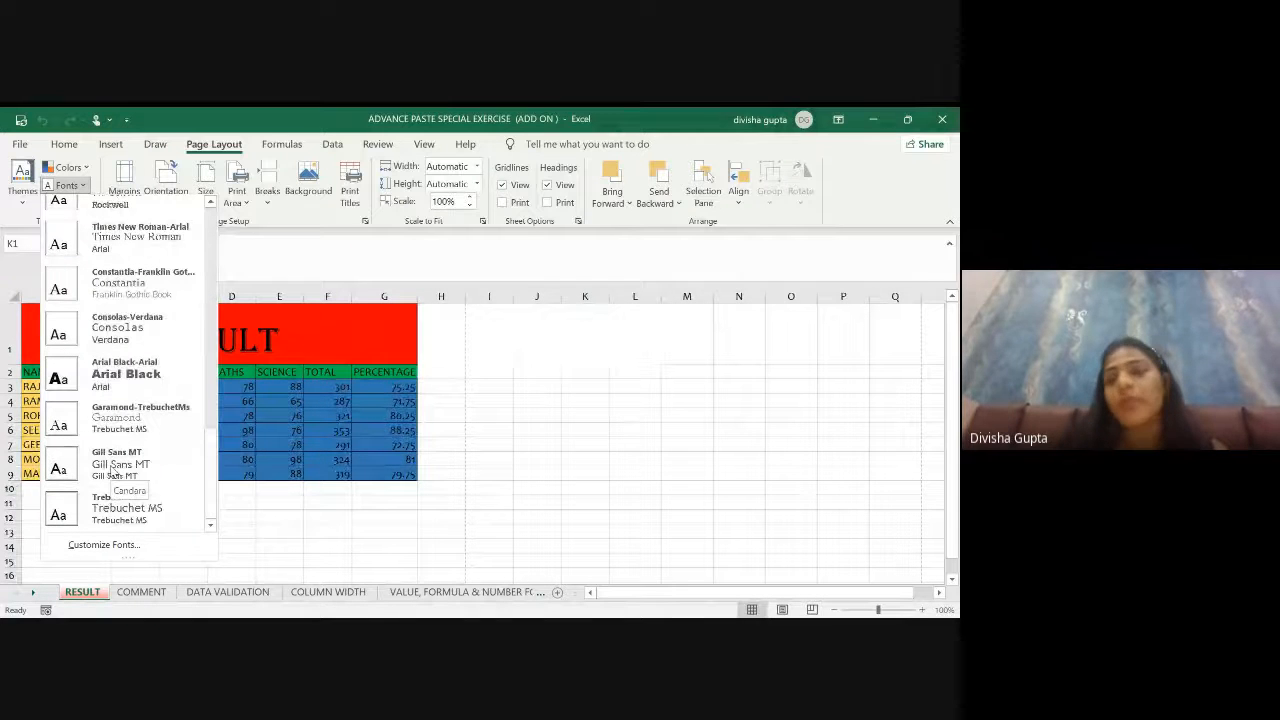
scroll(128, 306, "up", 6)
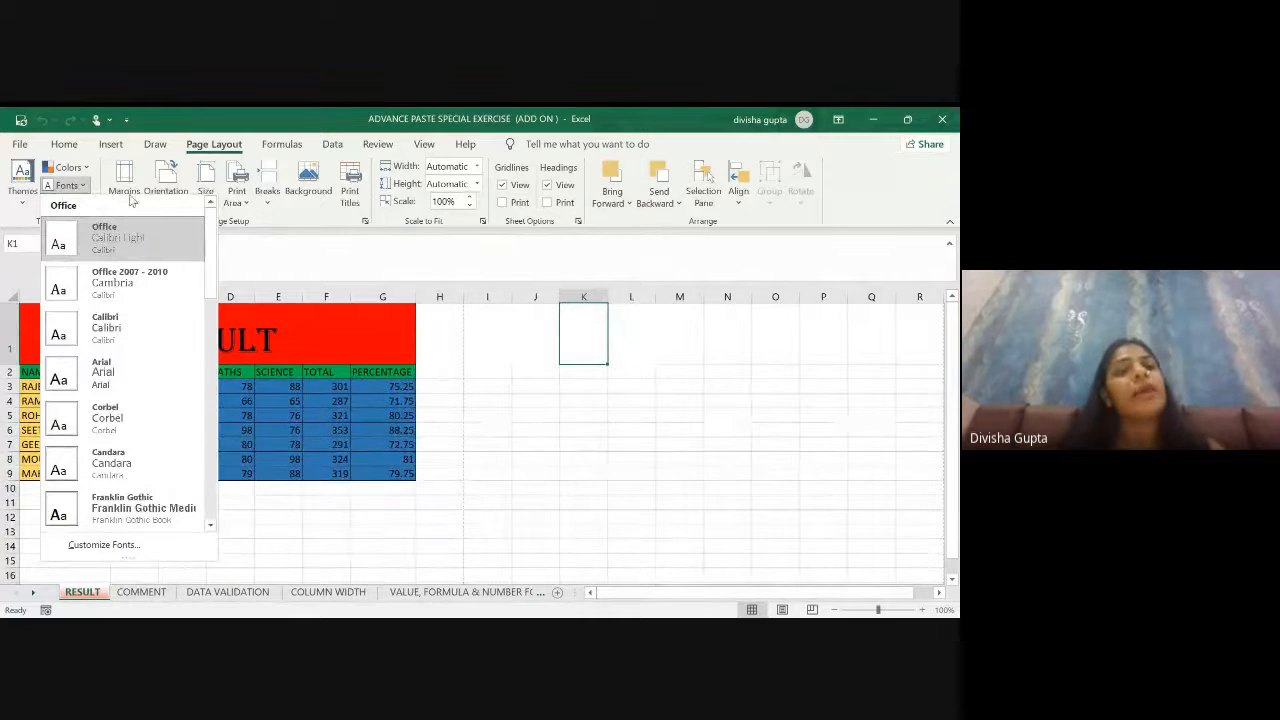
left_click(171, 247)
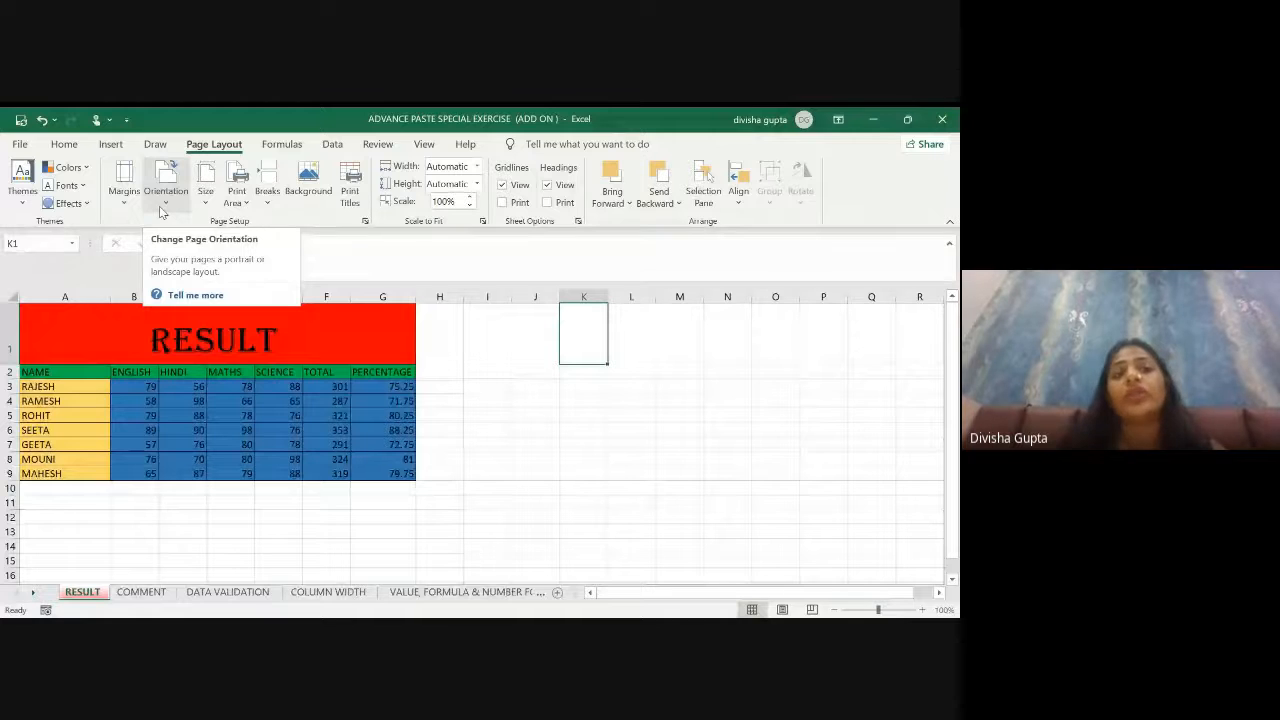
Step: Set the RESULT sheet's page orientation to Landscape and review the preset page margins
left_click(160, 205)
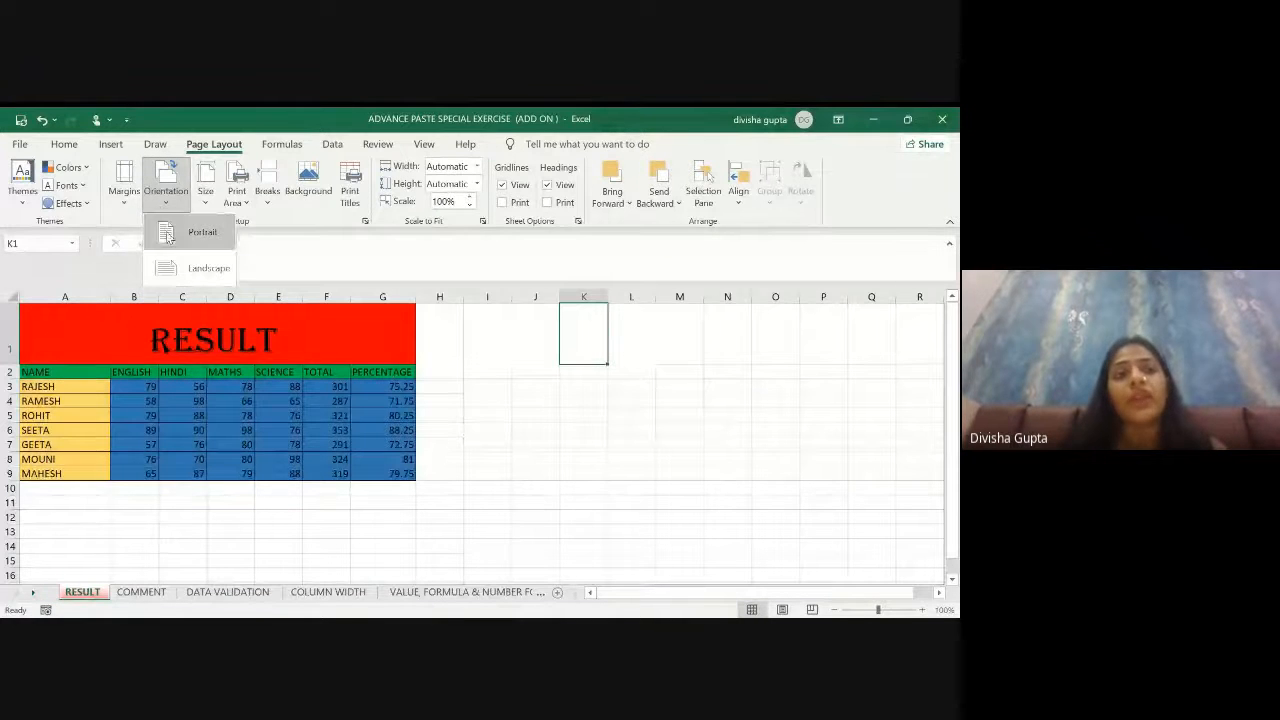
left_click(171, 272)
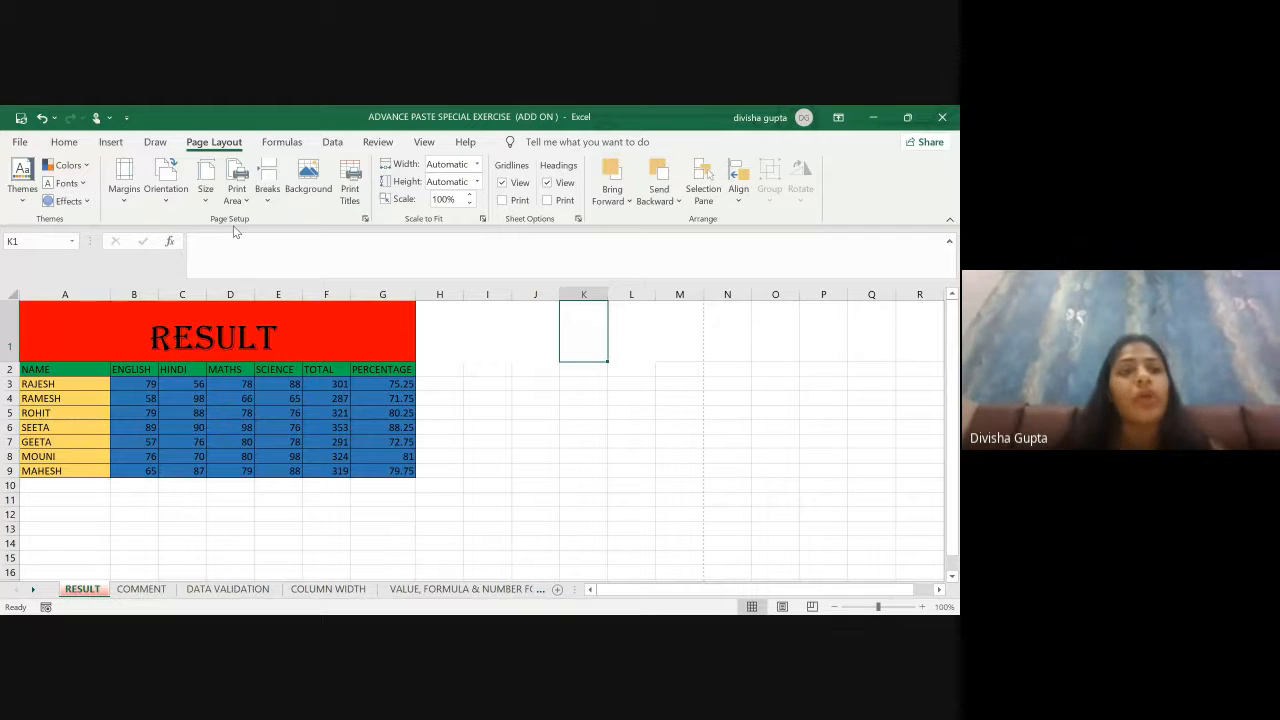
left_click(123, 203)
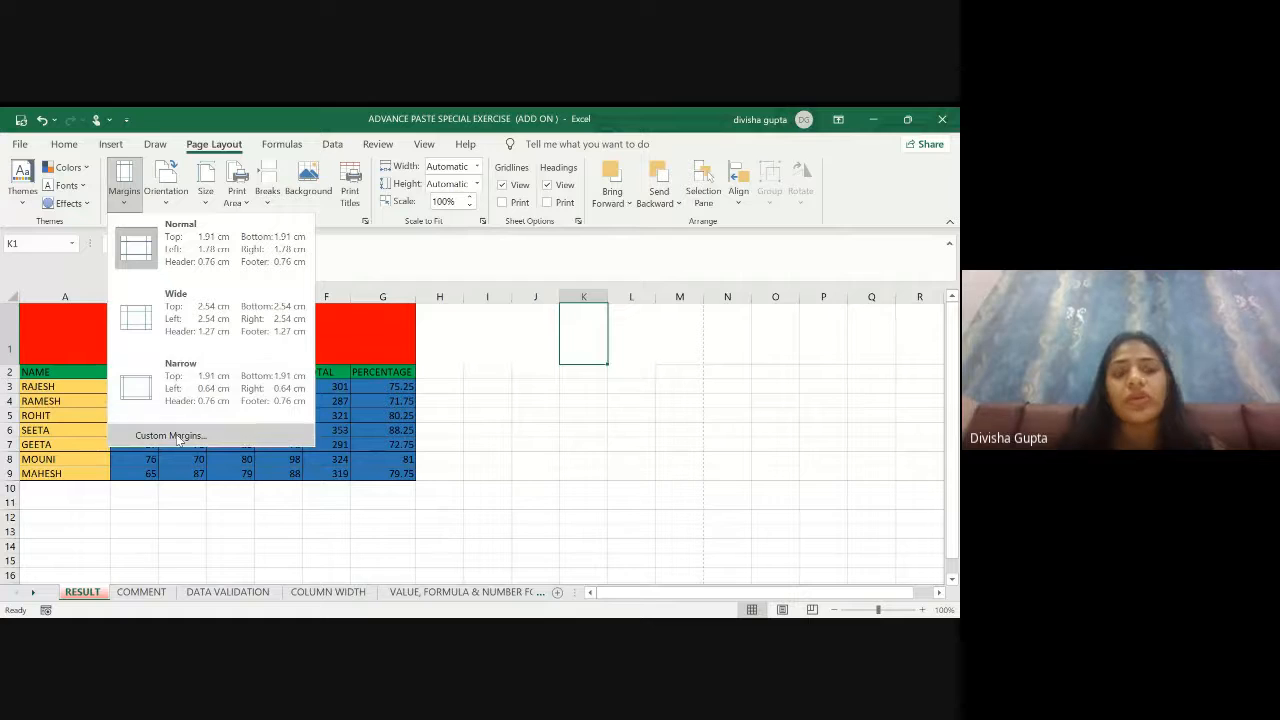
left_click(480, 444)
left_click(480, 444)
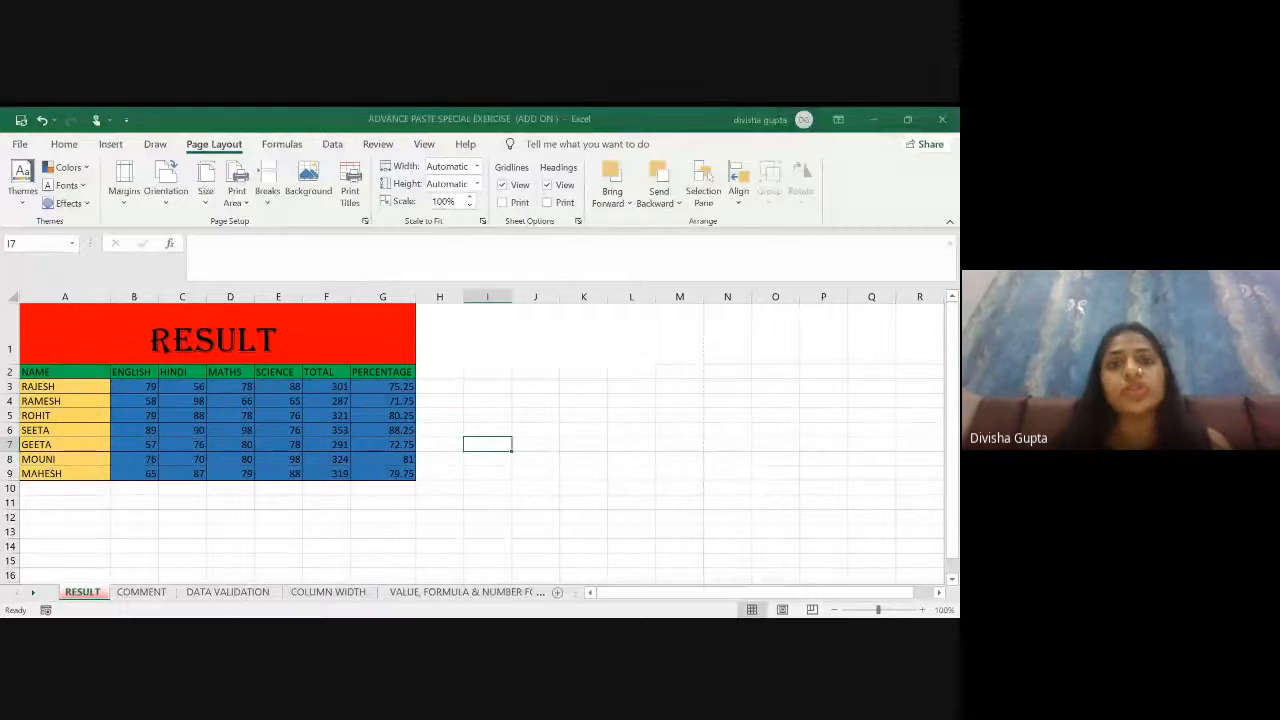
left_click(490, 182)
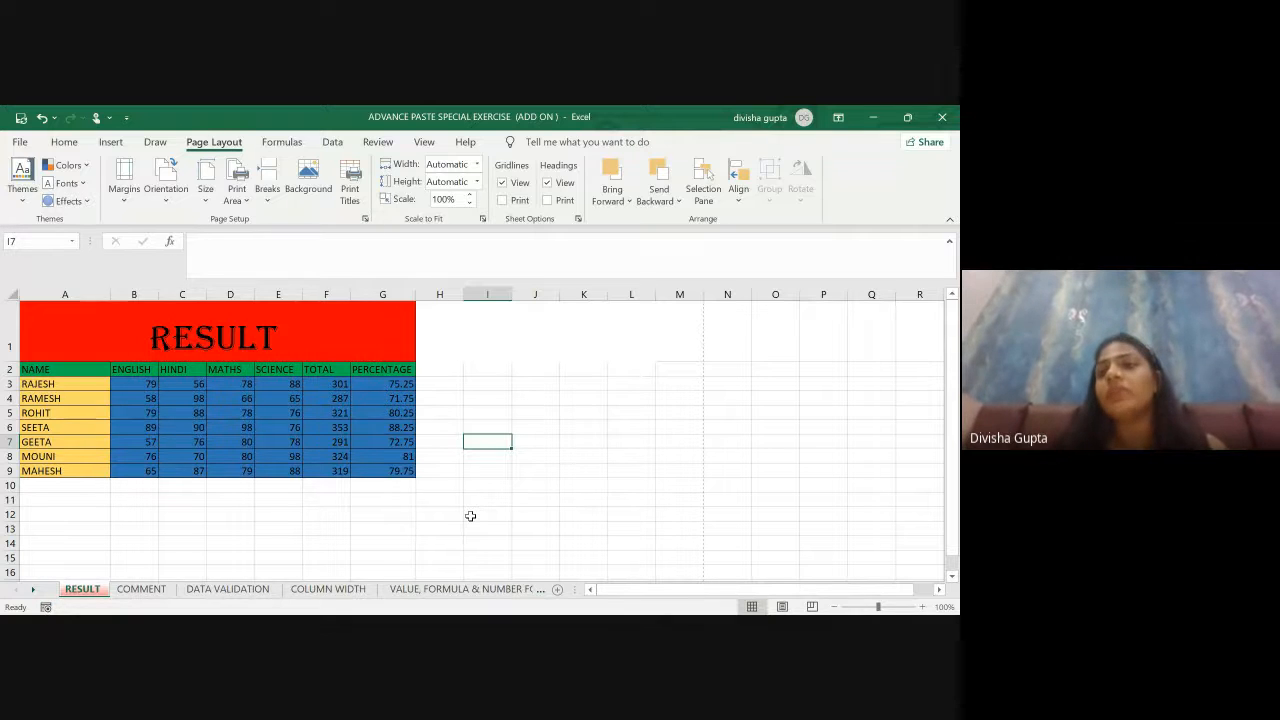
left_click(437, 626)
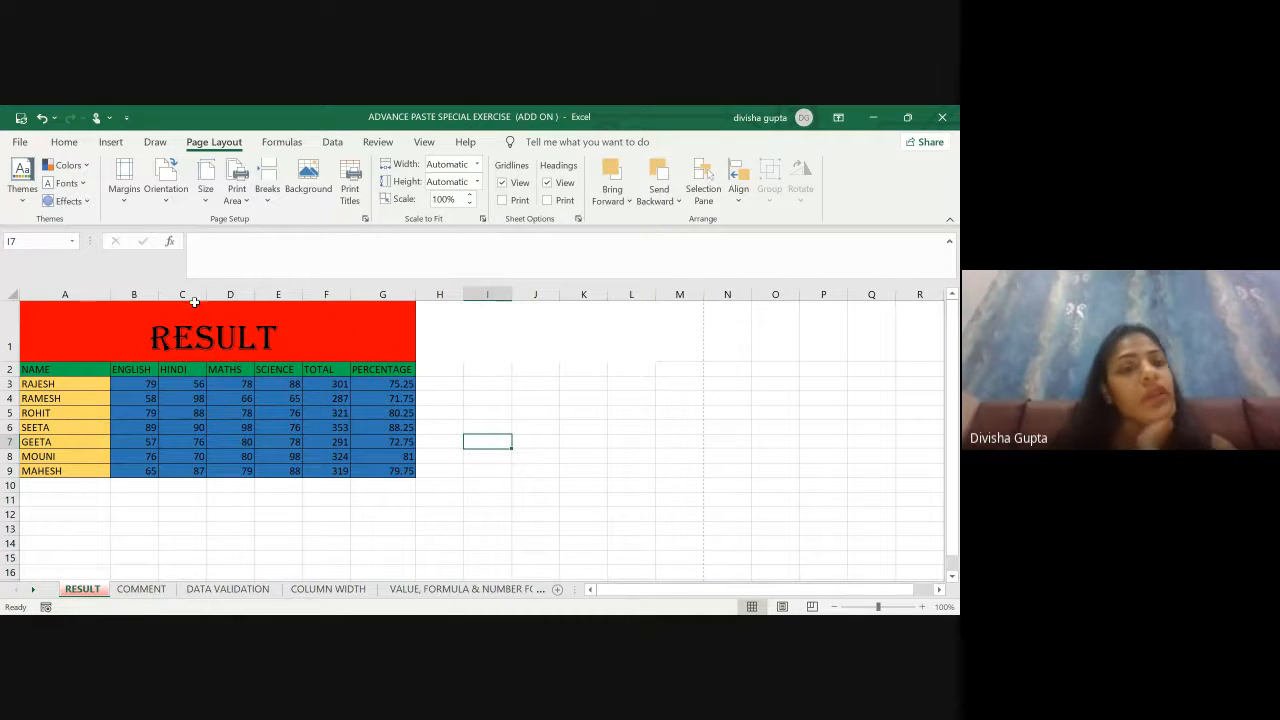
left_click(94, 294)
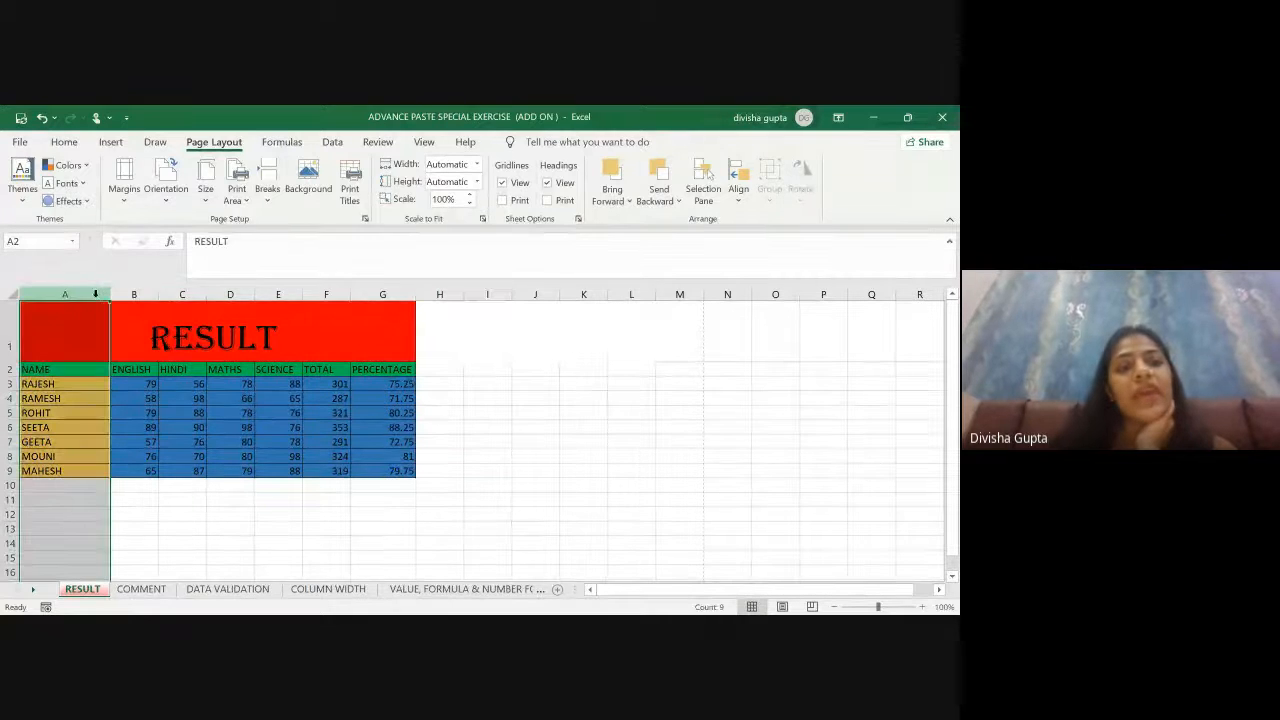
left_click(120, 296)
left_click(230, 294)
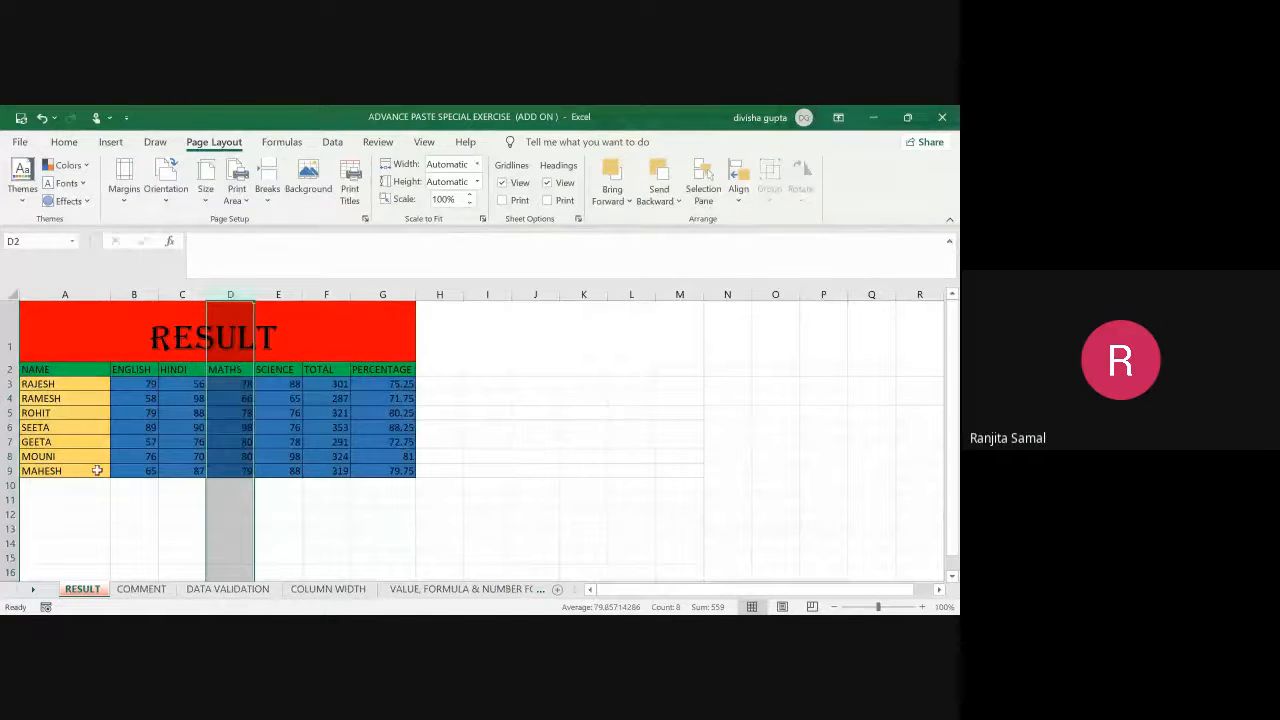
left_click(514, 481)
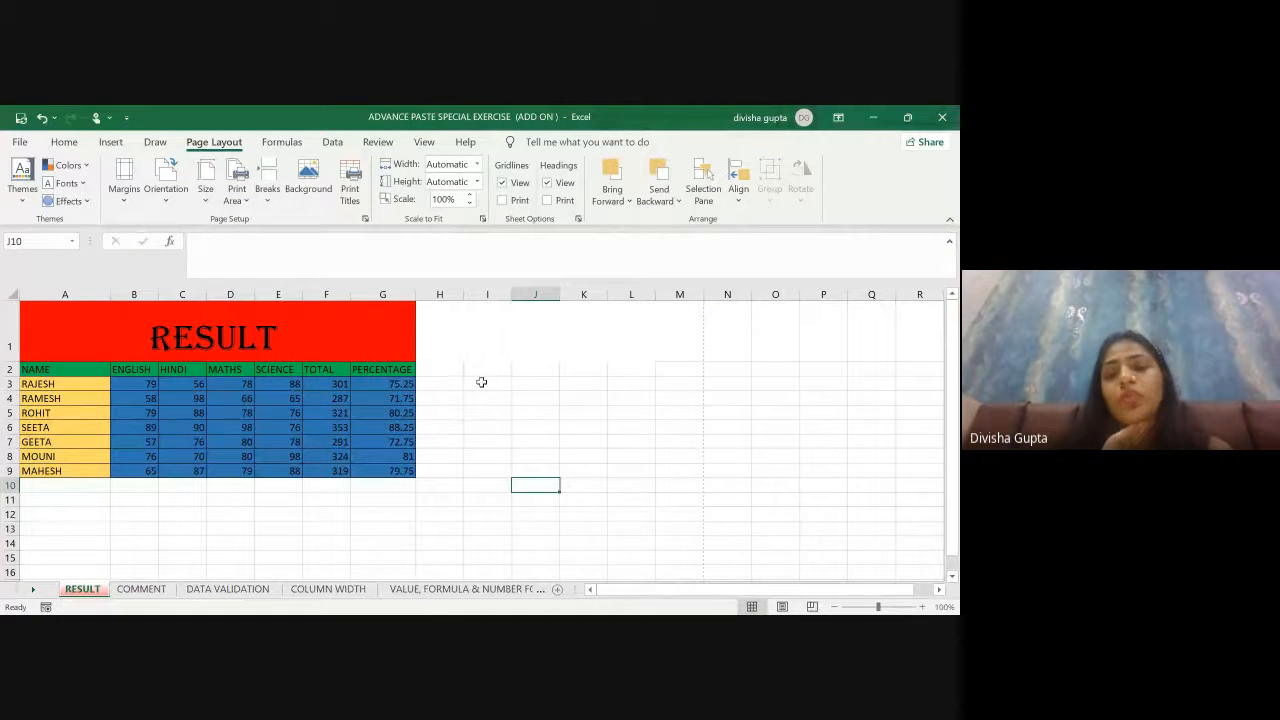
left_click(550, 427)
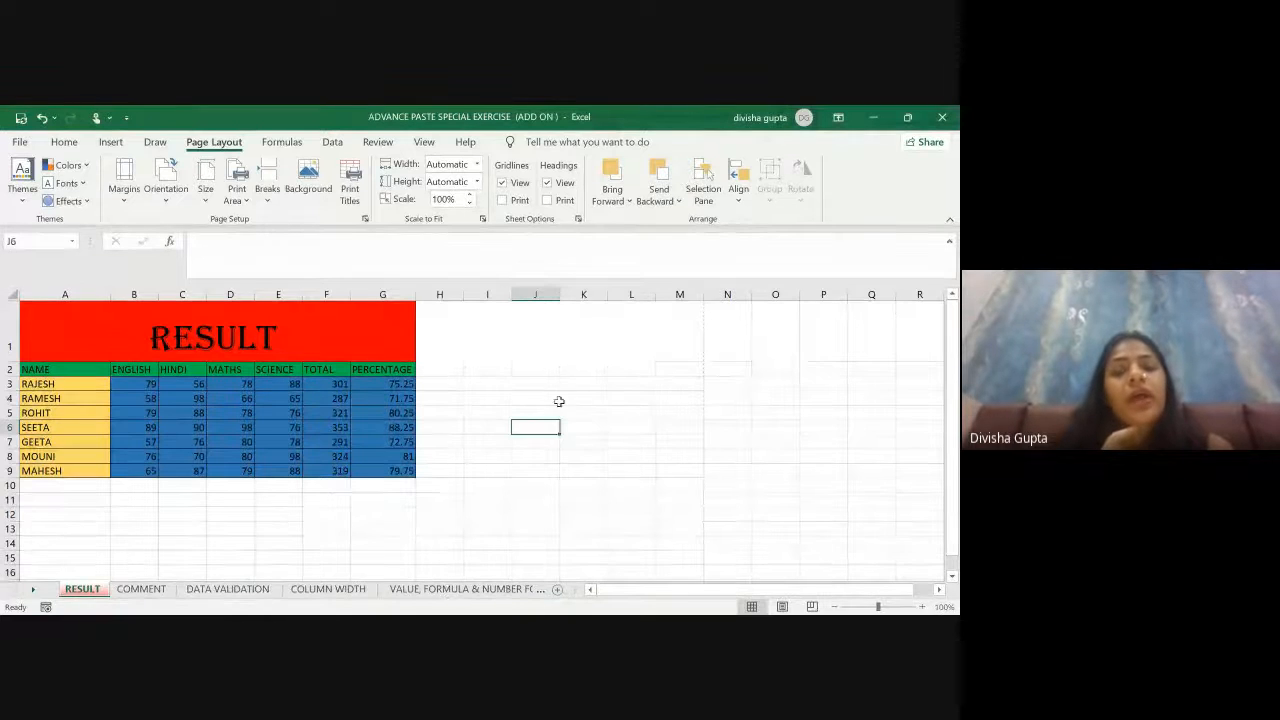
Step: Examine the empty rows and columns of the RESULT sheet beyond the result table
left_click(536, 497)
scroll(501, 388, "down", 20)
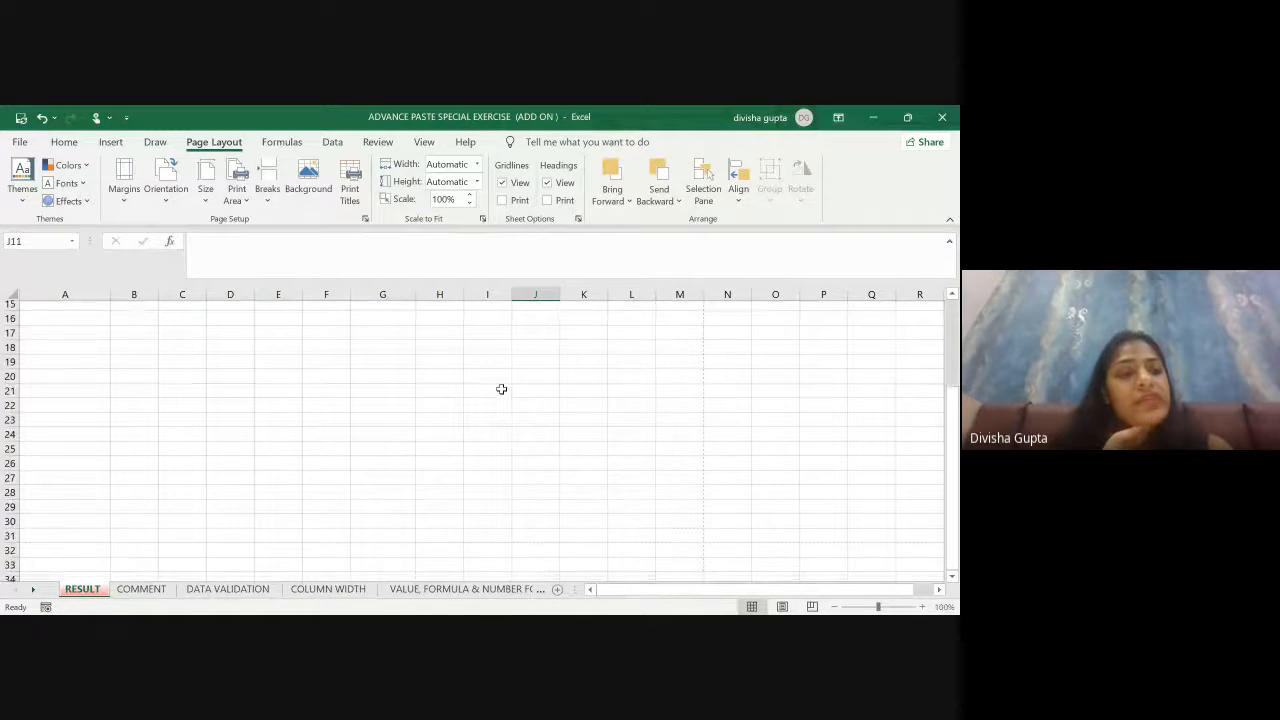
scroll(501, 388, "down", 20)
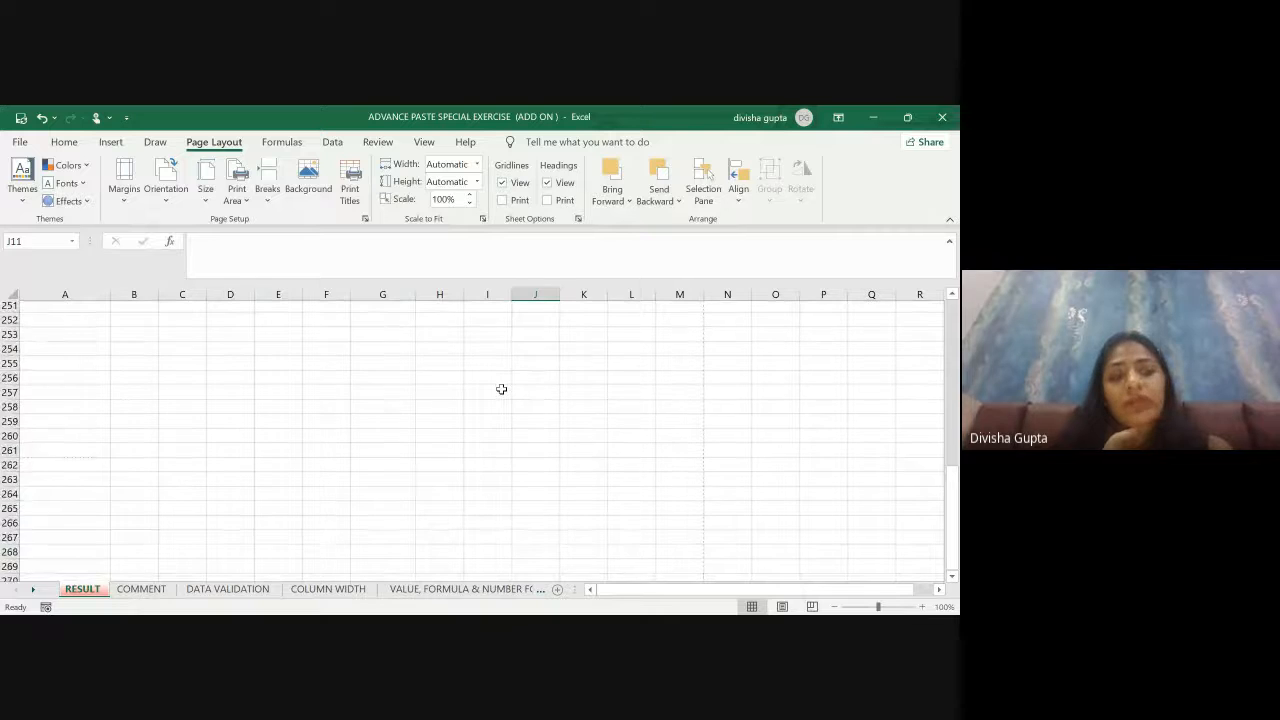
scroll(387, 503, "up", 20)
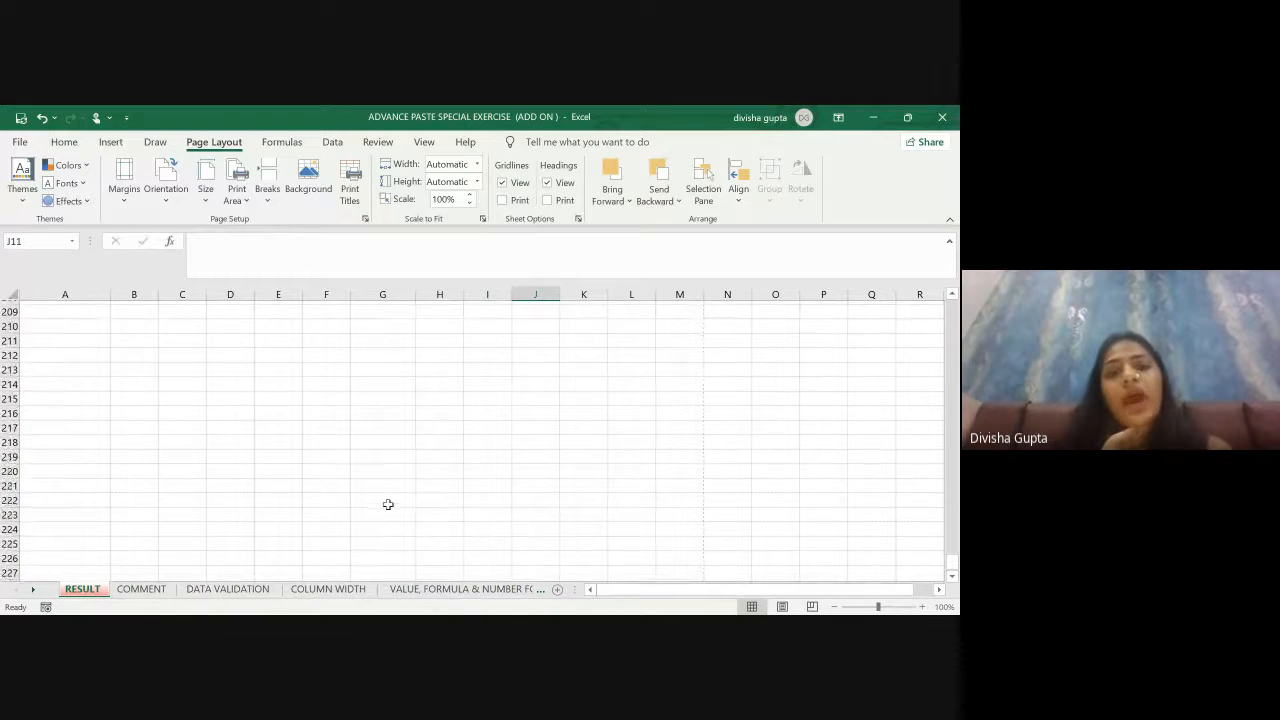
scroll(906, 424, "right", 20)
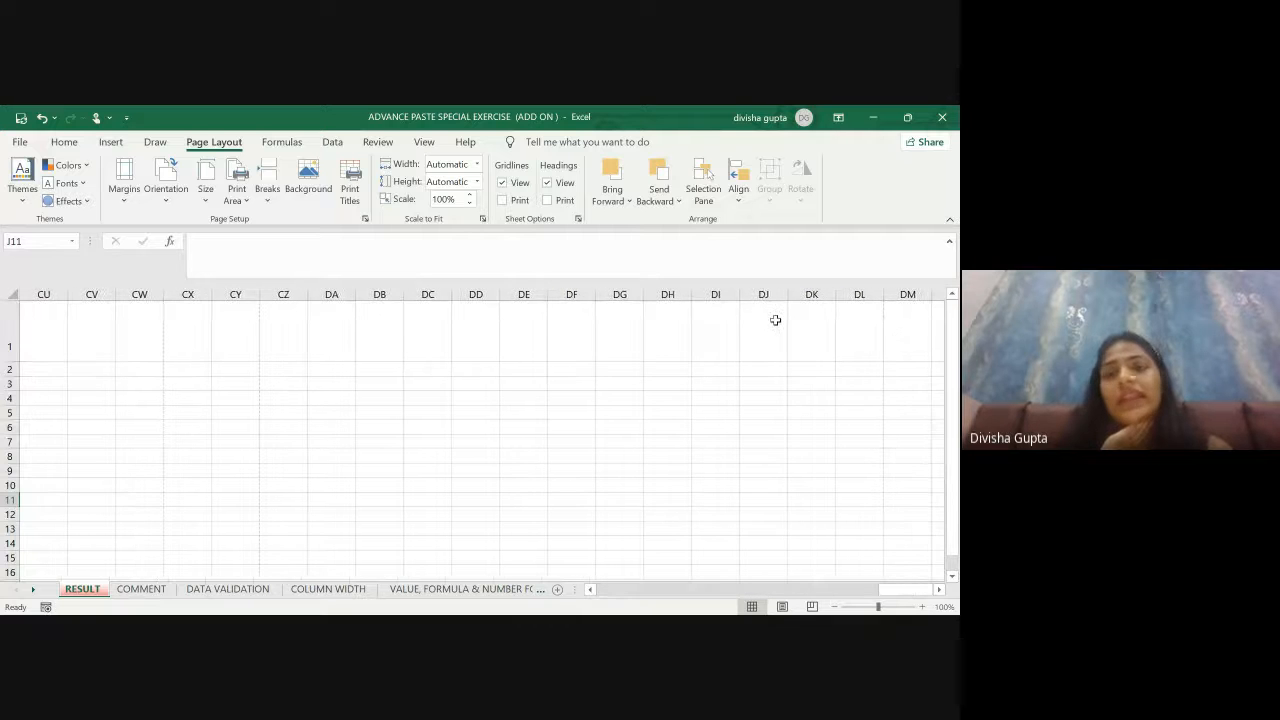
scroll(297, 317, "left", 8)
scroll(296, 317, "left", 20)
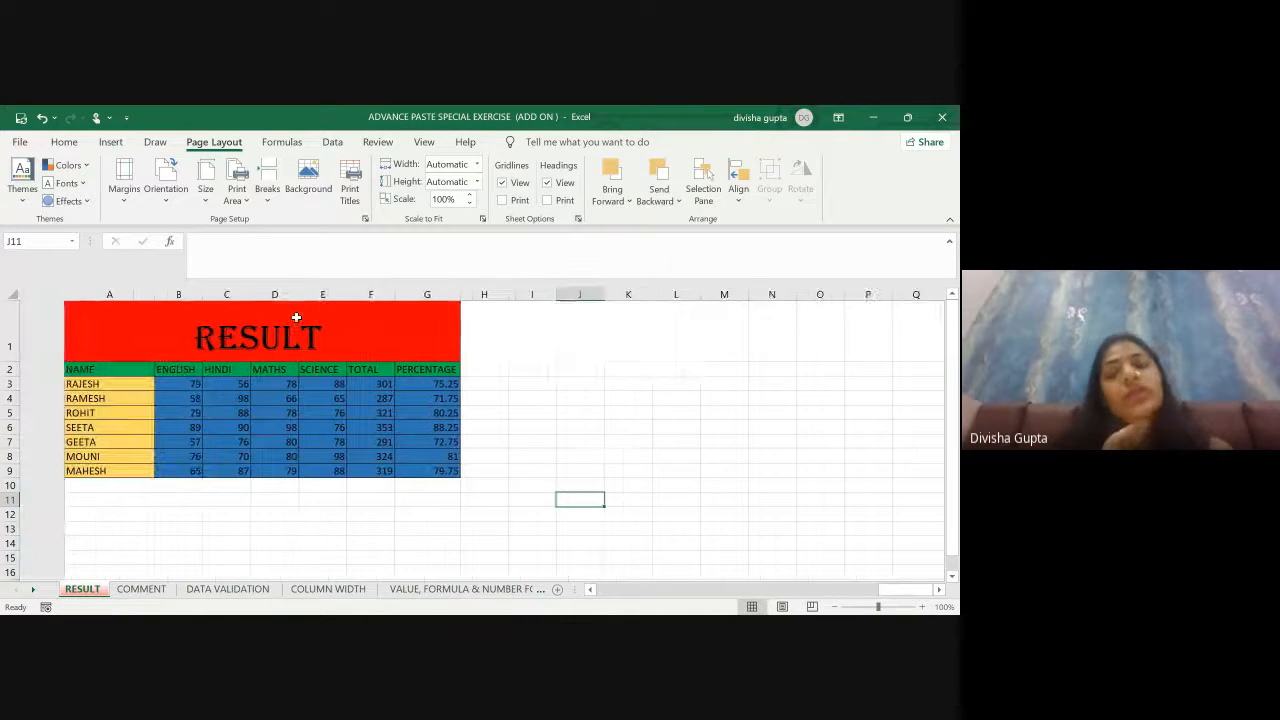
left_click(457, 470)
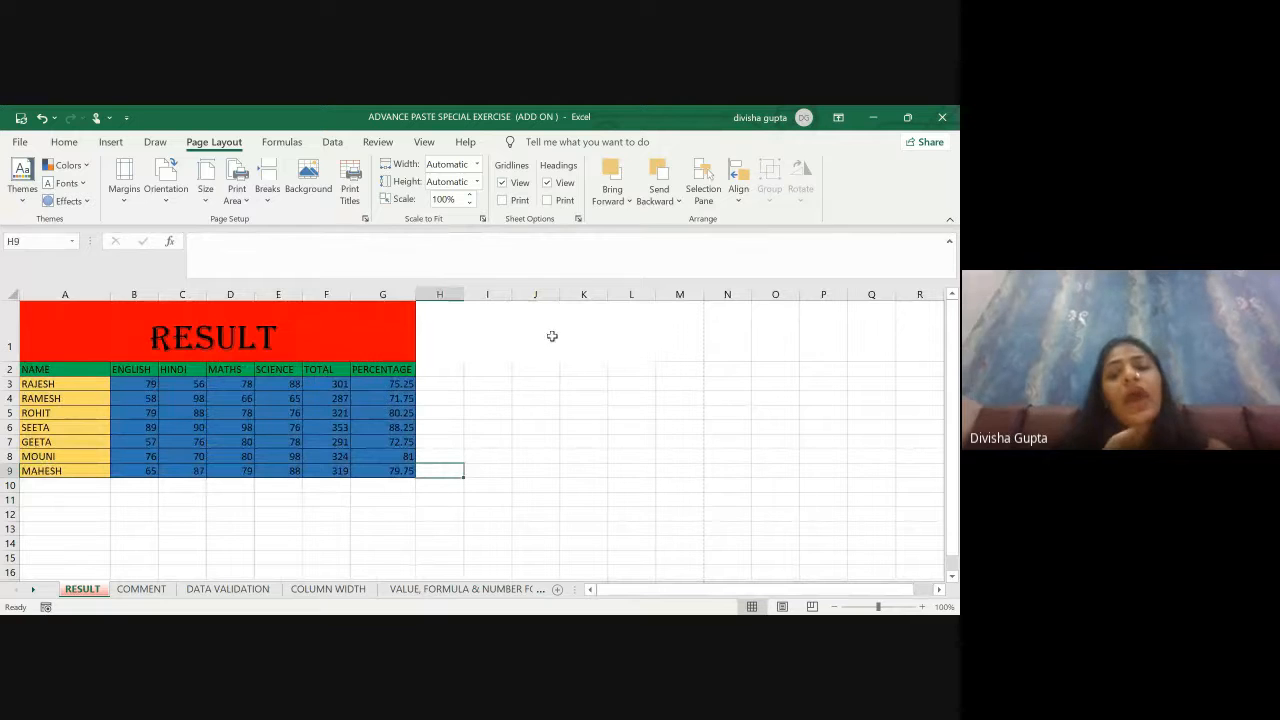
left_click(610, 352)
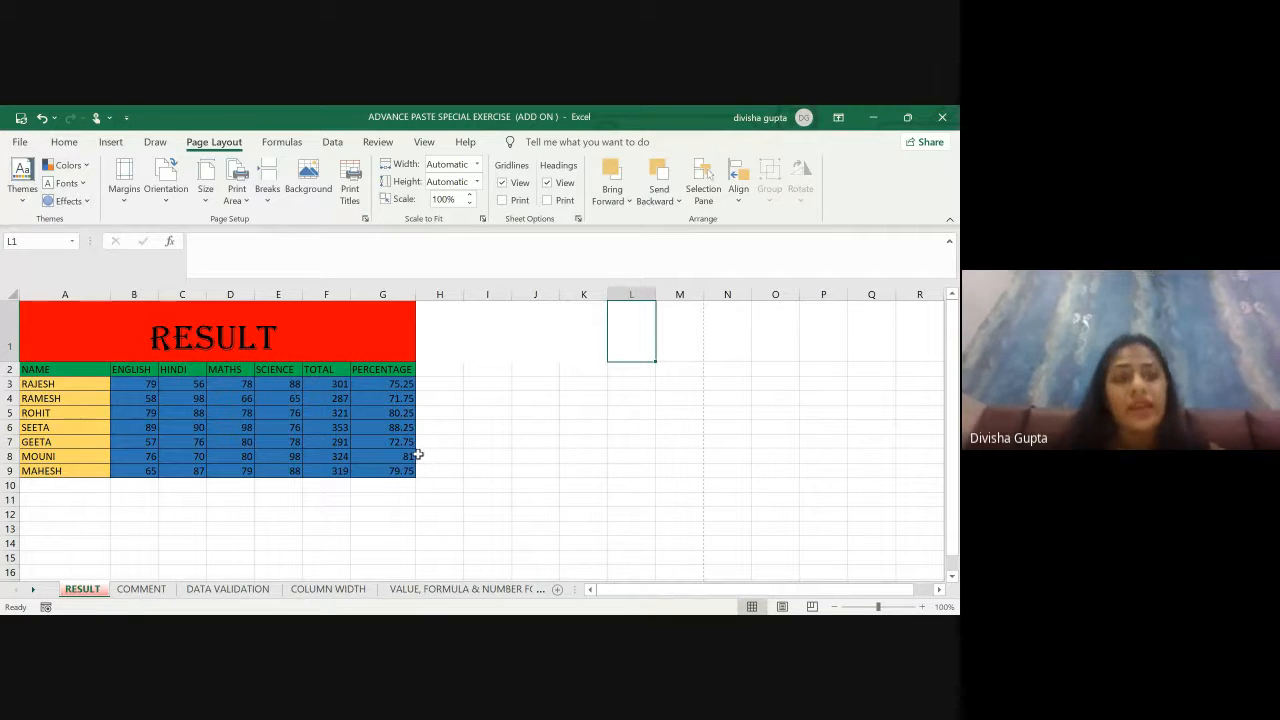
left_click(592, 485)
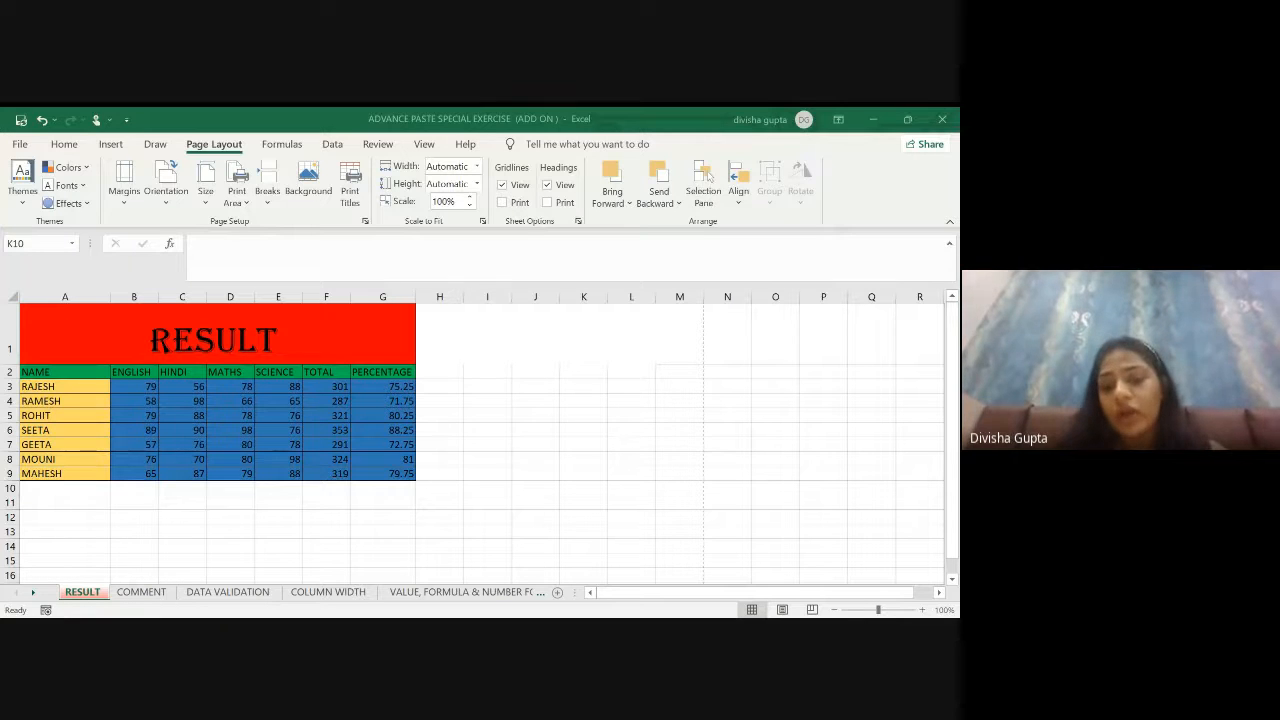
left_click(484, 401)
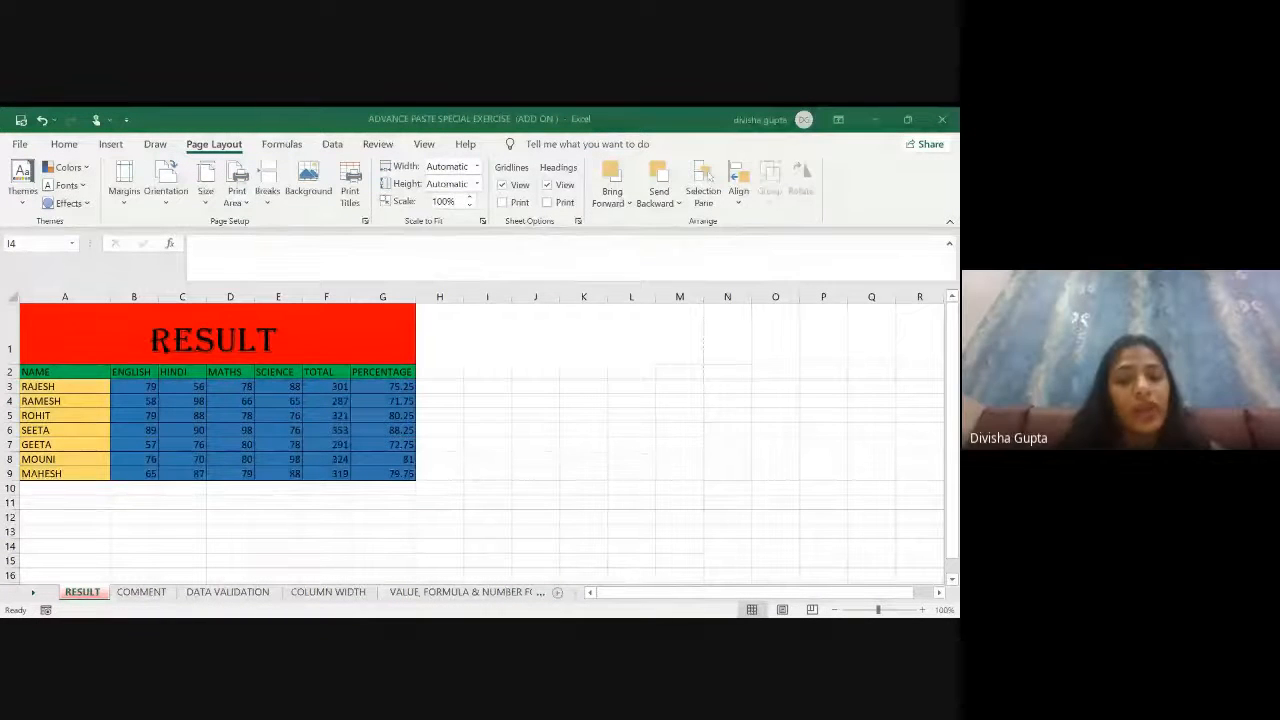
right_click(543, 468)
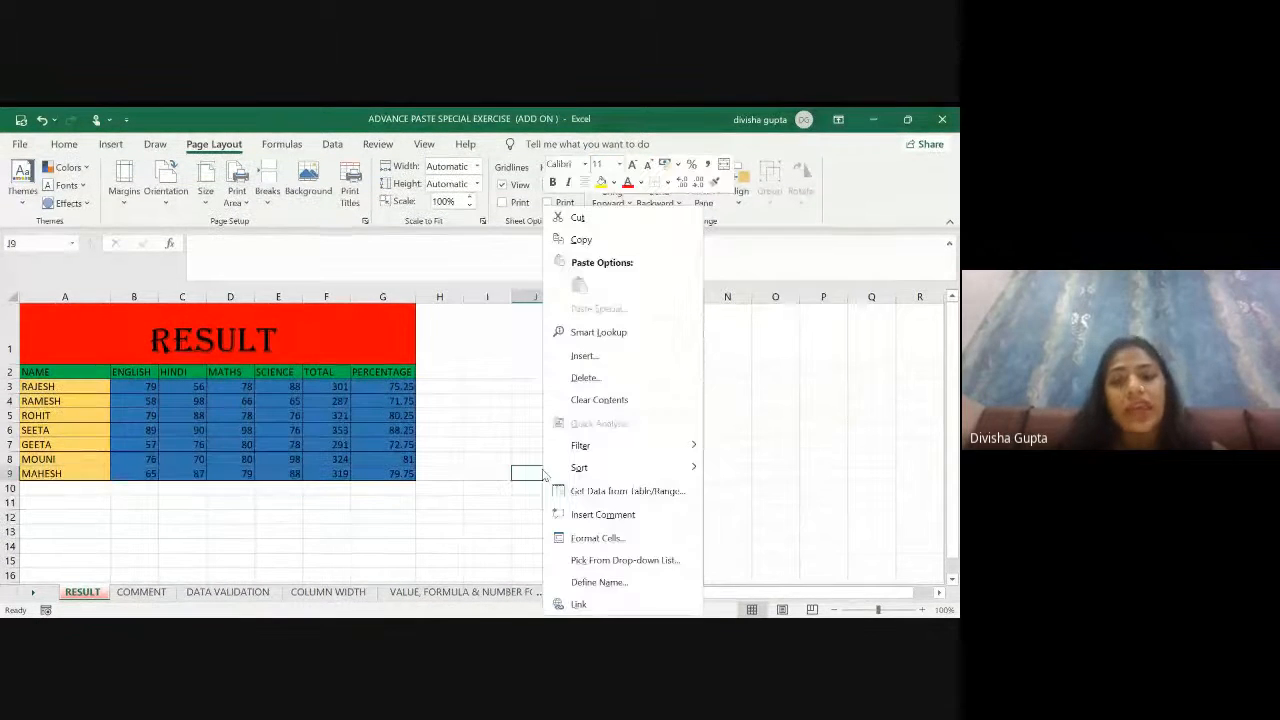
key("Escape")
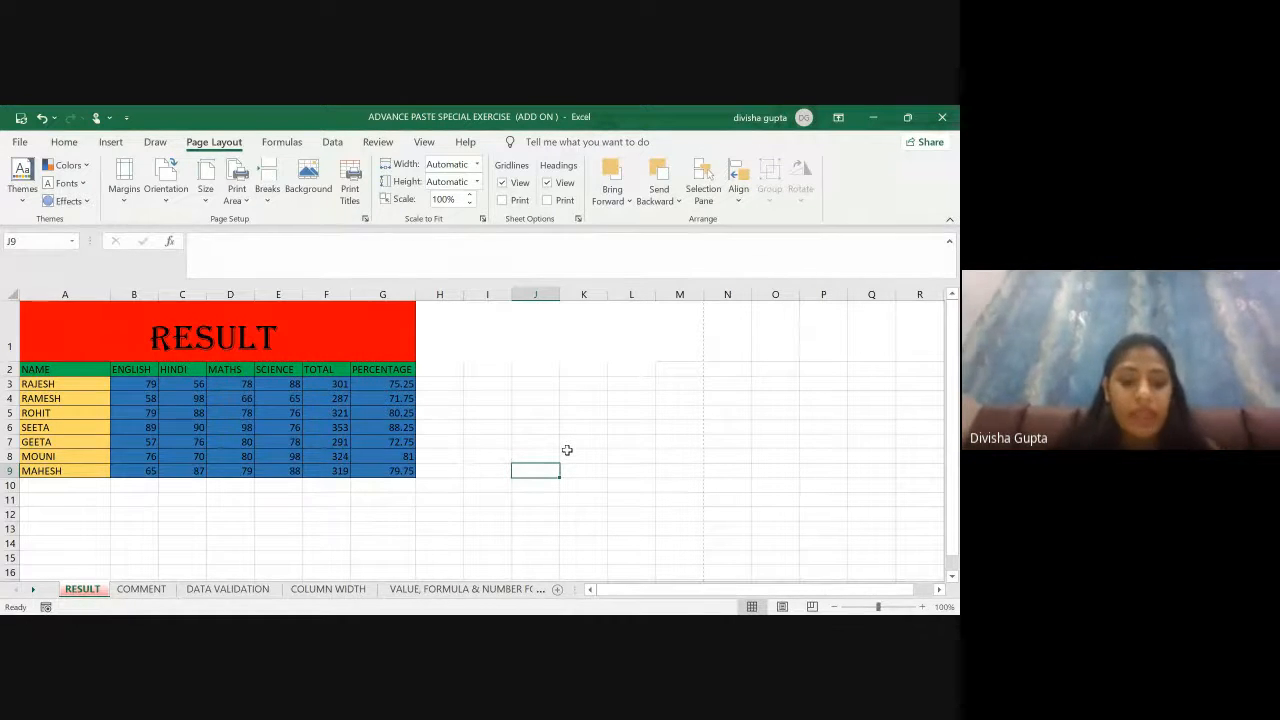
Step: Enter a person's first name in cell J9 and erase the entry again
type("divisha")
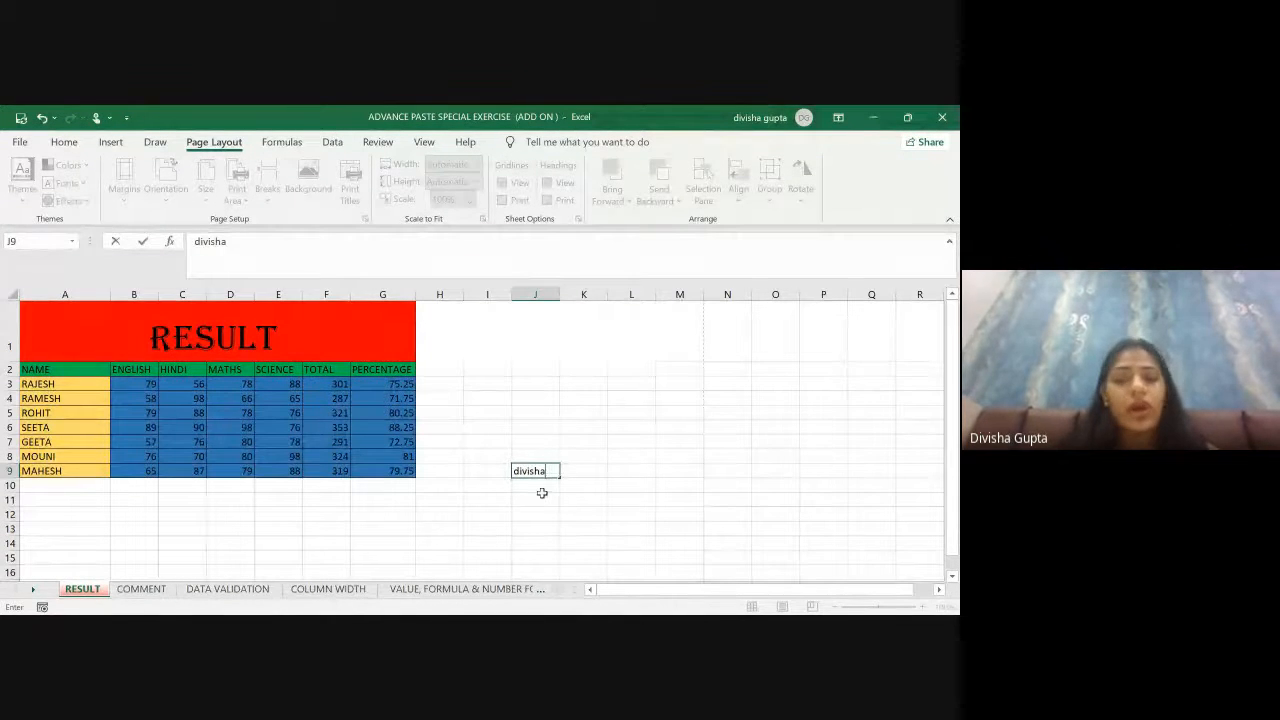
key("BackSpace")
key("BackSpace")
key("BackSpace")
key("BackSpace")
key("BackSpace")
key("BackSpace")
key("BackSpace")
left_click(784, 439)
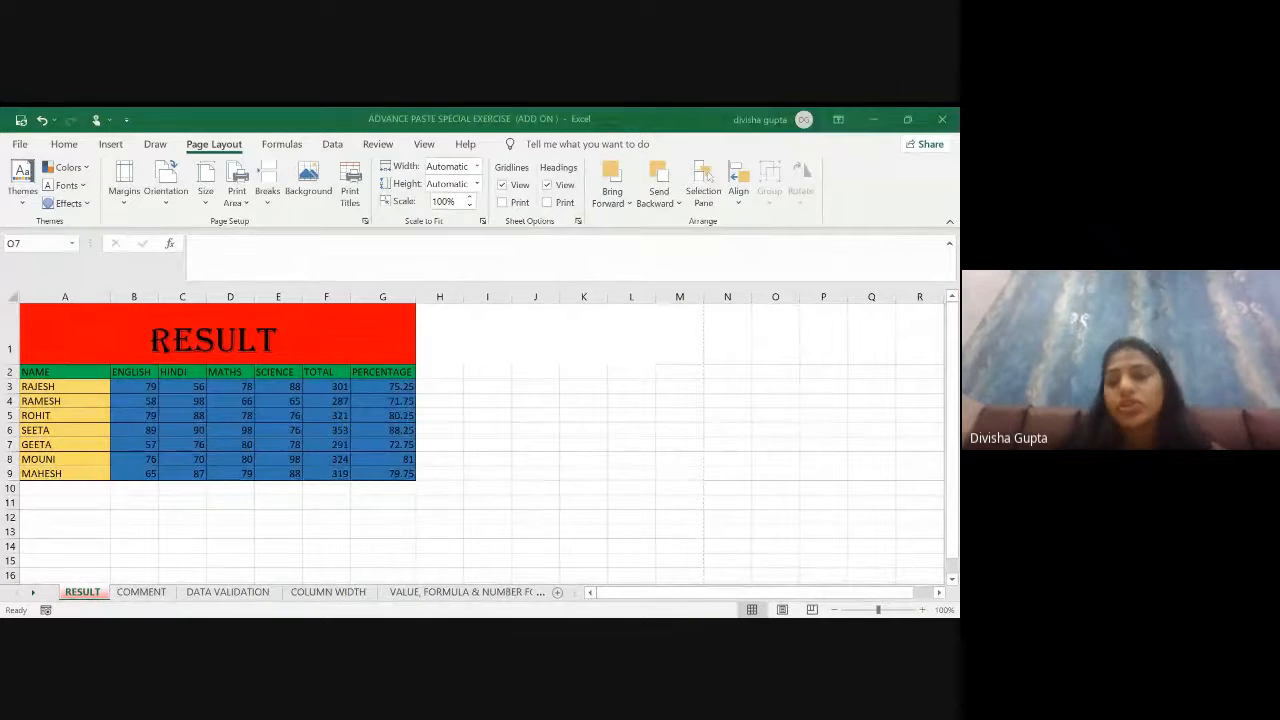
Step: Rename the RESULT sheet as RESULT 2020
key("alt+Tab")
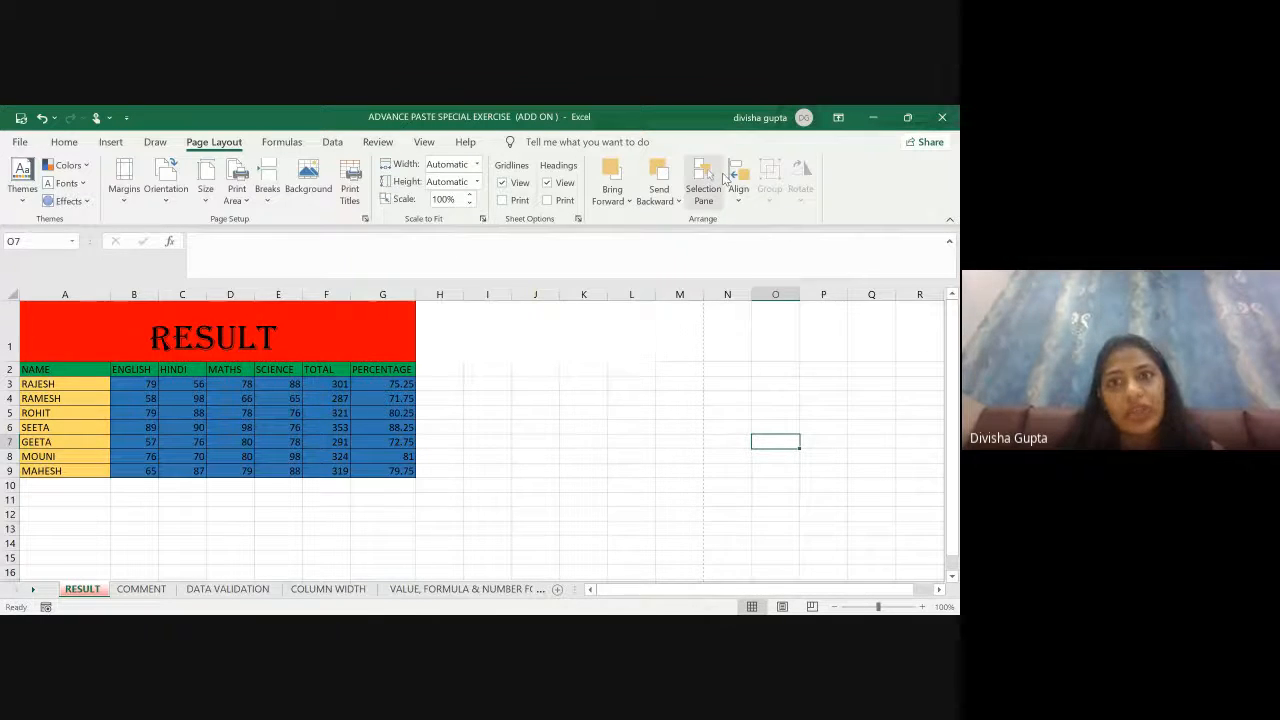
right_click(98, 595)
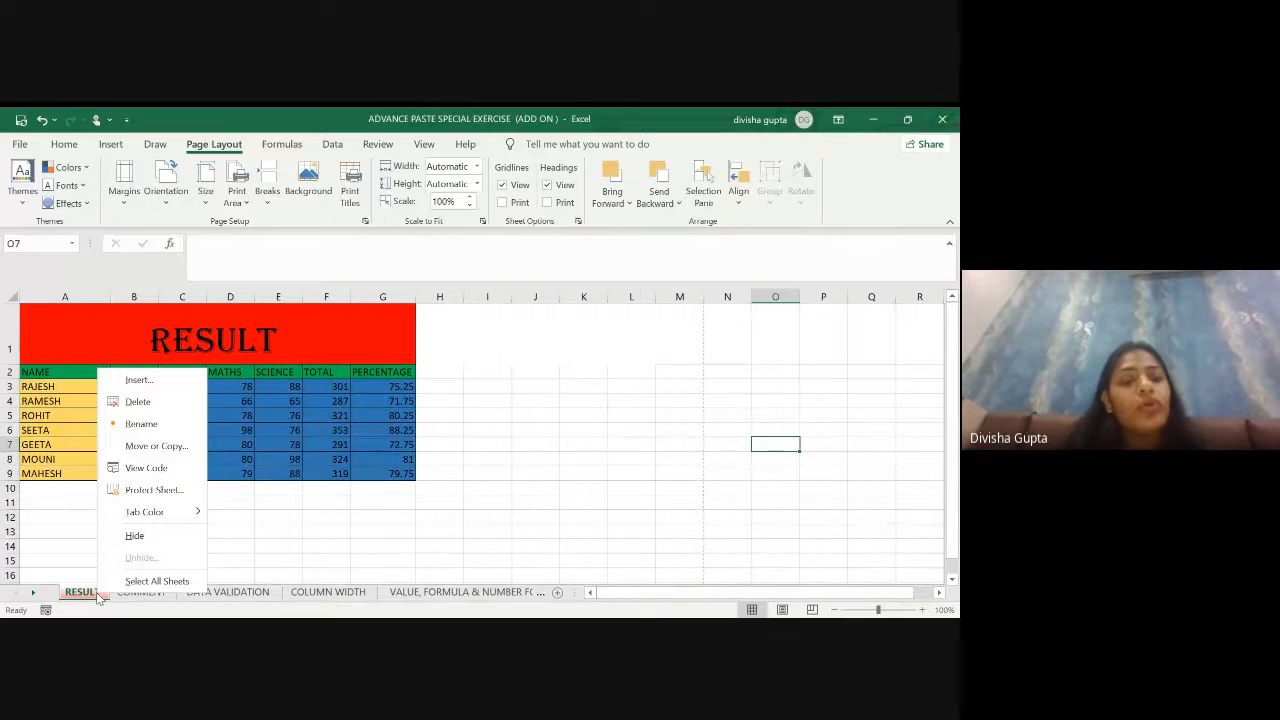
left_click(140, 423)
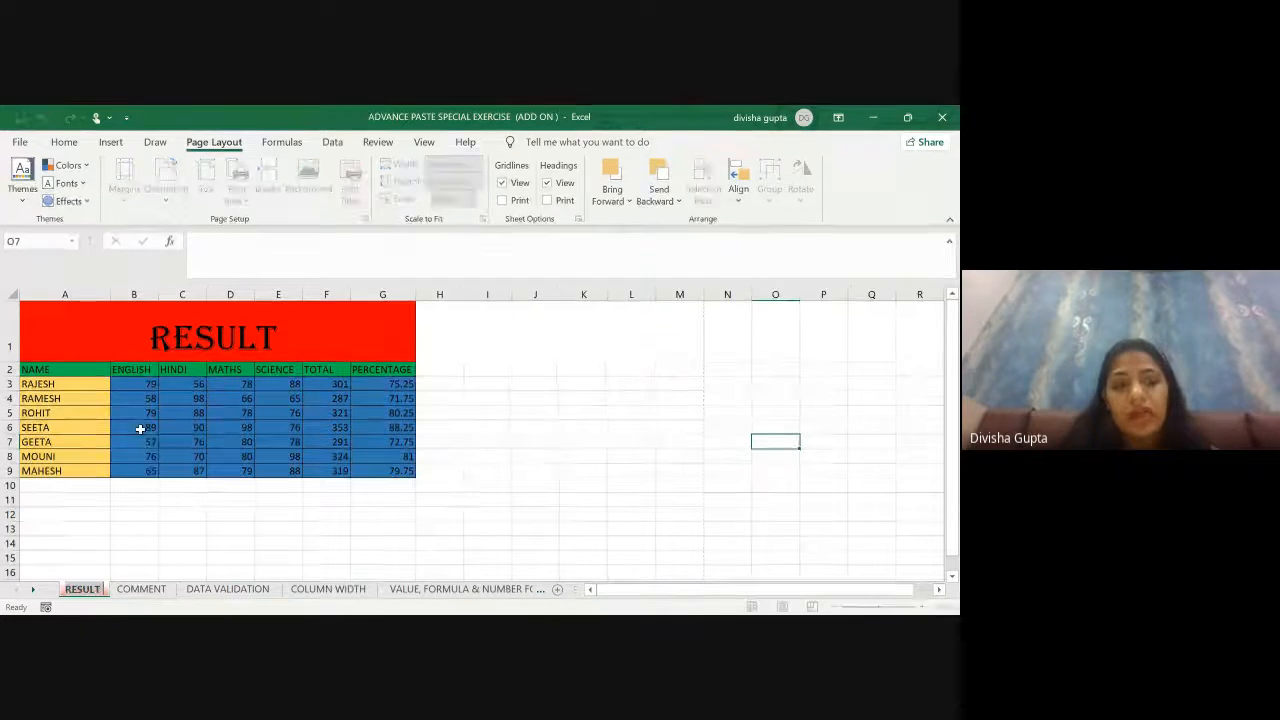
key("BackSpace")
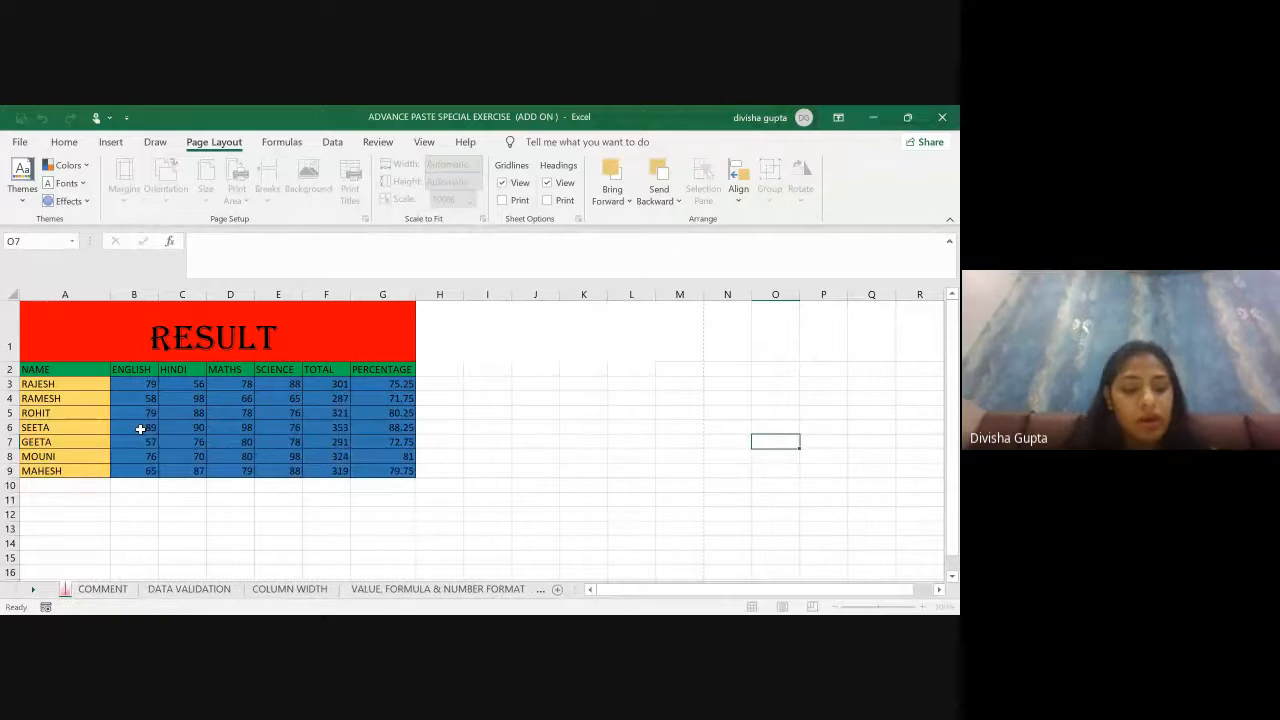
type("RES")
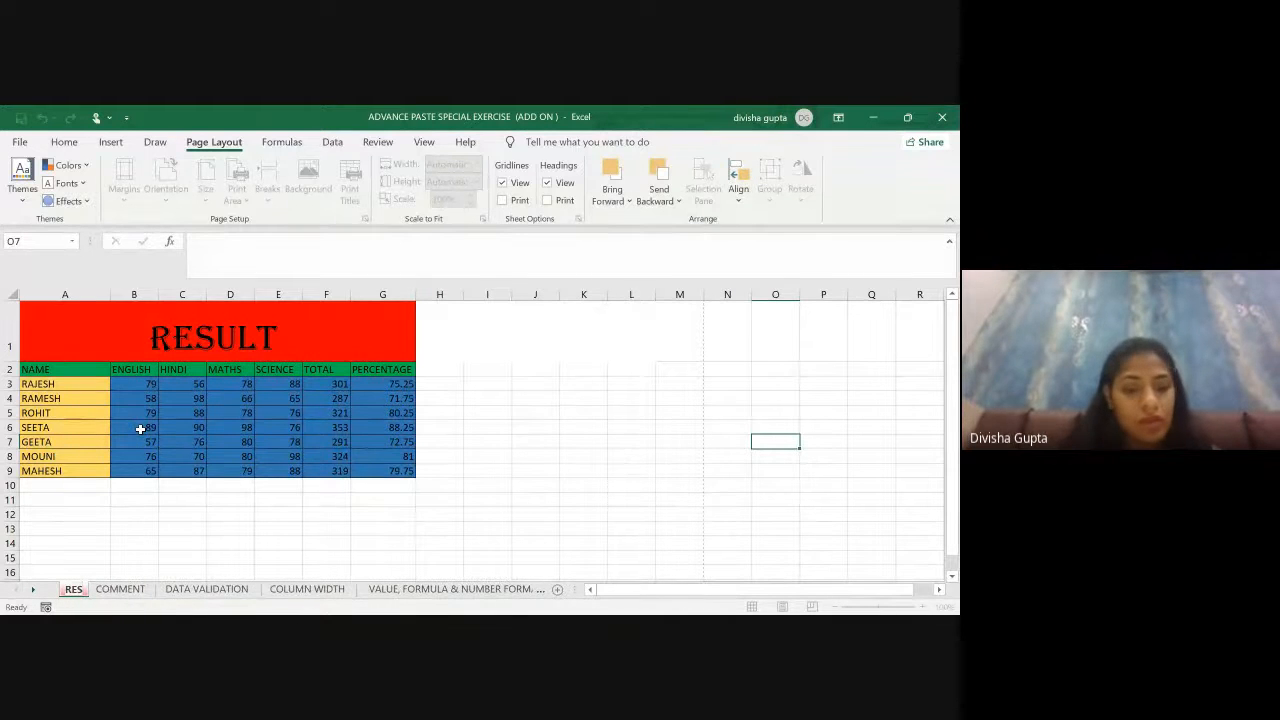
type("ULT 2020")
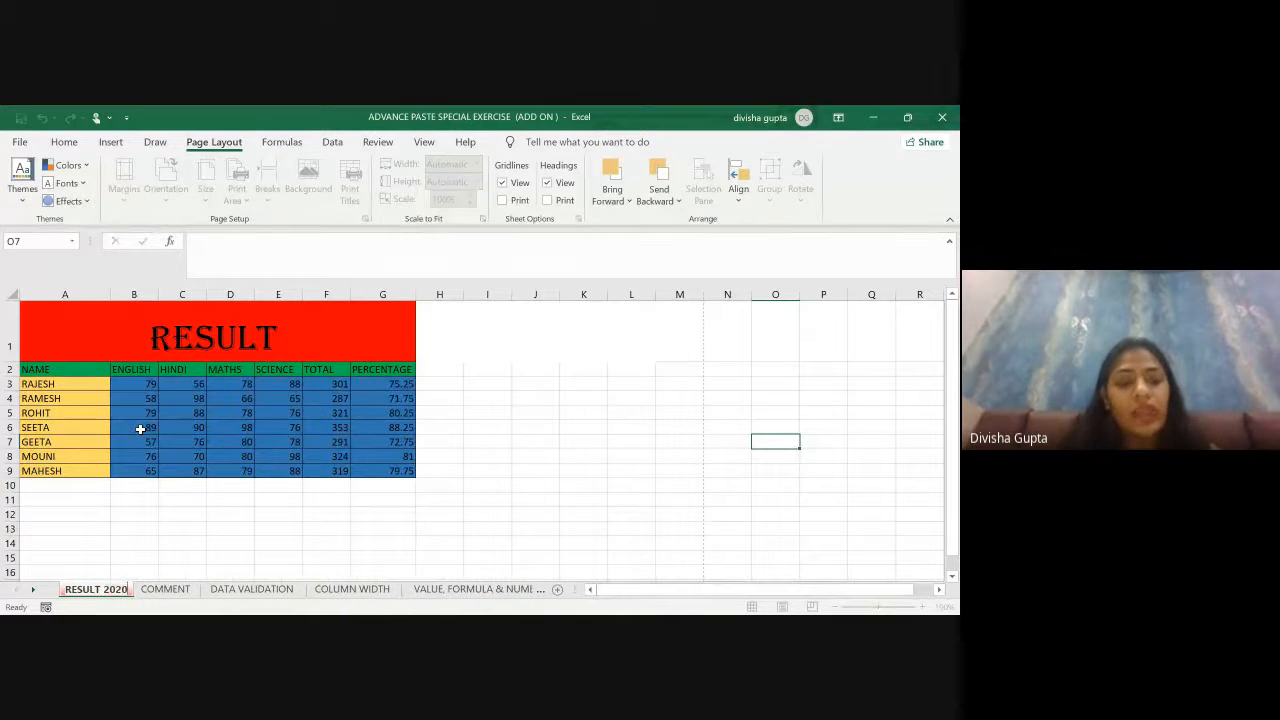
left_click(508, 530)
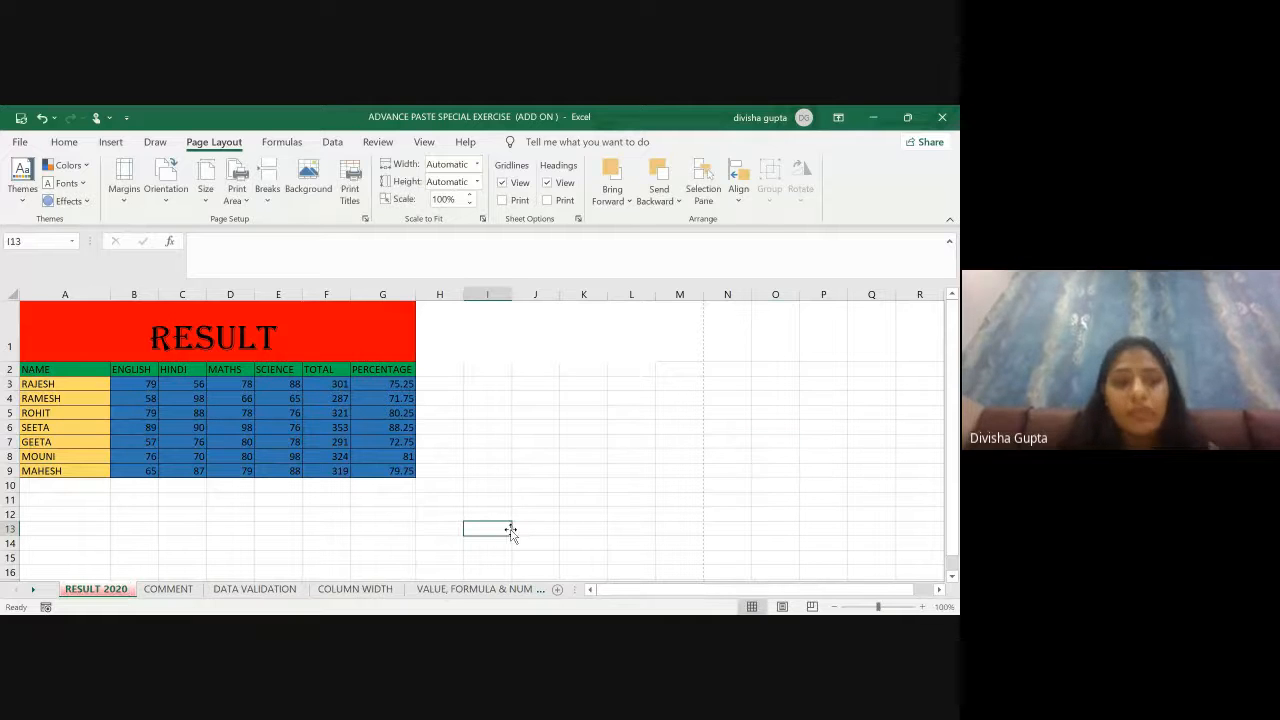
right_click(115, 597)
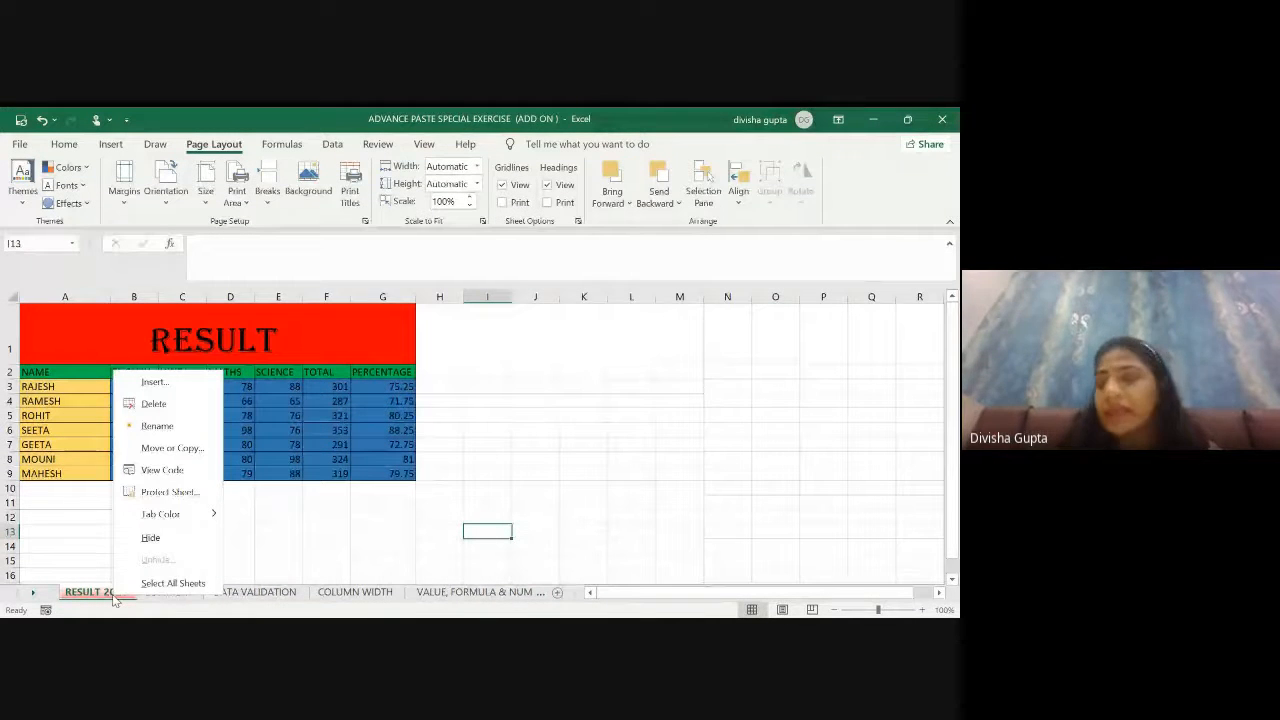
left_click(131, 430)
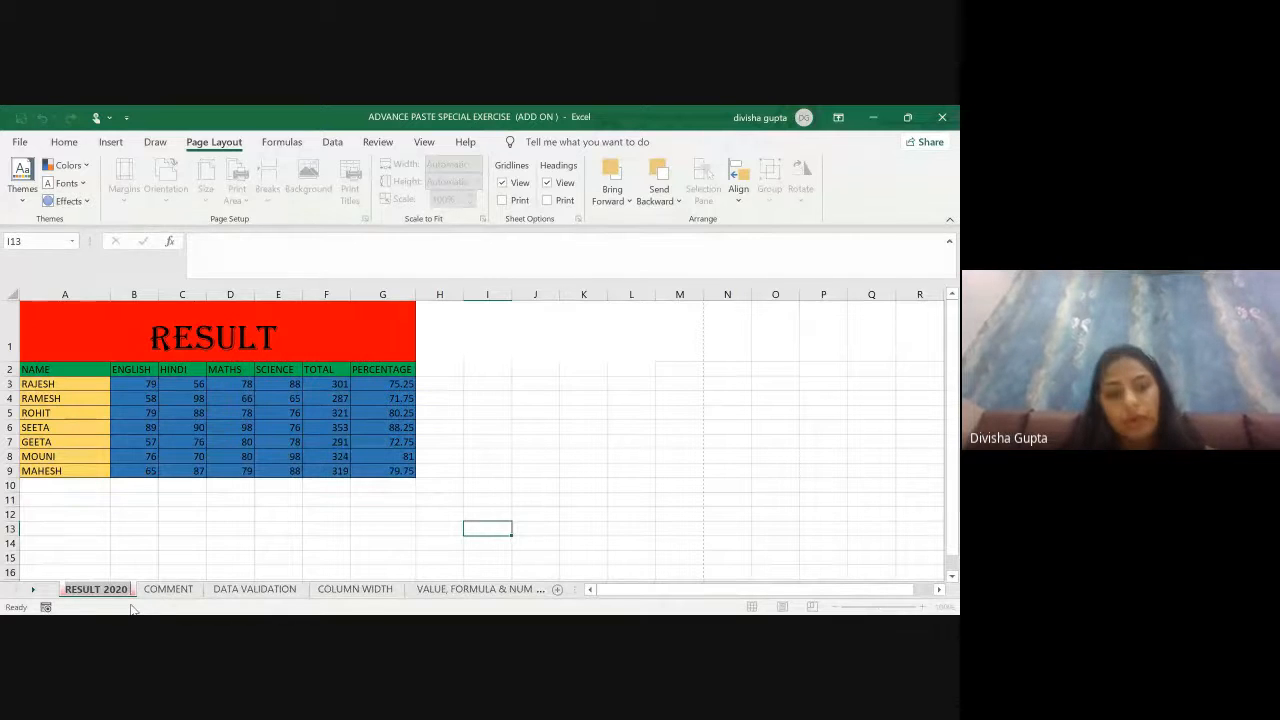
left_click(363, 517)
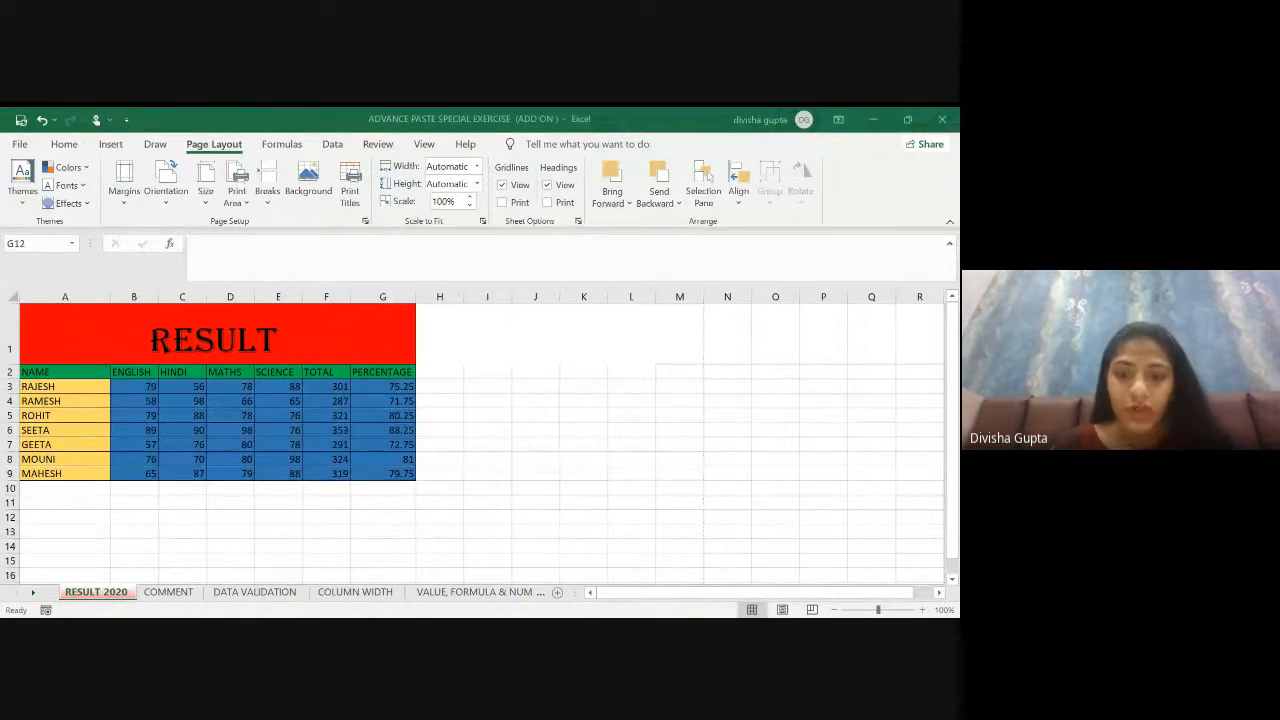
Step: Set the RESULT 2020 sheet's tab color to the standard light blue
key("alt+Tab")
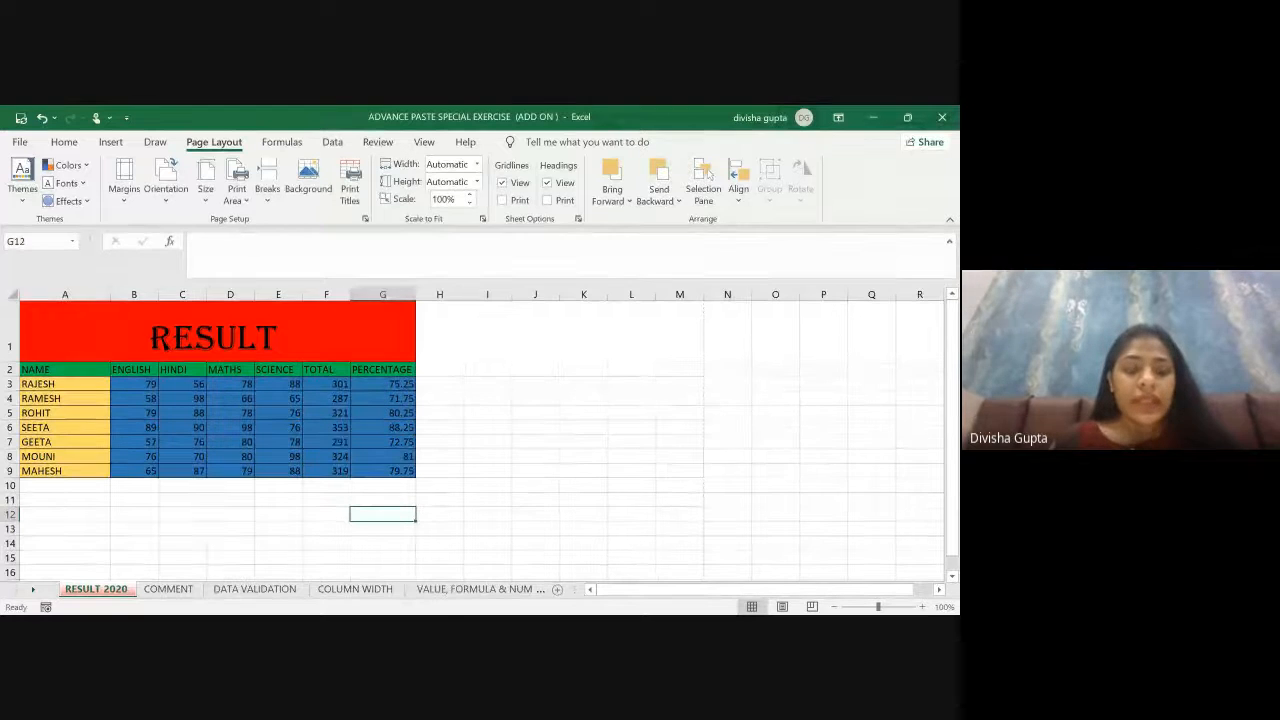
right_click(112, 588)
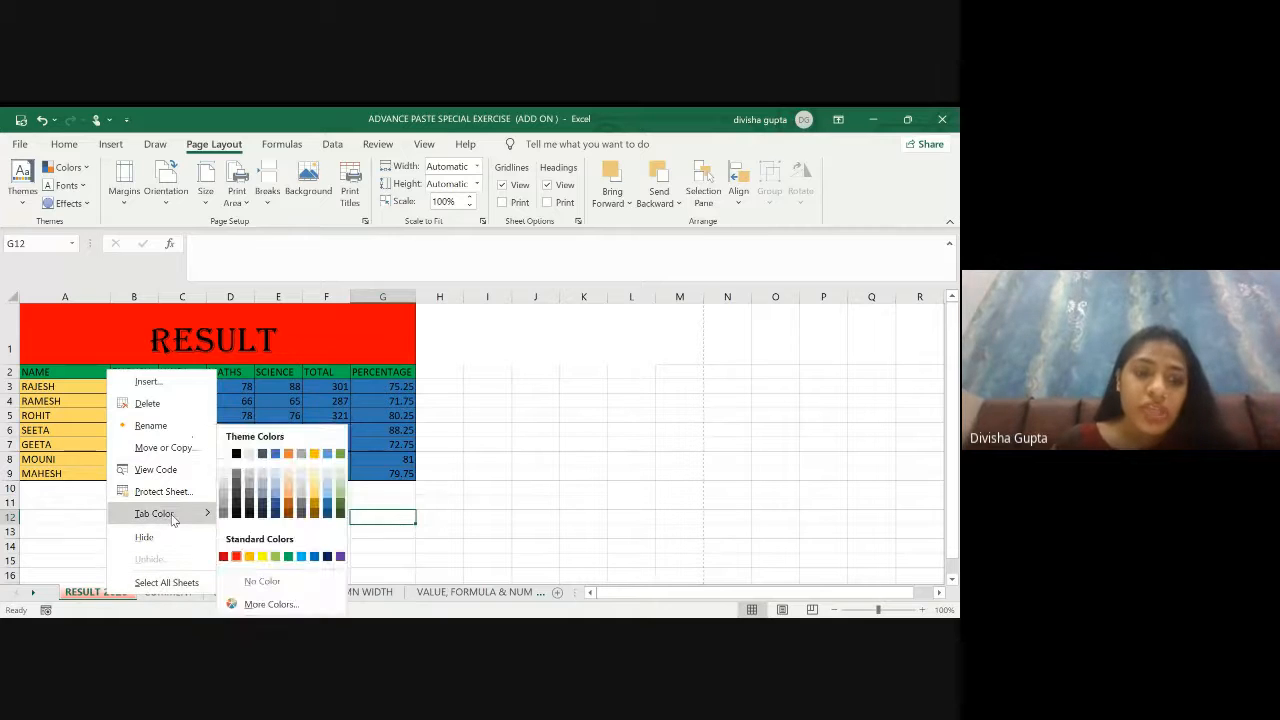
mouse_move(170, 518)
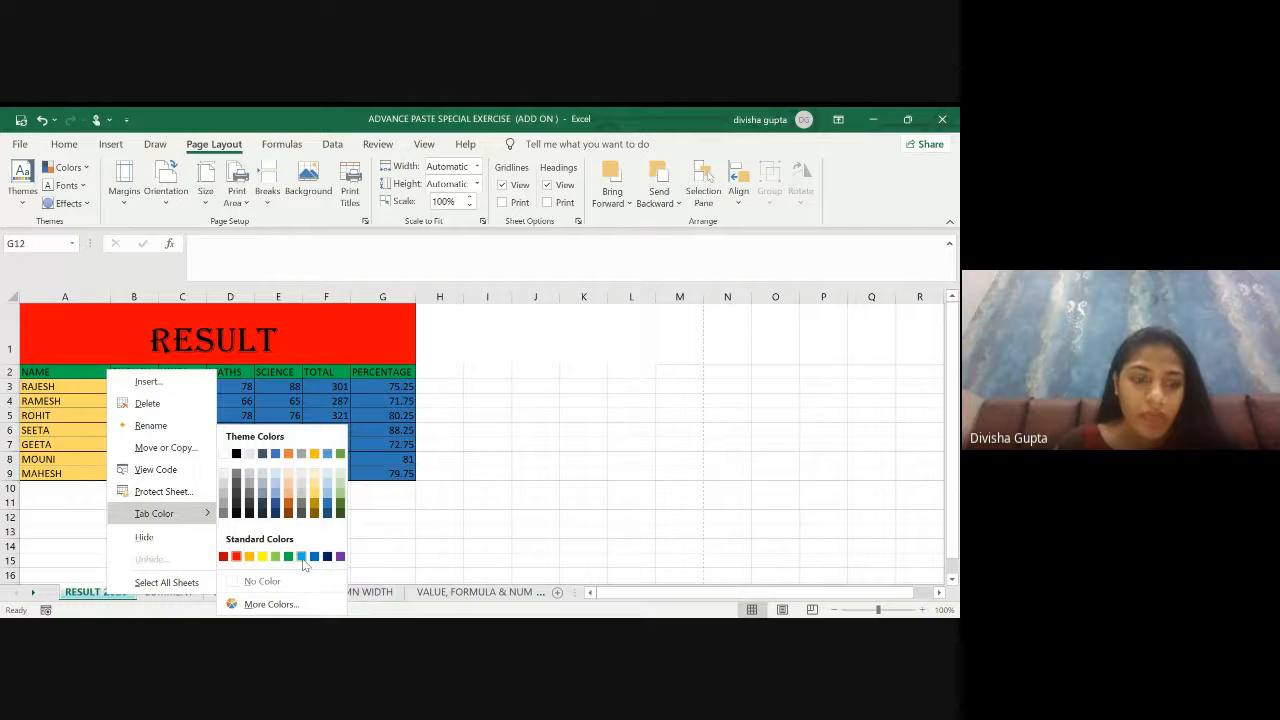
key("Escape")
key("Escape")
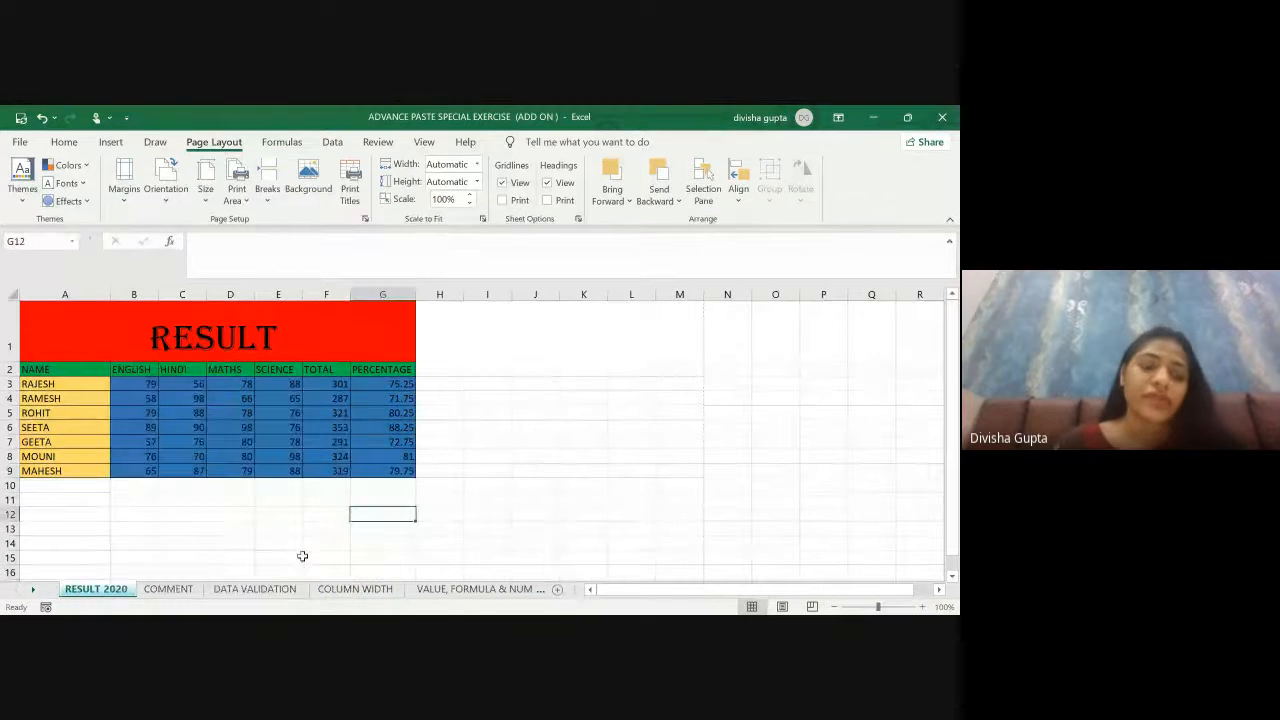
Step: Set the RESULT 2020 sheet's tab color to the standard yellow
right_click(99, 590)
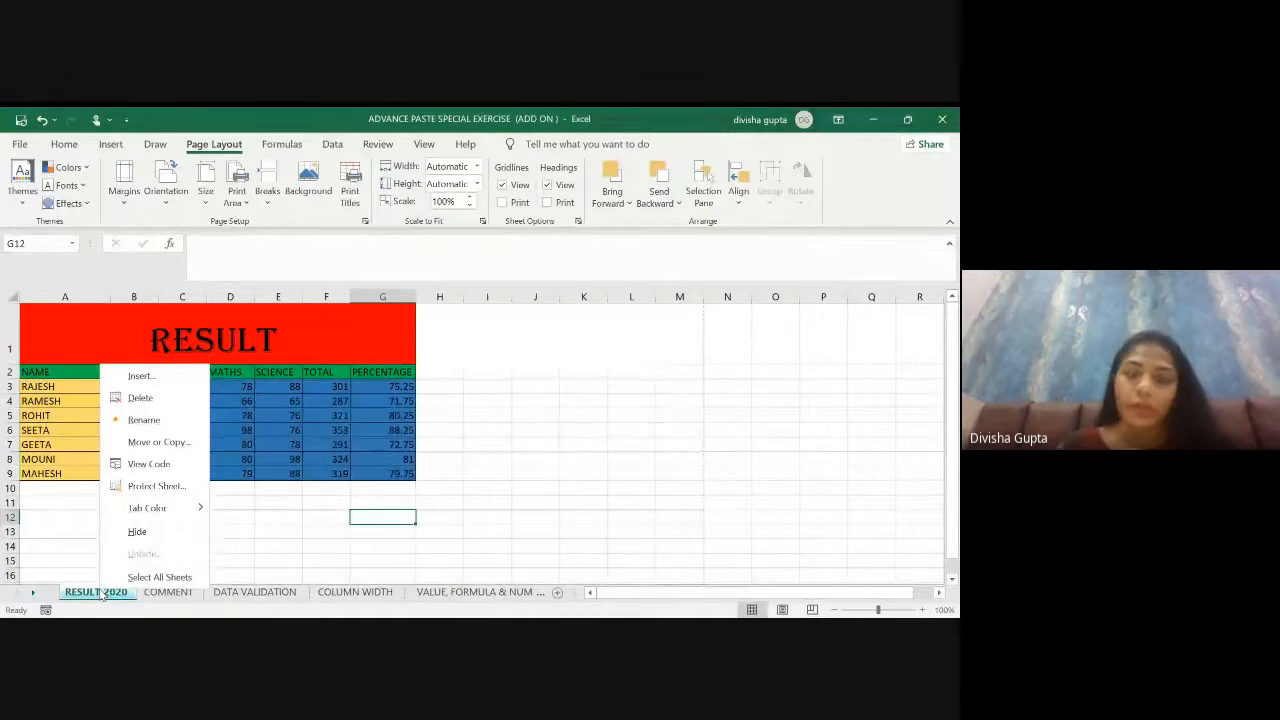
mouse_move(129, 514)
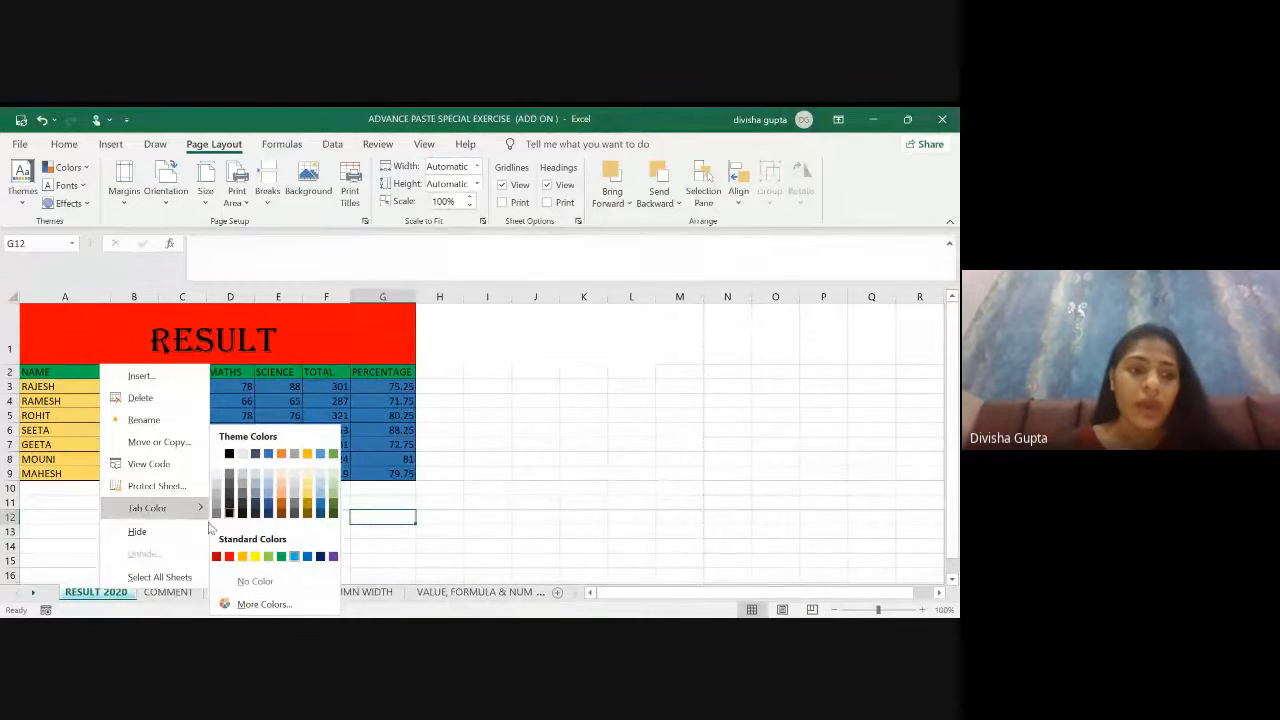
left_click(259, 562)
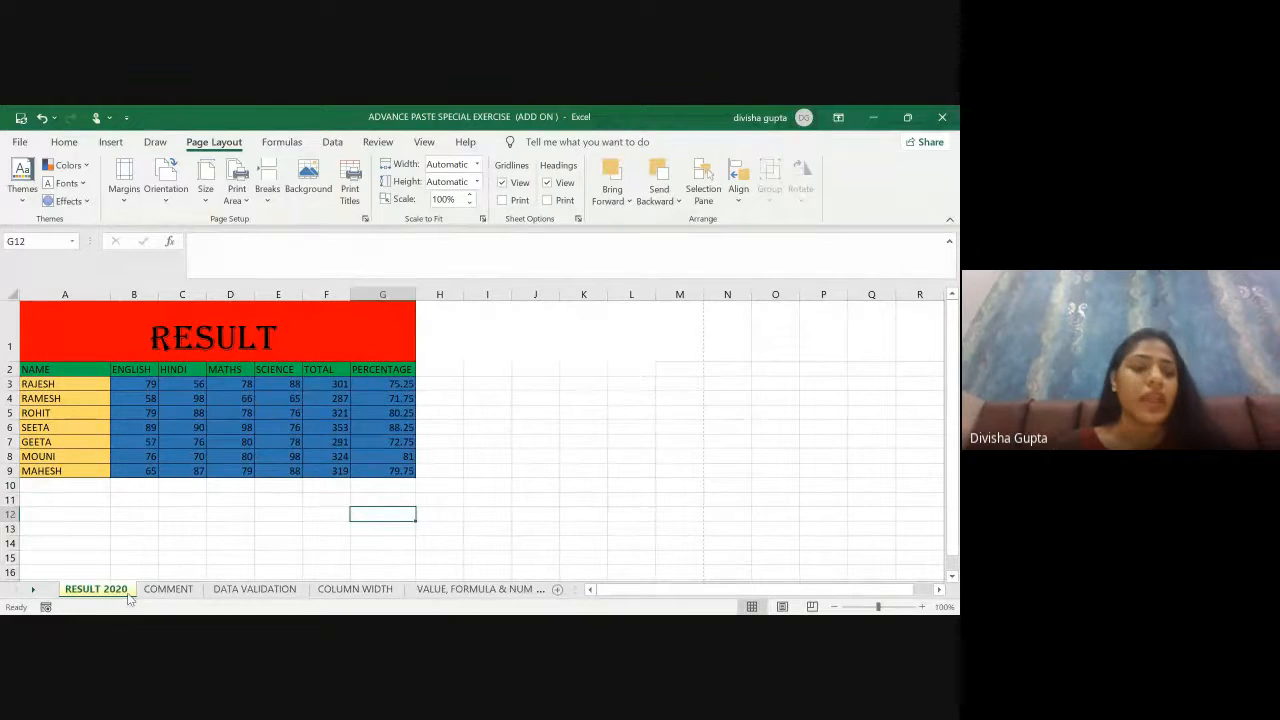
left_click(104, 549)
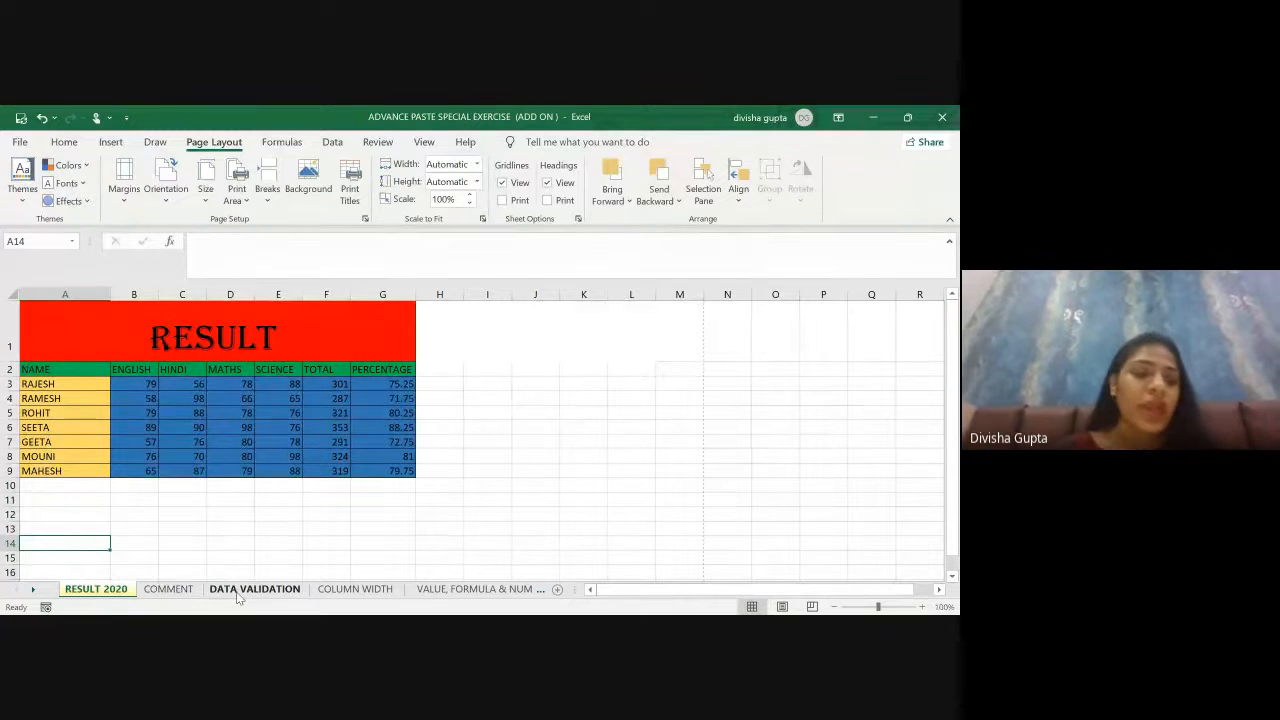
Step: Create a copy of the RESULT 2020 sheet between the COMMENT and DATA VALIDATION sheets
right_click(112, 592)
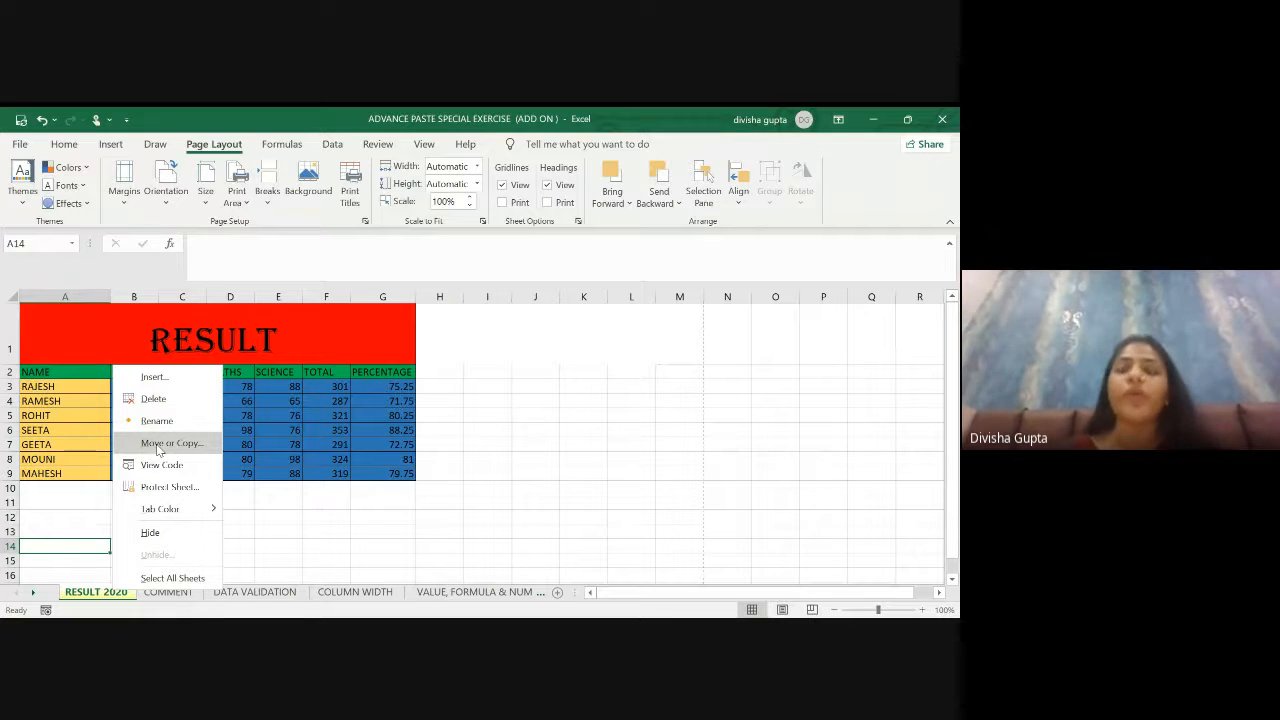
left_click(160, 443)
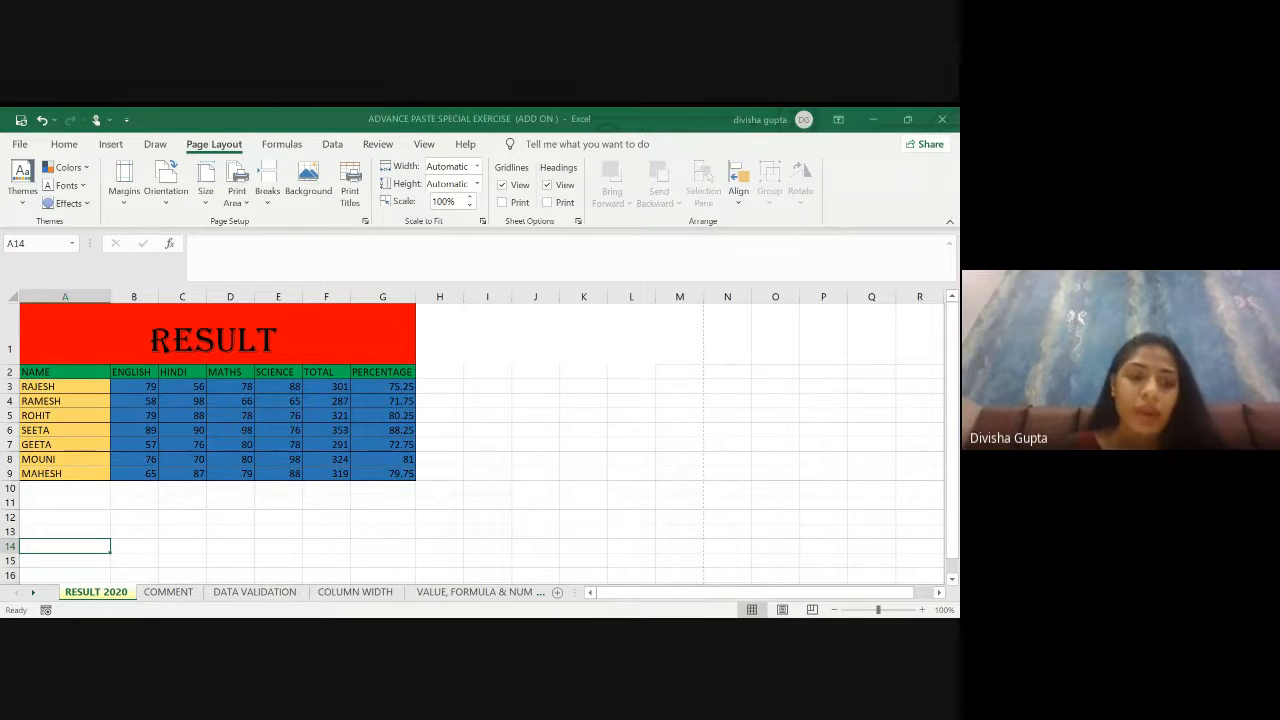
left_click(164, 554)
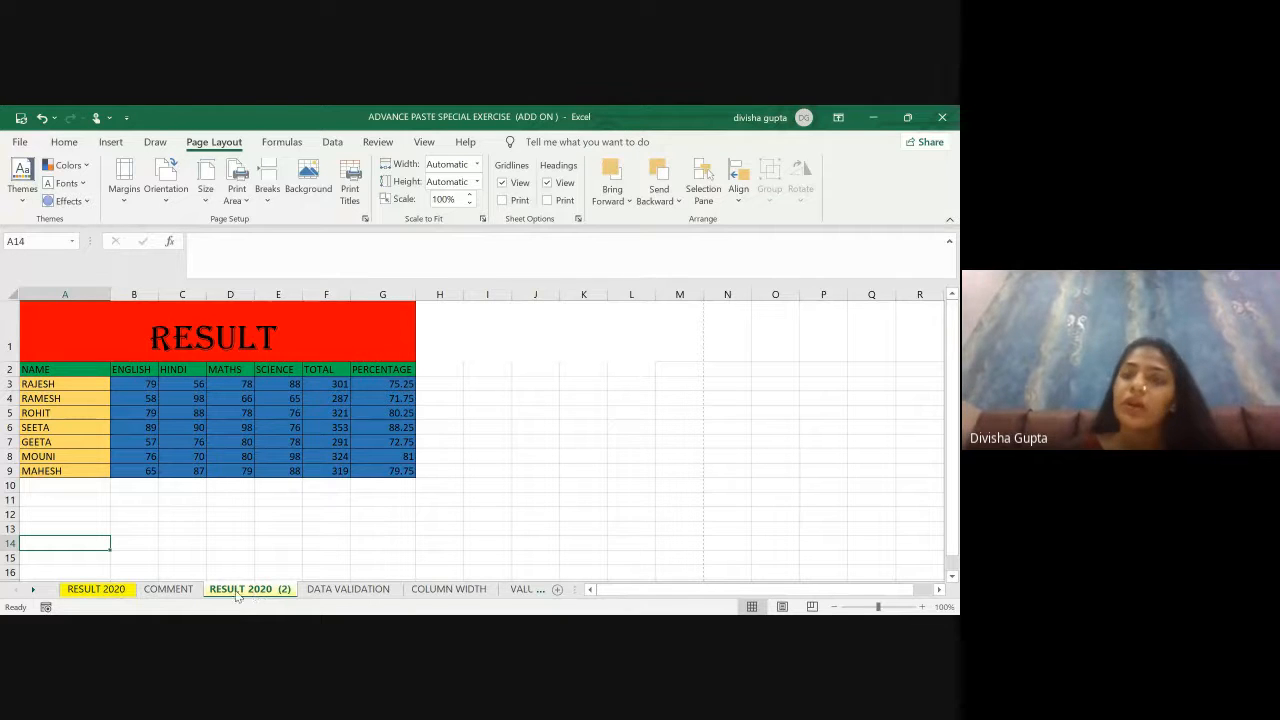
Step: Rename the copied sheet as RESULT 2020 without the "(2)" suffix and compare it with the original sheet
right_click(276, 596)
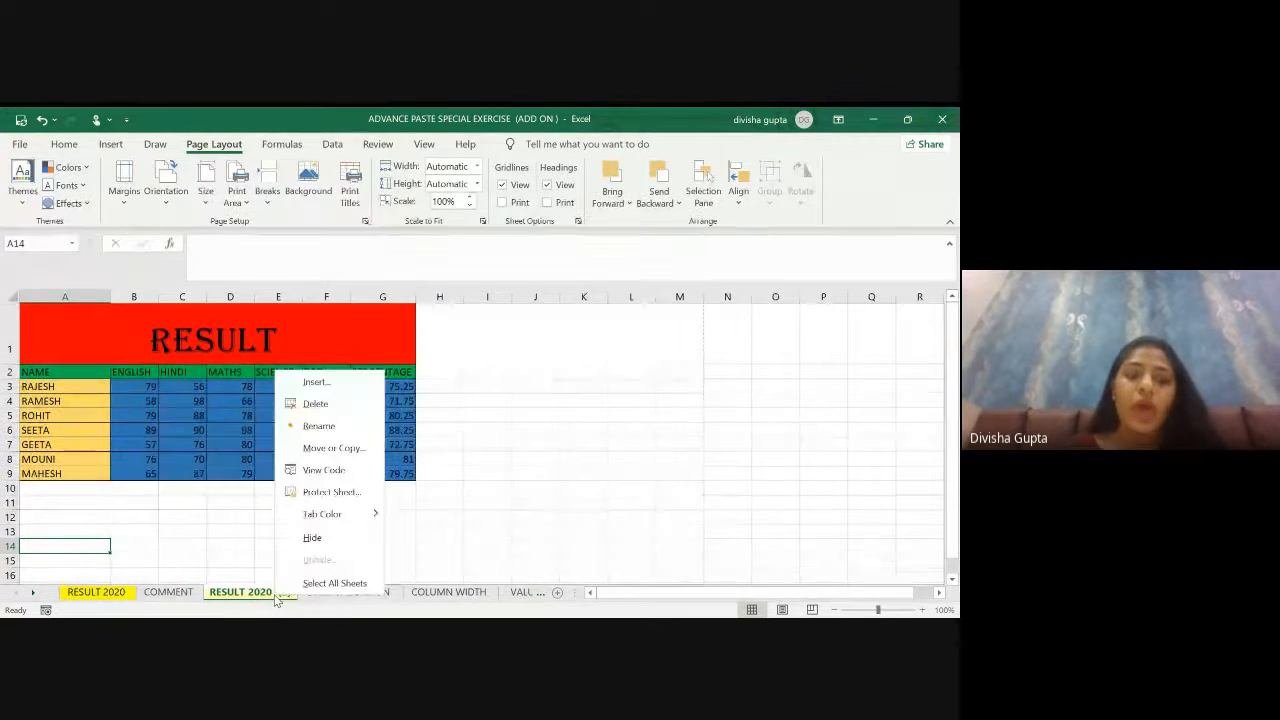
left_click(325, 424)
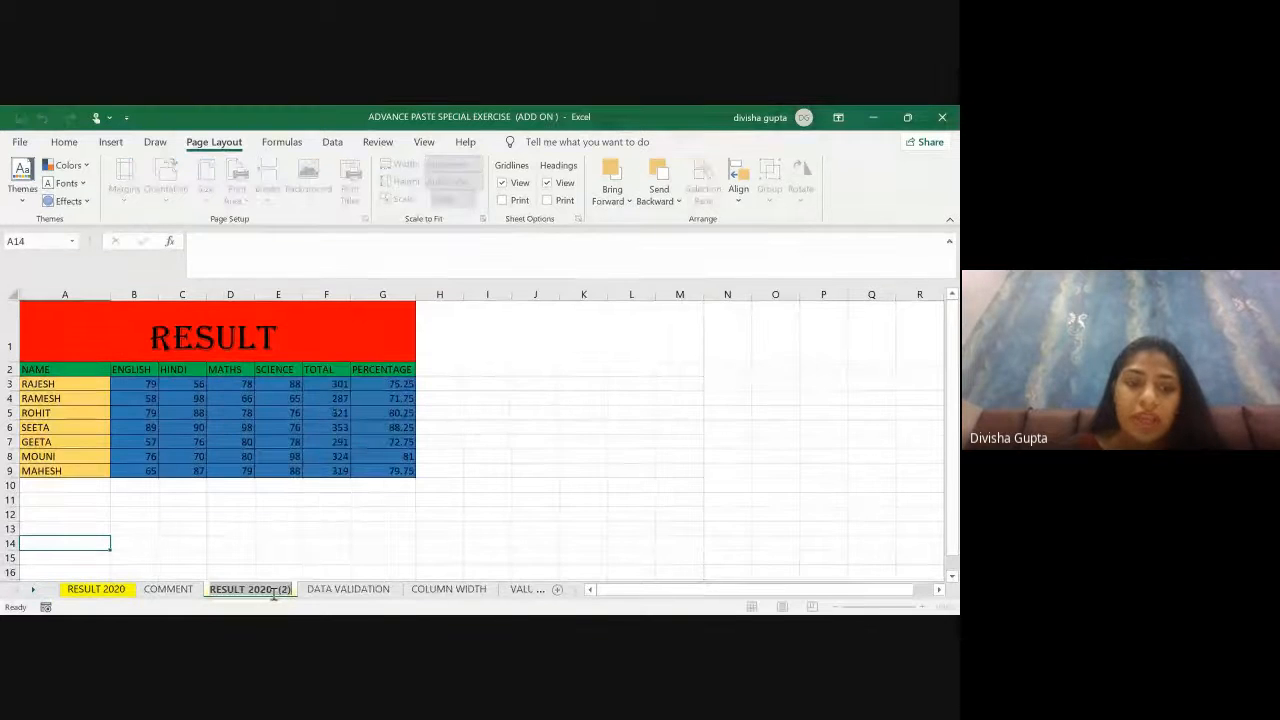
left_click(293, 591)
right_click(290, 594)
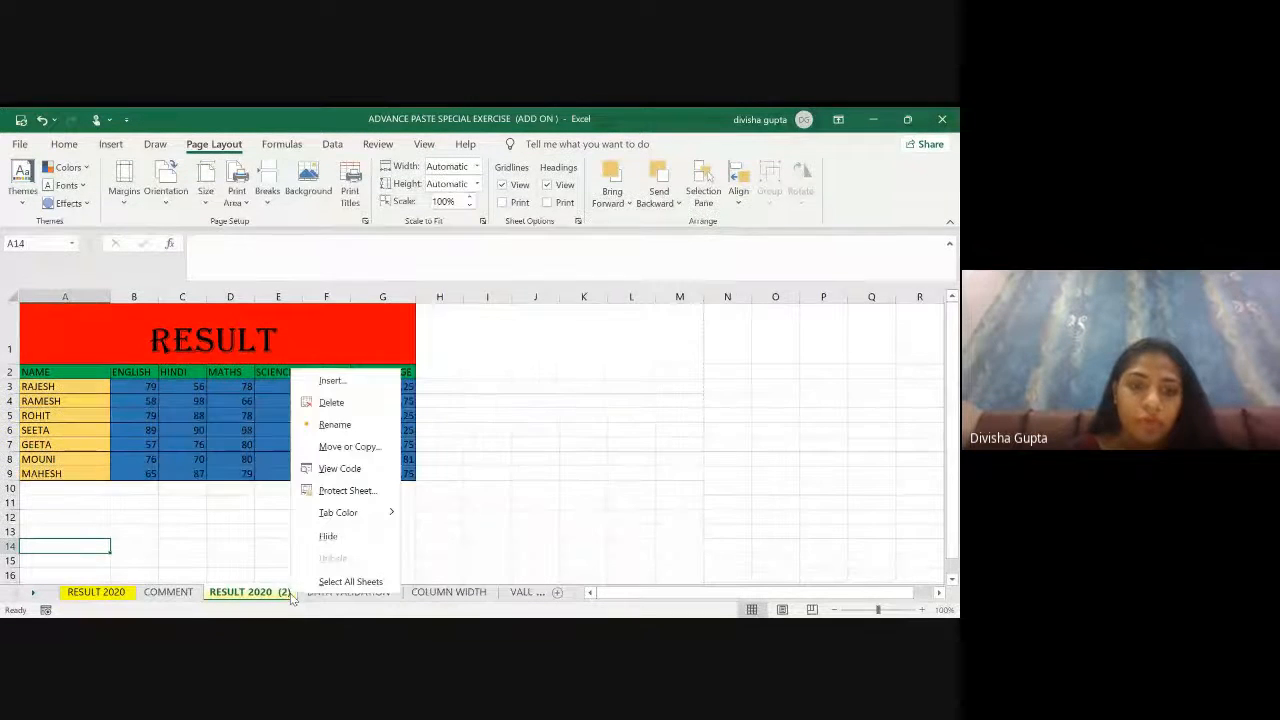
left_click(323, 423)
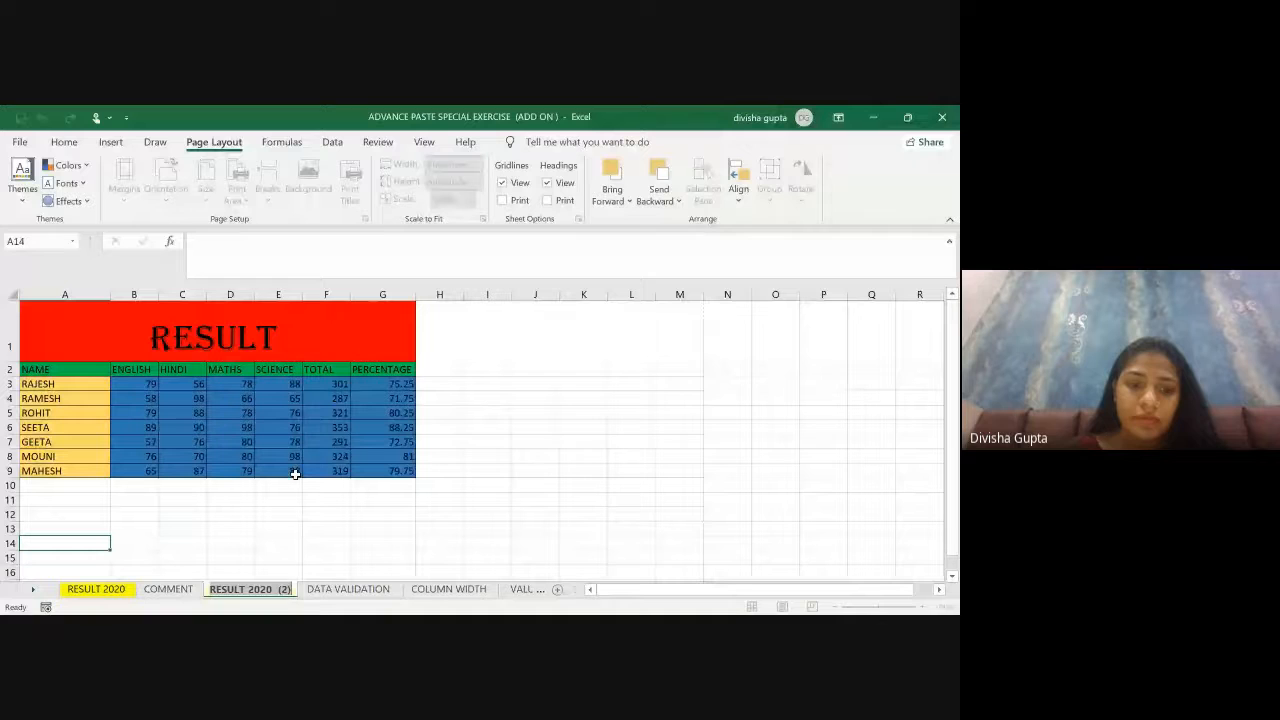
left_click(290, 589)
key("BackSpace")
key("BackSpace")
key("BackSpace")
key("BackSpace")
key("Return")
left_click(290, 545)
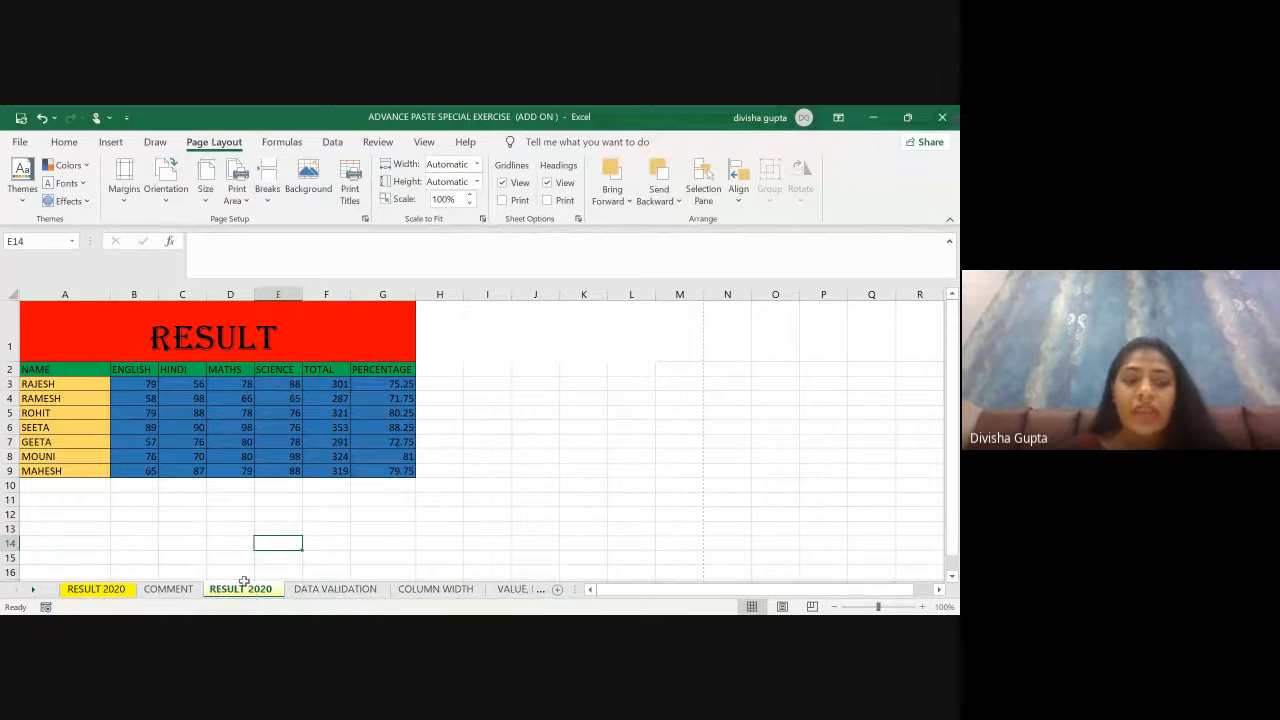
left_click(112, 590)
left_click(242, 590)
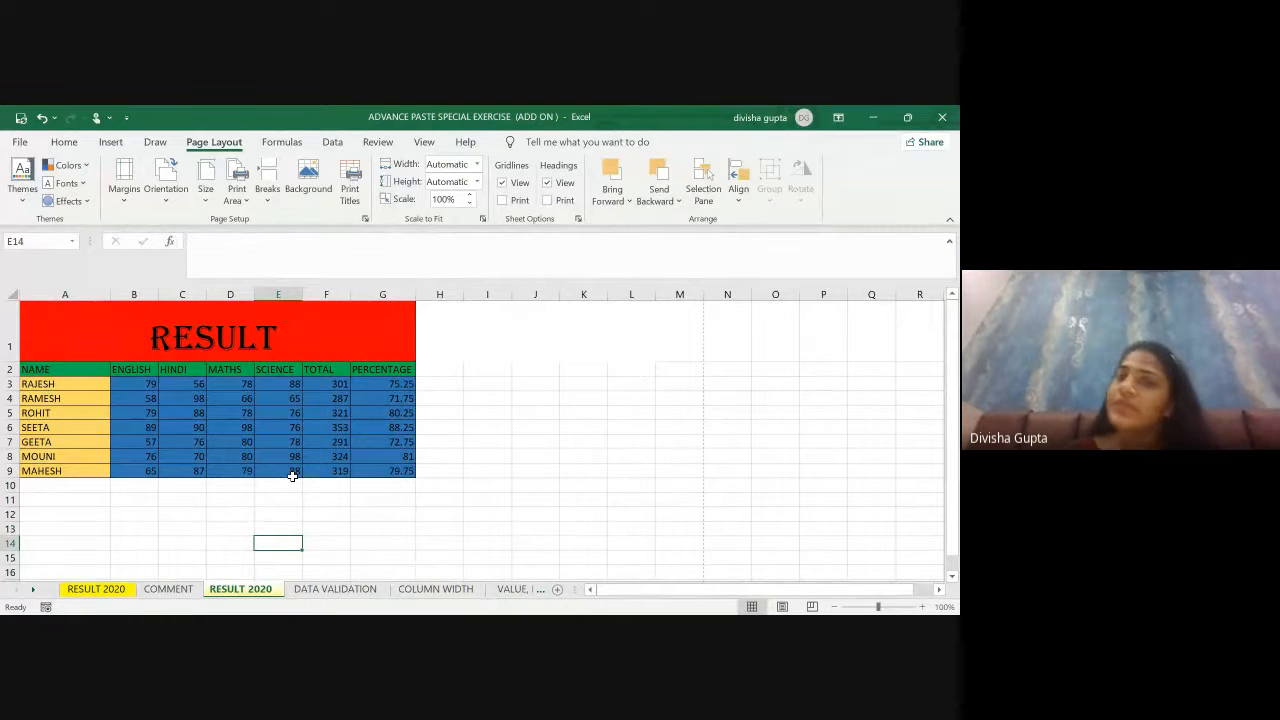
Step: Delete the copied RESULT 2020 sheet permanently and return to the original RESULT 2020 sheet
key("alt+Tab")
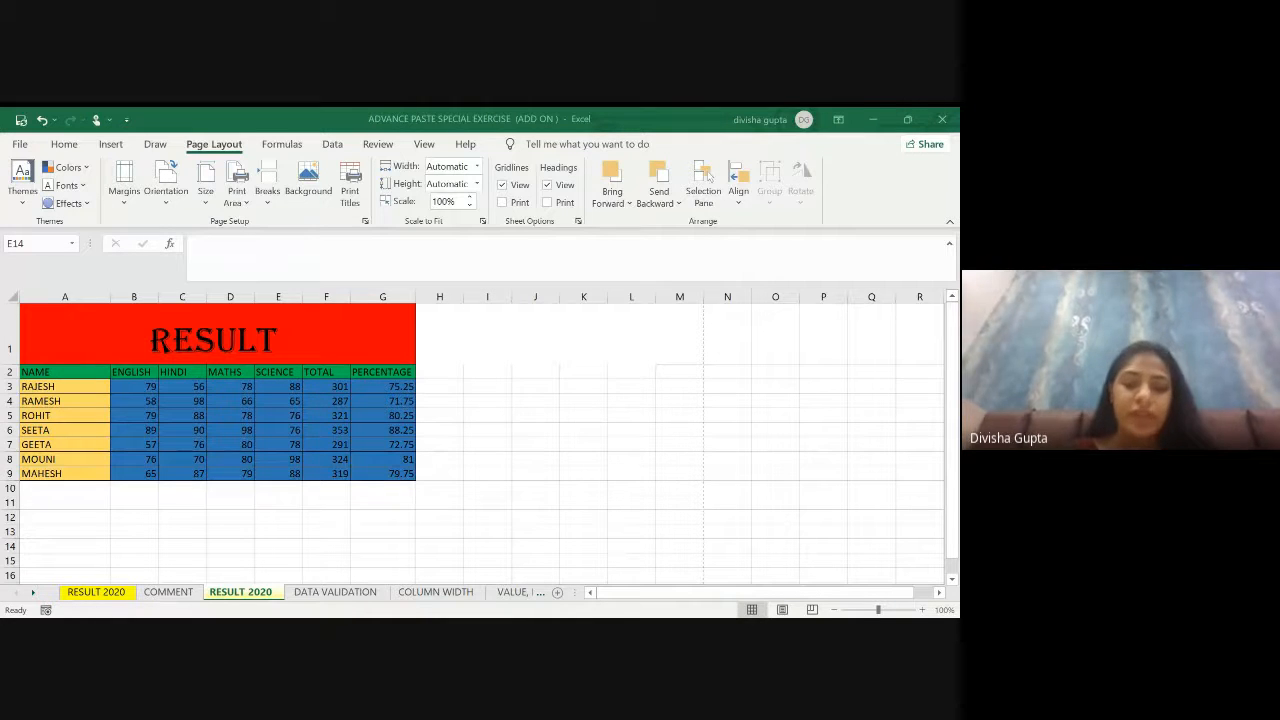
right_click(245, 593)
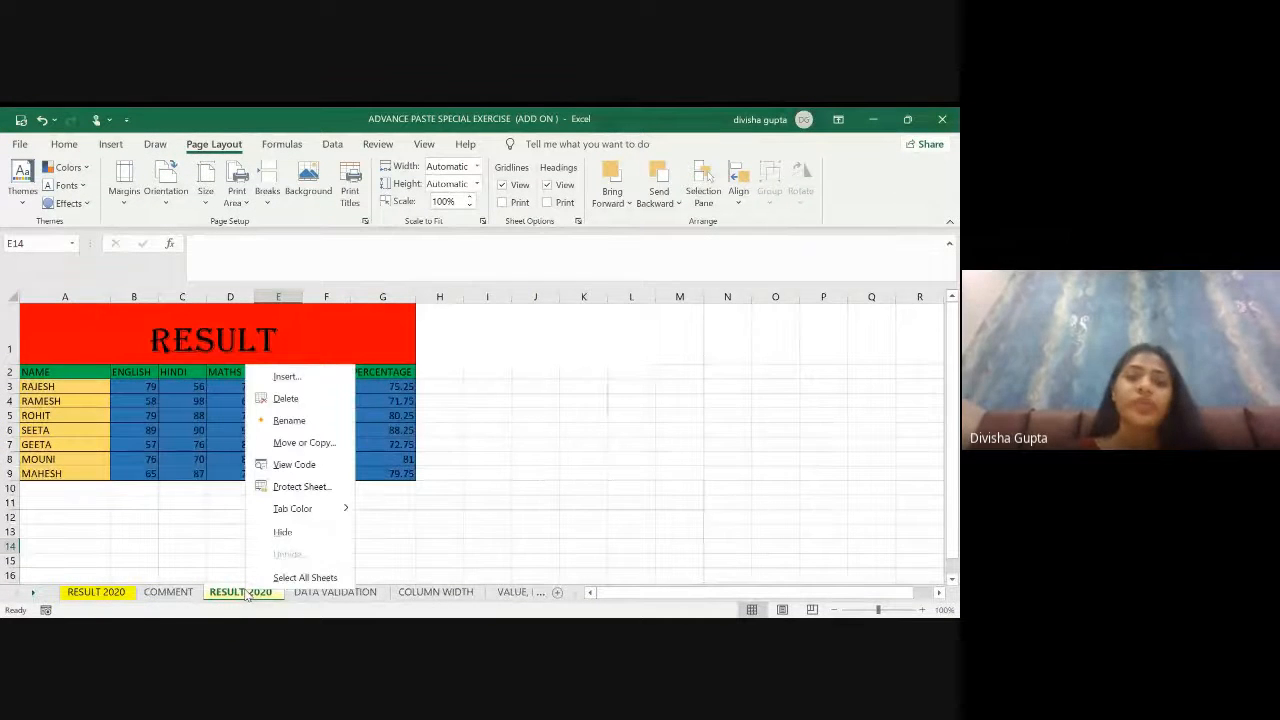
left_click(295, 402)
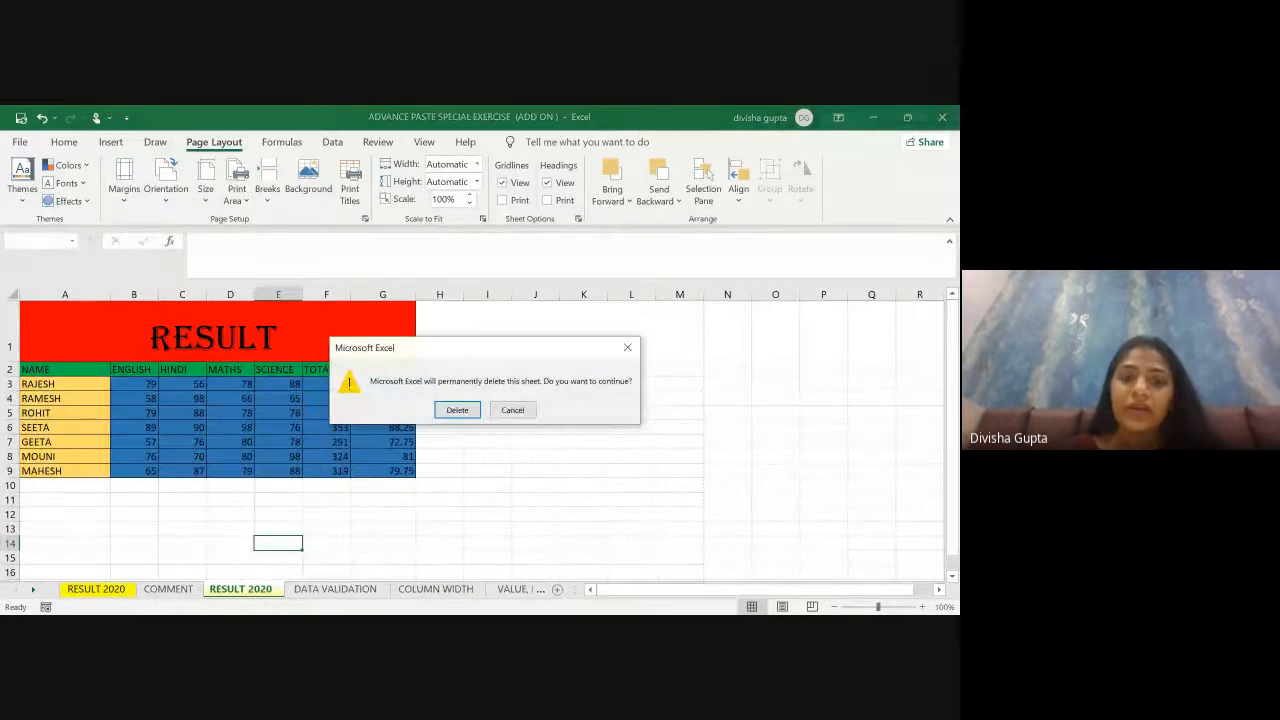
left_click(452, 411)
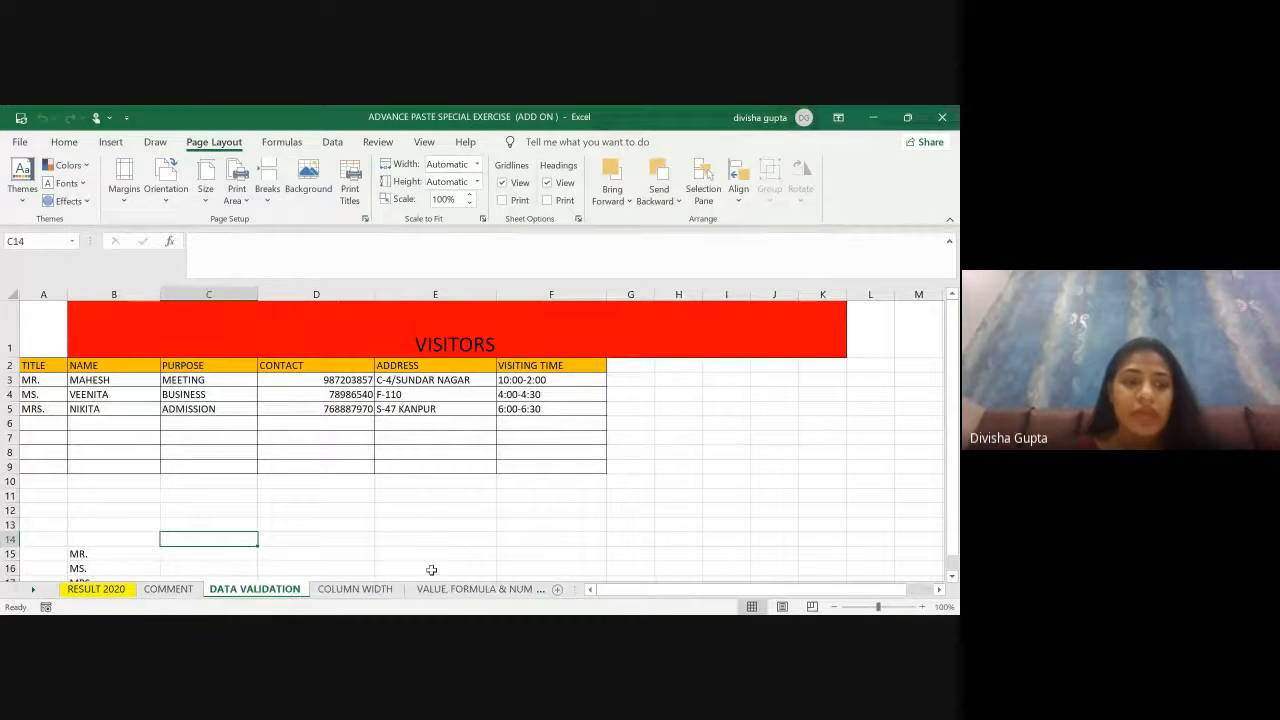
left_click(90, 592)
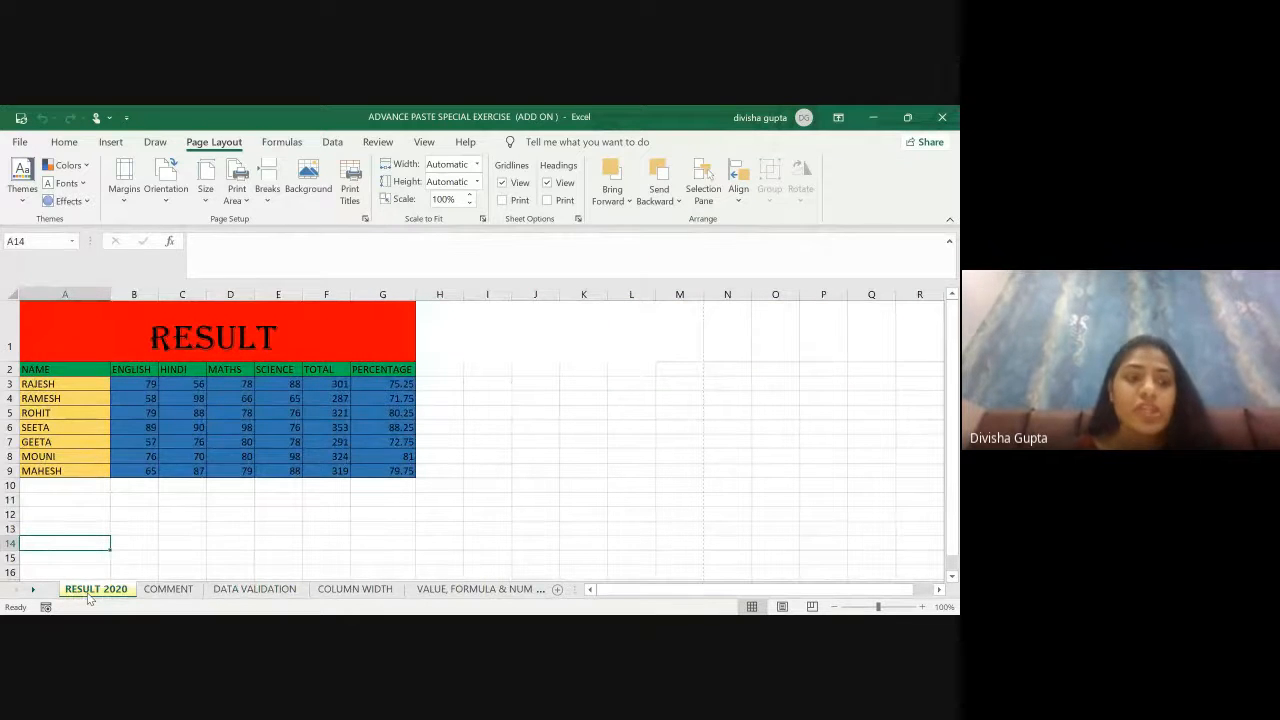
right_click(88, 596)
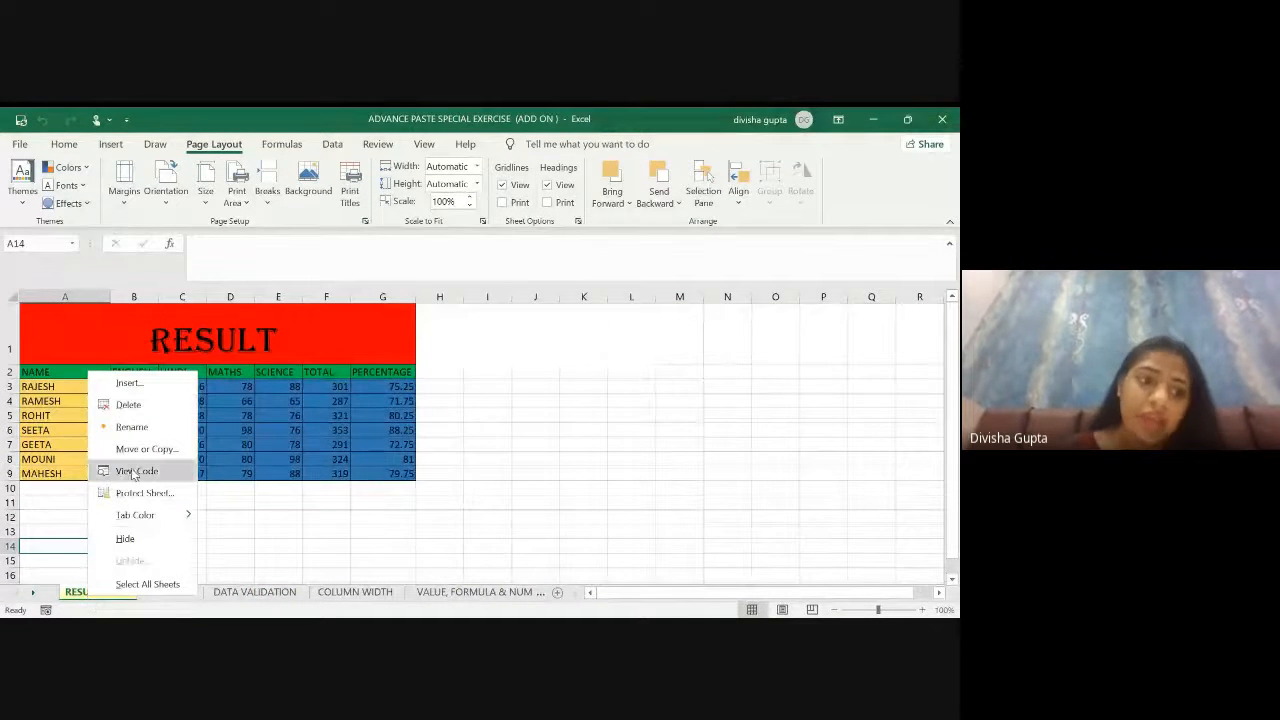
left_click(292, 523)
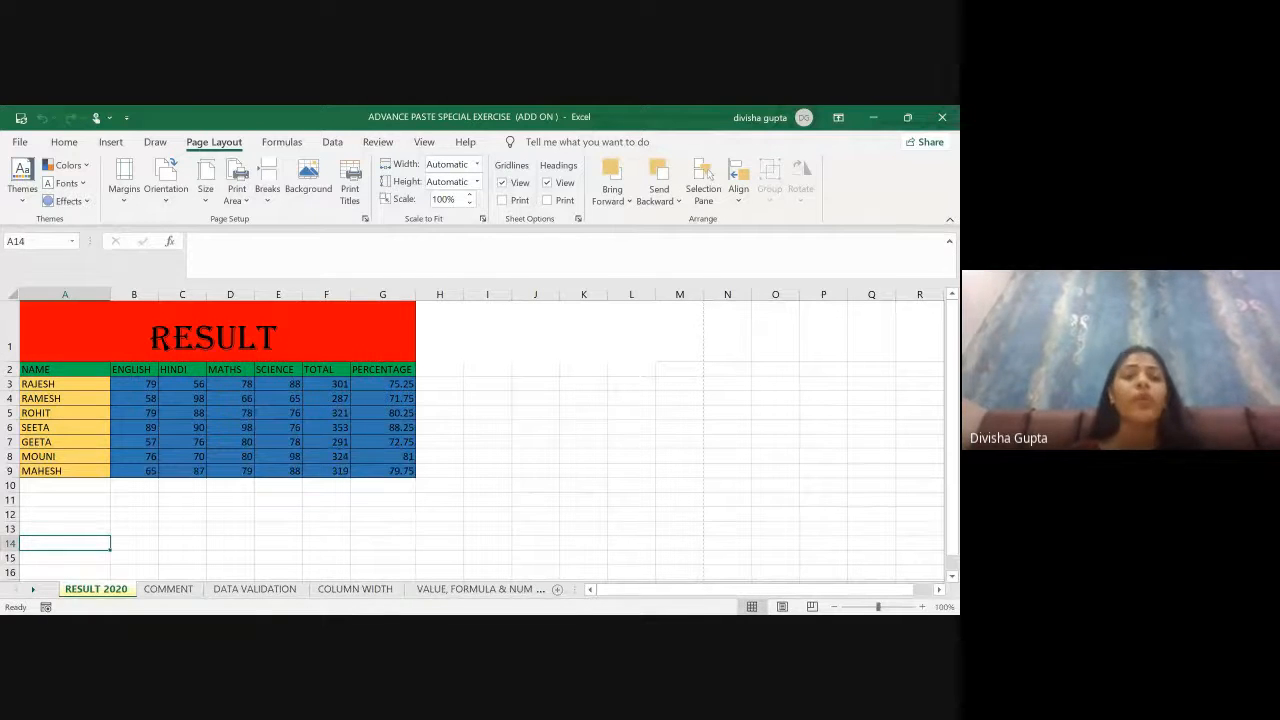
Step: Enter COPY in cell K6 and its shortcut CTRL+C in cell L6 of the RESULT 2020 sheet
left_click(587, 424)
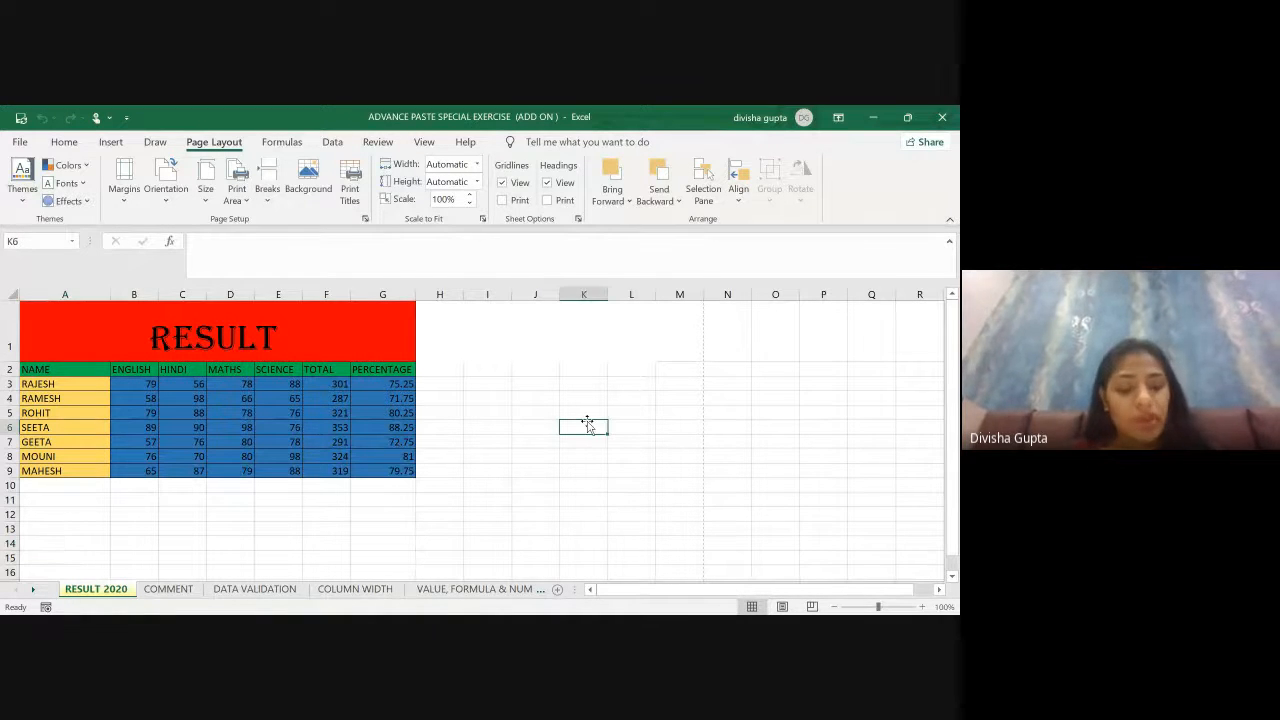
type("COP")
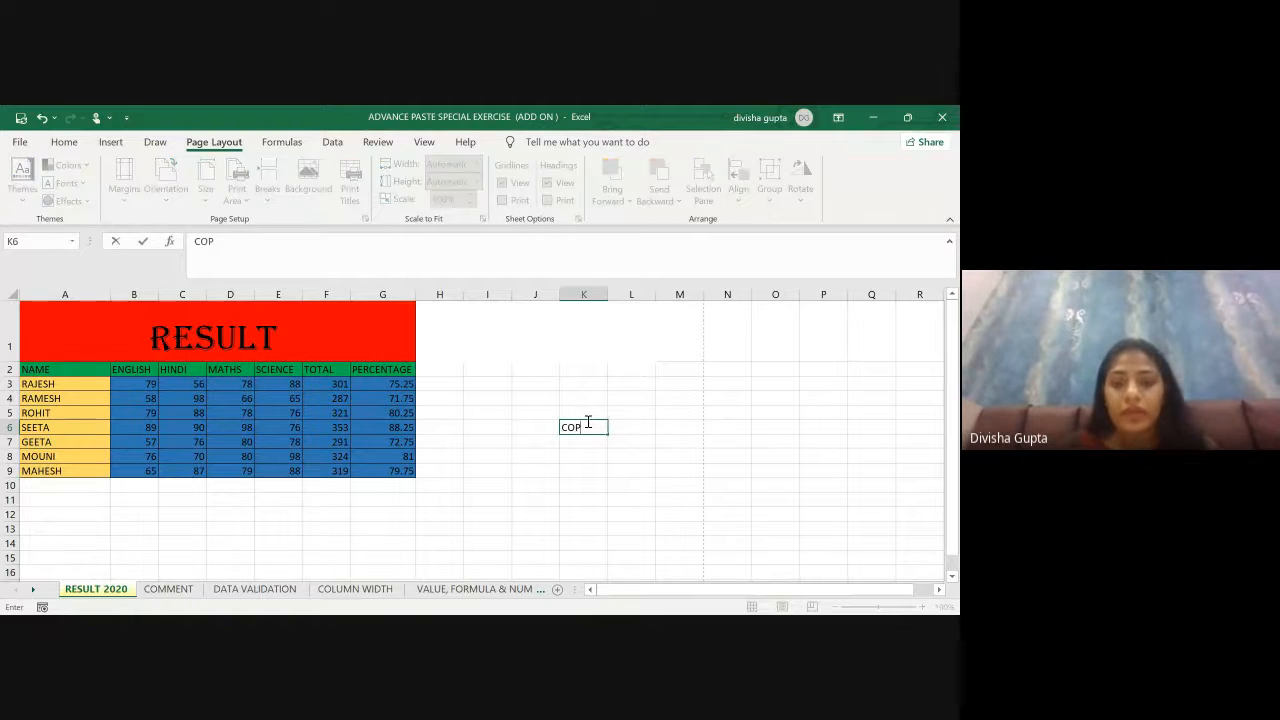
type("Y")
key("Tab")
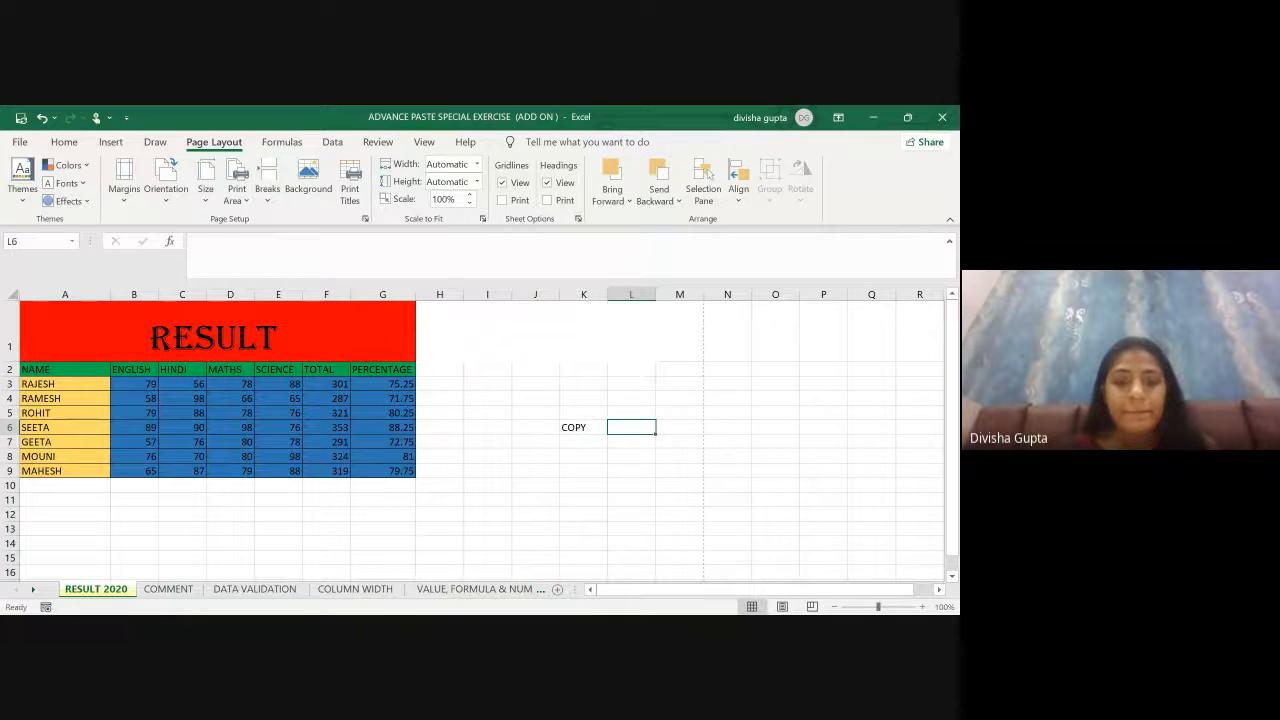
key("alt+Tab")
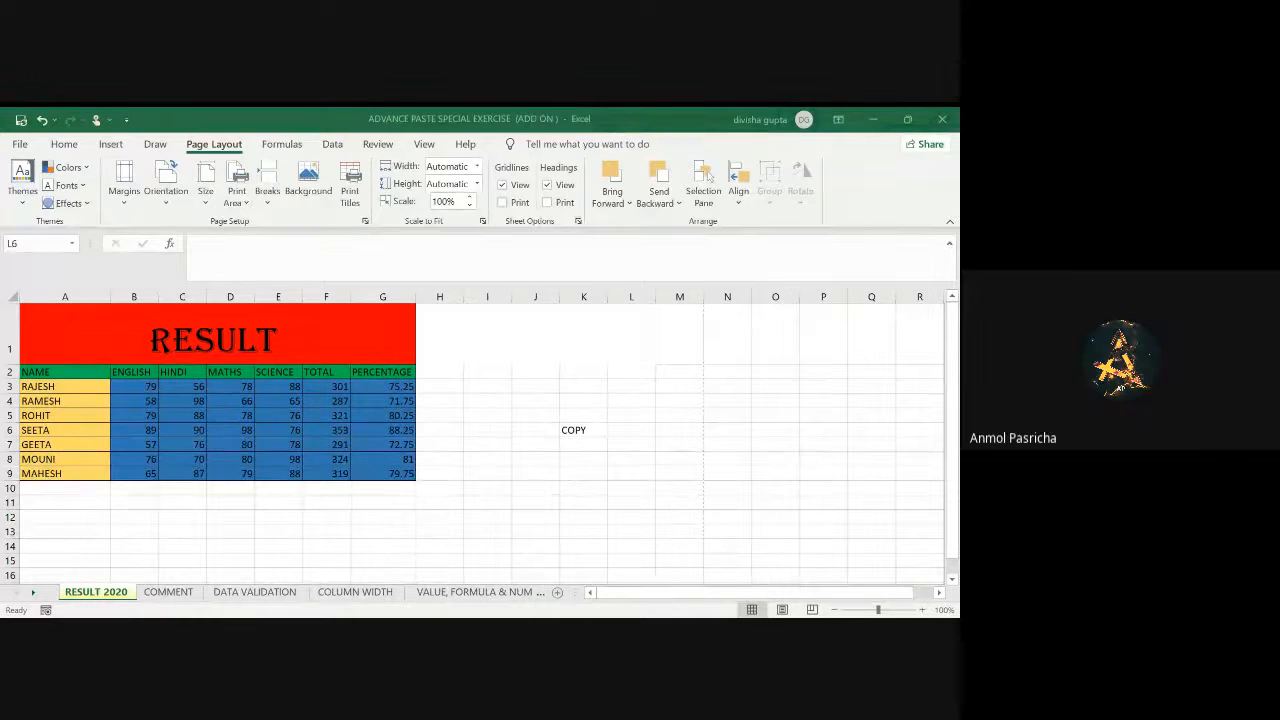
key("alt+Tab")
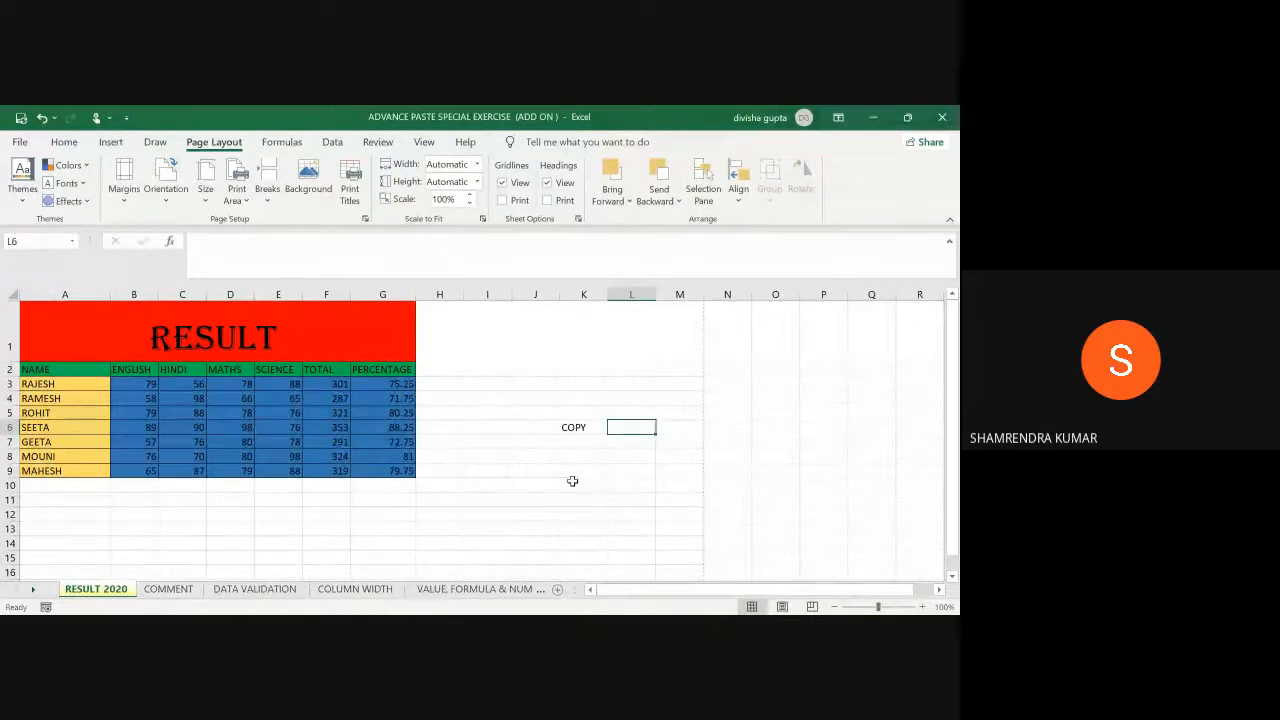
type("CTRL+C")
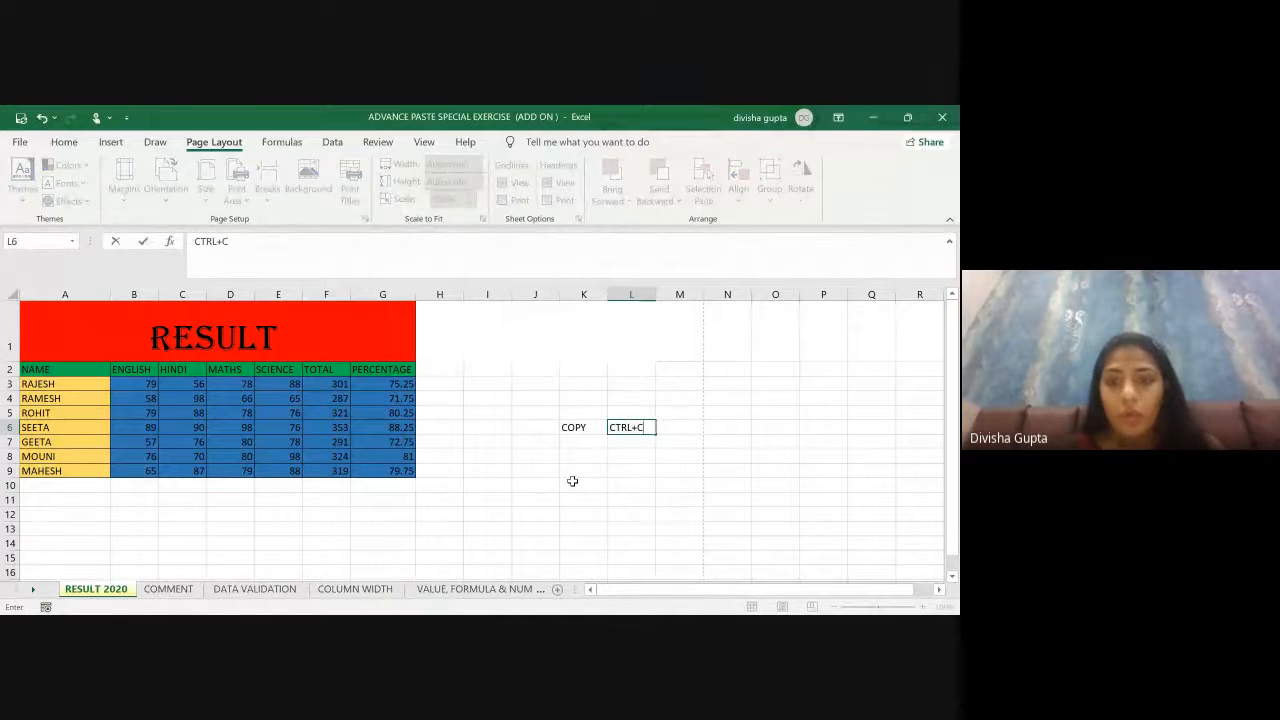
key("Return")
Step: Enter CUT in cell K7 and its shortcut as CTLR+X in cell L7
key("Left")
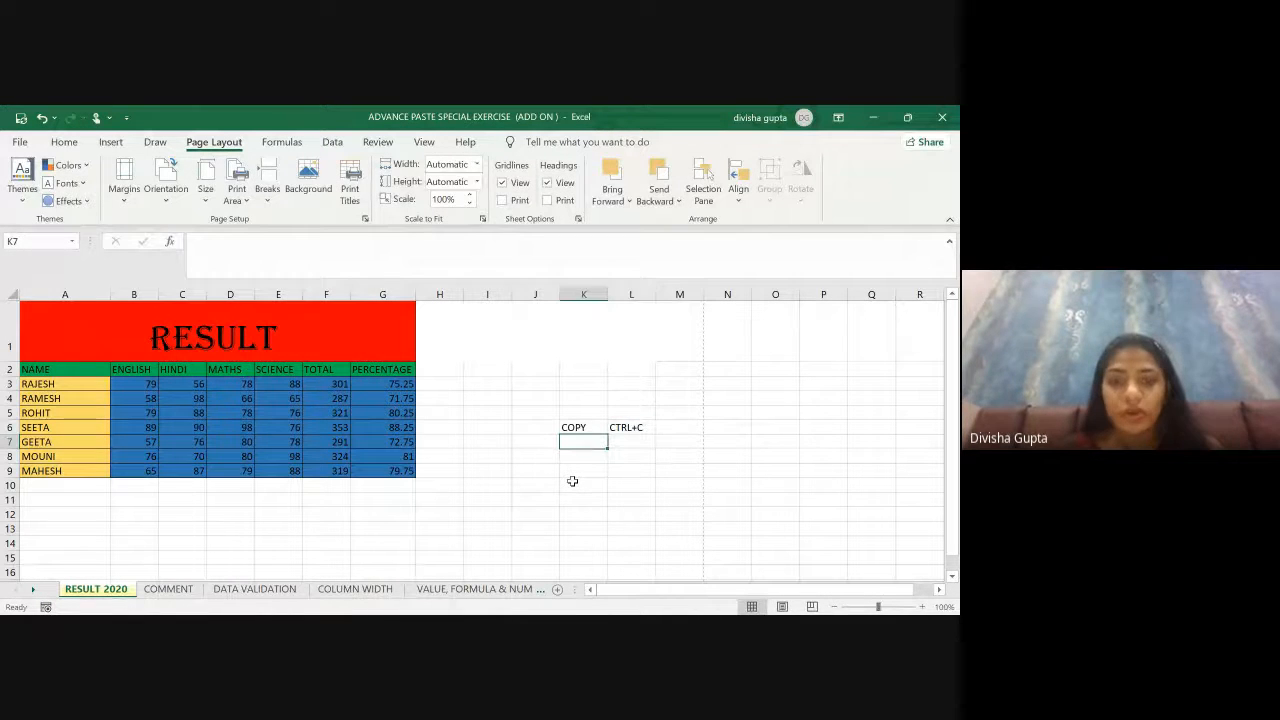
type("CUT")
key("Tab")
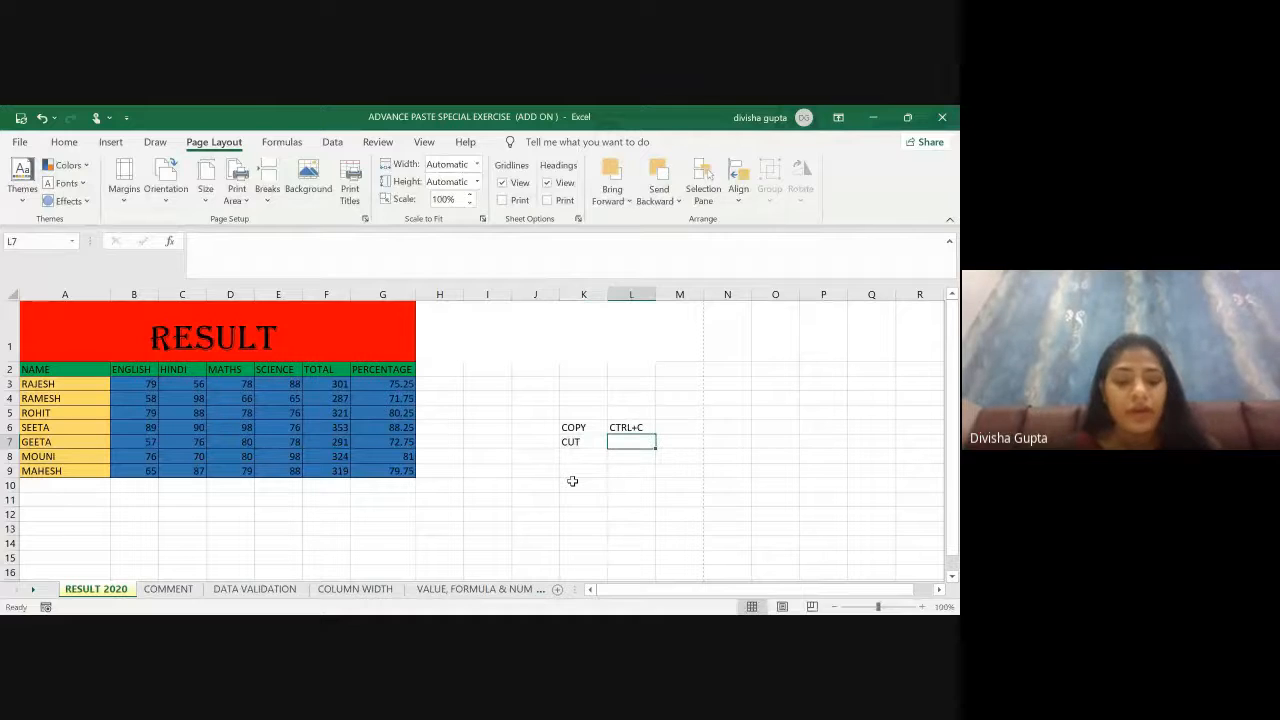
type("CTLR")
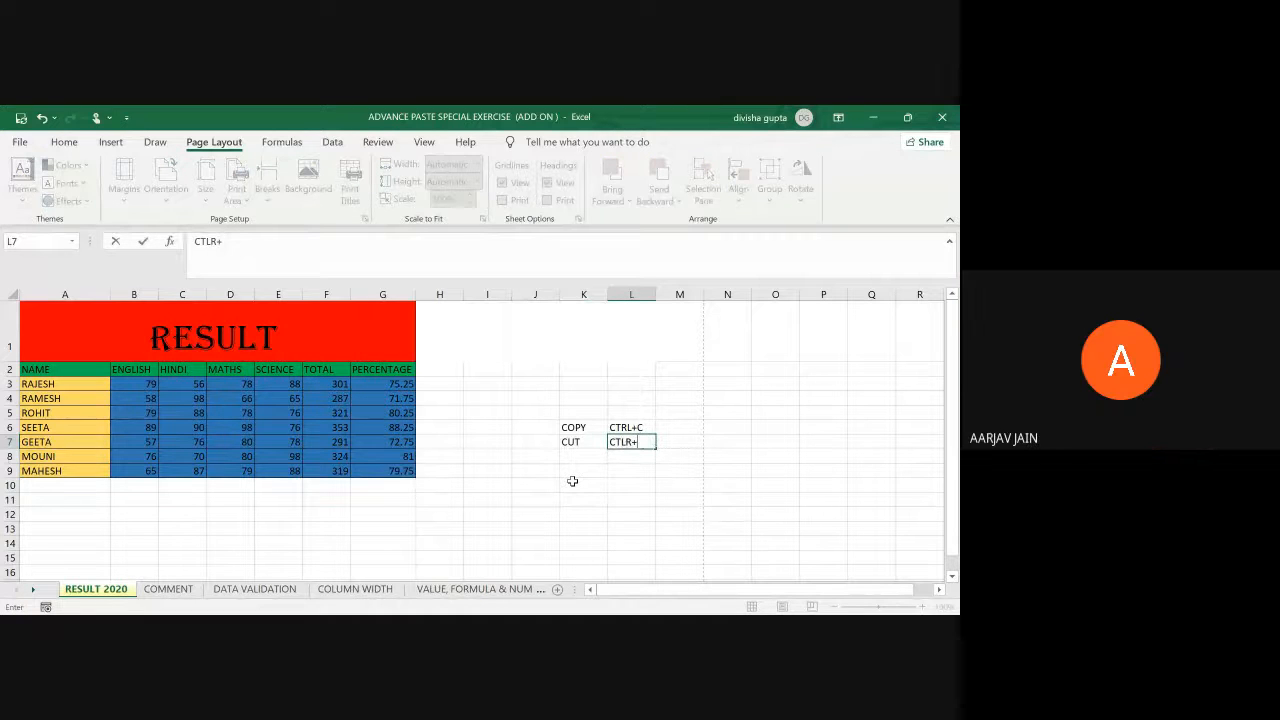
type("+X")
key("Return")
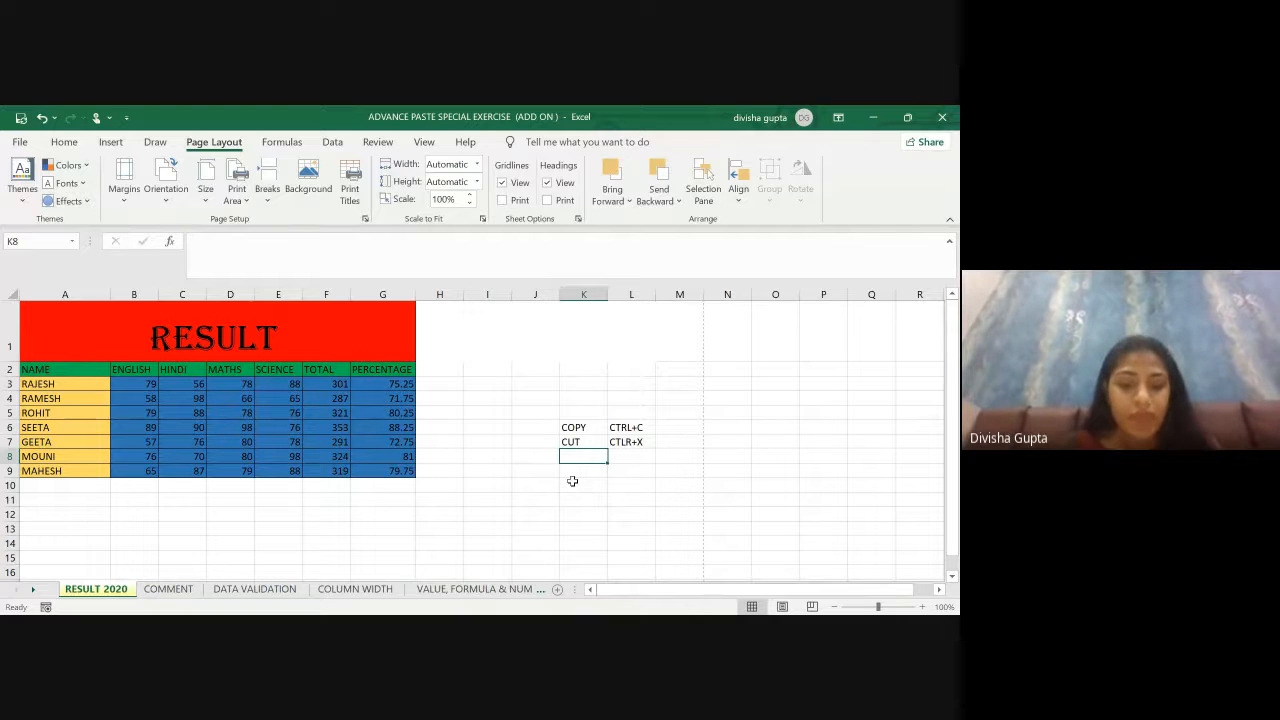
Step: Enter PASTE in cell K8 and its shortcut as CTRV+V in cell L8
type("PASTE")
key("Tab")
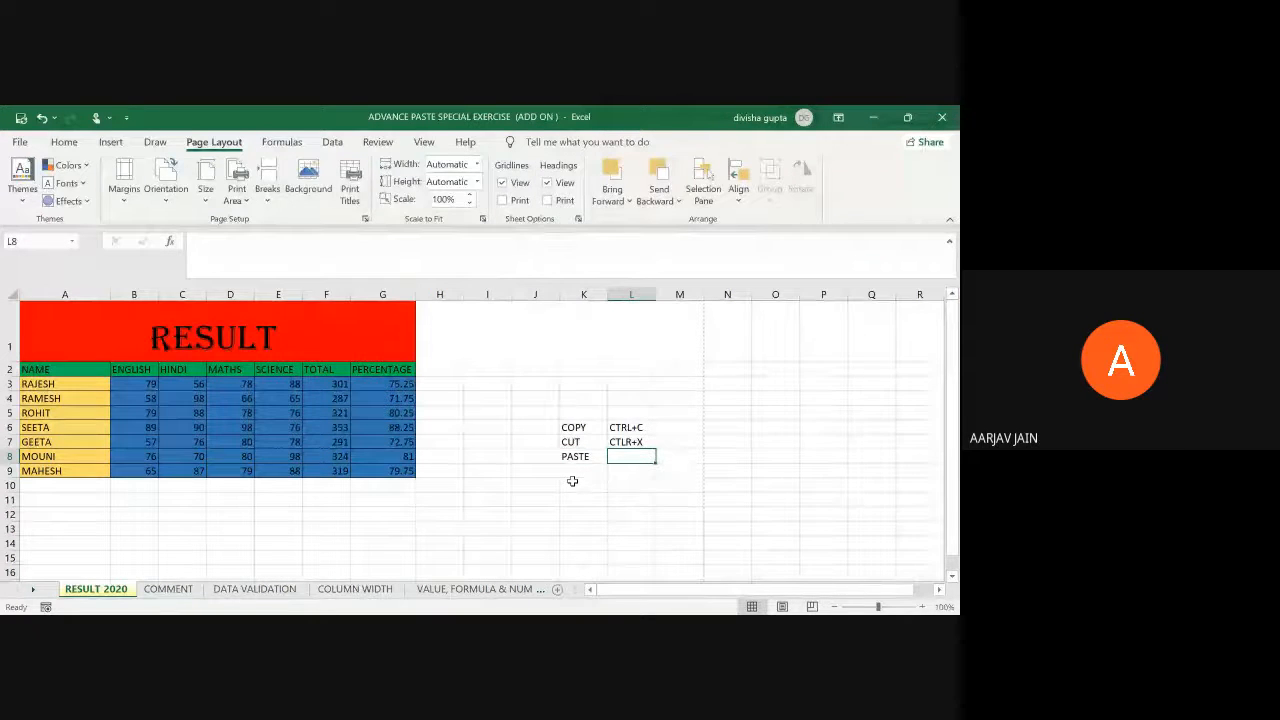
type("CTRL+C")
key("BackSpace")
key("BackSpace")
key("BackSpace")
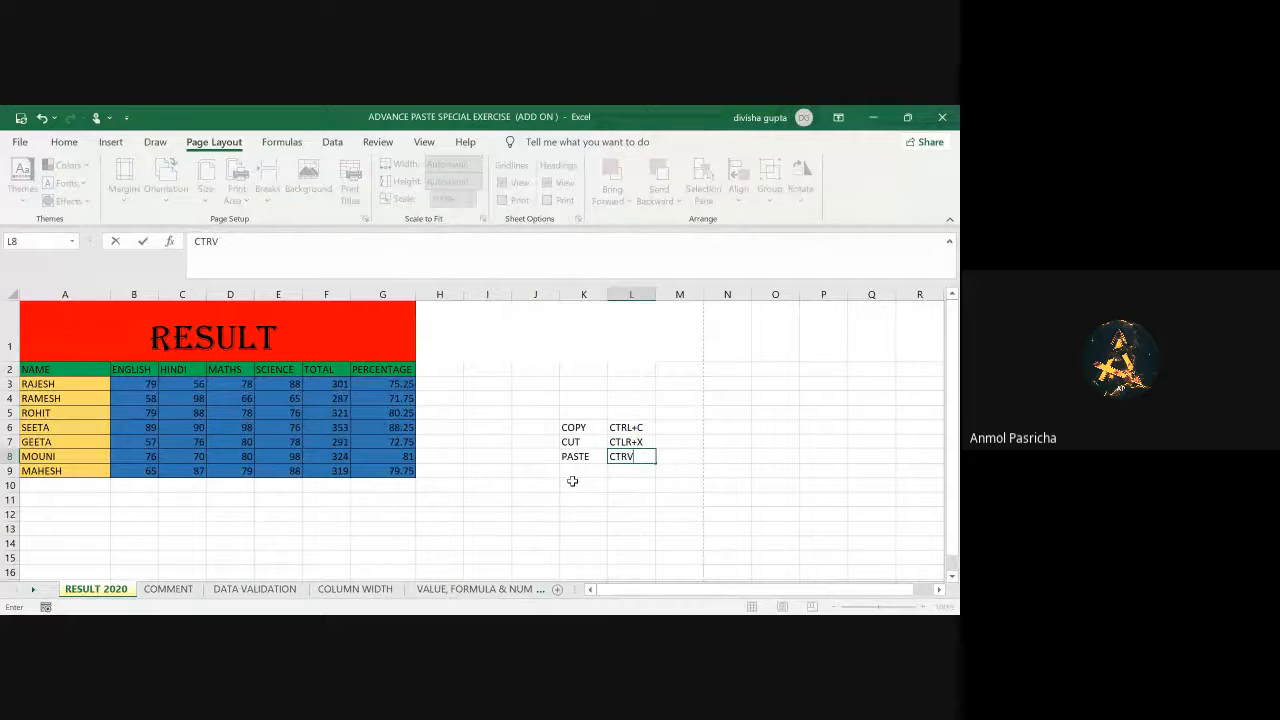
type("V+V")
key("Return")
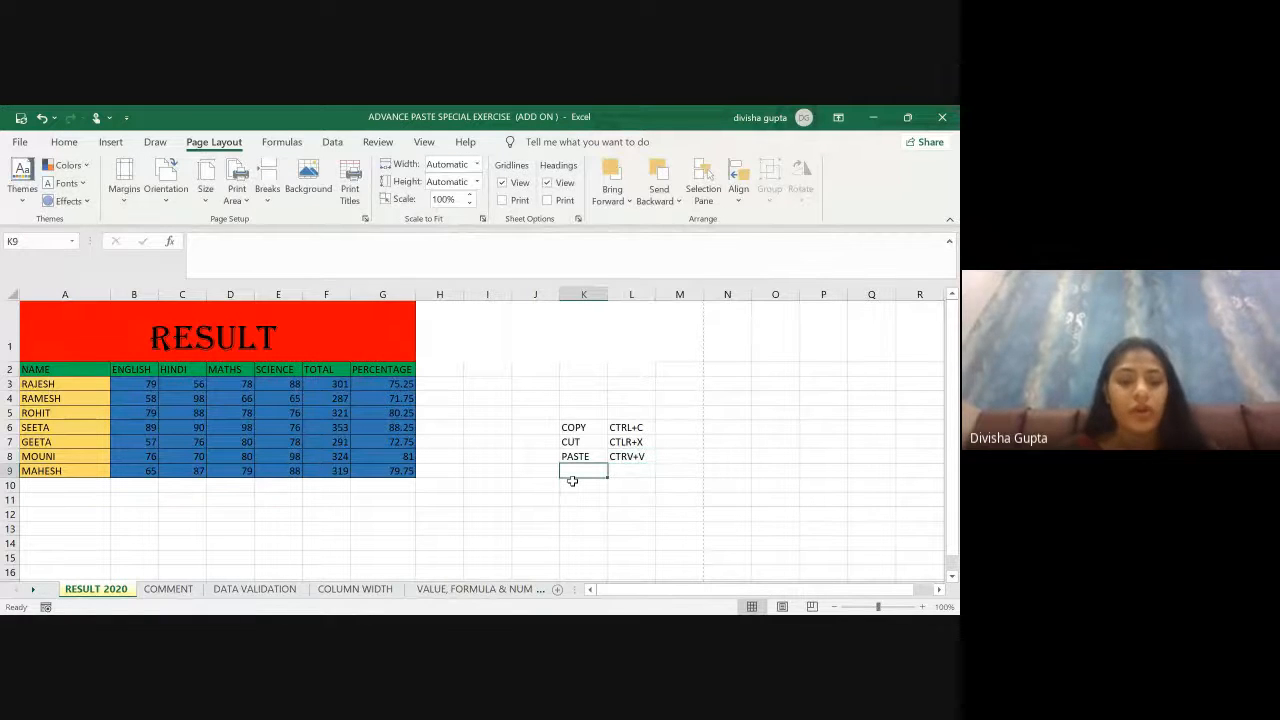
Step: Enter UNDO in cell K9 and its shortcut CTRL+Z in cell L9
type("REDO")
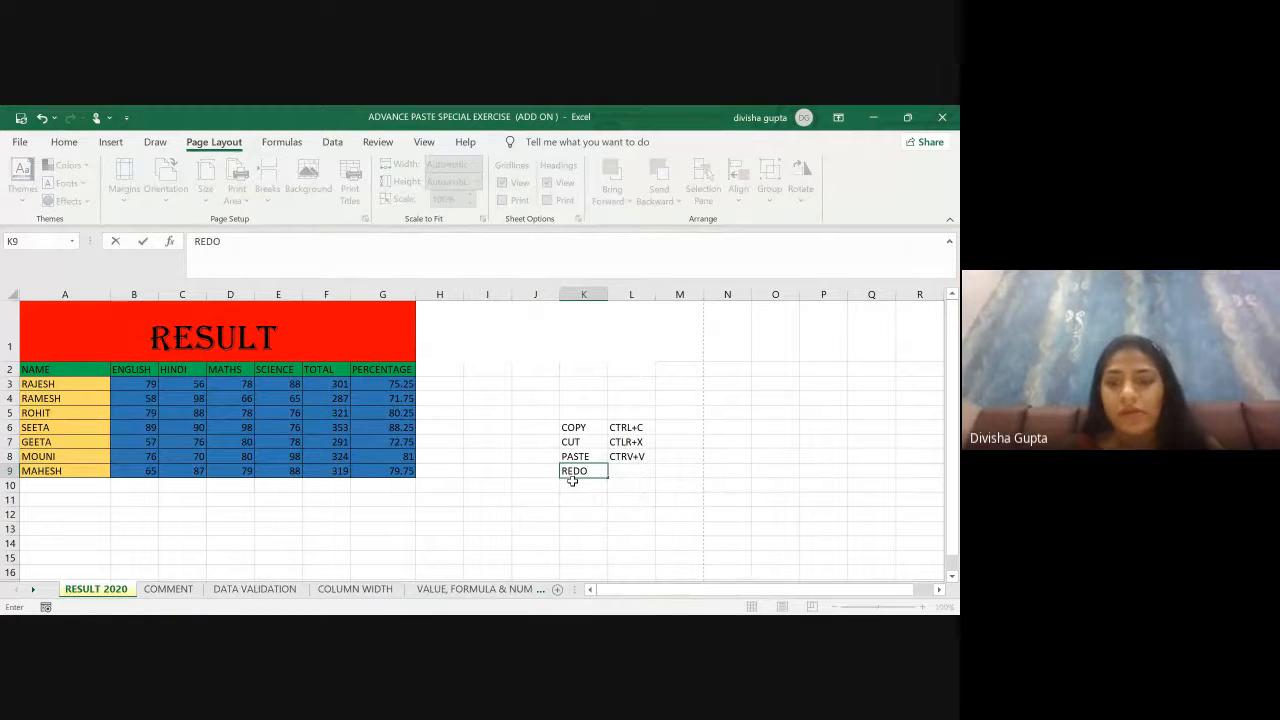
key("BackSpace")
key("BackSpace")
key("BackSpace")
key("BackSpace")
type("UND")
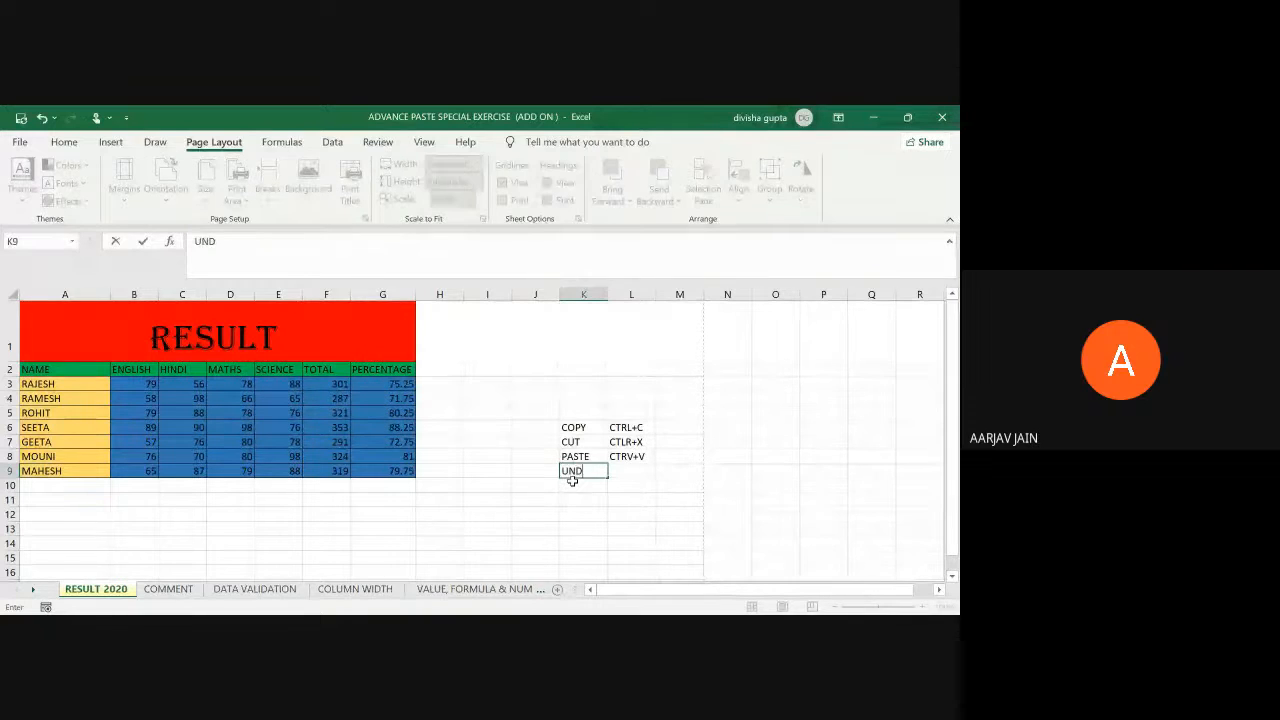
type("O")
key("Tab")
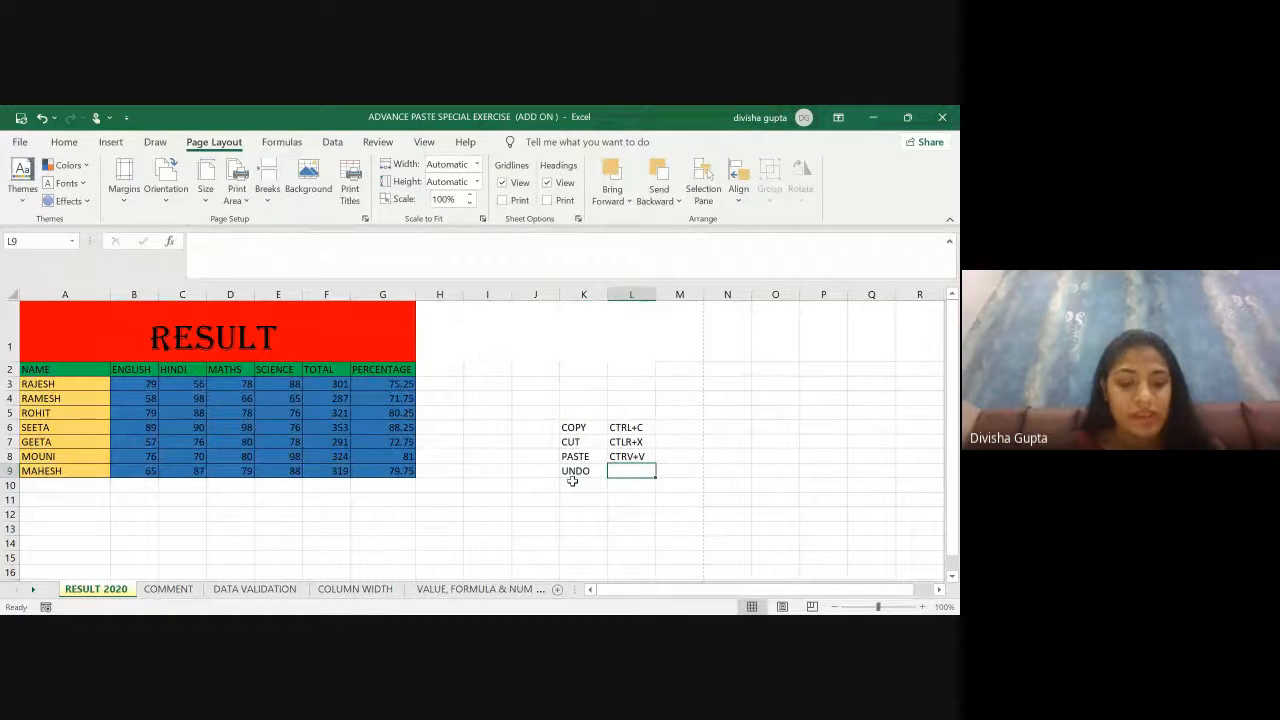
type("CTRL+C")
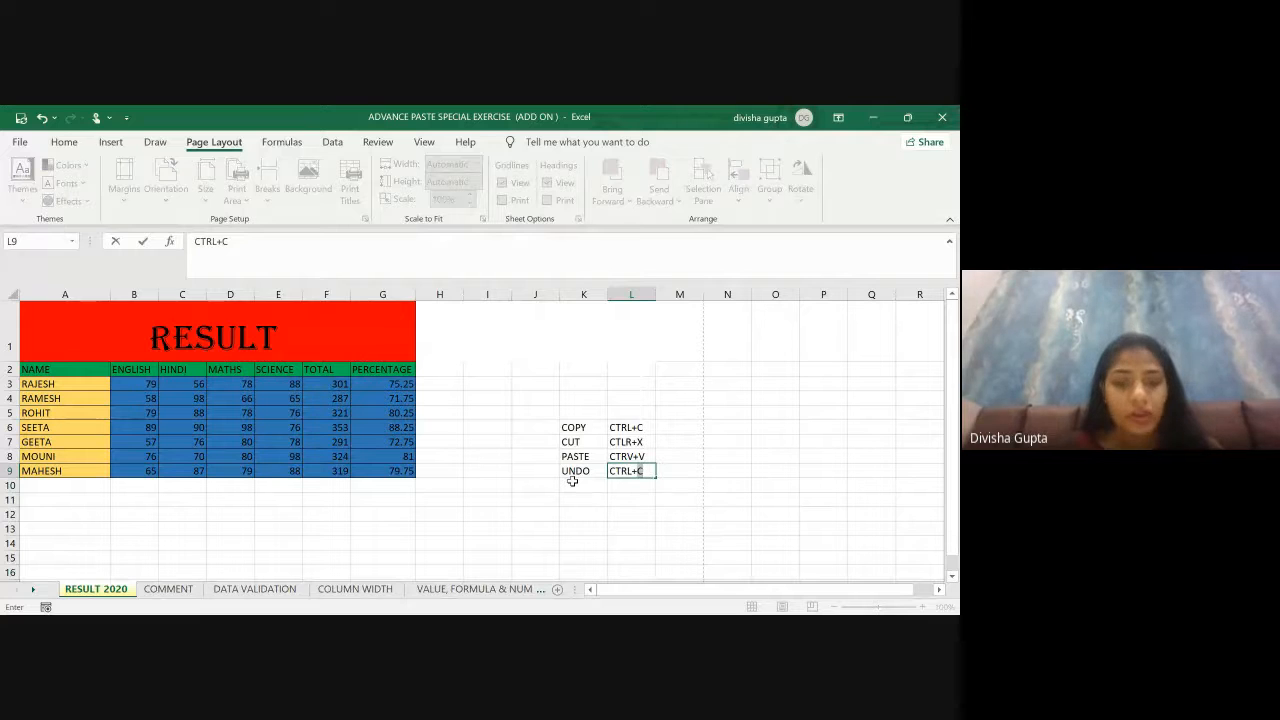
key("BackSpace")
type("Z")
key("Return")
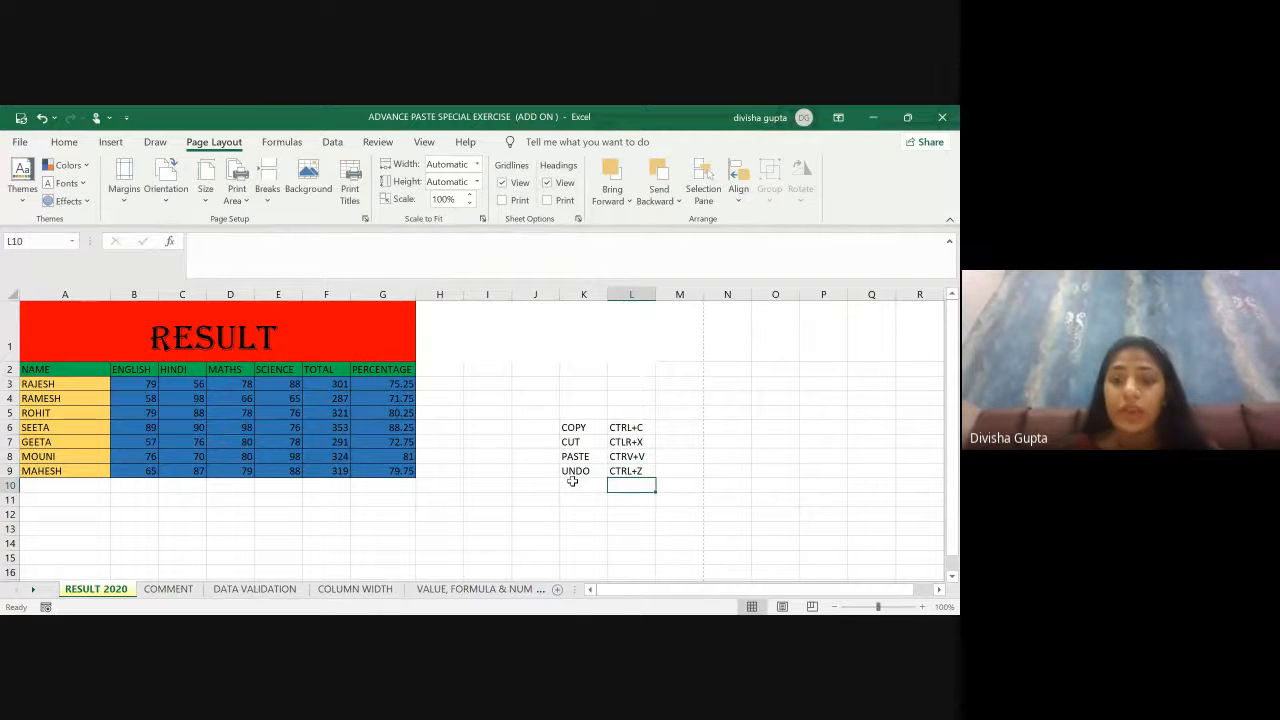
Step: Enter REDO in cell K10 and its shortcut as CTLR+Y in cell L10
left_click(572, 481)
type("REDO")
key("Tab")
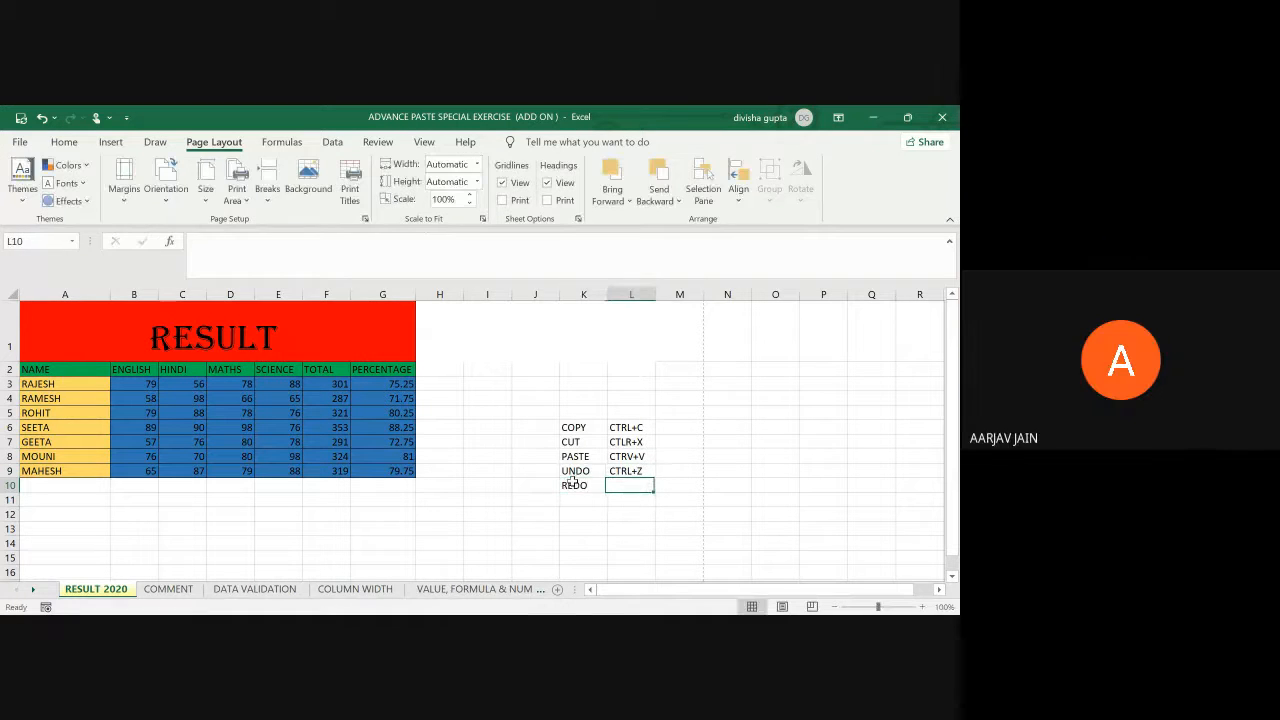
type("CT")
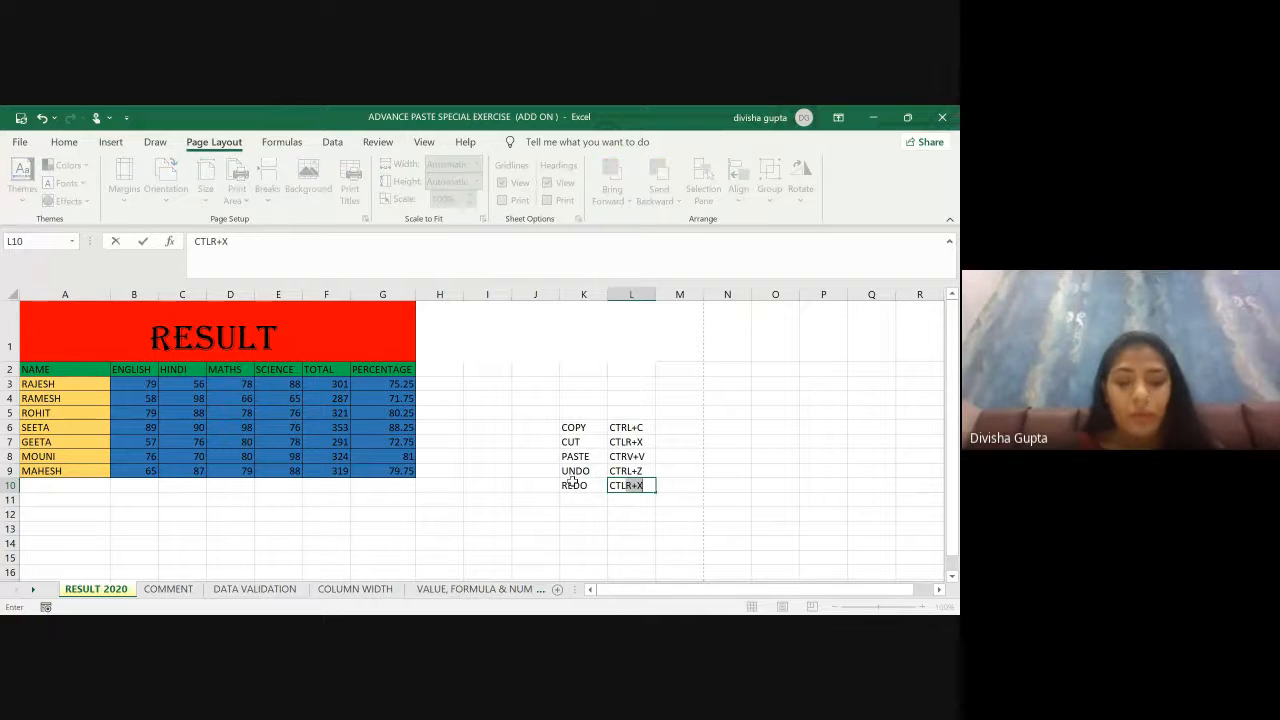
type("L")
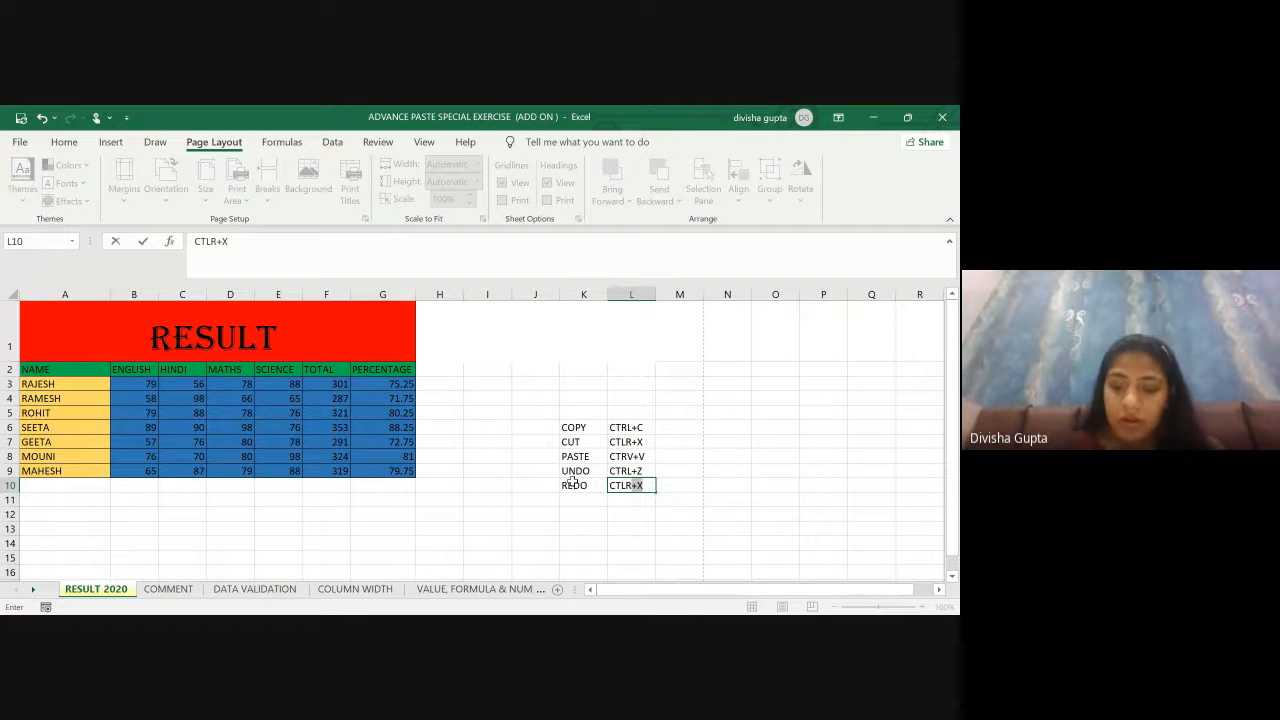
type("R+X")
key("Return")
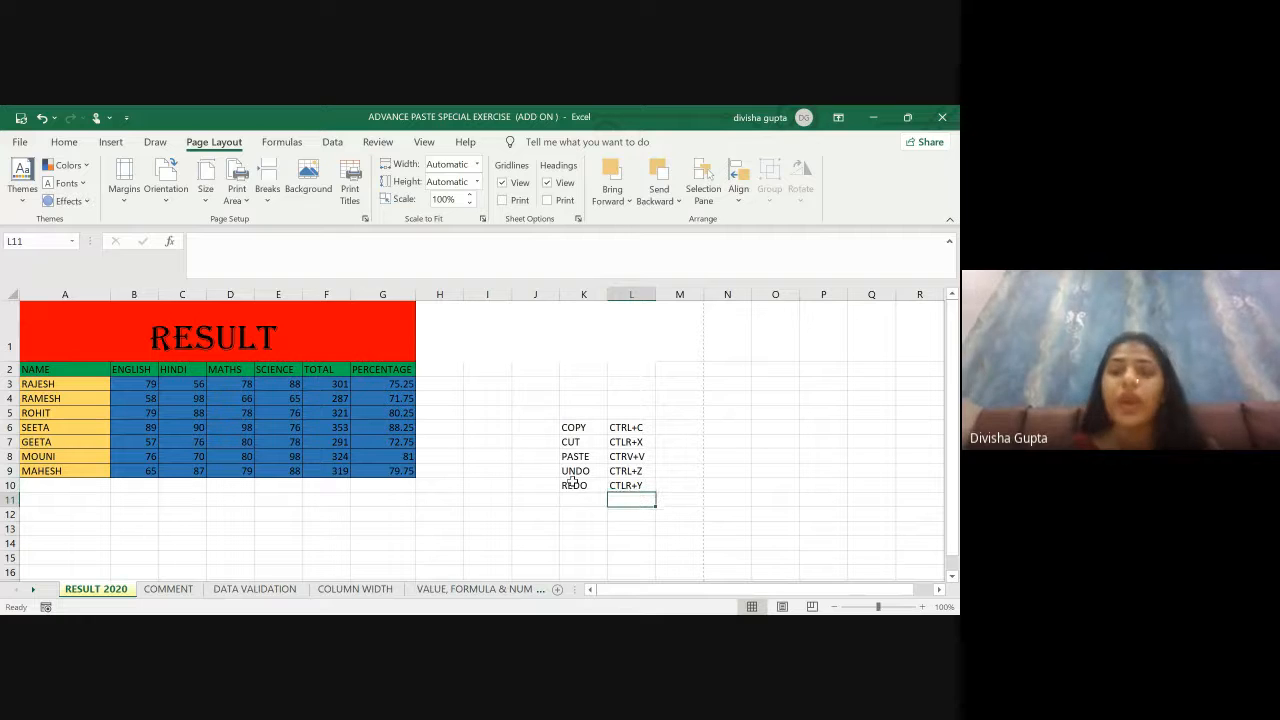
left_click(569, 438)
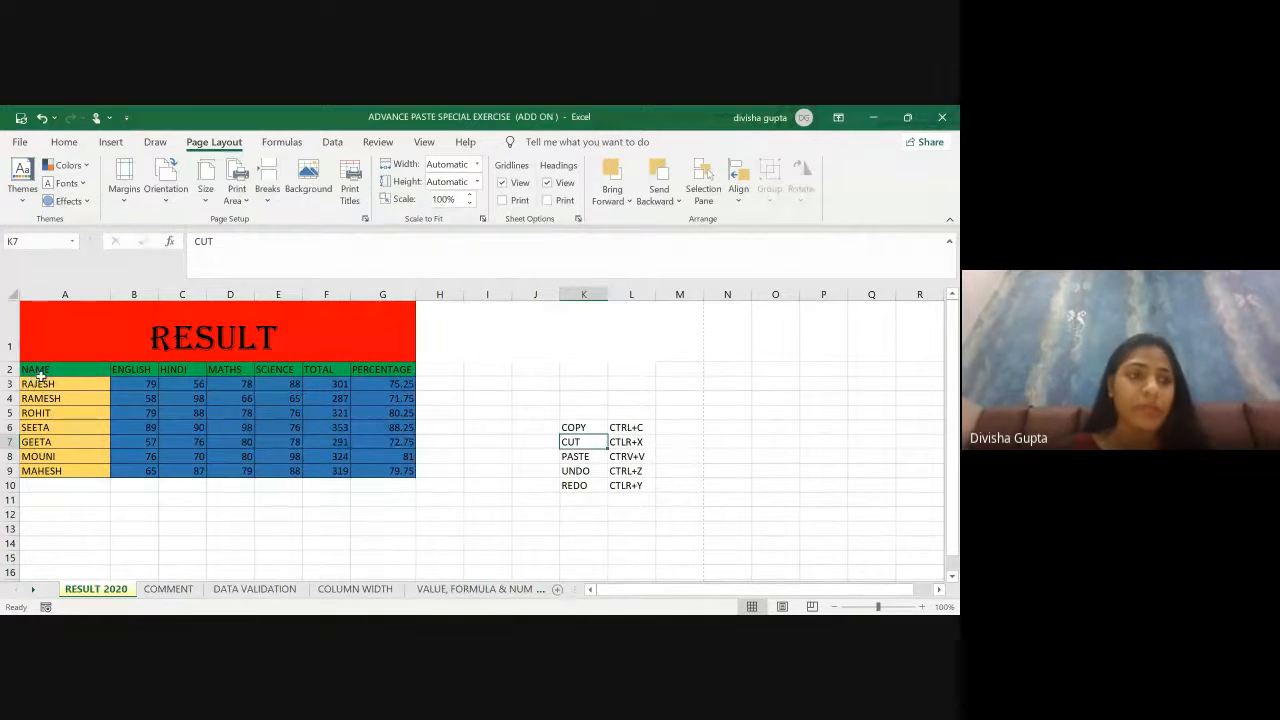
left_click_drag(40, 373, 383, 370)
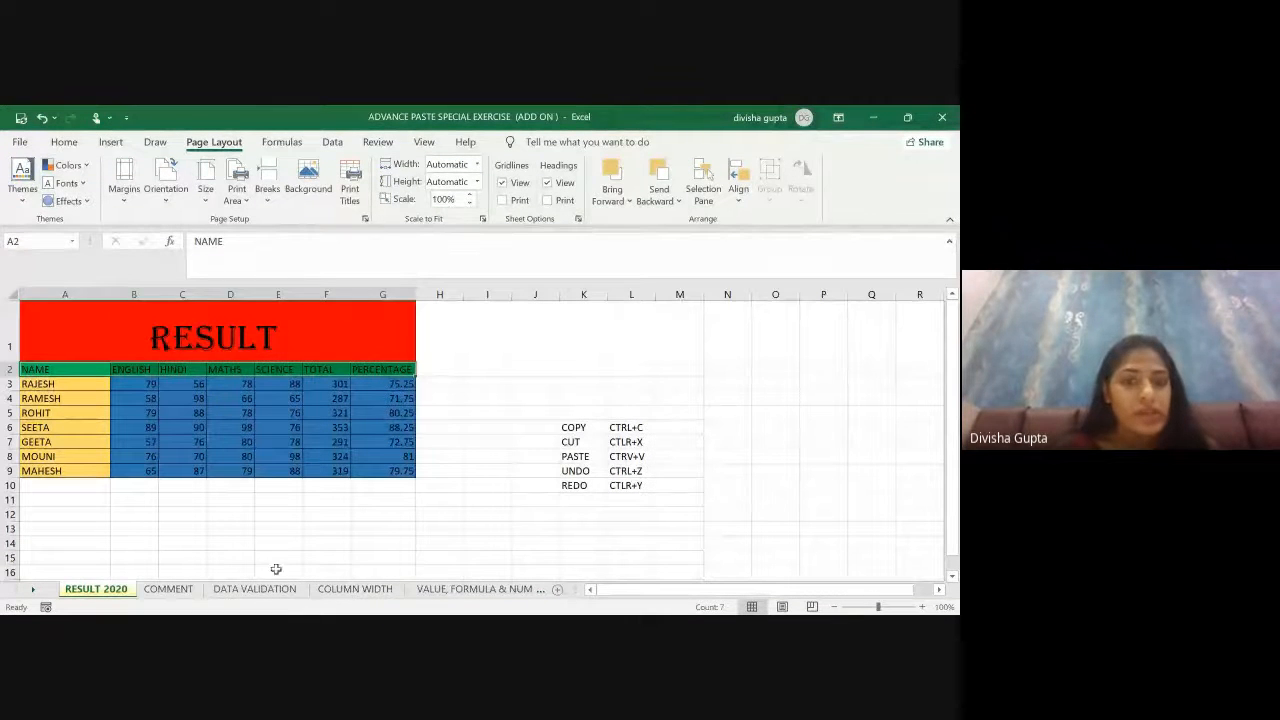
left_click(500, 466)
Step: Select the marks table in A2:G9, from the NAME header to the last PERCENTAGE value, and copy it
left_click(47, 369)
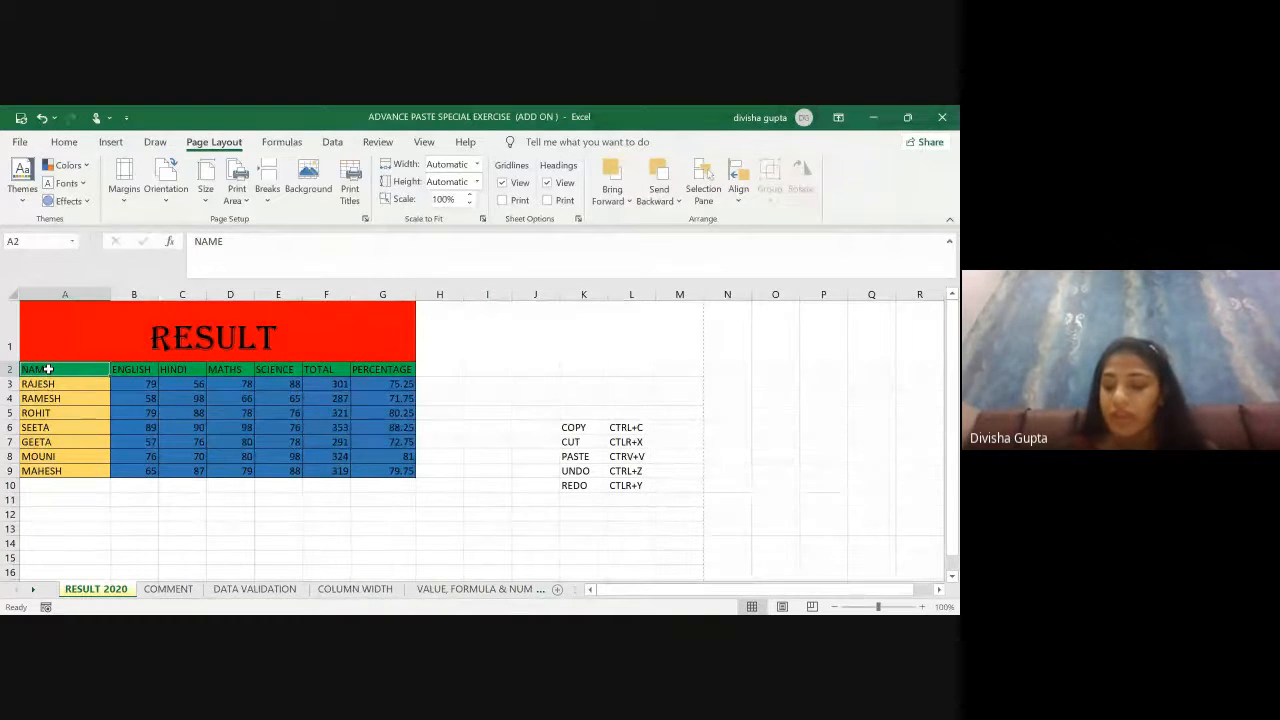
key("shift+Right")
key("shift+Right")
key("shift+Right")
key("shift+Right")
key("shift+Right")
key("shift+Right")
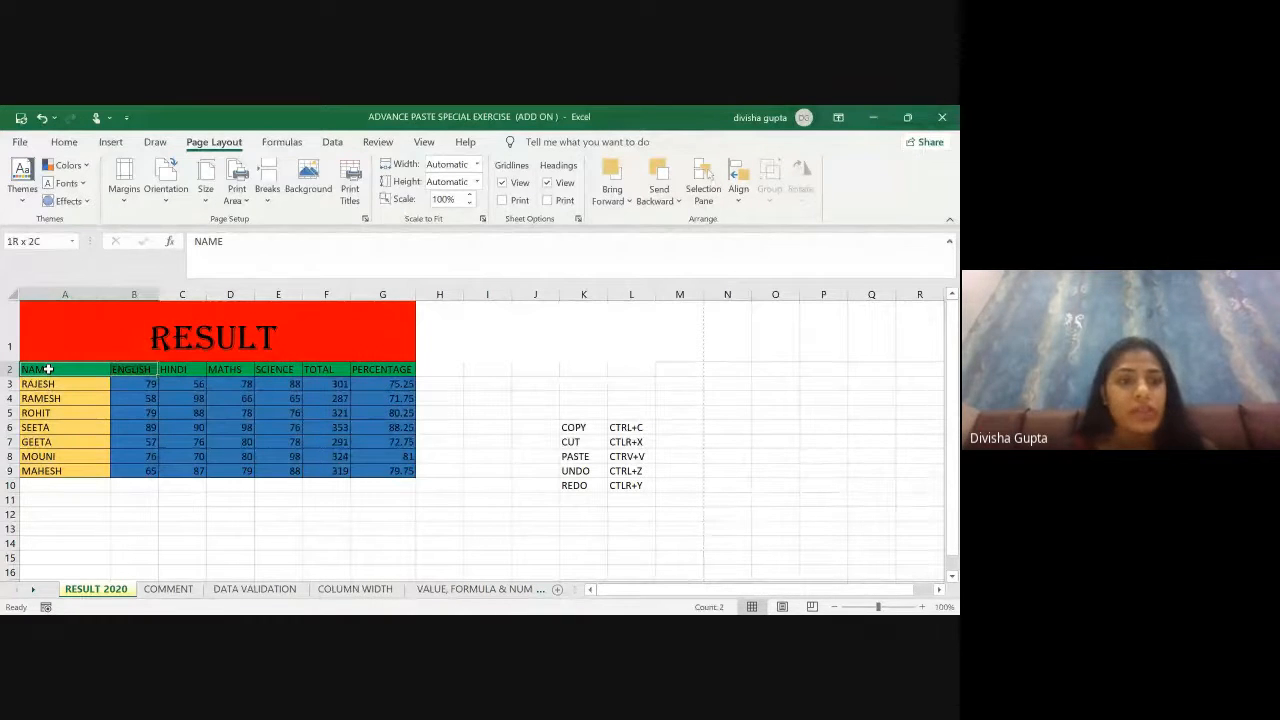
key("shift+Down")
key("shift+Down")
key("shift+Down")
key("shift+Down")
key("shift+Down")
key("shift+Down")
key("shift+Down")
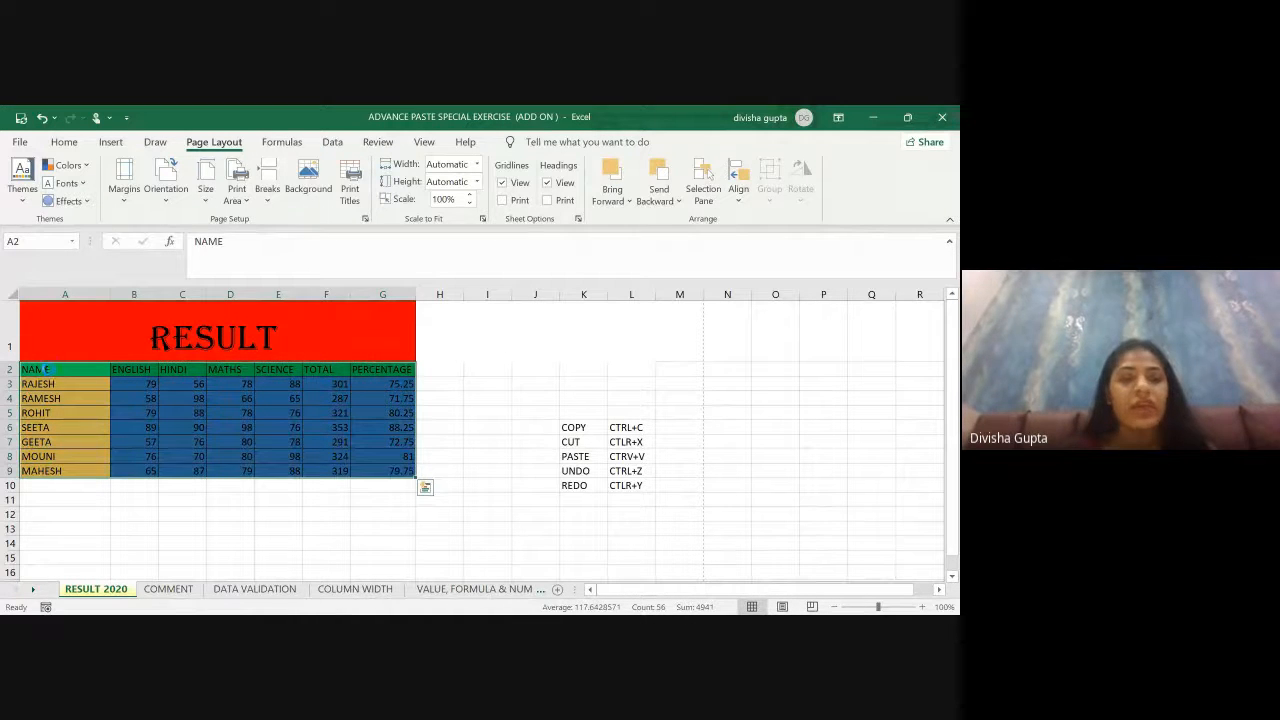
key("ctrl+c")
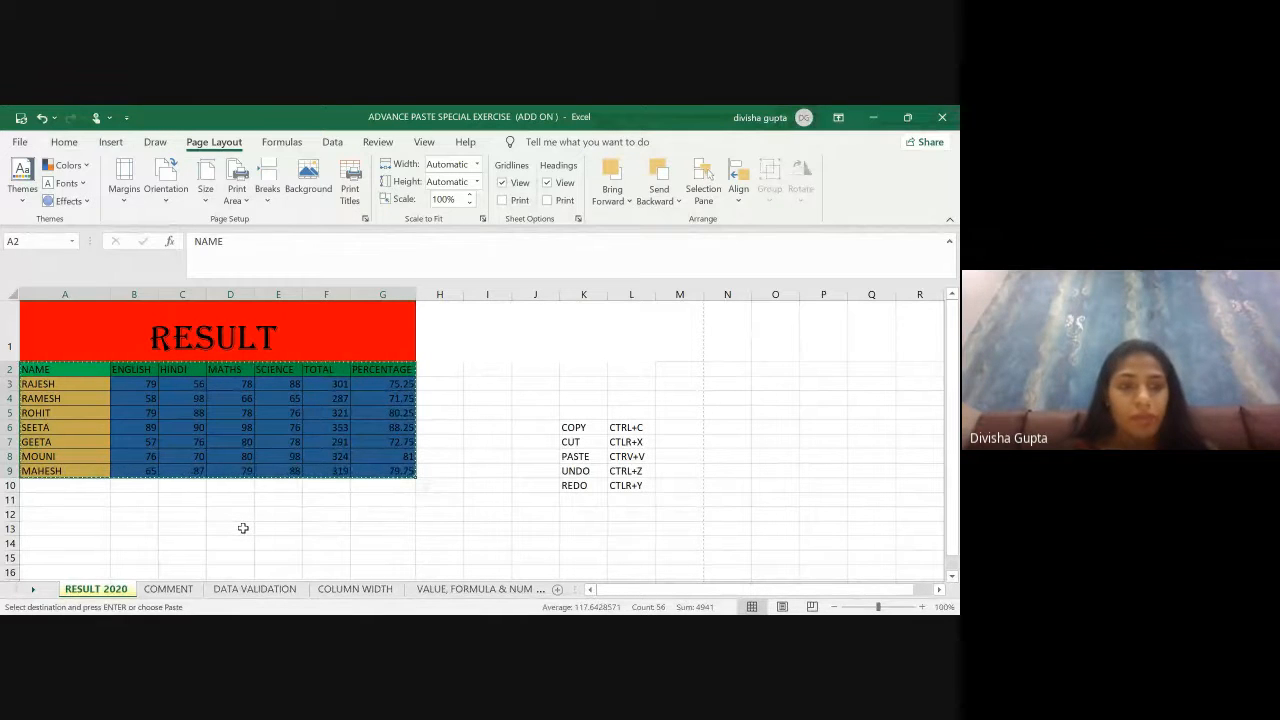
Step: Paste the copied marks table below the original, starting at cell A13
scroll(243, 527, "down", 1)
left_click(52, 467)
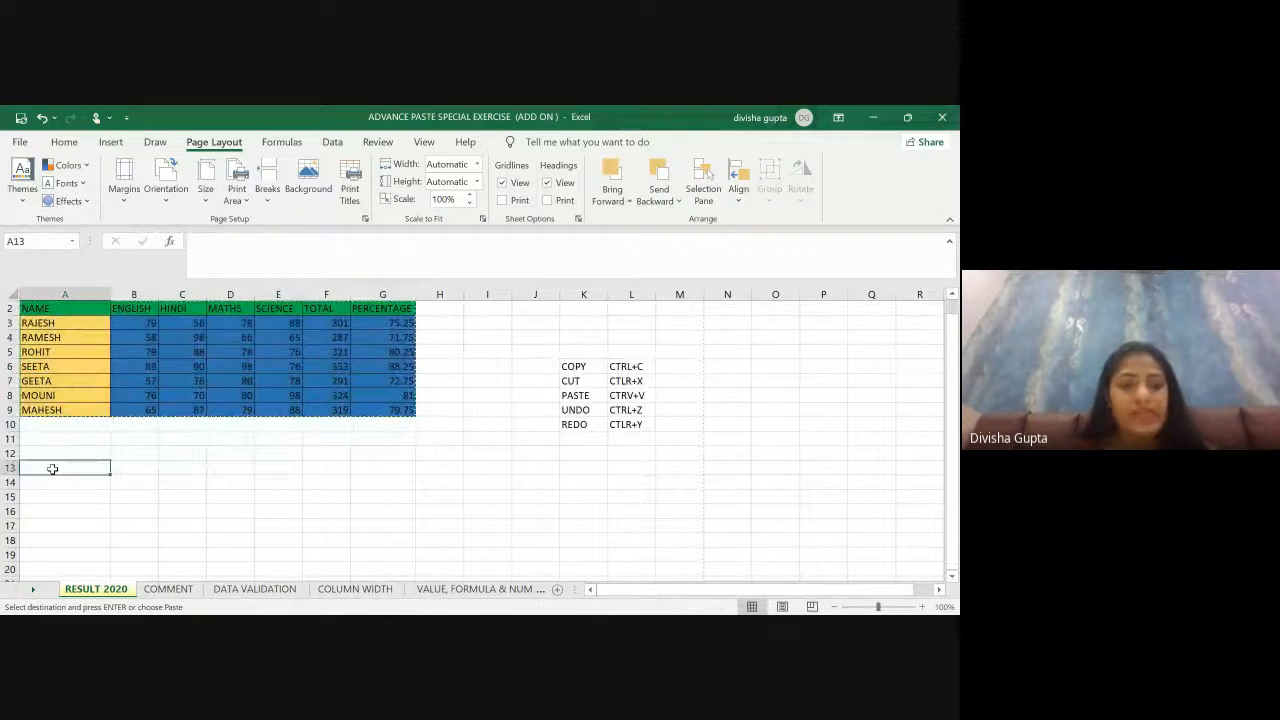
key("ctrl+v")
left_click(446, 523)
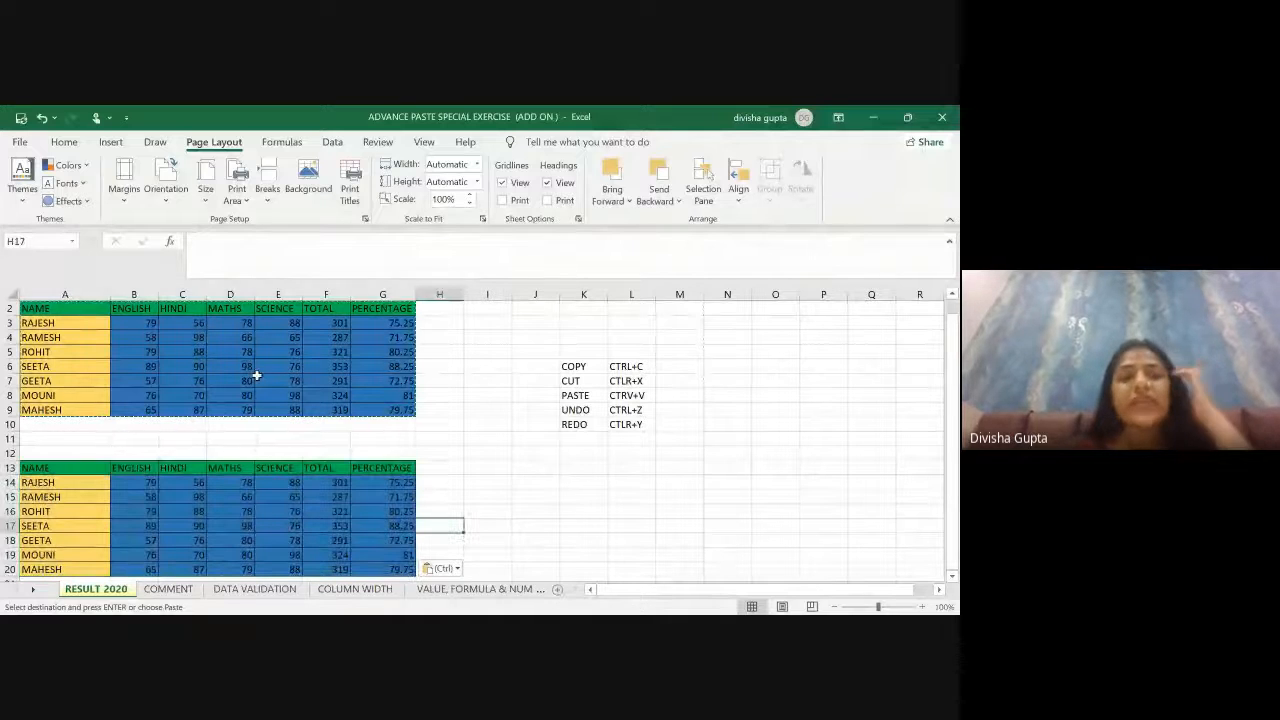
scroll(148, 335, "up", 1)
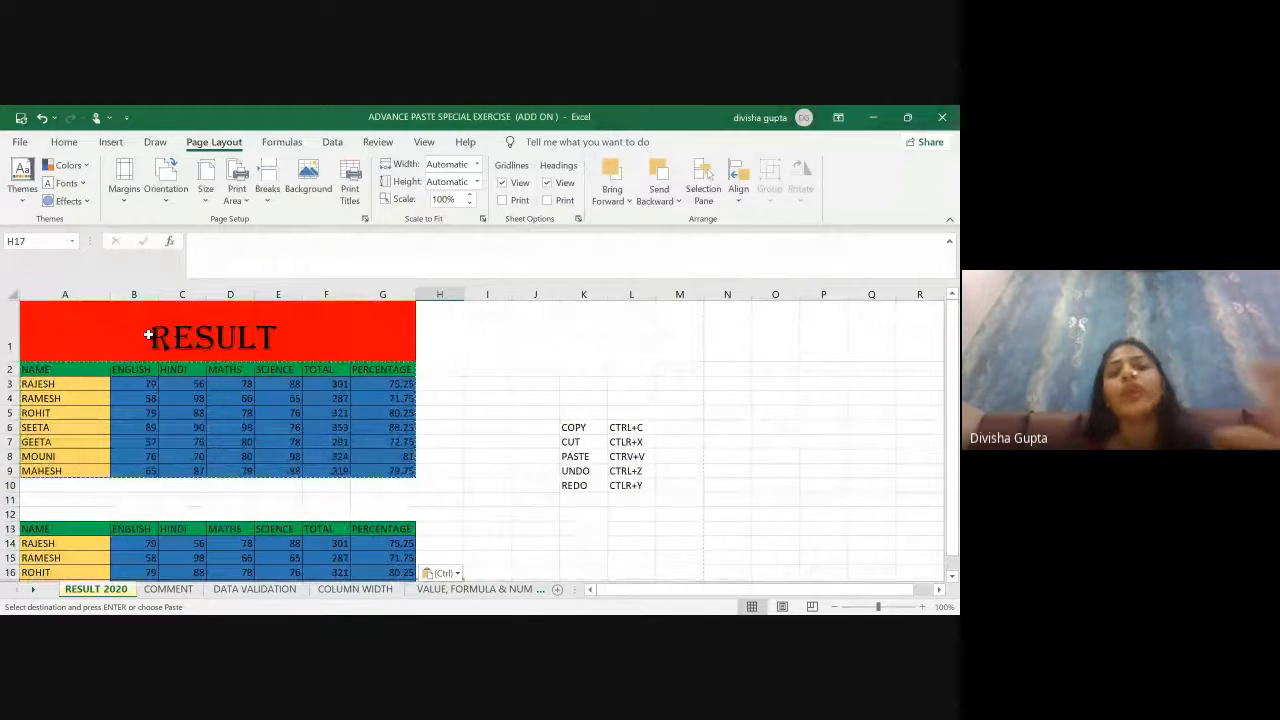
scroll(148, 335, "down", 1)
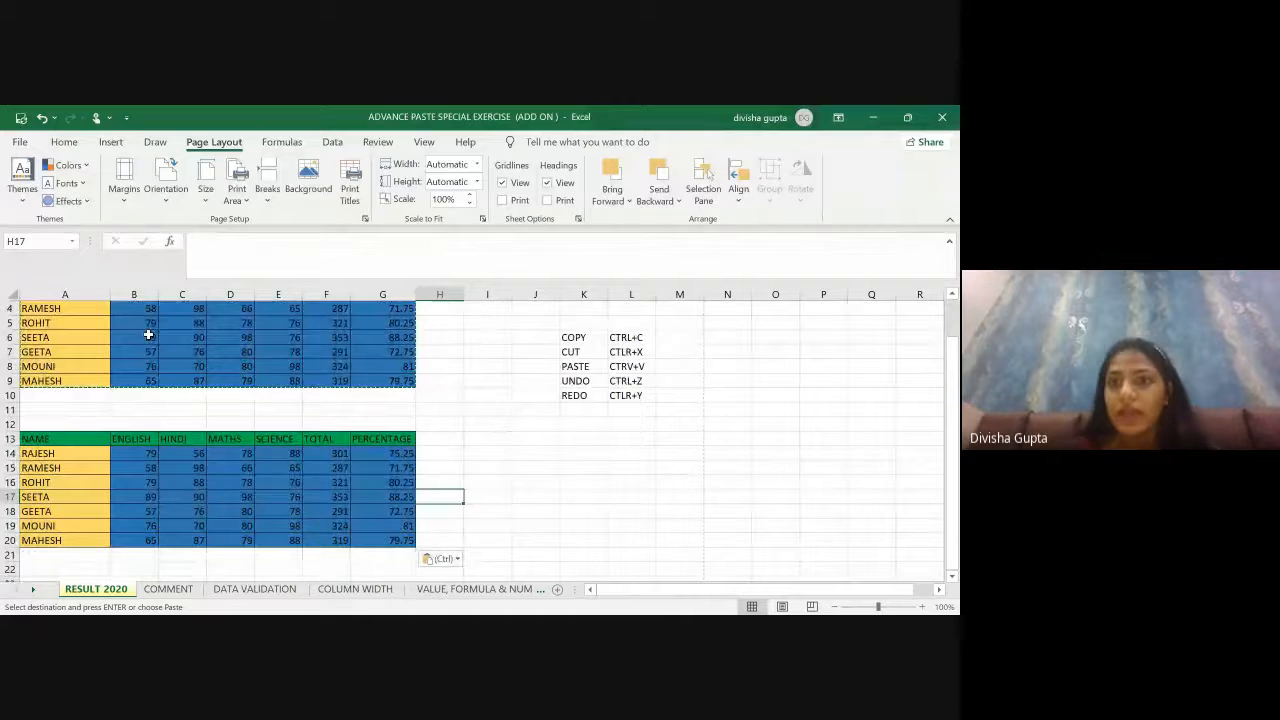
left_click(530, 409)
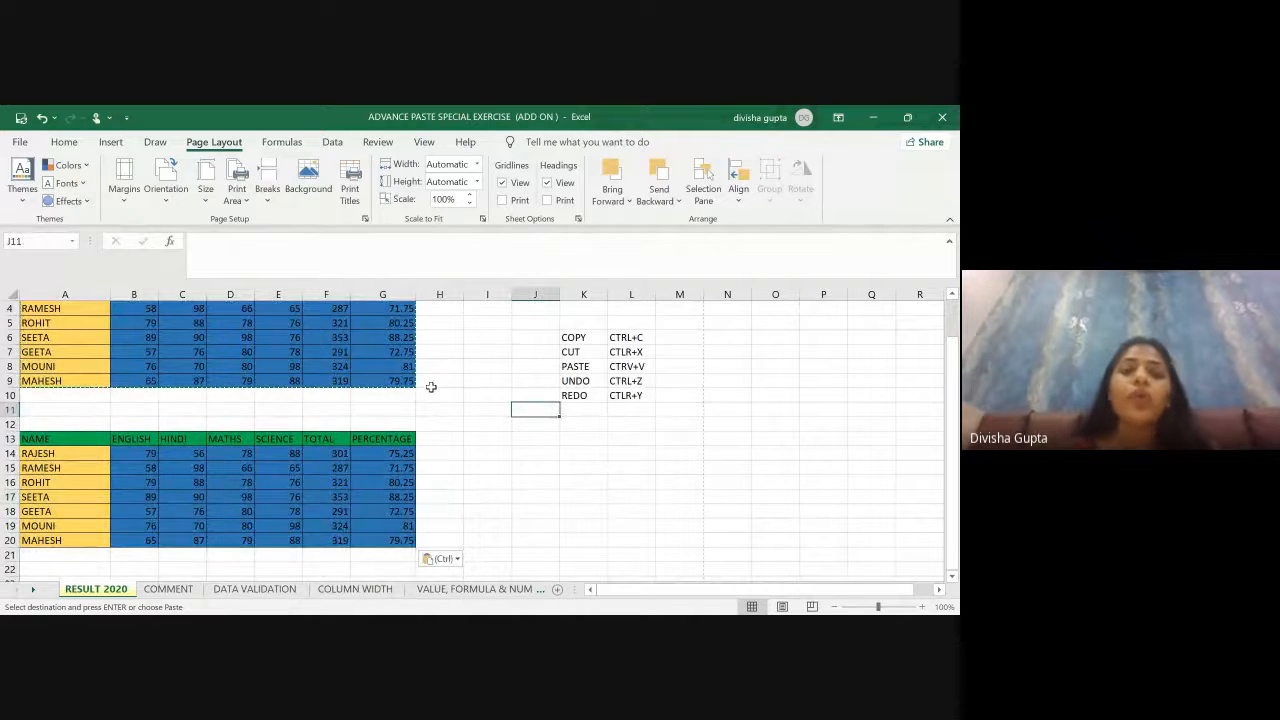
scroll(430, 386, "up", 1)
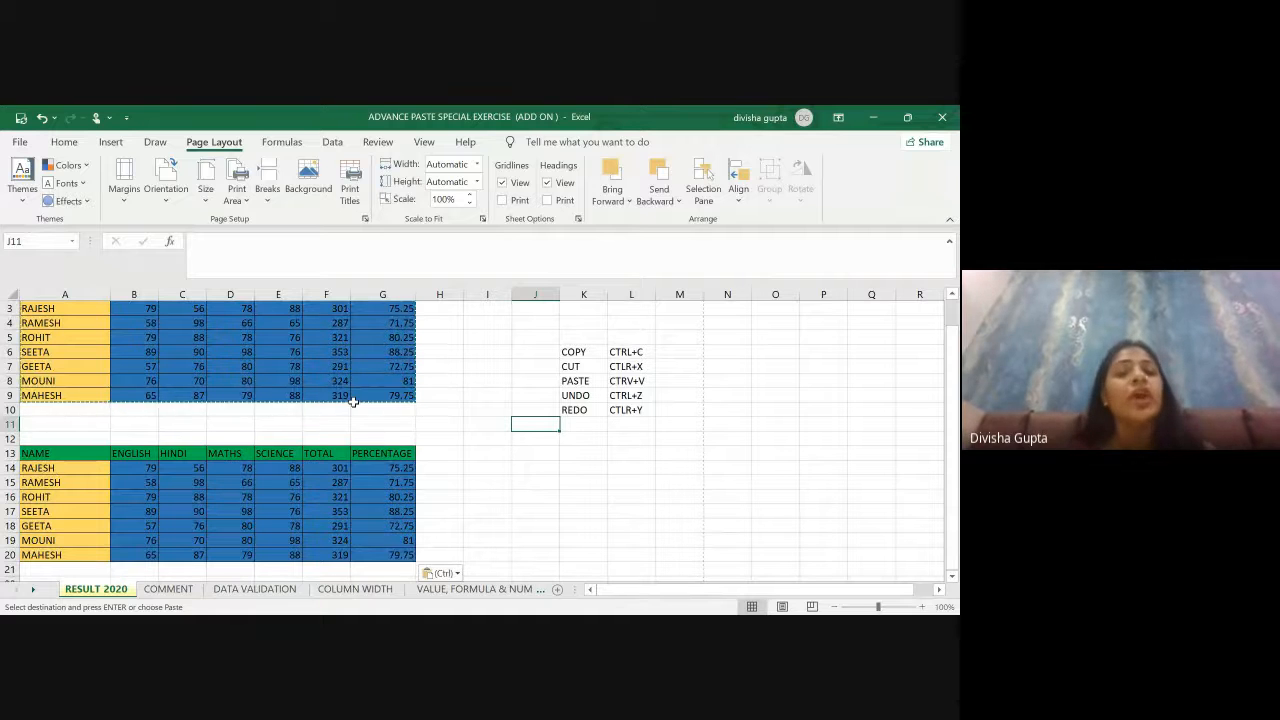
scroll(353, 401, "up", 1)
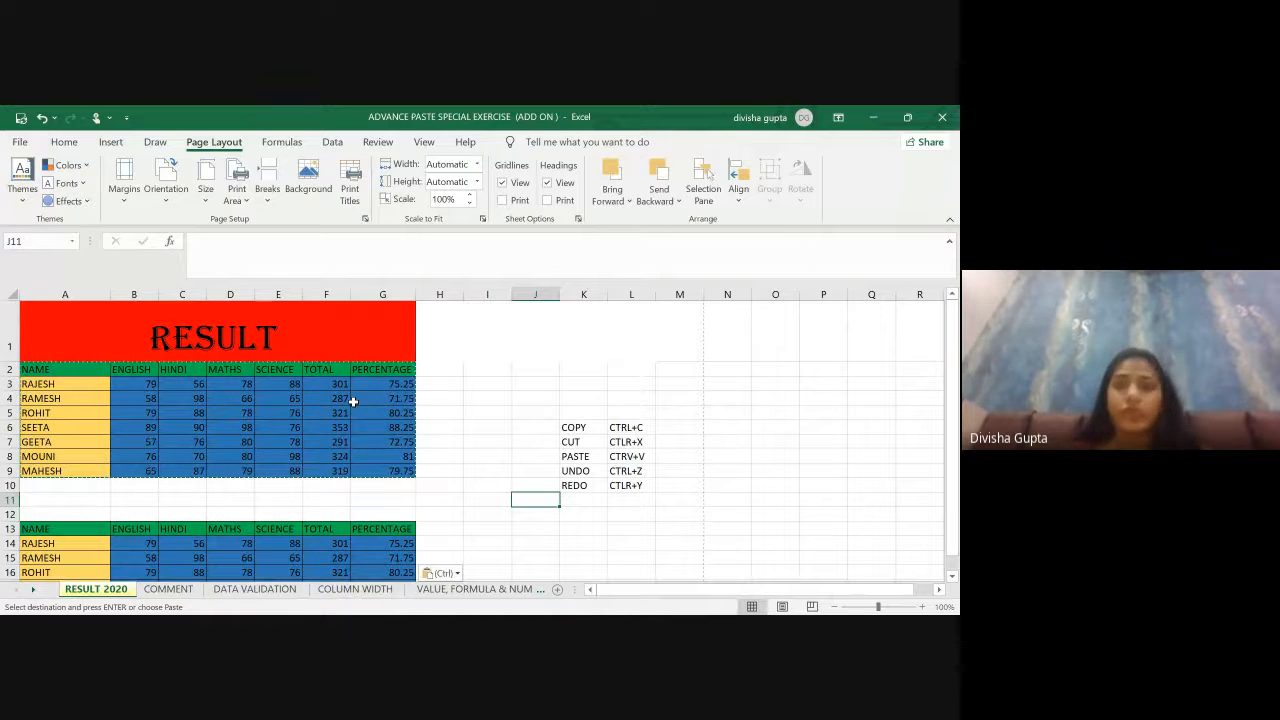
left_click(332, 398)
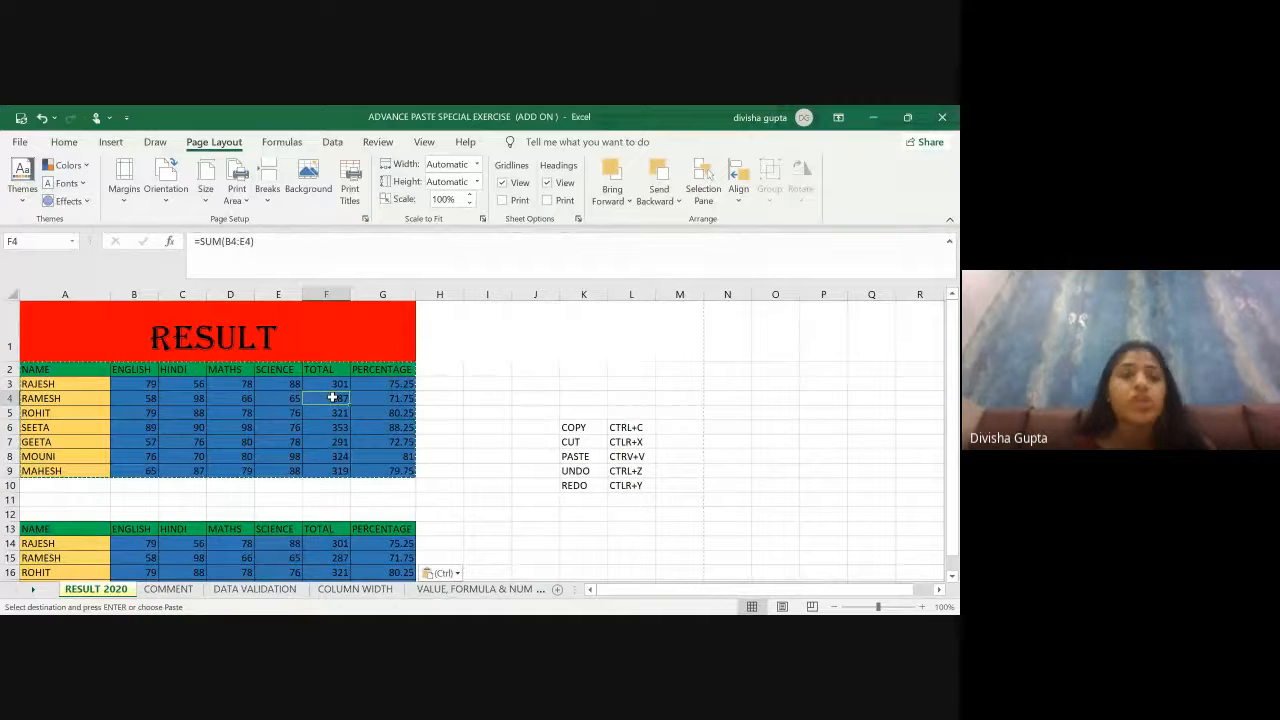
key("alt+Tab")
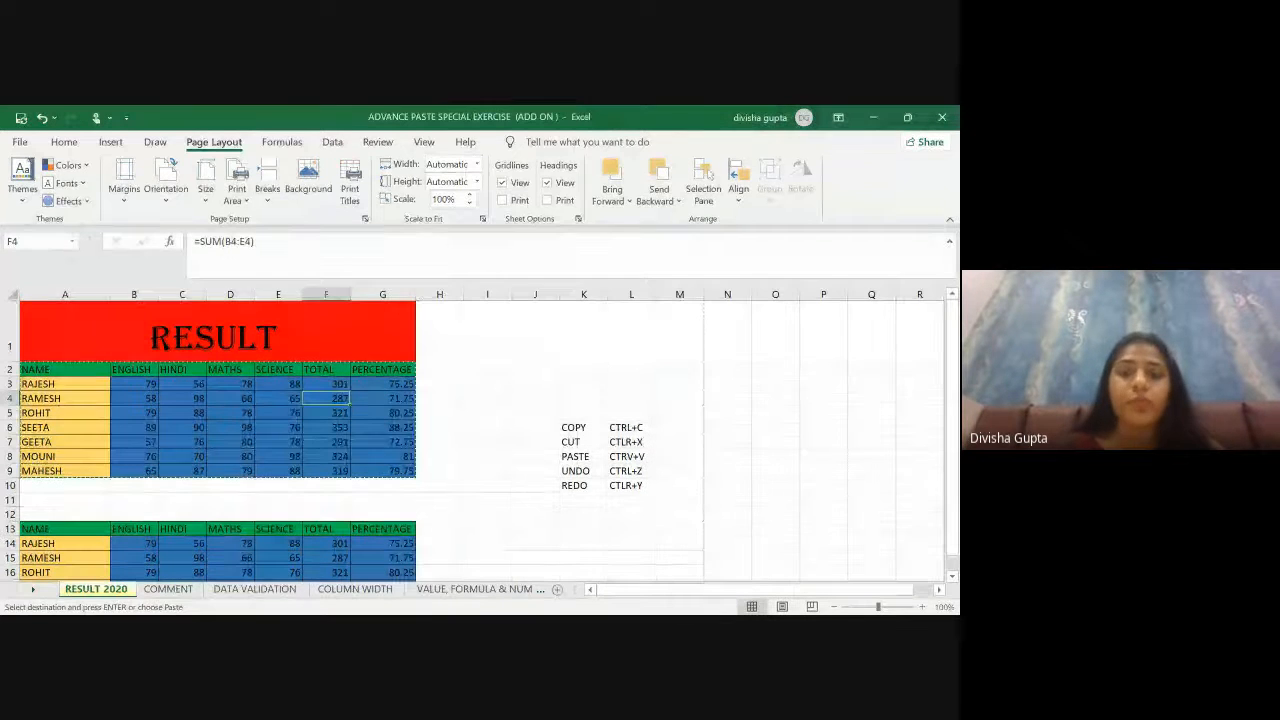
Step: Enter PASTE SPECIAL in cell K11, below REDO in the shortcut list
left_click(572, 495)
type("PASTE")
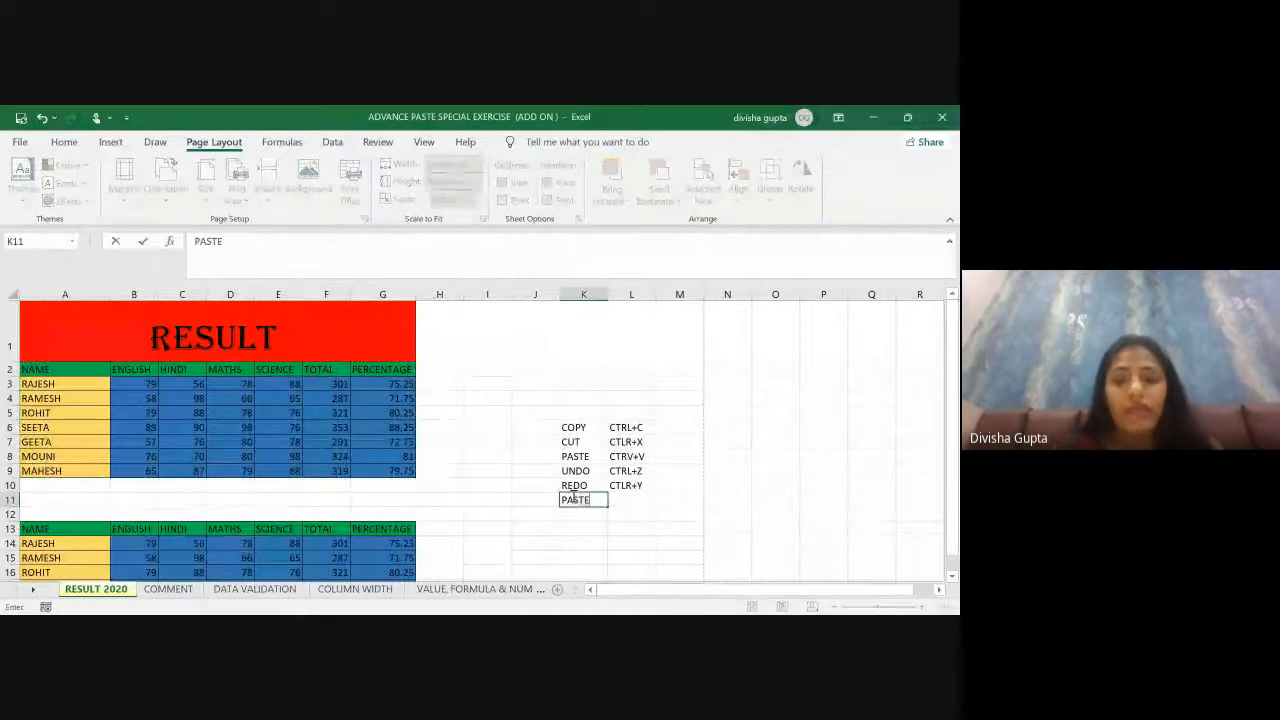
type(" SPECIAL")
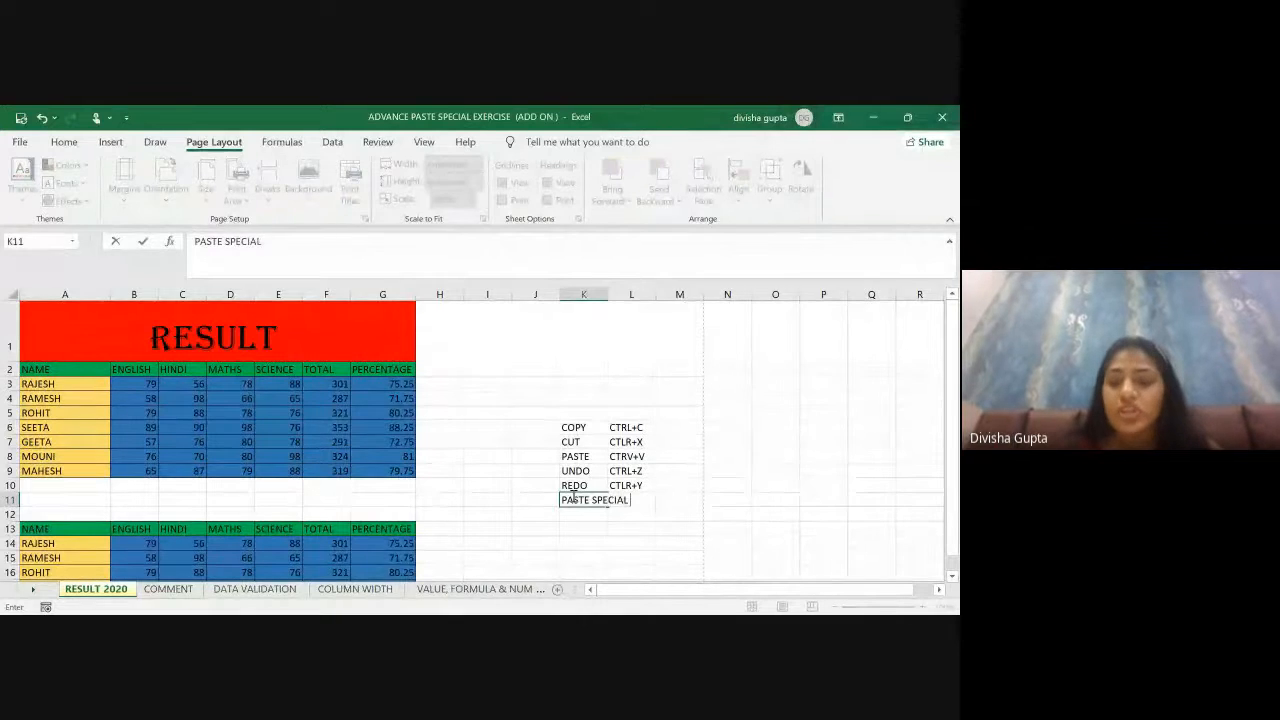
key("Tab")
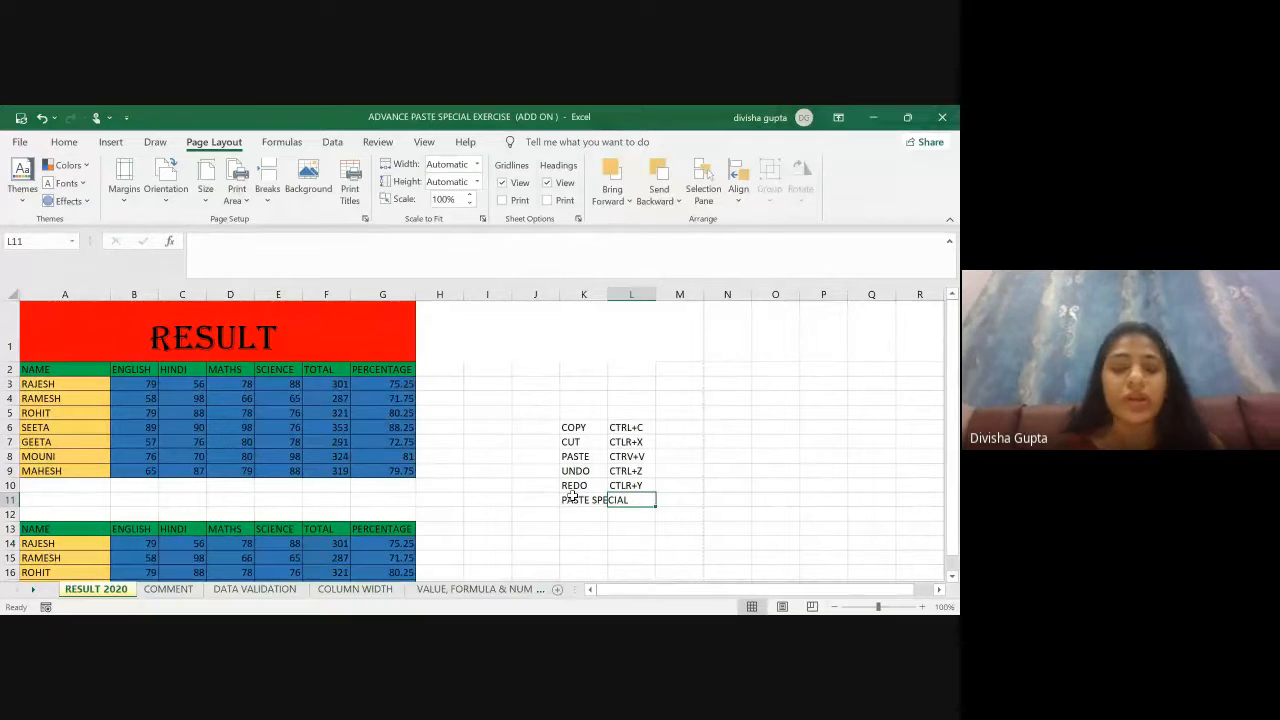
left_click(494, 629)
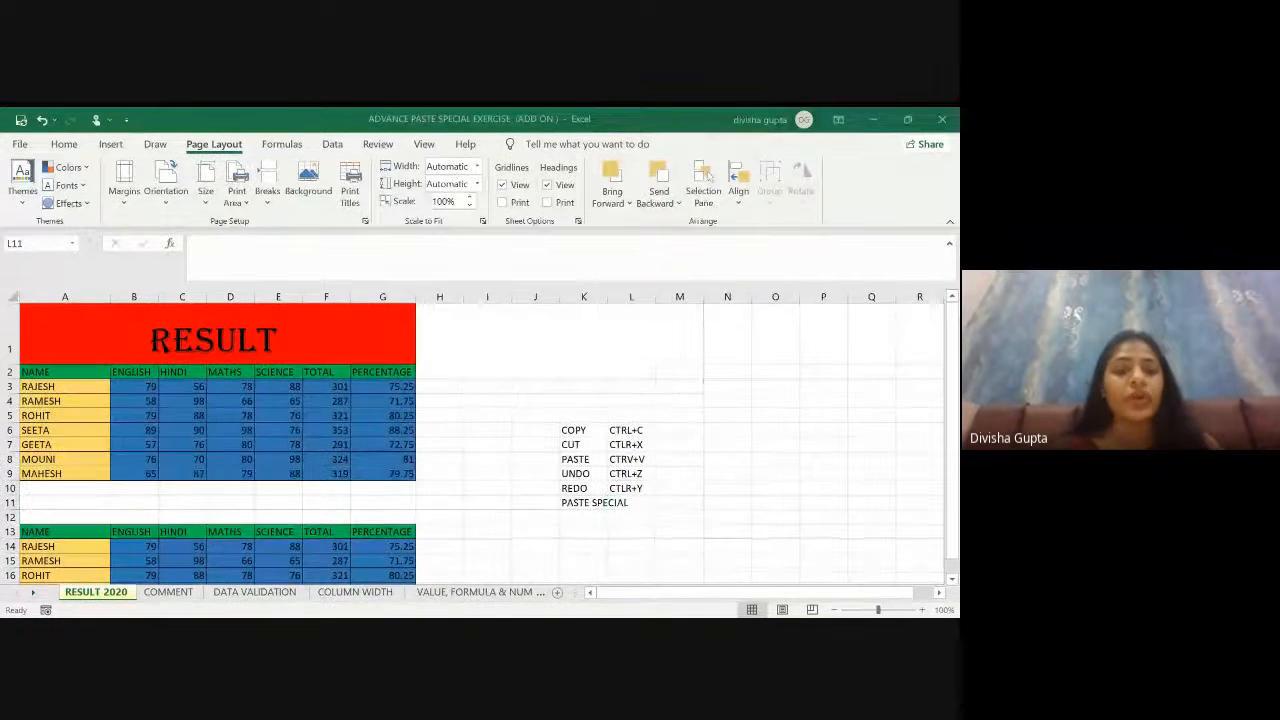
Step: Enter CTRL+ALT+V in cell L11 as the shortcut for PASTE SPECIAL
left_click(383, 557)
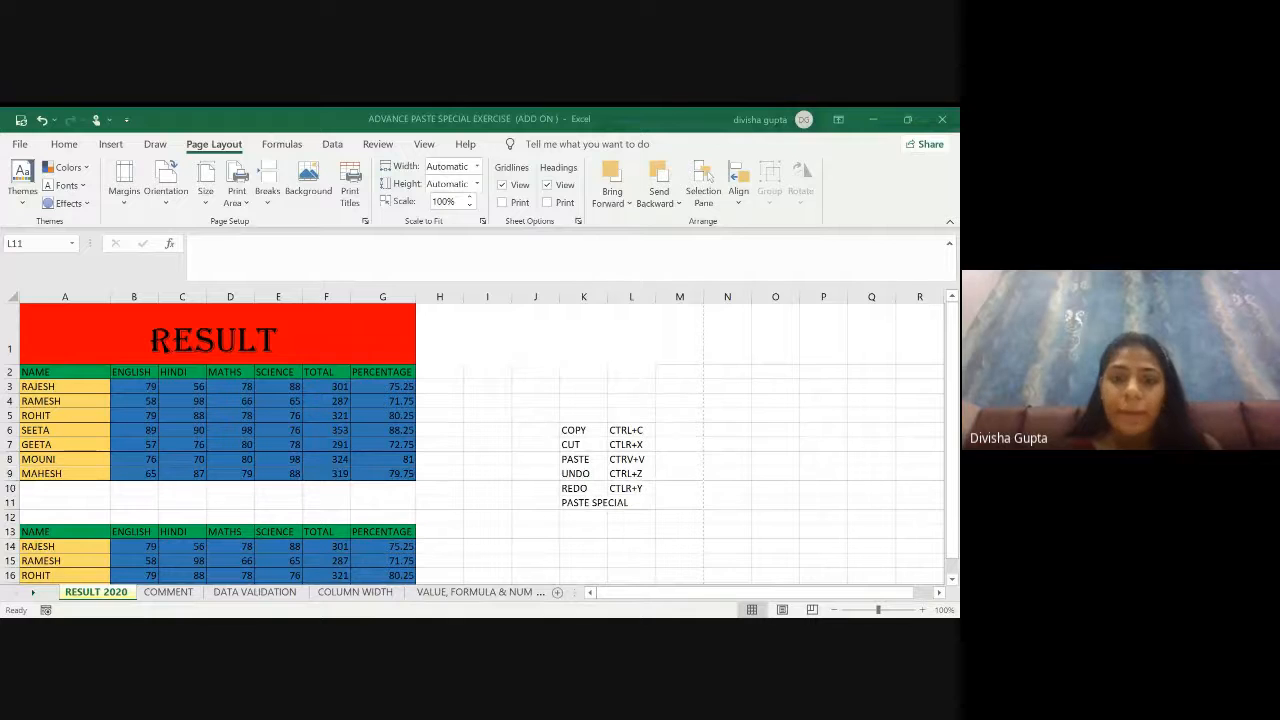
left_click(631, 503)
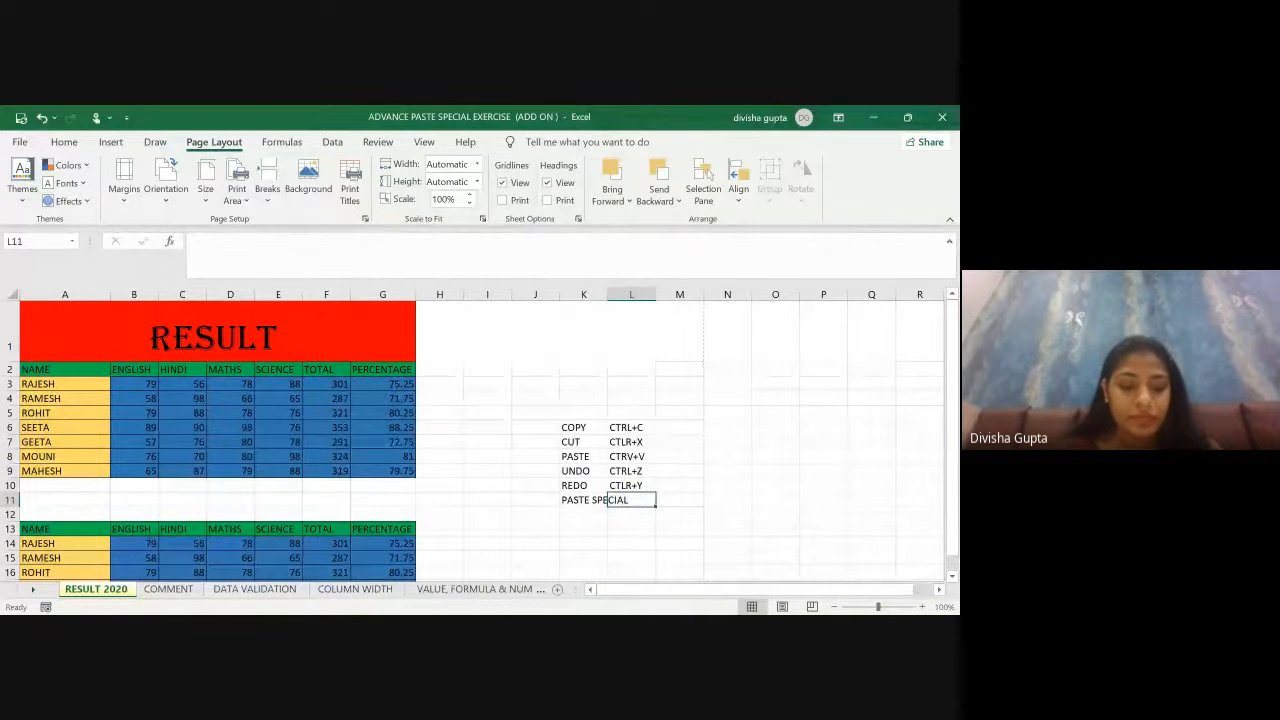
type("CTRL")
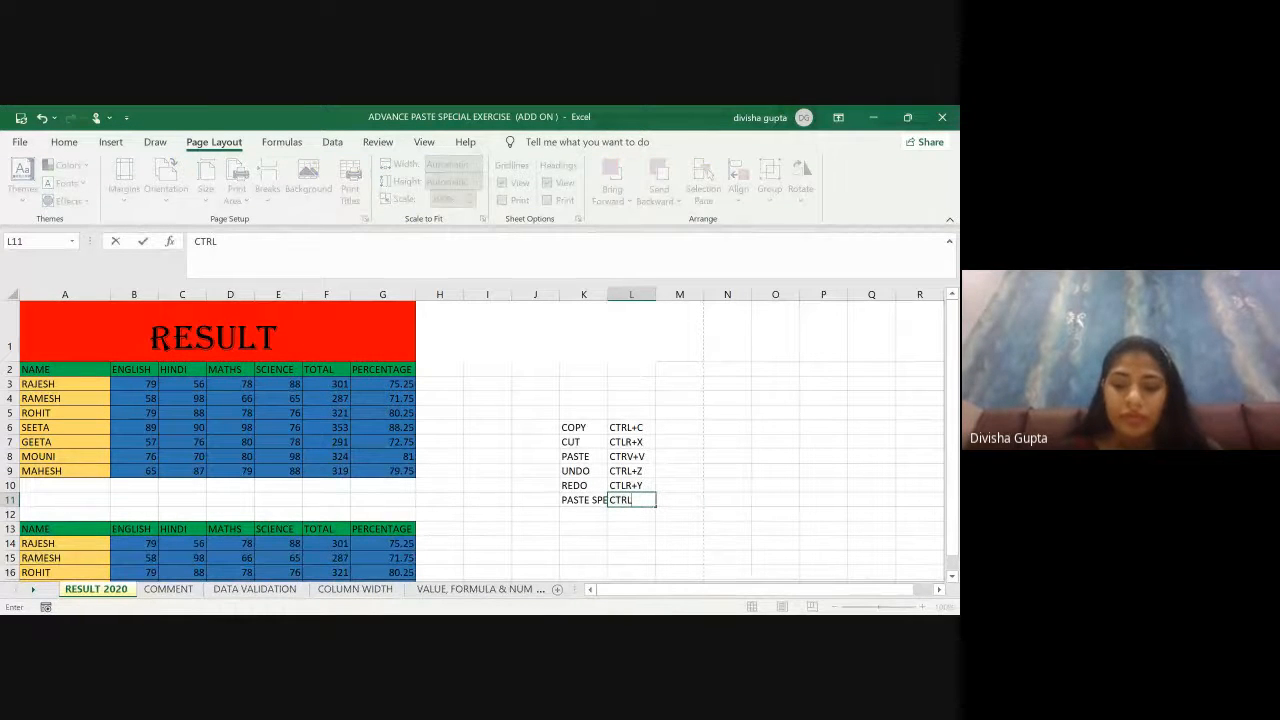
type("+ALT")
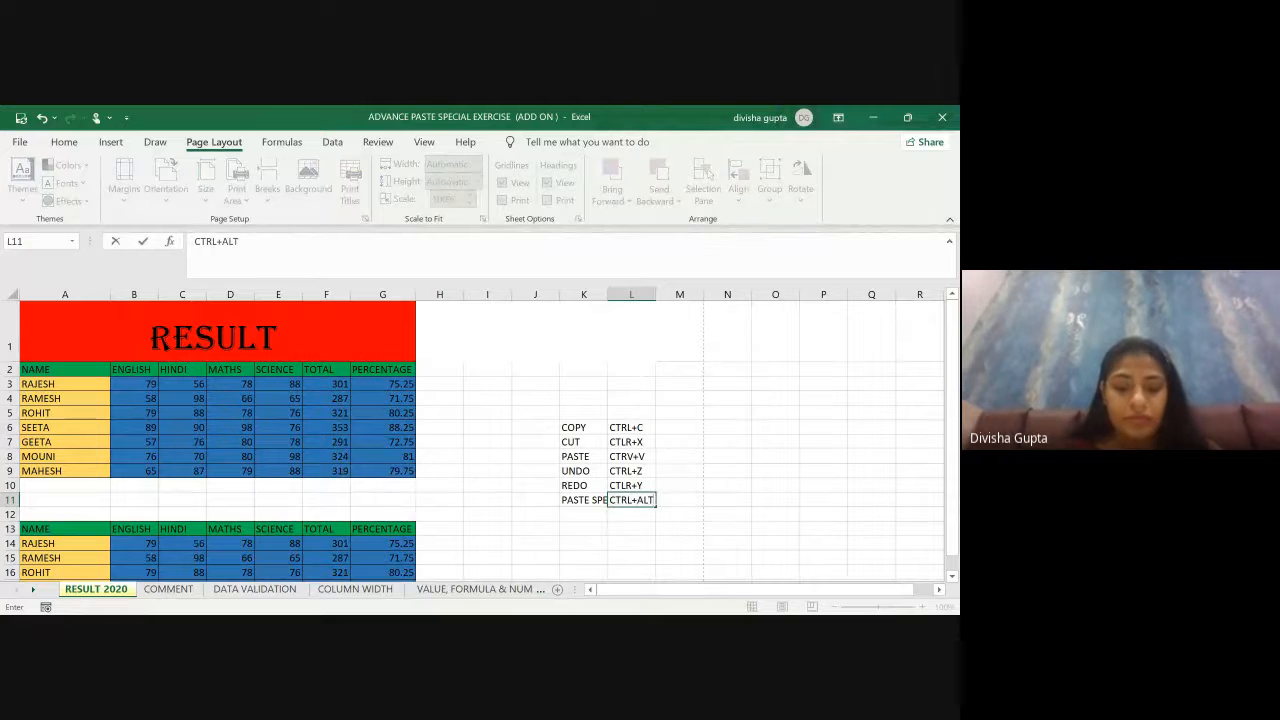
type("+V")
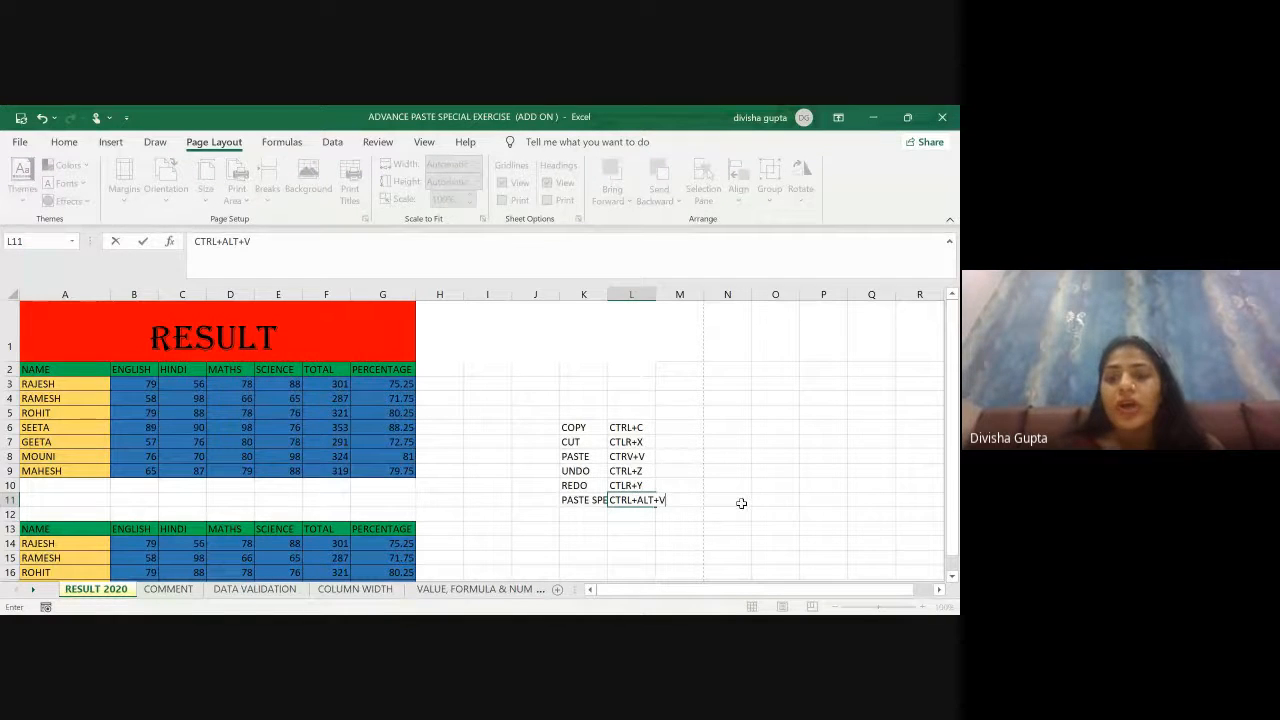
left_click(744, 471)
left_click(580, 502)
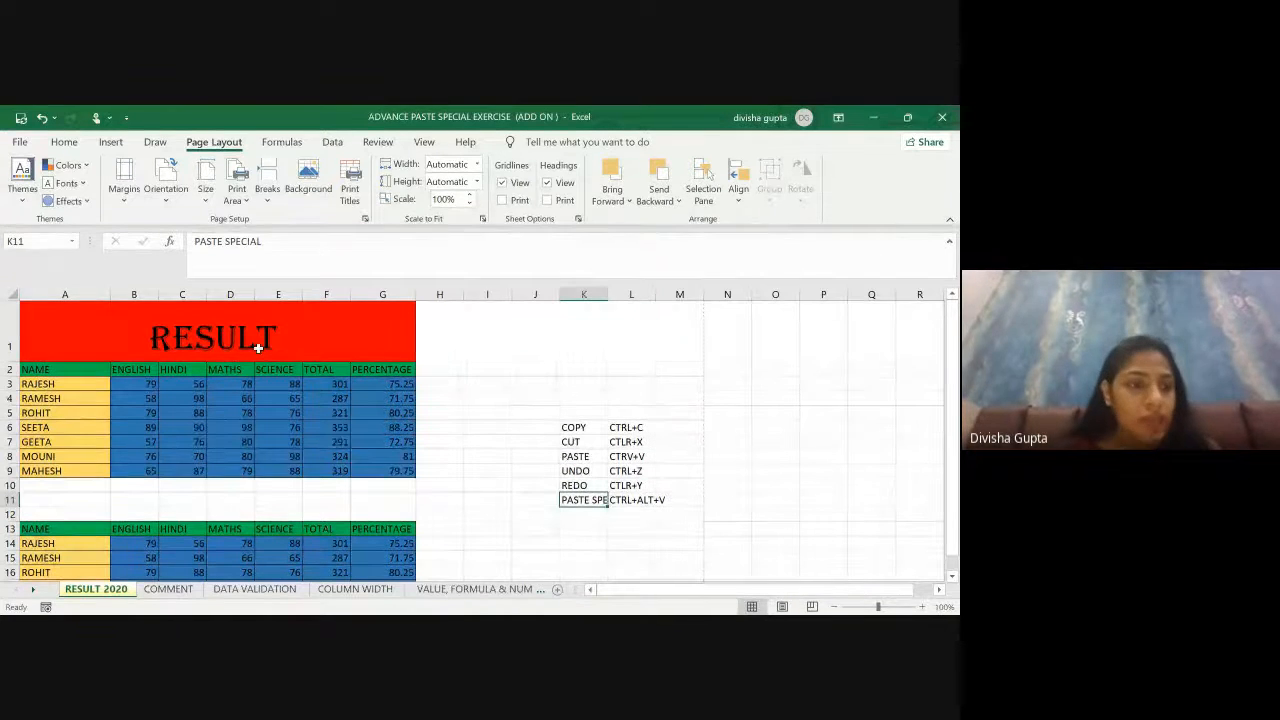
Step: Copy the marks table in A2:G9, view the options in the Paste Special dialog, and close it without pasting
left_click_drag(75, 368, 382, 470)
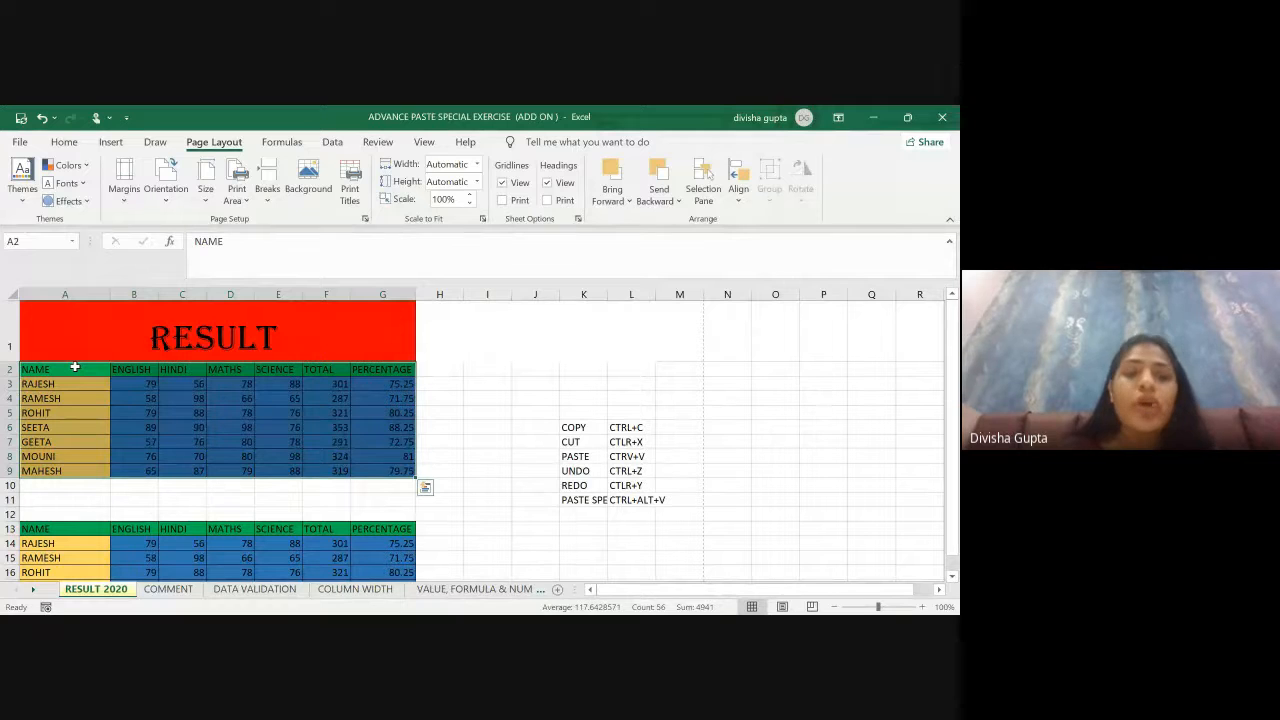
key("ctrl+c")
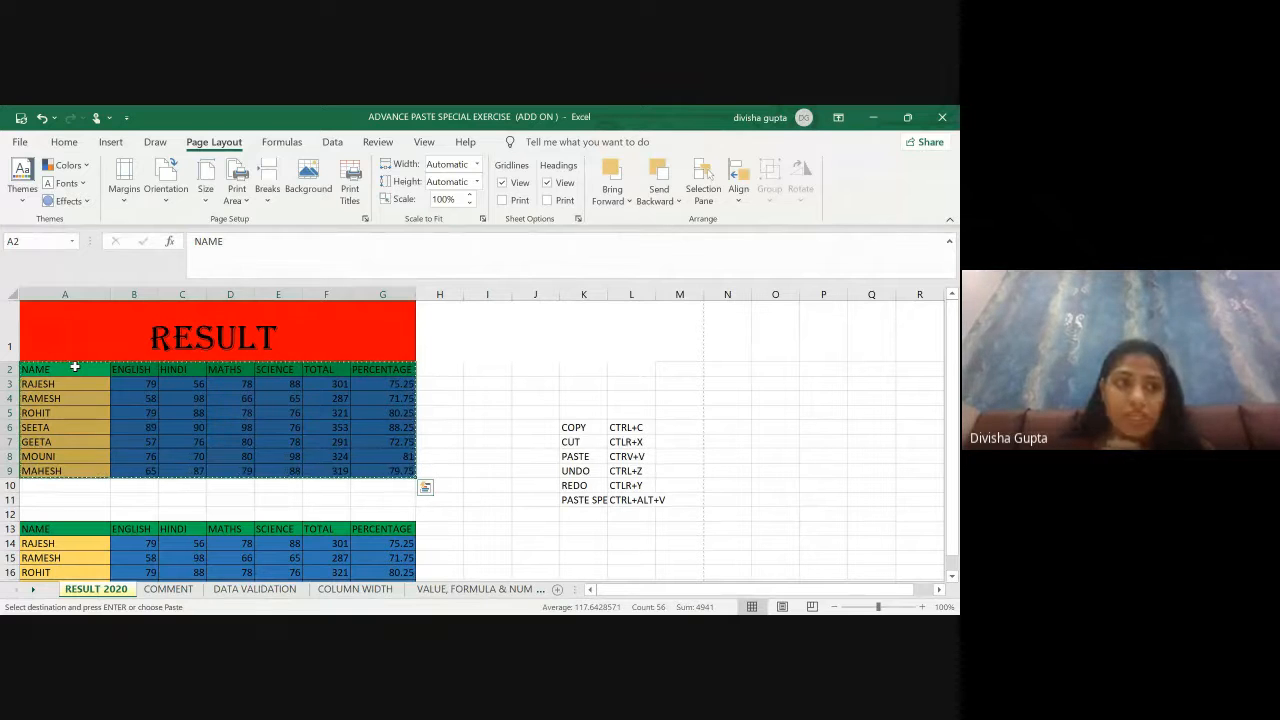
left_click(22, 144)
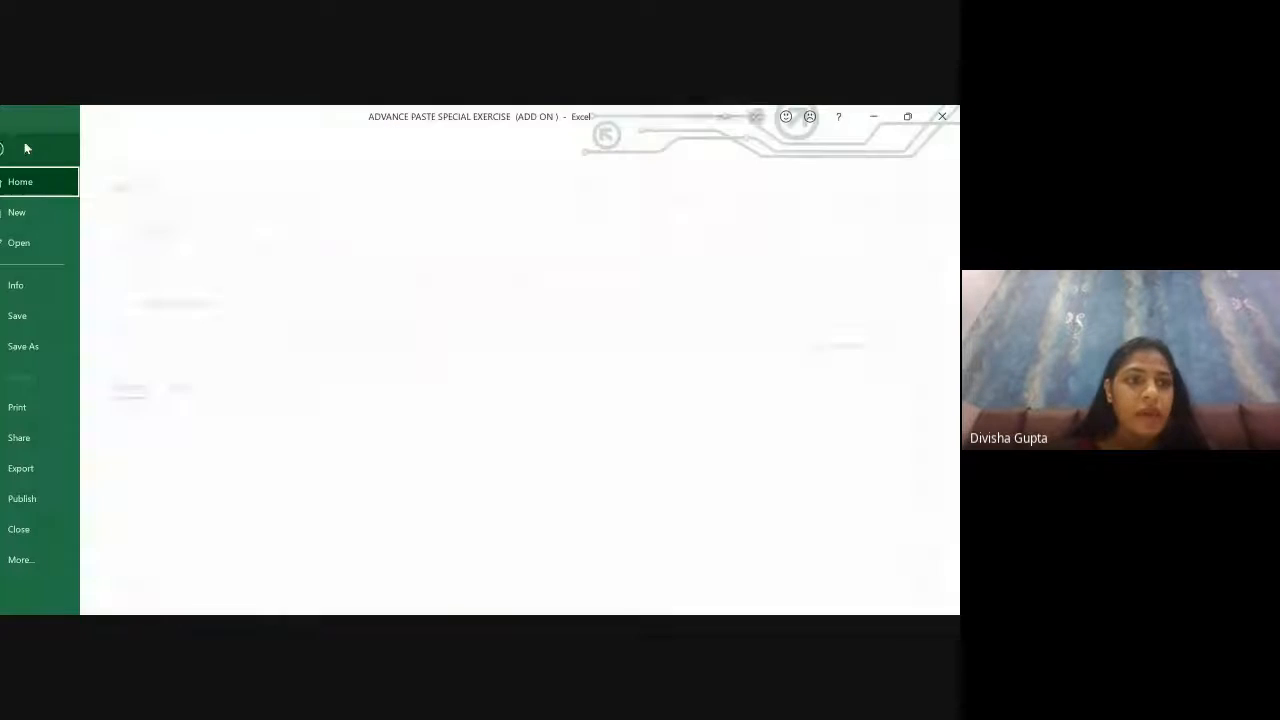
left_click(20, 148)
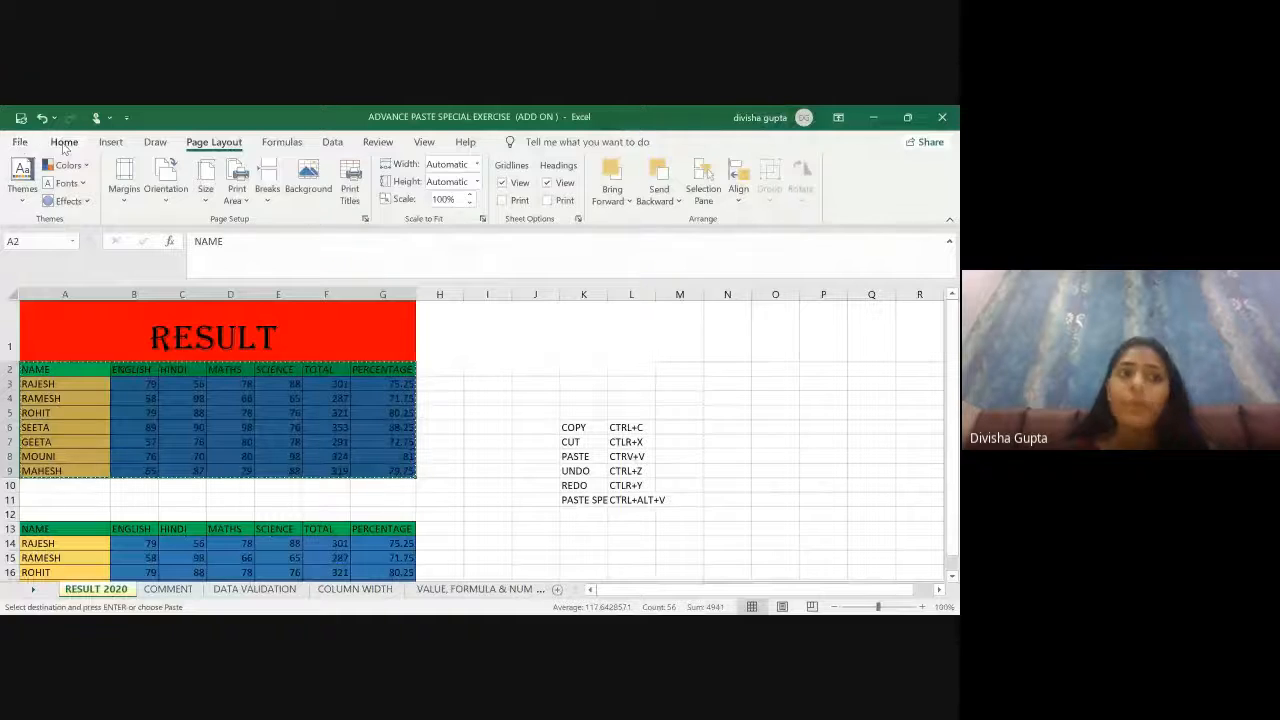
left_click(64, 142)
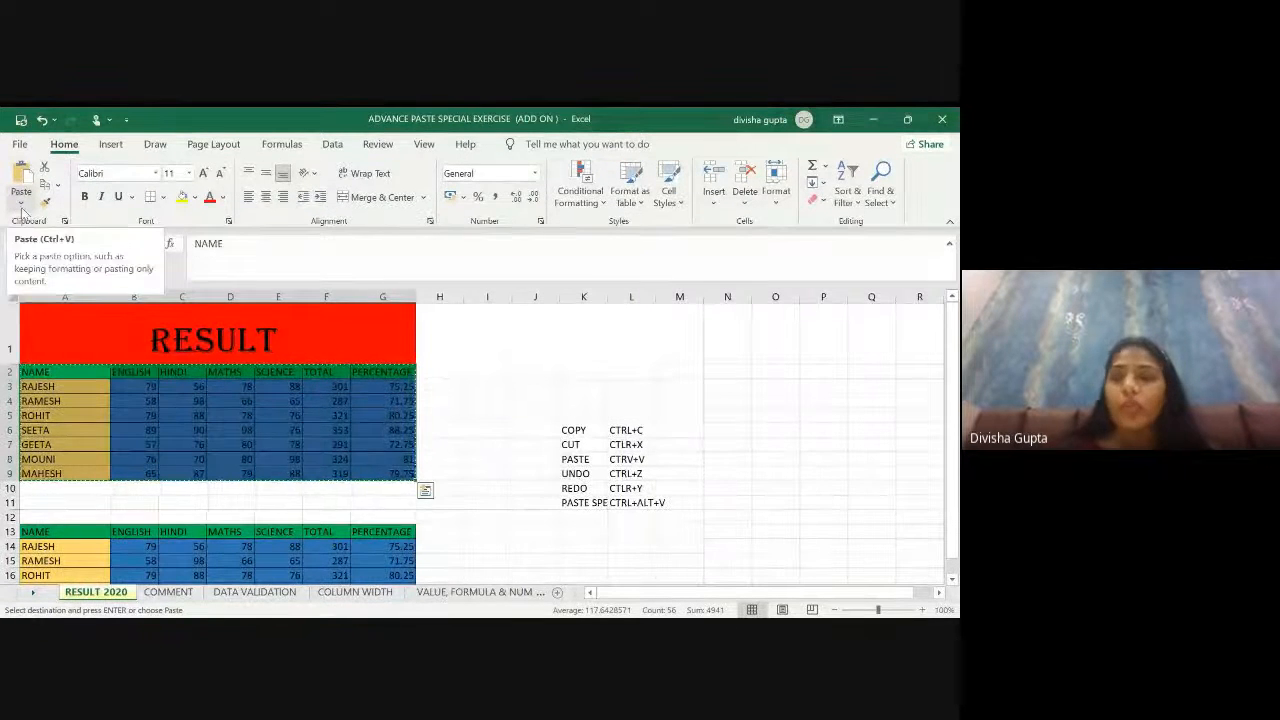
left_click(20, 207)
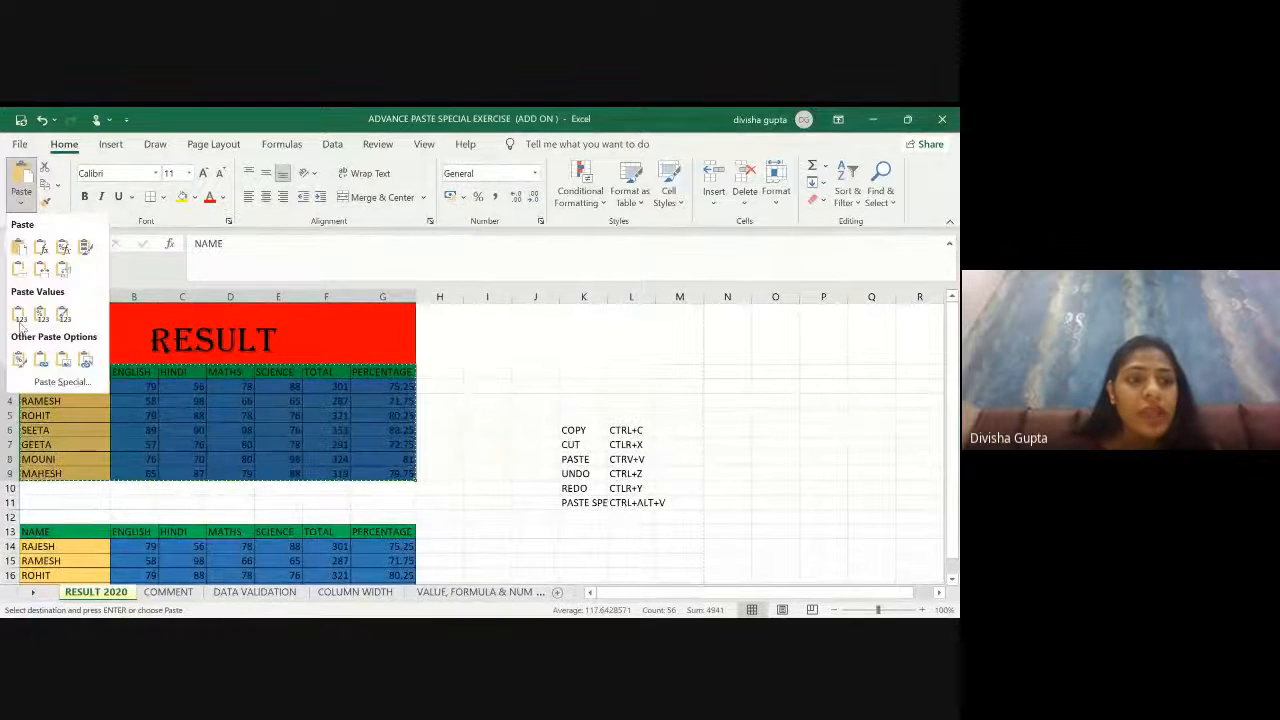
left_click(47, 386)
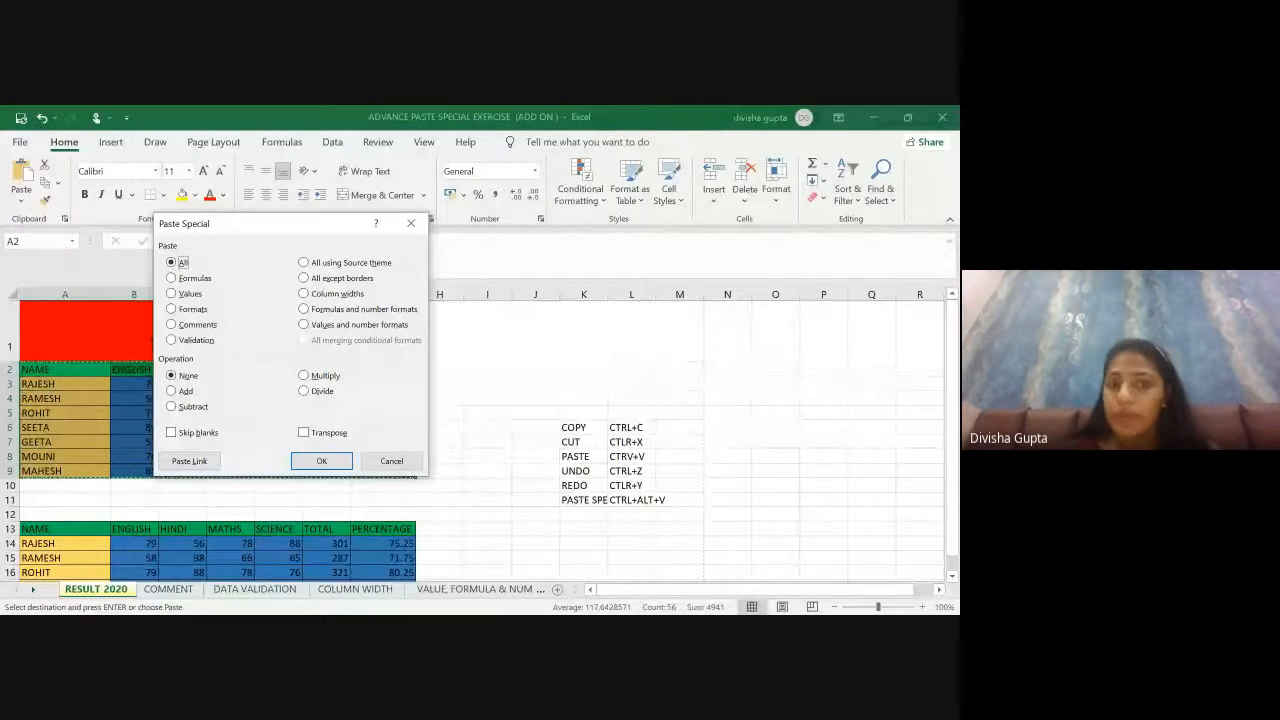
left_click(411, 223)
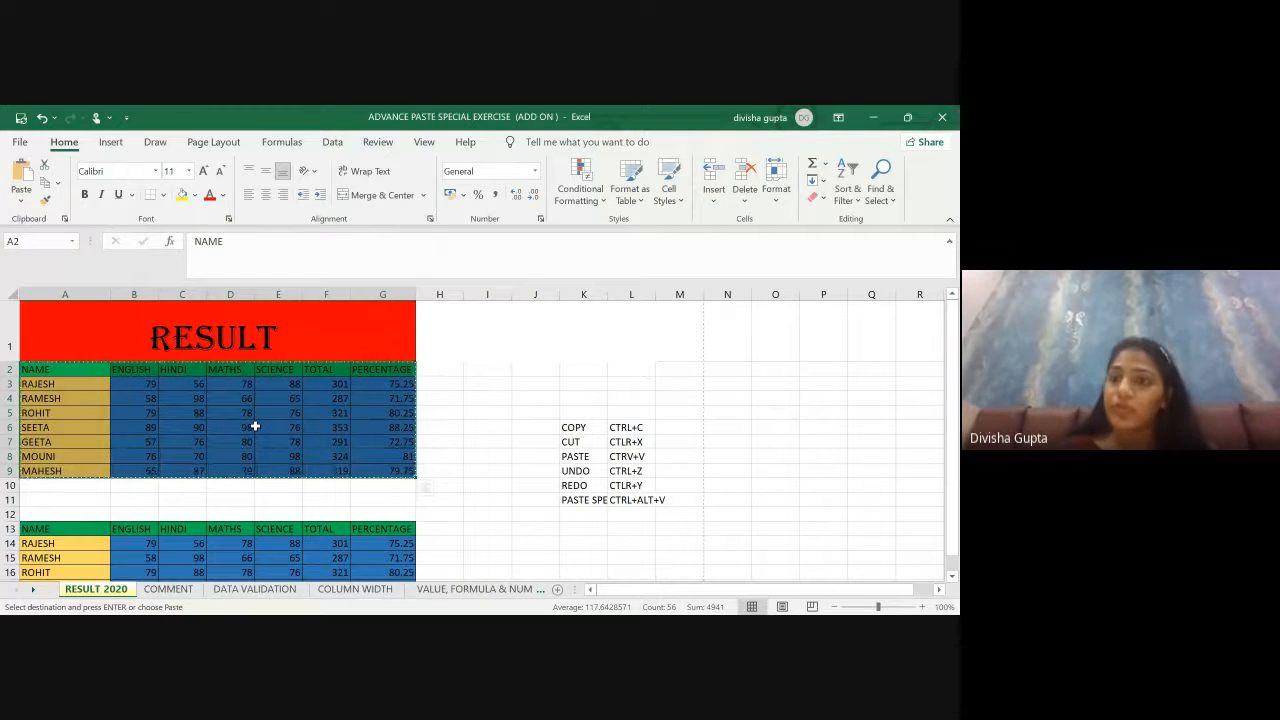
Step: Reopen the Paste Special dialog for the copied marks table, then dismiss it without pasting
left_click(20, 205)
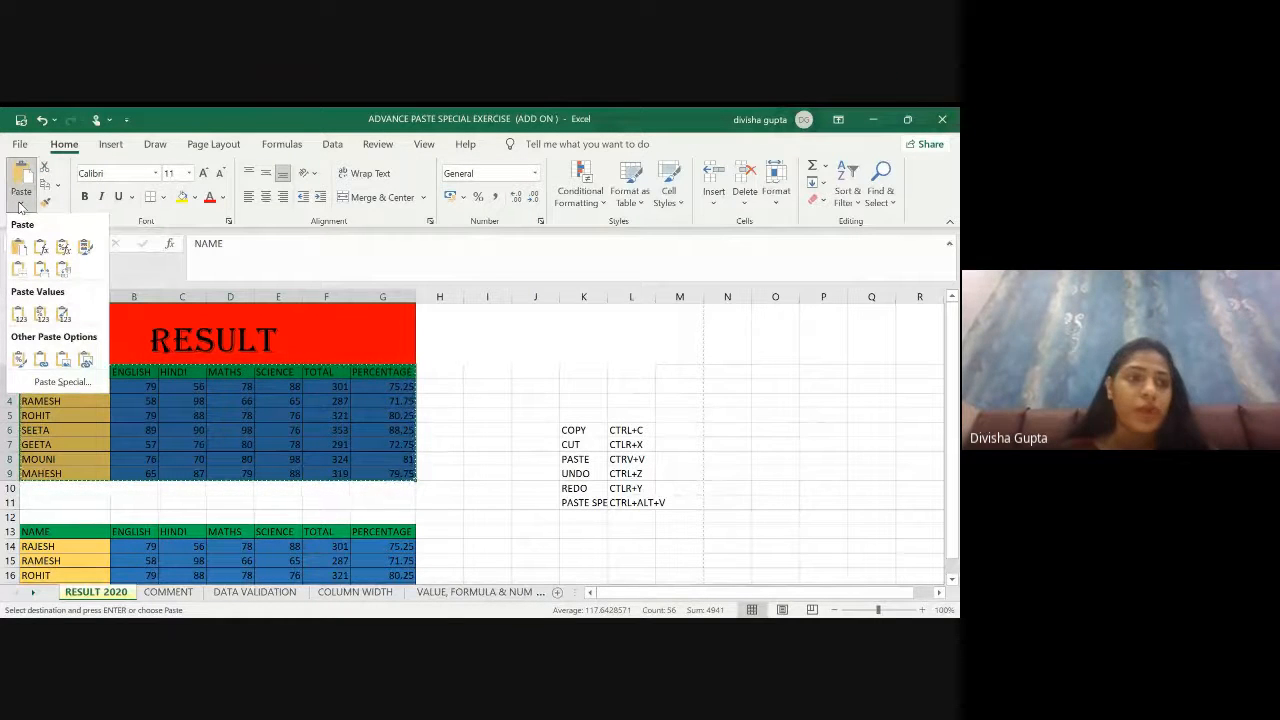
left_click(40, 381)
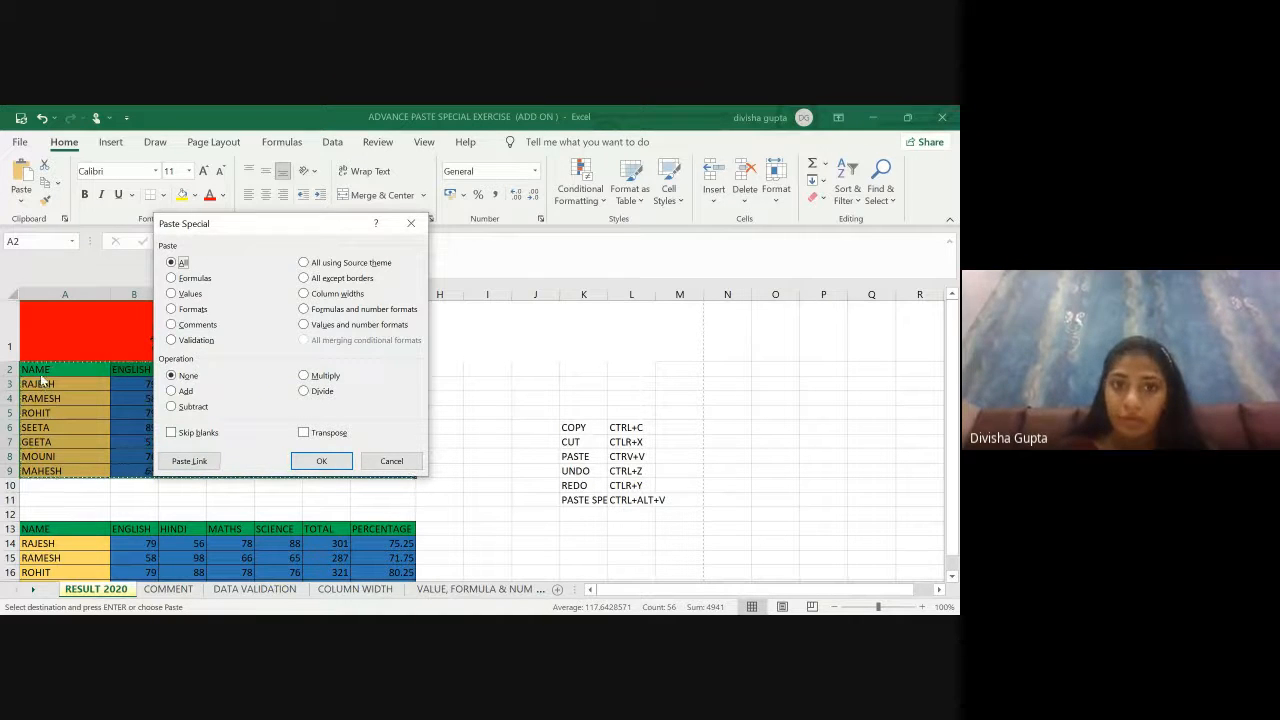
left_click(410, 223)
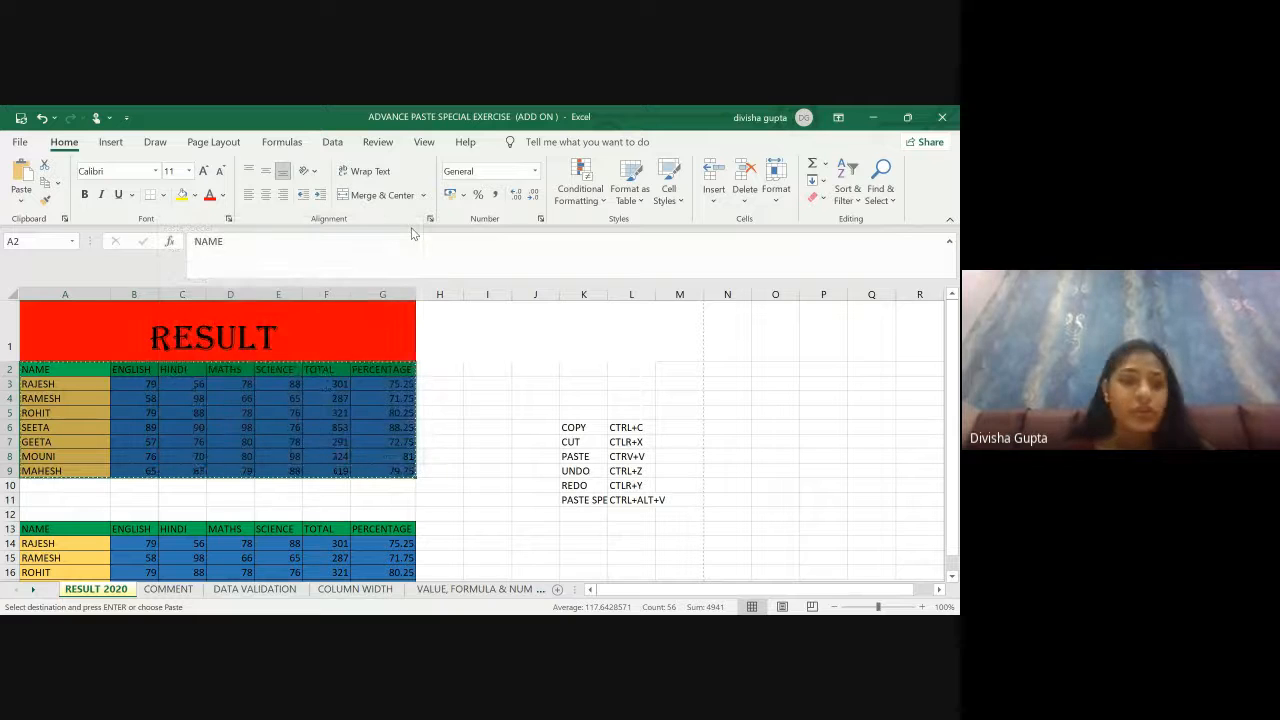
Step: Bring up the Paste Special options with cell K13 as the destination, review them, and close the dialog
scroll(400, 457, "down", 2)
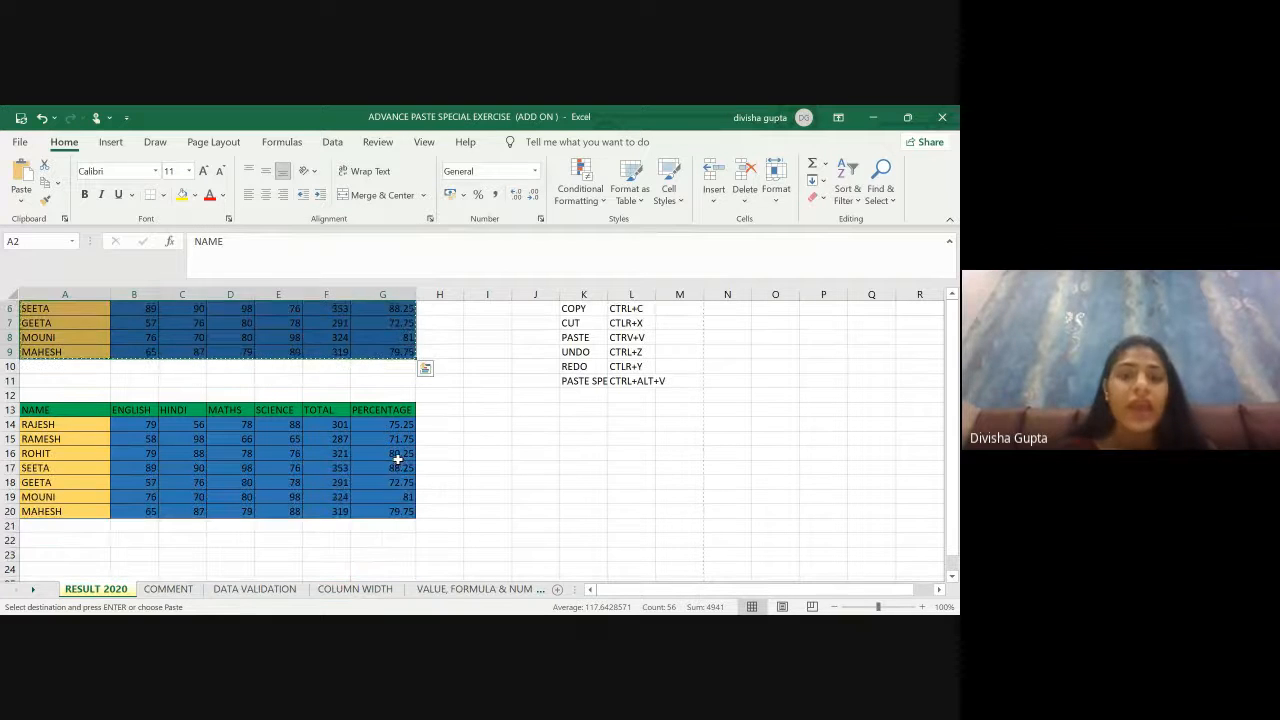
left_click(566, 409)
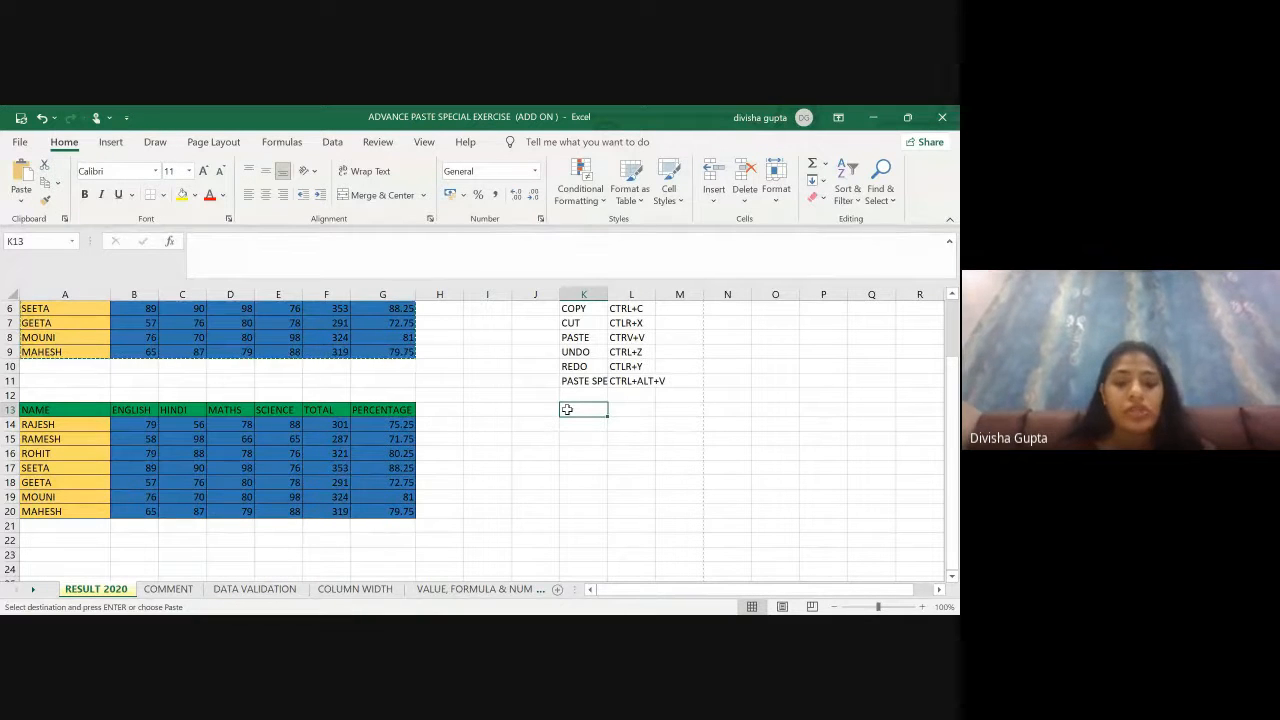
key("ctrl+alt+v")
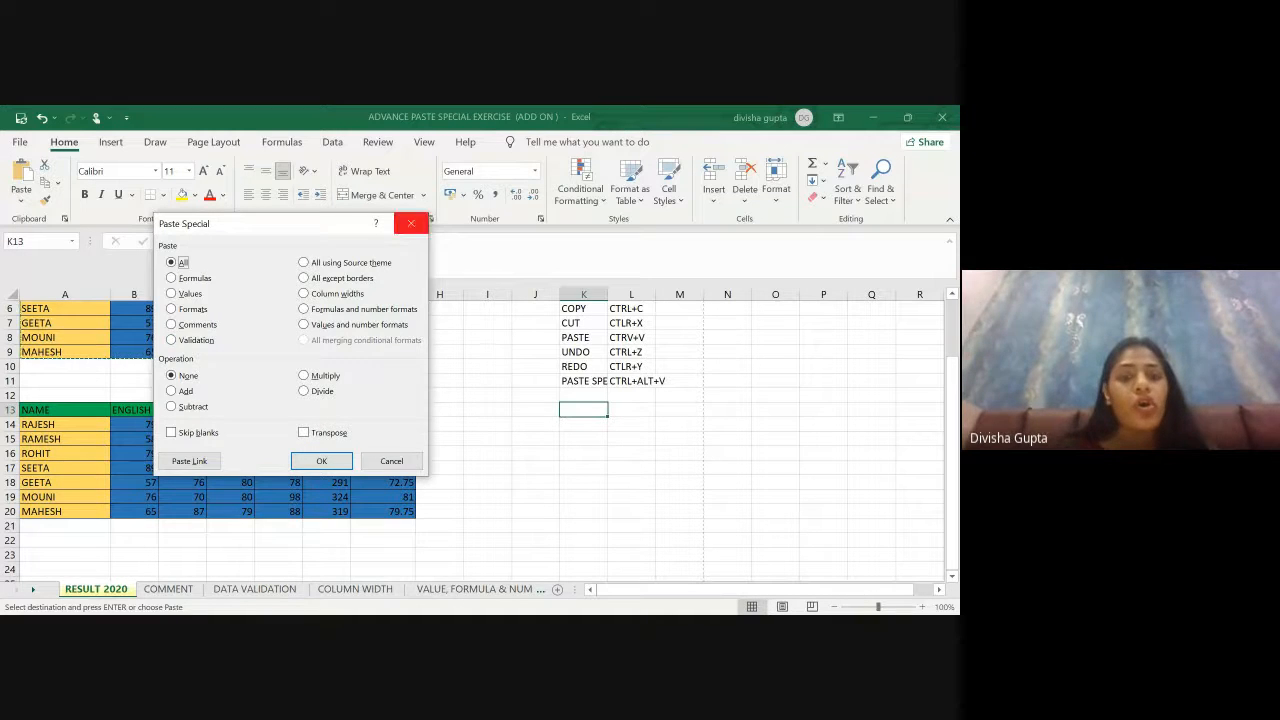
left_click(410, 223)
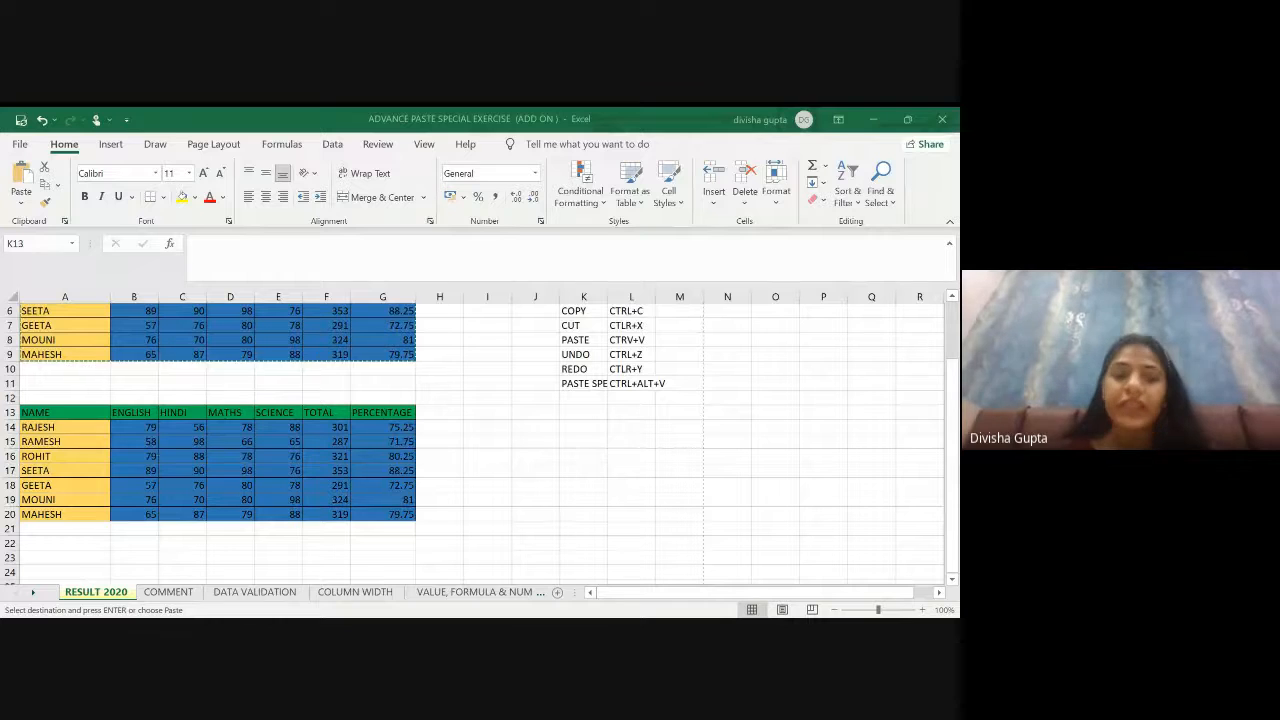
scroll(249, 374, "up", 2)
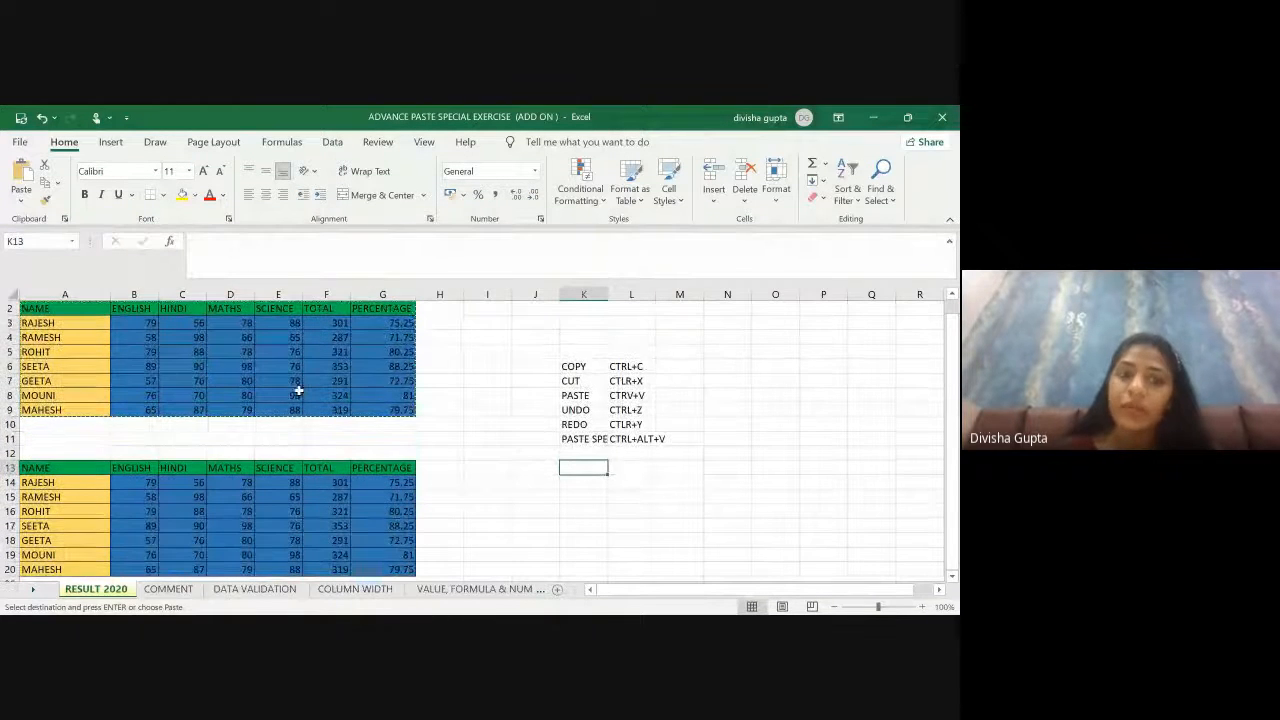
scroll(150, 490, "down", 2)
left_click(45, 426)
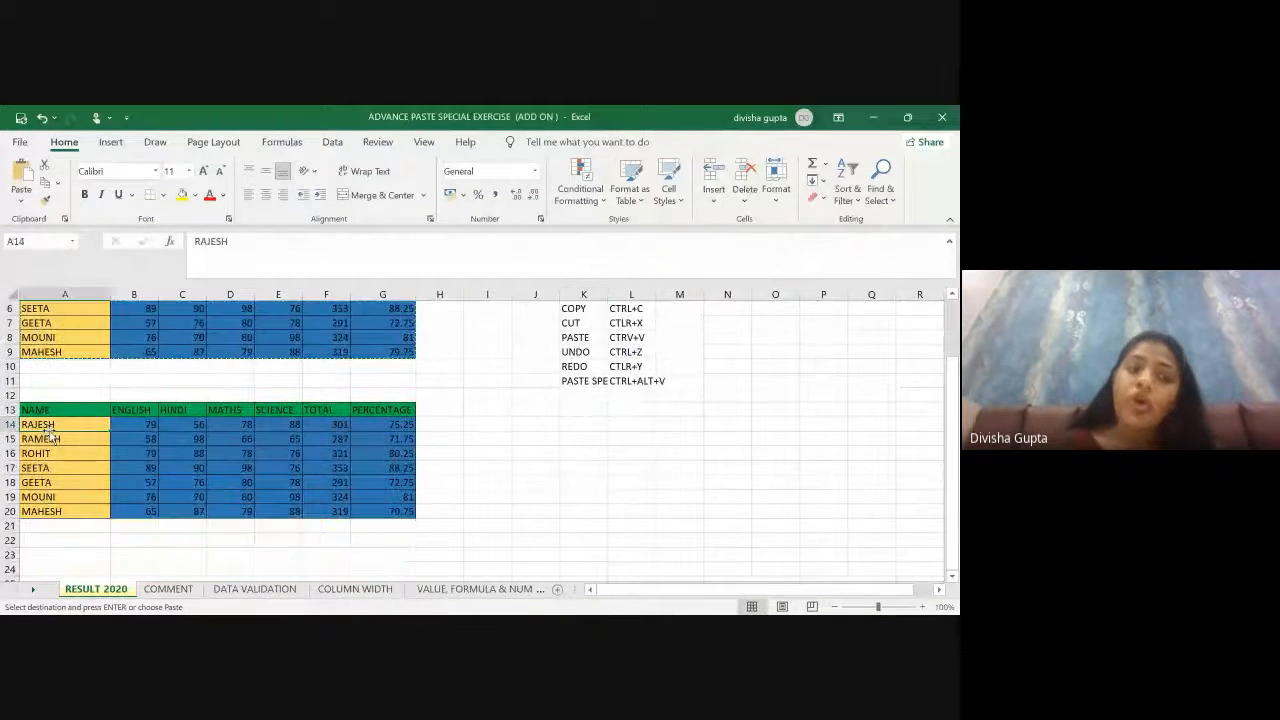
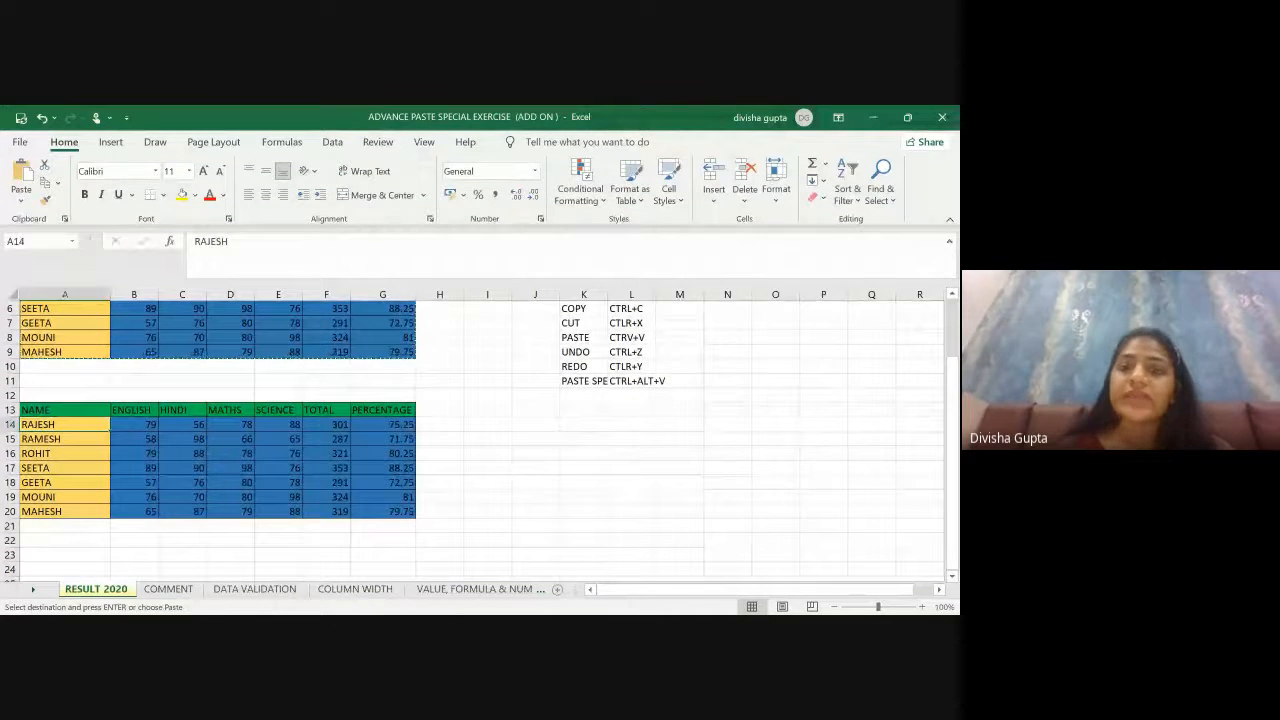
Step: Clear the whole shortcut list by deleting the contents of K6:M12
scroll(520, 400, "up", 2)
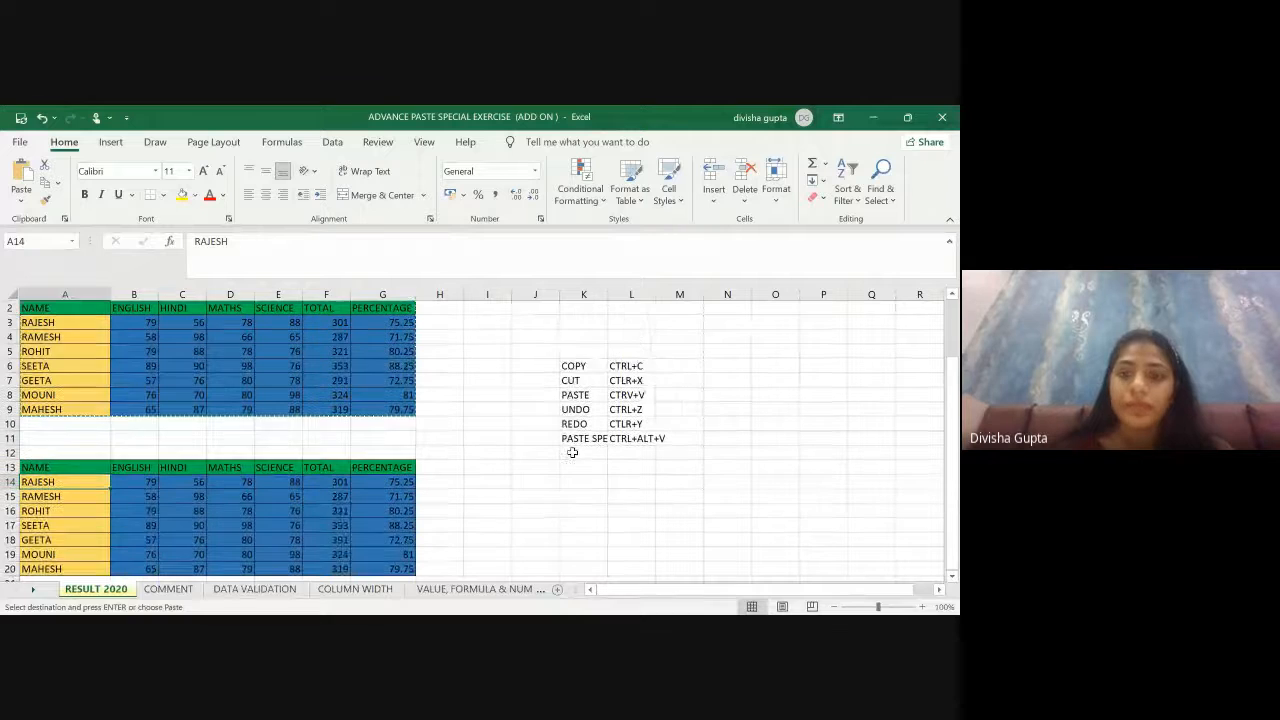
left_click_drag(575, 366, 663, 455)
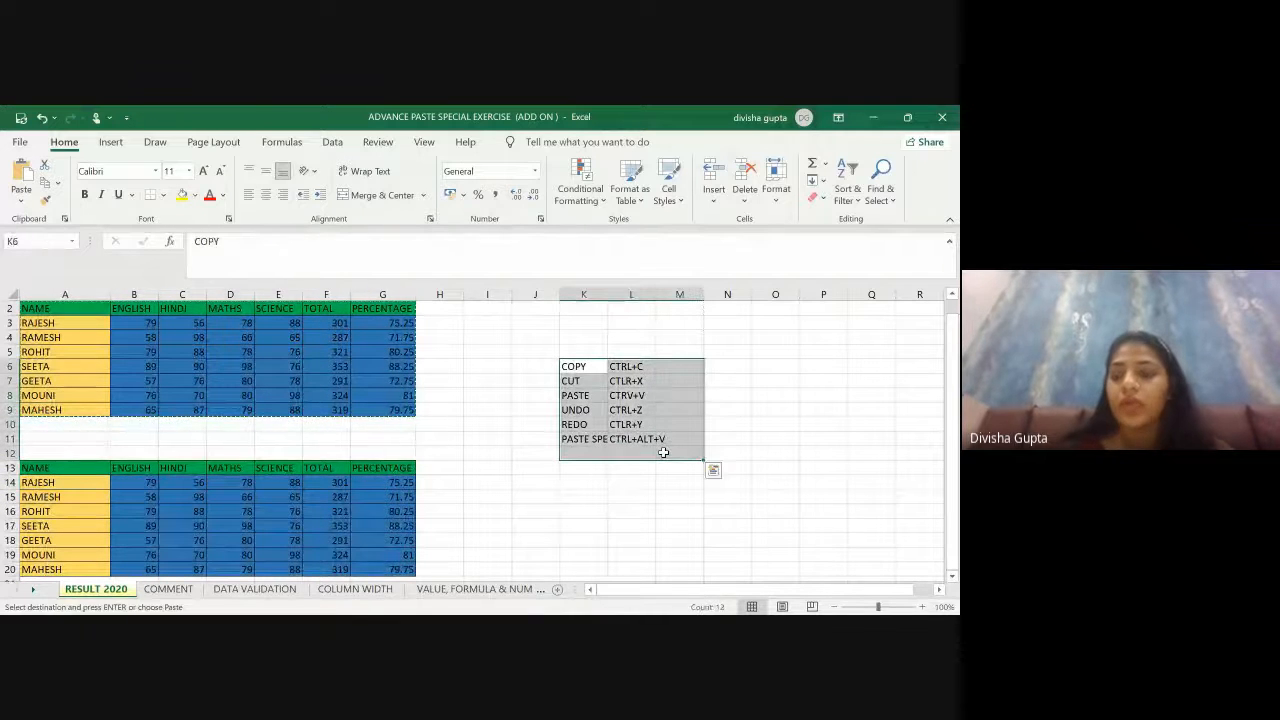
key("Delete")
Step: Enter PASTE SPECIAL in cell K2 and its shortcut CTRL+ALT+V in cell L2
scroll(663, 452, "up", 1)
left_click(565, 369)
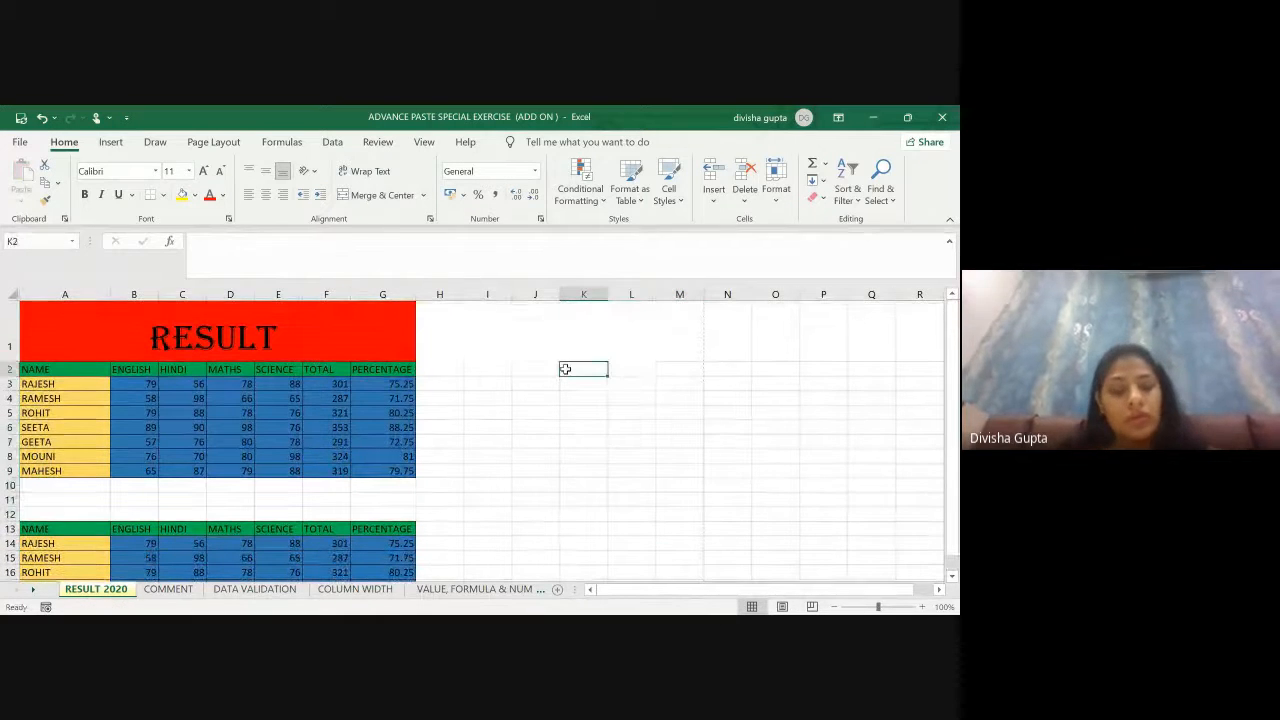
type("PASTE S")
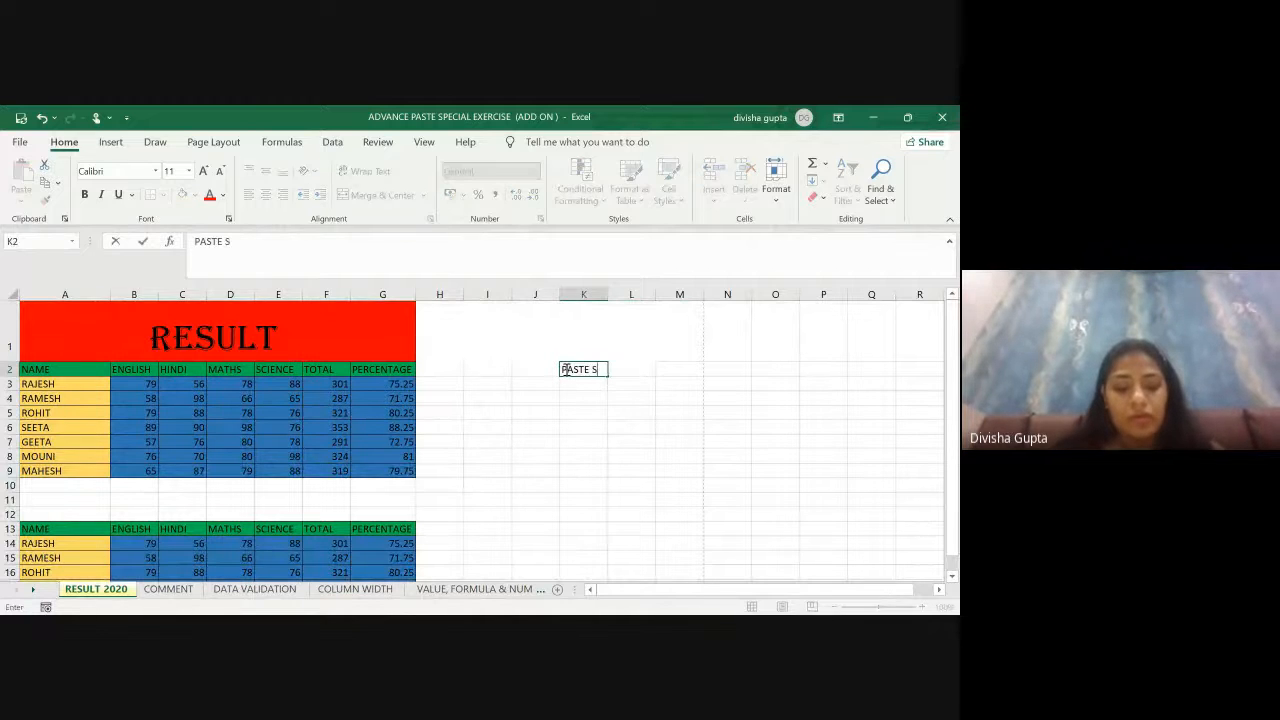
type("PECIAL")
key("Tab")
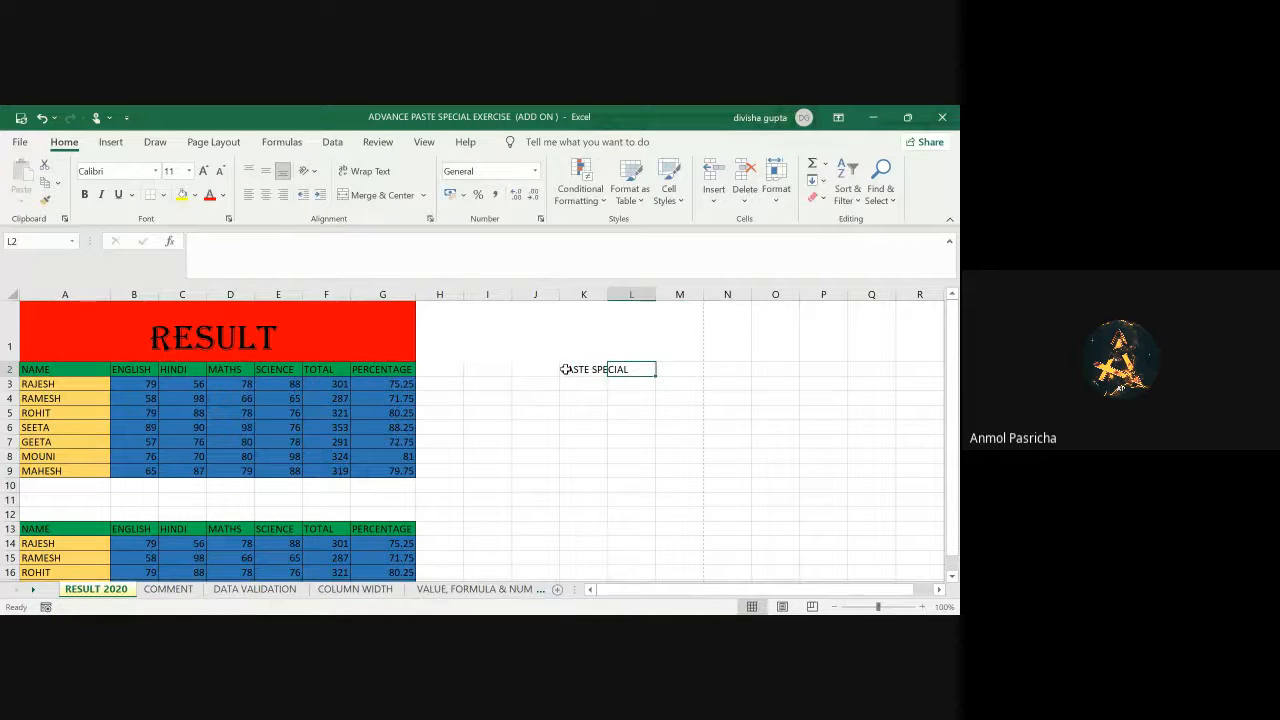
type("CTRL+")
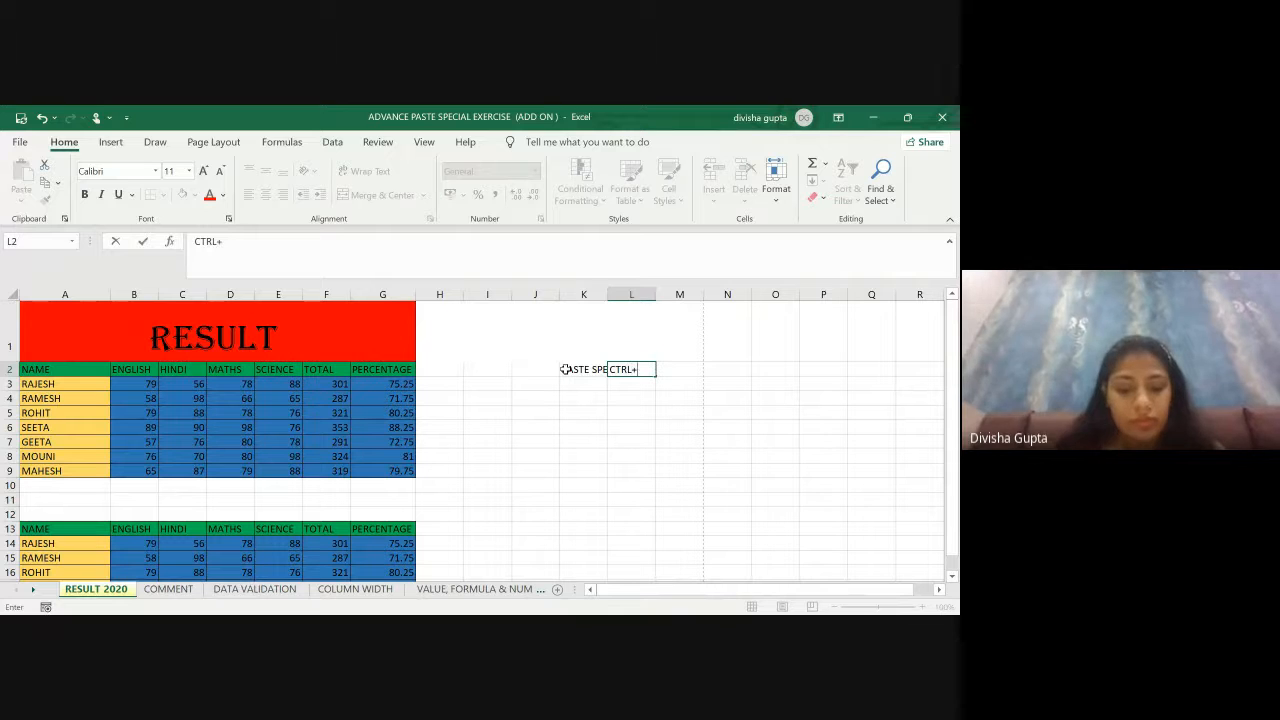
type("ALT+V")
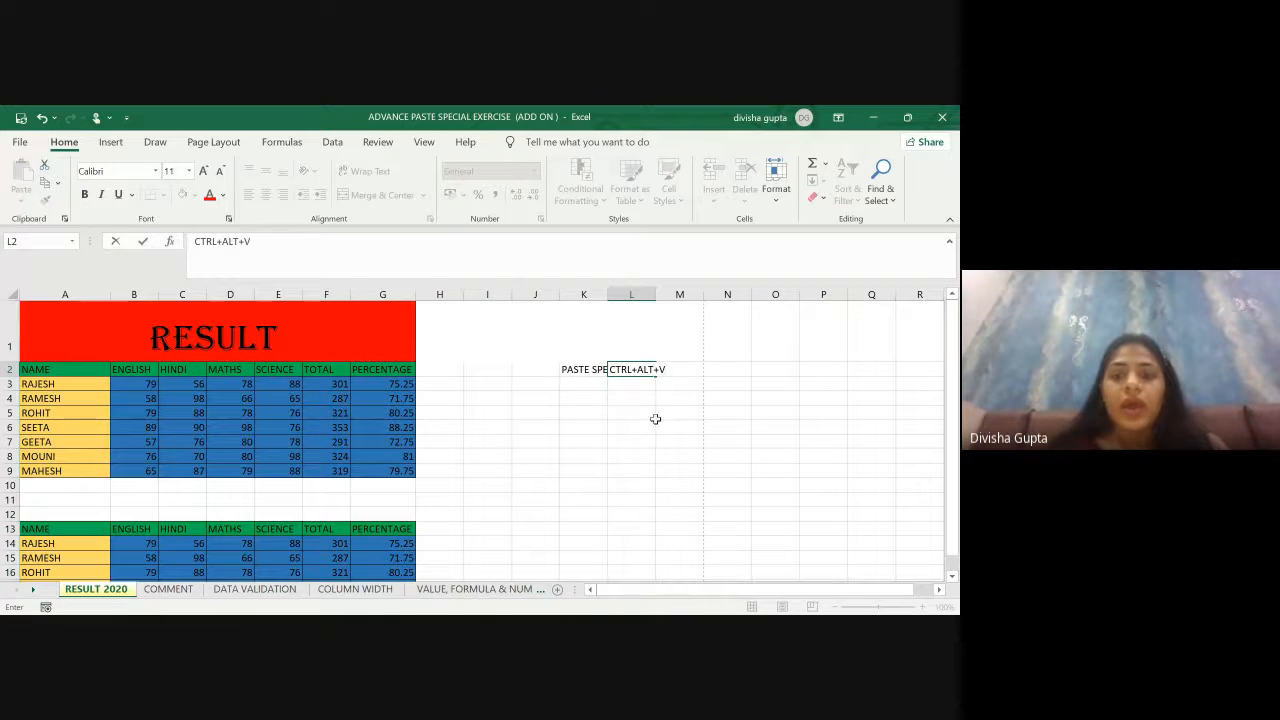
left_click(593, 453)
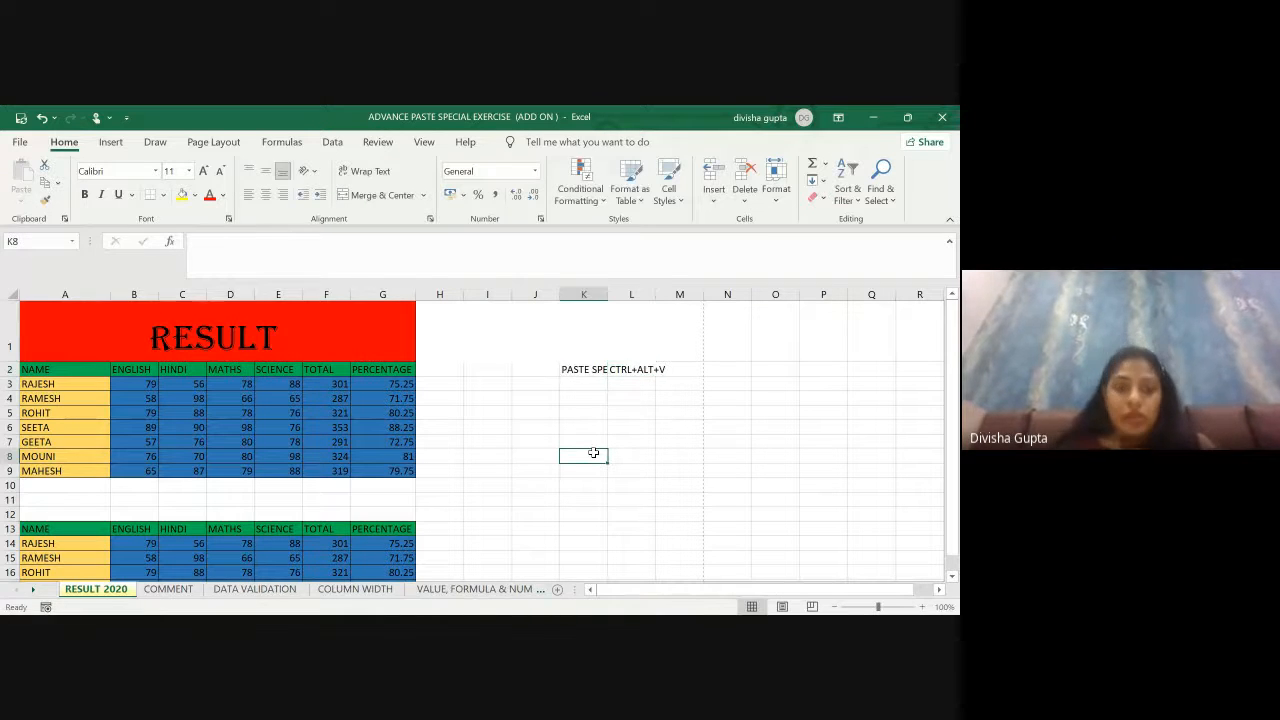
Step: Select the original marks table in A2:G9, including its header row, and copy it
left_click(56, 369)
key("Escape")
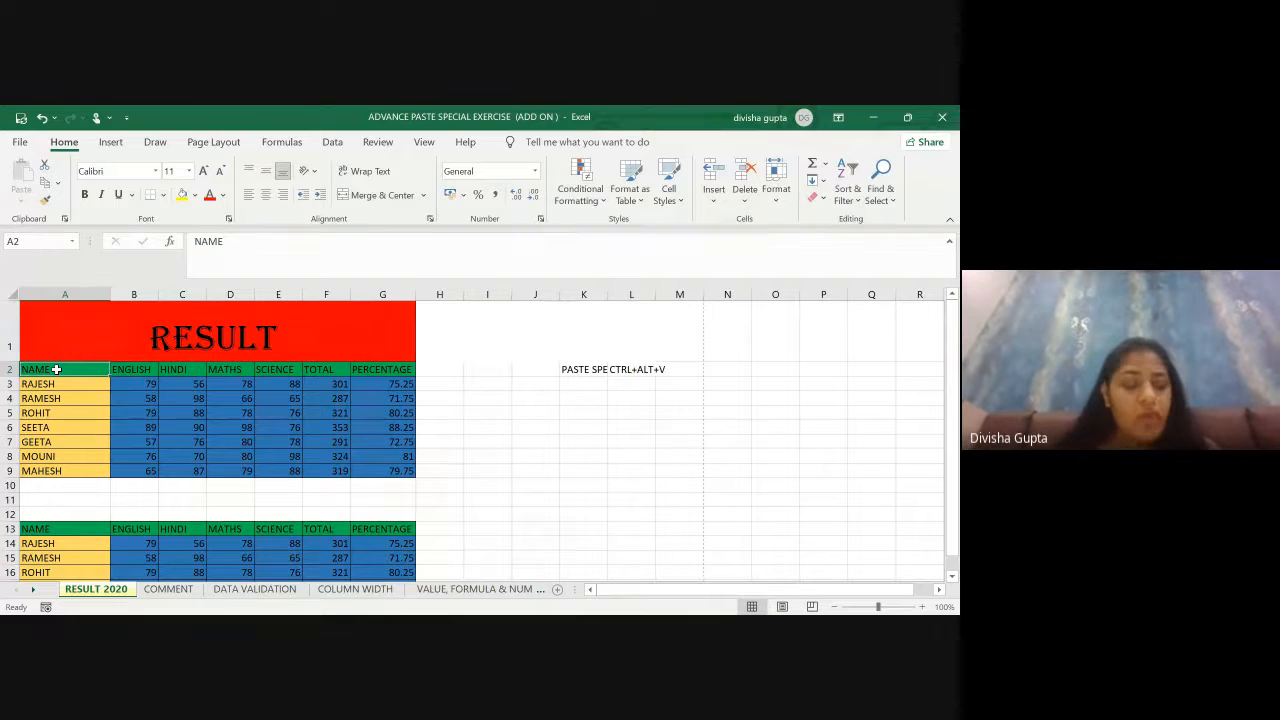
left_click_drag(56, 369, 400, 384)
key("ctrl+v")
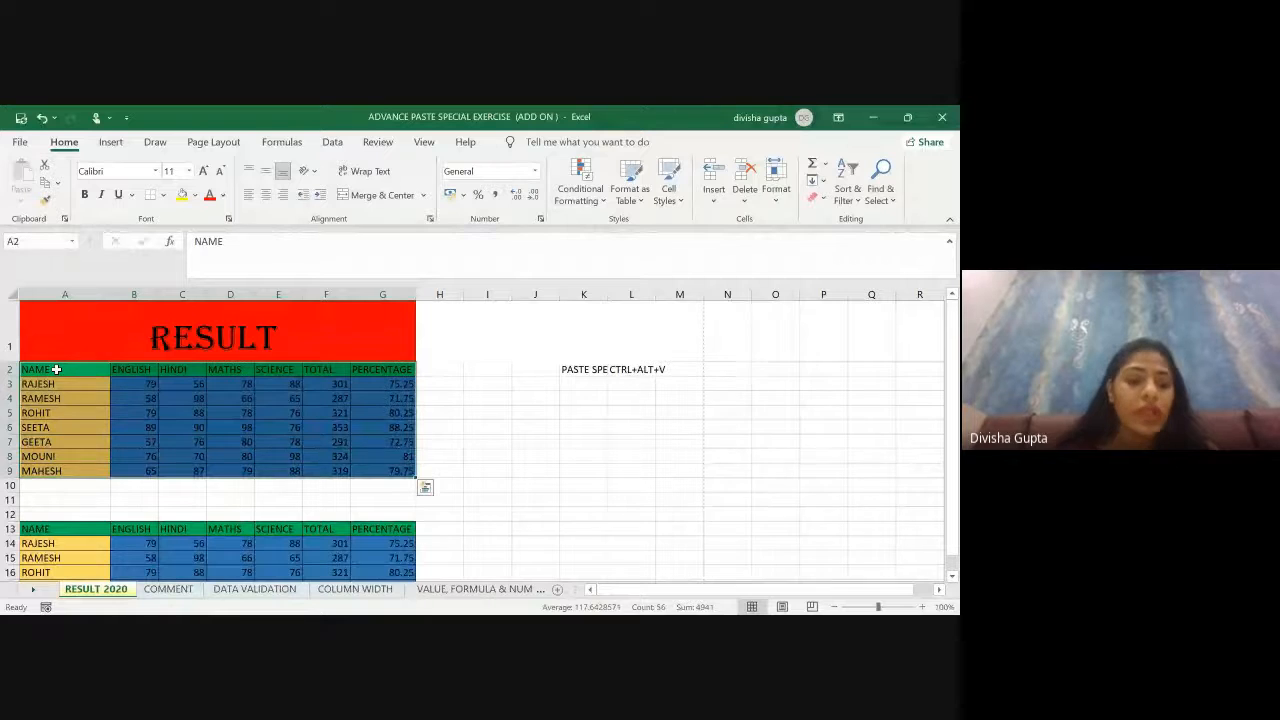
key("ctrl+c")
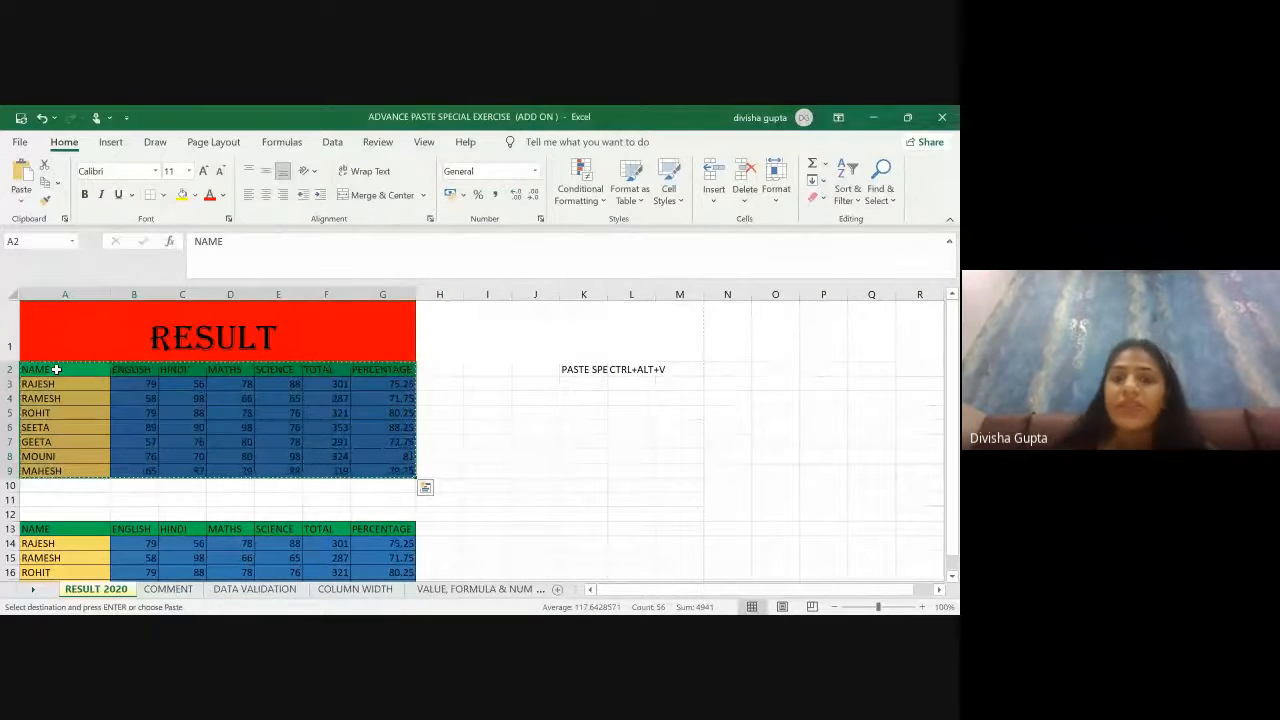
Step: Paste only the formats of the copied marks table at J6 using Paste Special
left_click(518, 429)
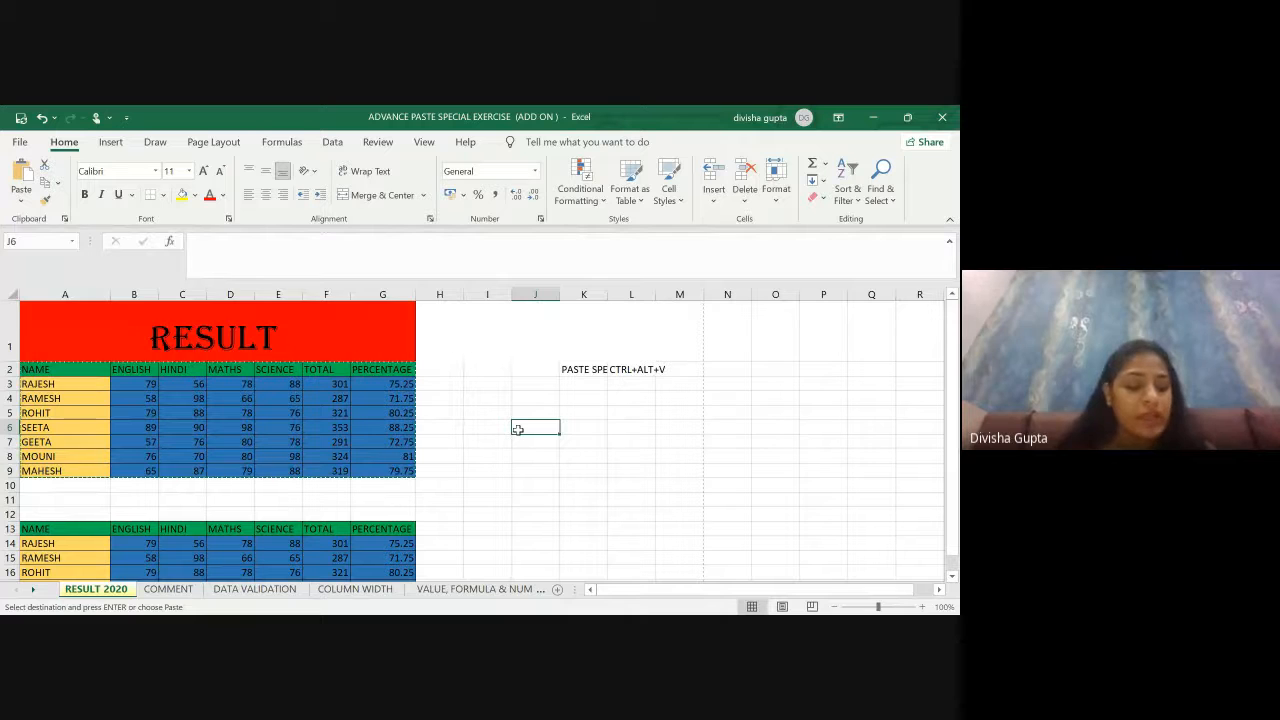
key("ctrl+alt+v")
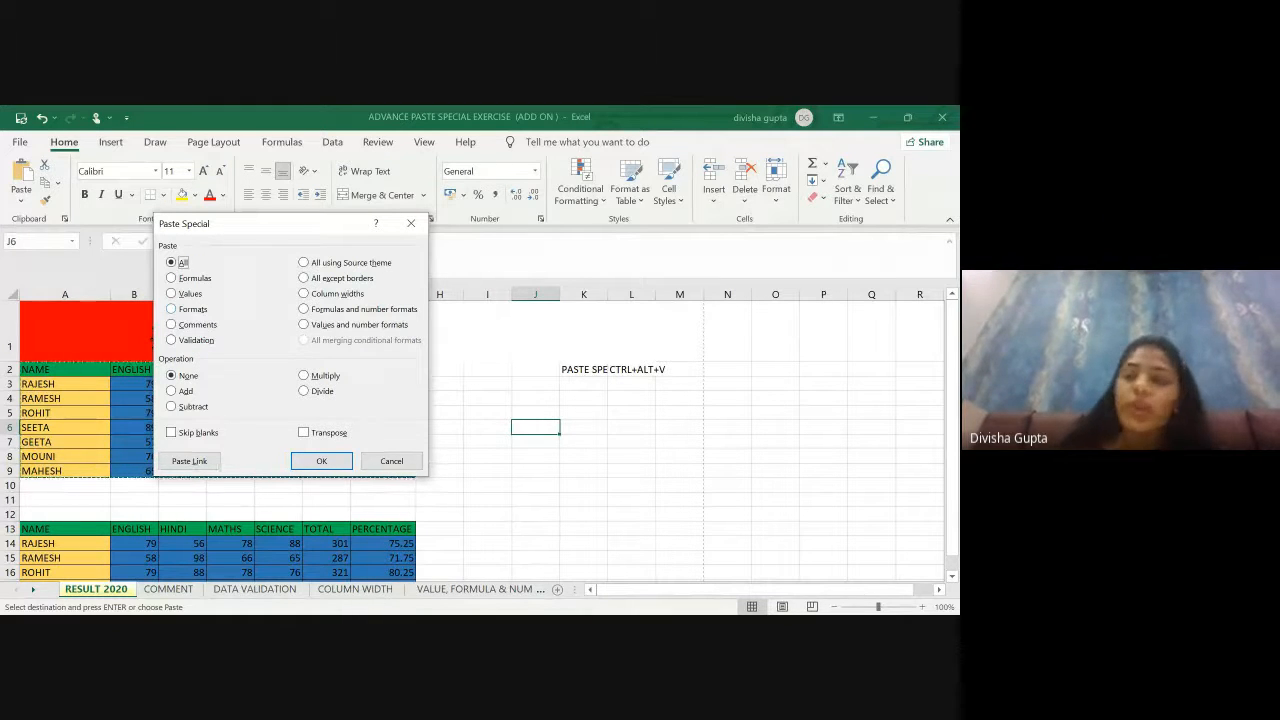
key("alt+t")
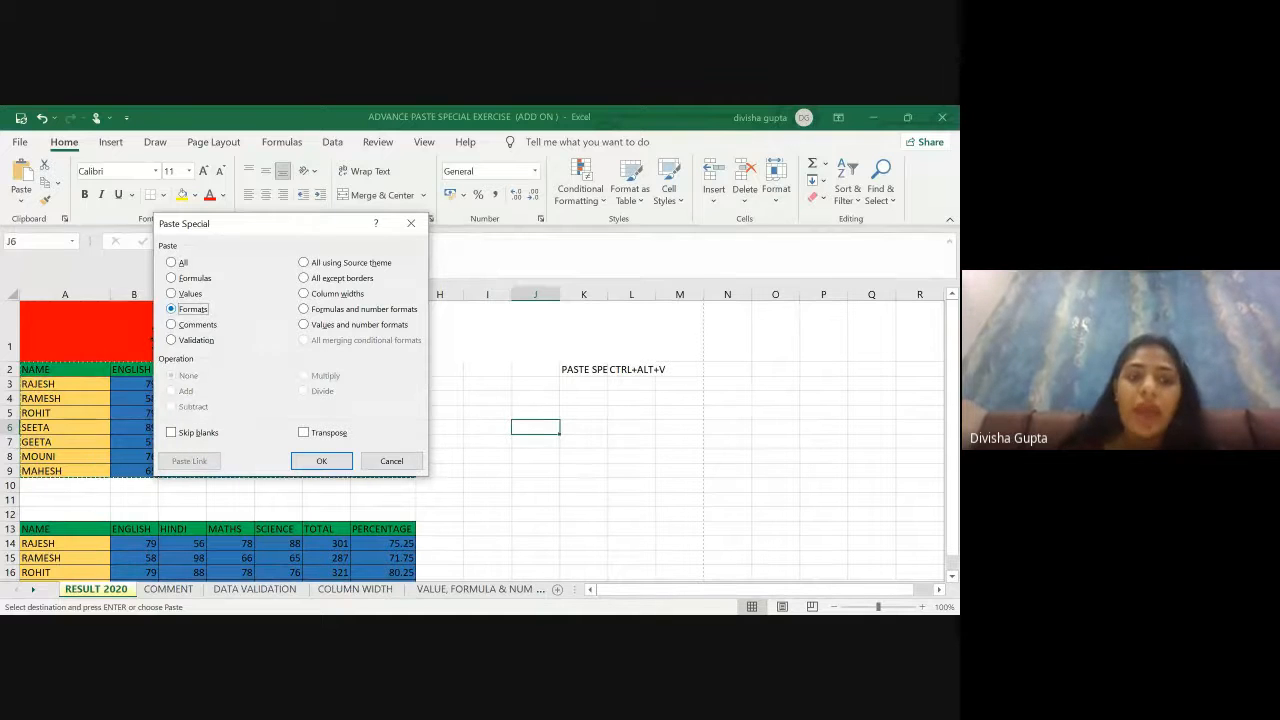
key("Return")
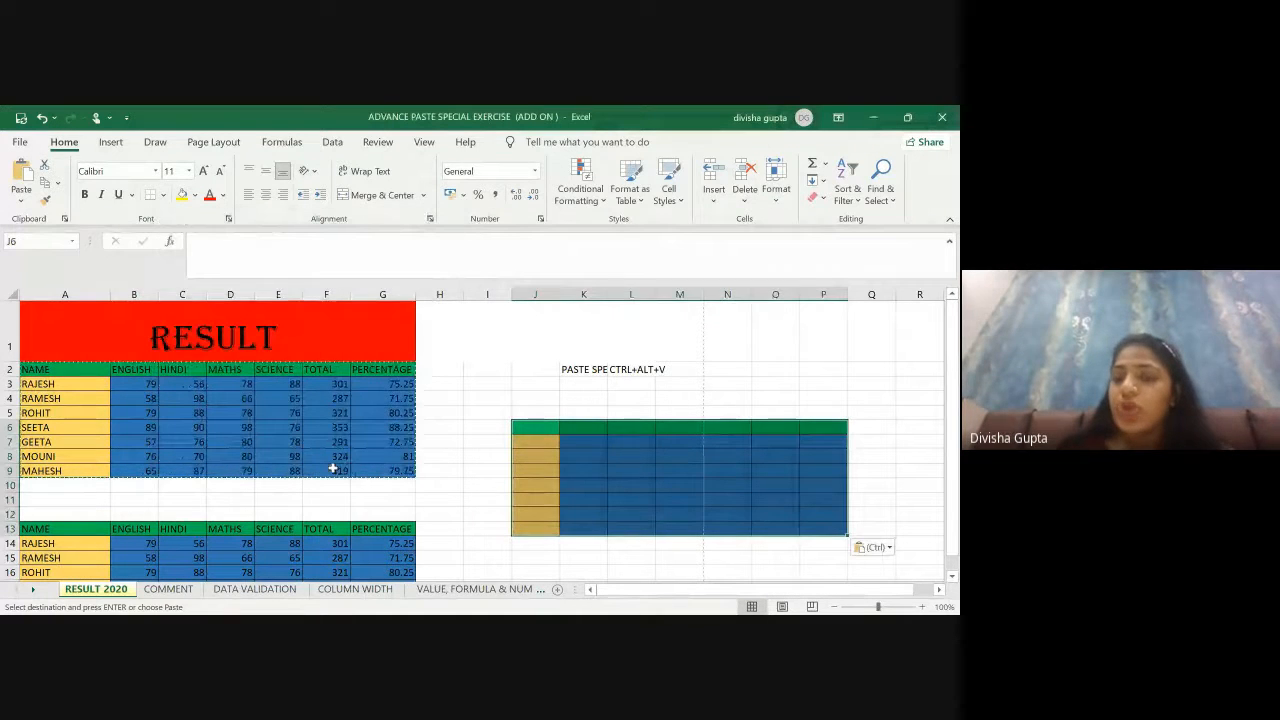
left_click(820, 395)
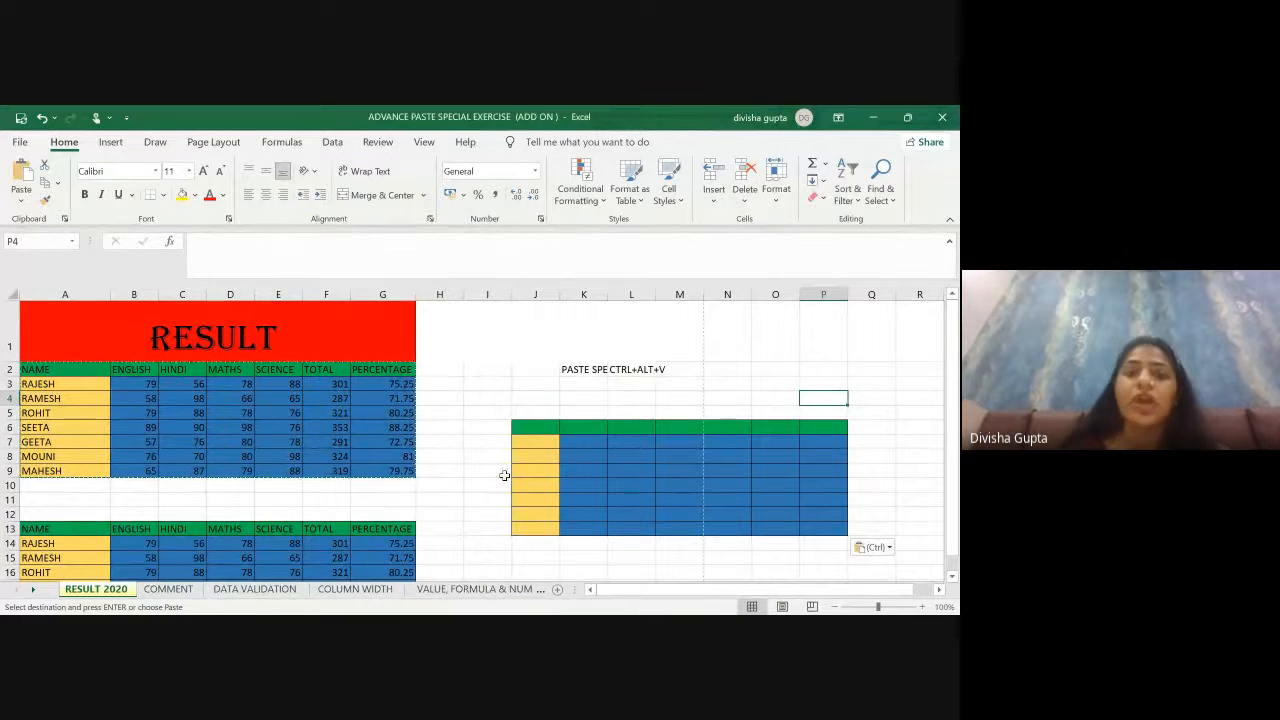
Step: Enter the headings NAME, ENROLL NO. and INIVERSITY in cells J6, K6 and L6 of the empty formatted table
left_click(548, 432)
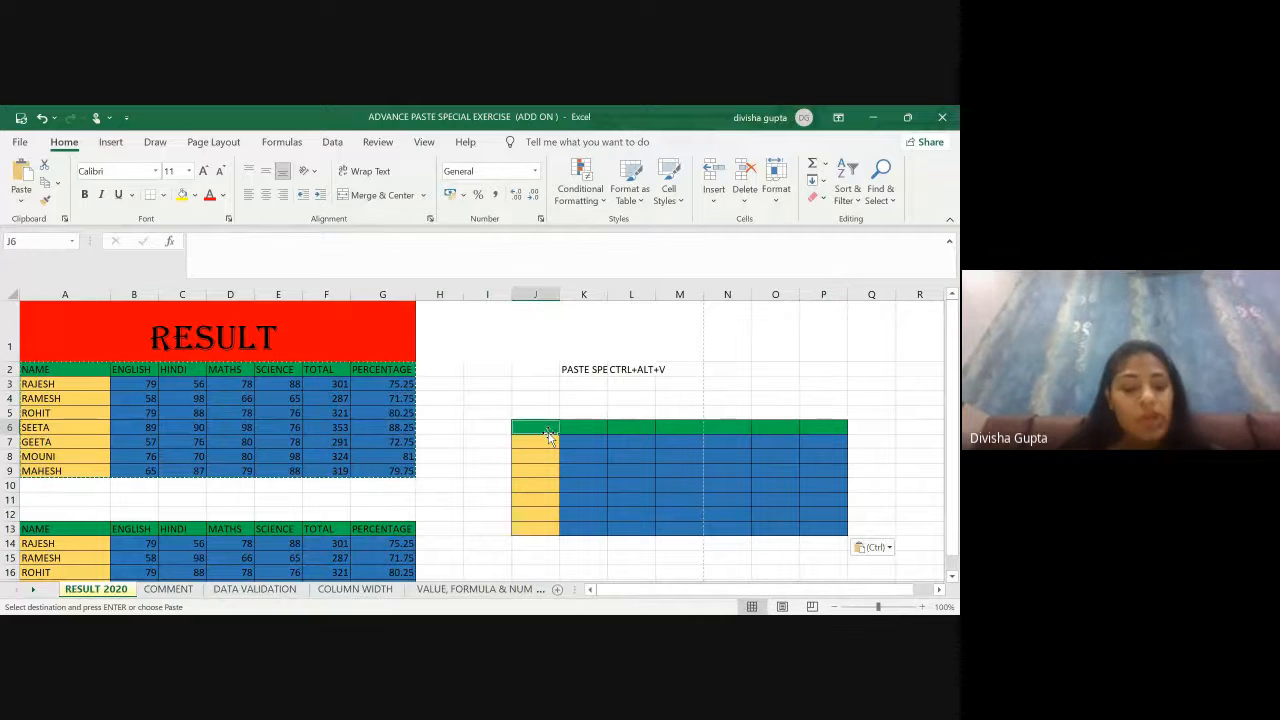
type("NAEM")
key("ctrl+Return")
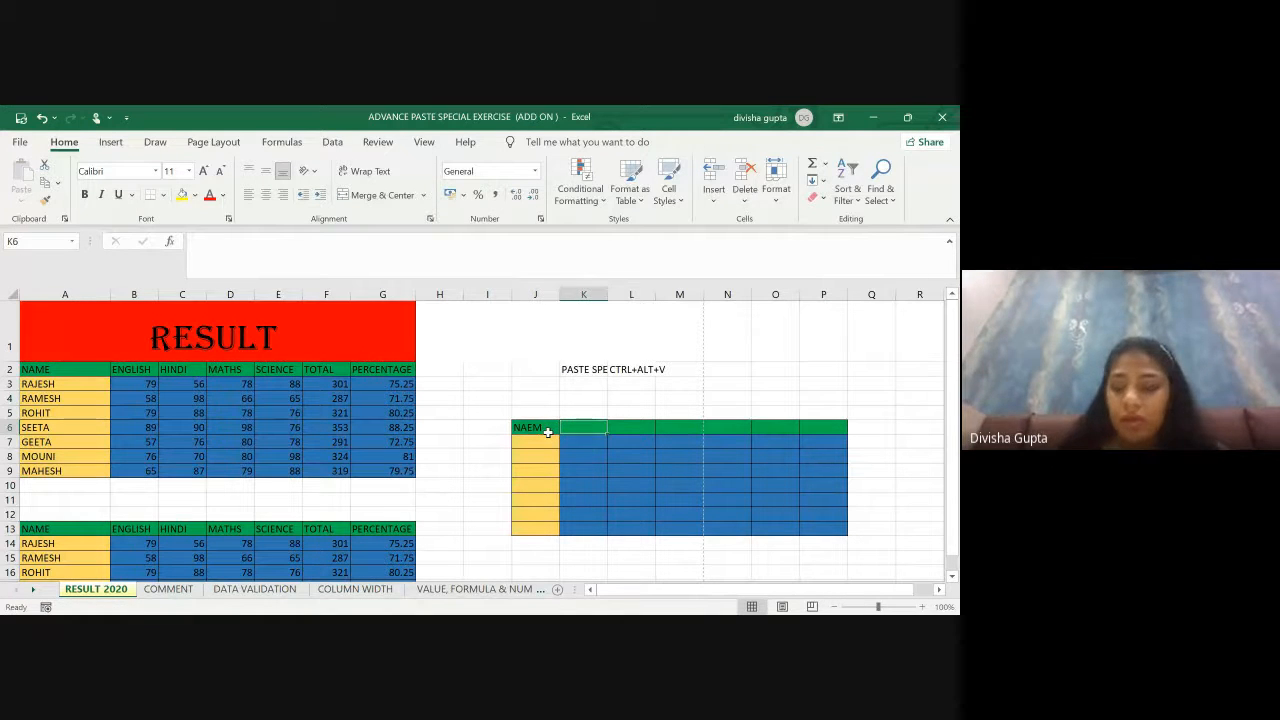
type("NAME")
key("Tab")
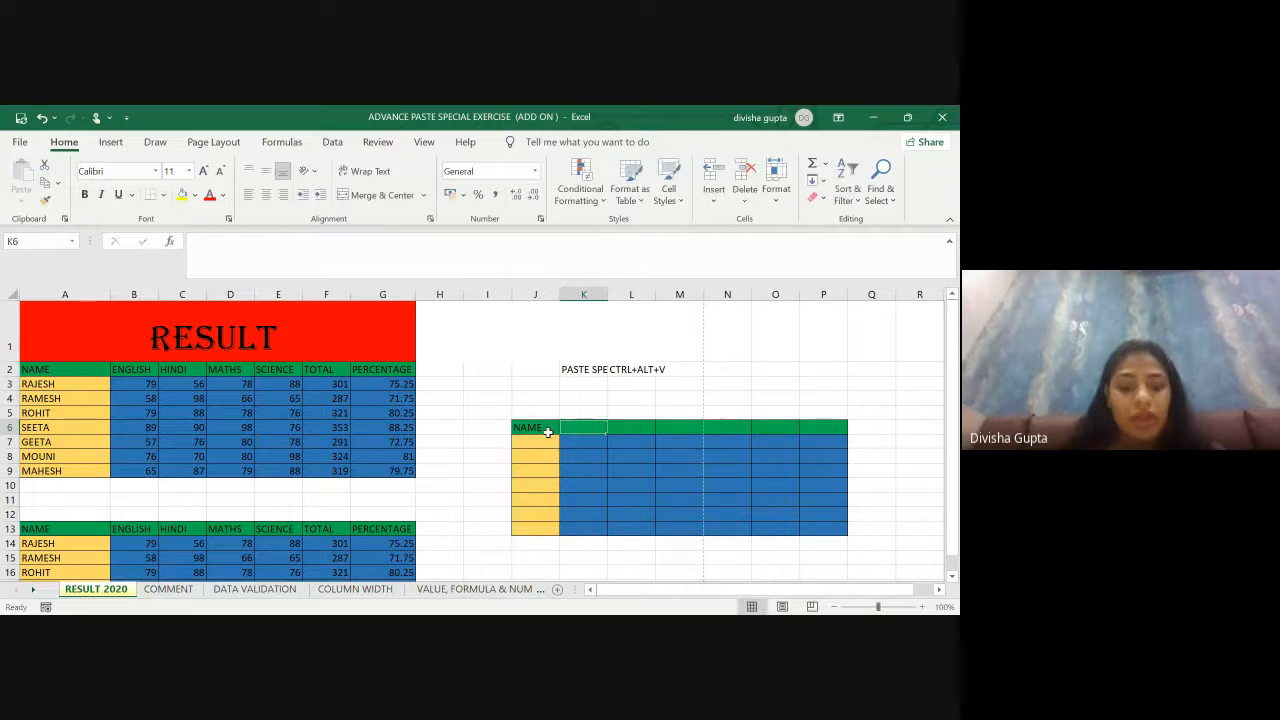
type("ENROLL")
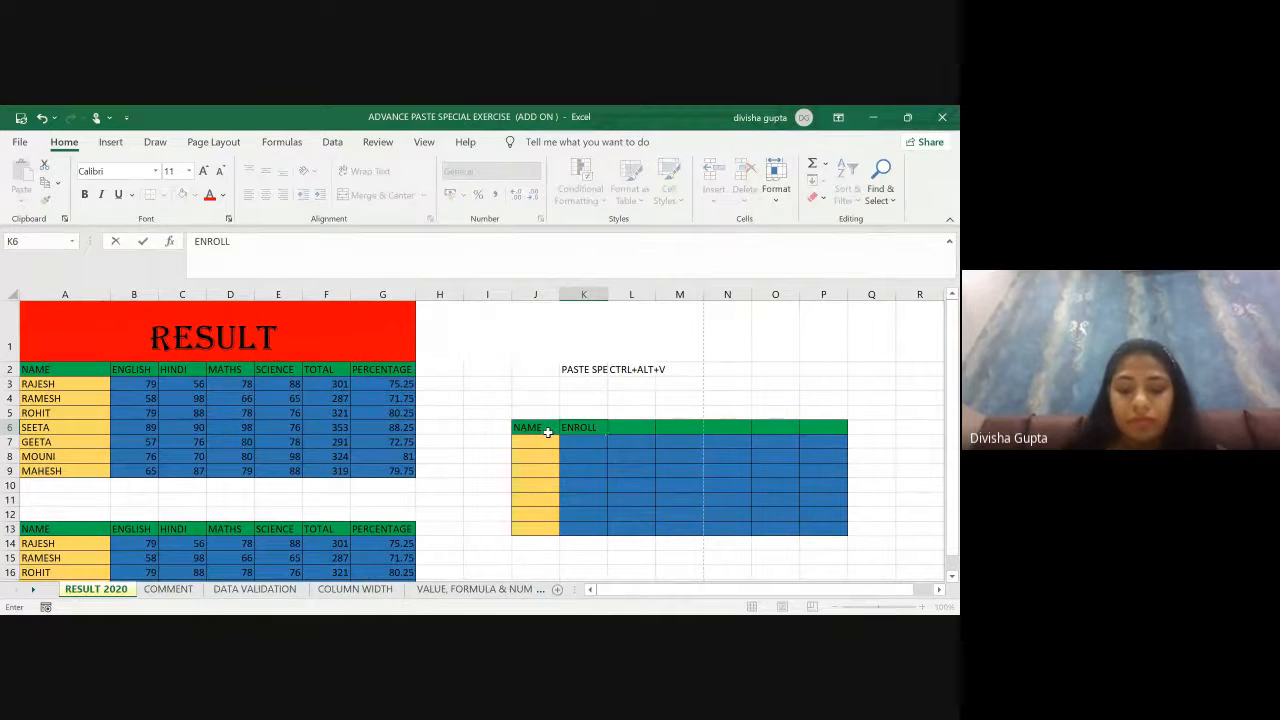
type(" NO.")
key("Tab")
type("I")
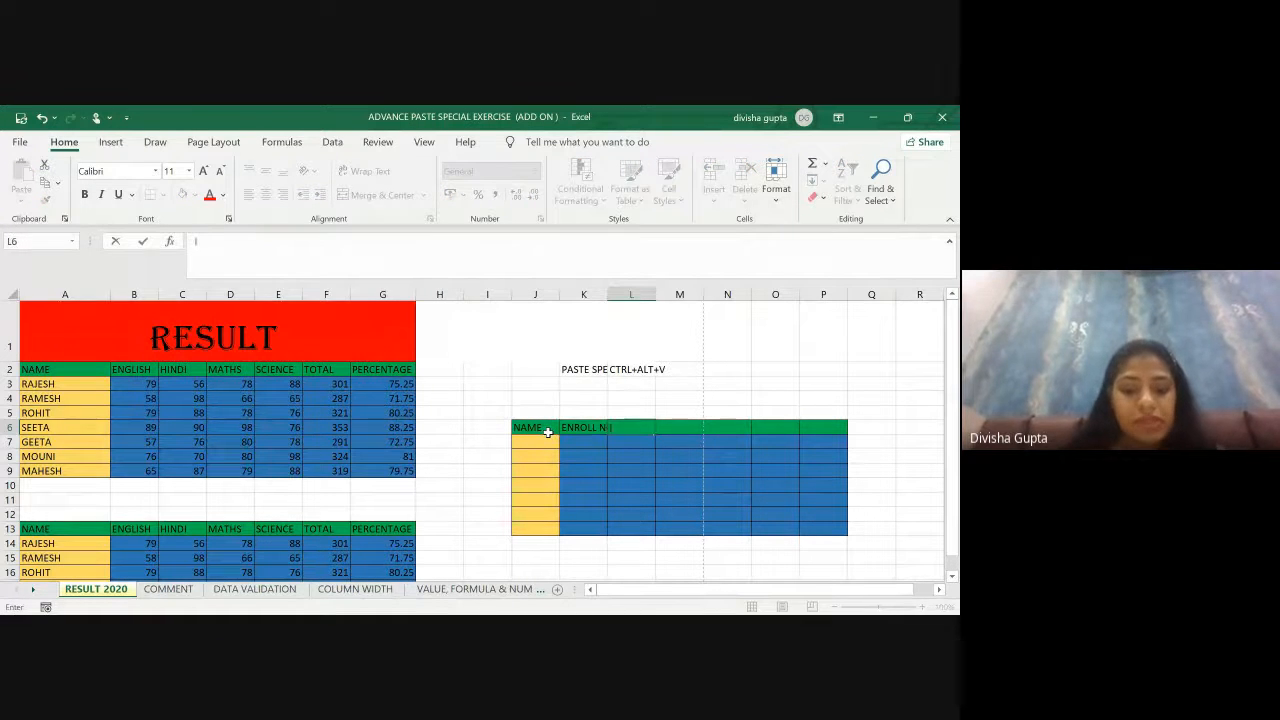
type("NIVERSITY")
key("Tab")
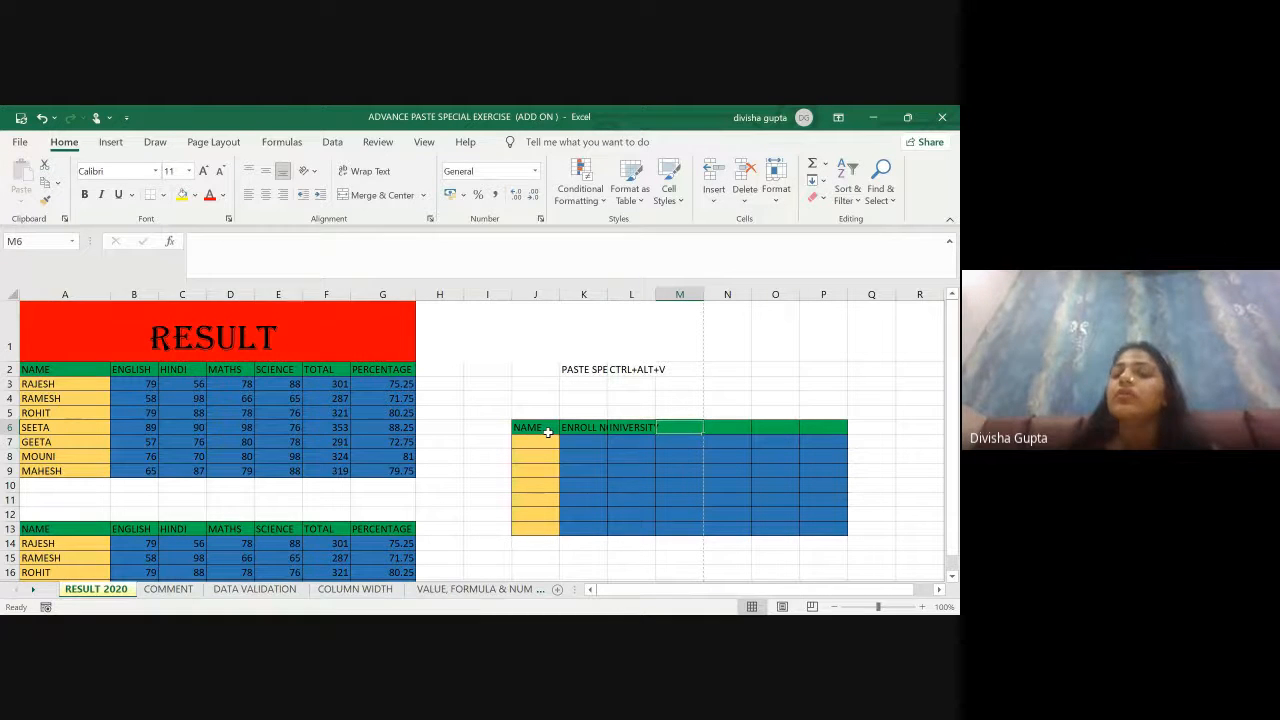
scroll(548, 432, "right", 5)
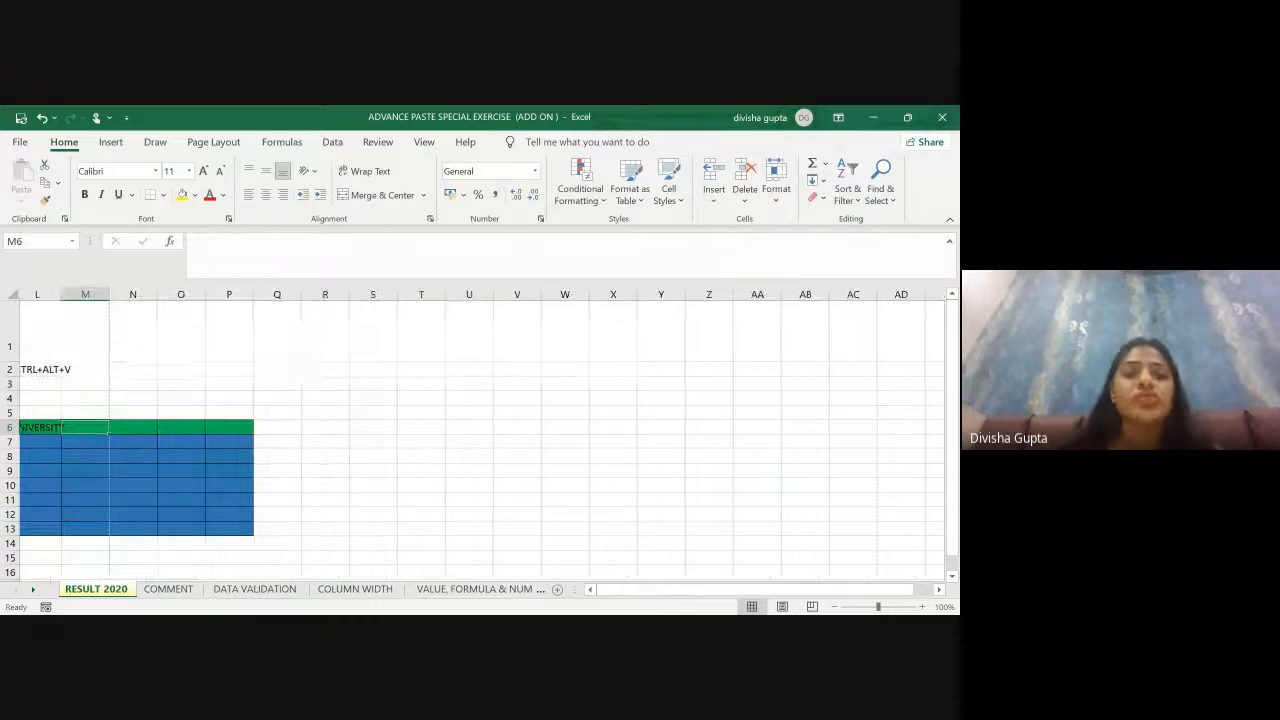
scroll(548, 432, "left", 5)
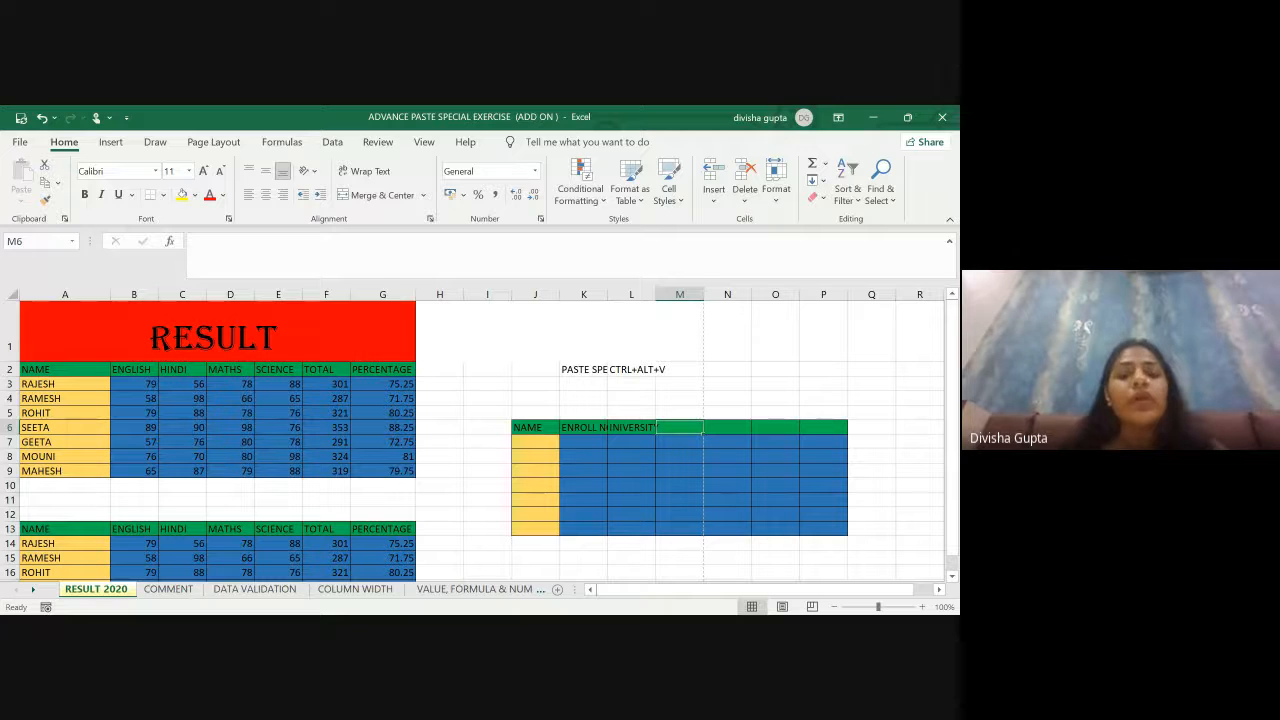
key("alt+Tab")
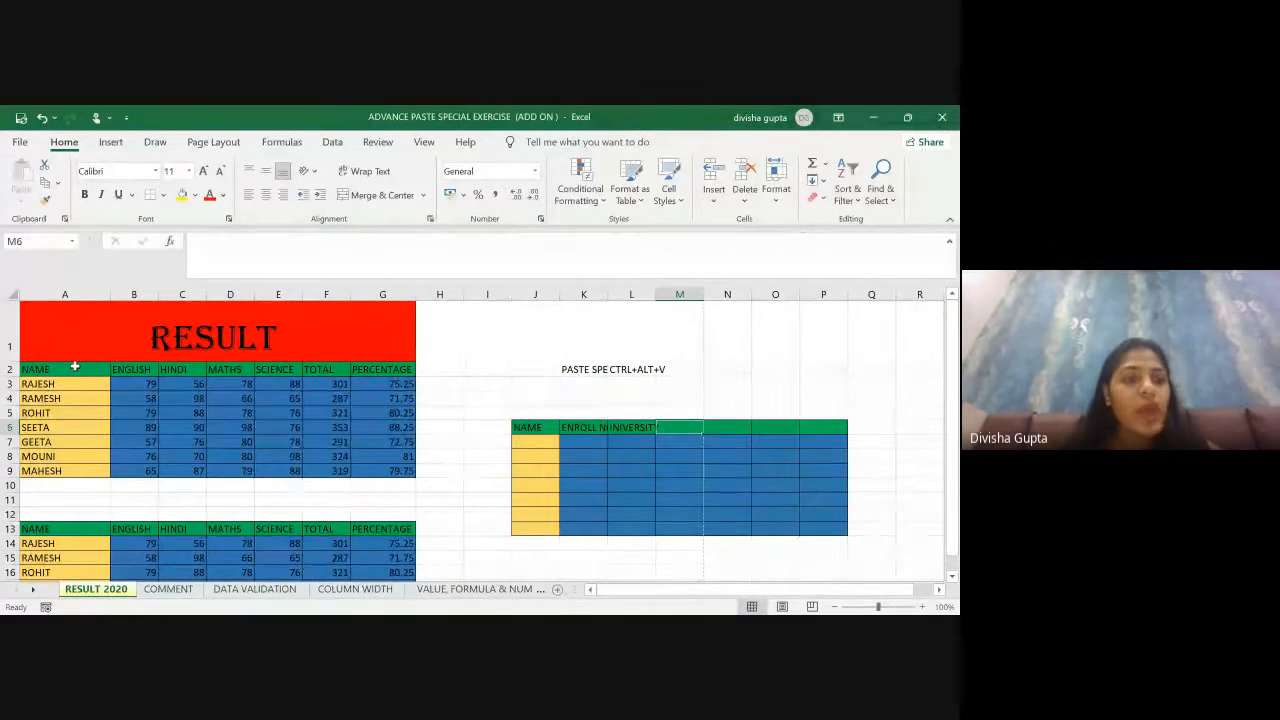
Step: Select the original marks table A2:G9 with its header row and copy it again
left_click_drag(74, 367, 382, 369)
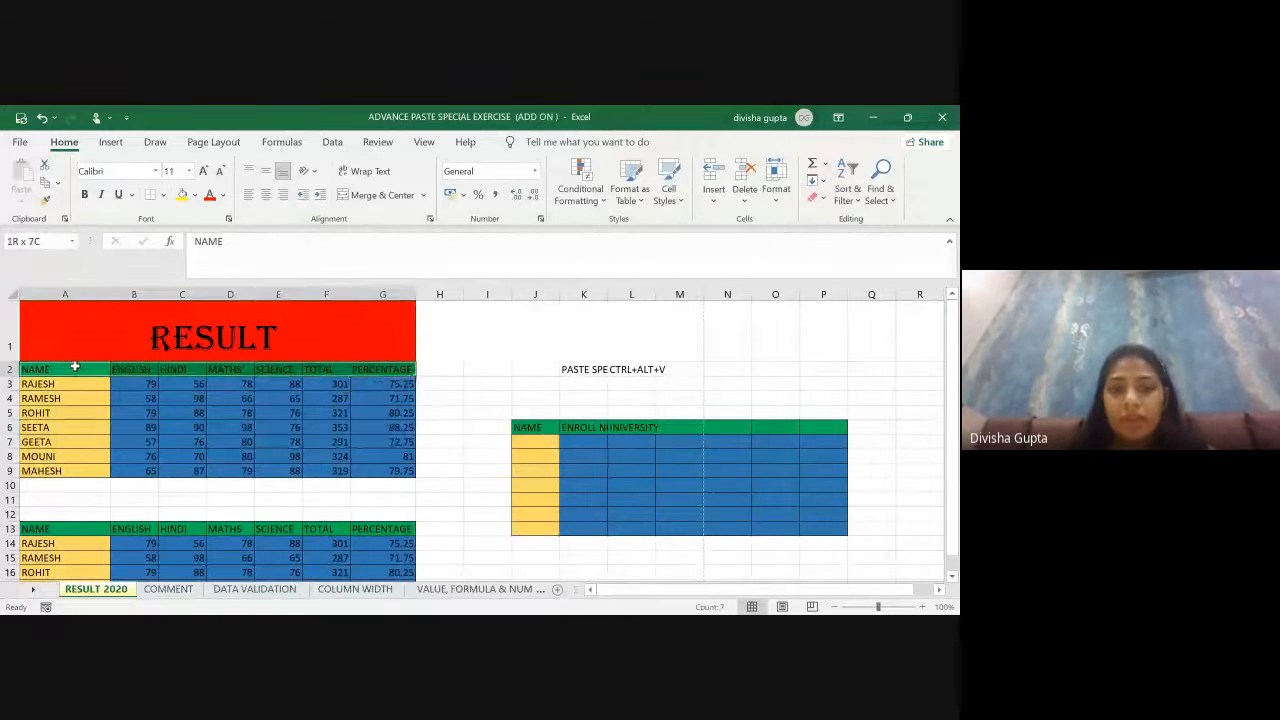
key("shift+Down")
key("shift+Down")
key("shift+Down")
key("shift+Down")
key("shift+Down")
key("shift+Down")
key("shift+Down")
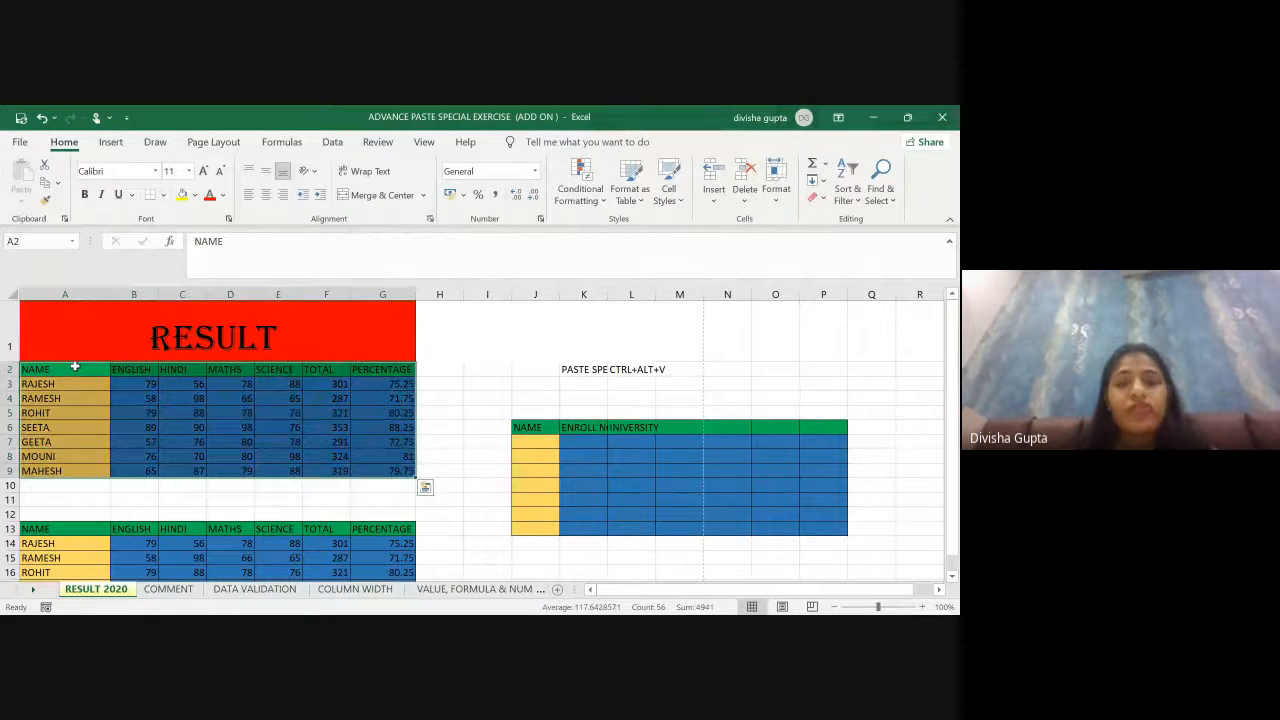
key("ctrl+c")
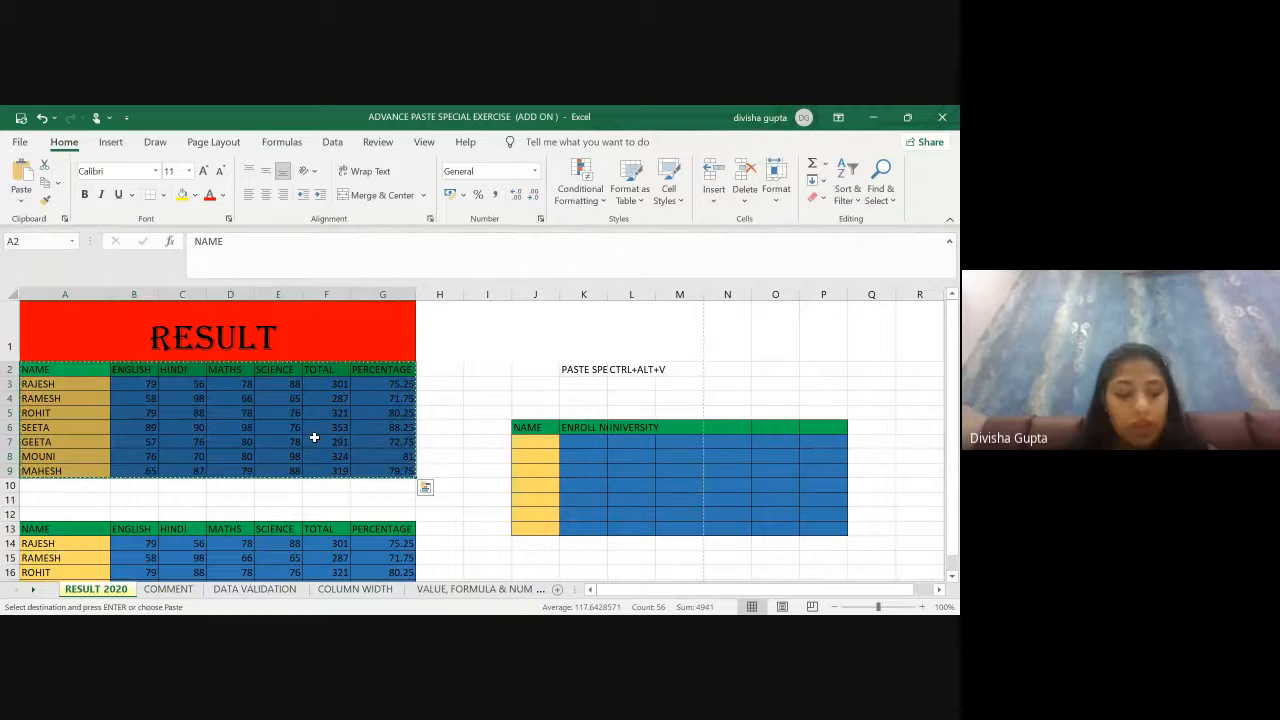
Step: Use Paste Special with the Formats option to create a second blank formatted table starting at K17
scroll(561, 478, "down", 2)
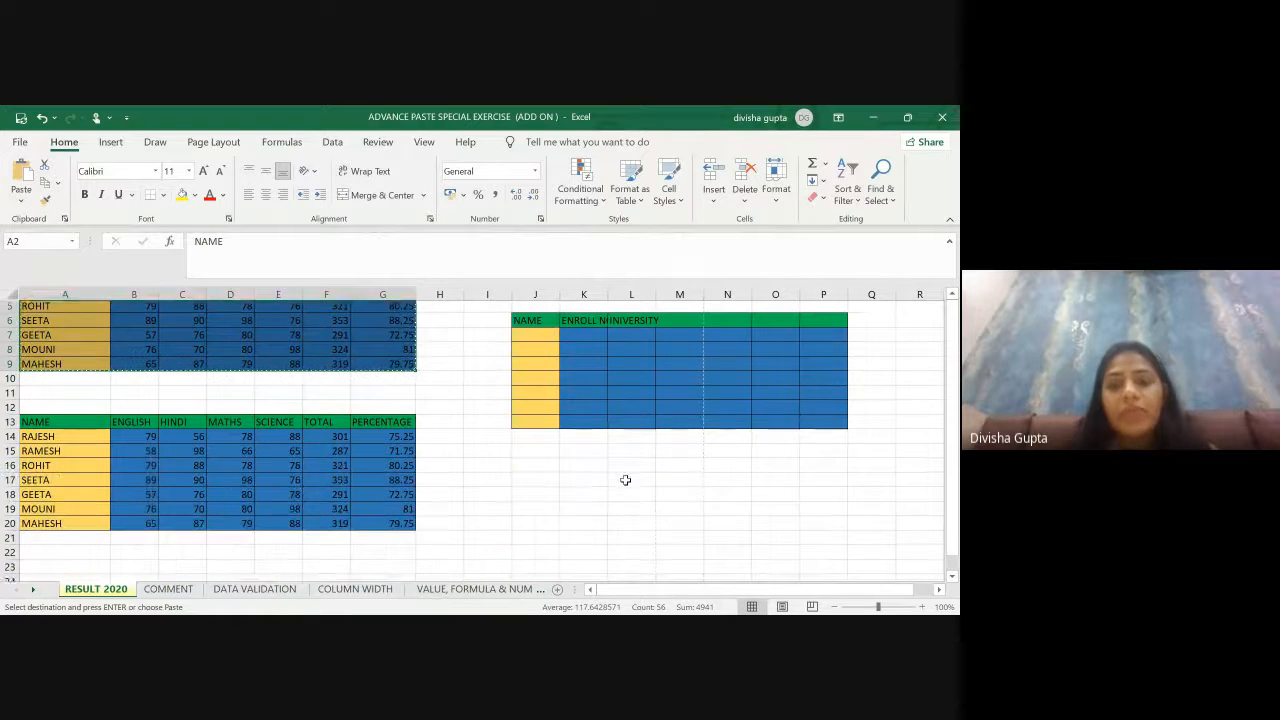
left_click(562, 482)
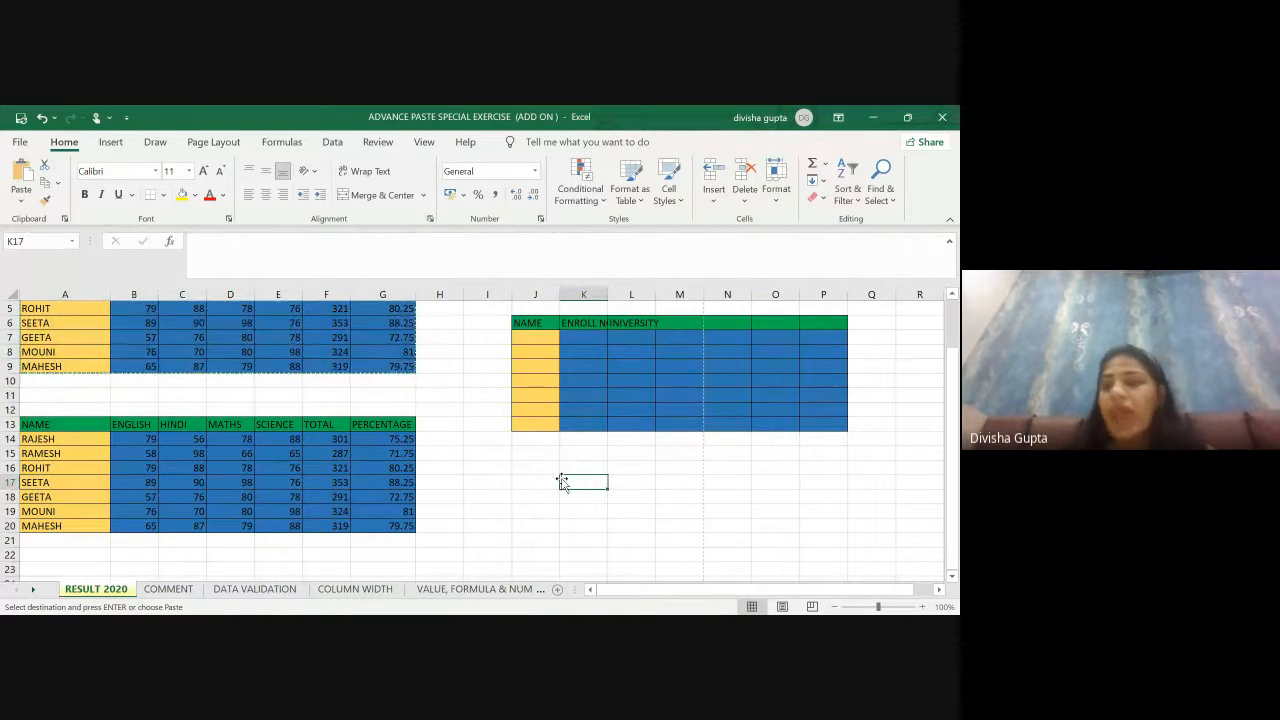
left_click(21, 200)
left_click(60, 382)
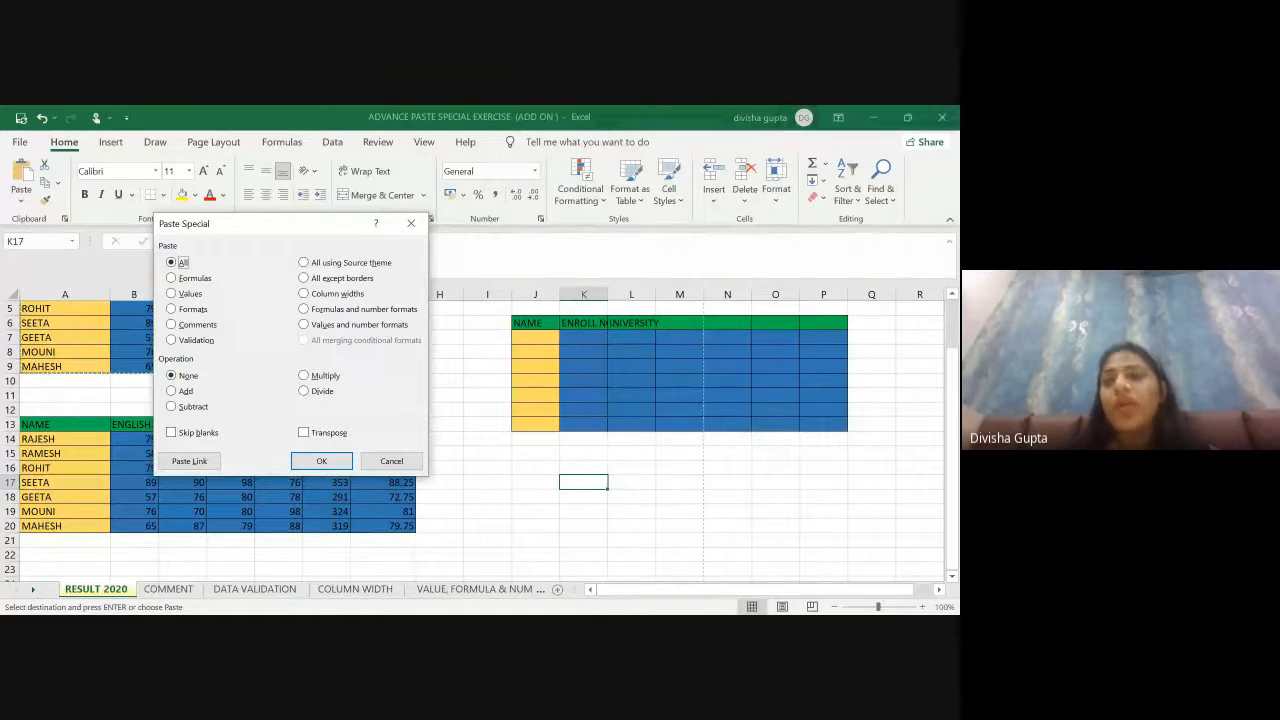
left_click(192, 309)
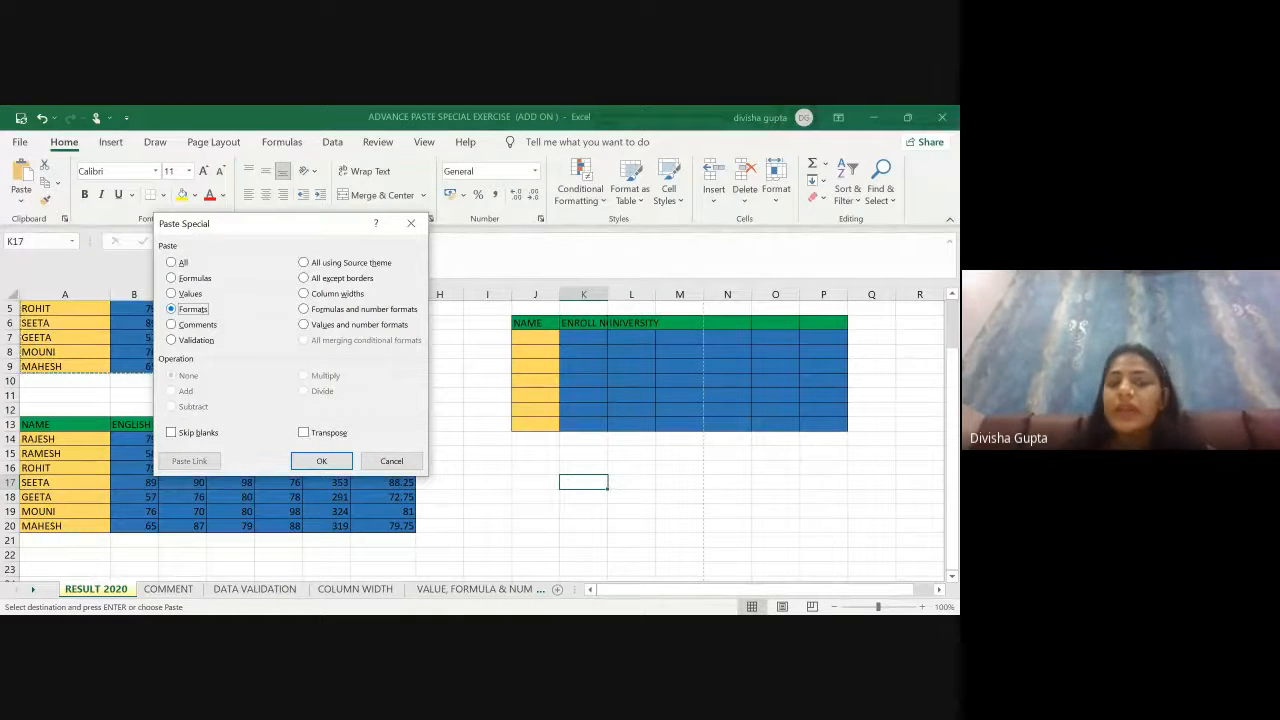
left_click(320, 461)
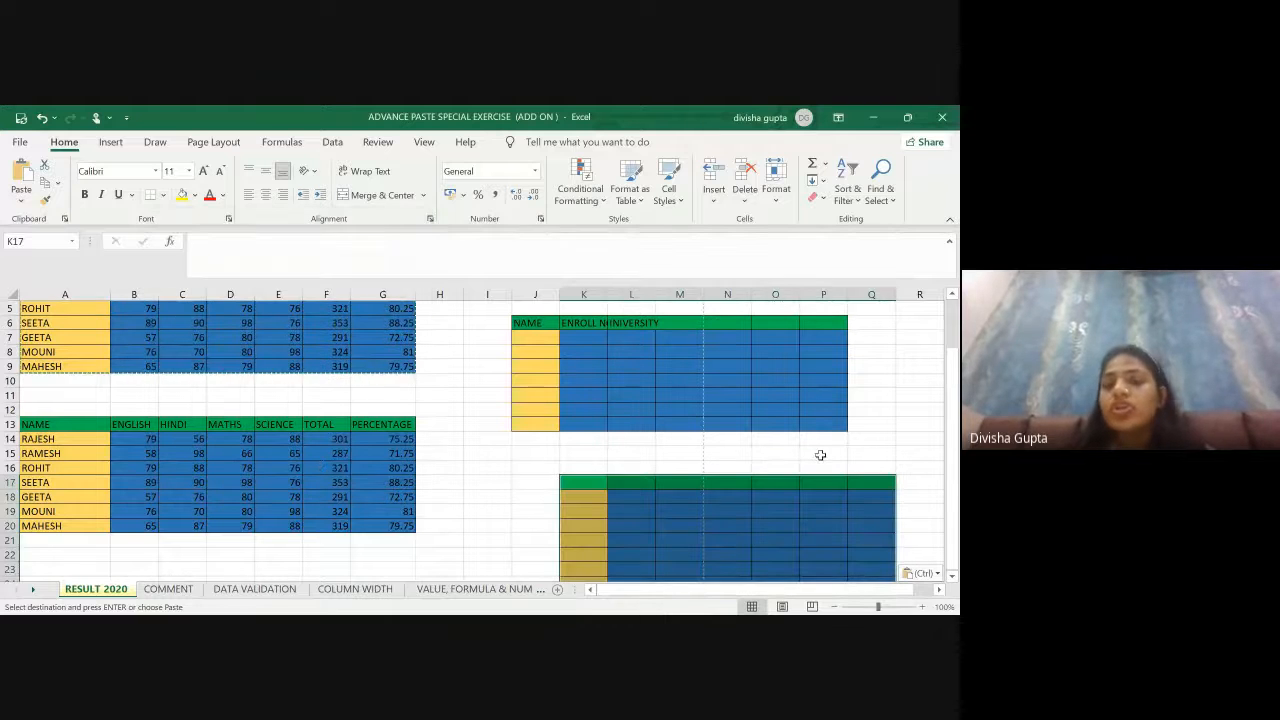
left_click(523, 513)
scroll(522, 480, "down", 4)
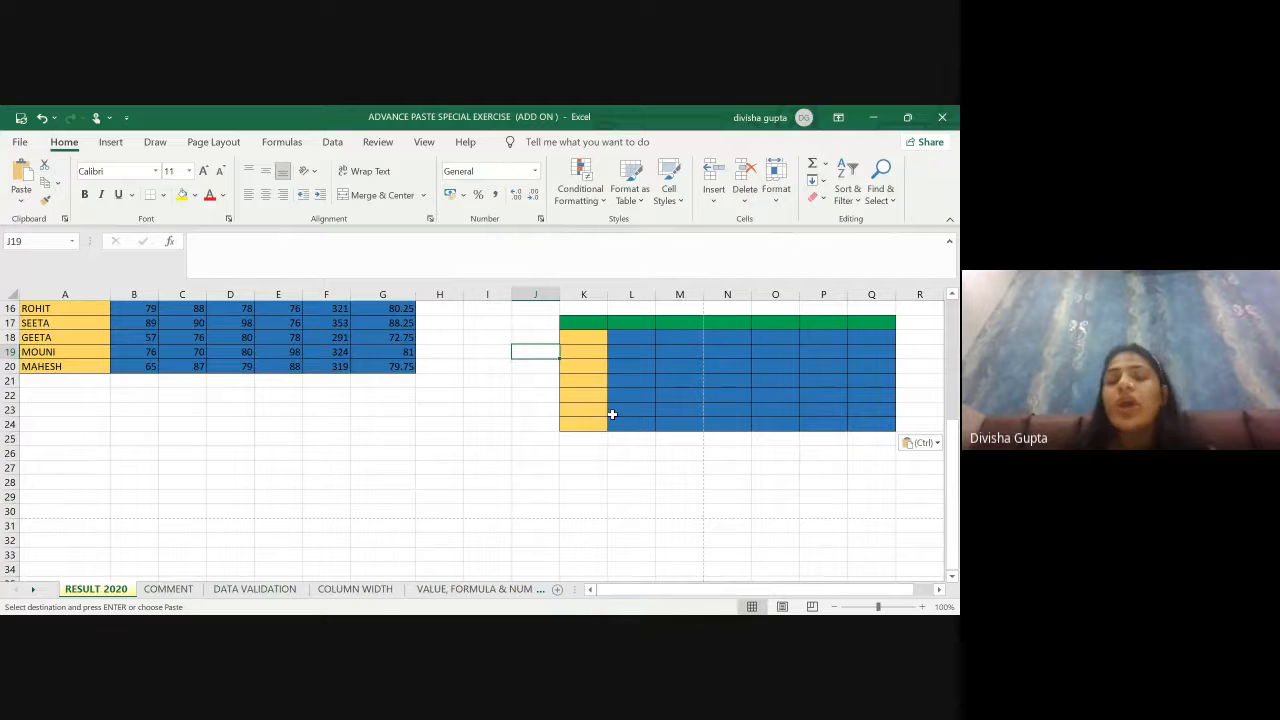
key("Escape")
scroll(598, 413, "up", 5)
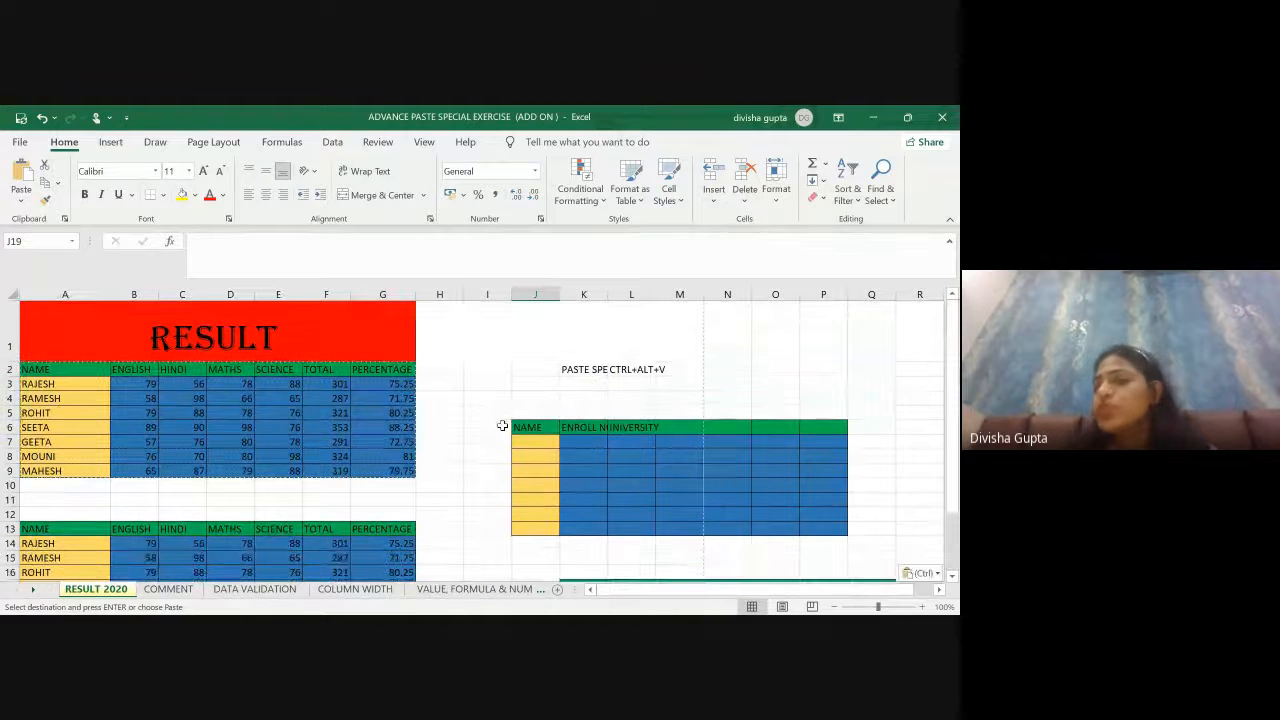
scroll(614, 411, "down", 2)
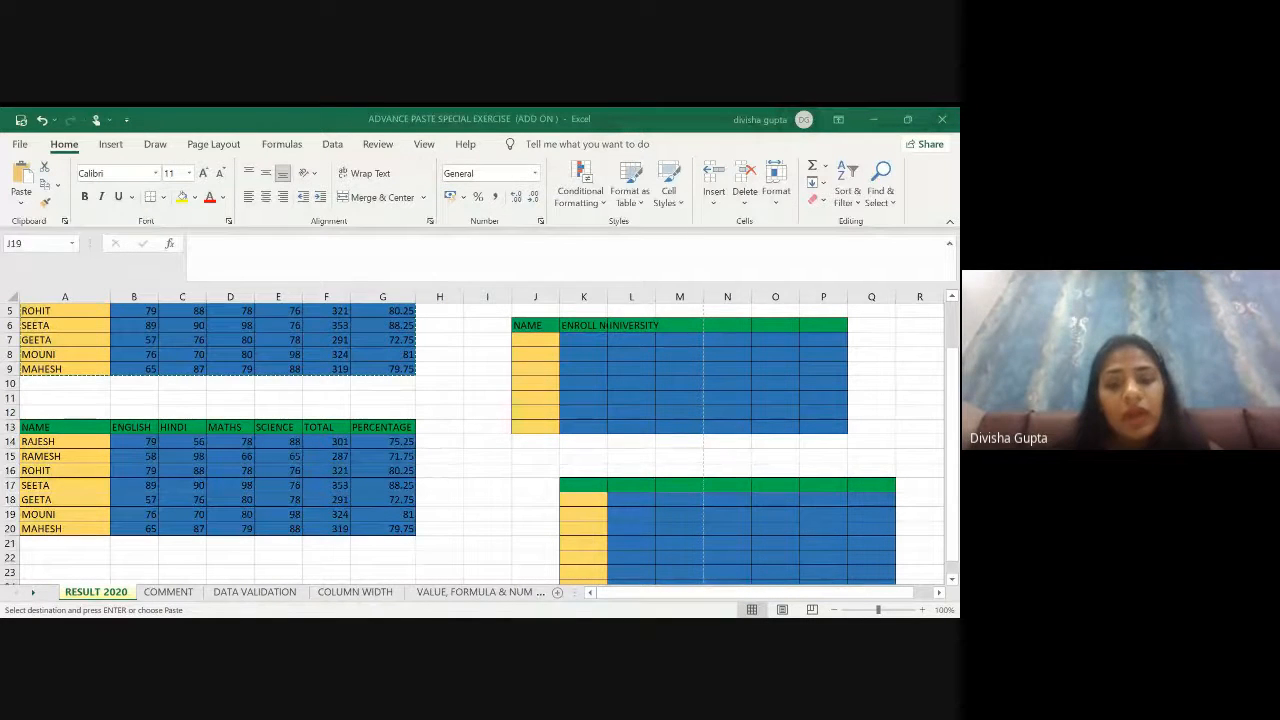
key("alt+Tab")
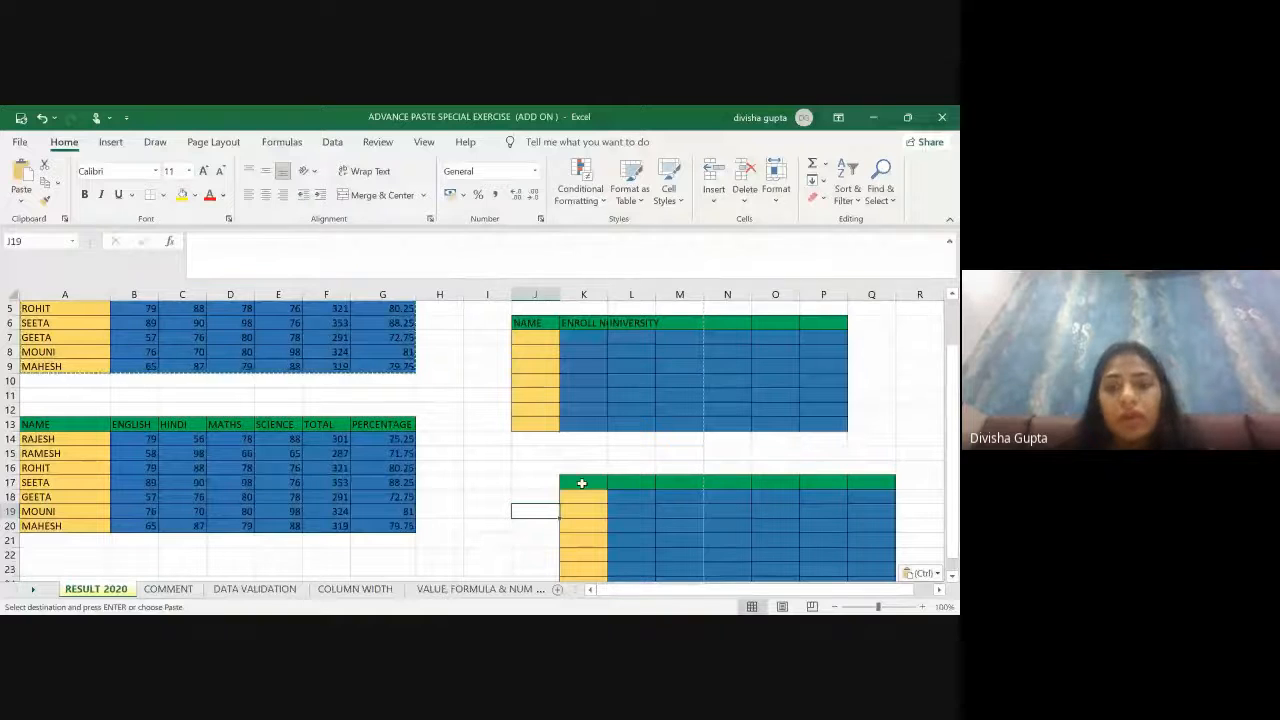
Step: Undo the formats pasted at K17, the headings entered in row 6, and the formats pasted at J6
left_click_drag(581, 483, 827, 562)
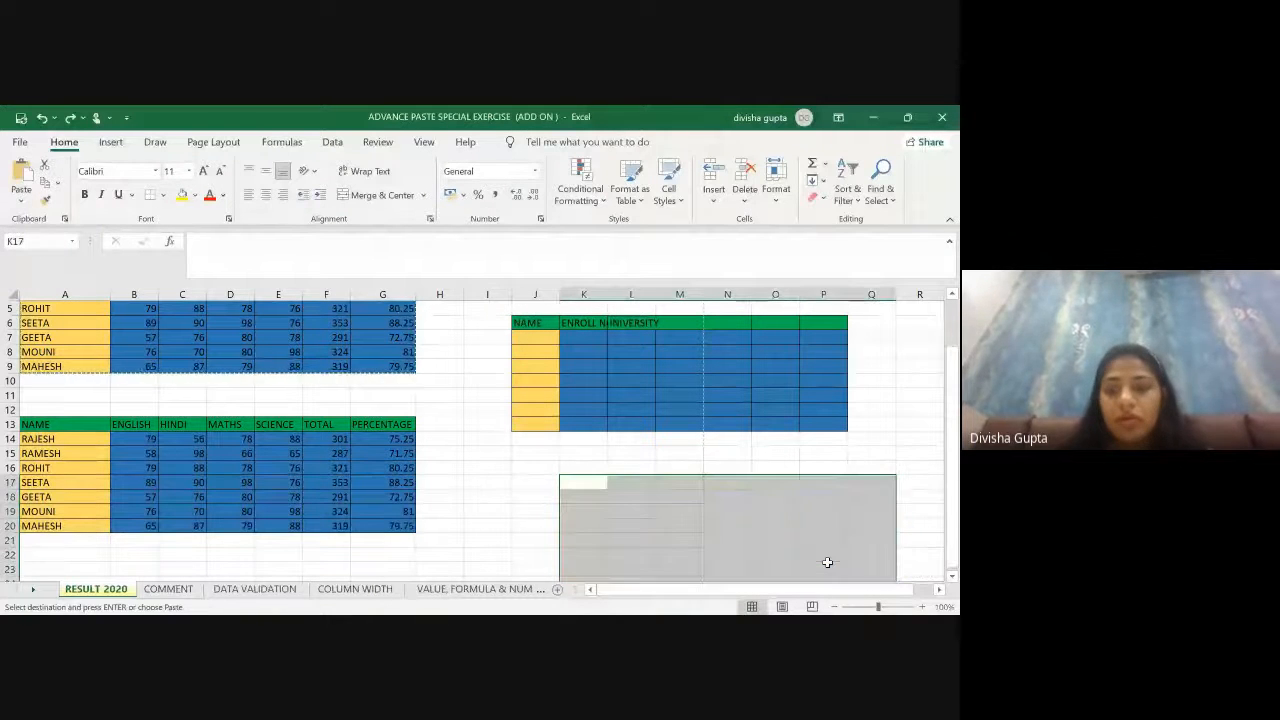
key("ctrl+z")
key("ctrl+z")
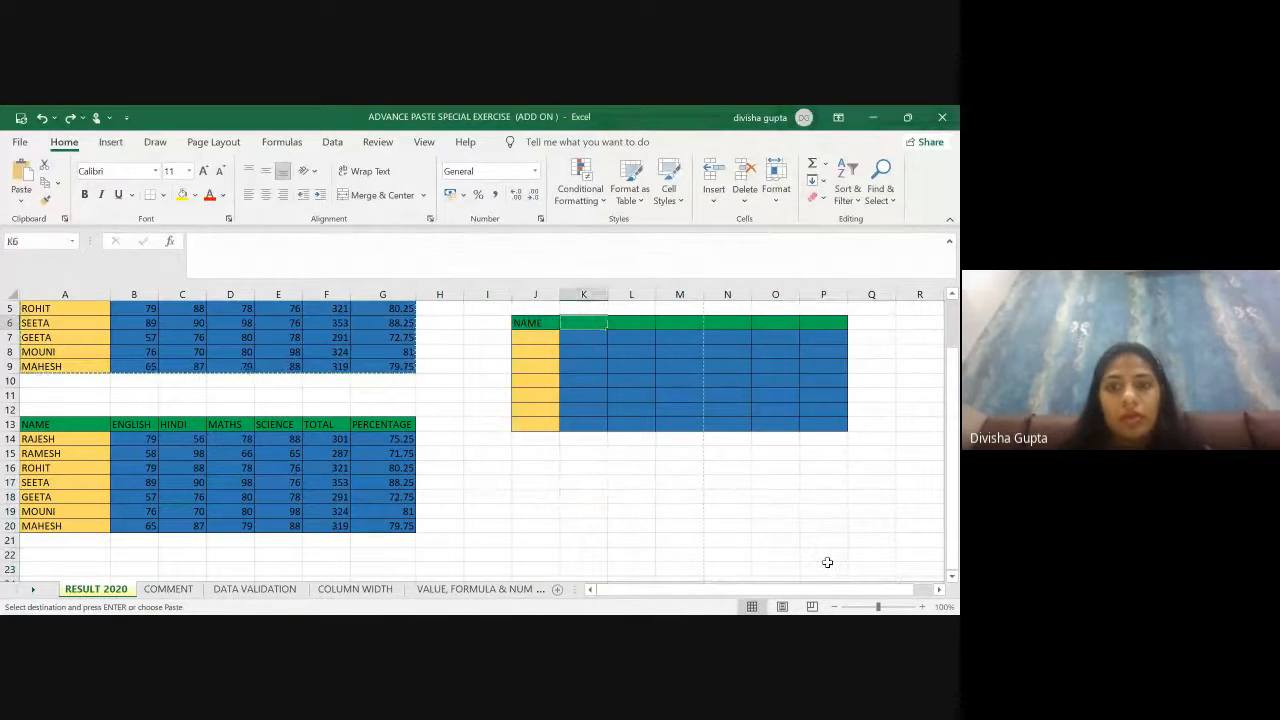
key("ctrl+z")
key("ctrl+z")
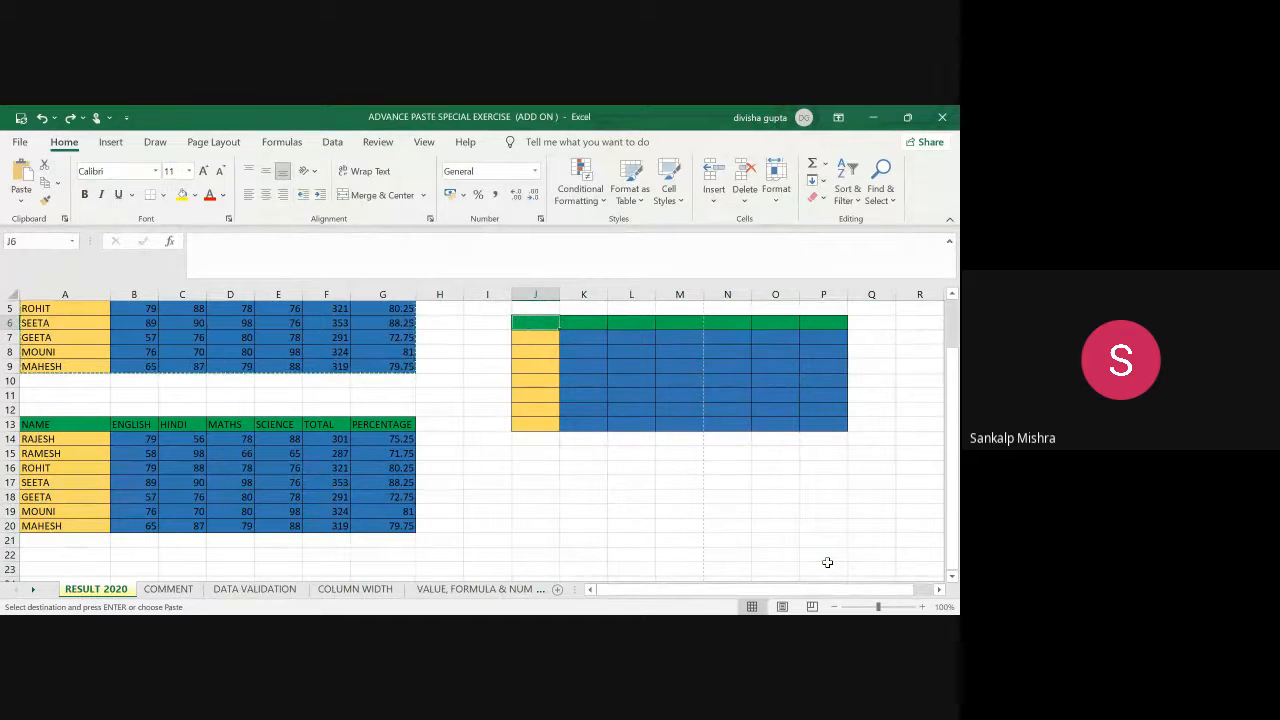
key("ctrl+z")
left_click(695, 517)
scroll(696, 519, "up", 2)
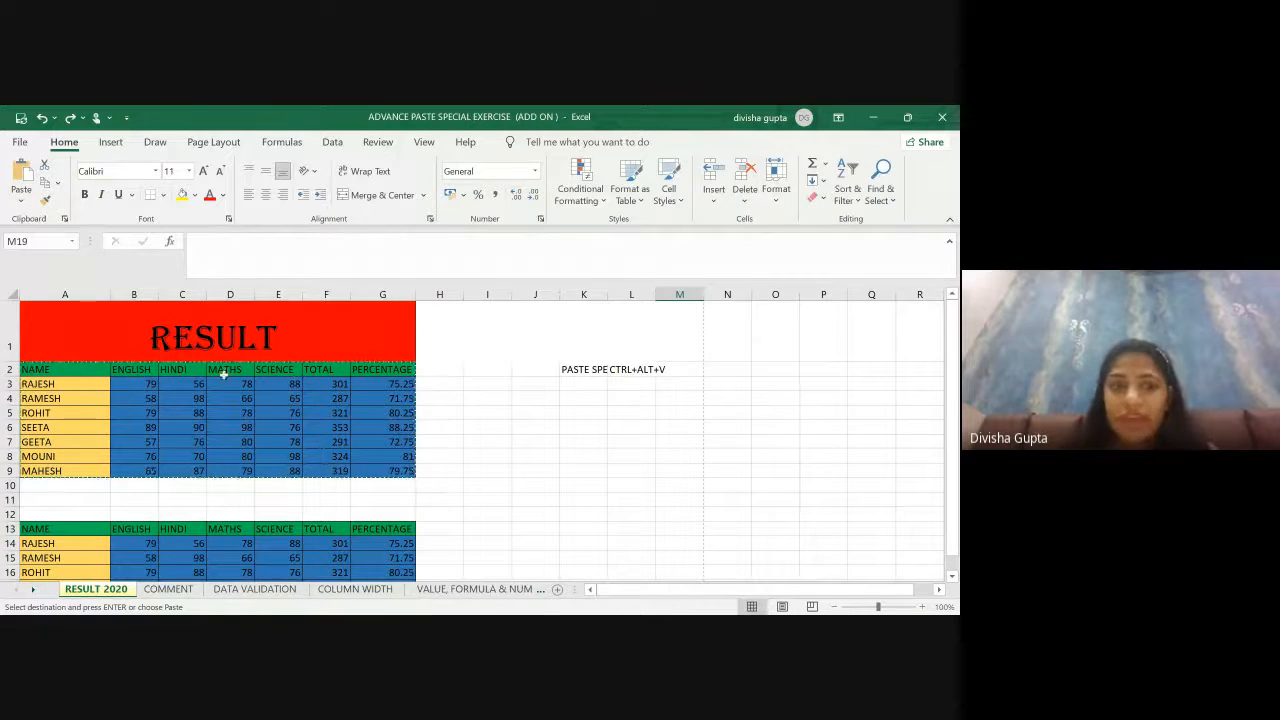
Step: Copy the marks table A2:G9 and paste only its values starting at K5 using Paste Special with the Values option
left_click_drag(48, 369, 382, 412)
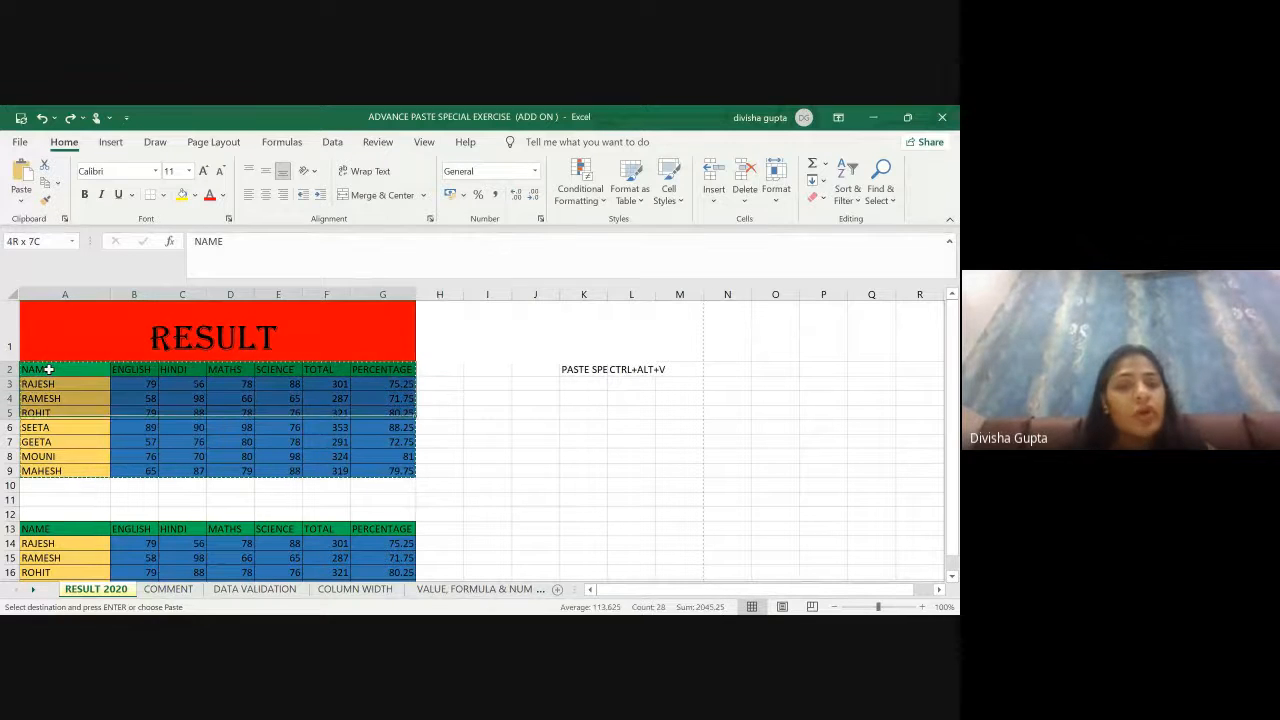
key("ctrl+v")
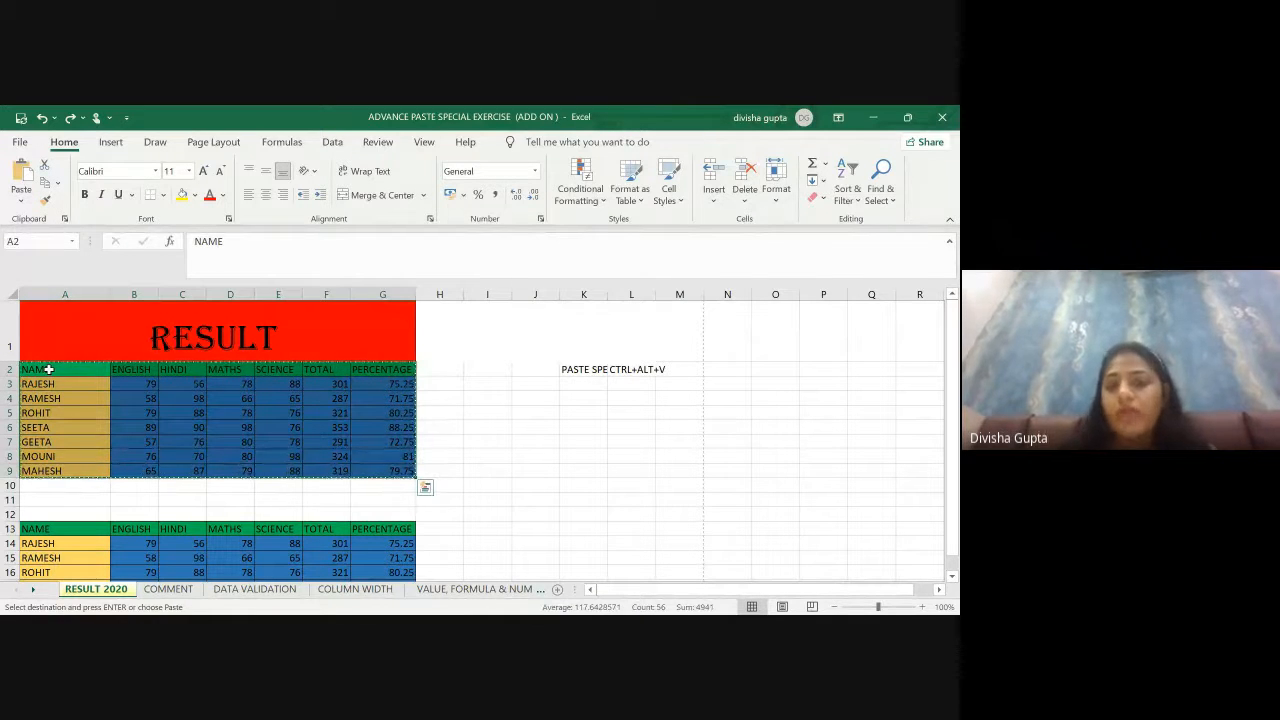
left_click(596, 414)
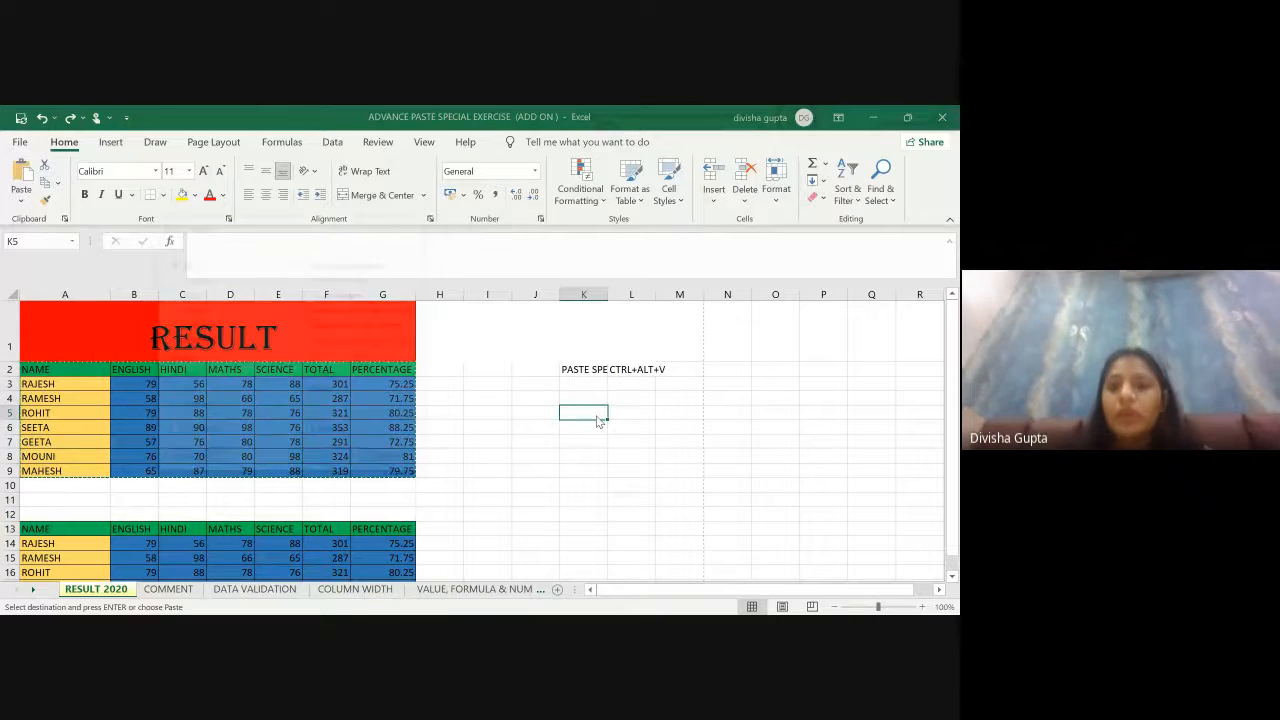
key("ctrl+alt+v")
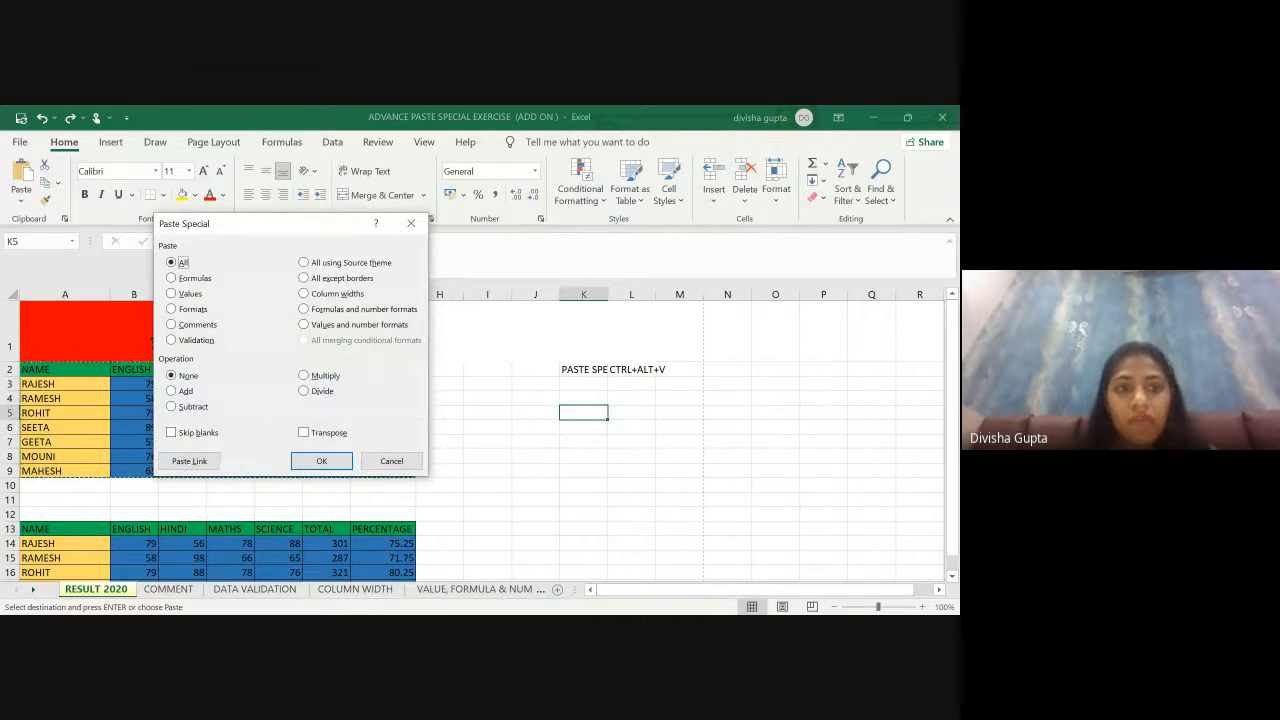
left_click(172, 294)
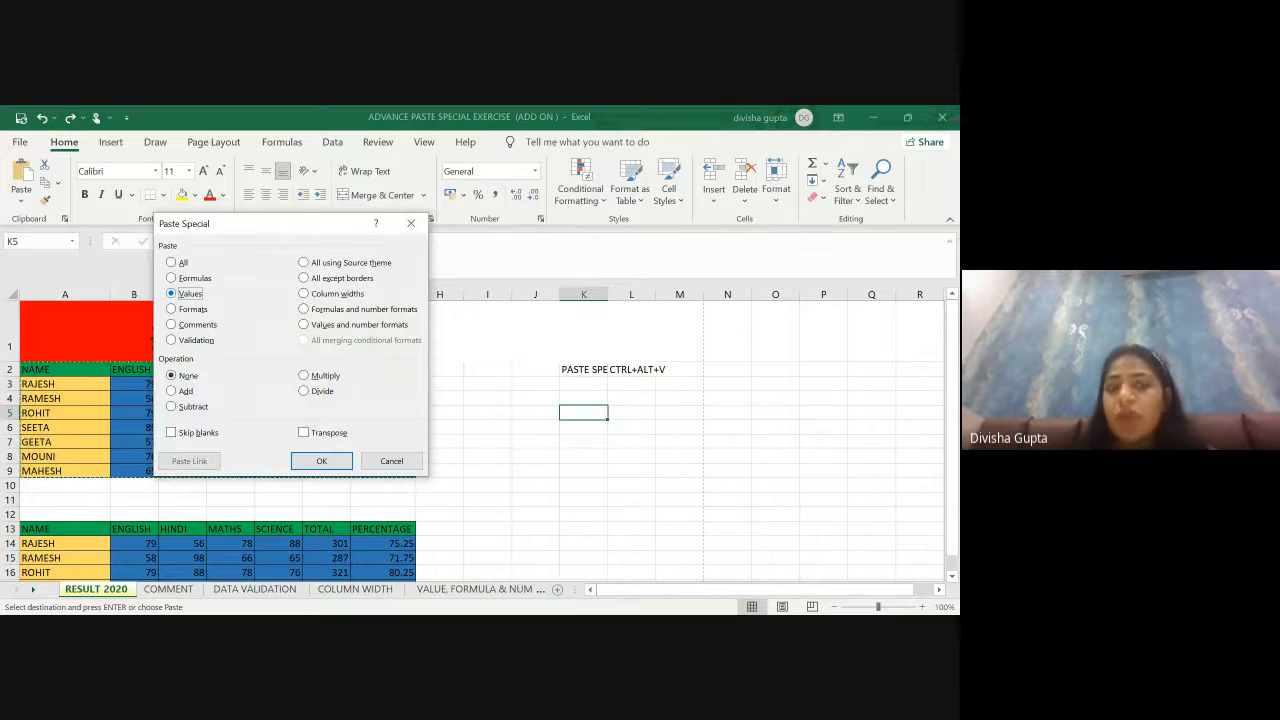
left_click(321, 461)
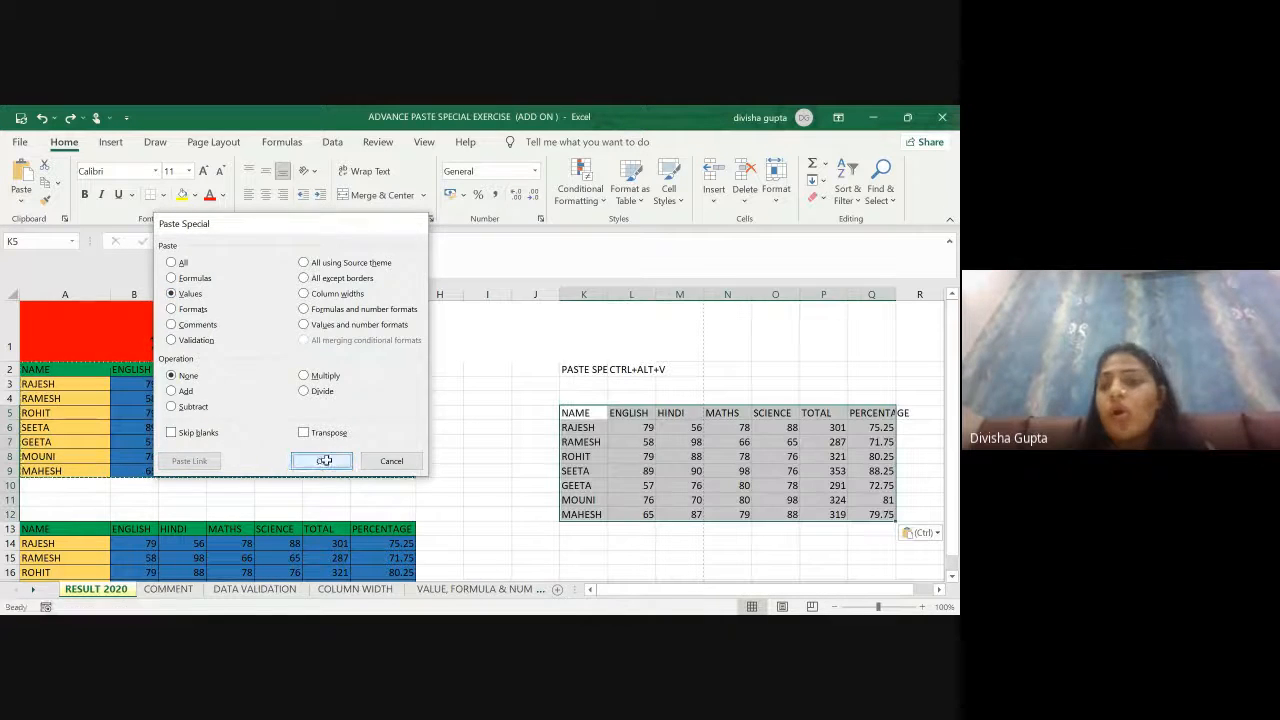
left_click(638, 544)
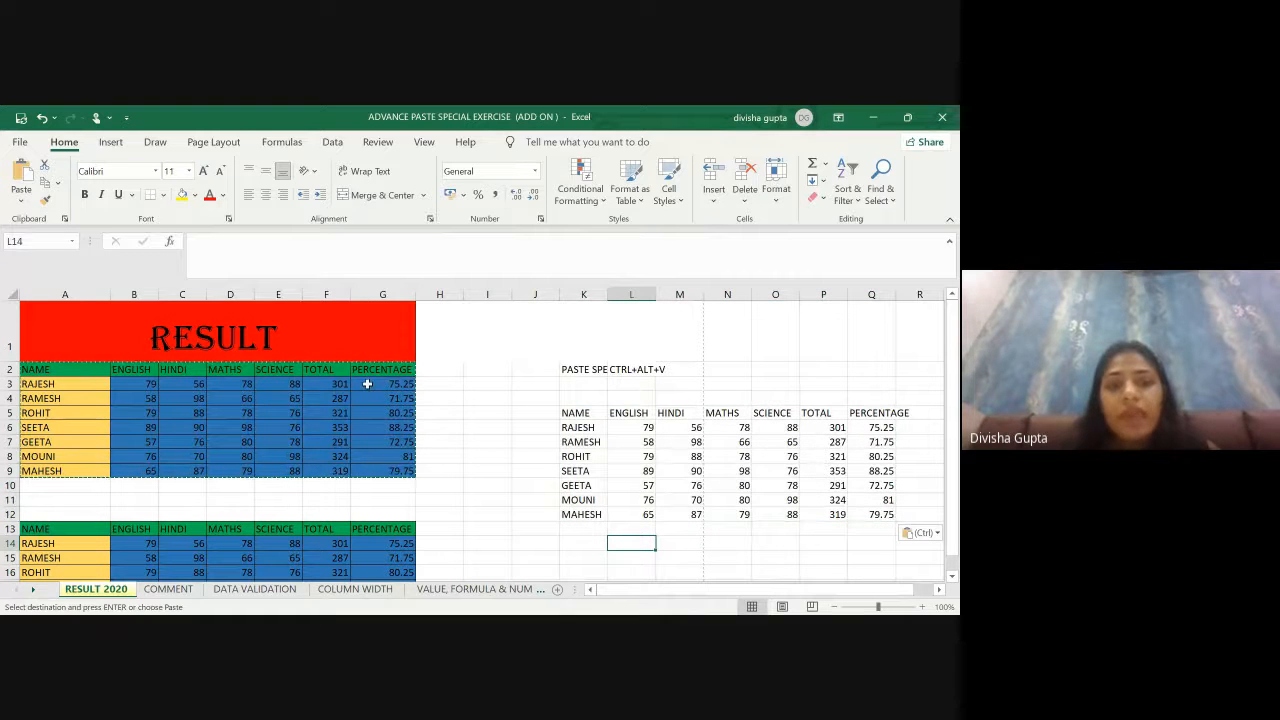
Step: Compare the formulas in the original Total and Percentage cells F3, F4 and G3 with the pasted cells P6 and Q7
left_click(329, 383)
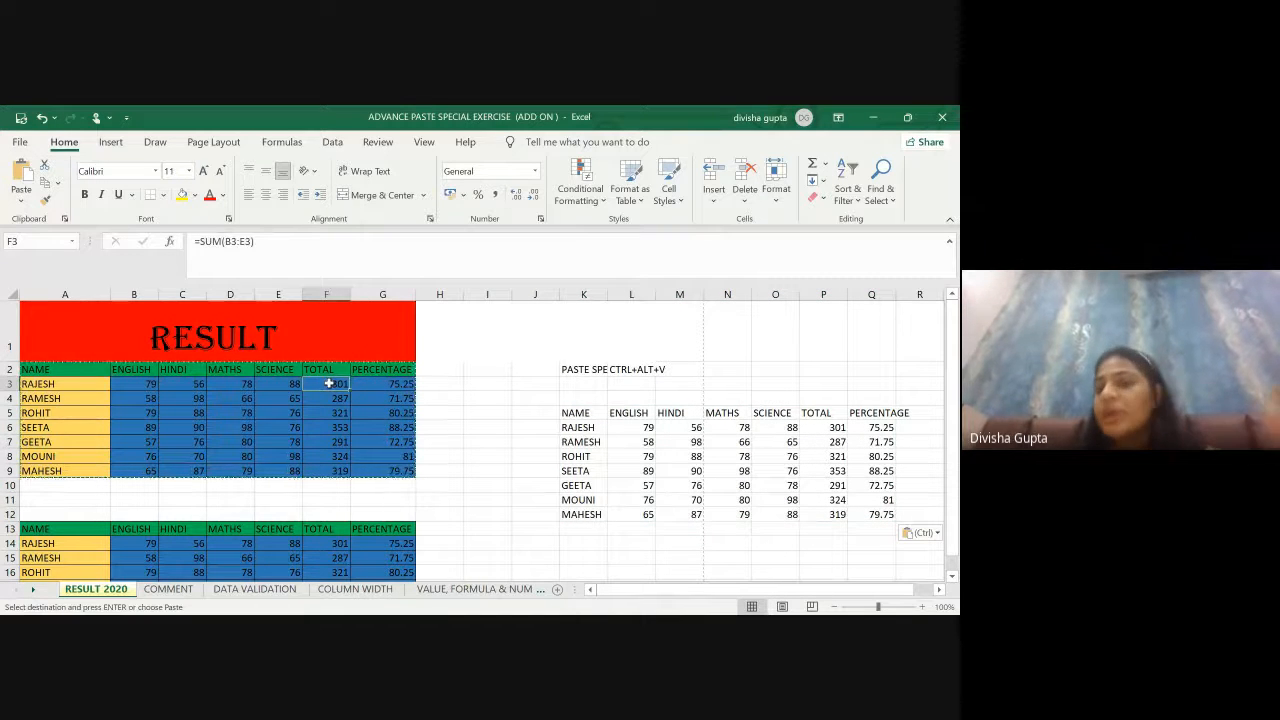
left_click(832, 428)
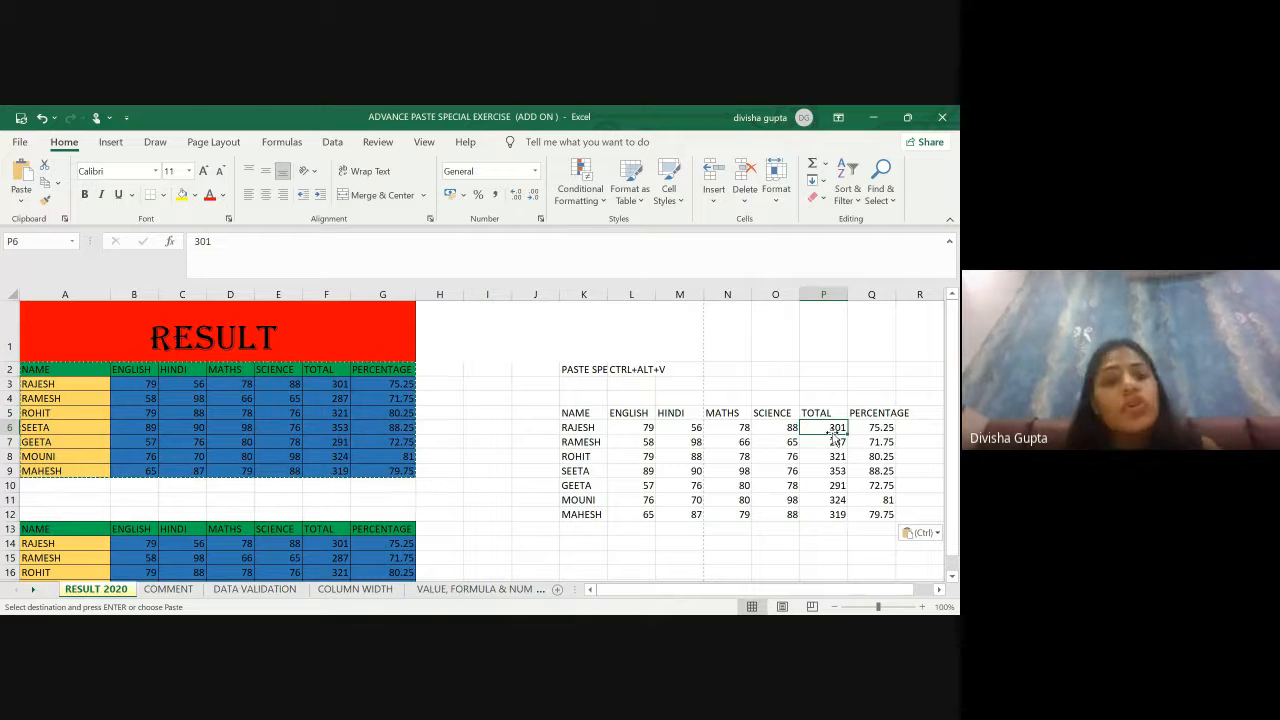
left_click(334, 397)
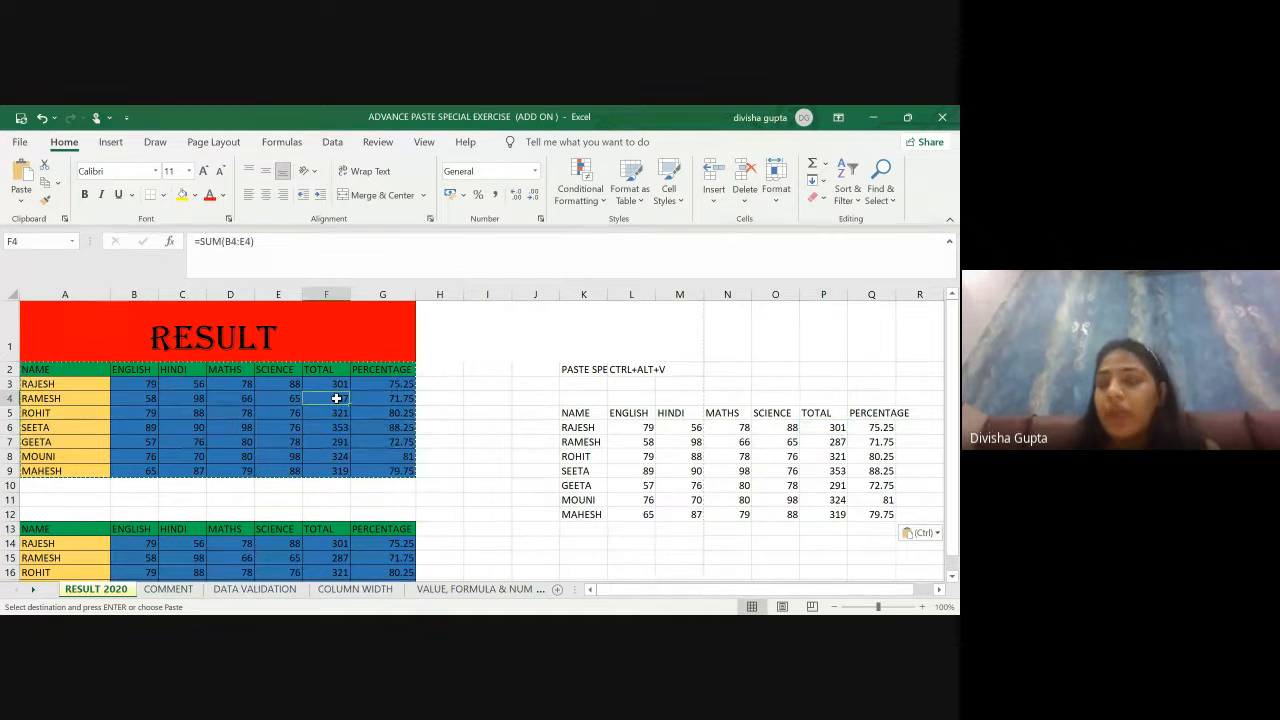
left_click(401, 386)
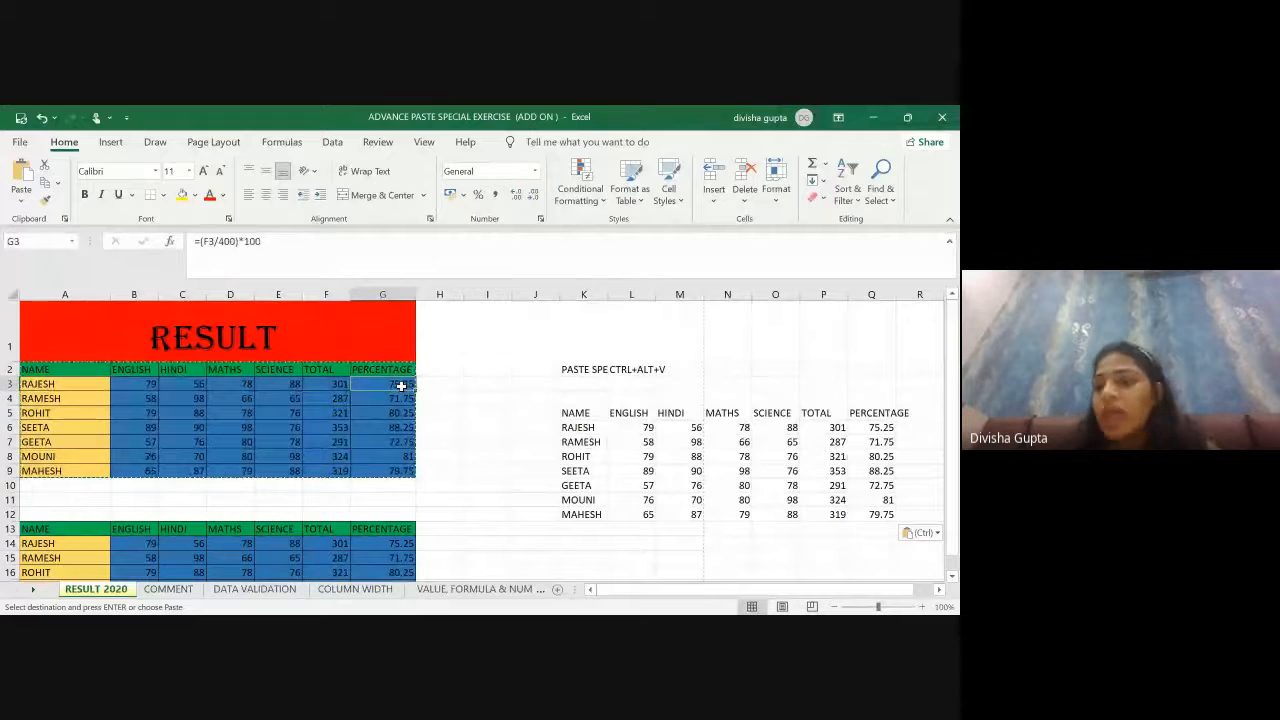
left_click(872, 441)
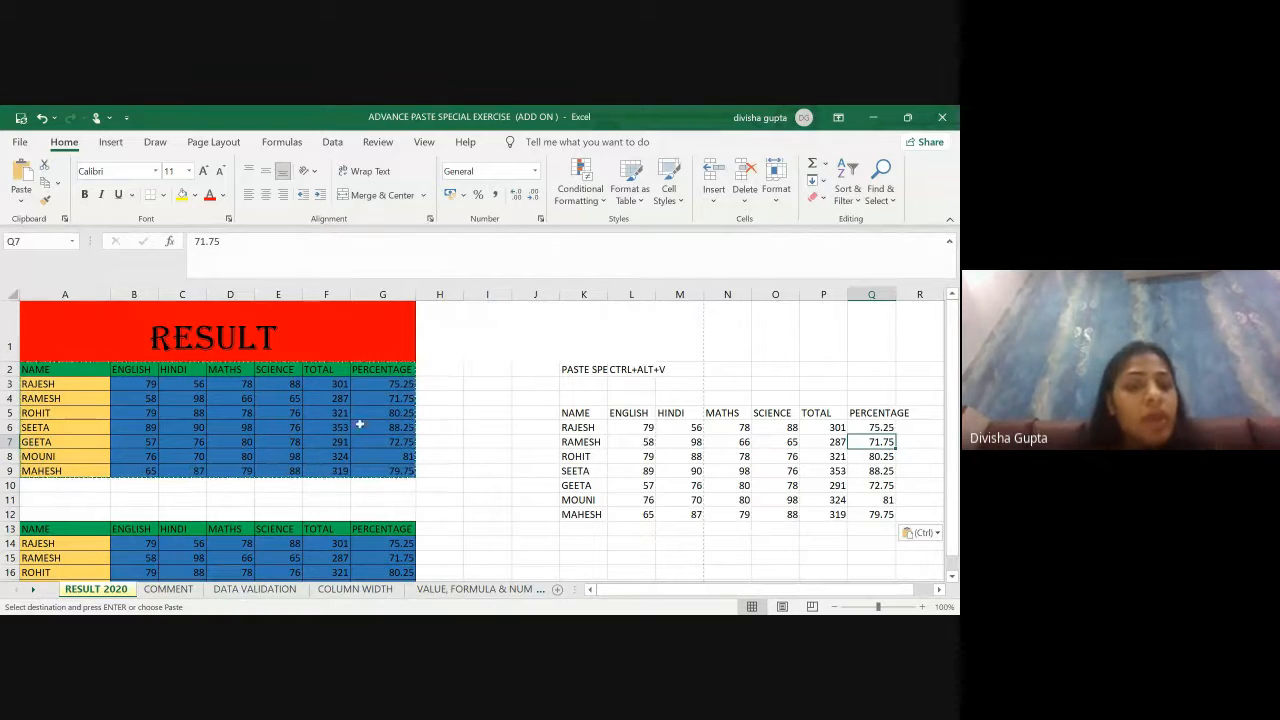
Step: Change the science mark in E3 to 78 and check the pasted copy's science mark in O6
left_click(292, 383)
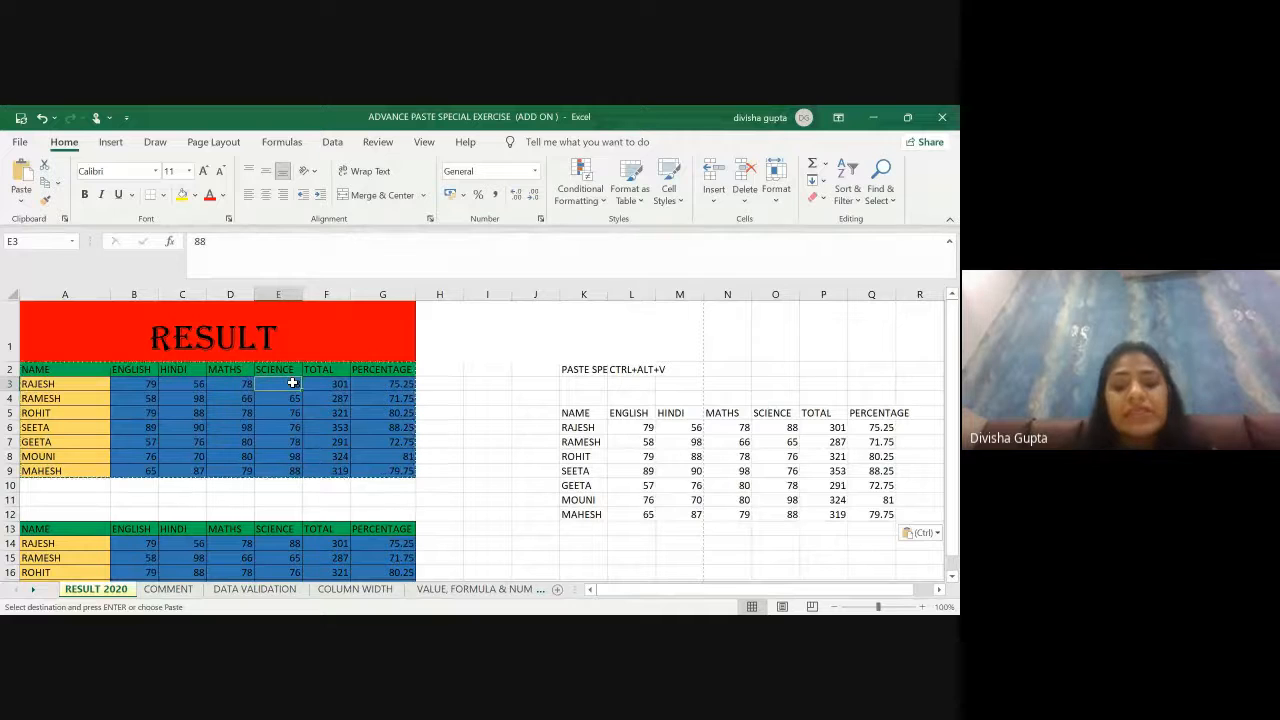
type("78")
key("Tab")
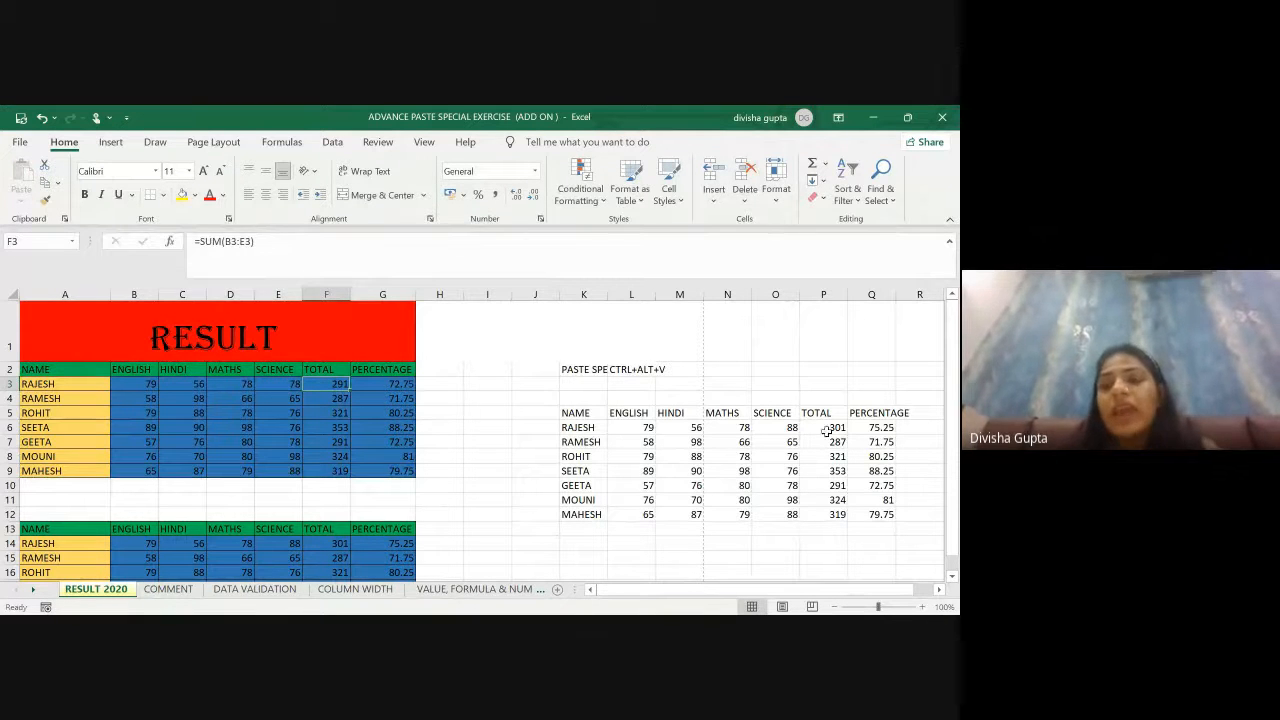
left_click(790, 430)
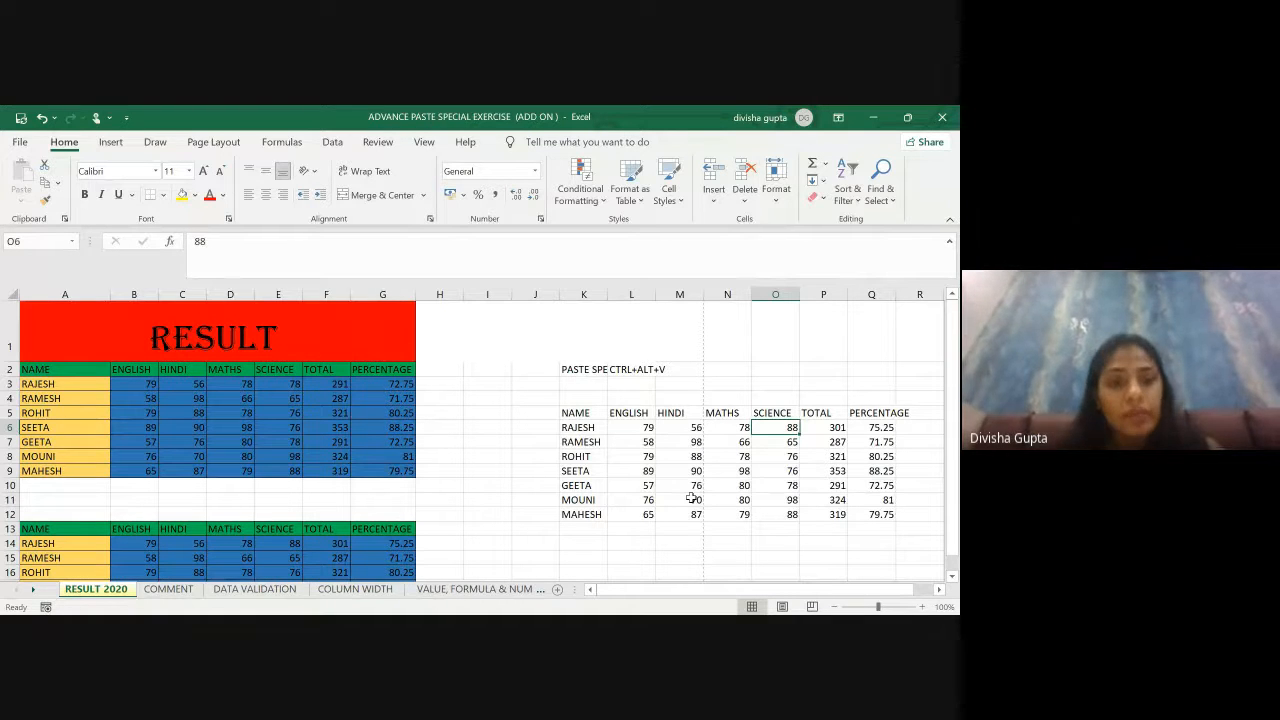
Step: Set the science mark in E3 back to 88
left_click(323, 385)
left_click(279, 380)
type("88")
key("Tab")
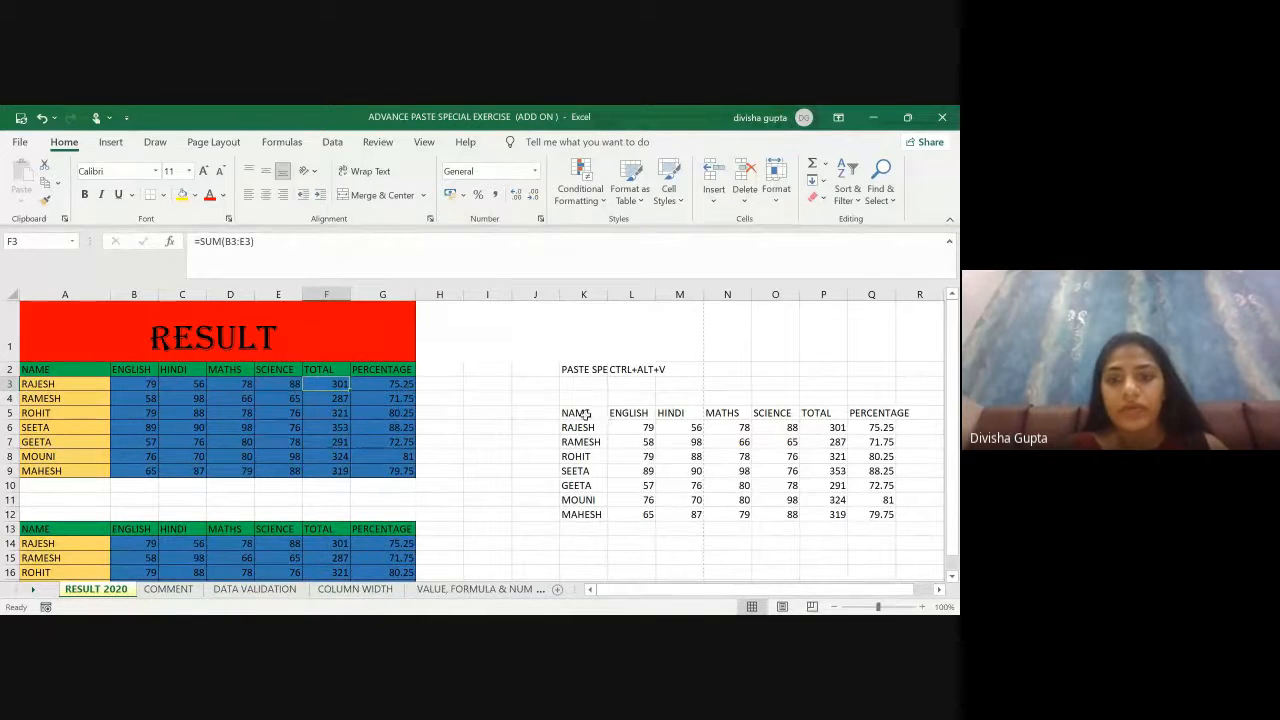
Step: Delete the contents of the pasted values table in K5:R12
left_click_drag(582, 412, 935, 518)
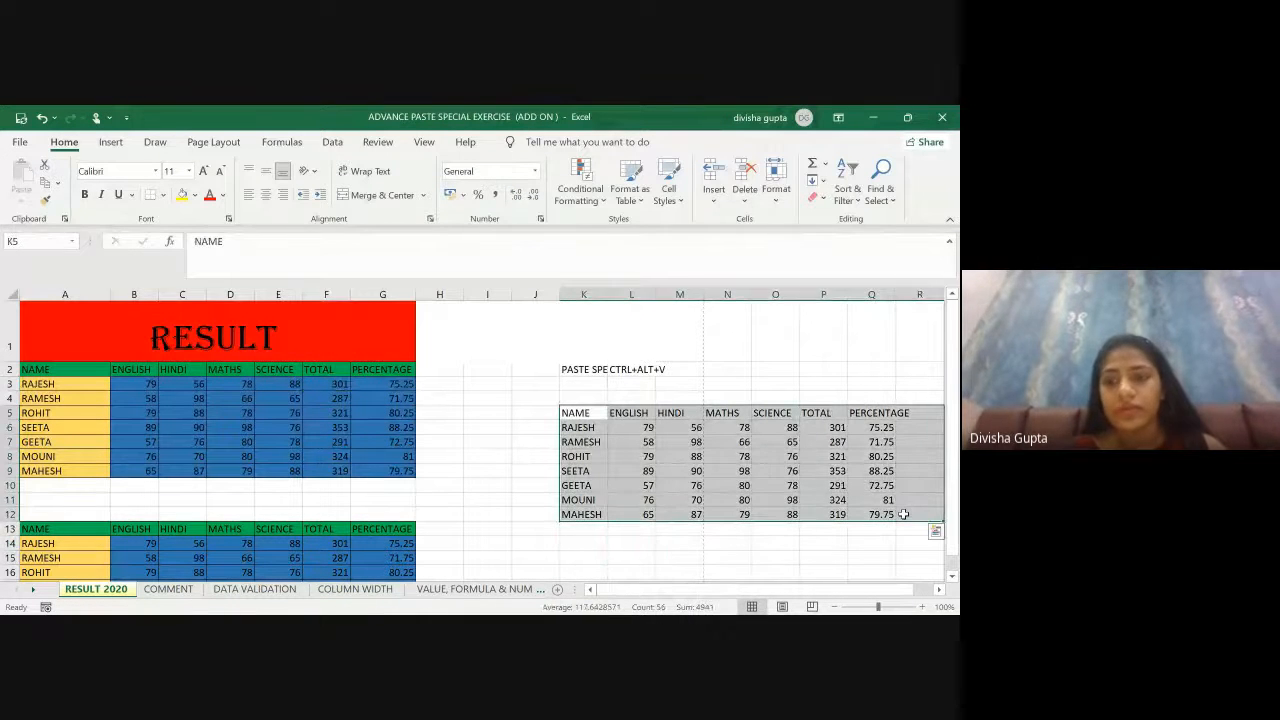
key("Delete")
left_click(496, 443)
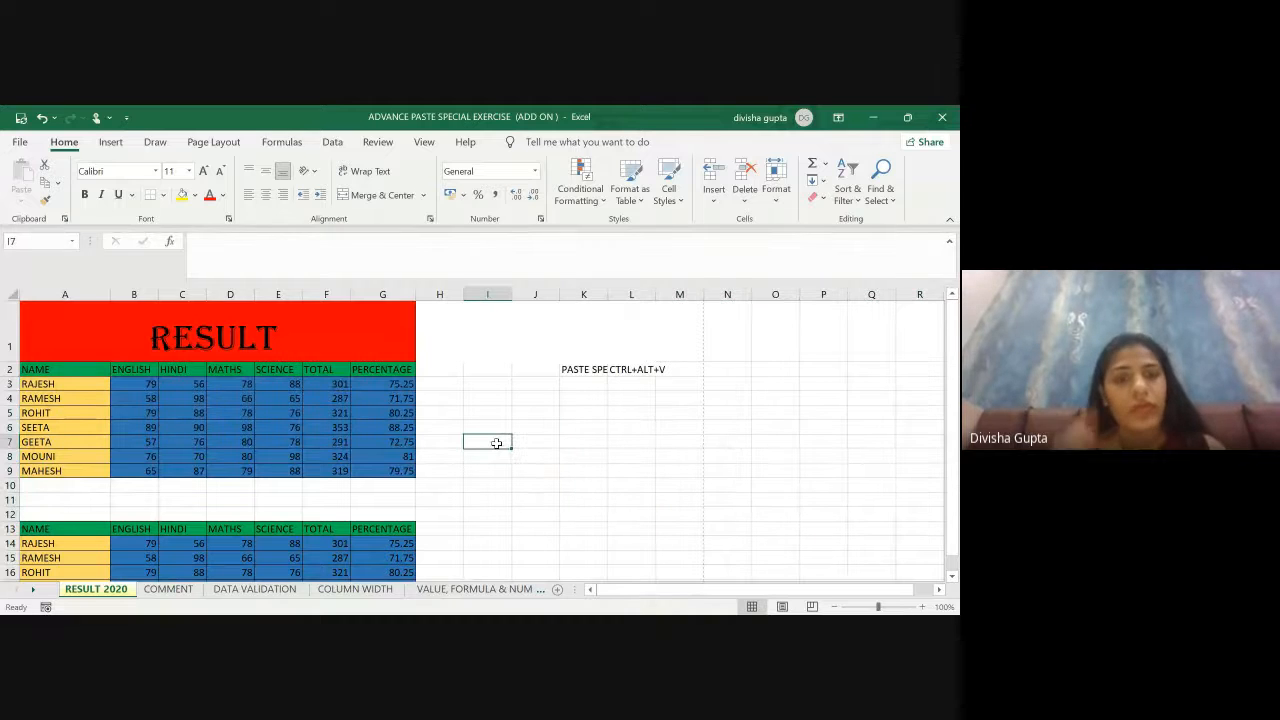
Step: Select the original marks table A2:G9 including its header row and copy it
left_click(71, 369)
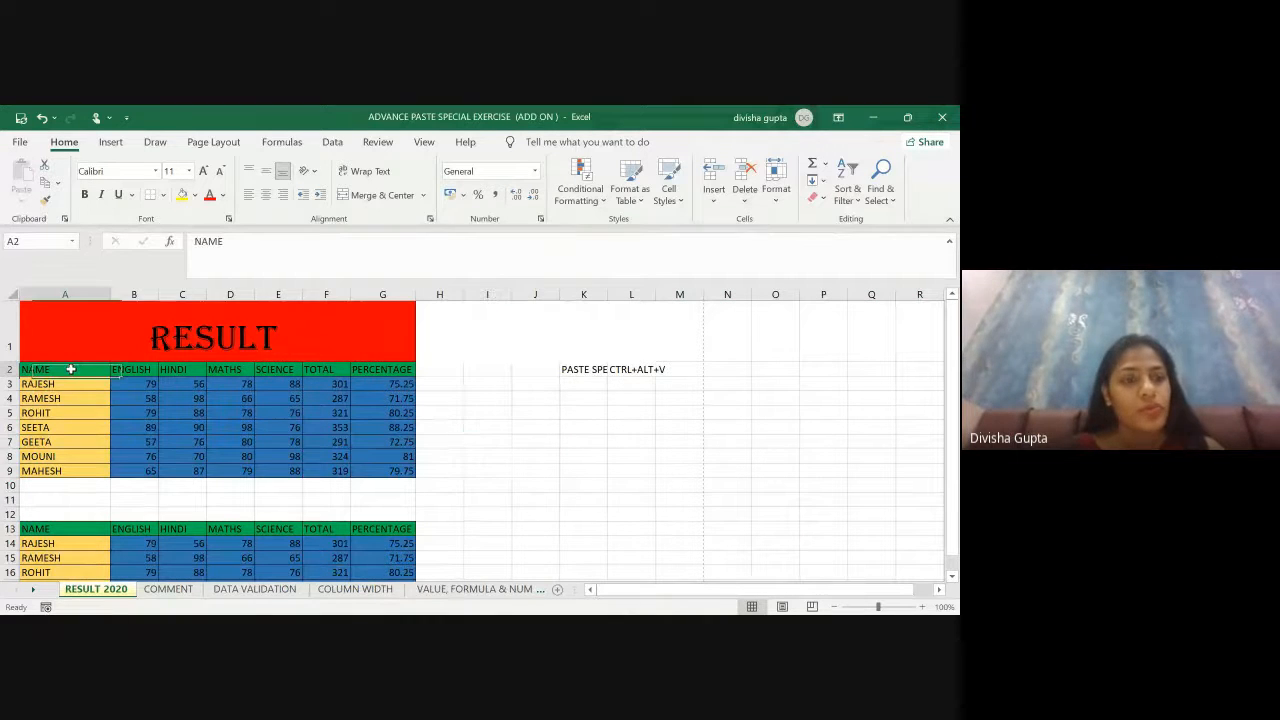
key("shift+Right")
key("shift+Right")
key("shift+Right")
key("shift+Right")
key("shift+Right")
key("shift+Right")
key("shift+Down")
key("shift+Down")
key("shift+Down")
key("shift+Down")
key("shift+Down")
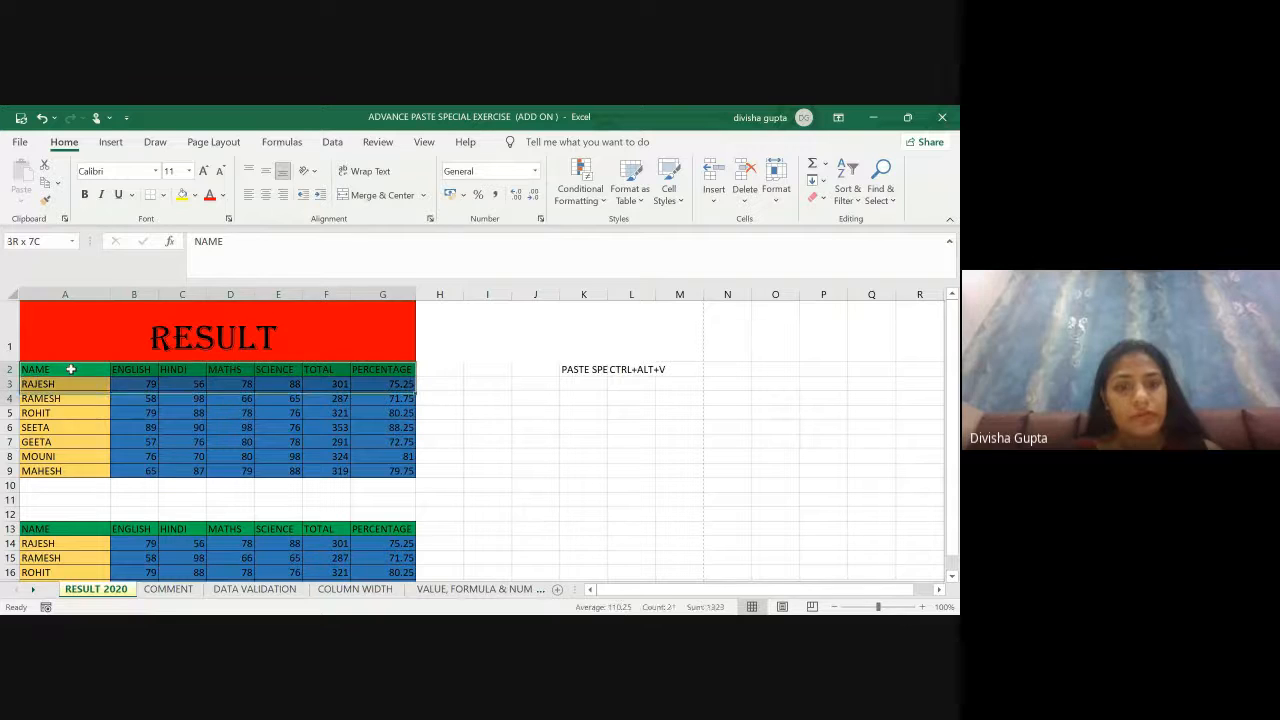
key("shift+Down")
key("shift+Down")
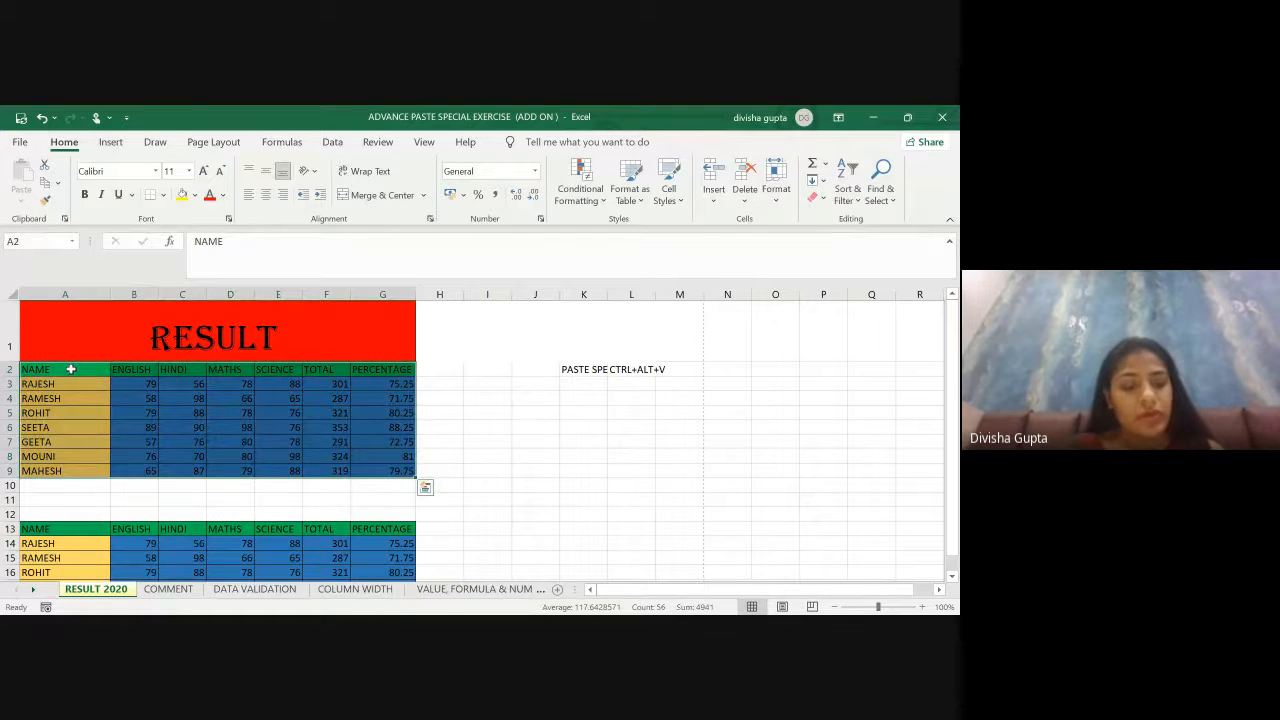
key("ctrl+c")
left_click(585, 426)
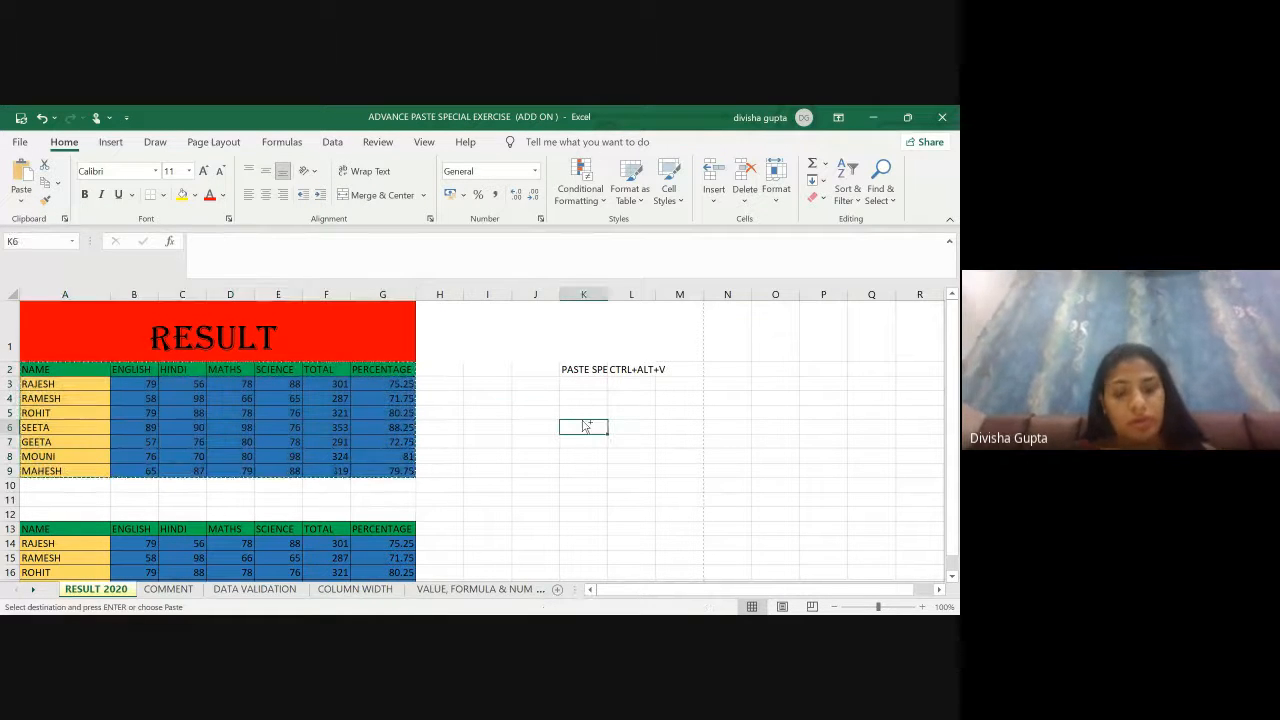
key("ctrl+alt+v")
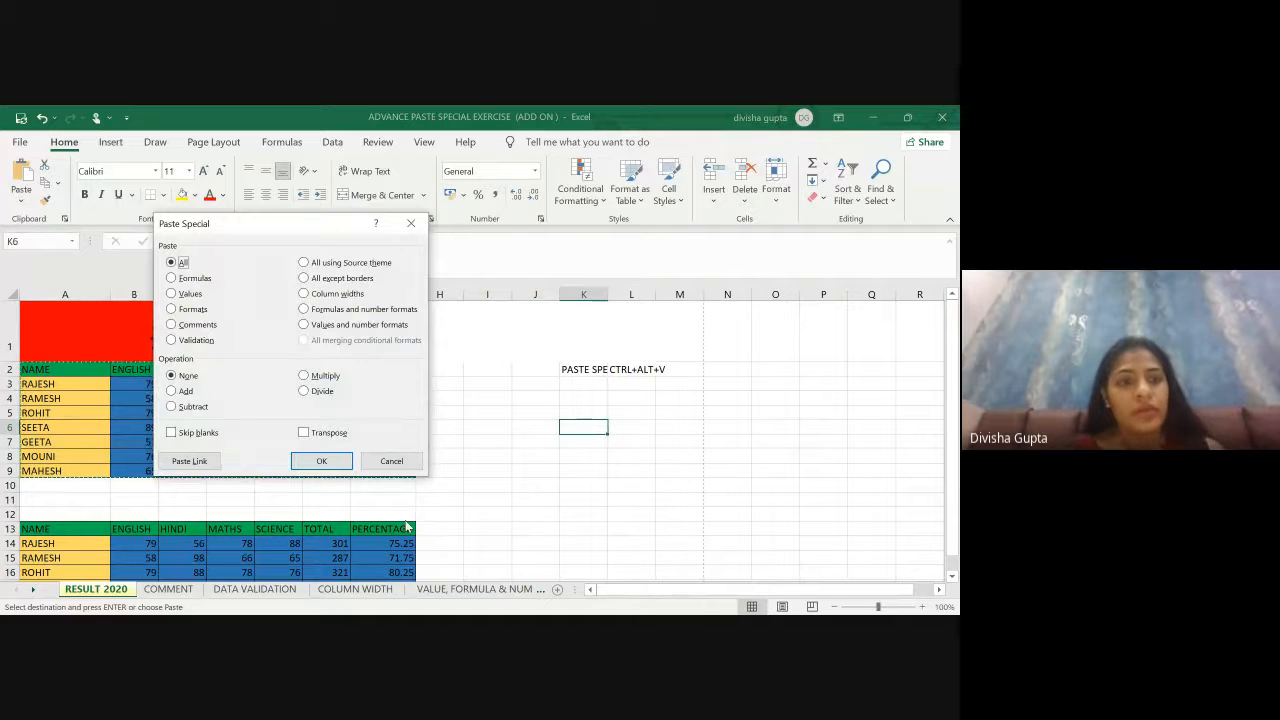
left_click(410, 223)
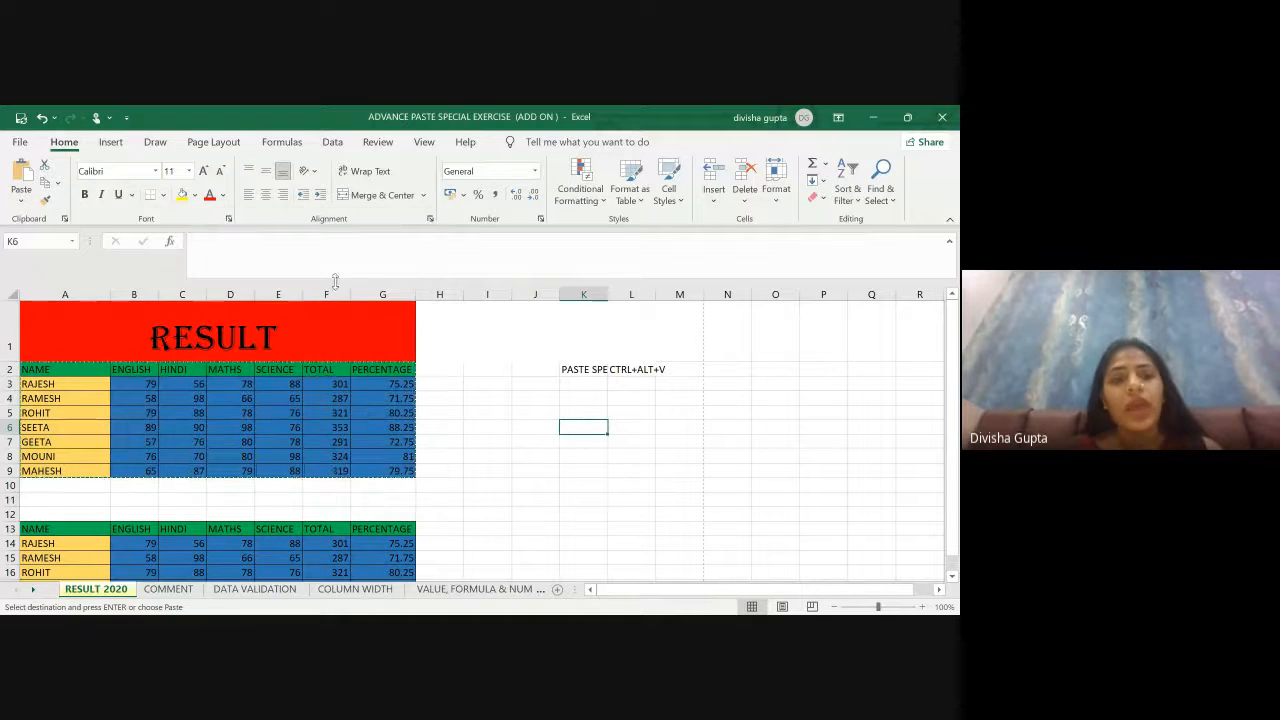
Step: Examine the formulas behind the Total and Percentage columns in cells F3, G3 and F6
left_click(331, 383)
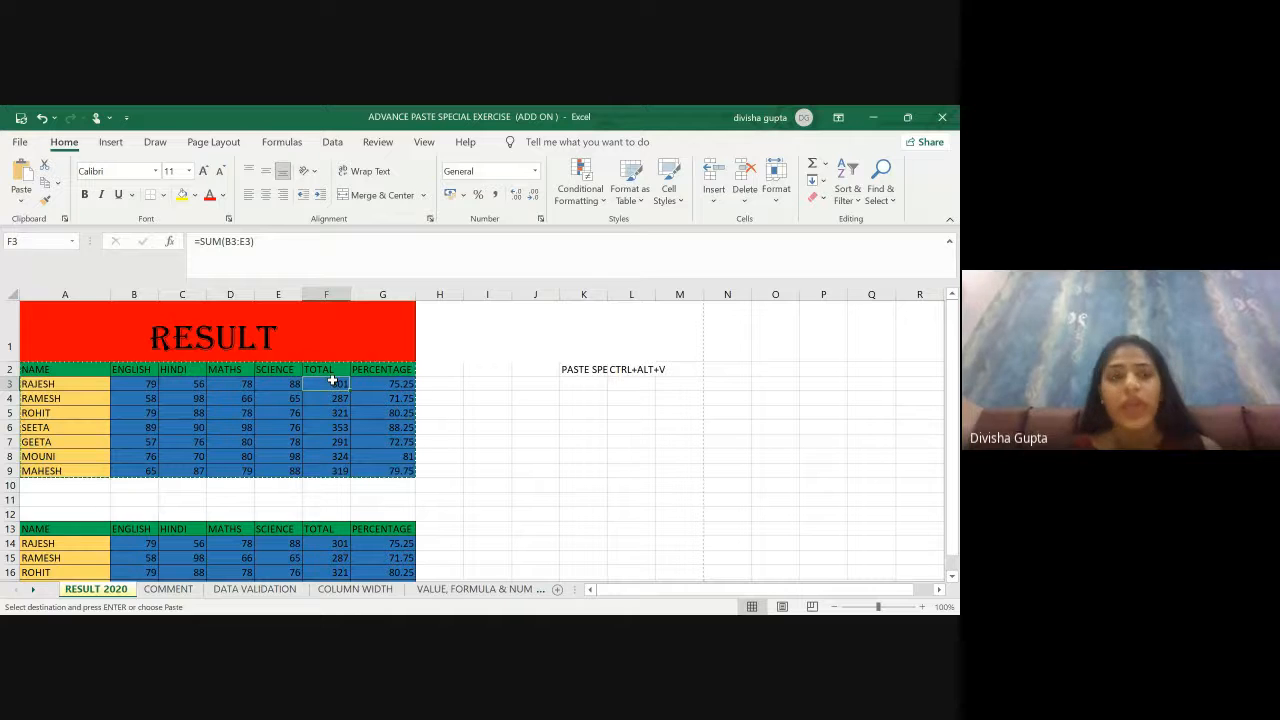
left_click(393, 384)
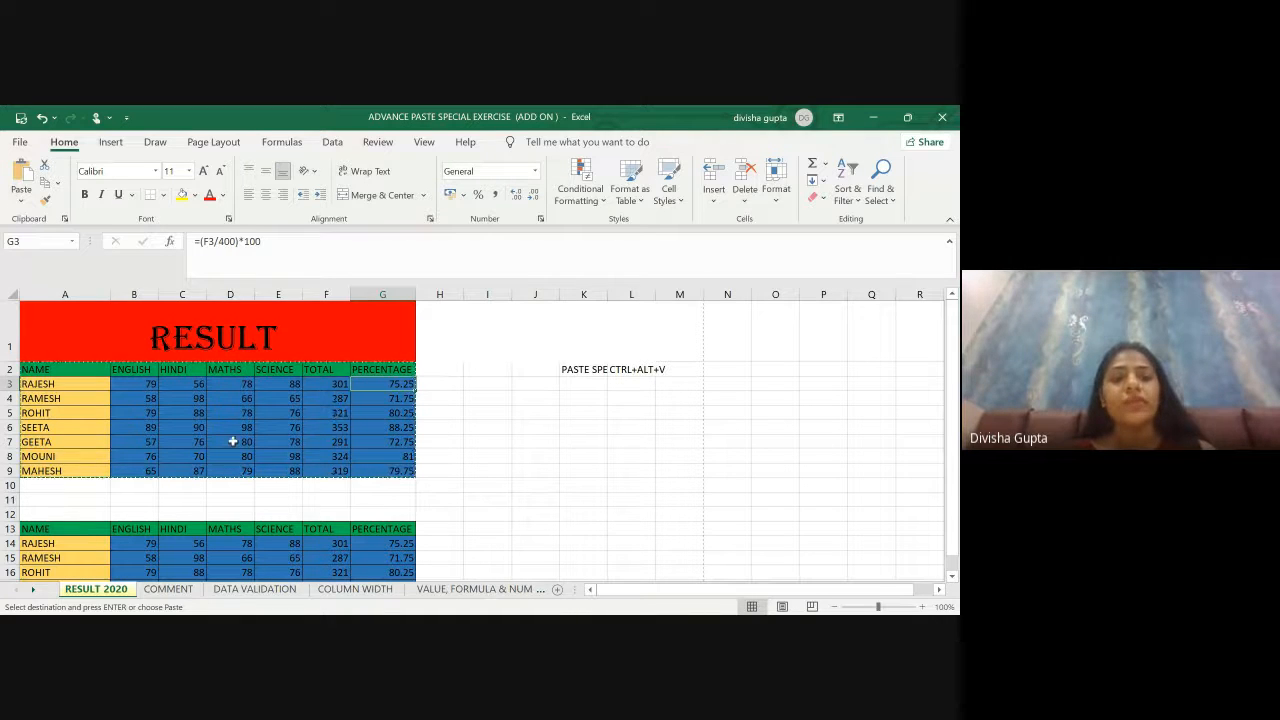
left_click(326, 387)
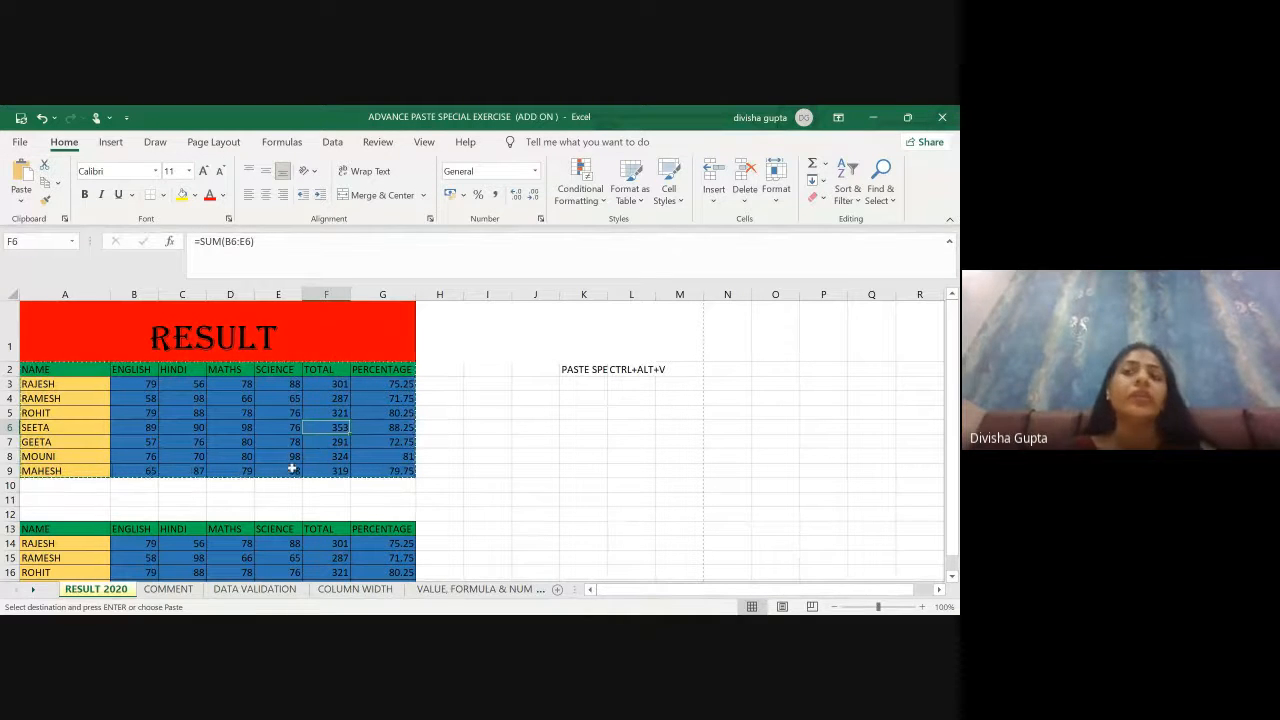
Step: Select the Total and Percentage columns F2:G9 with their headings and copy them
left_click(328, 373)
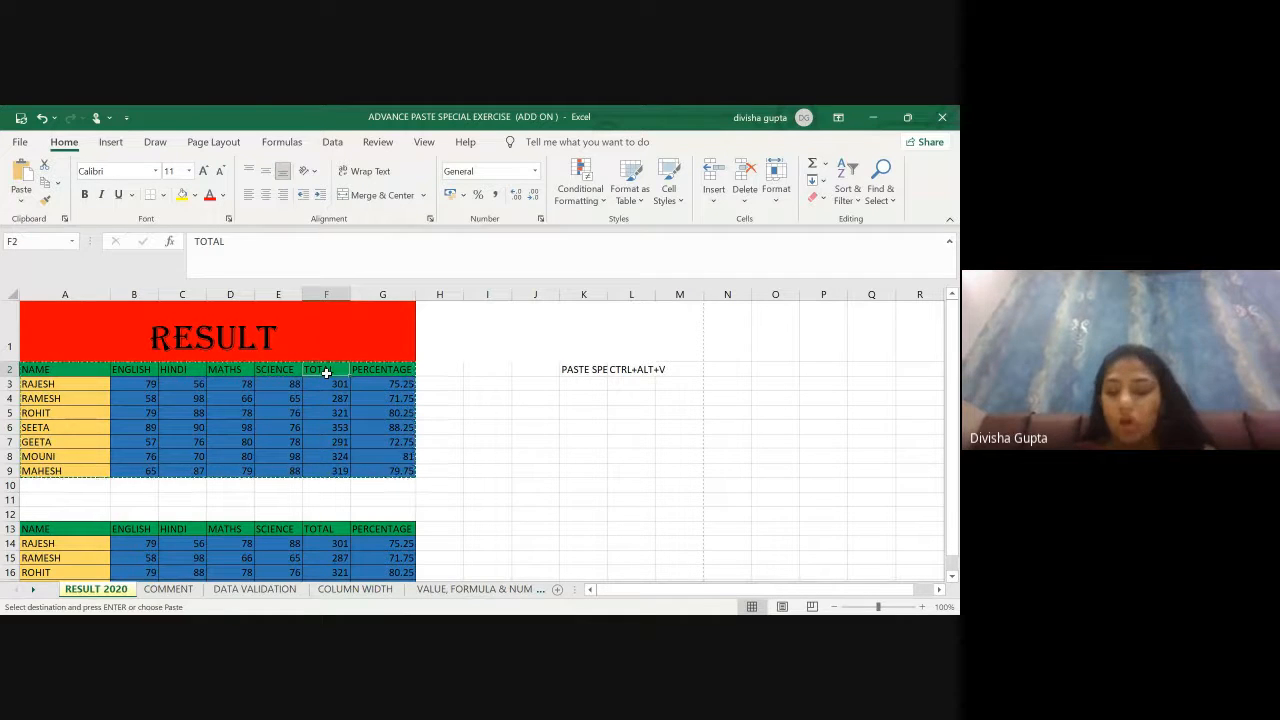
key("ctrl+shift+Down")
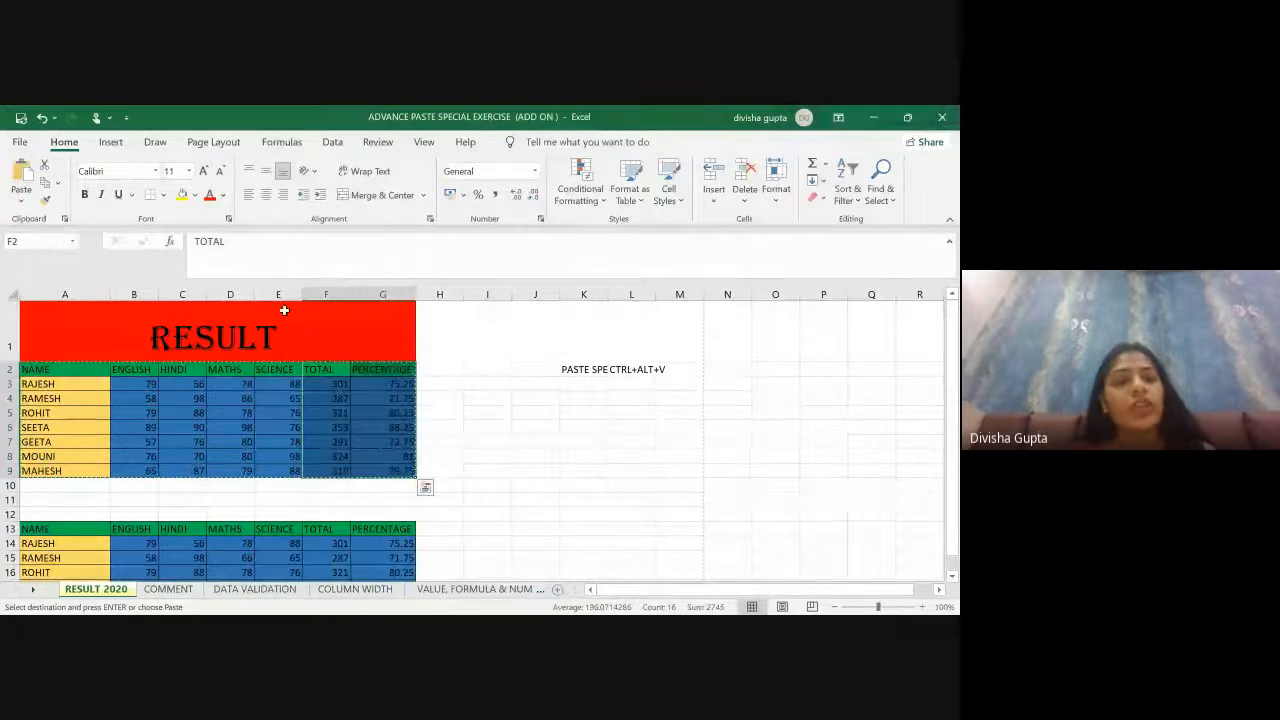
key("shift+Right")
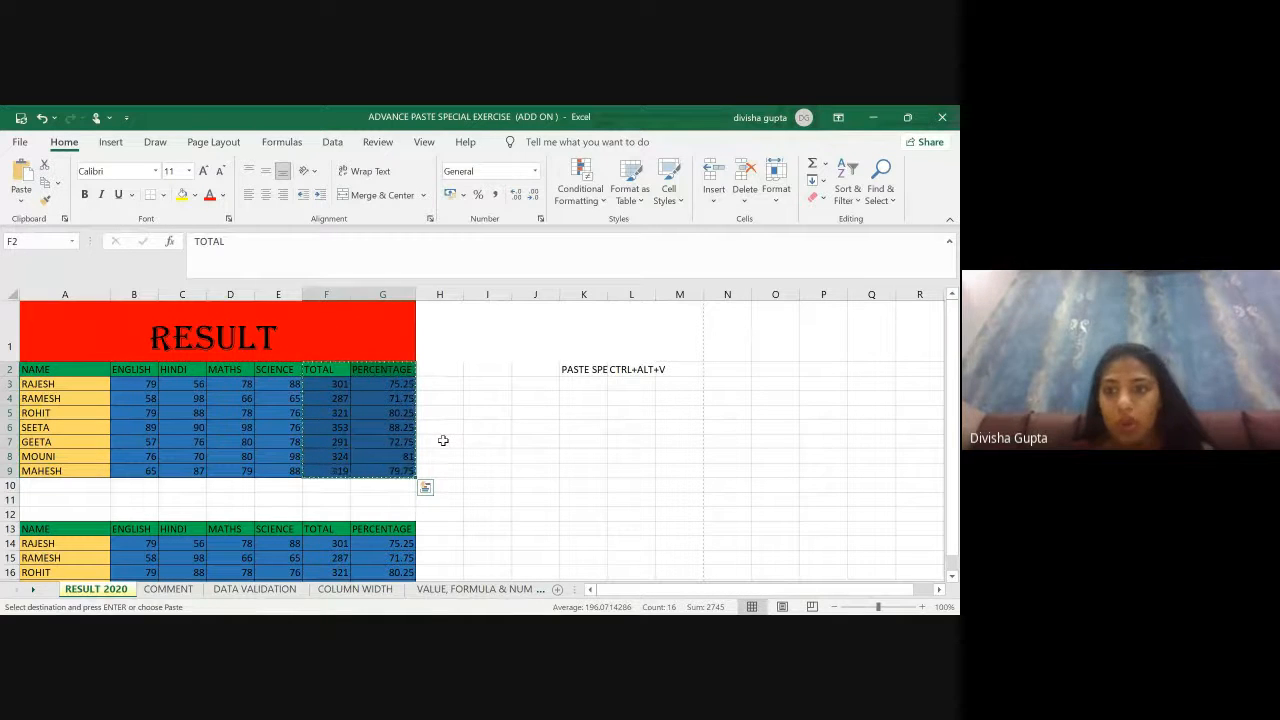
Step: Paste the copied Total and Percentage columns starting at N5 using Paste Special with the Formulas option
left_click(748, 412)
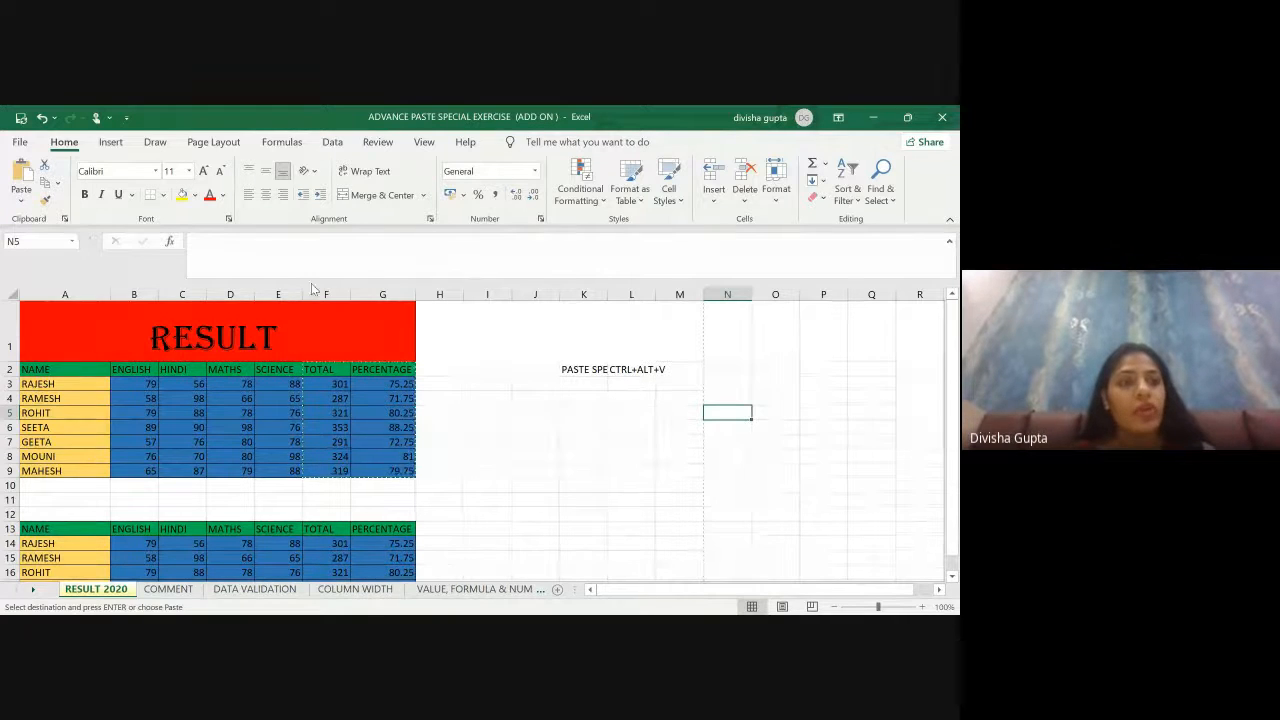
left_click(24, 203)
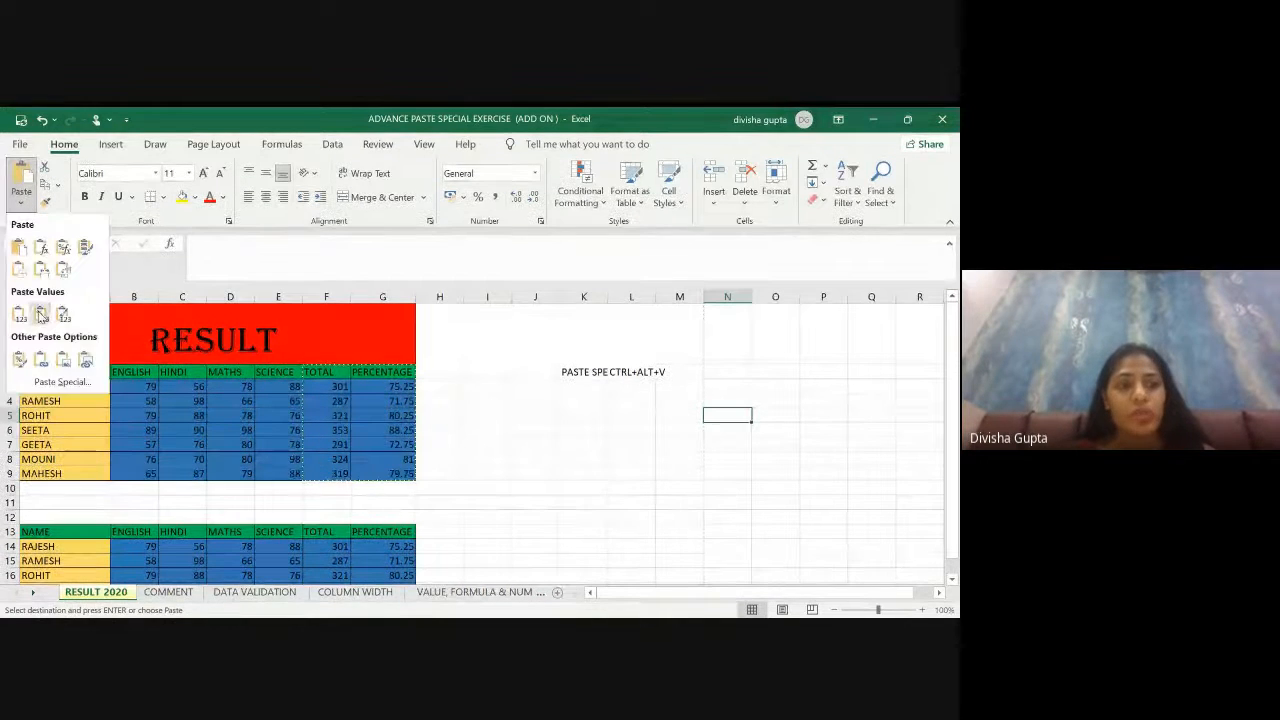
left_click(77, 383)
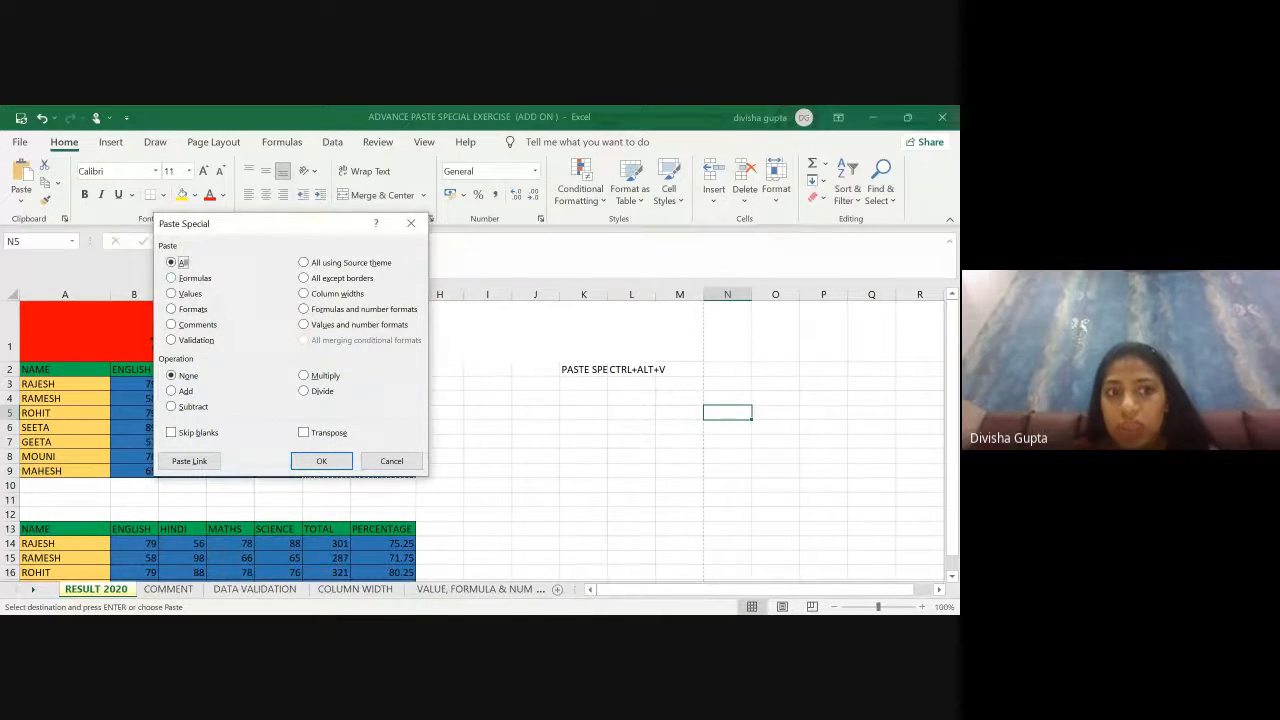
key("f")
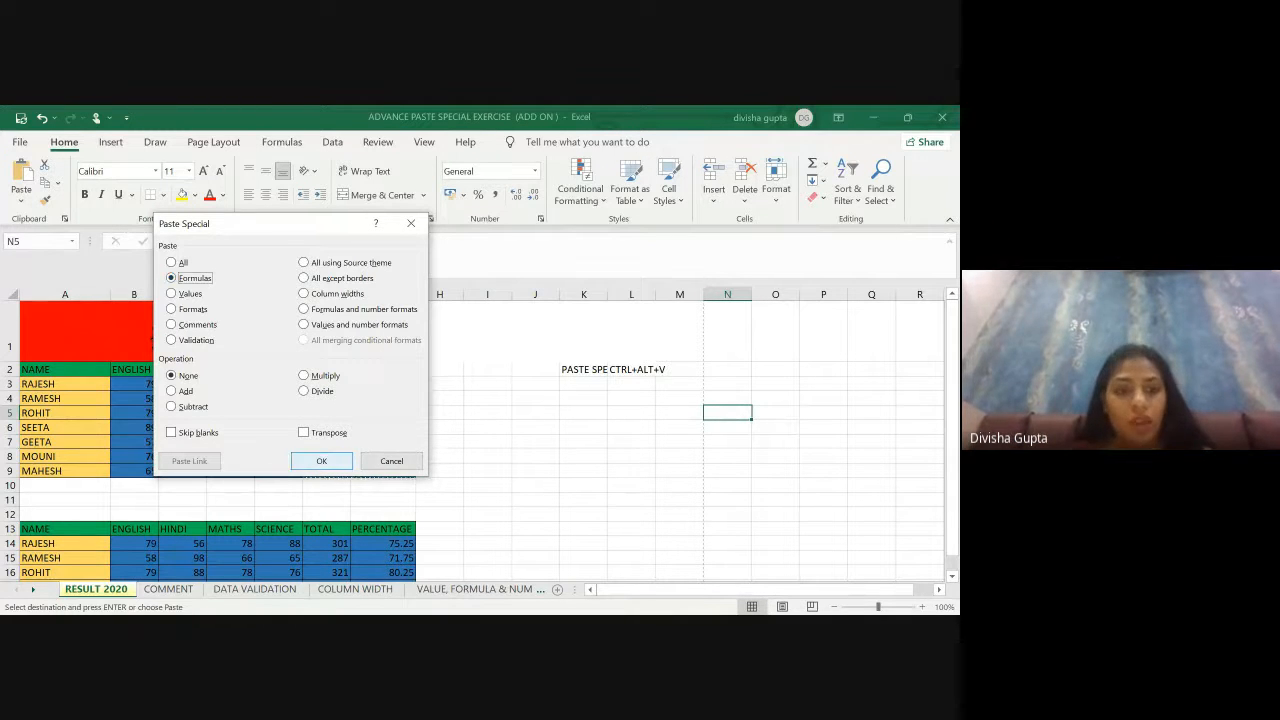
key("Return")
left_click(540, 543)
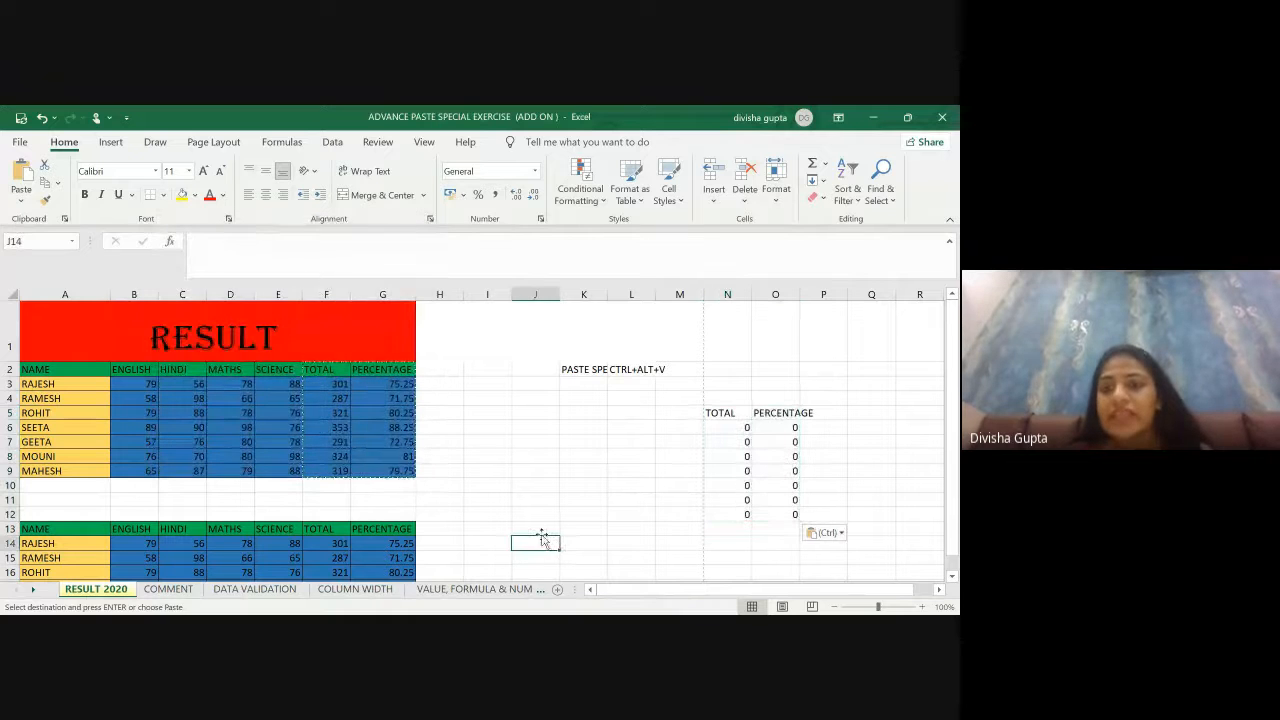
Step: Enter the marks 56, 78, 90 and 23 in J6:M6 and check the pasted Total and Percentage formulas in that row
left_click(722, 426)
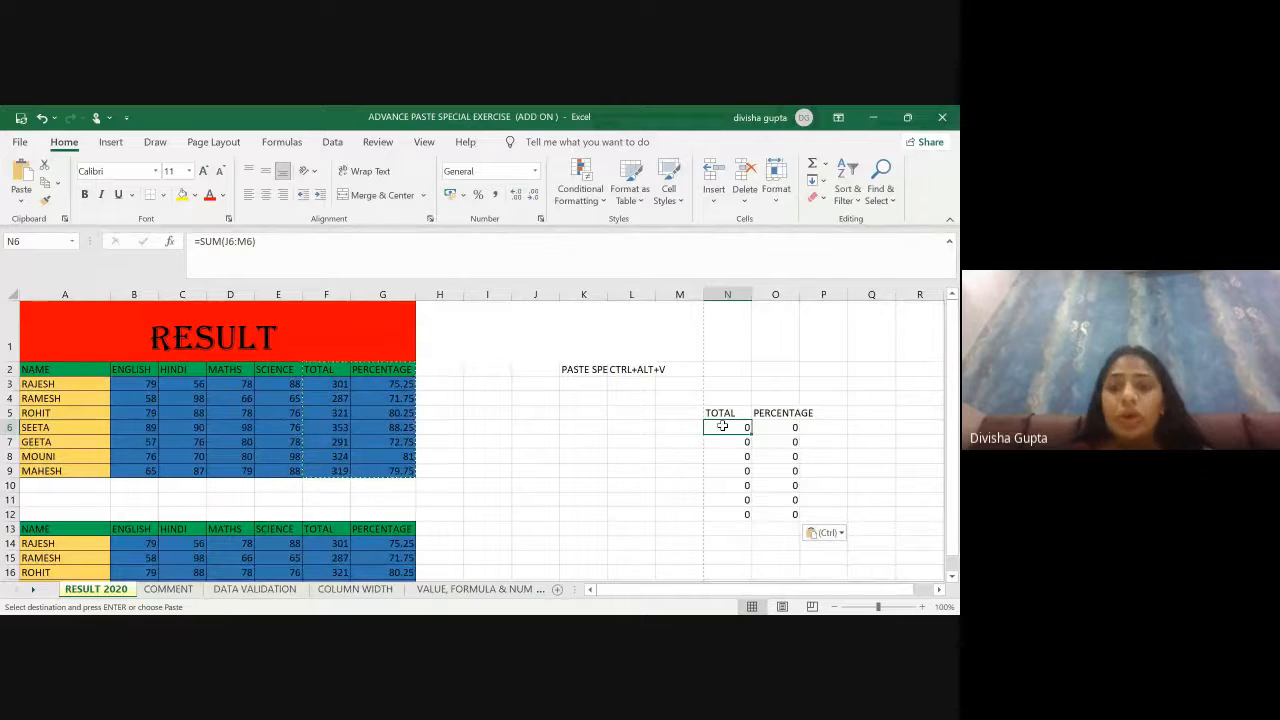
left_click(529, 425)
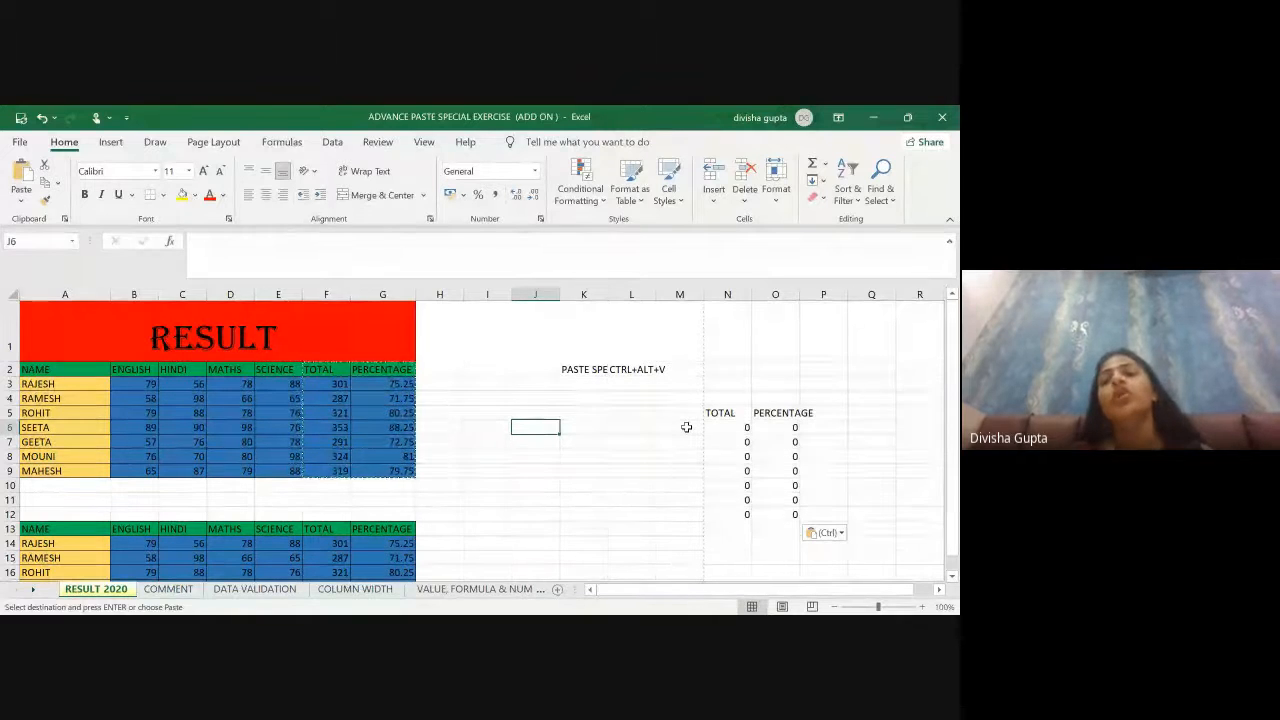
type("56")
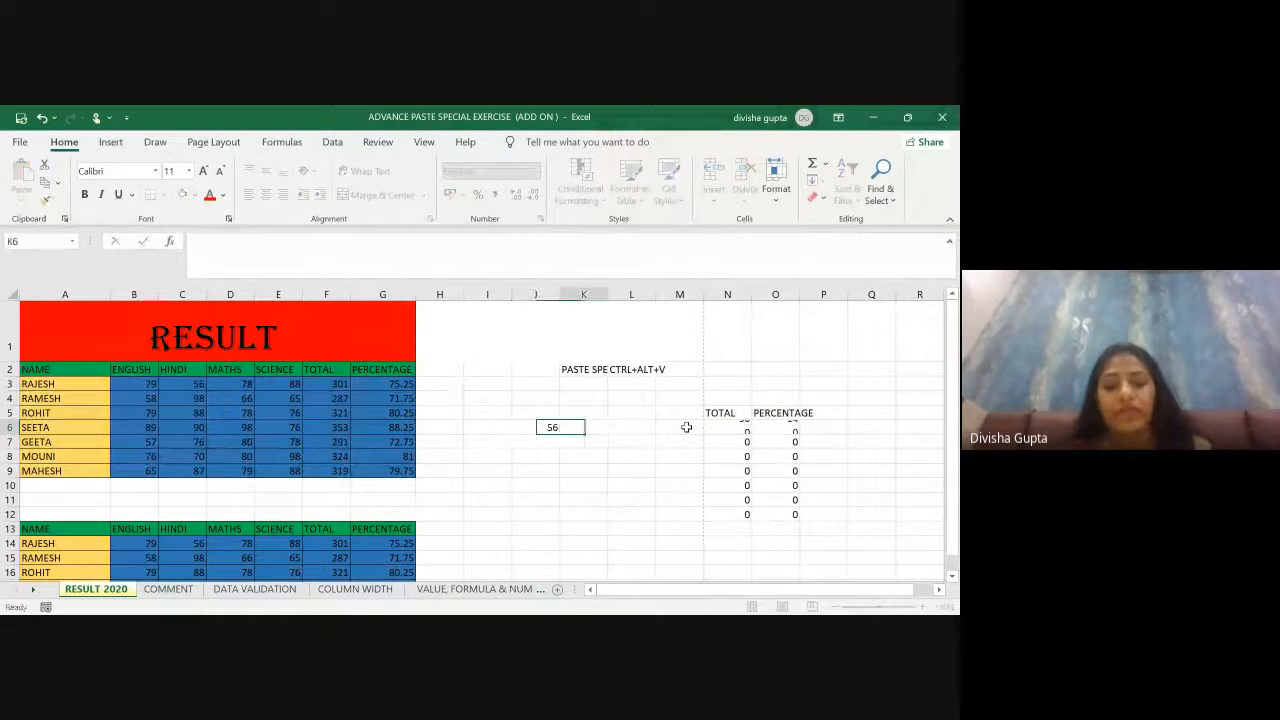
key("Tab")
type("78")
key("Tab")
type("90")
key("Tab")
type("23")
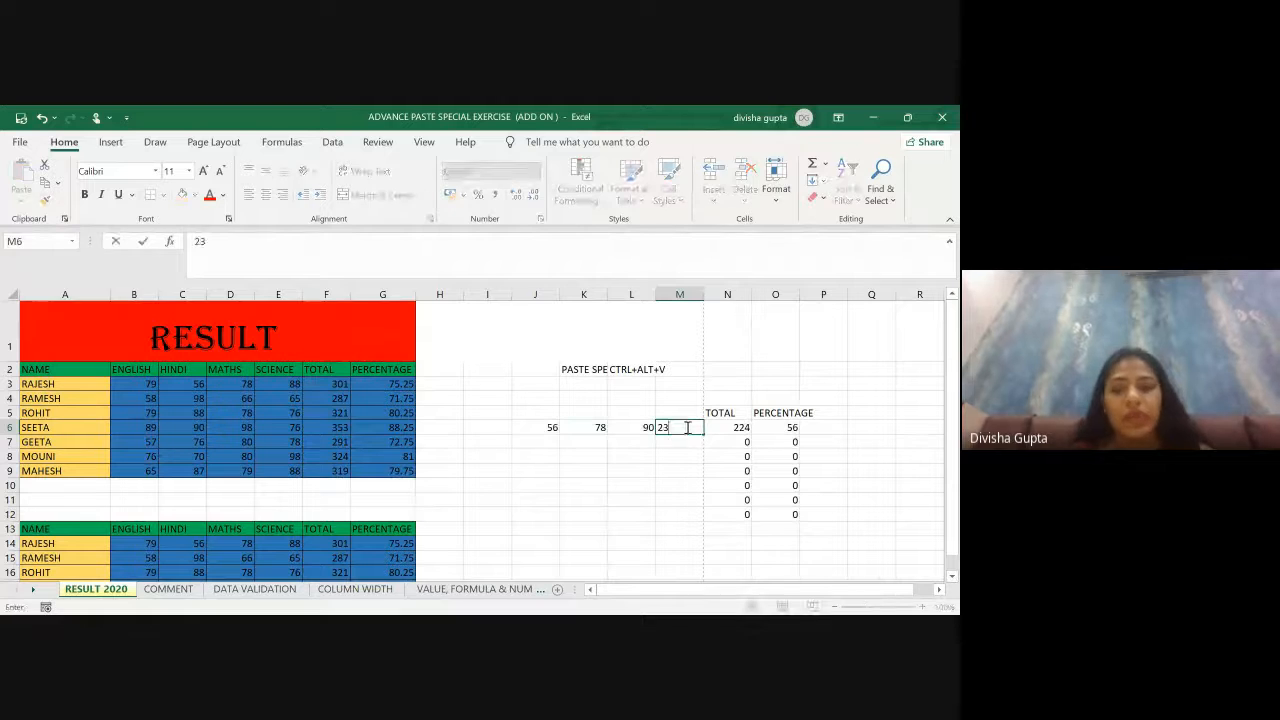
key("Tab")
key("Down")
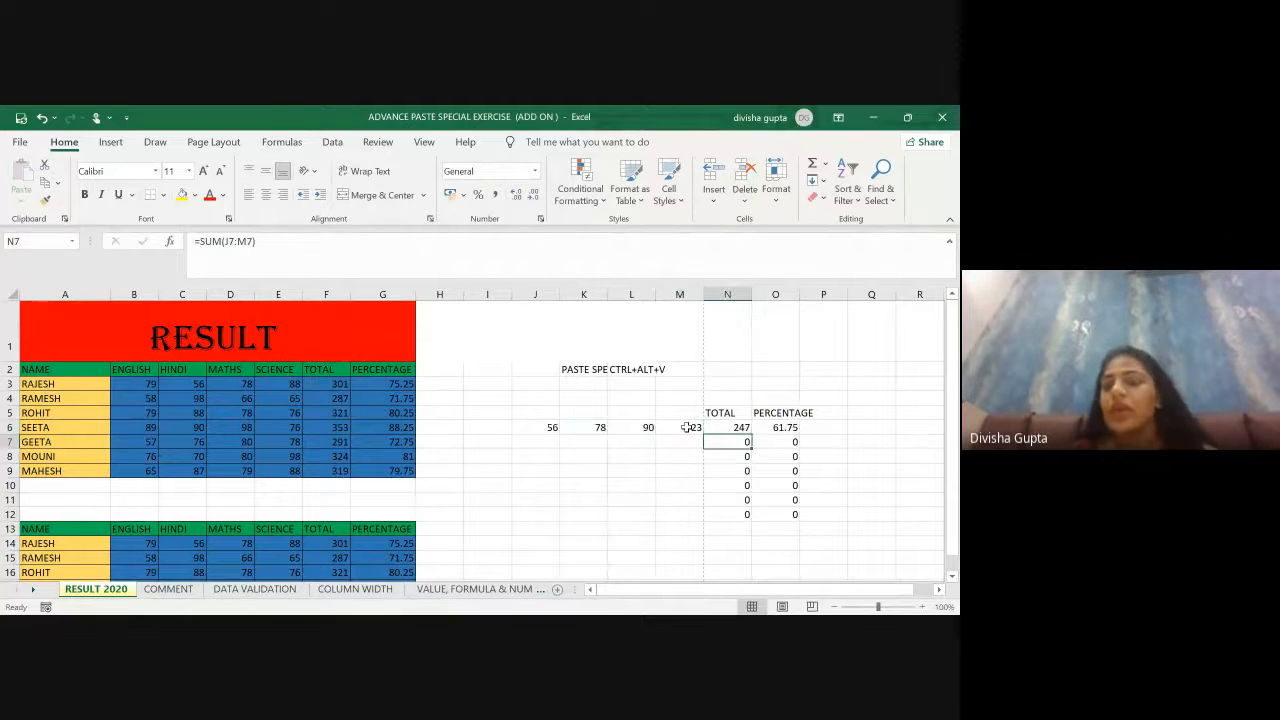
left_click(741, 427)
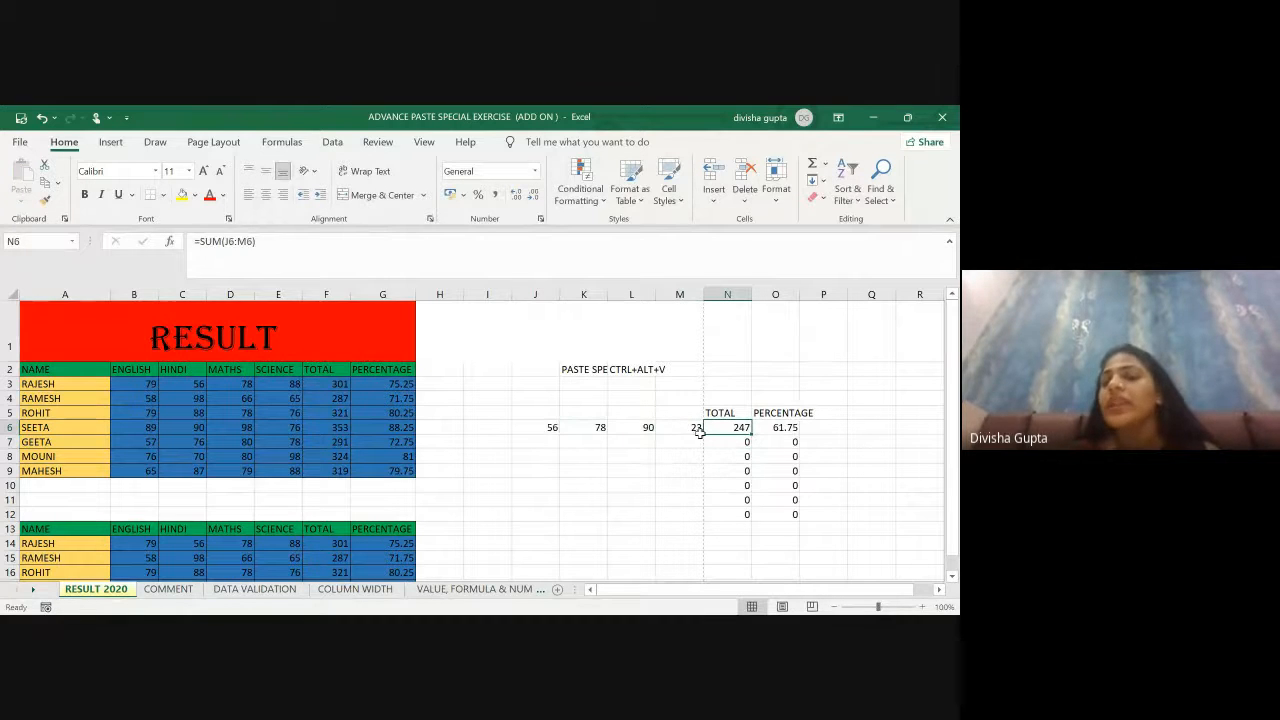
left_click(786, 424)
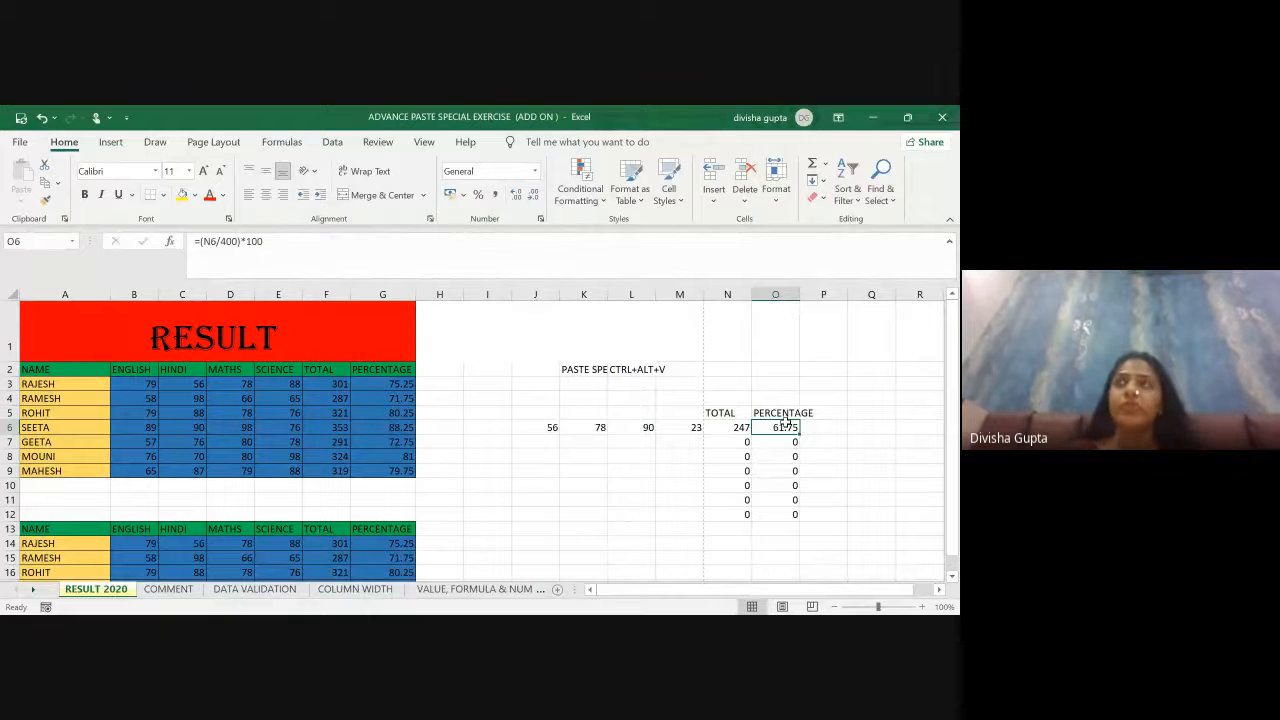
Step: Enter the marks 45, 56, 78 and 90 in J7:M7 for the second row of pasted formulas
key("Down")
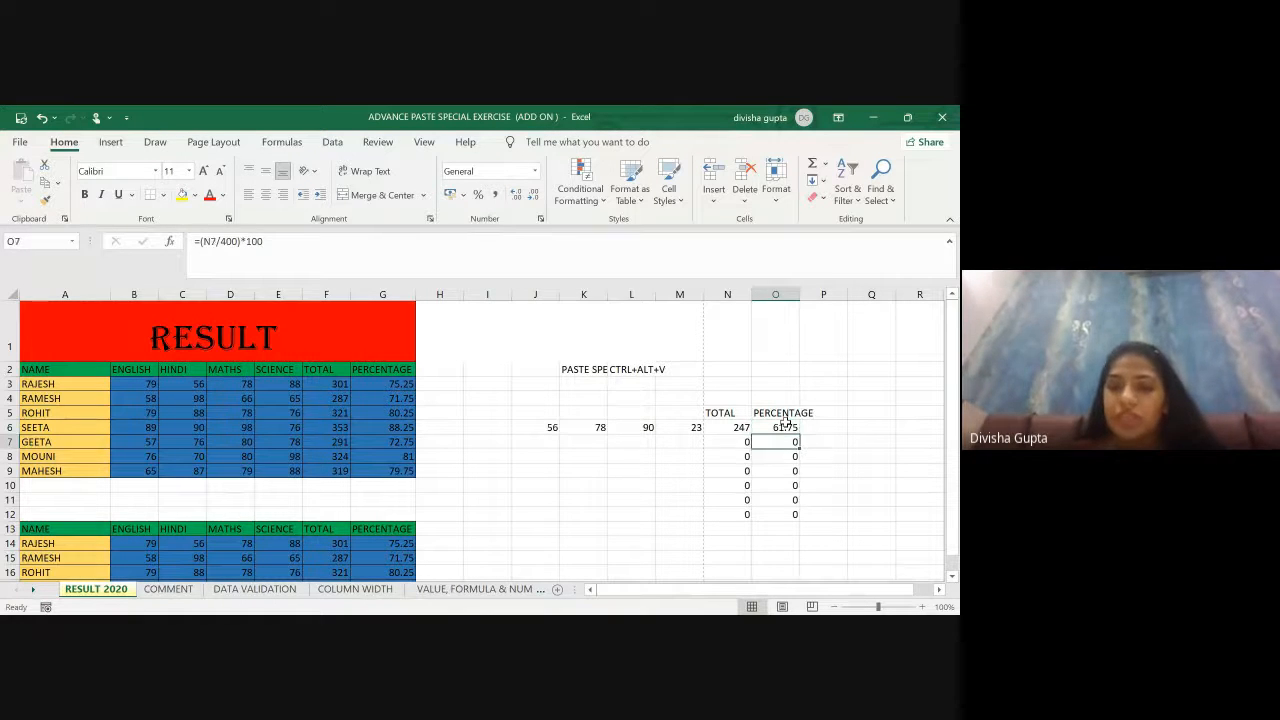
key("Left")
key("Left")
key("Left")
key("Left")
key("Left")
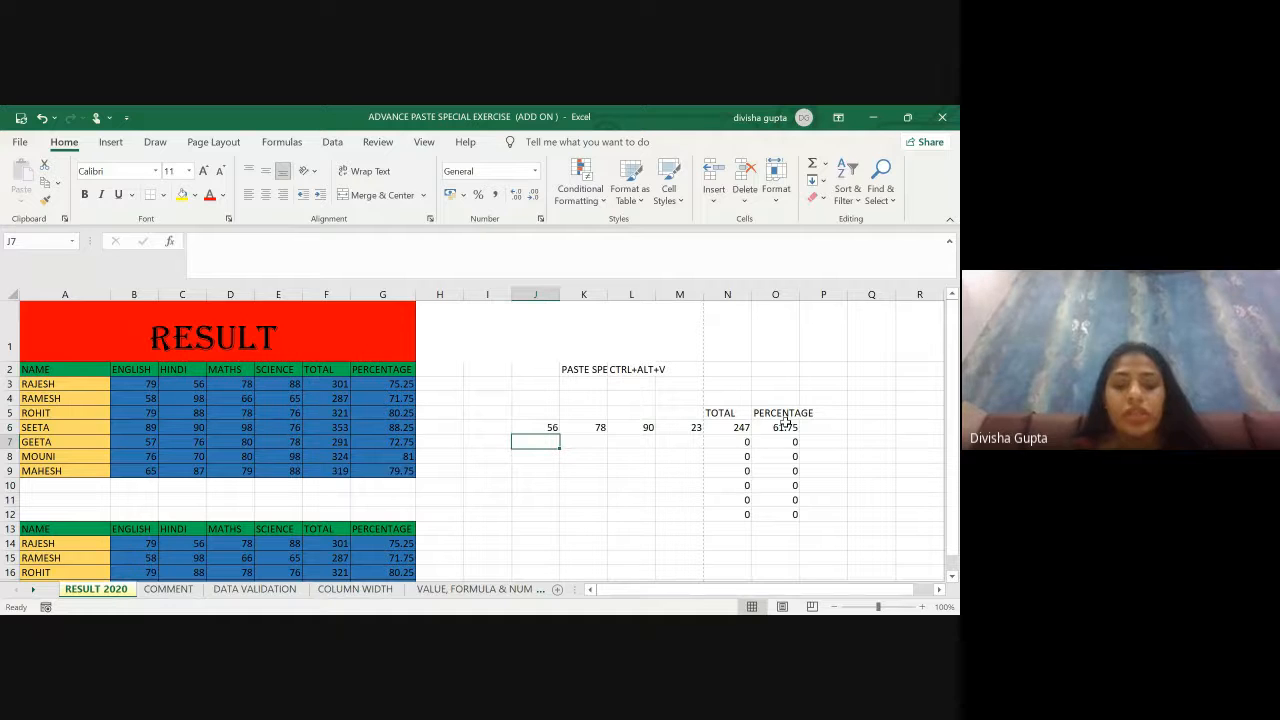
type("45")
key("Tab")
type("56")
key("Tab")
type("78")
key("Tab")
type("90")
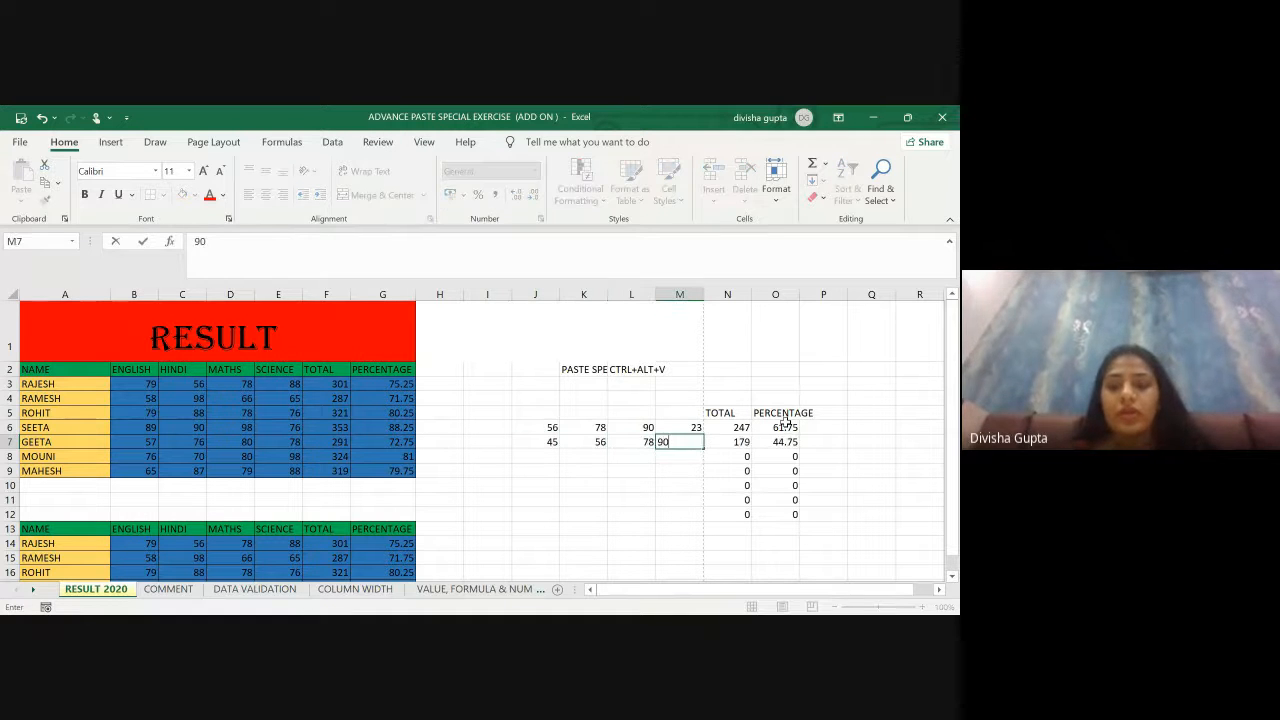
key("Tab")
key("Down")
key("Left")
key("Left")
key("Left")
key("Left")
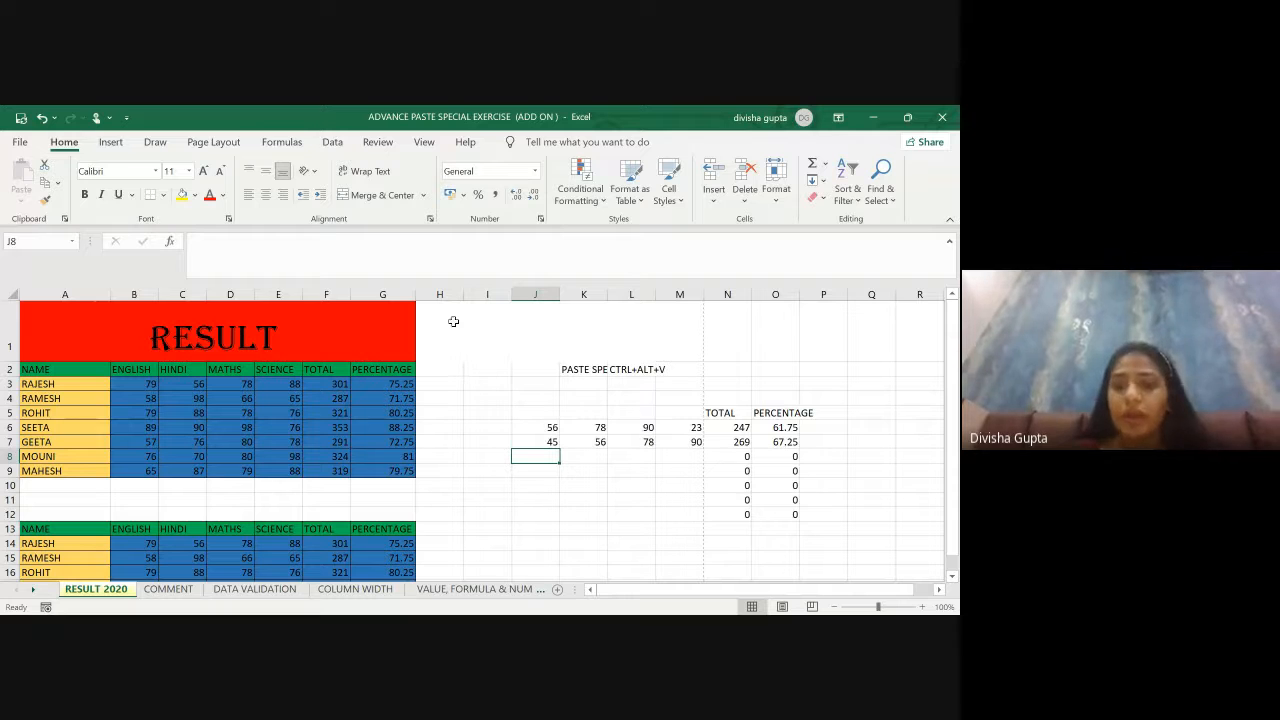
left_click(400, 628)
left_click(350, 565)
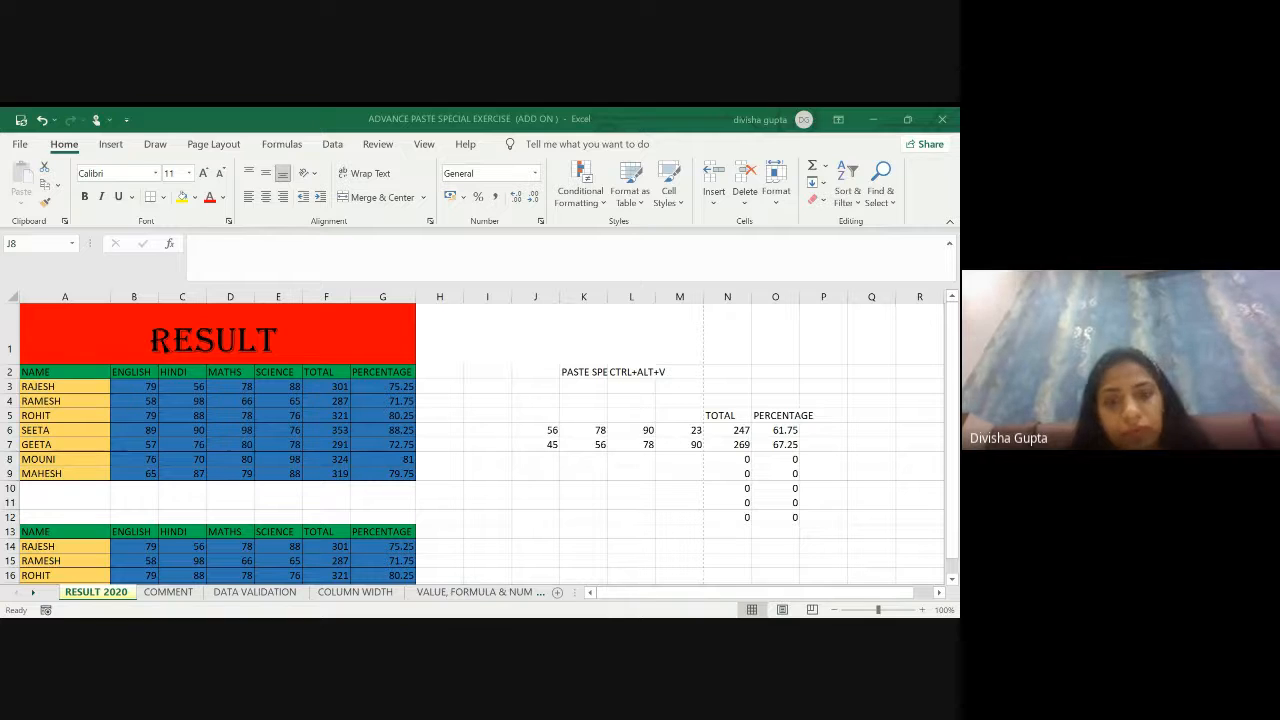
left_click(530, 459)
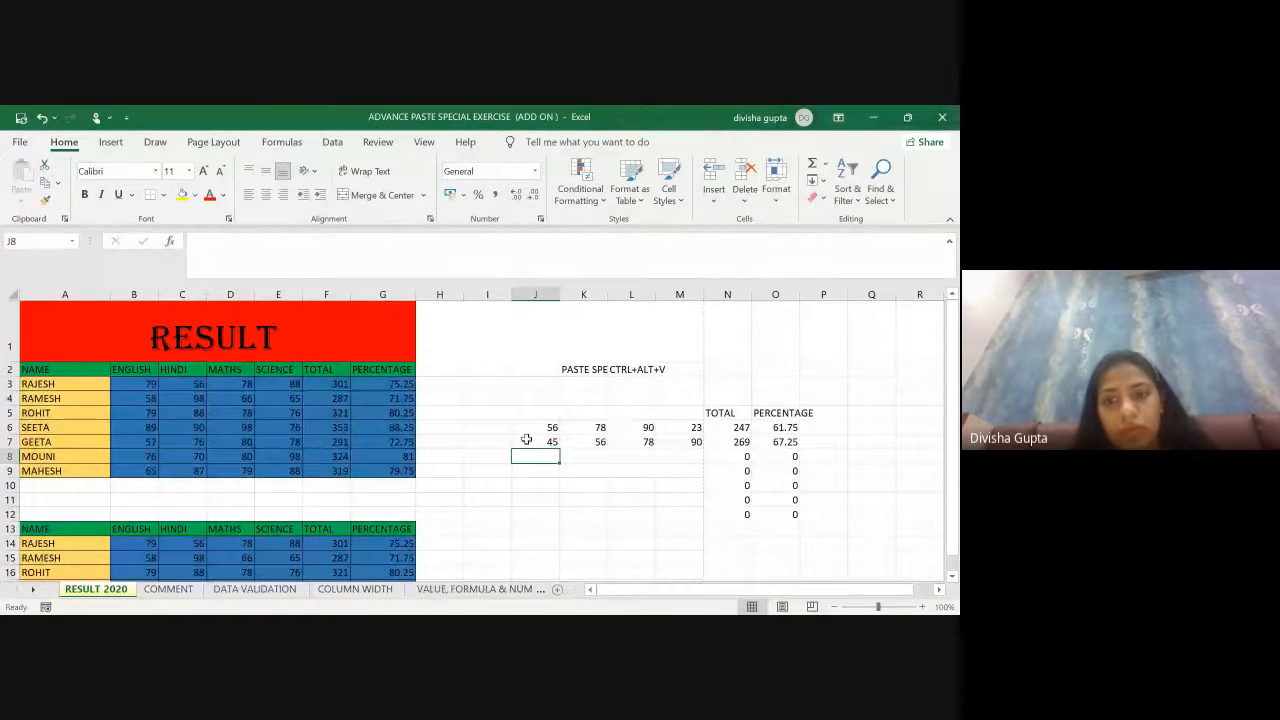
Step: Clear the sample marks and the pasted Total and Percentage columns from J4:Q13
left_click_drag(526, 440, 851, 518)
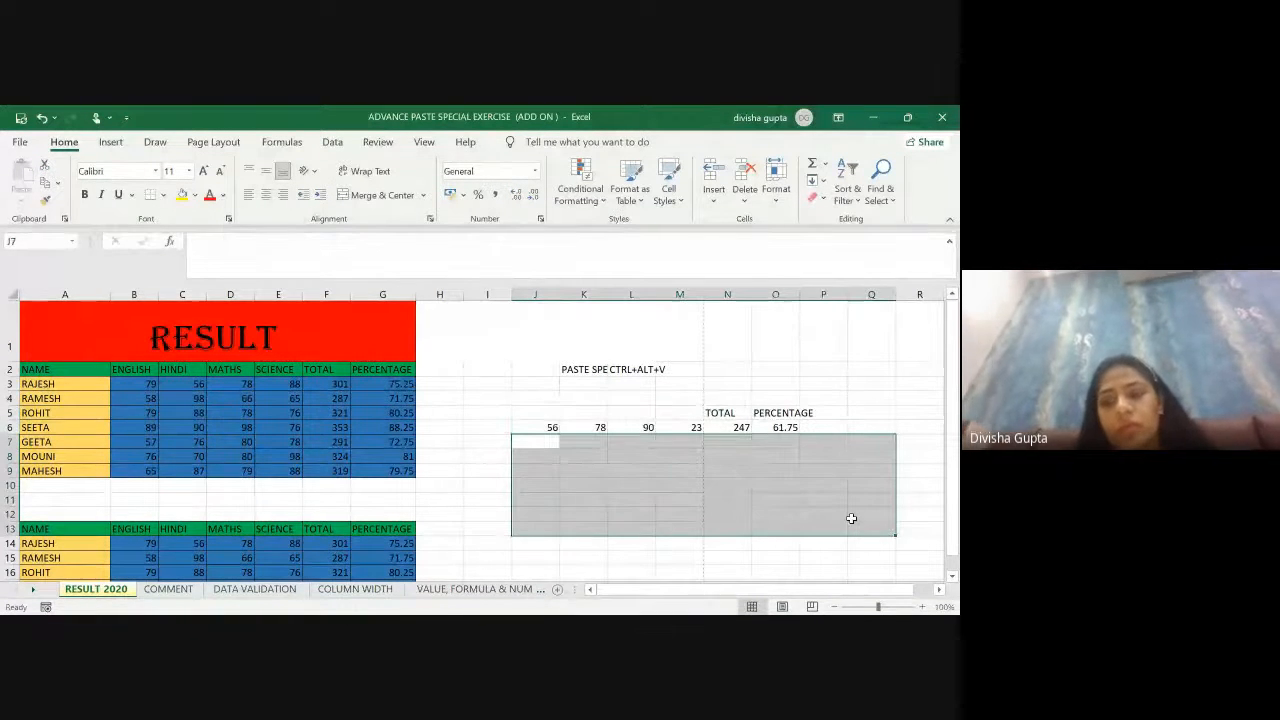
left_click_drag(549, 400, 867, 431)
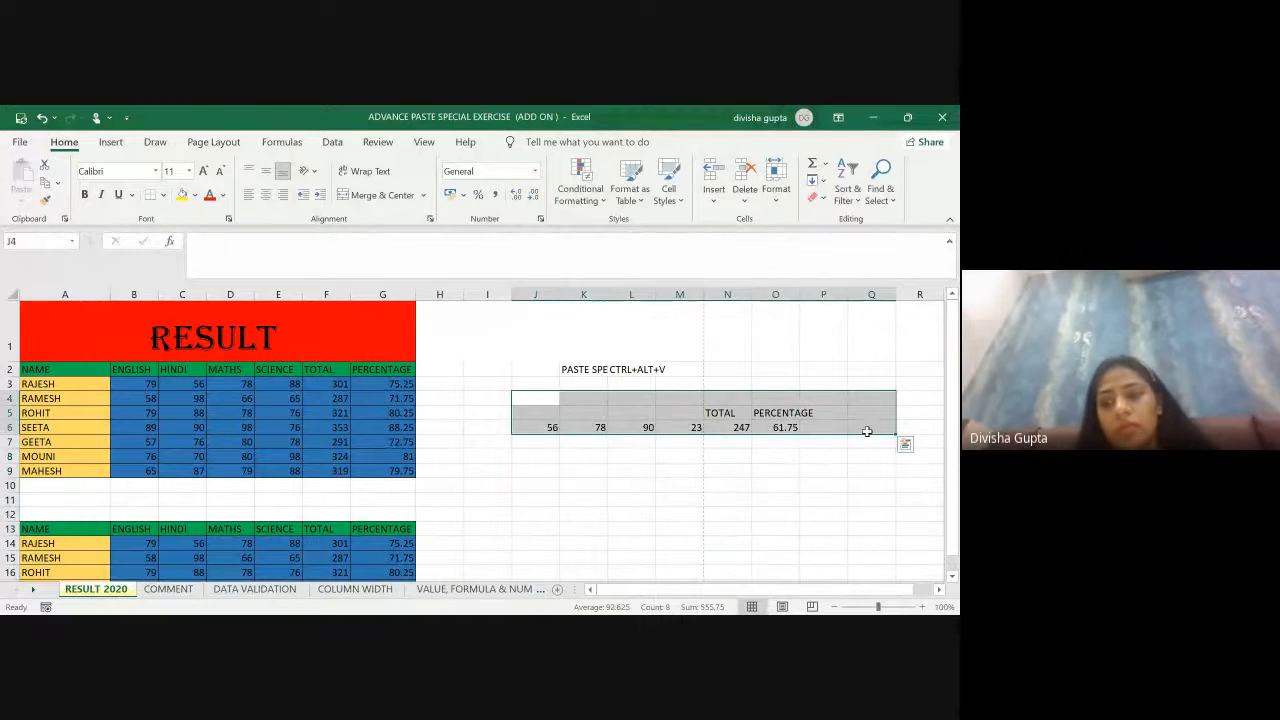
key("Delete")
left_click(671, 486)
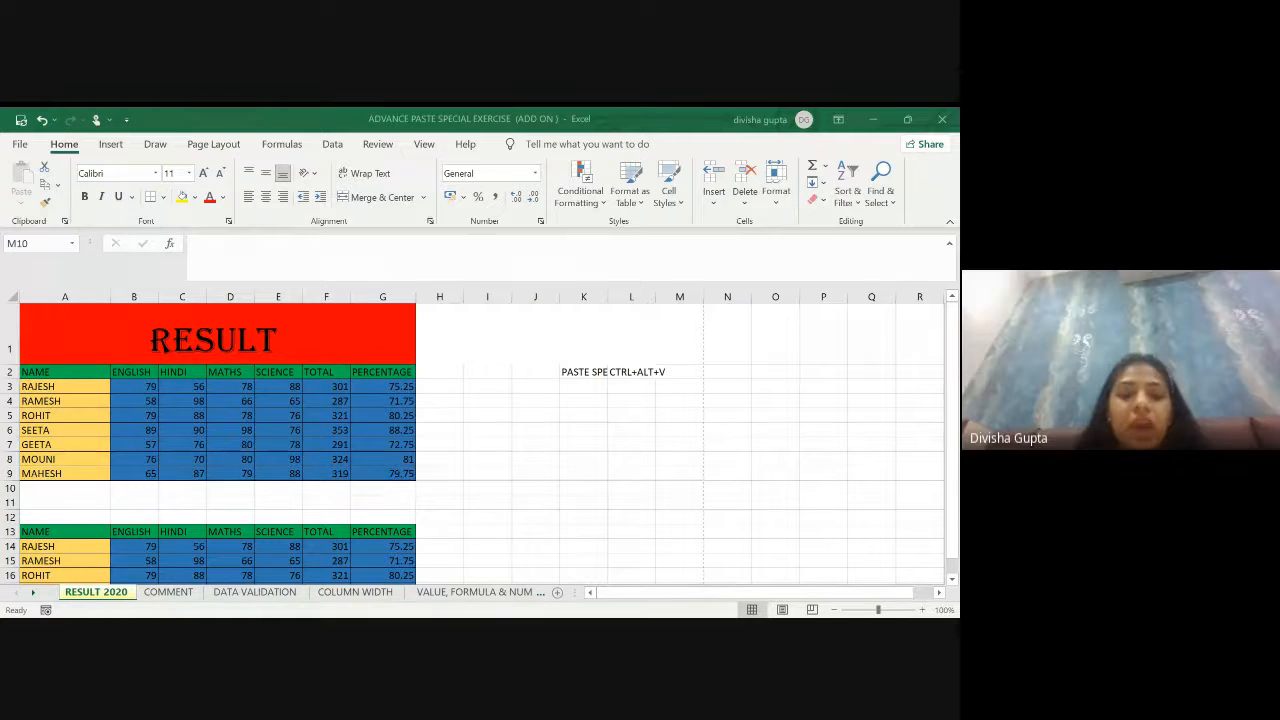
left_click(326, 369)
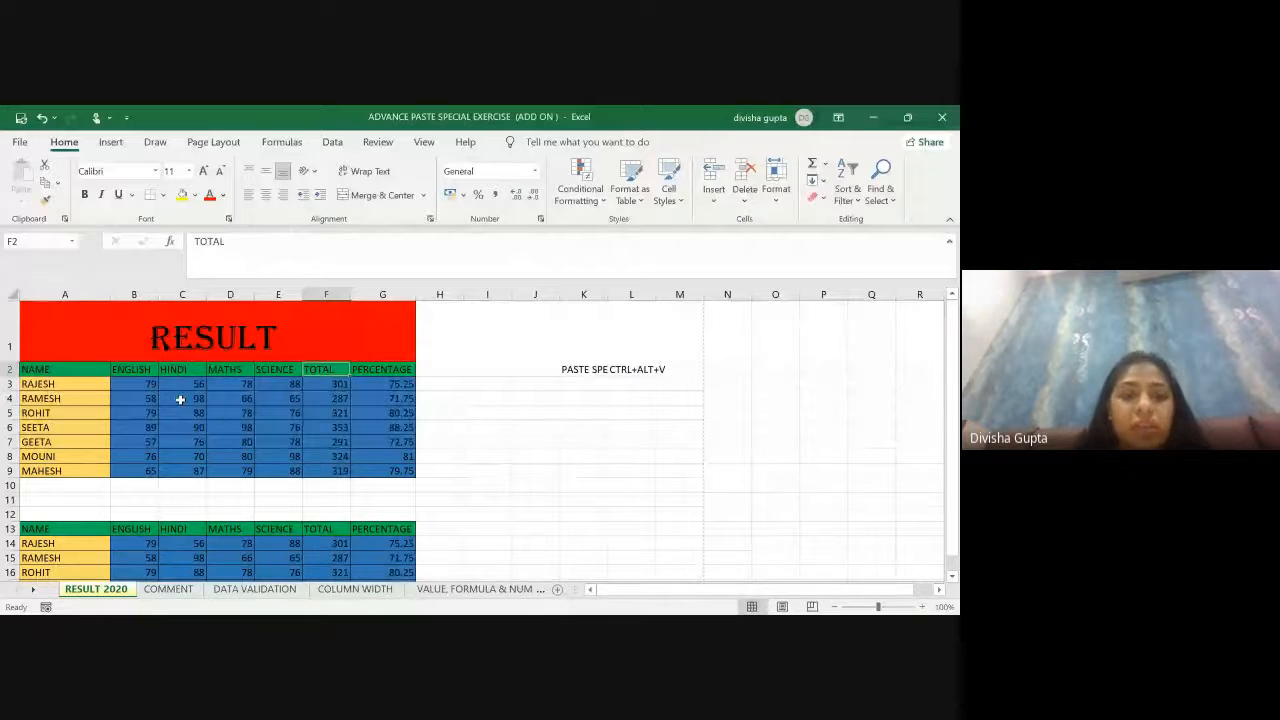
left_click_drag(326, 369, 382, 470)
key("ctrl+c")
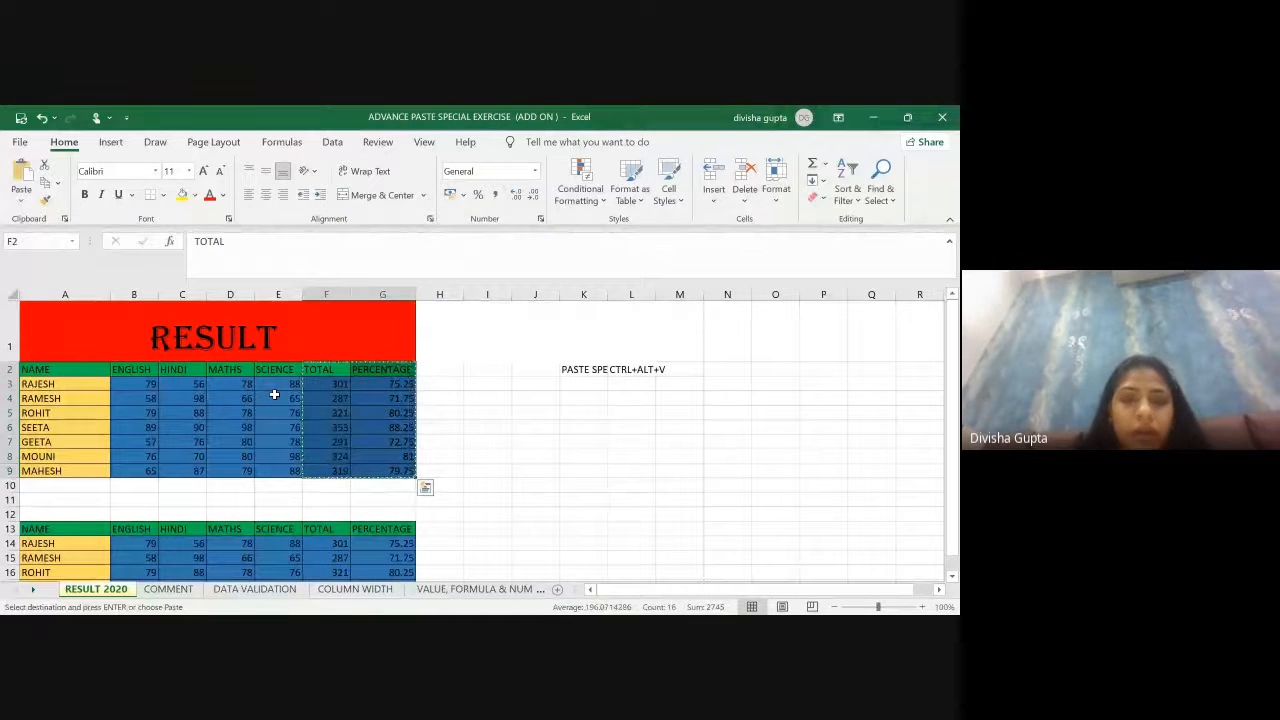
left_click(737, 413)
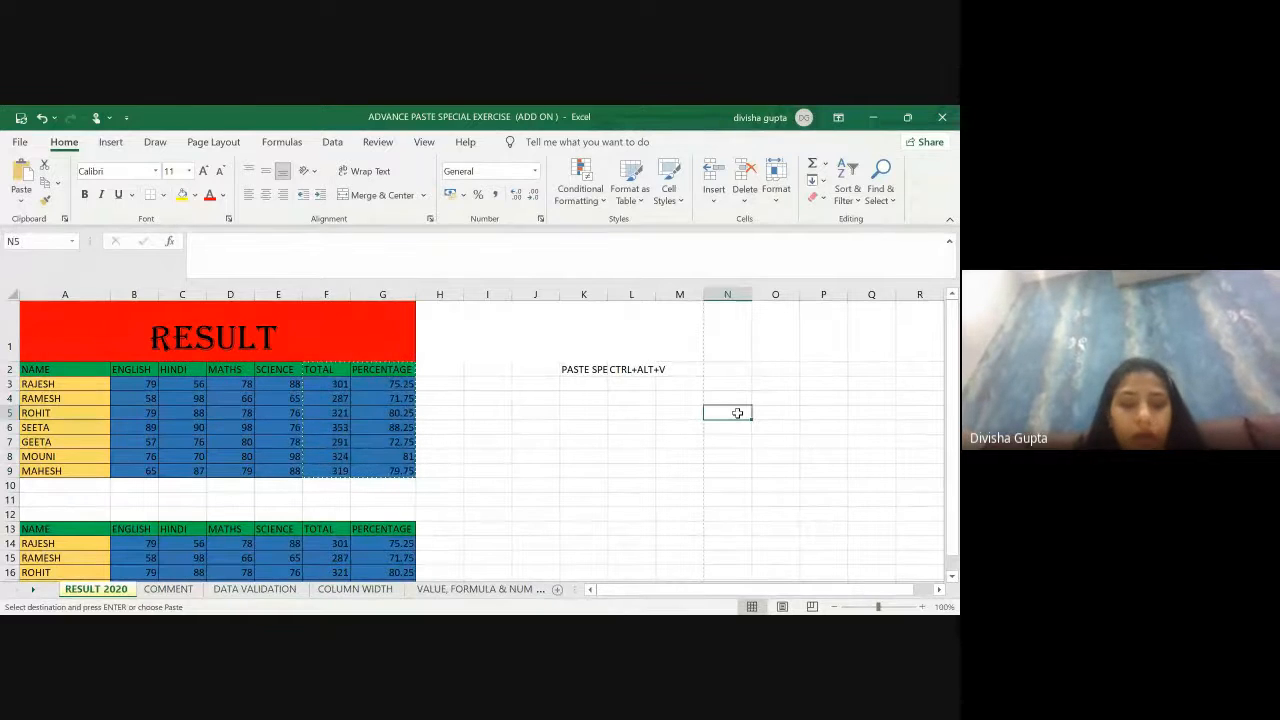
key("alt+v")
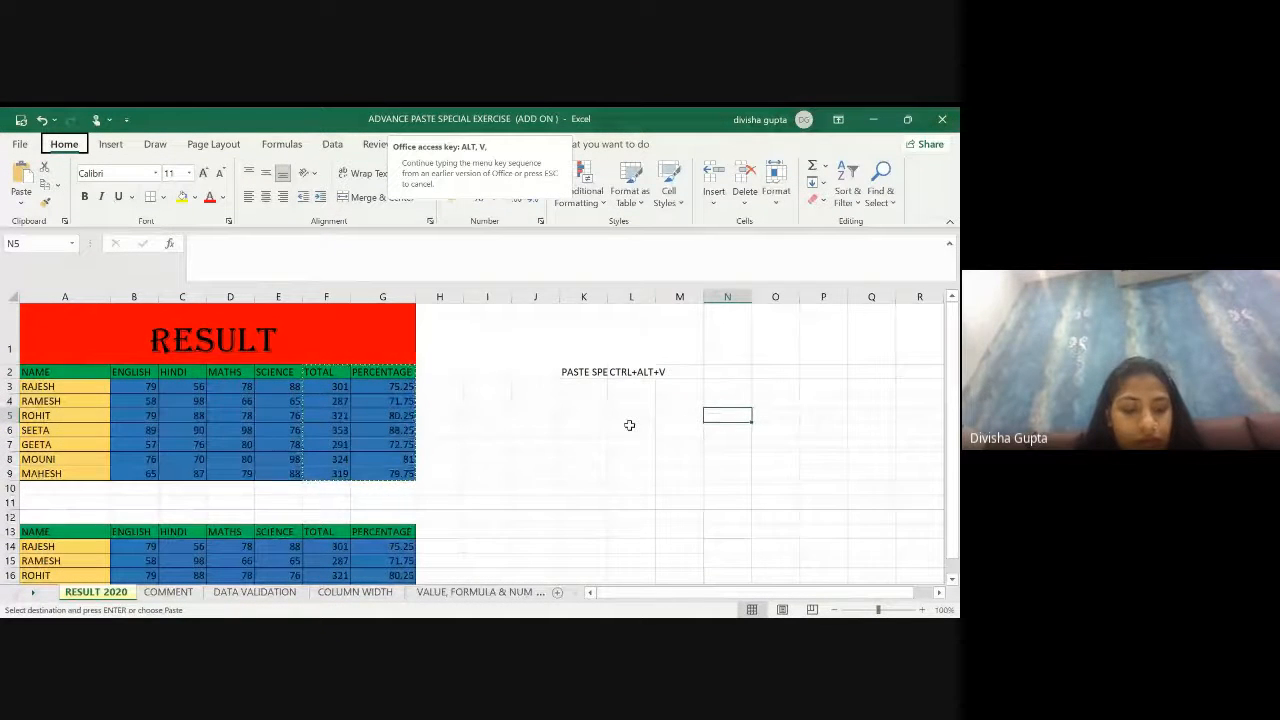
Step: Select the Total and Percentage columns F2:G9 of the upper result table, headings included, and copy them
left_click(324, 375)
key("shift+Right")
key("shift+Right")
key("shift+Left")
key("shift+Down")
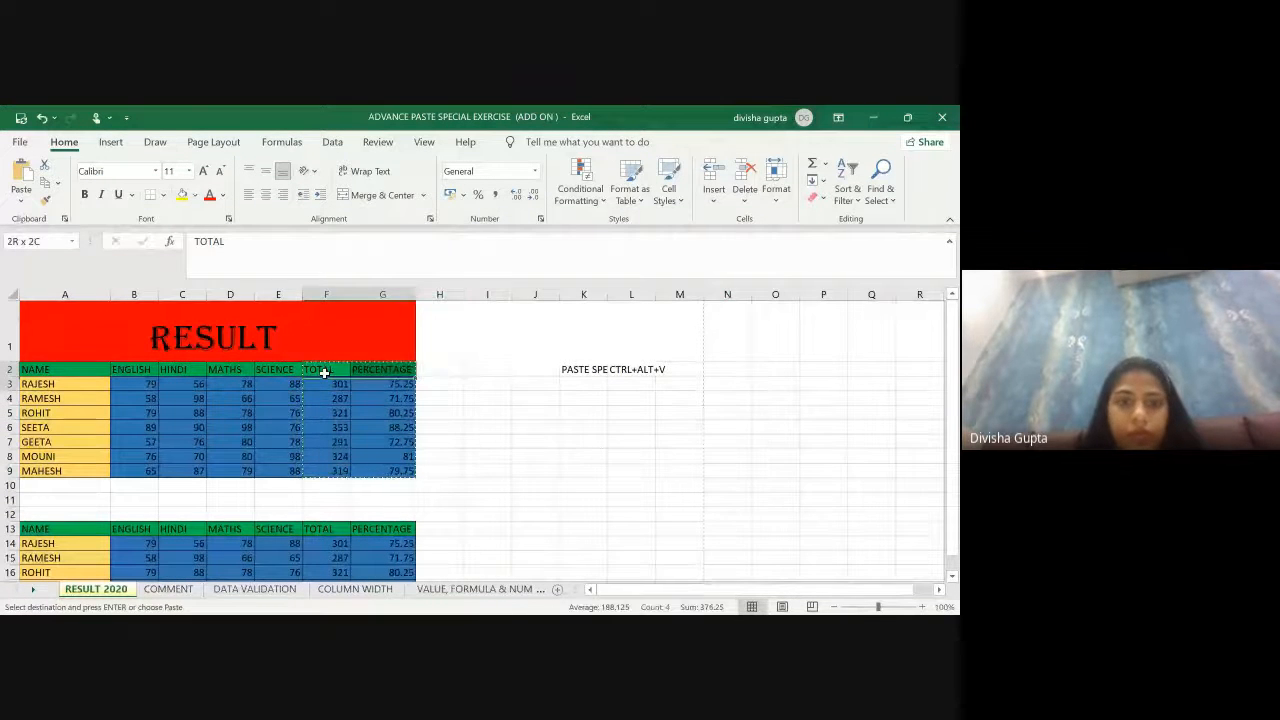
key("shift+Down")
key("shift+Down")
key("shift+Down")
key("shift+Down")
key("shift+Down")
key("shift+Down")
key("ctrl+v")
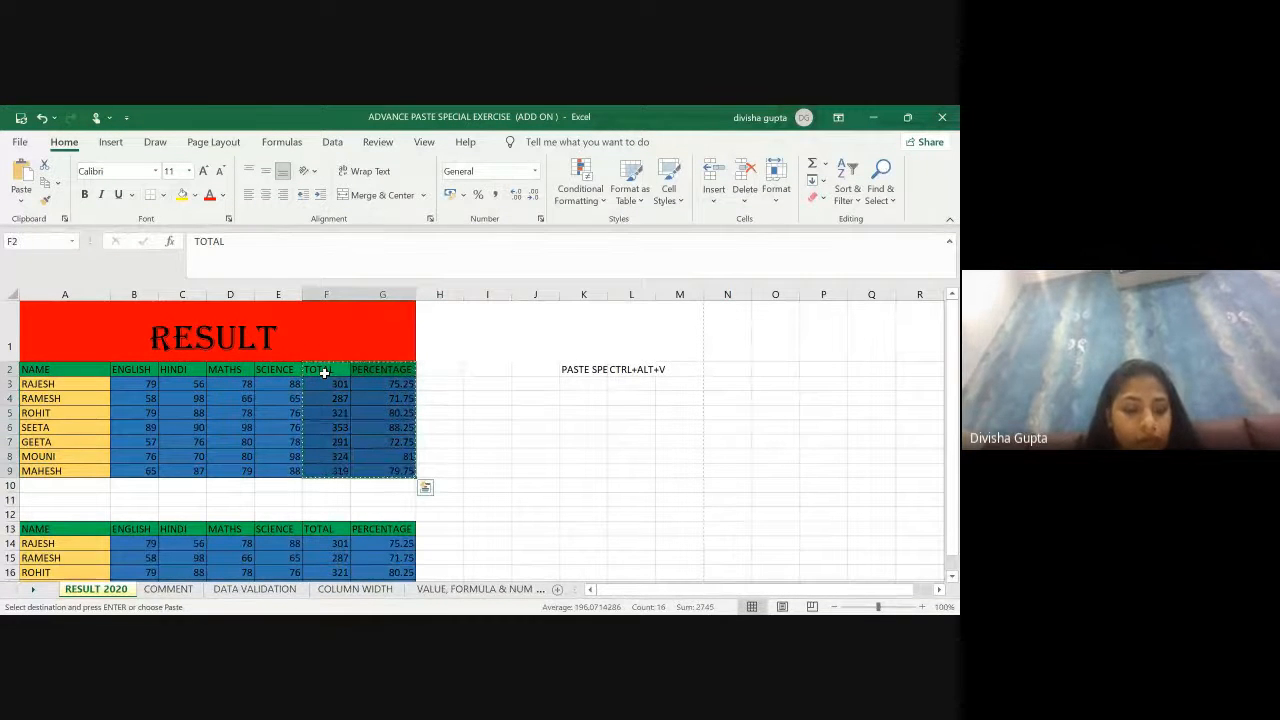
Step: Paste the copied columns starting at O4 using Paste Special with the Formulas option
left_click(772, 397)
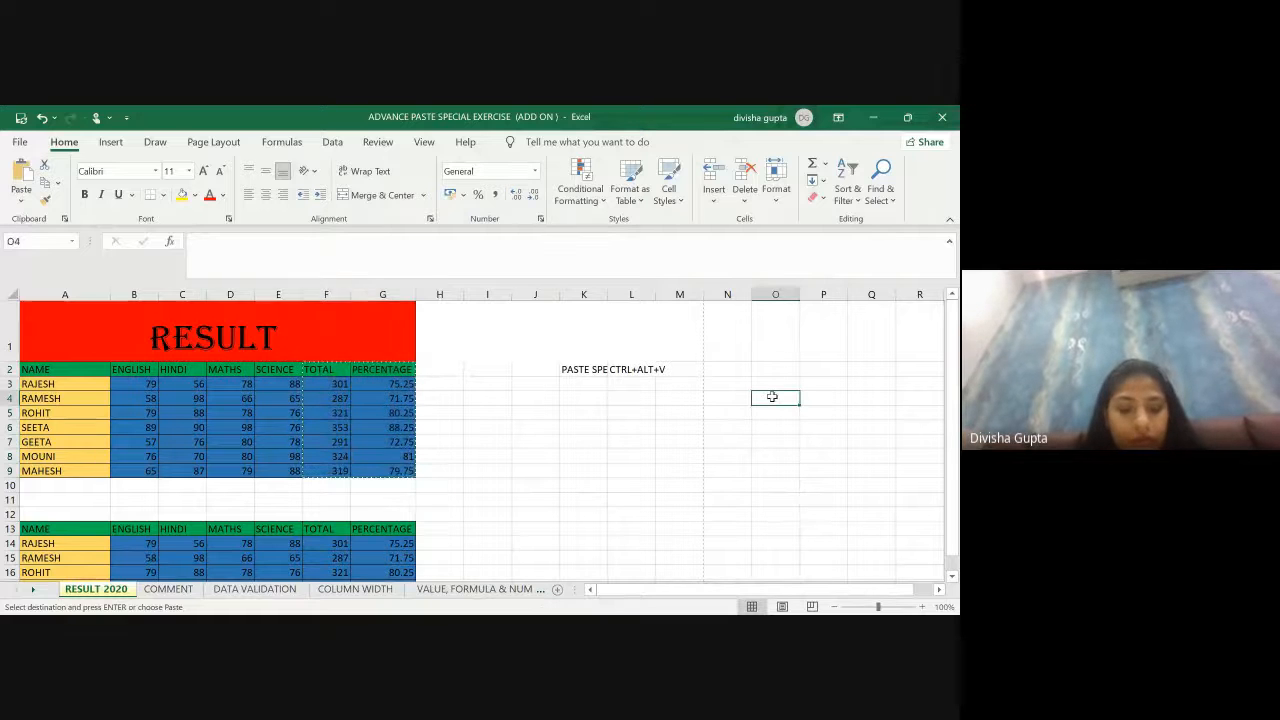
key("ctrl+alt+v")
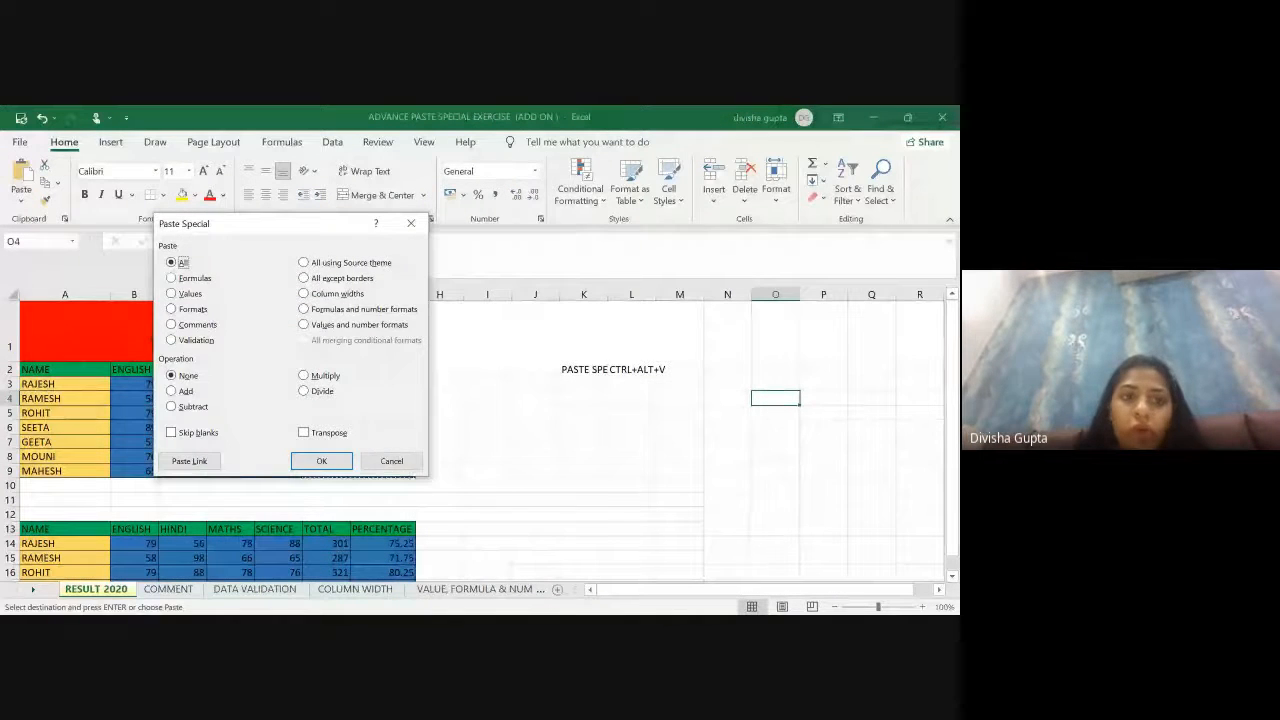
left_click(194, 278)
left_click(313, 460)
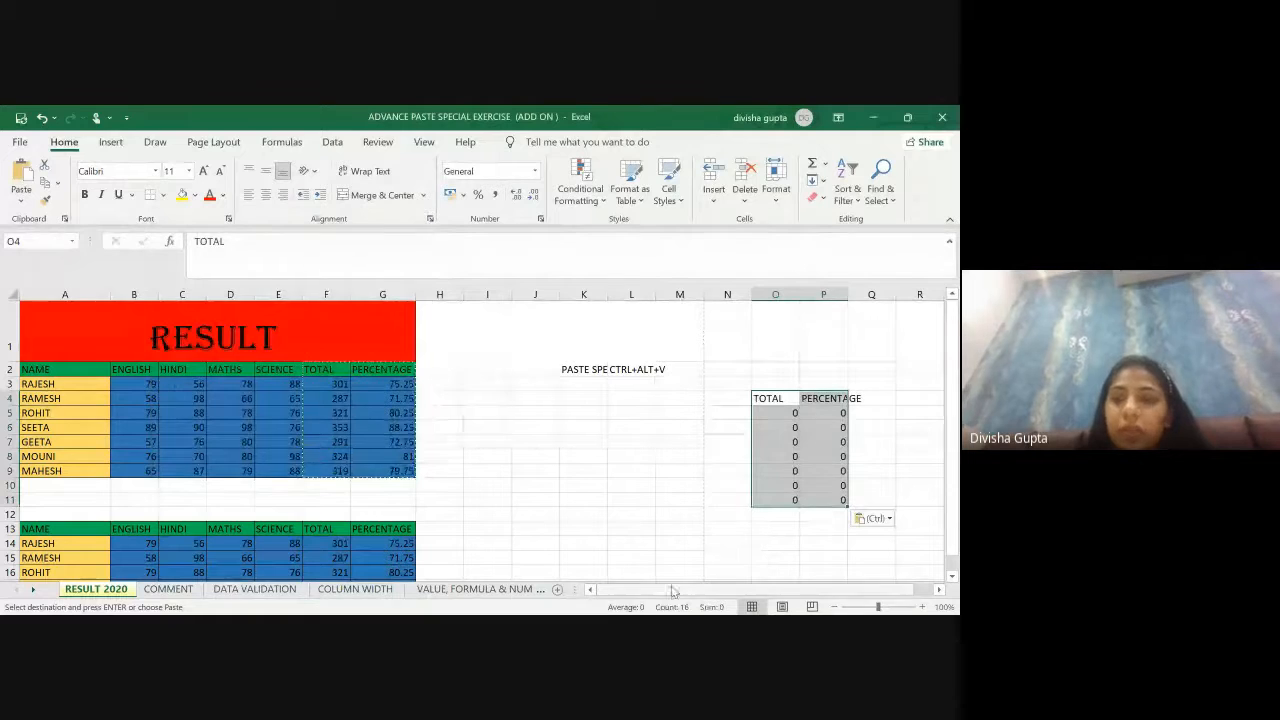
Step: Compare the original Total formula in F3 and its source cells B3 to E3 with the pasted formula in O5
left_click(328, 385)
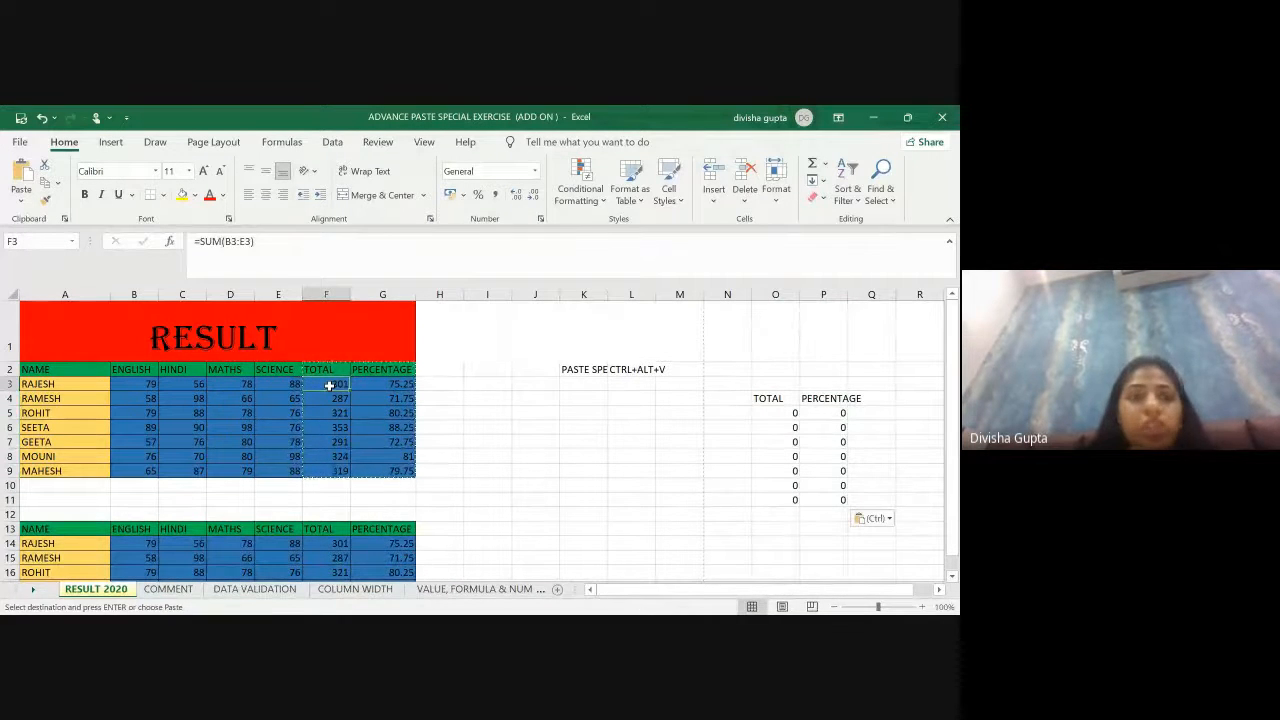
left_click(135, 383)
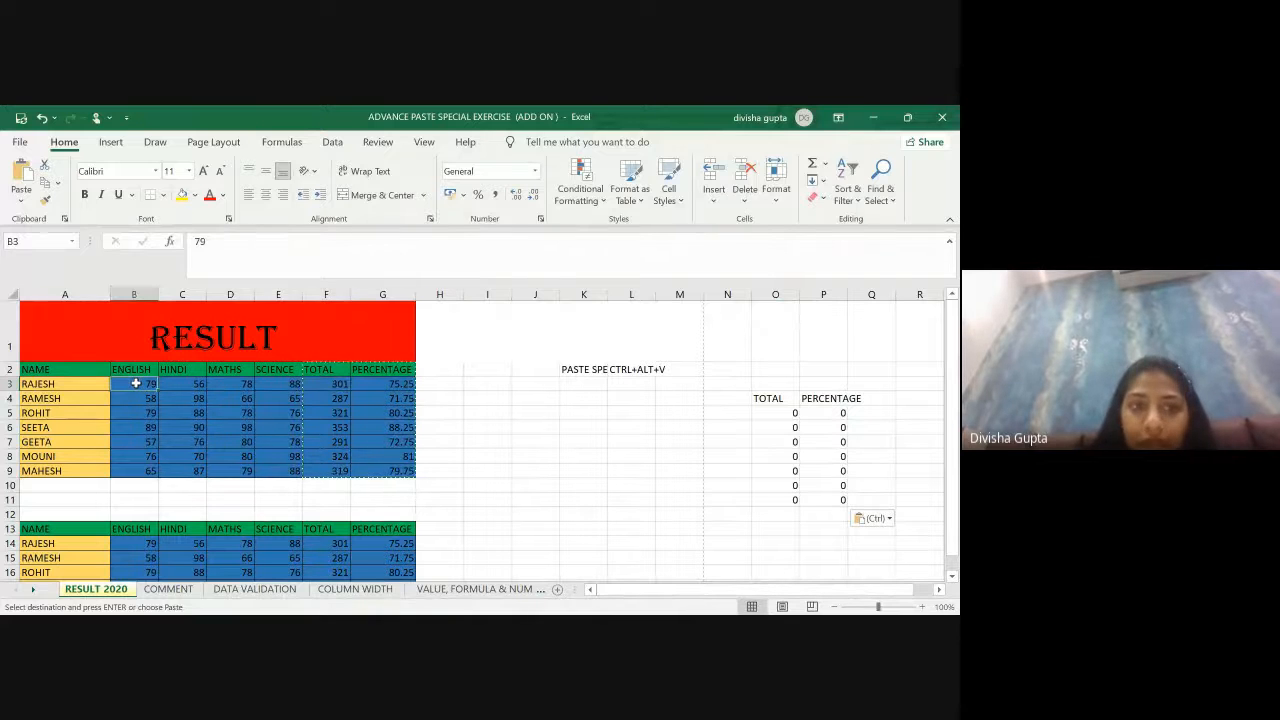
left_click(278, 387)
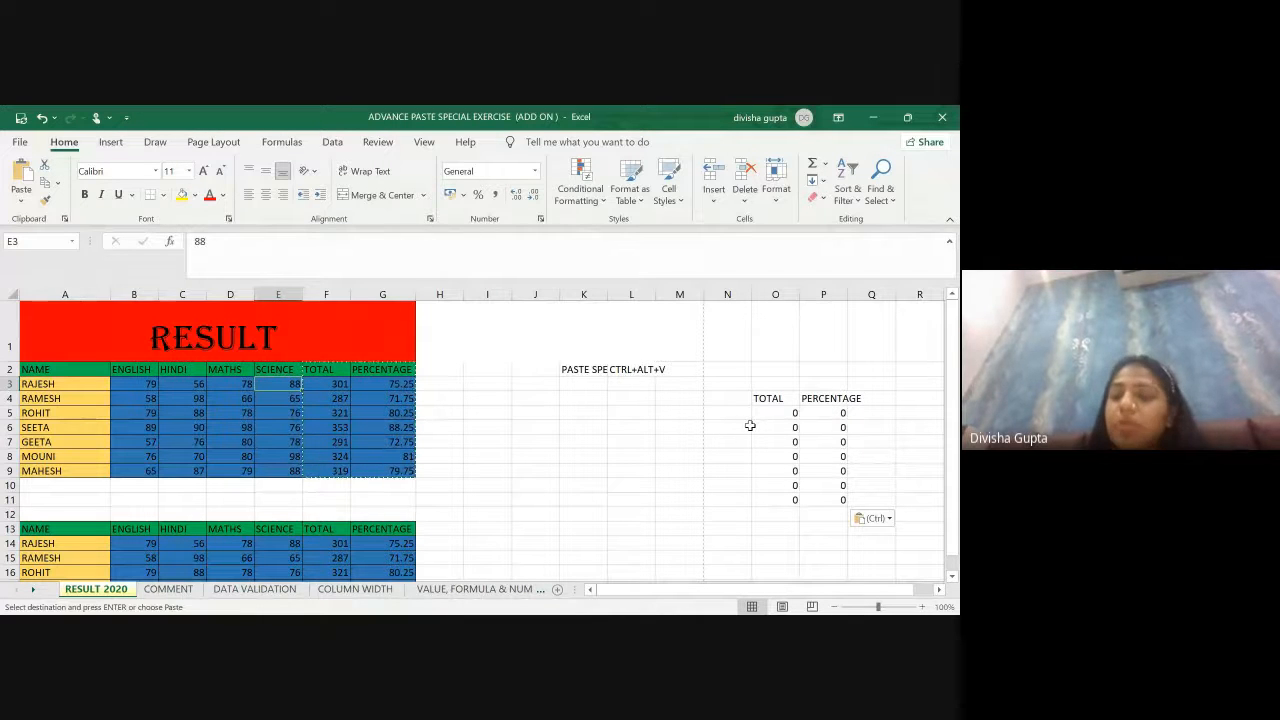
left_click(637, 403)
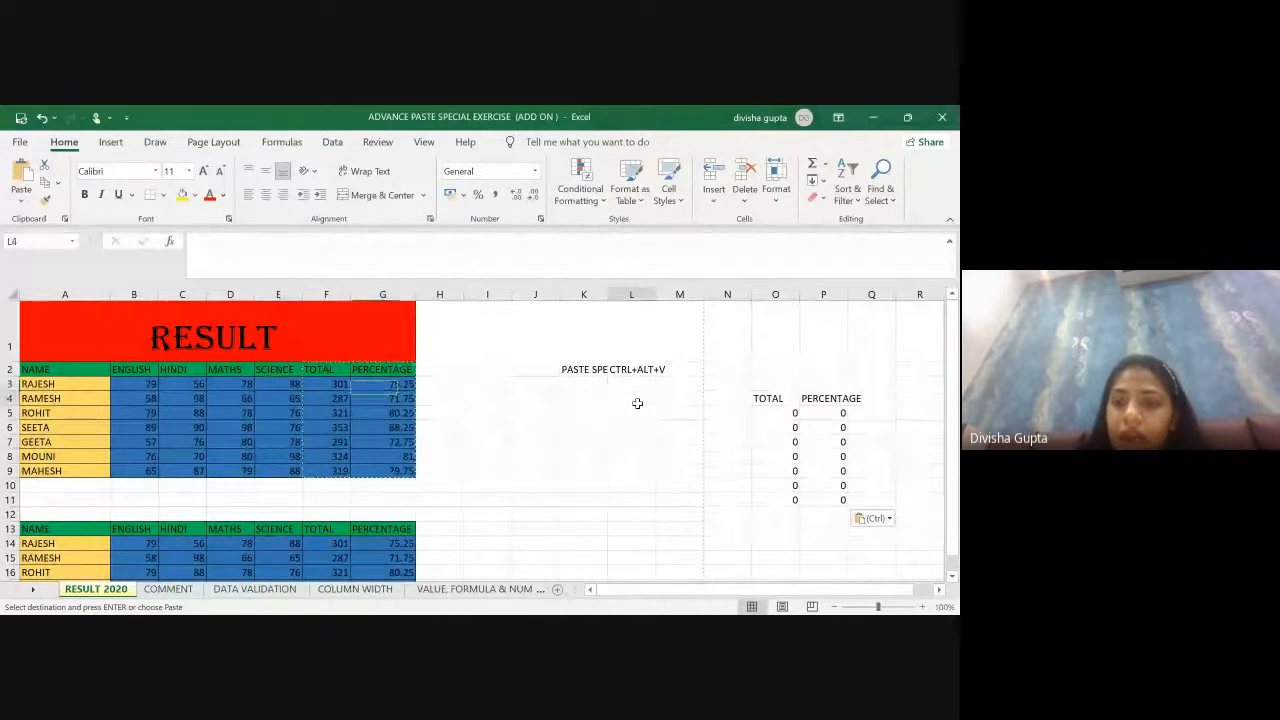
left_click(757, 413)
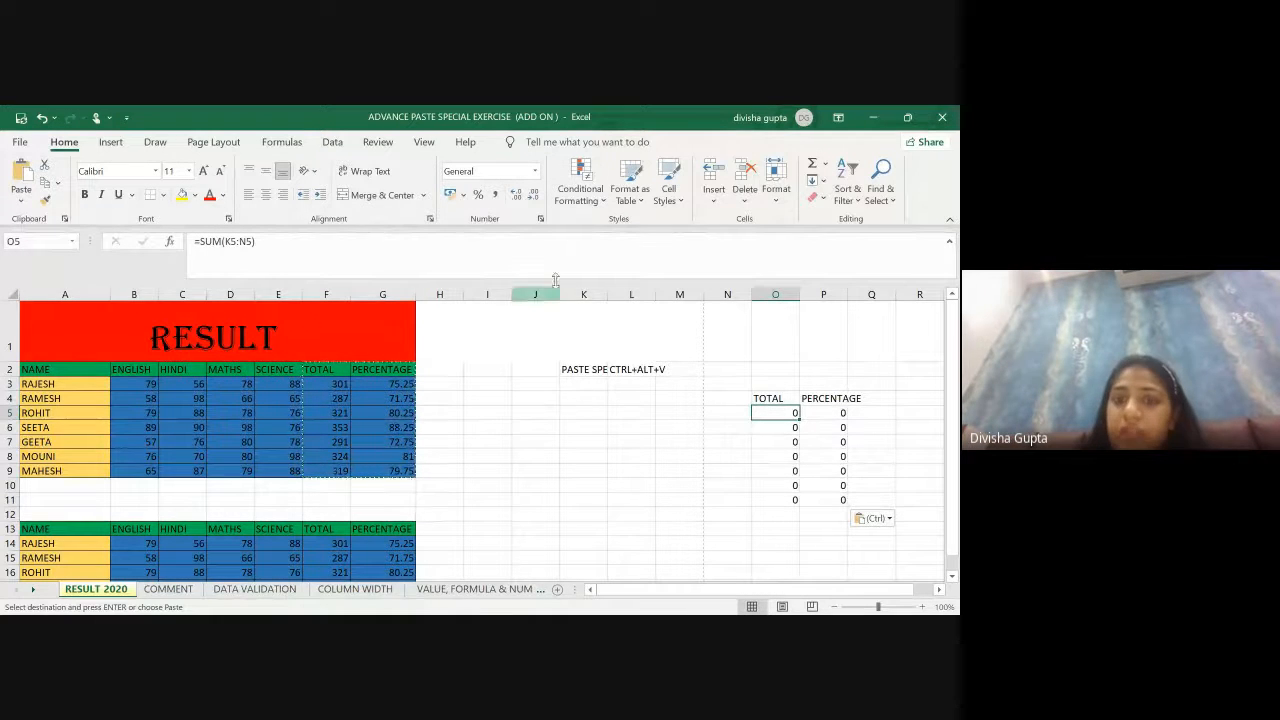
Step: Enter the marks 78, 79, 90 and 90 in K5:N5 to feed the pasted formulas
left_click(598, 413)
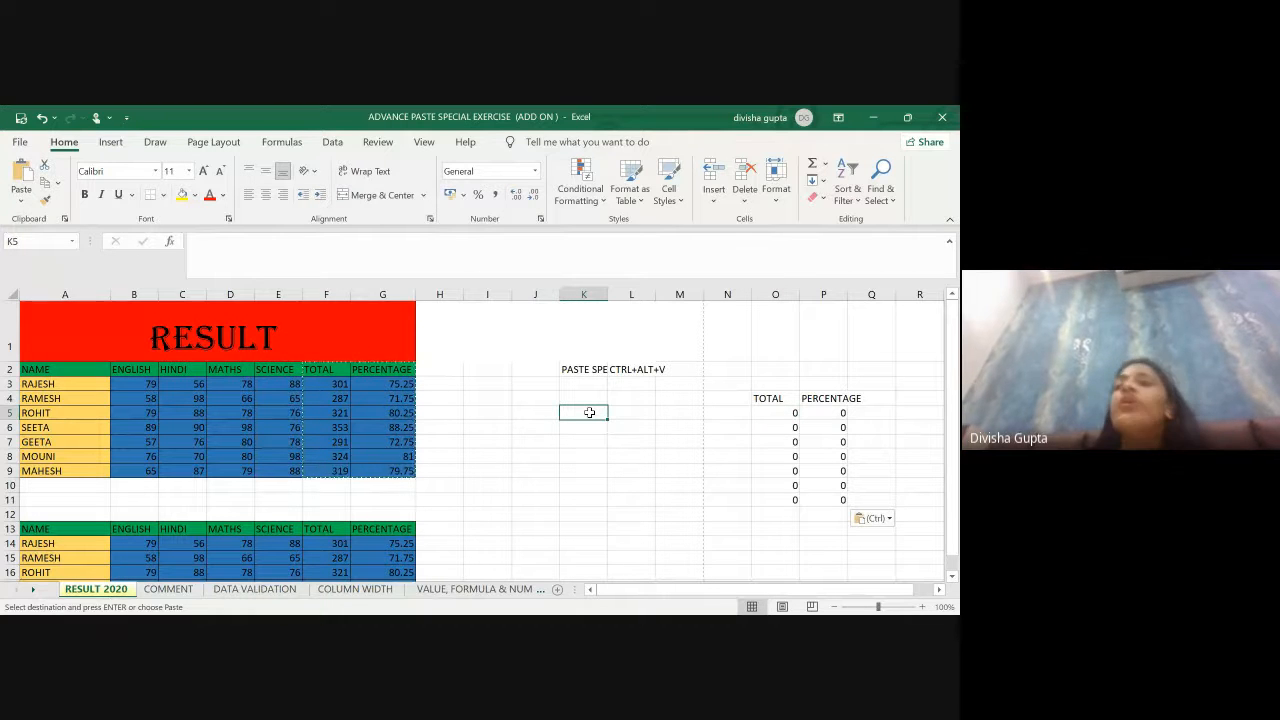
type("78")
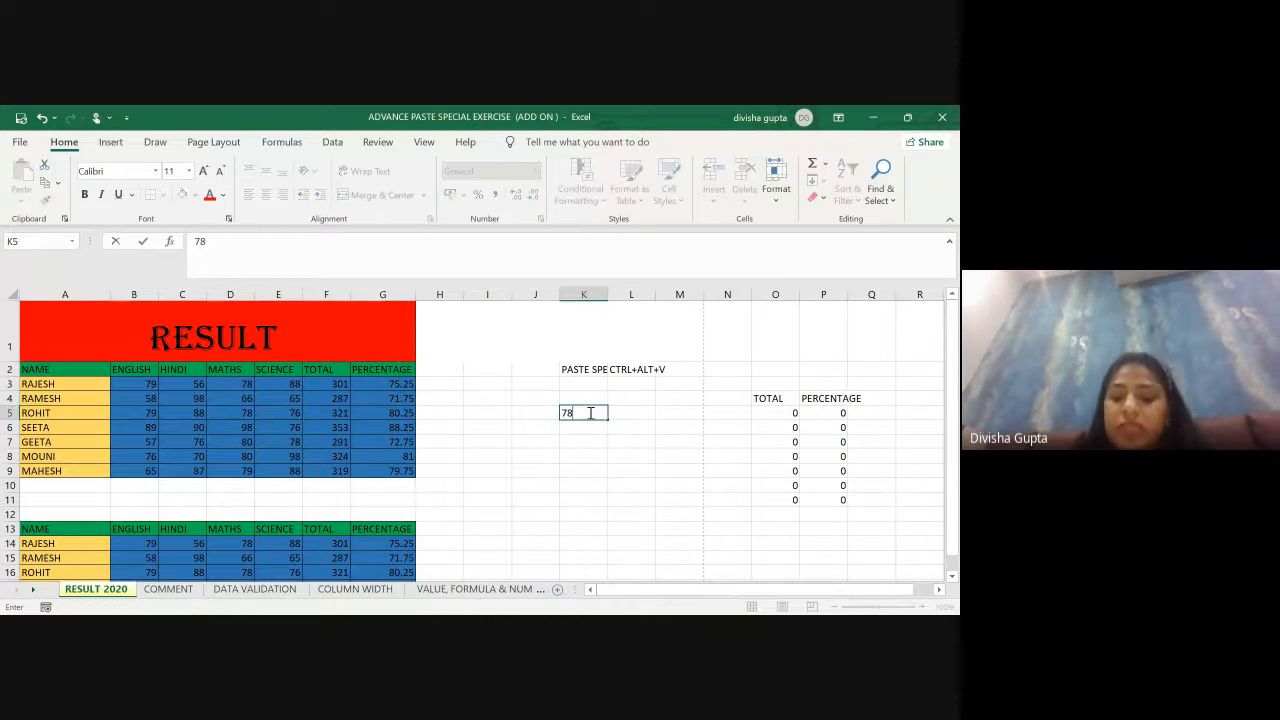
key("Tab")
type("79")
key("Tab")
type("90")
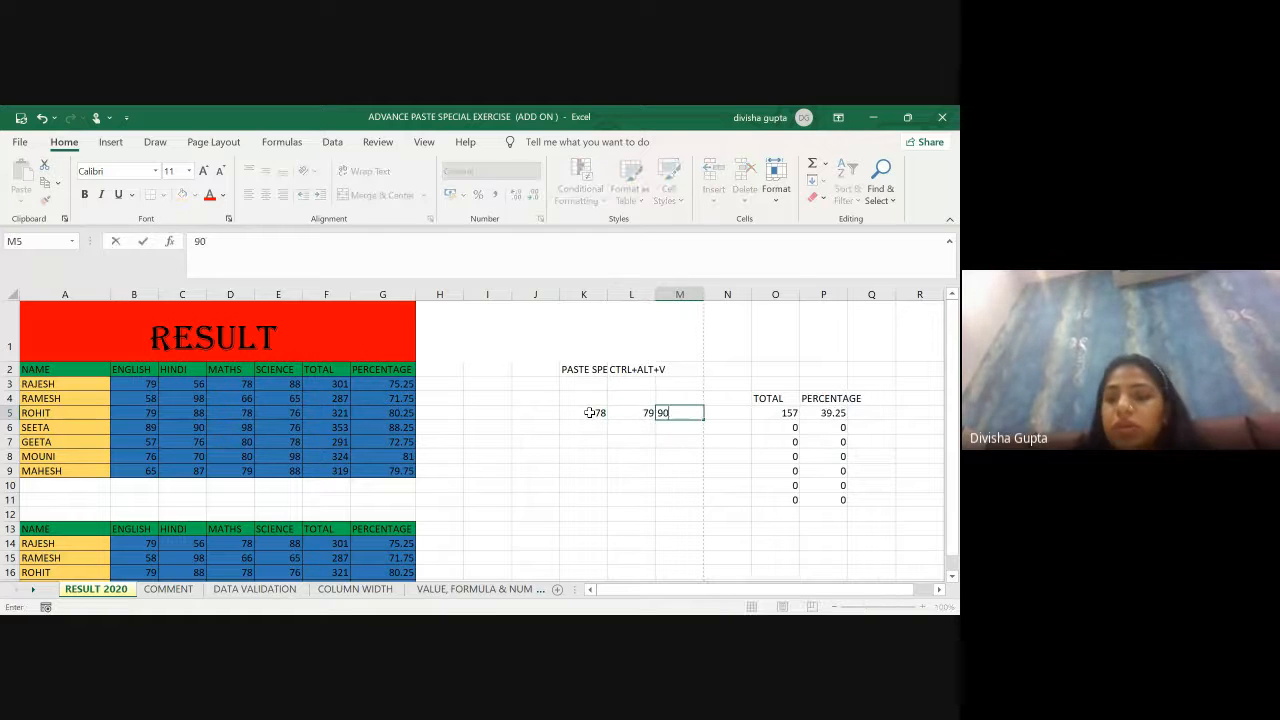
key("Tab")
type("90")
key("Tab")
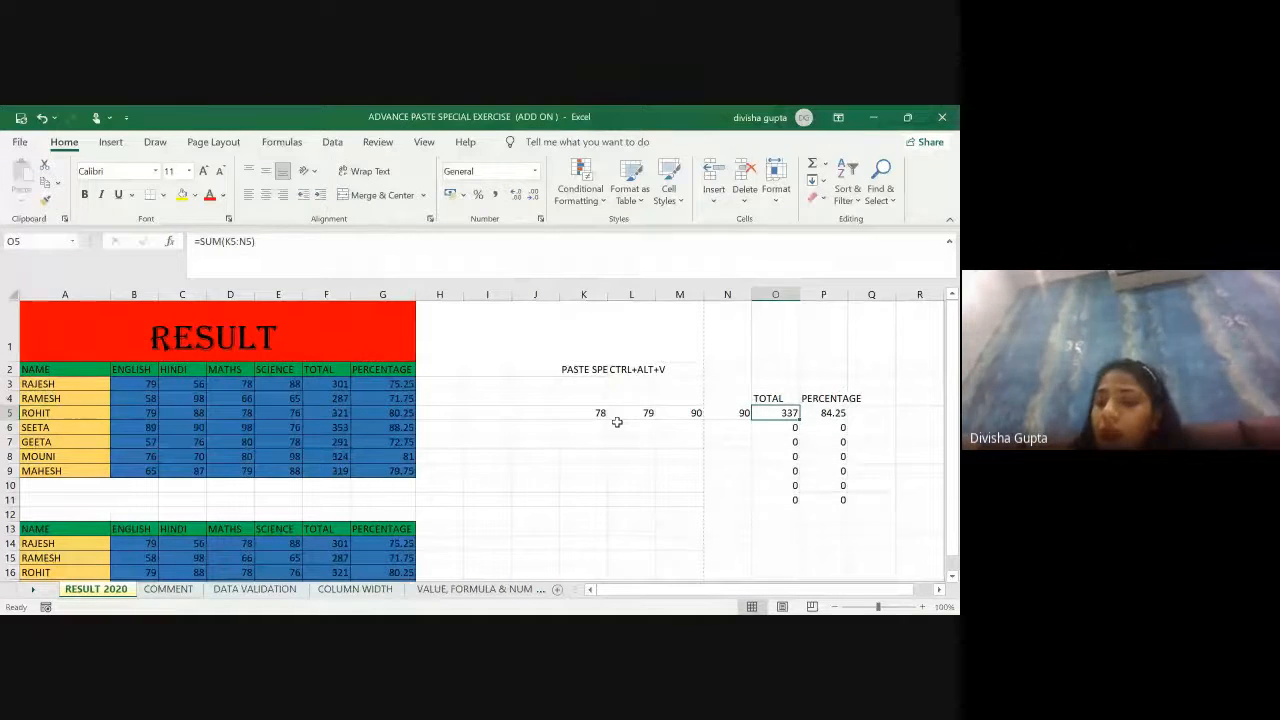
key("Down")
key("Left")
key("Left")
key("Left")
key("Down")
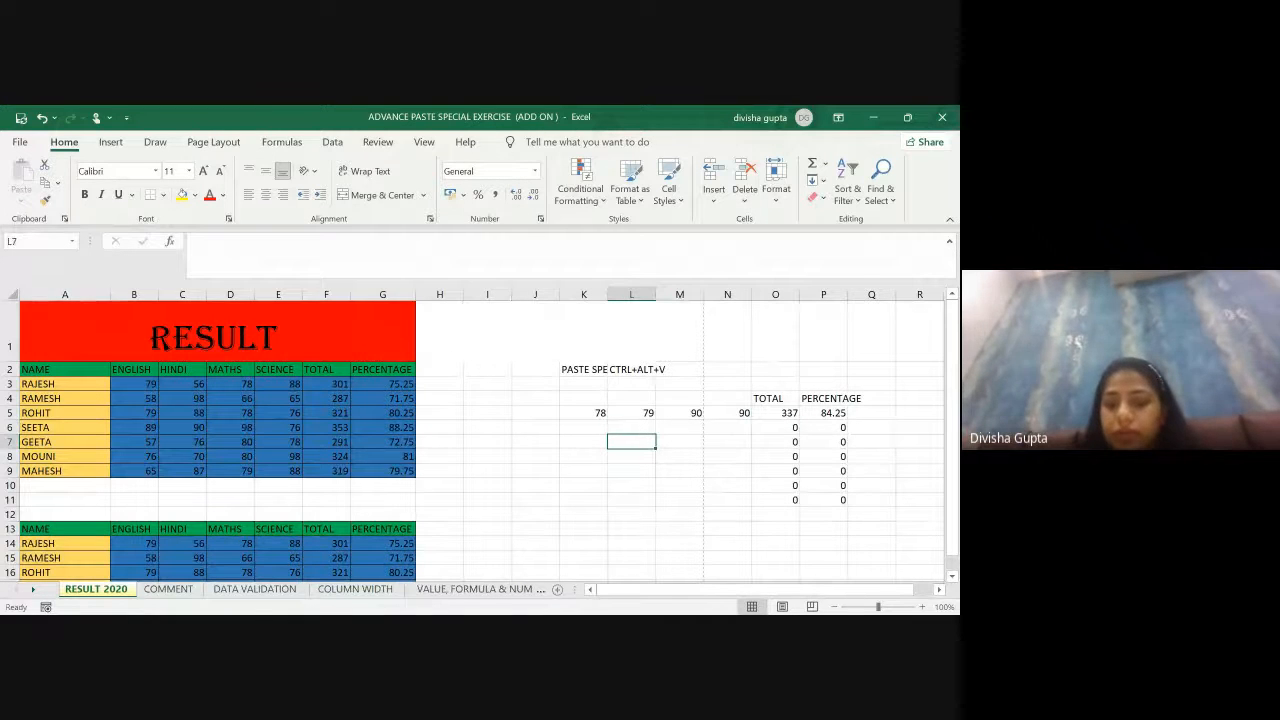
Step: Clear the entered marks and the pasted Total and Percentage formulas in the range K4:Q13
key("alt+Tab")
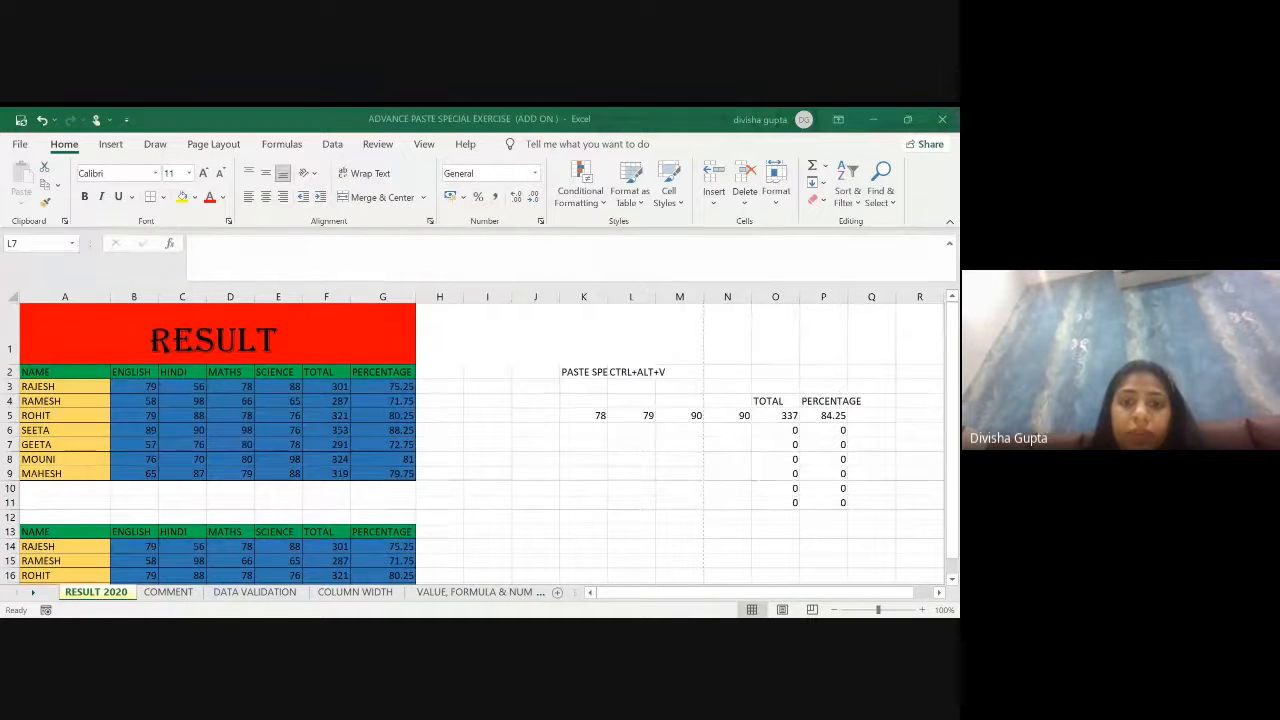
mouse_move(586, 397)
left_mouse_down()
mouse_move(726, 437)
mouse_move(843, 537)
mouse_move(856, 524)
left_mouse_up()
key("alt+Tab")
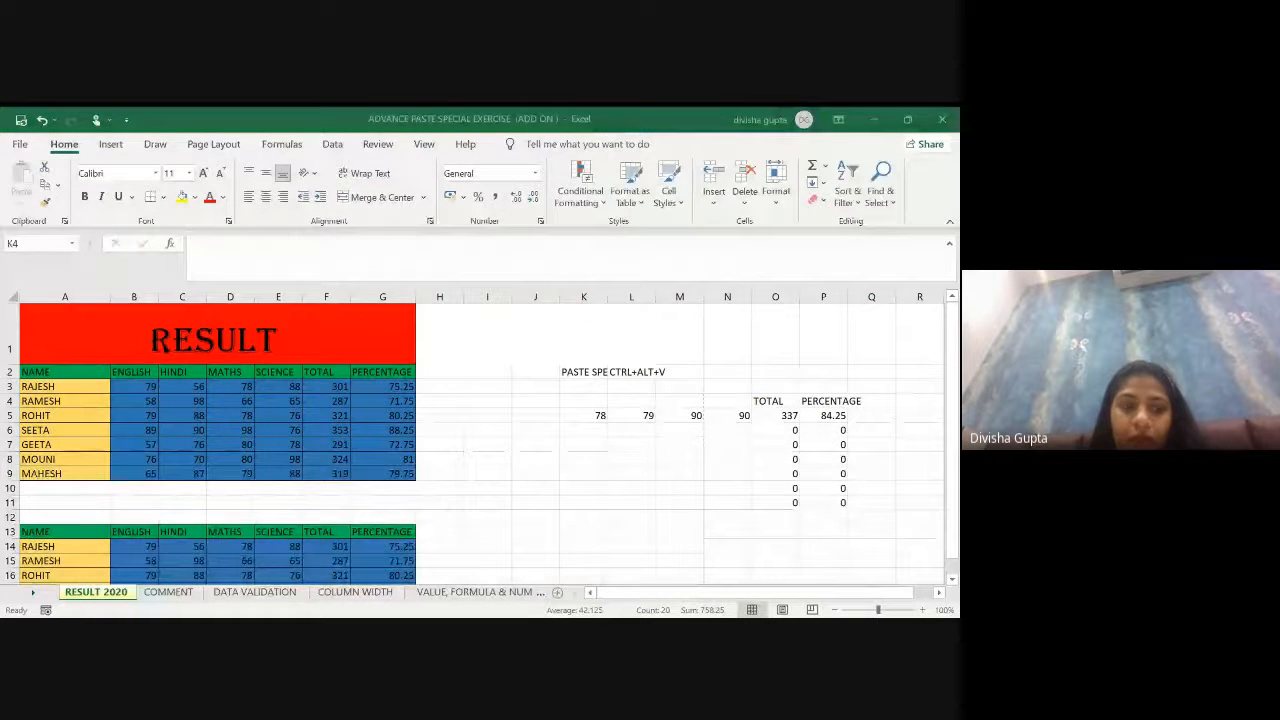
key("alt+Tab")
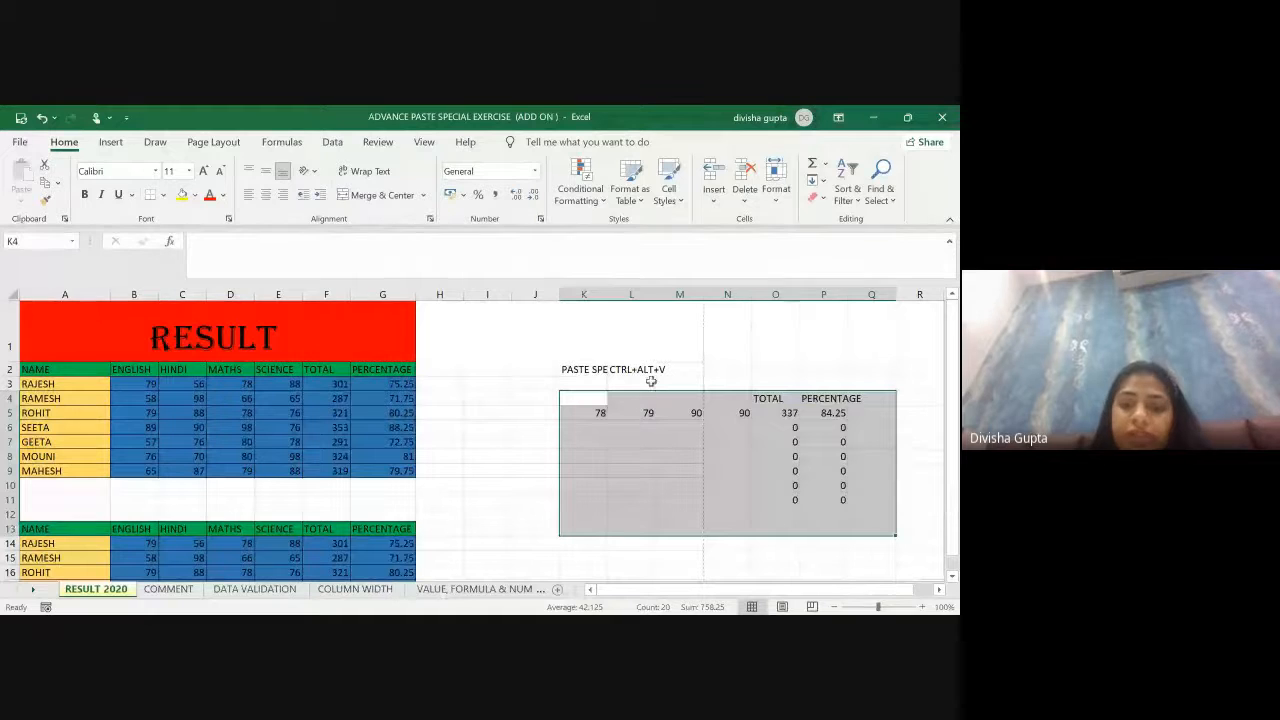
key("Delete")
left_click(535, 439)
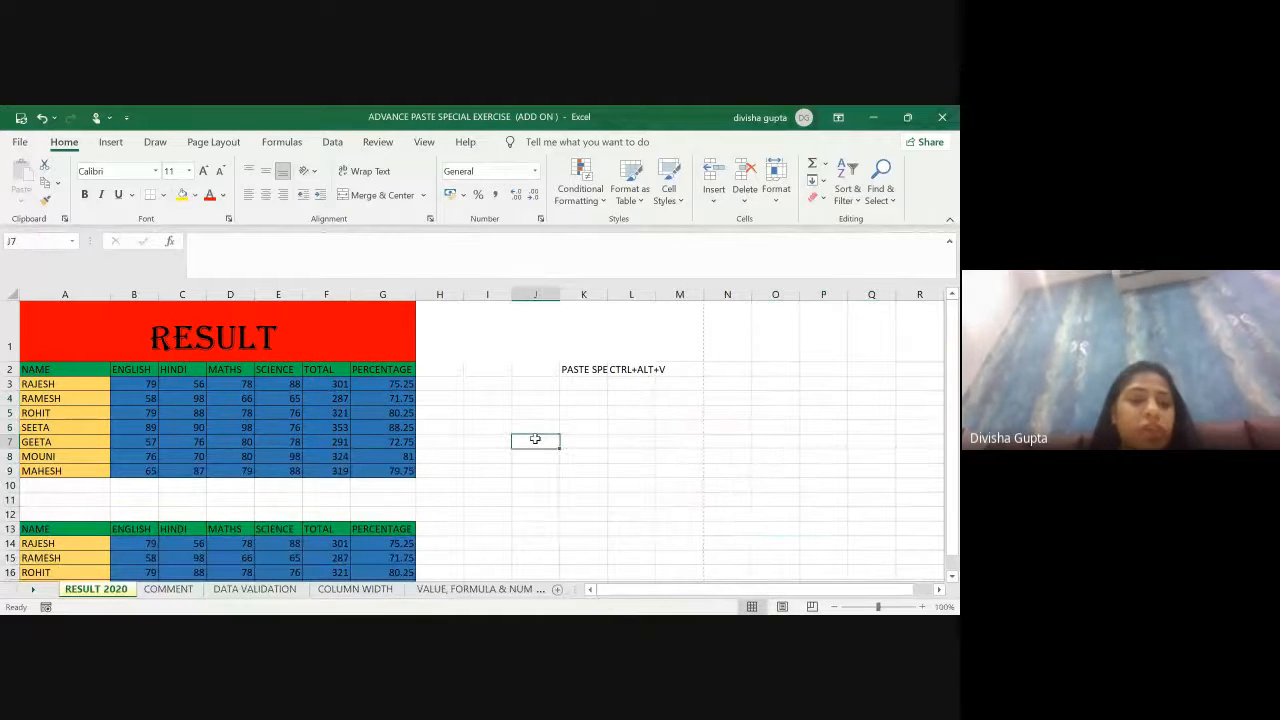
Step: Open the COMMENT sheet and view the existing comments in cells A3 and A4
left_click(168, 590)
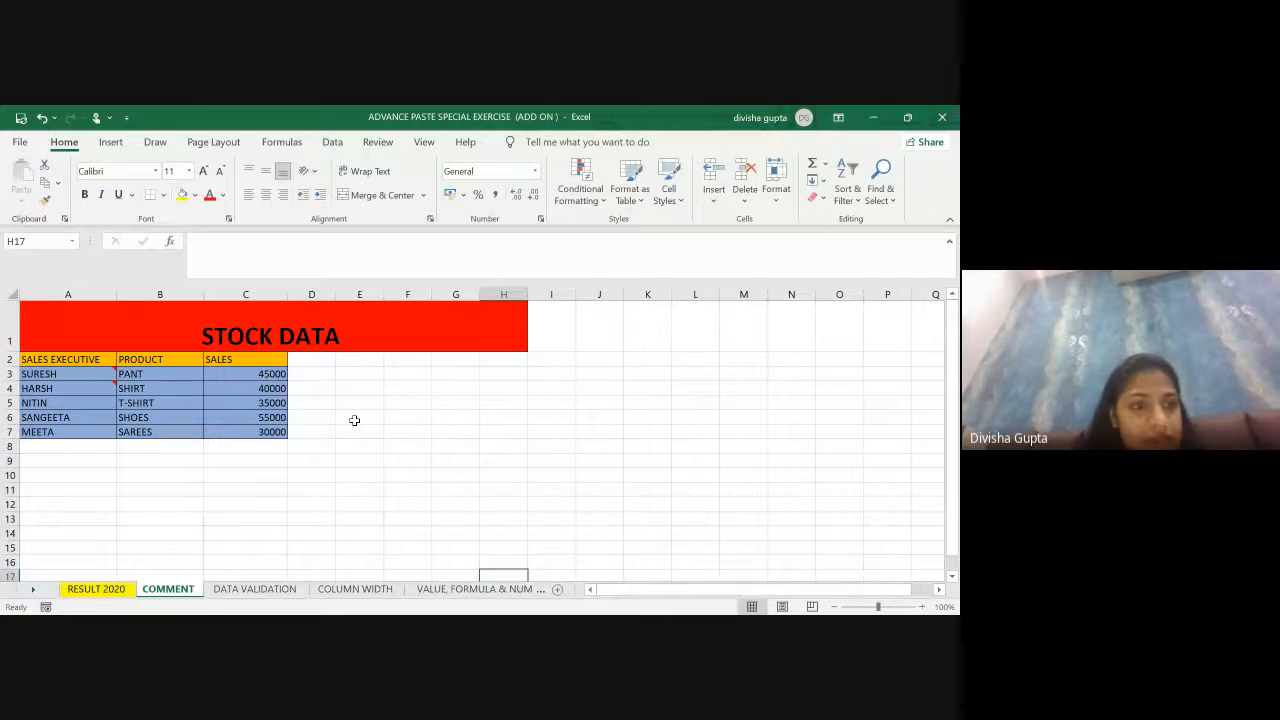
left_click(71, 379)
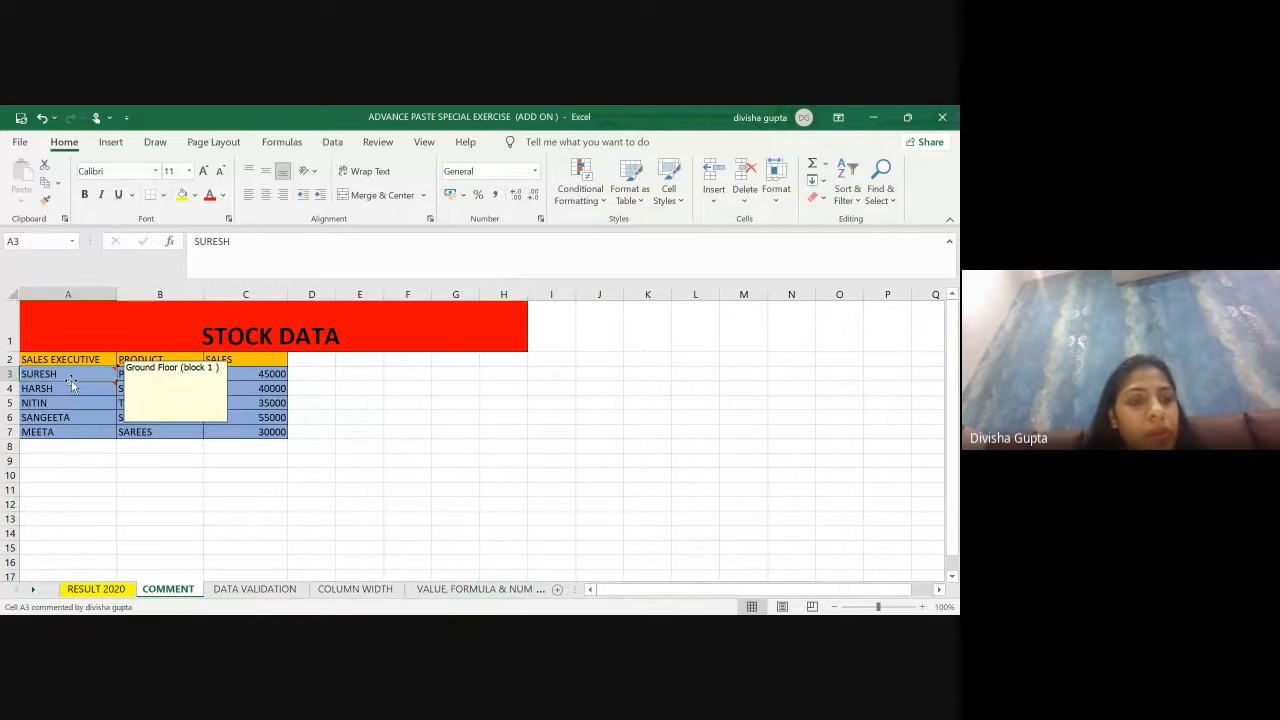
left_click(71, 387)
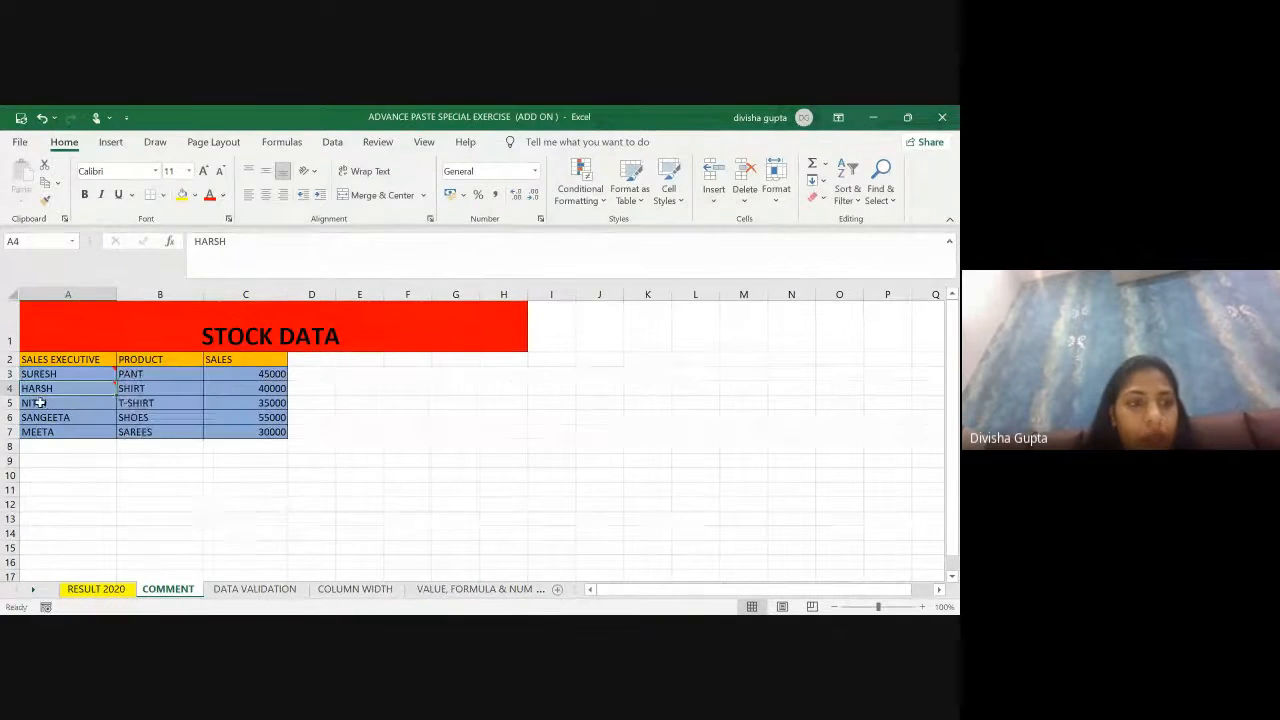
Step: Insert a comment on cell A5 and delete the default author name from it
left_click(40, 403)
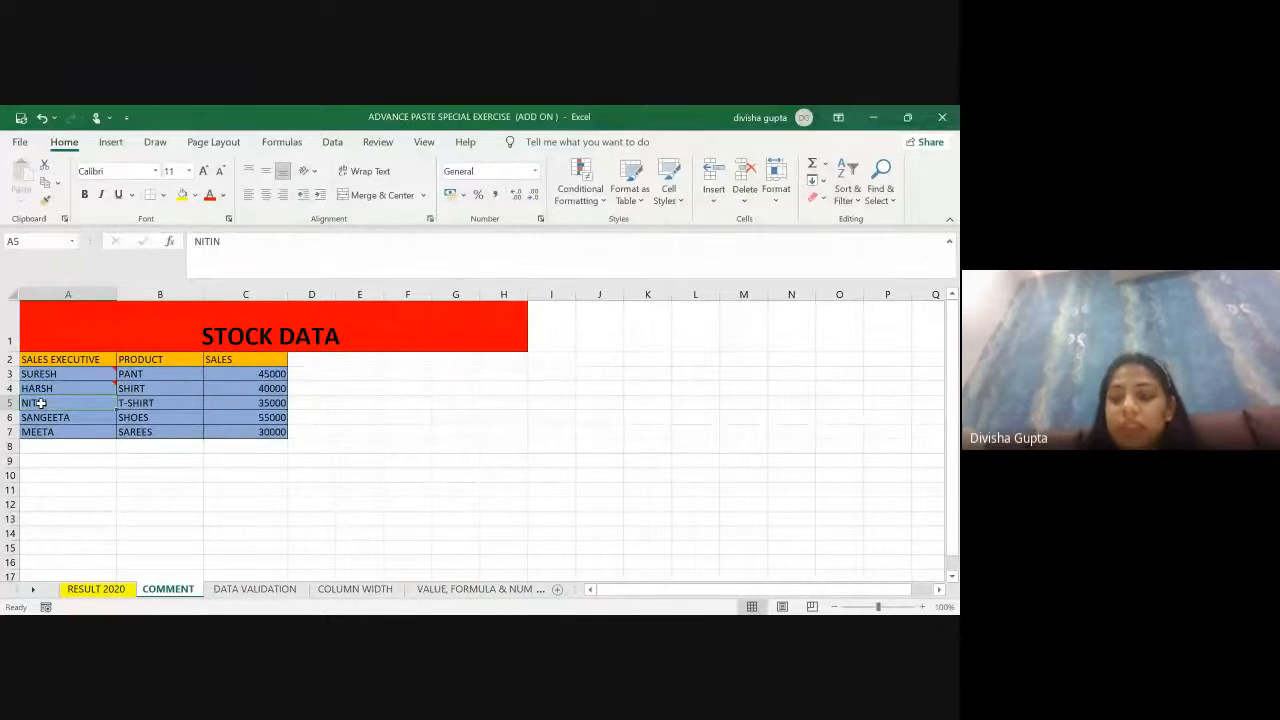
left_click(333, 141)
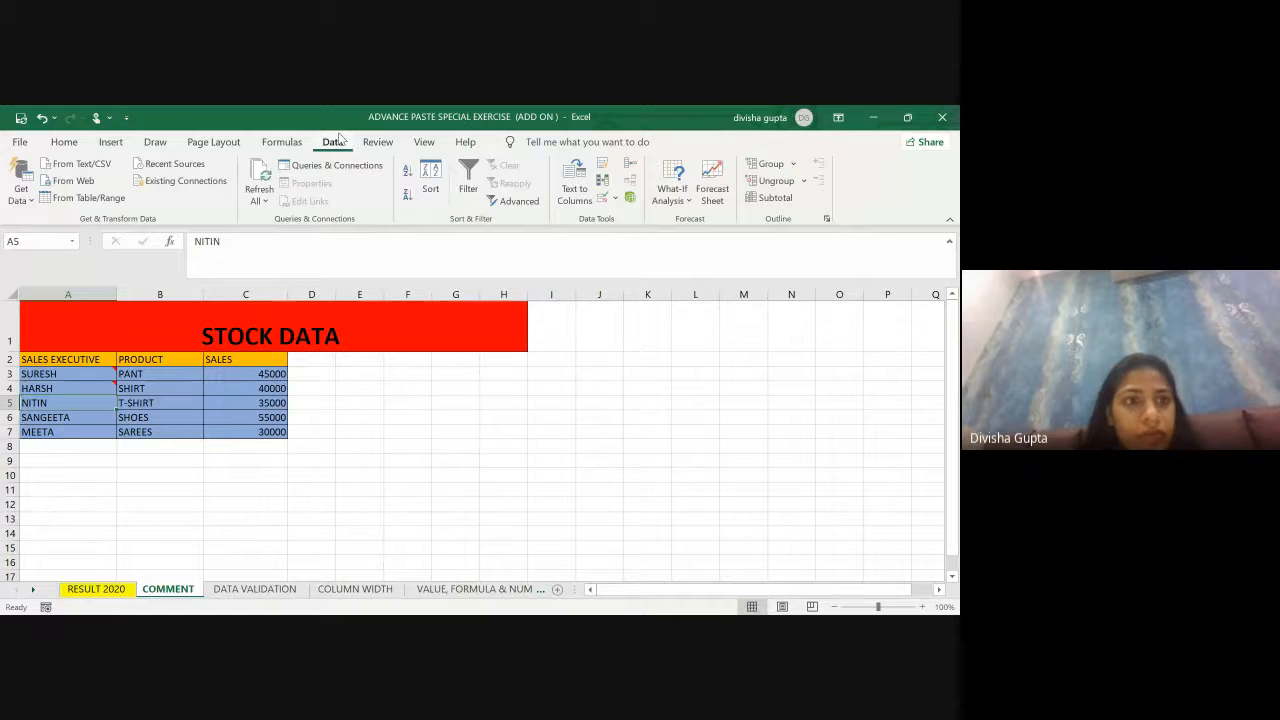
right_click(65, 403)
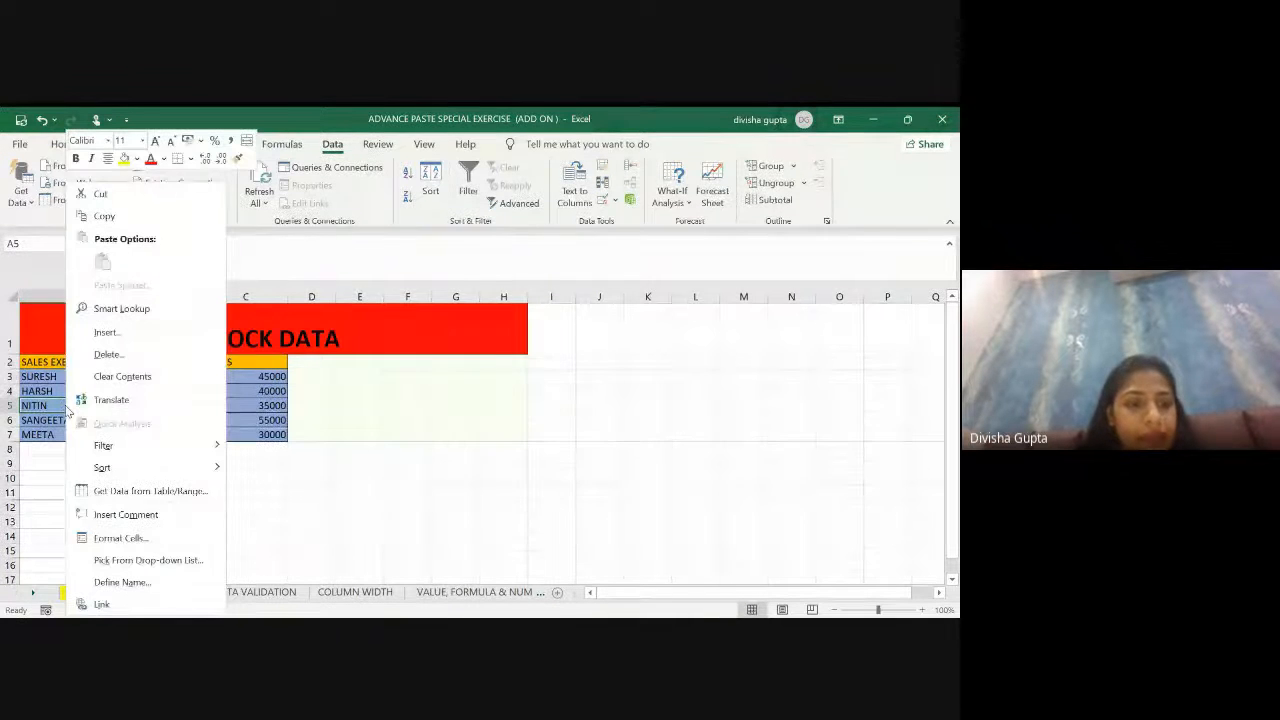
left_click(109, 514)
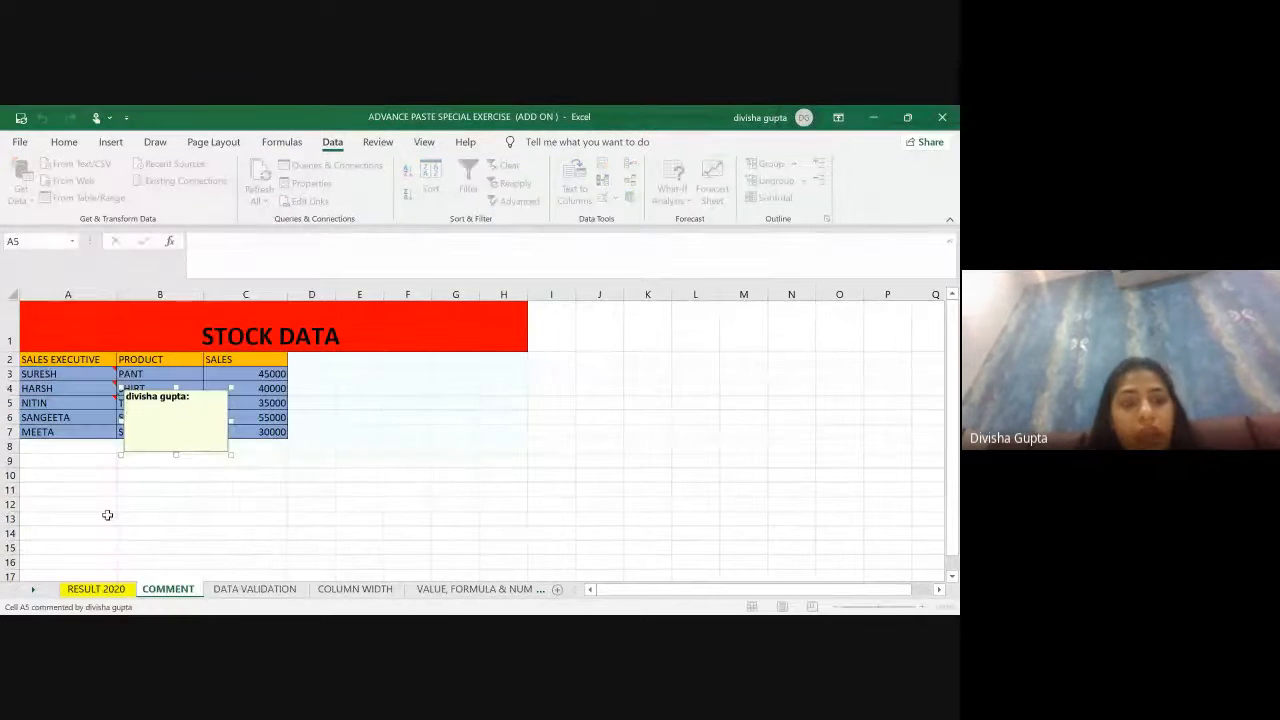
left_click(210, 403)
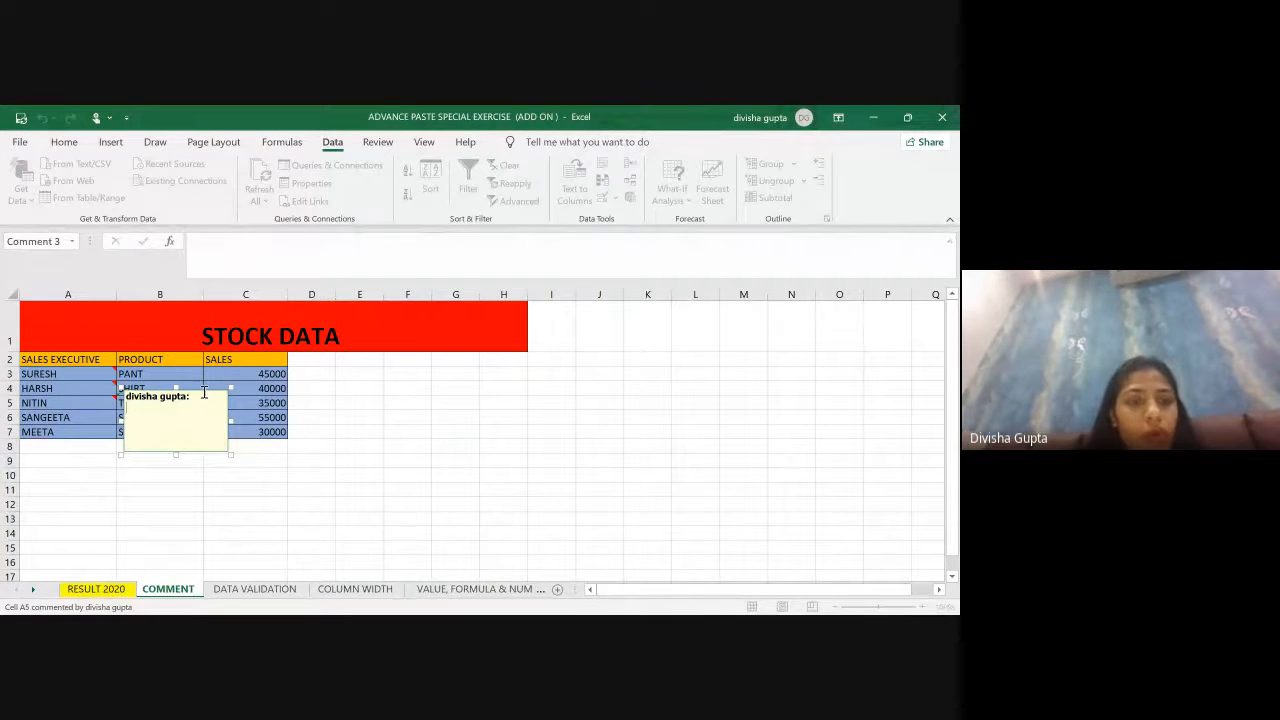
key("BackSpace")
key("BackSpace")
key("BackSpace")
key("BackSpace")
key("BackSpace")
key("BackSpace")
key("BackSpace")
key("BackSpace")
key("BackSpace")
key("BackSpace")
key("BackSpace")
key("BackSpace")
key("BackSpace")
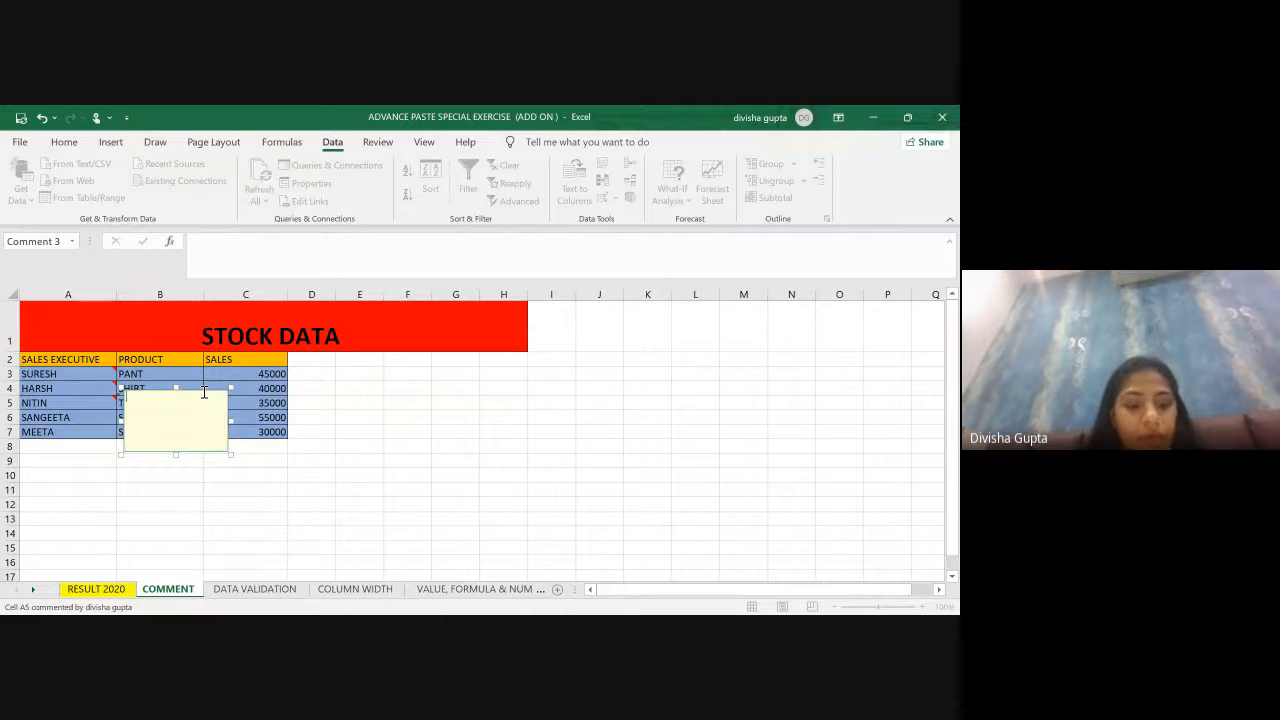
Step: Write FIRST FLOOR (BLOCK 8) as the text of the A5 comment and finish editing it
type("FIRST FLOO")
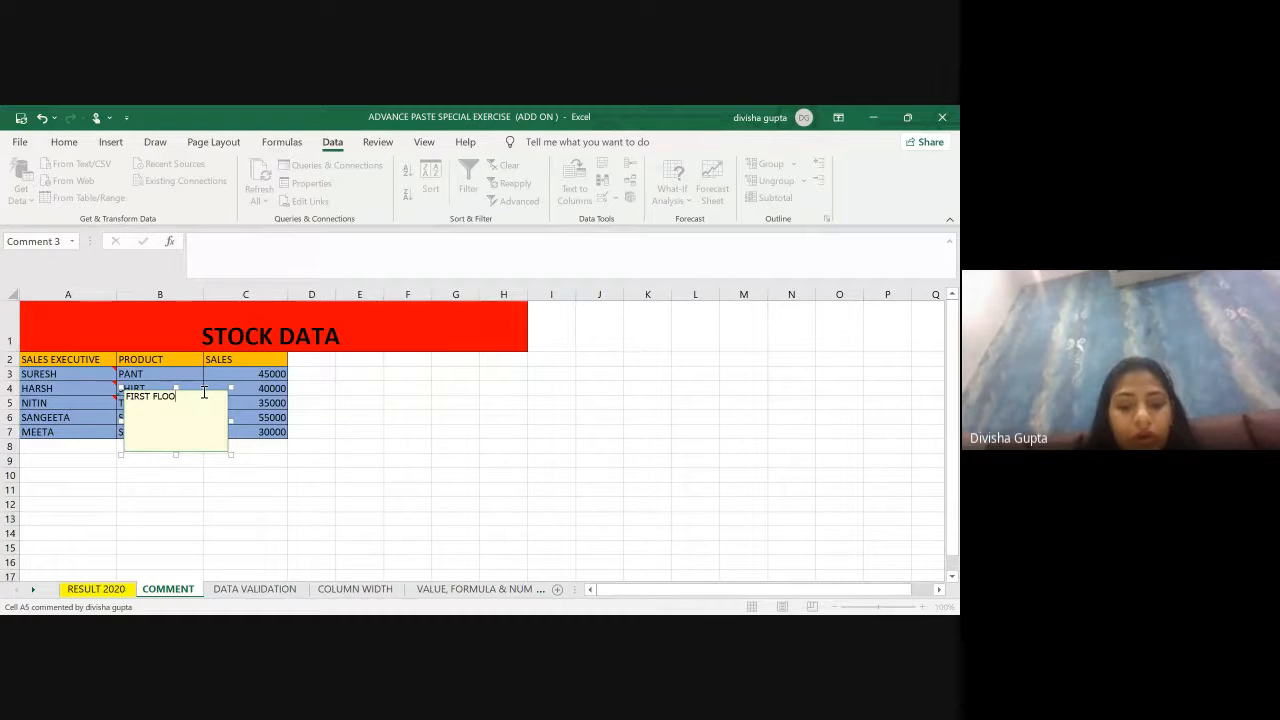
type("R (BLO")
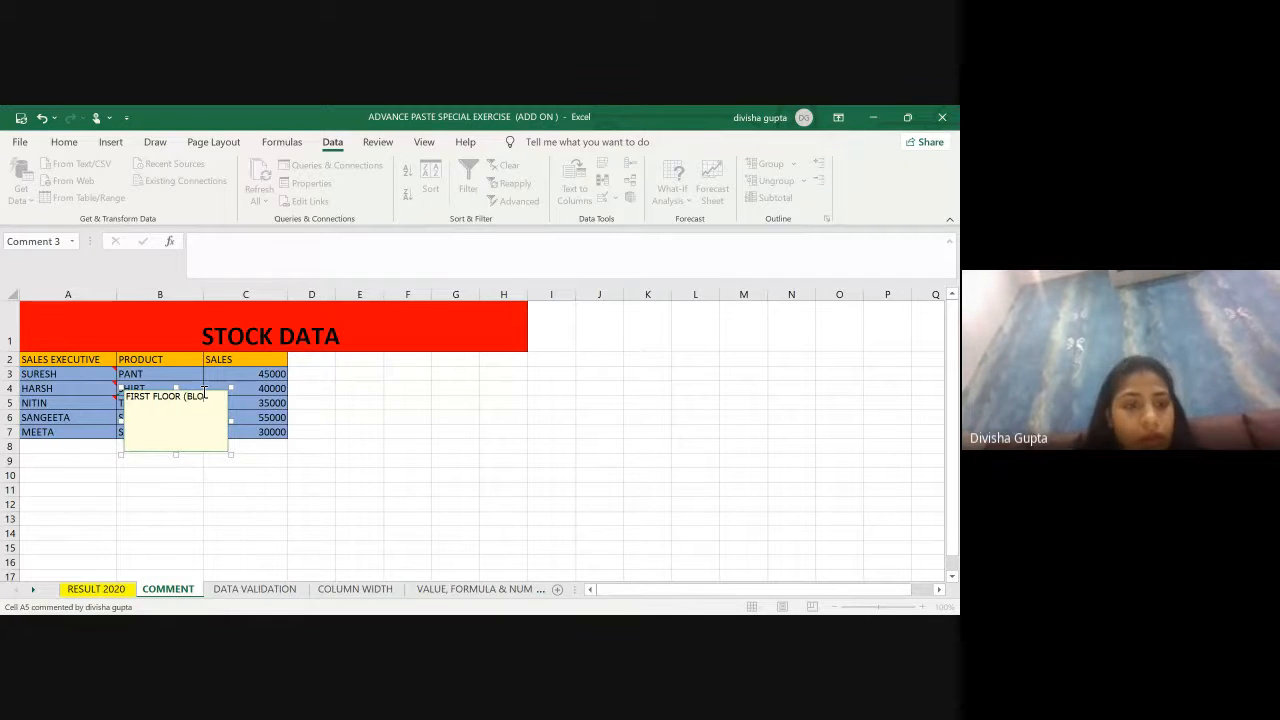
type("CK B")
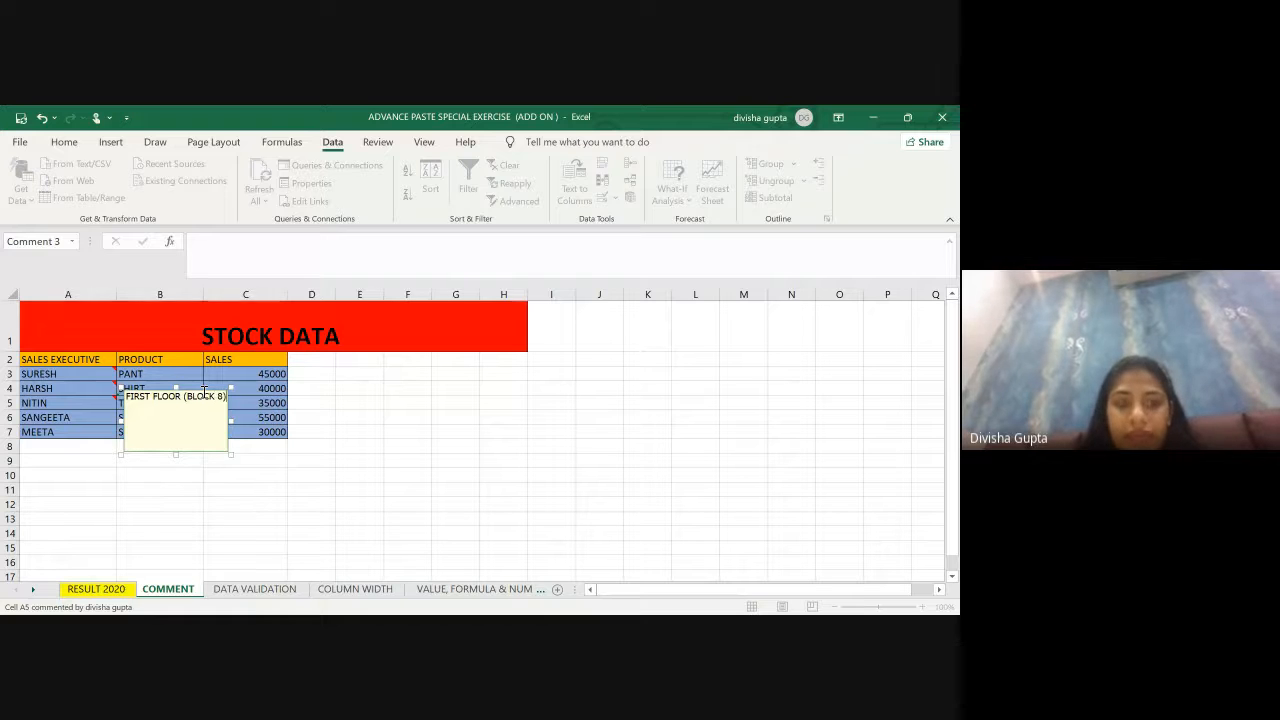
left_click(362, 546)
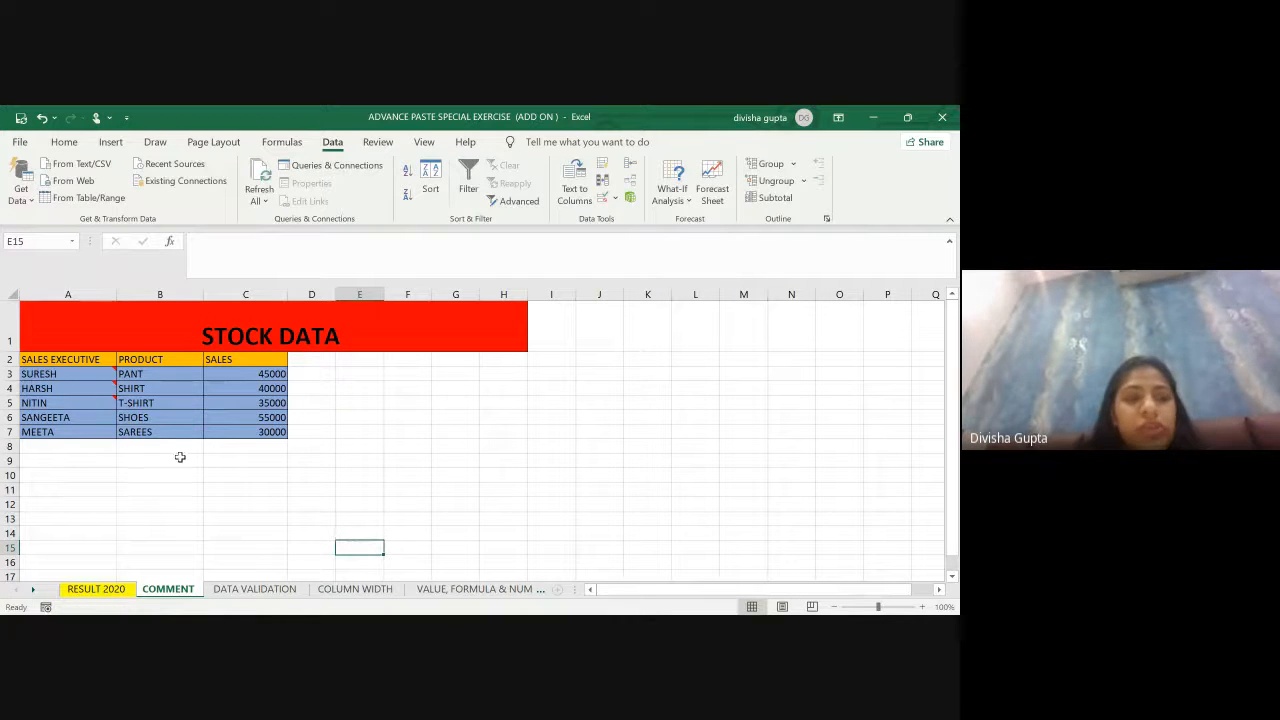
Step: Examine the new comment on A5, the commented cell A3 and the commands available for the uncommented cell A6
mouse_move(104, 408)
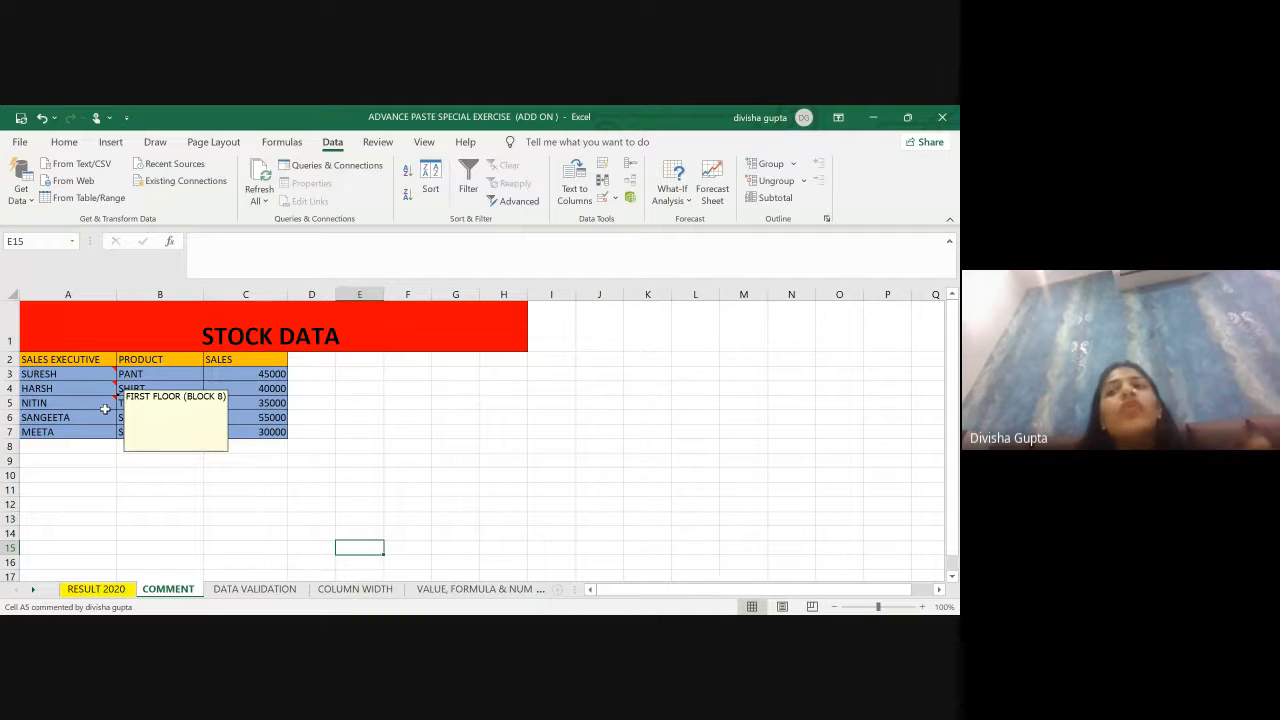
left_click(166, 400)
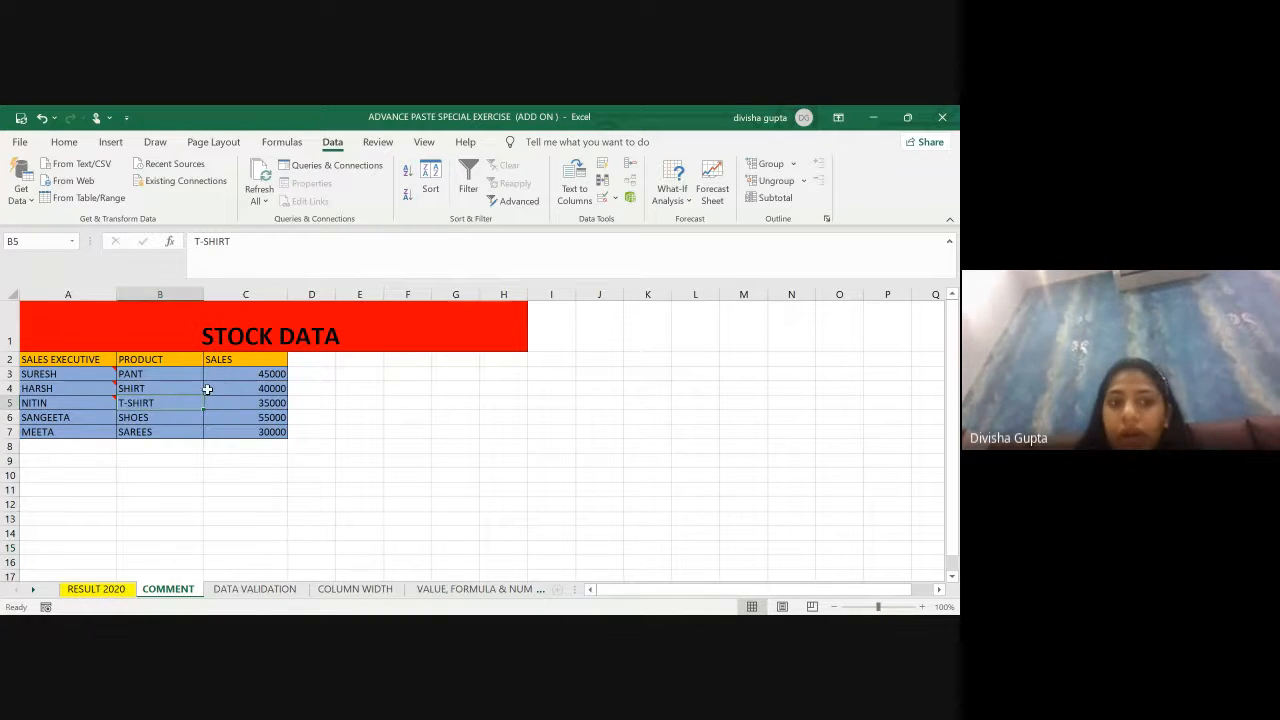
left_click(207, 389)
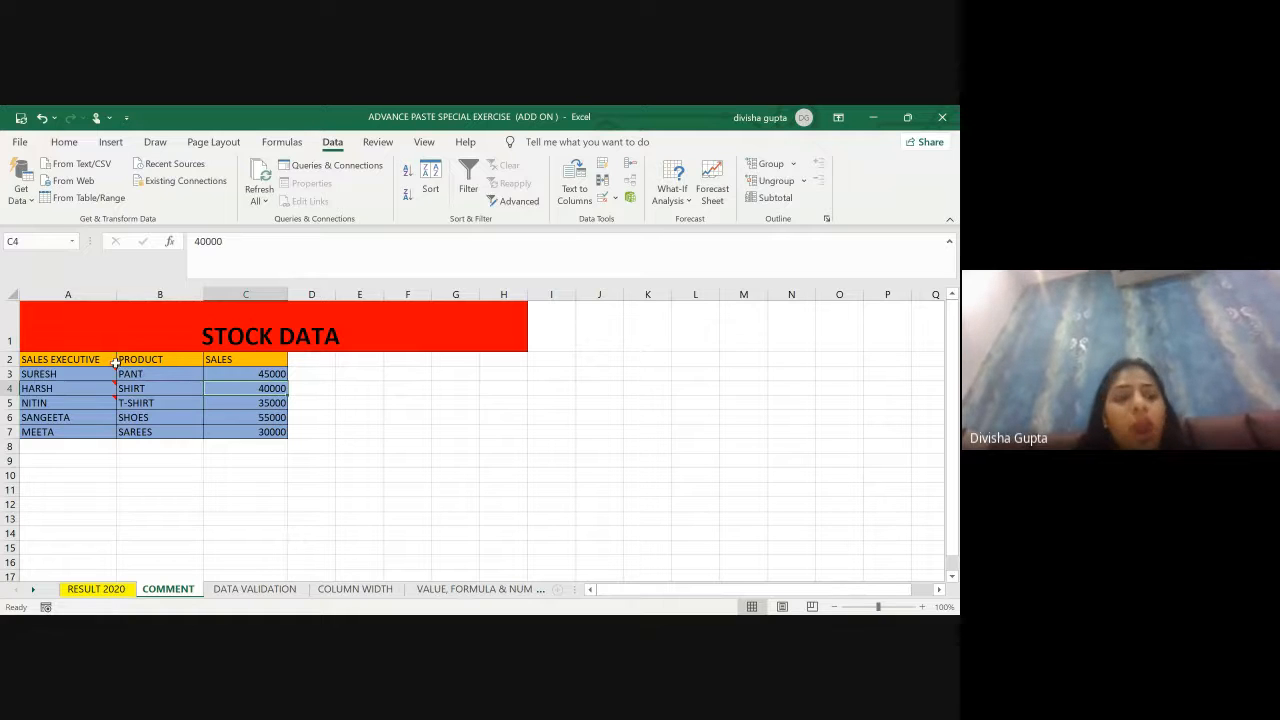
left_click(78, 374)
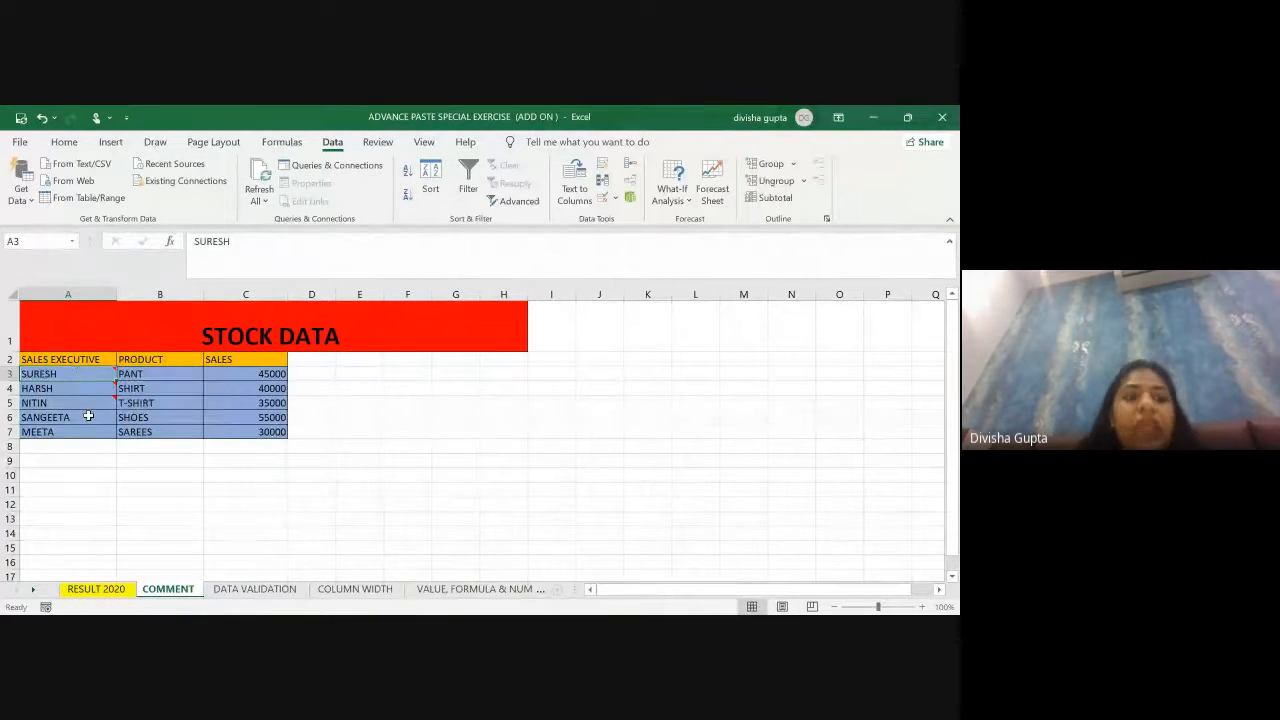
left_click(88, 416)
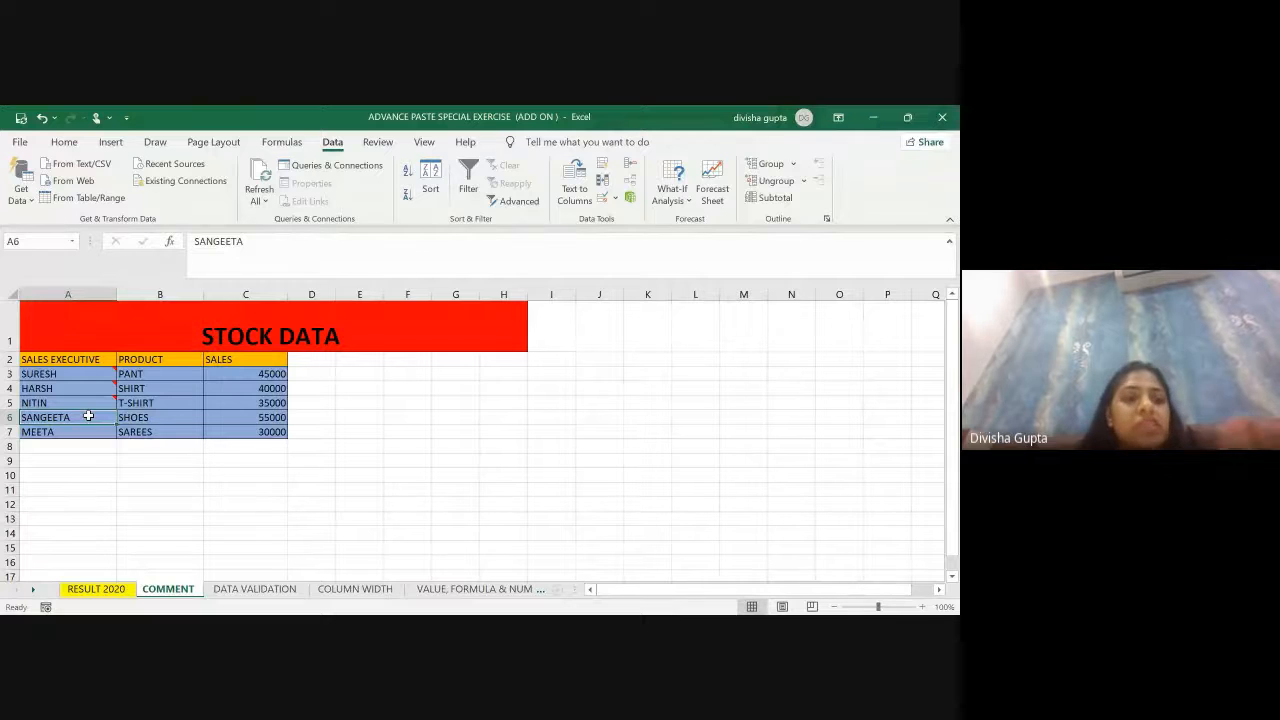
left_click(75, 373)
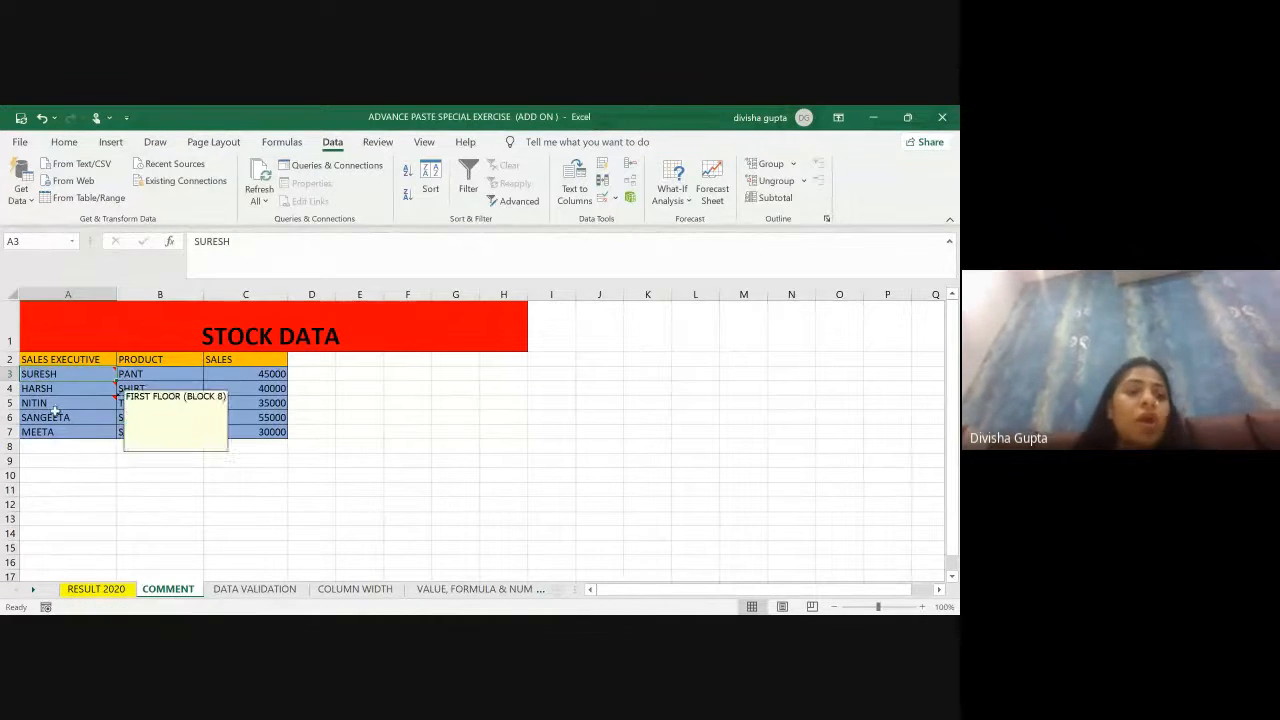
right_click(62, 420)
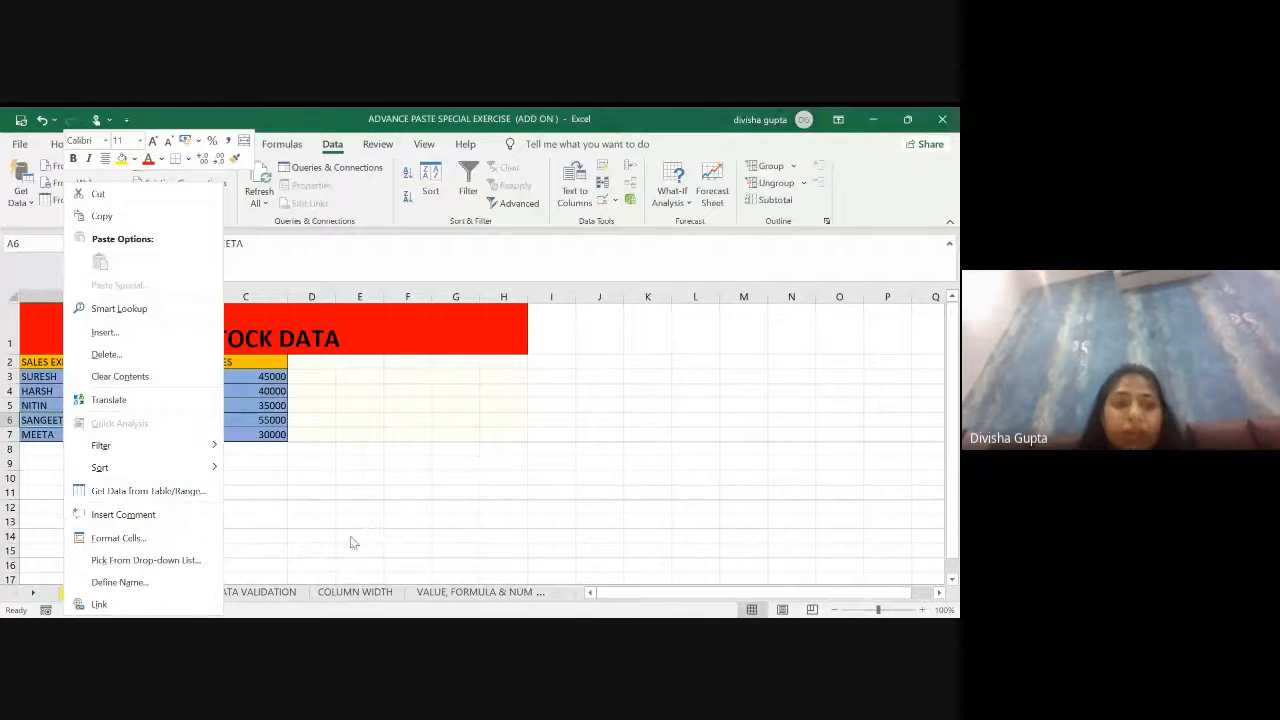
left_click(395, 464)
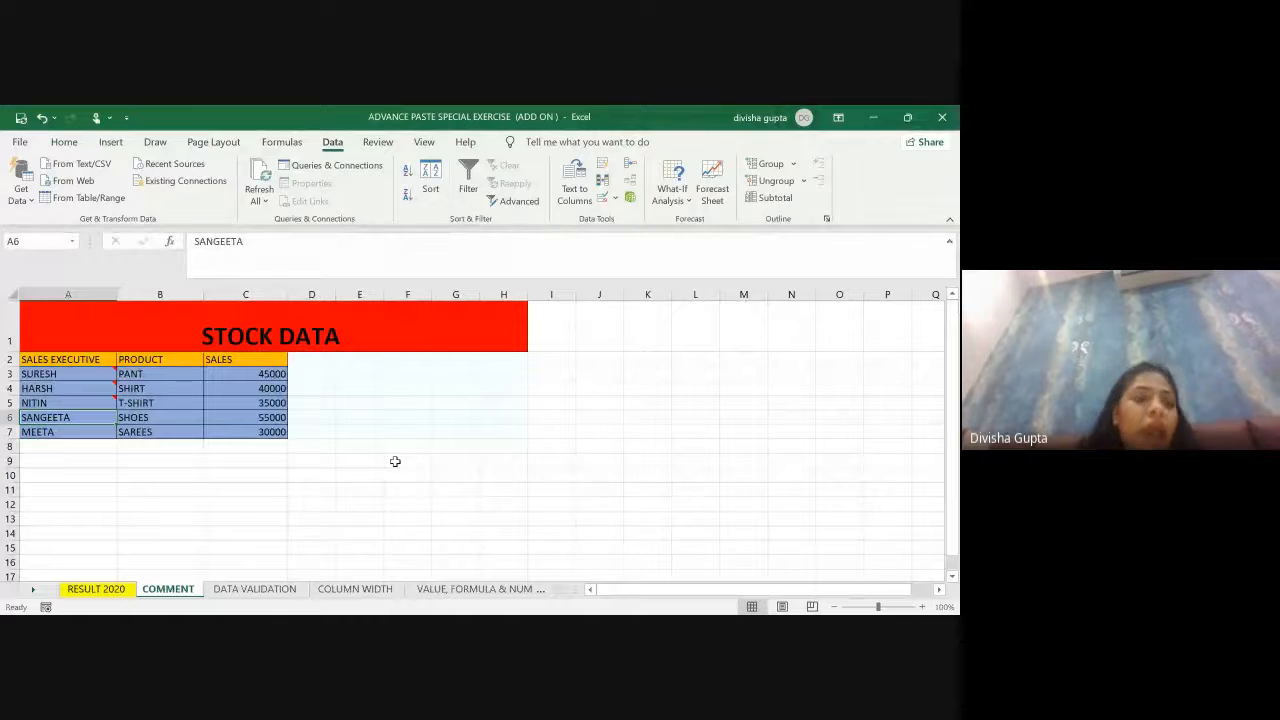
Step: Copy cell A3 and paste only its comment onto A6 using Paste Special with the Comments option
left_click(83, 376)
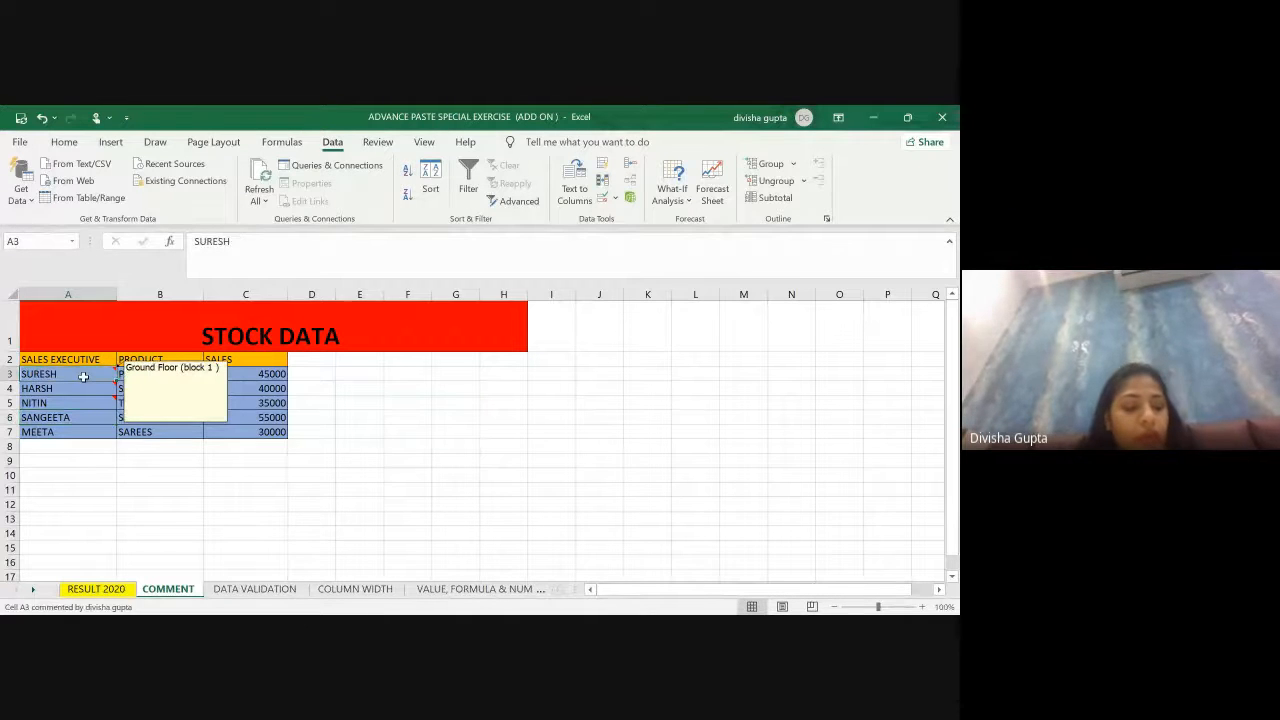
key("ctrl+c")
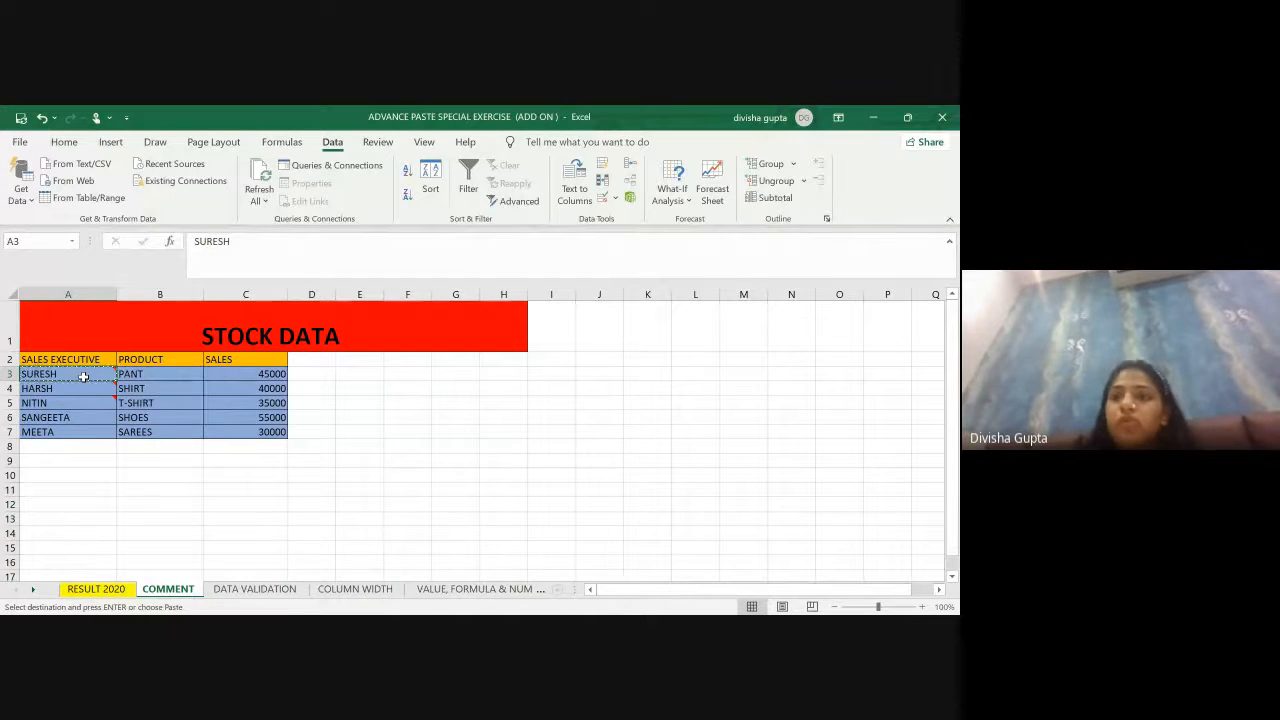
left_click(66, 418)
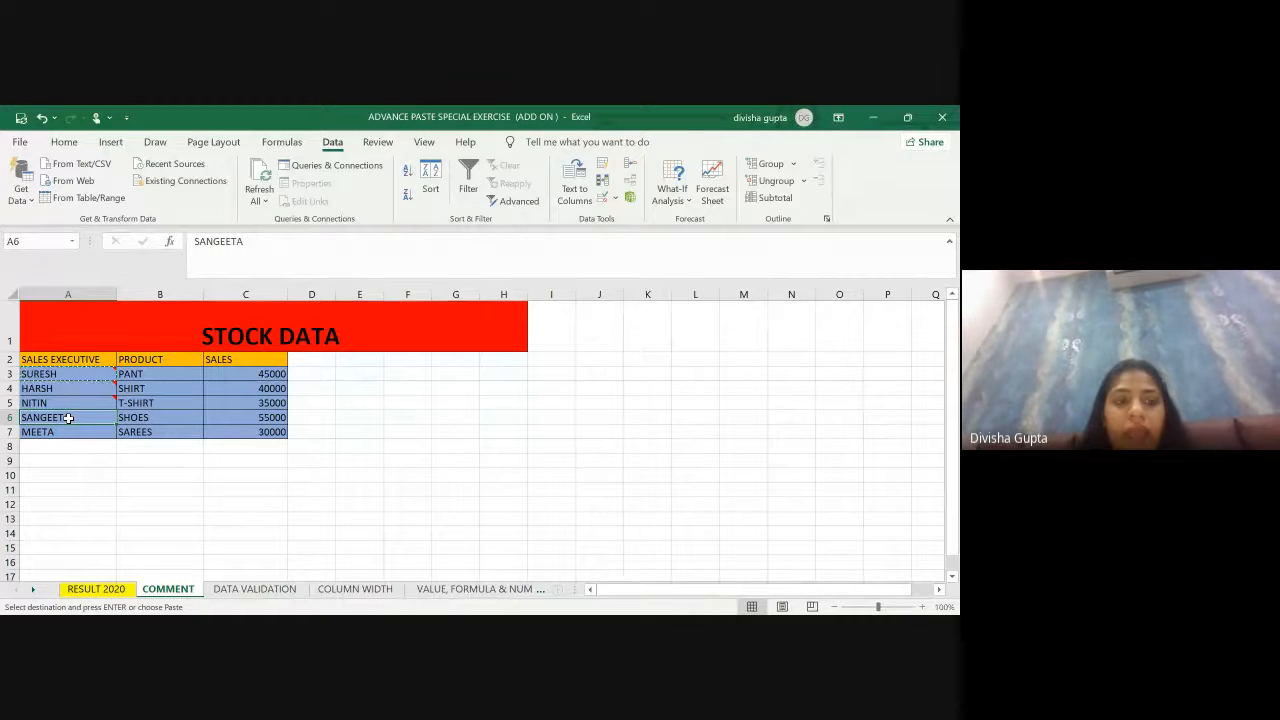
key("ctrl+alt+v")
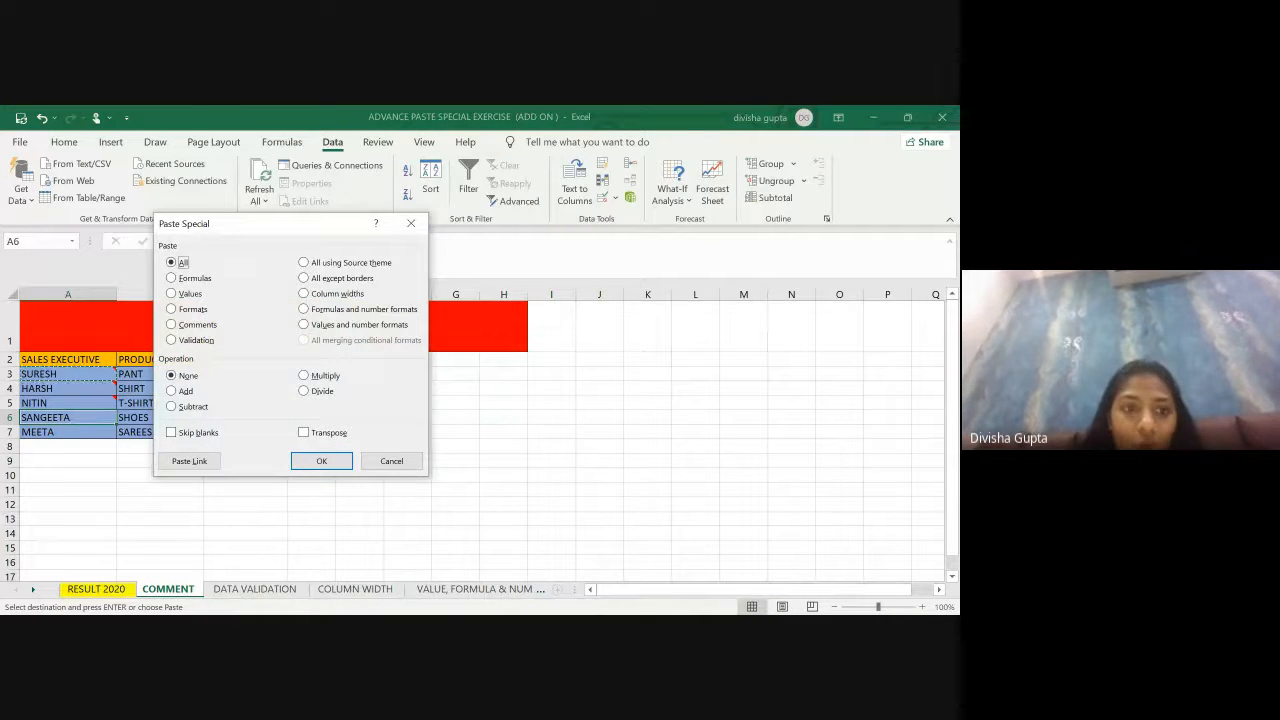
key("c")
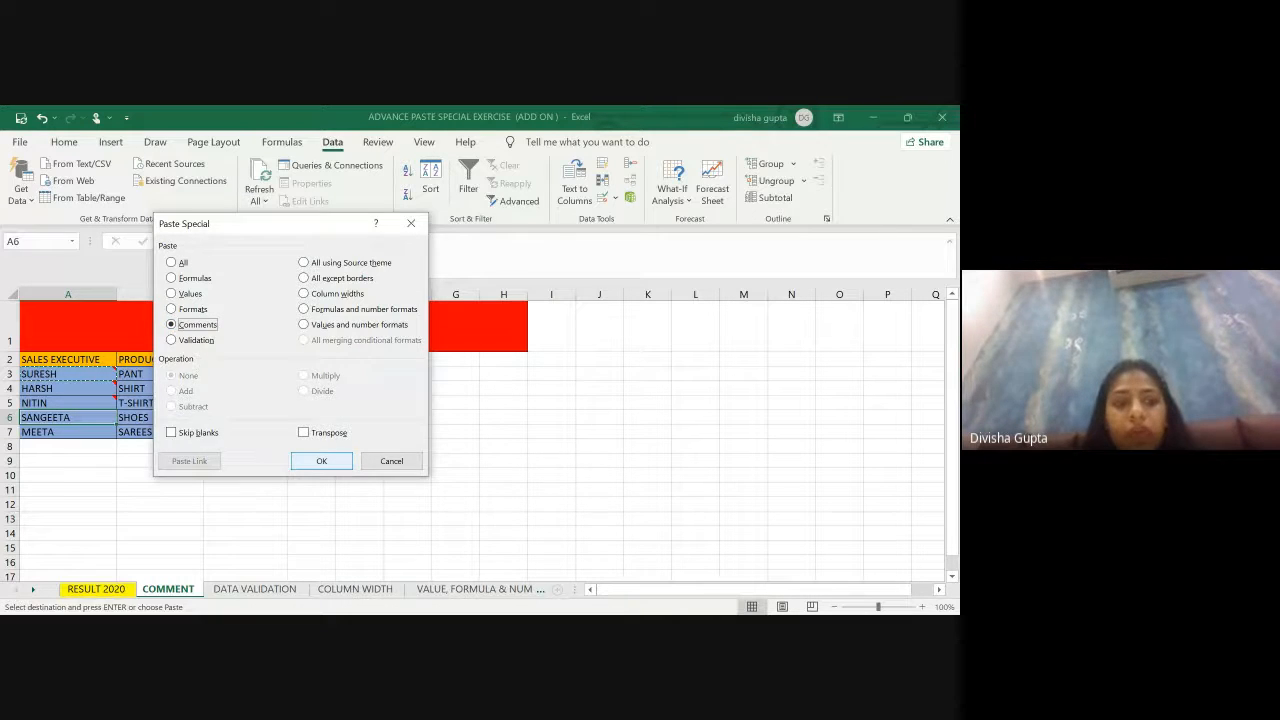
left_click(322, 461)
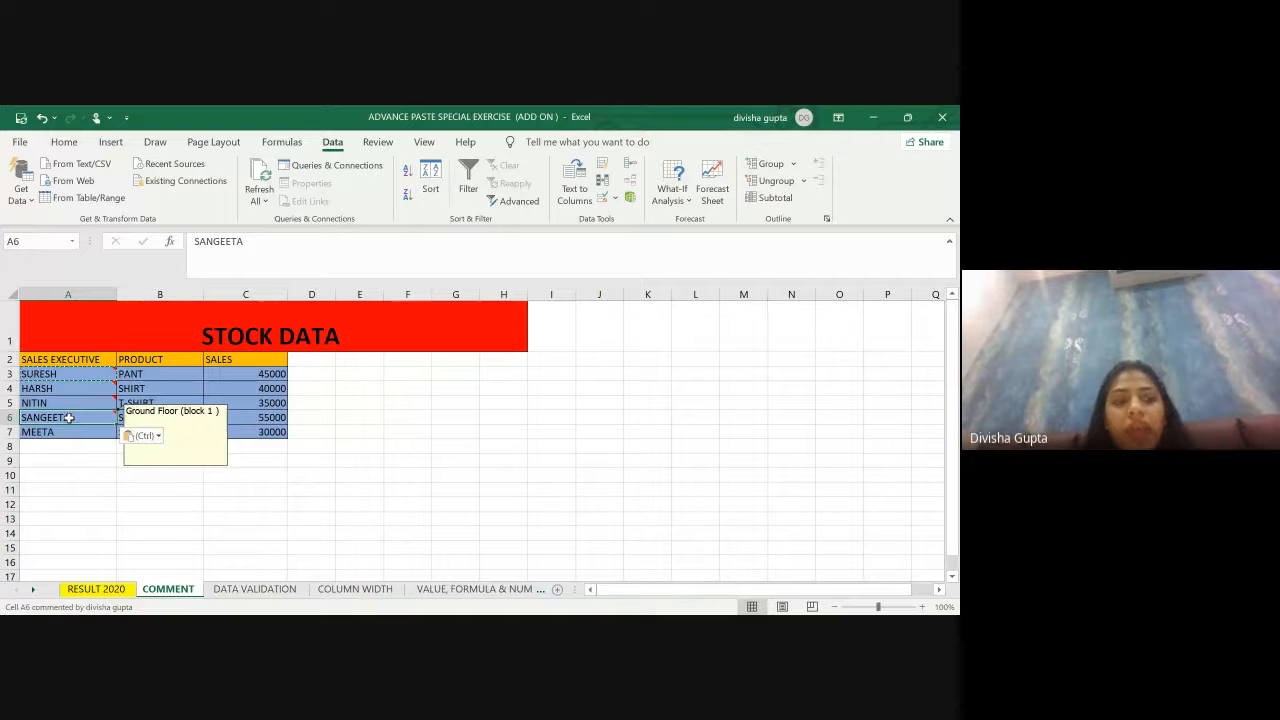
mouse_move(100, 417)
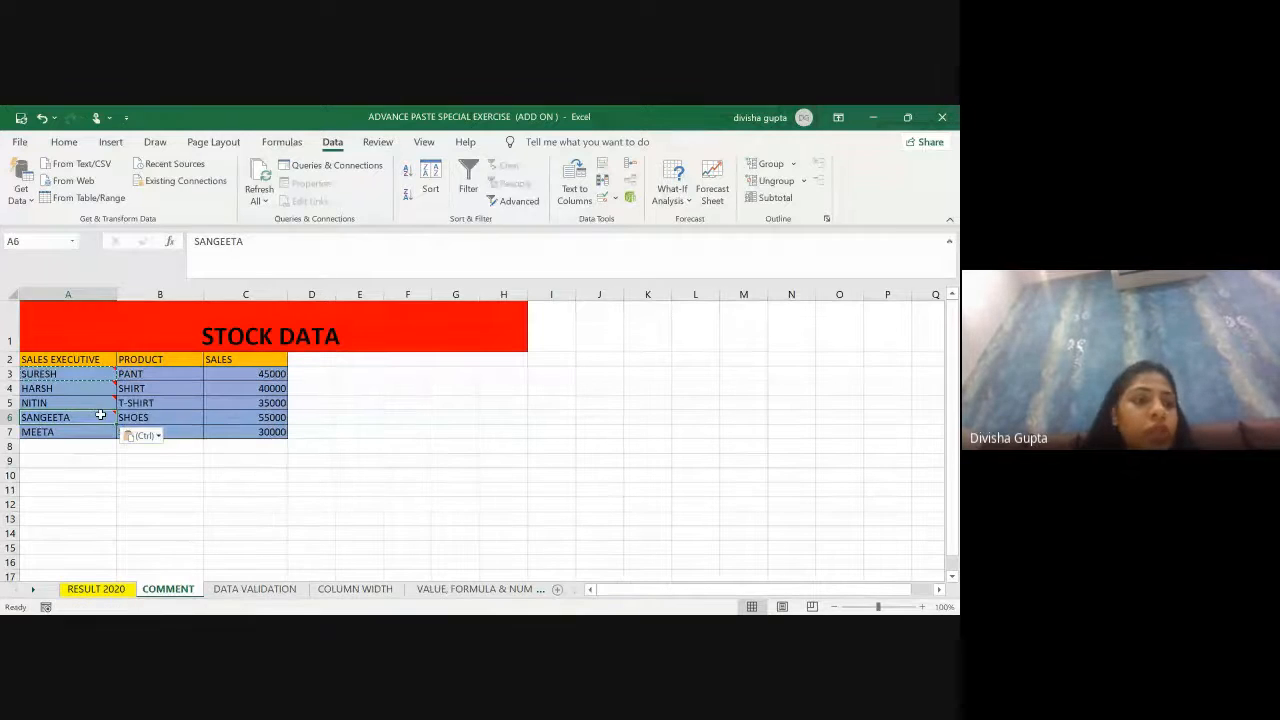
left_click(62, 402)
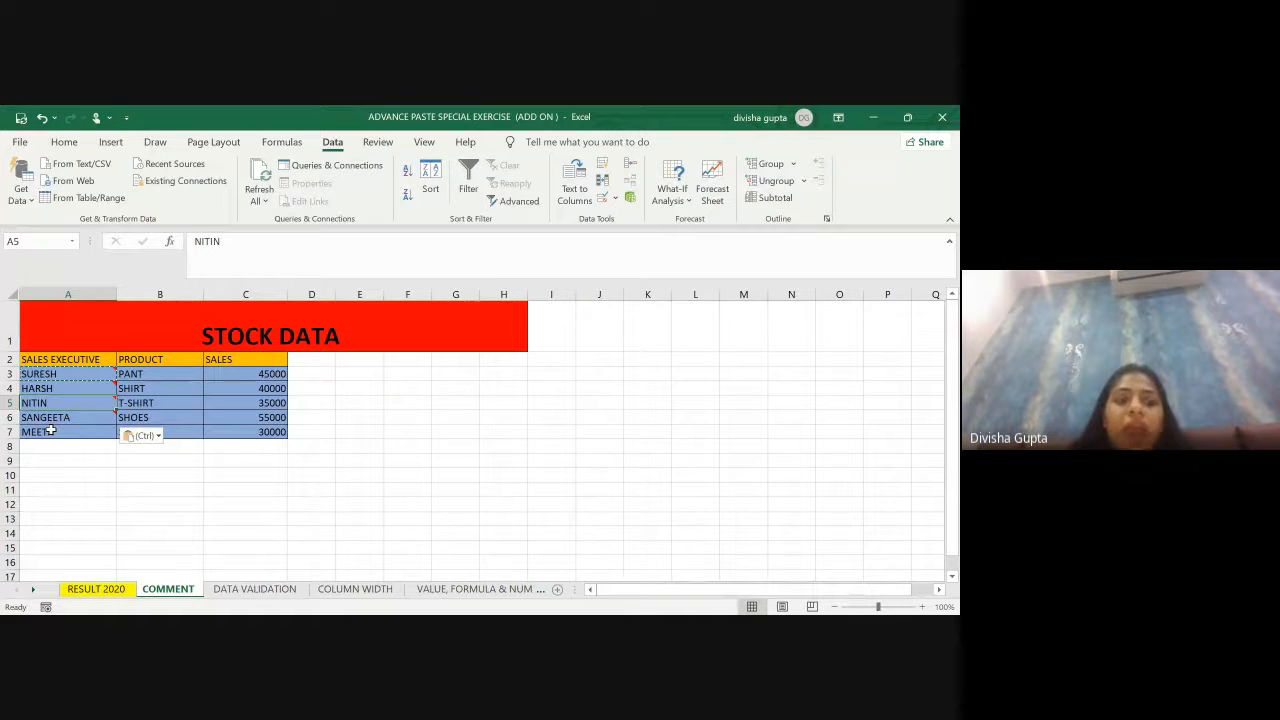
left_click(50, 431)
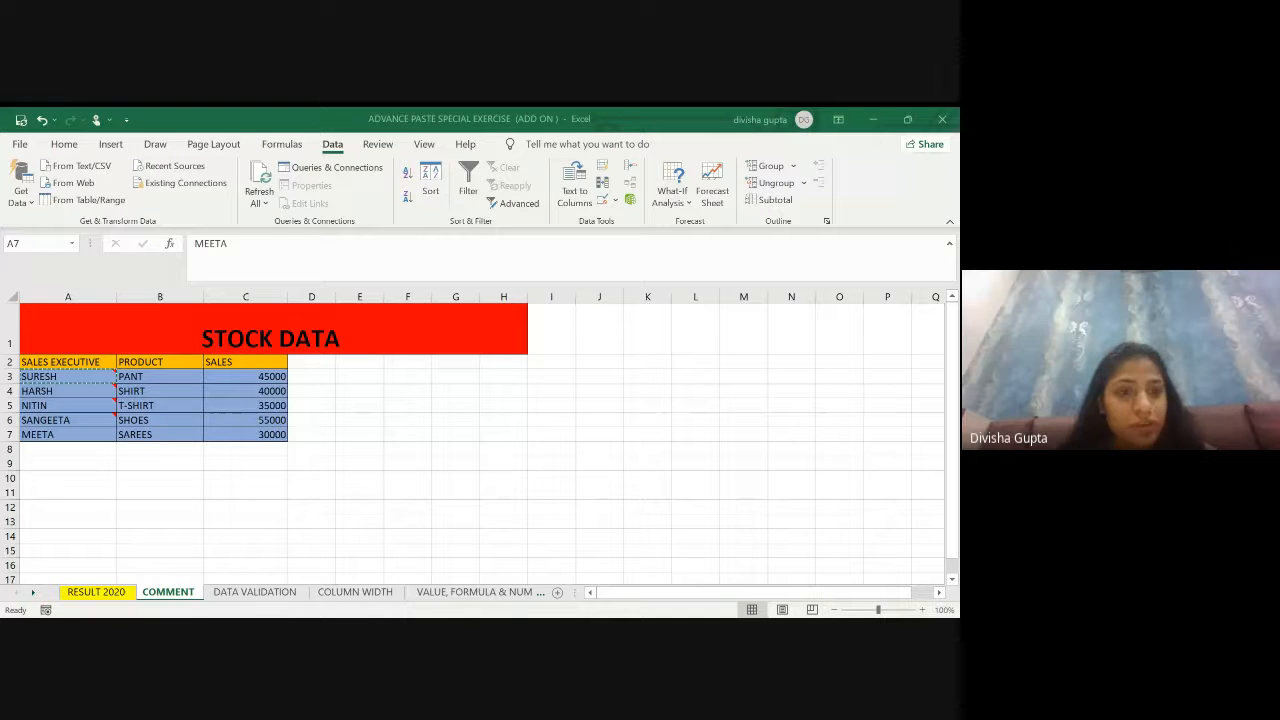
key("Return")
right_click(86, 418)
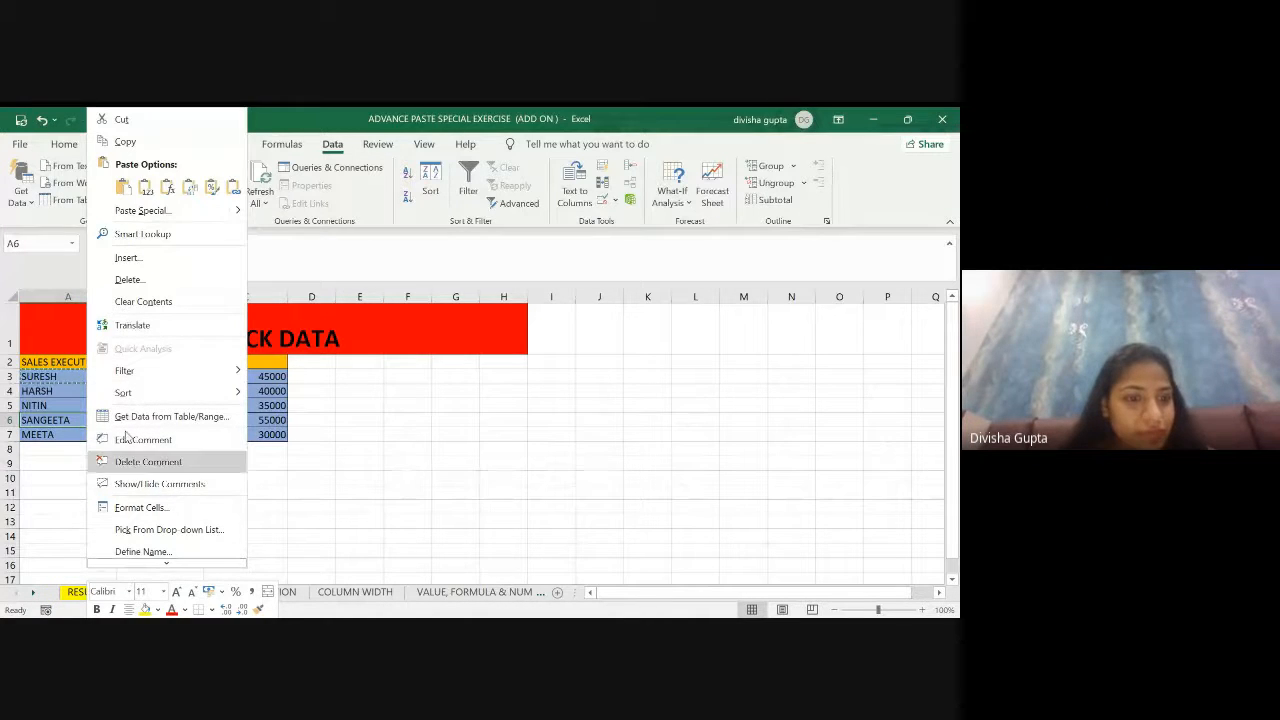
key("Escape")
Step: Try to insert a new comment on cell A7
left_click(50, 432)
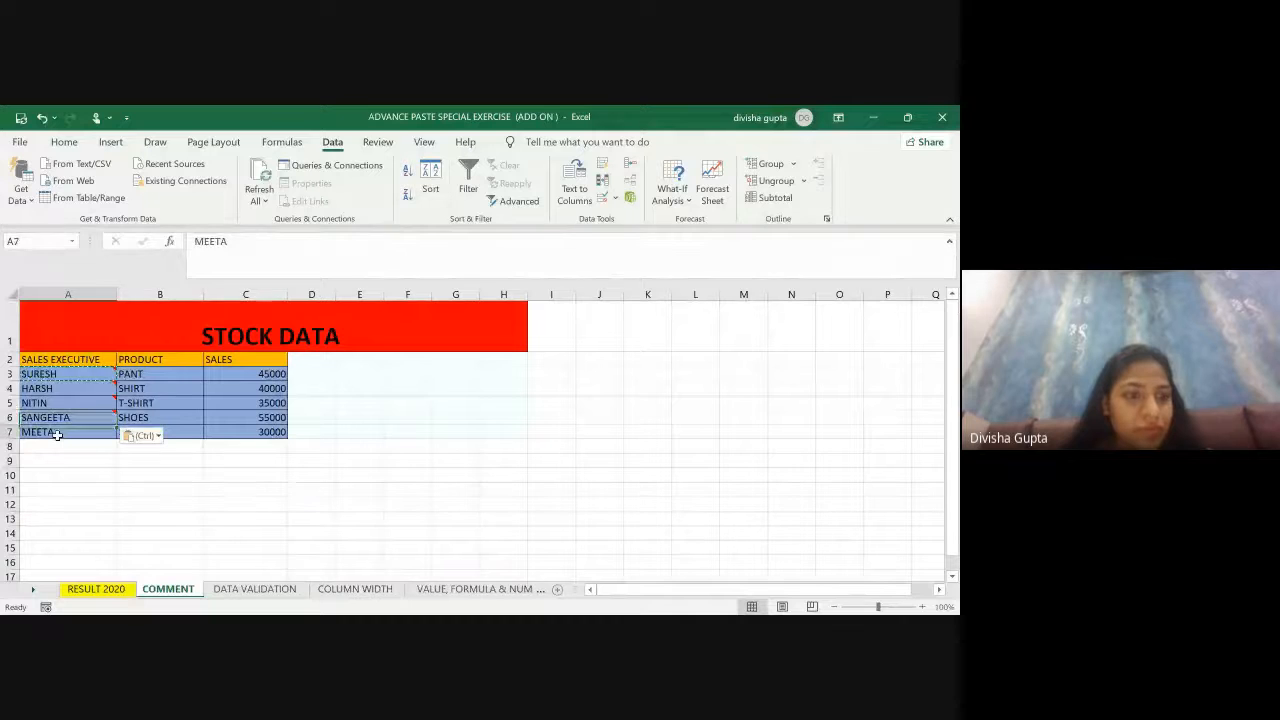
right_click(57, 436)
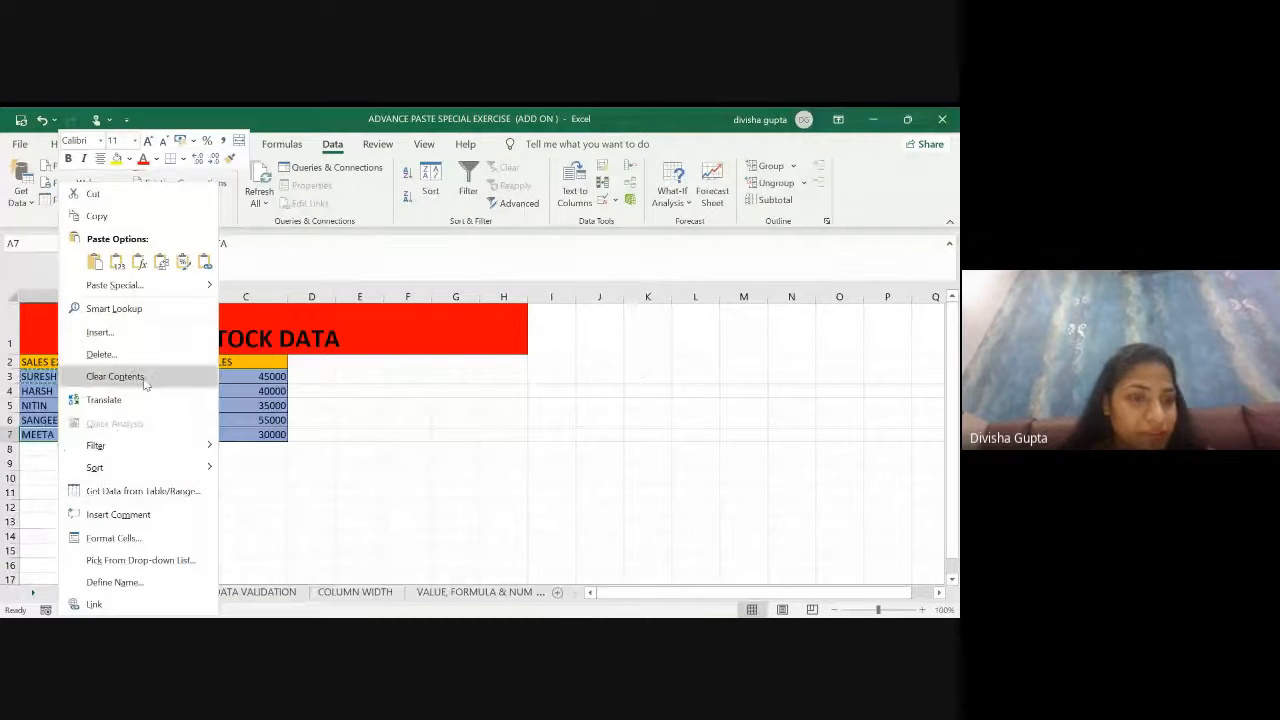
left_click(148, 515)
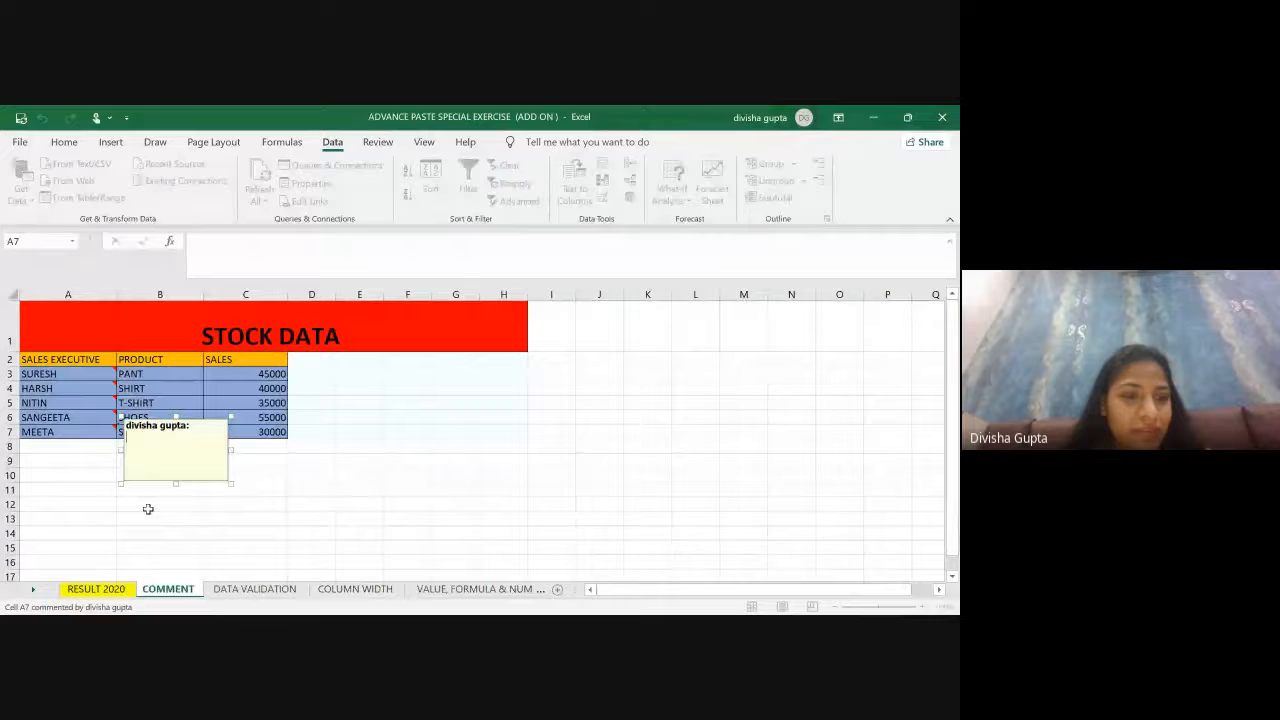
left_click(206, 430)
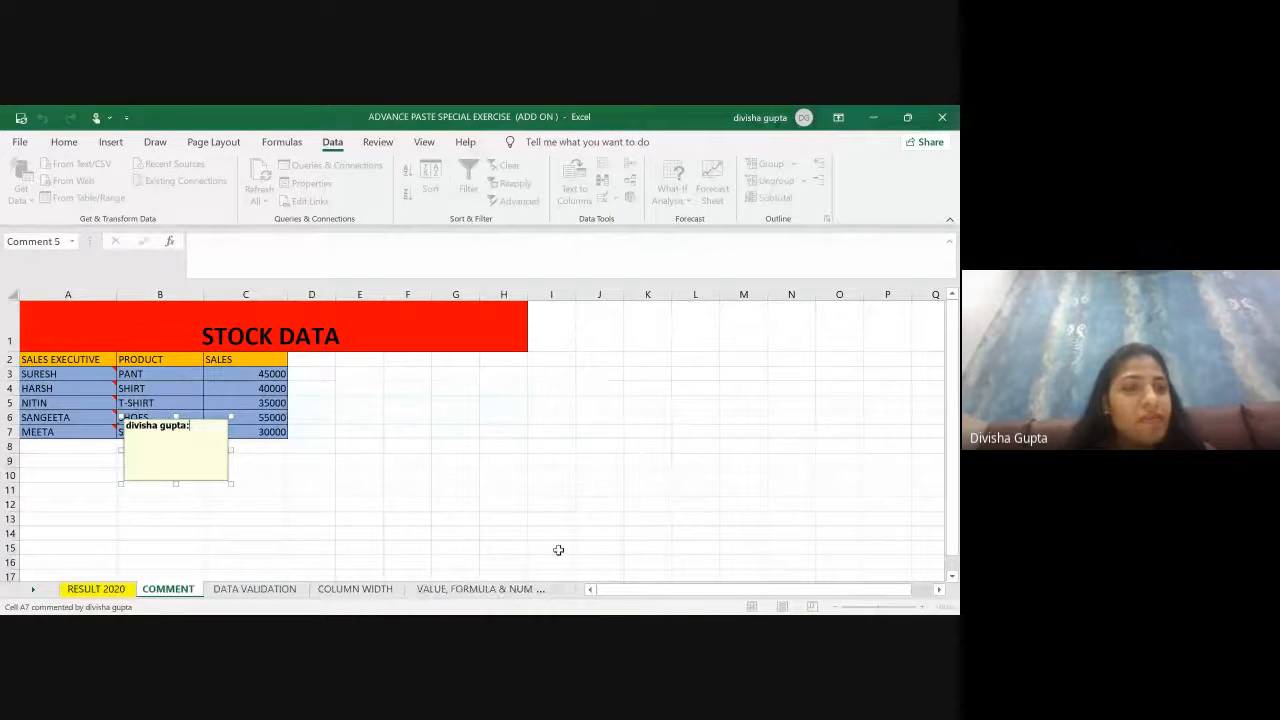
left_click(558, 549)
left_click(98, 433)
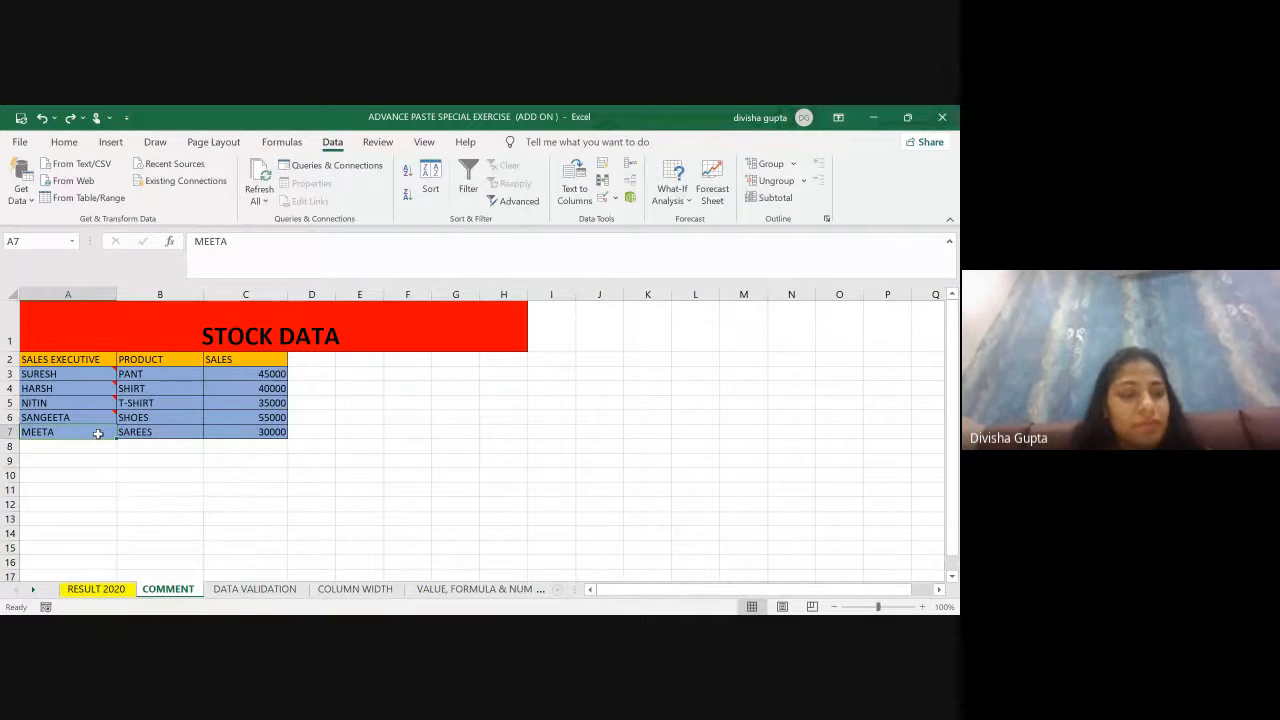
left_click(256, 455)
left_click(53, 430)
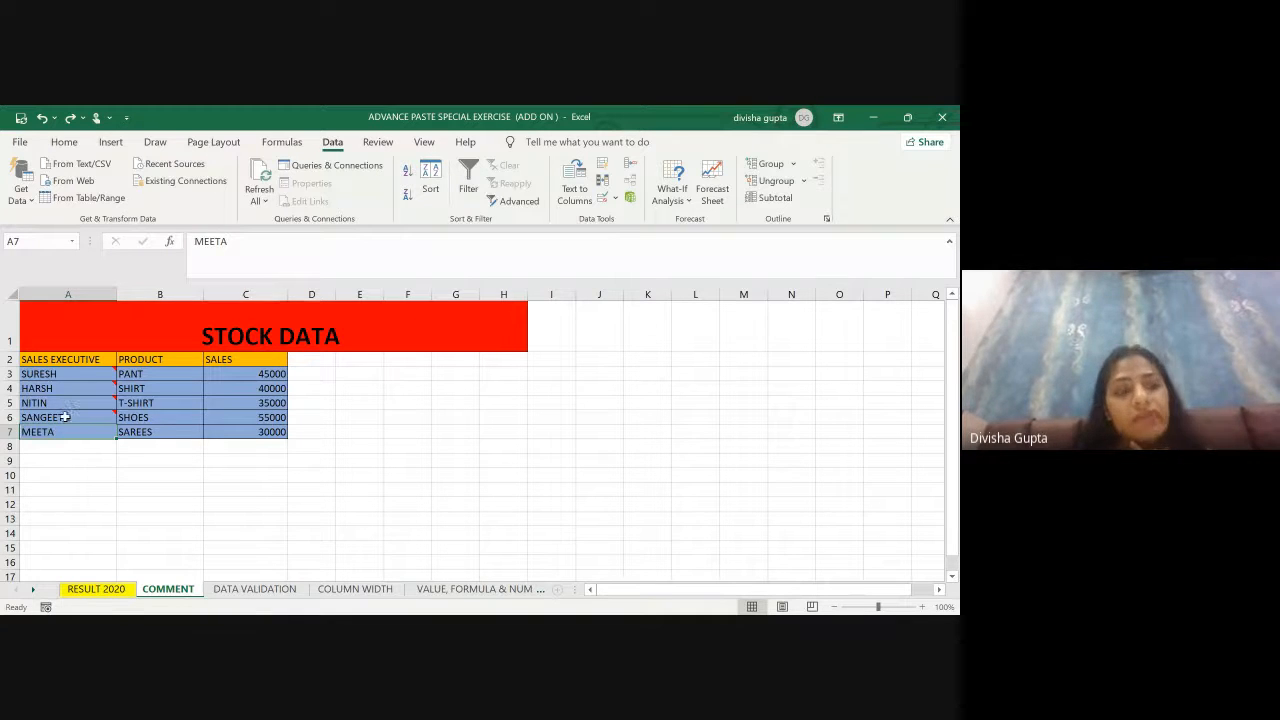
left_click(64, 417)
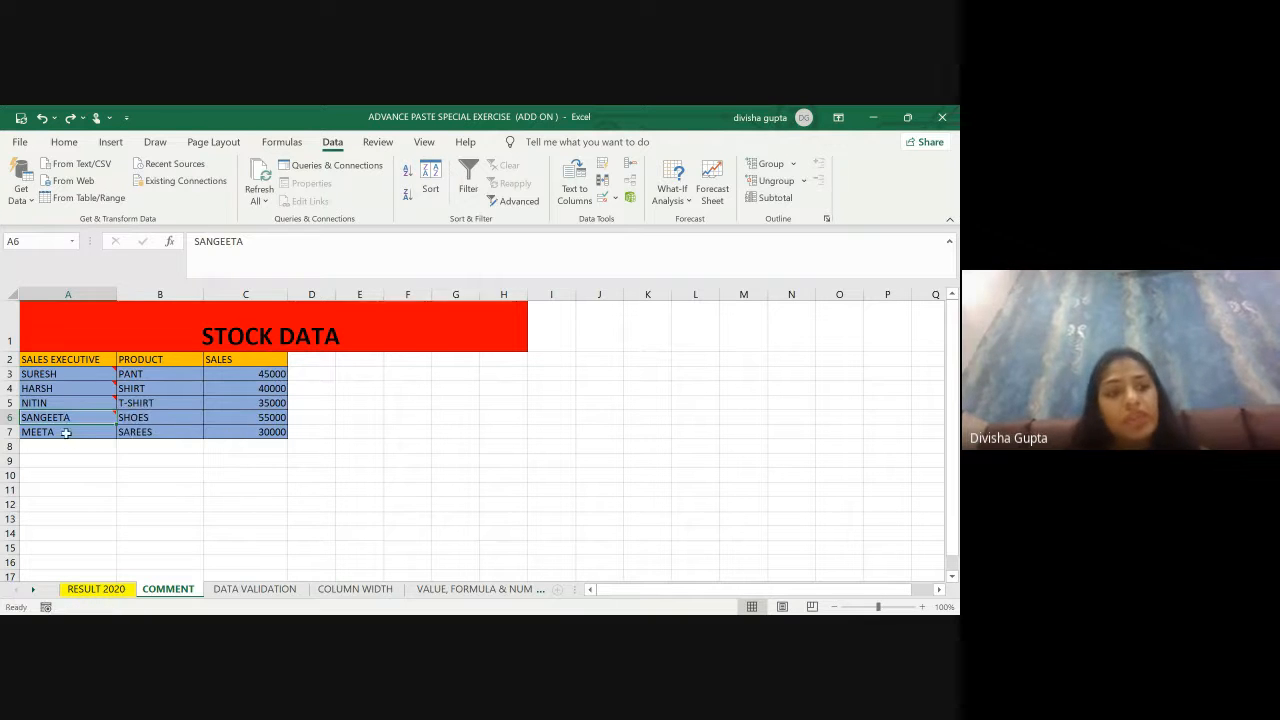
left_click(63, 431)
right_click(63, 431)
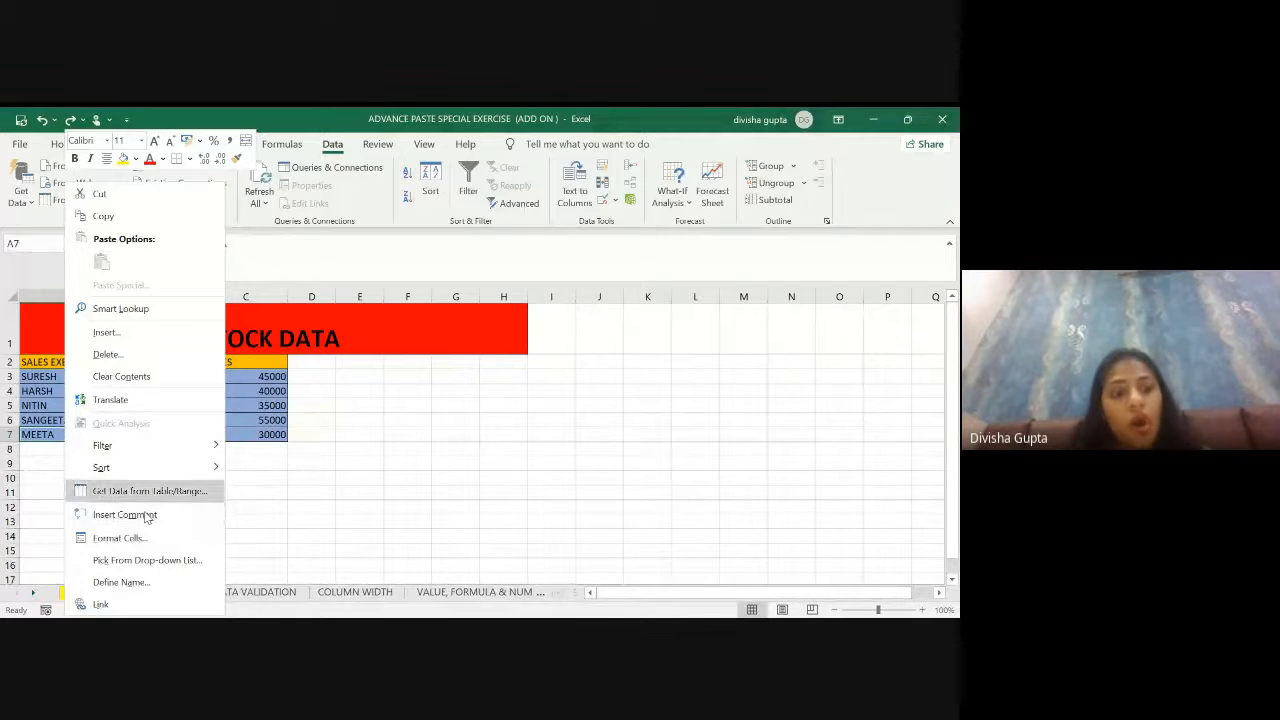
left_click(275, 467)
Step: Copy cell A6 and paste only its comment onto A7 using Paste Special with the Comments option
left_click(57, 417)
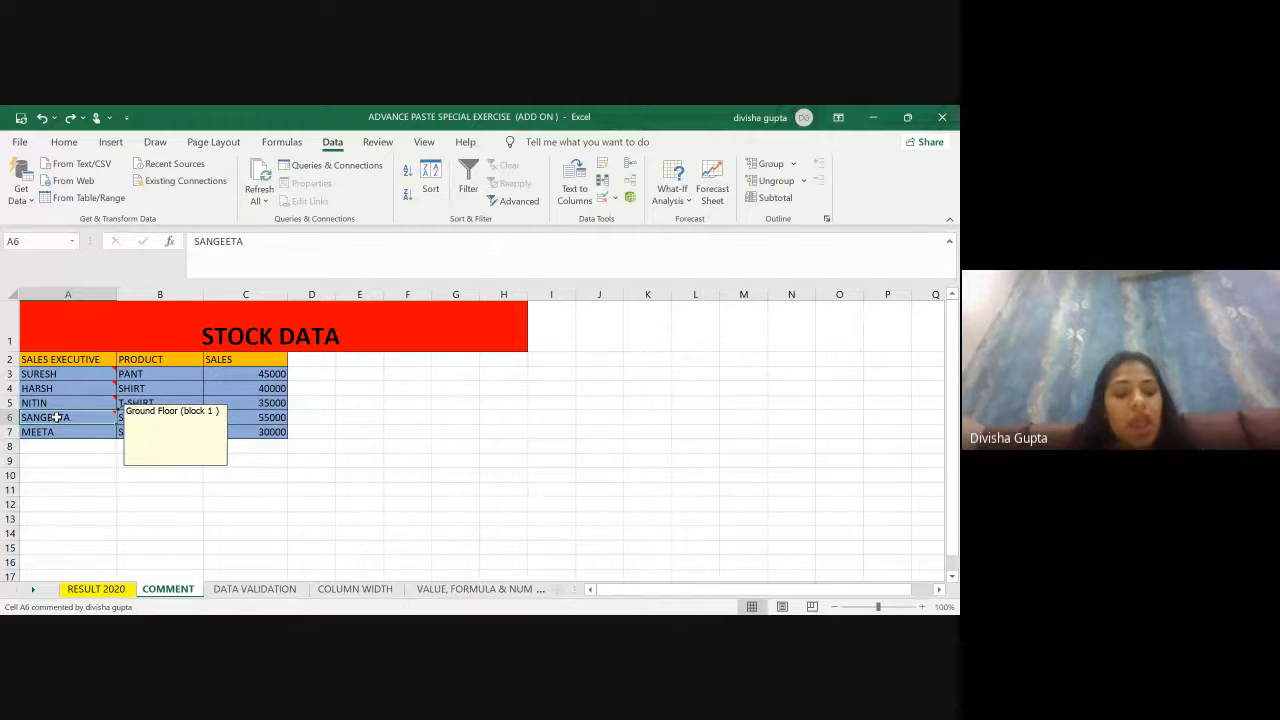
key("ctrl+c")
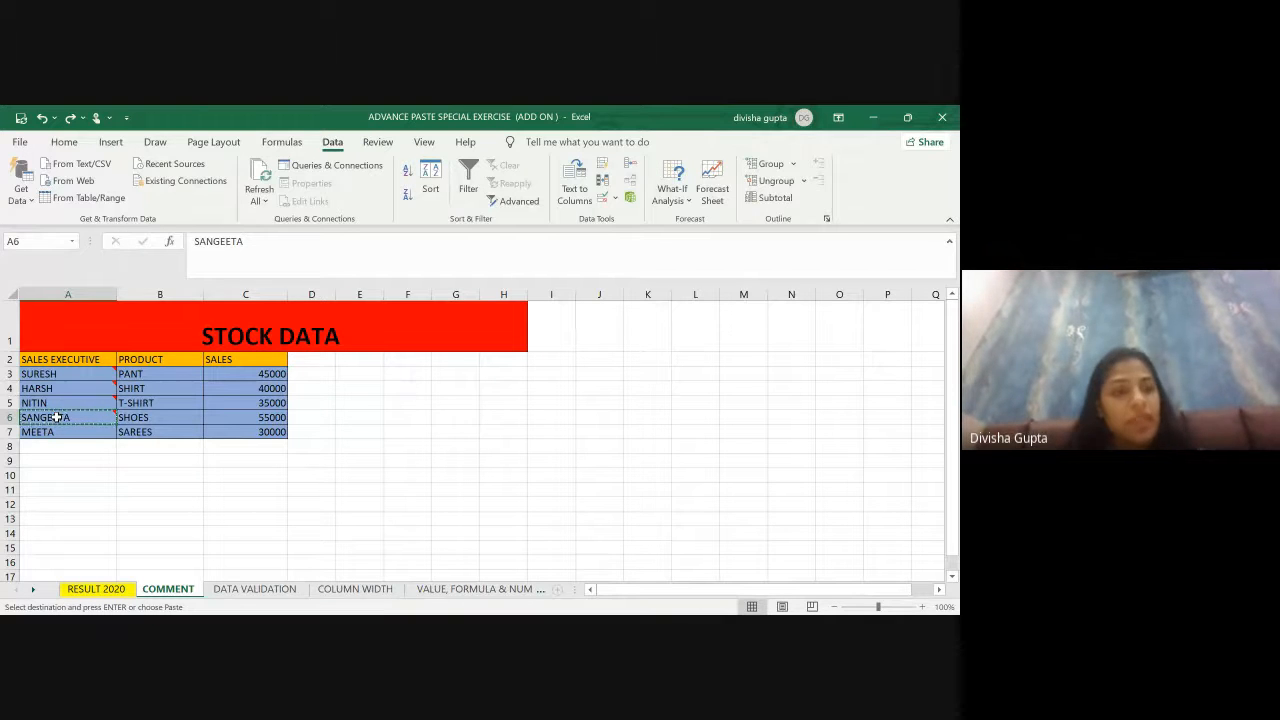
left_click(44, 432)
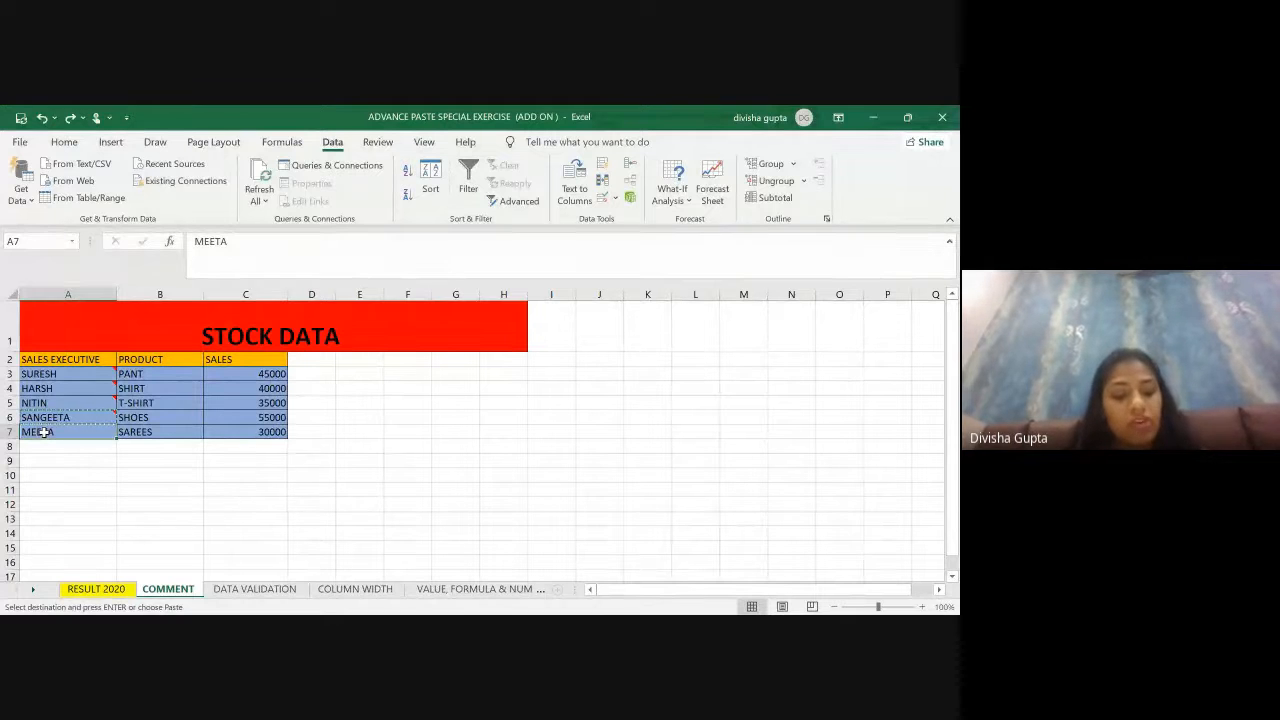
key("ctrl+alt+v")
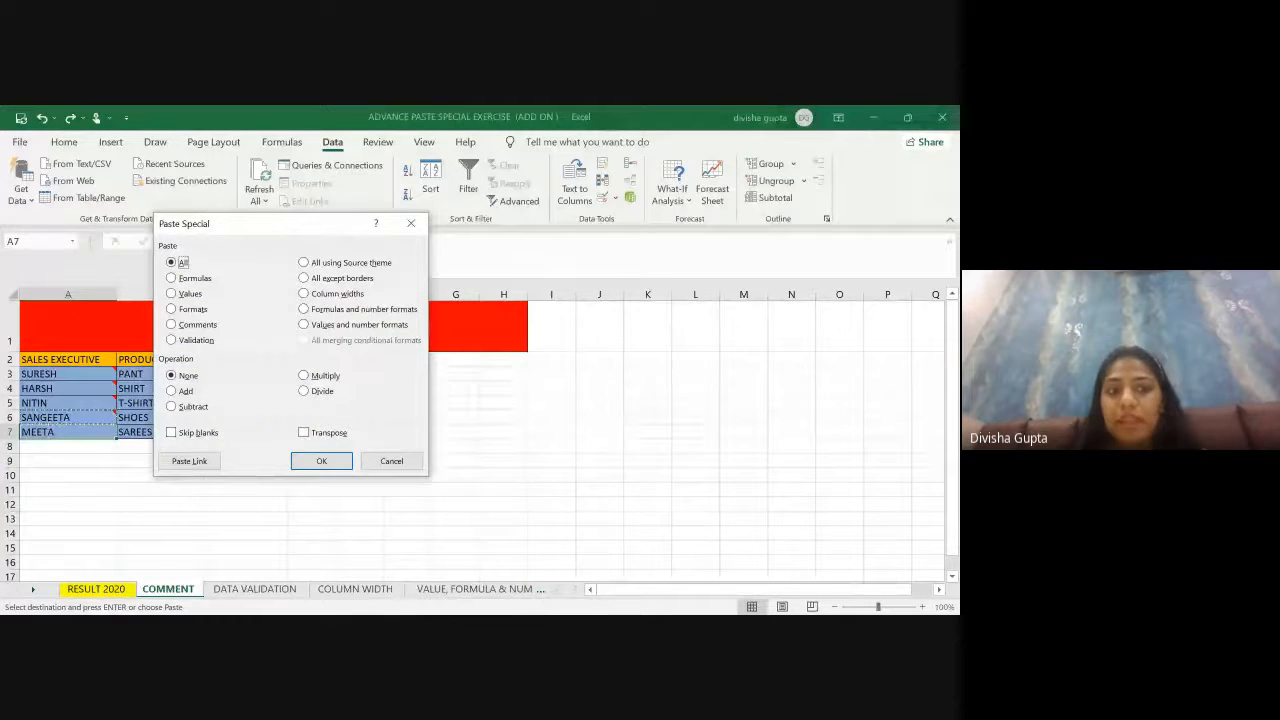
left_click(171, 324)
left_click(341, 461)
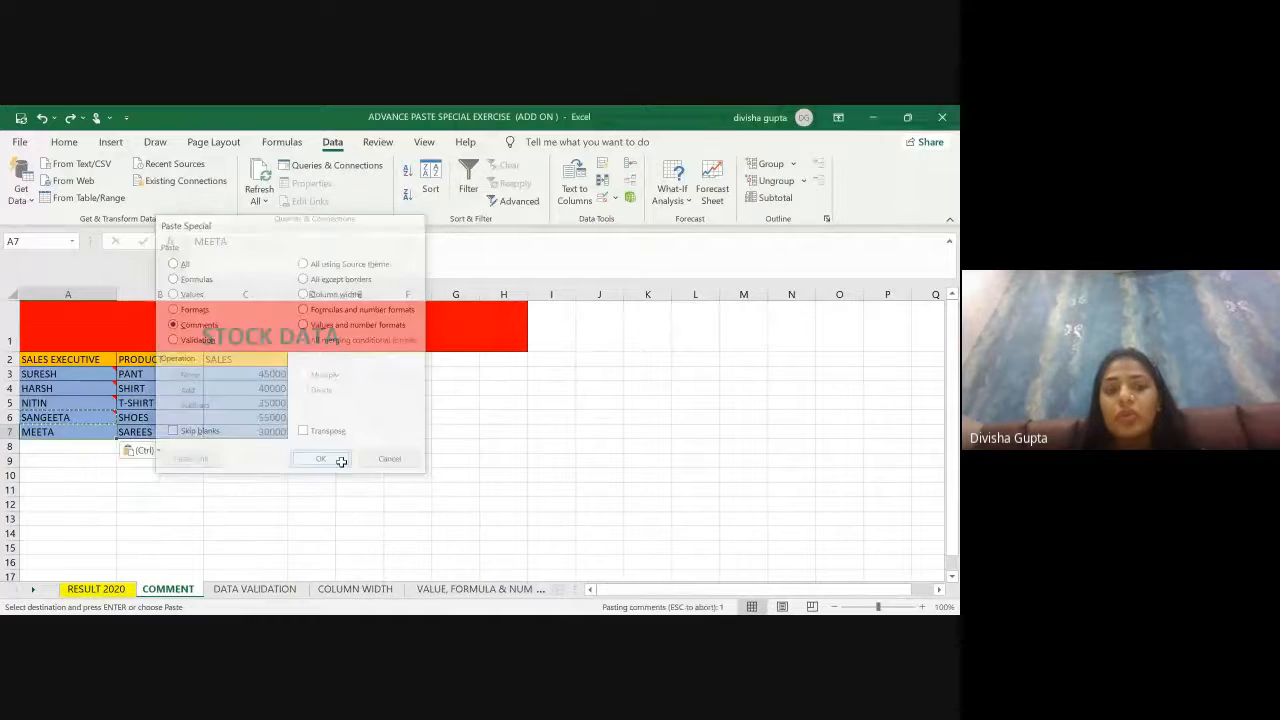
left_click(67, 477)
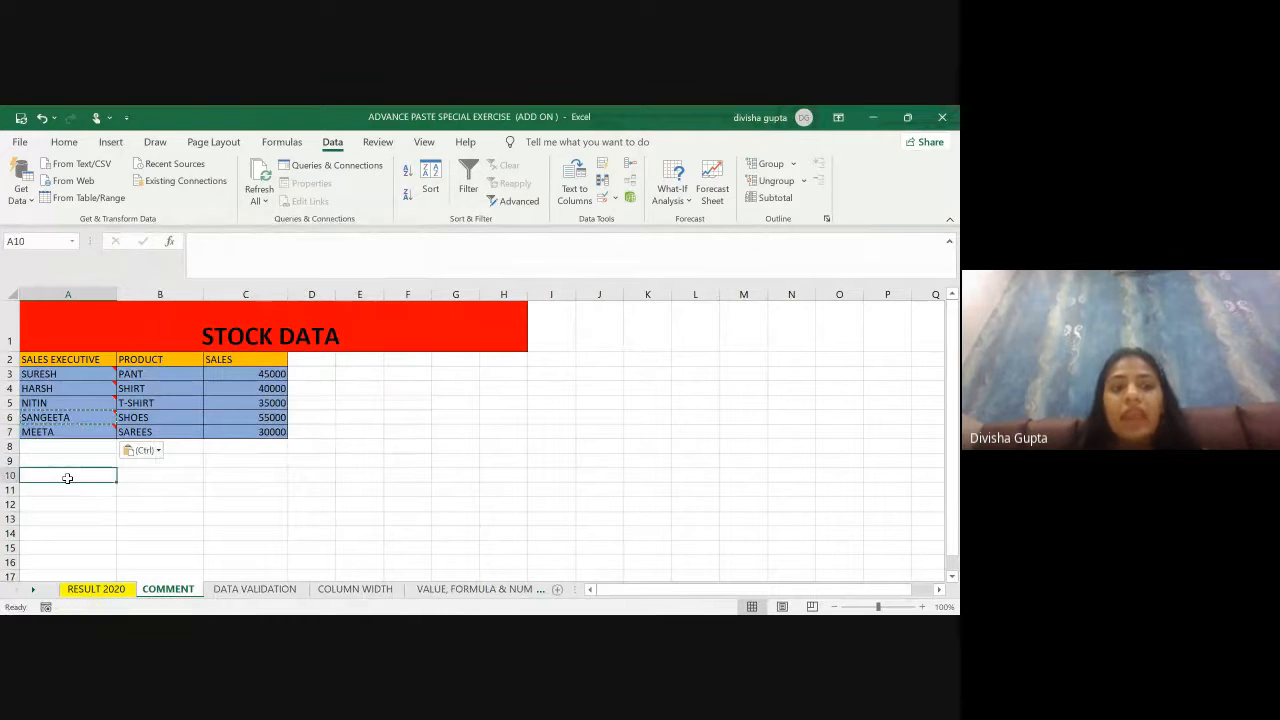
Step: Compare the comment on A6 with the one pasted onto A7
left_click(53, 421)
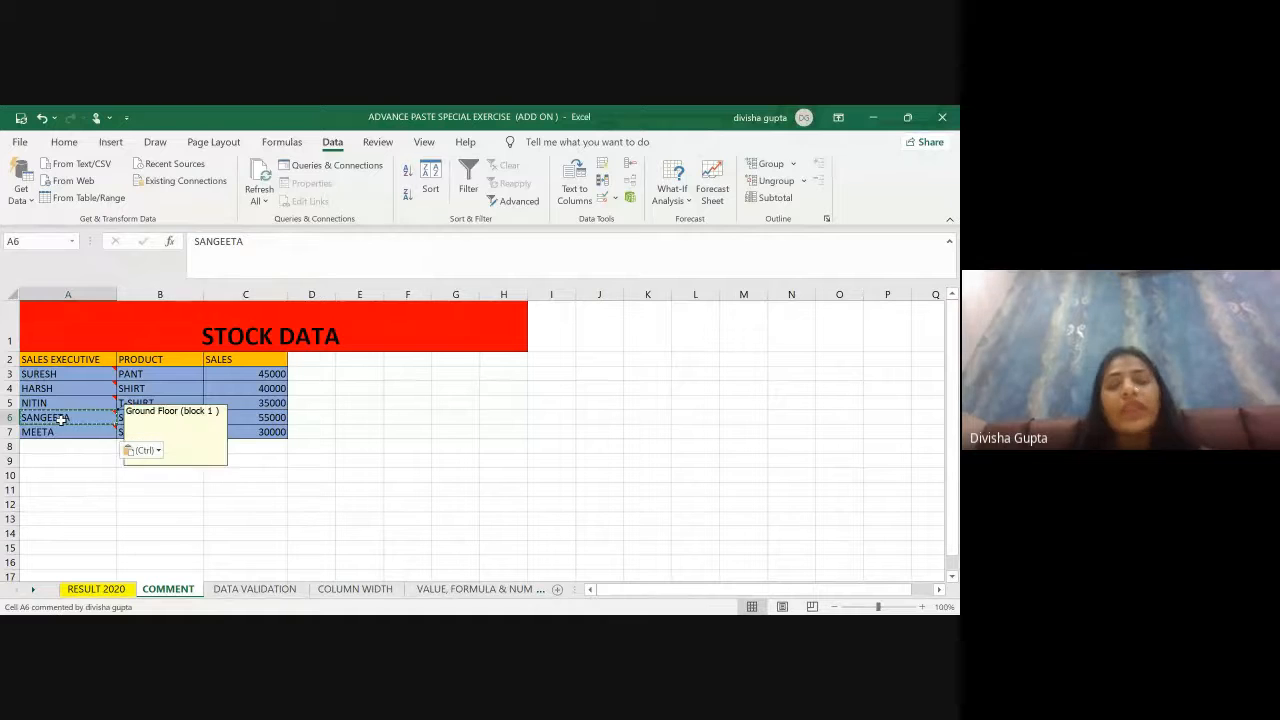
left_click(78, 460)
left_click(36, 432)
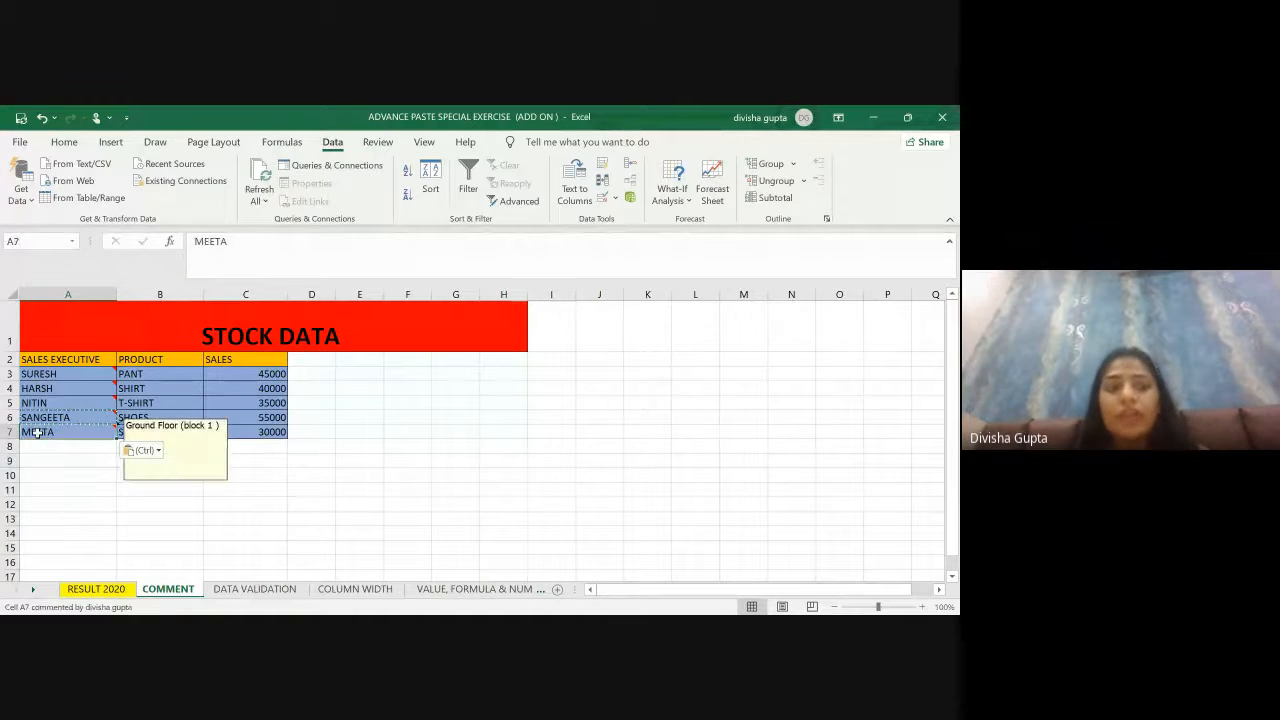
left_click(93, 418)
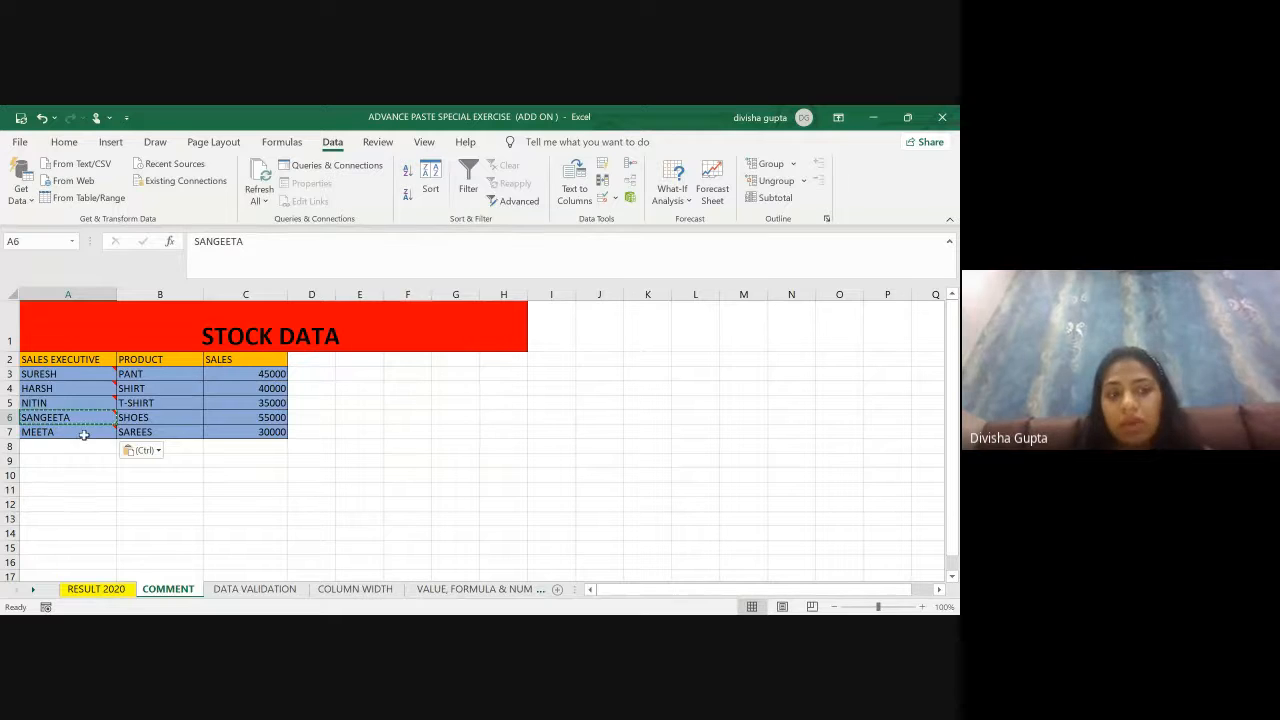
left_click(84, 434)
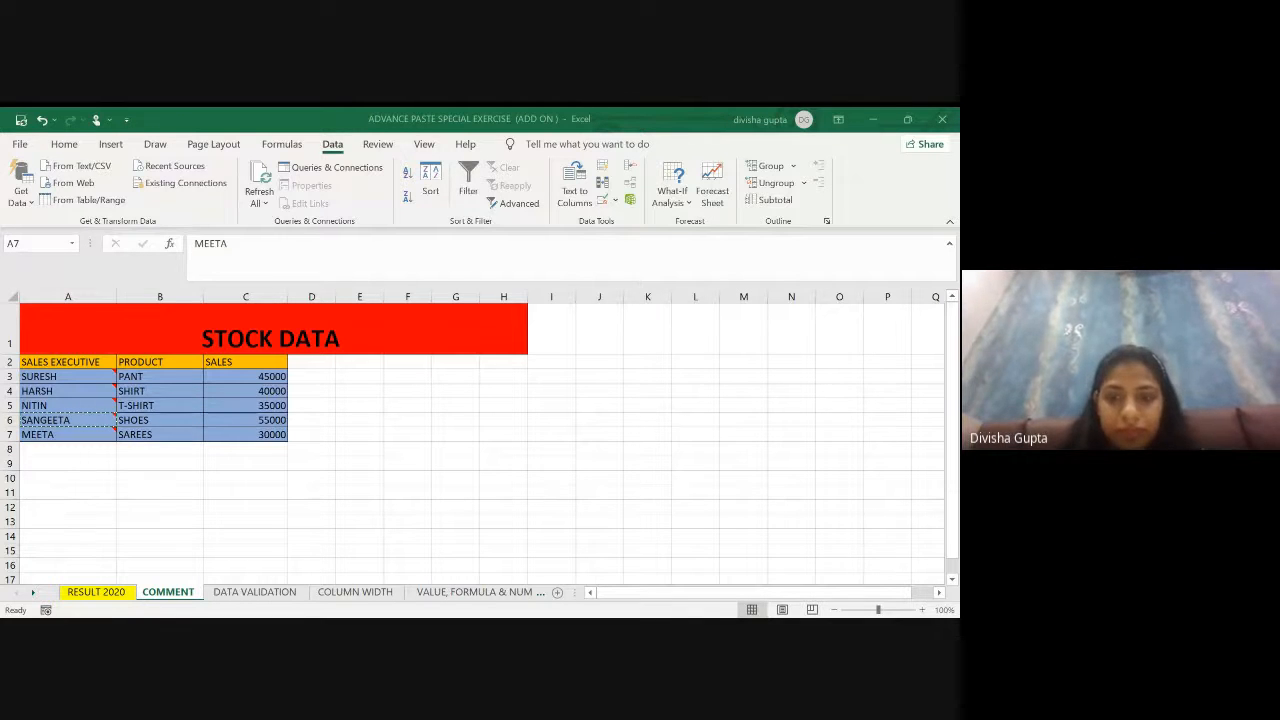
key("ctrl+v")
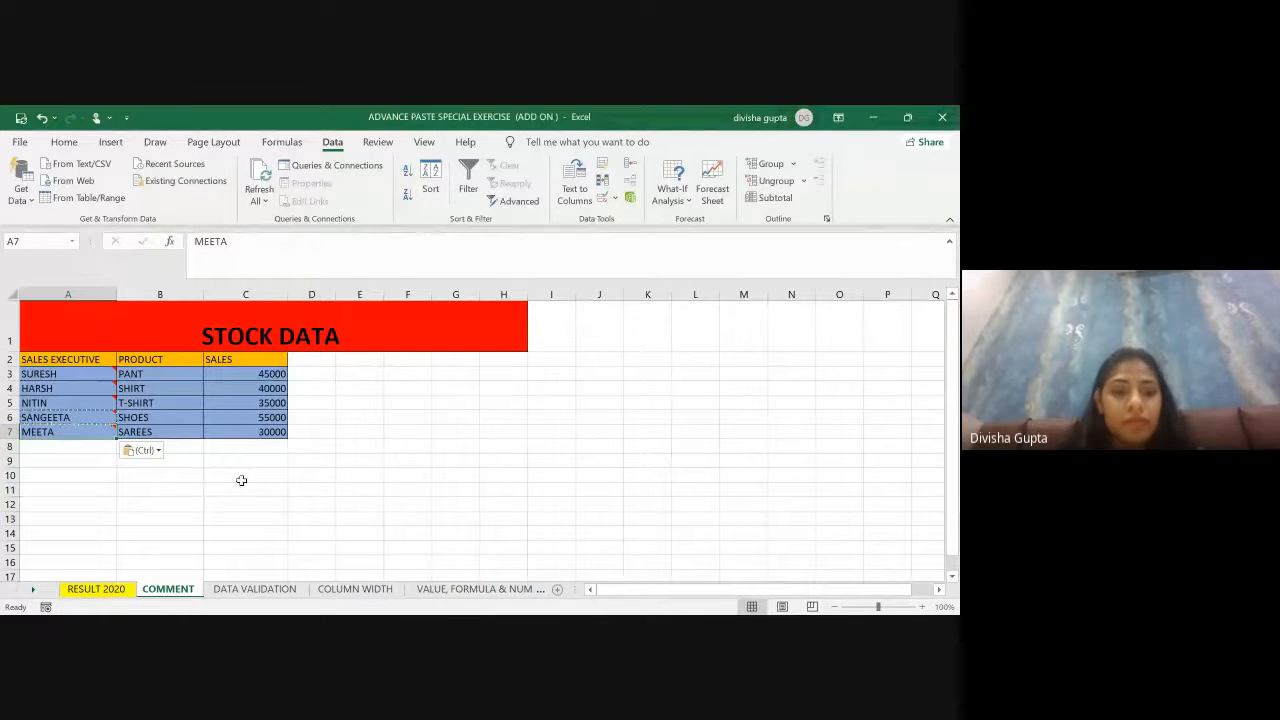
Step: Switch to the DATA VALIDATION sheet and examine the title, name and purpose entries of the visitors table
left_click(251, 593)
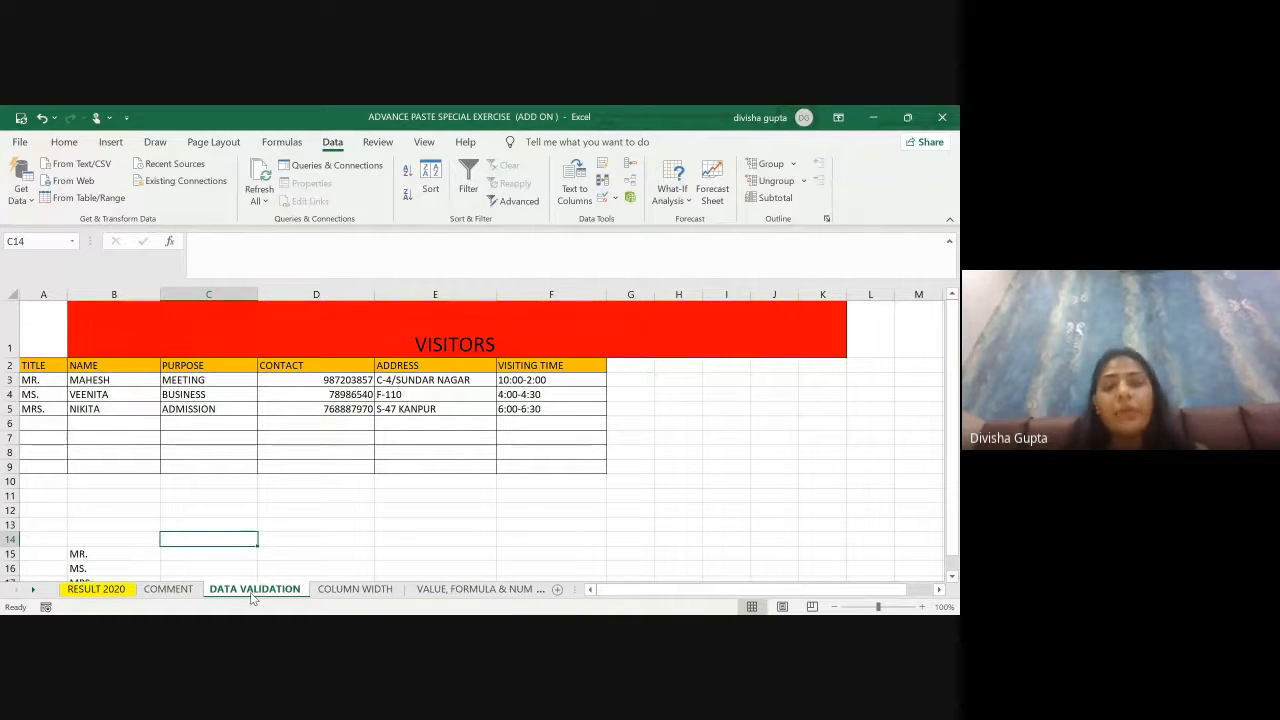
left_click(43, 393)
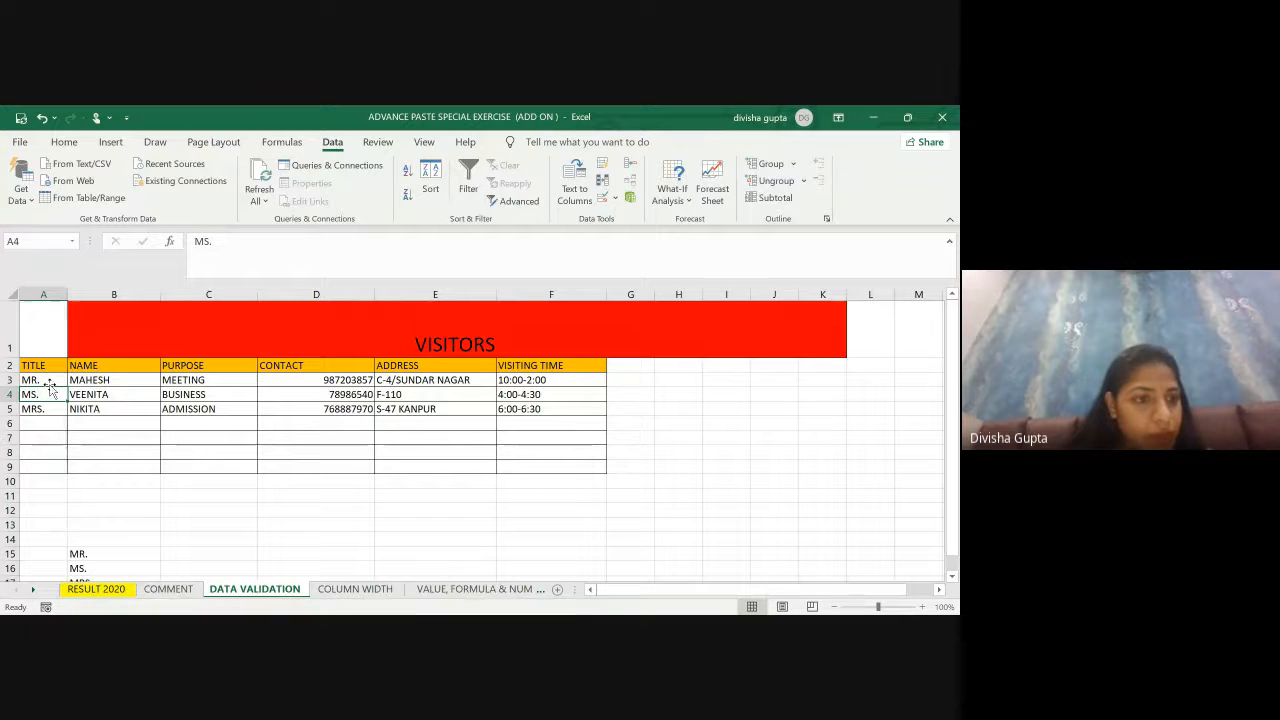
left_click(32, 379)
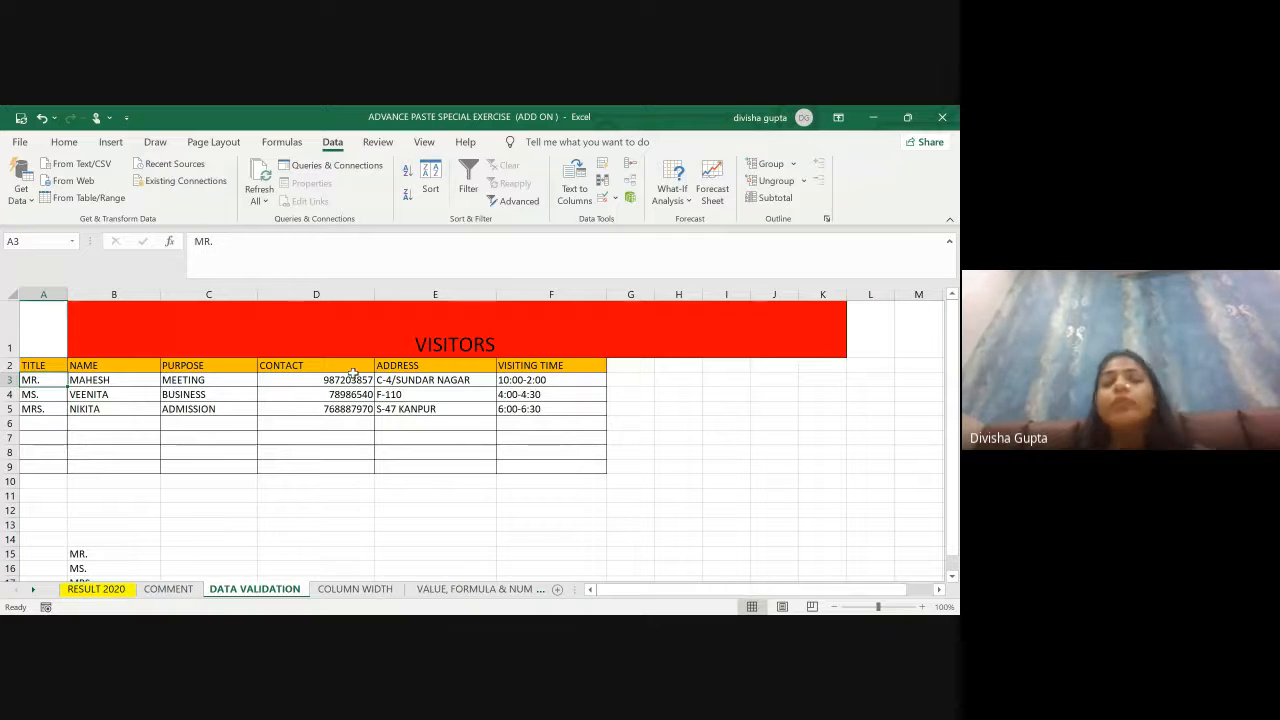
left_click(110, 394)
left_click(74, 369)
left_click(212, 397)
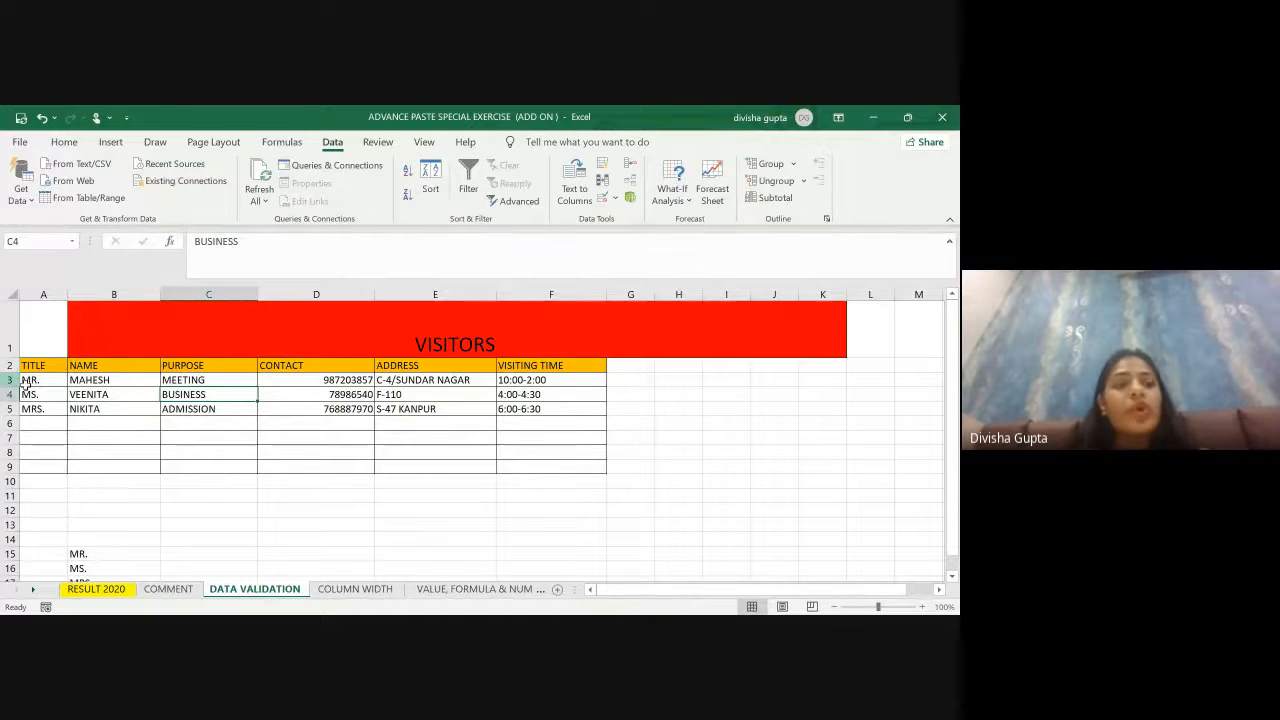
left_click(60, 381)
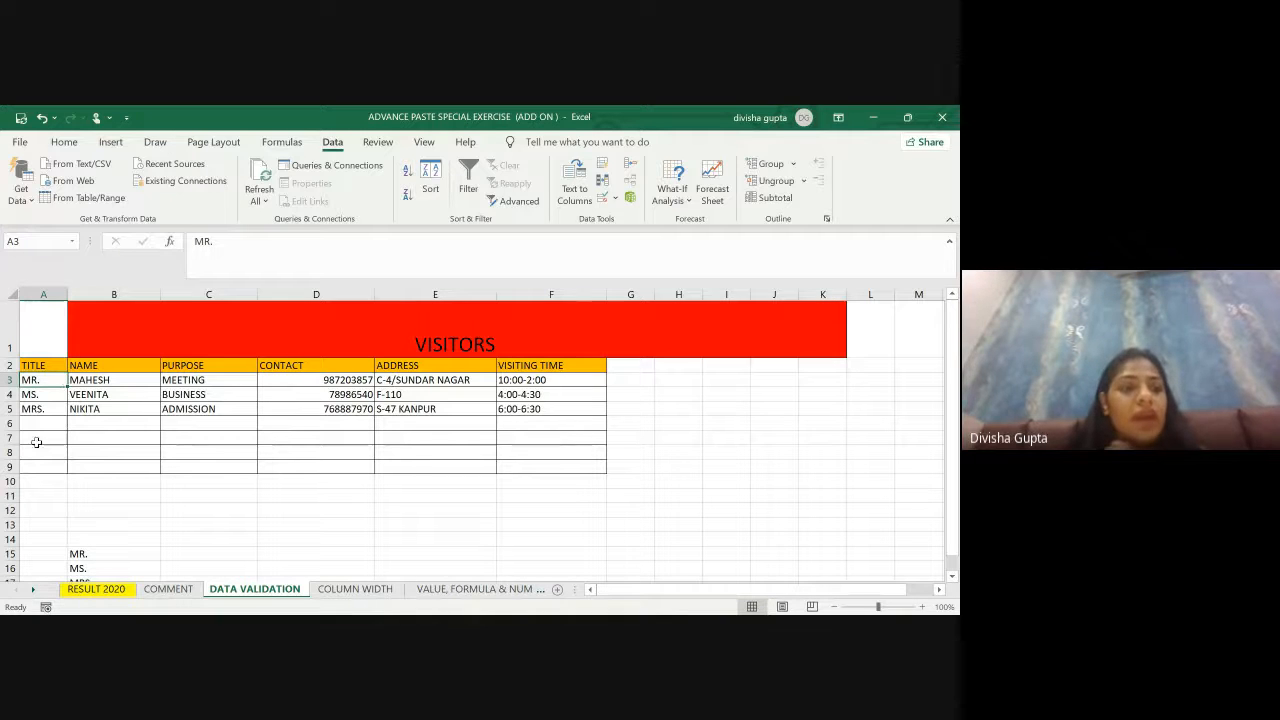
Step: Change the title in cell A5 to MS. by choosing it from the cell's validation list
left_click(36, 411)
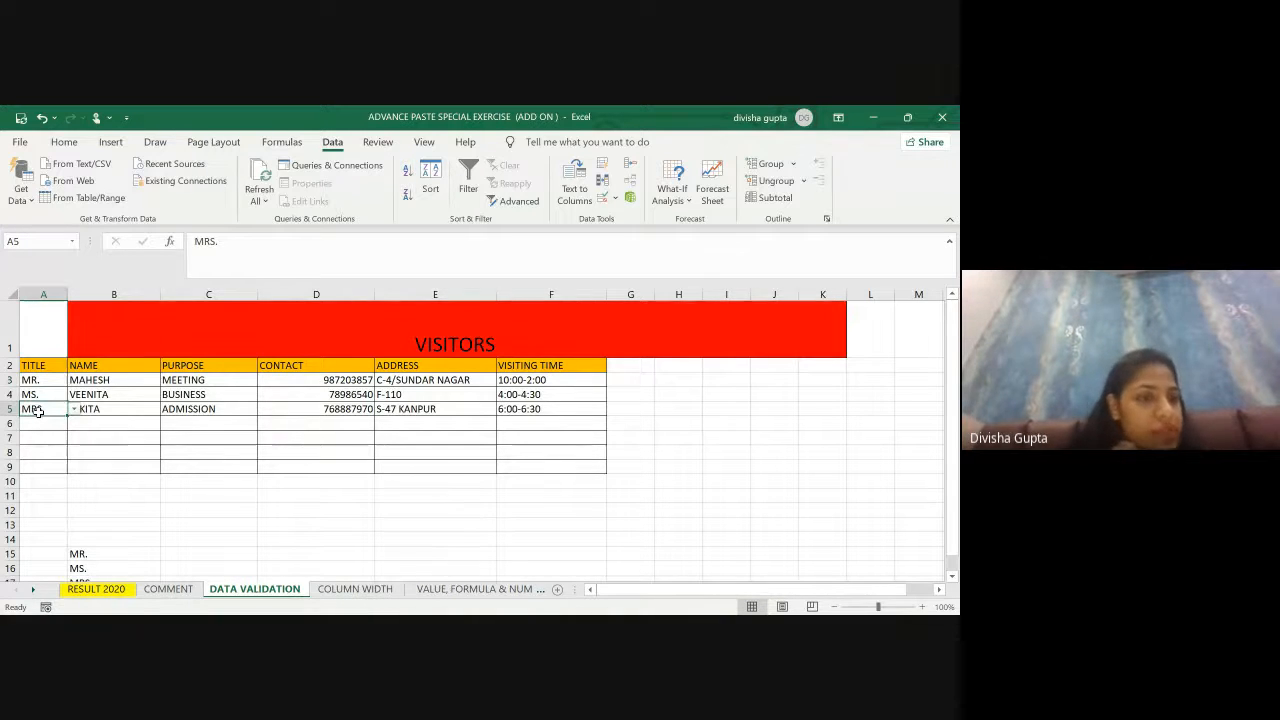
left_click(45, 395)
left_click(55, 409)
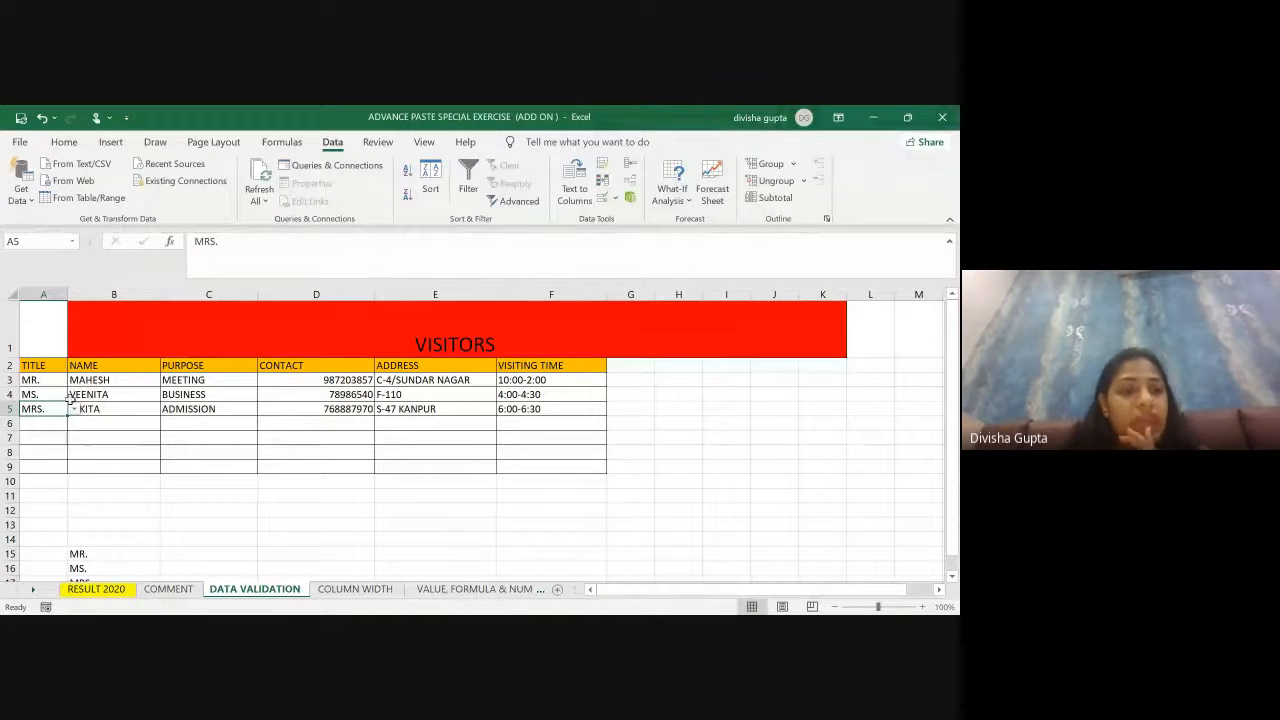
left_click(73, 410)
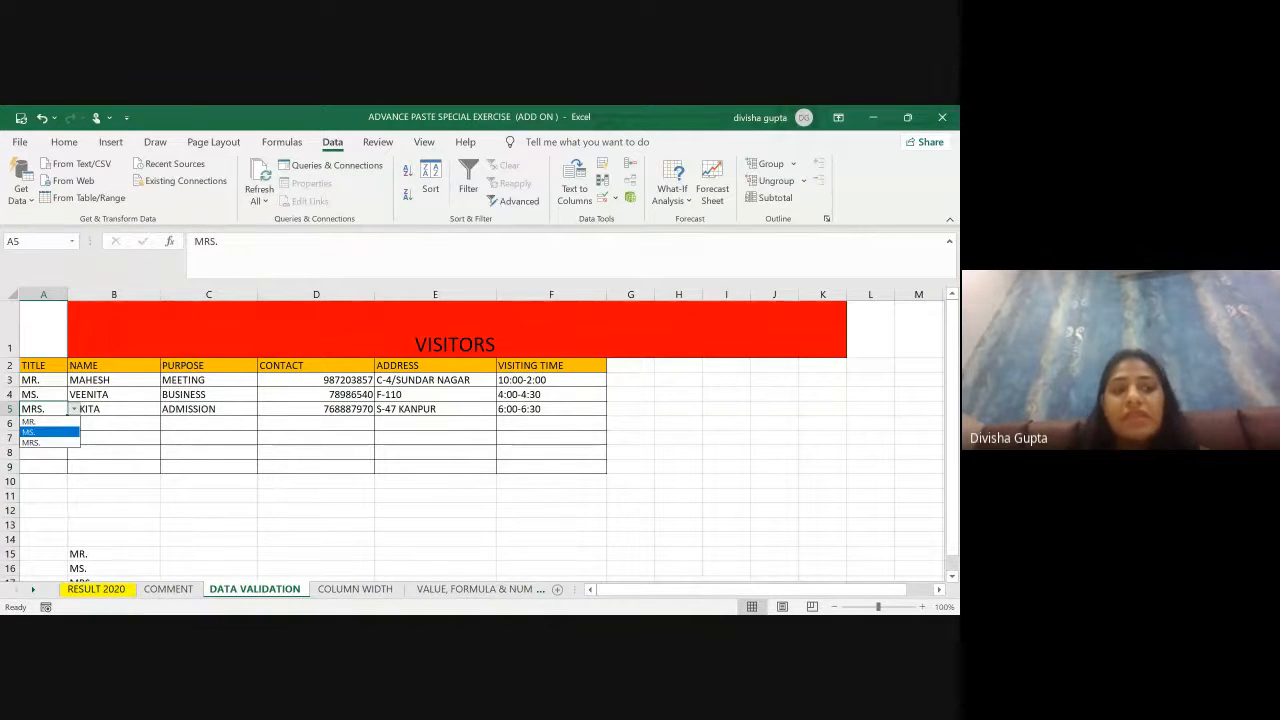
left_click(30, 431)
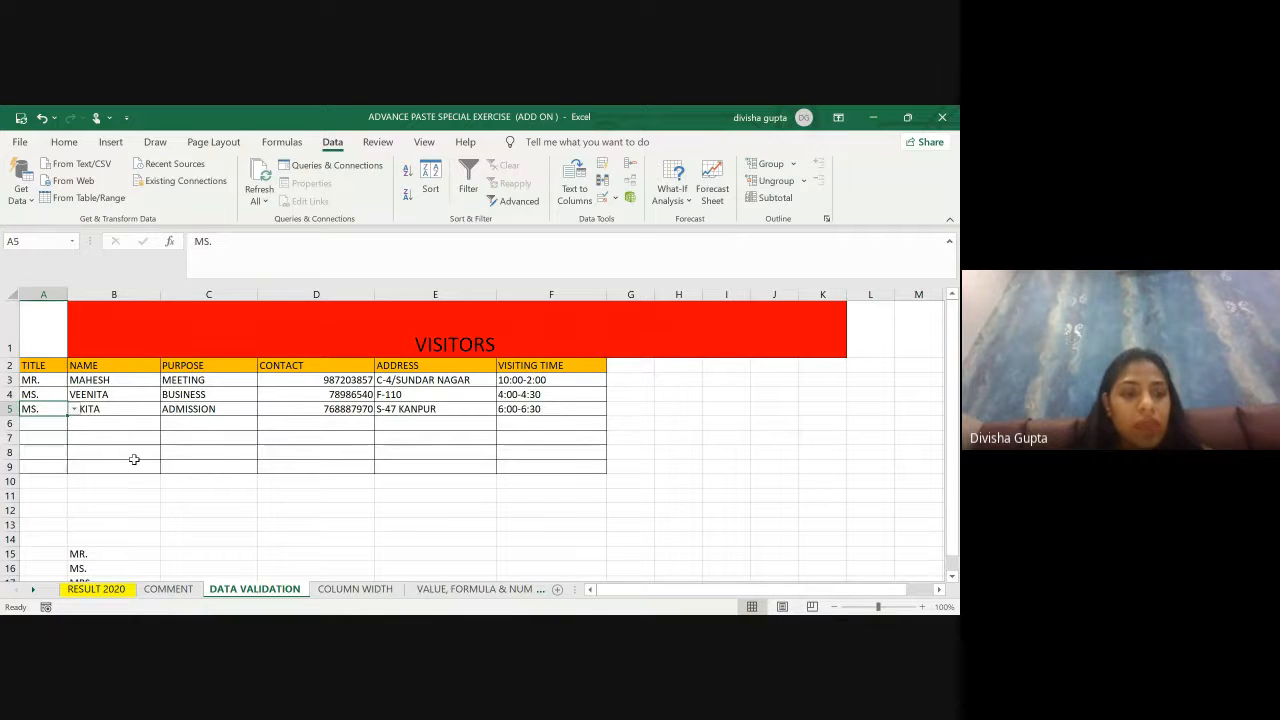
Step: Apply a data validation list sourced from cells B15:B17 to title cell A3, and choose MS. from it
left_click(35, 379)
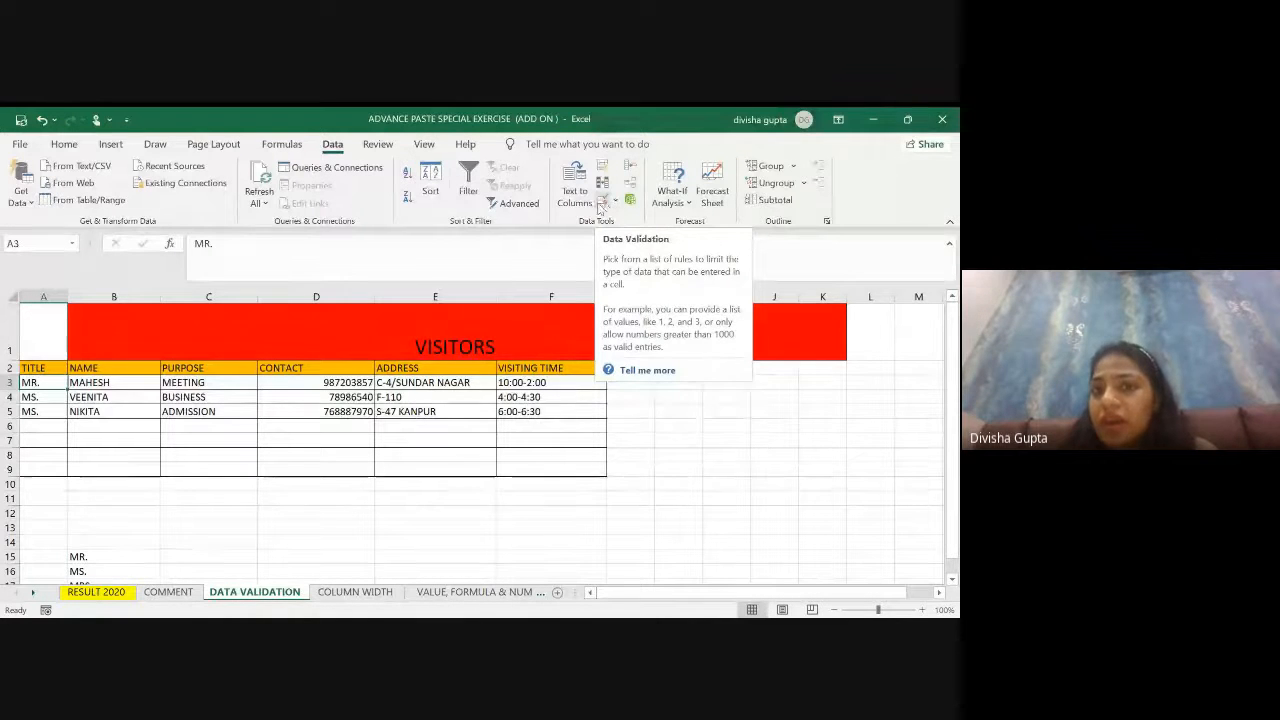
left_click(606, 205)
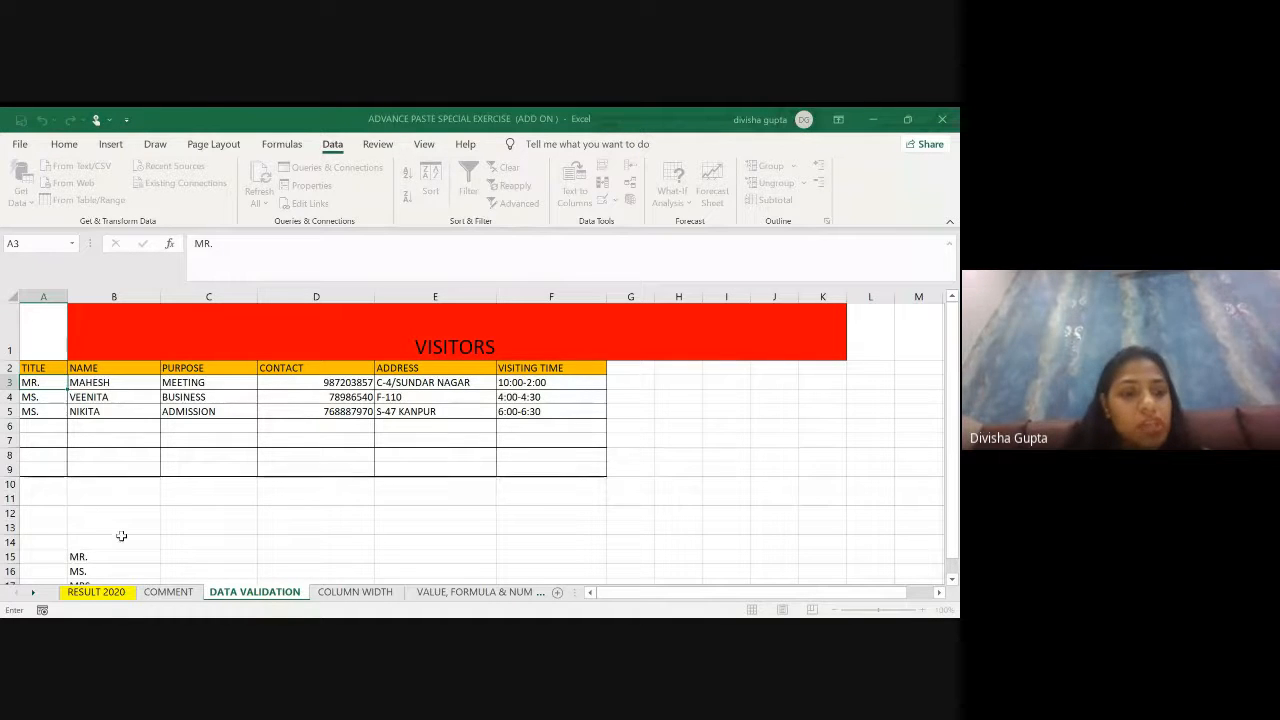
scroll(88, 560, "down", 1)
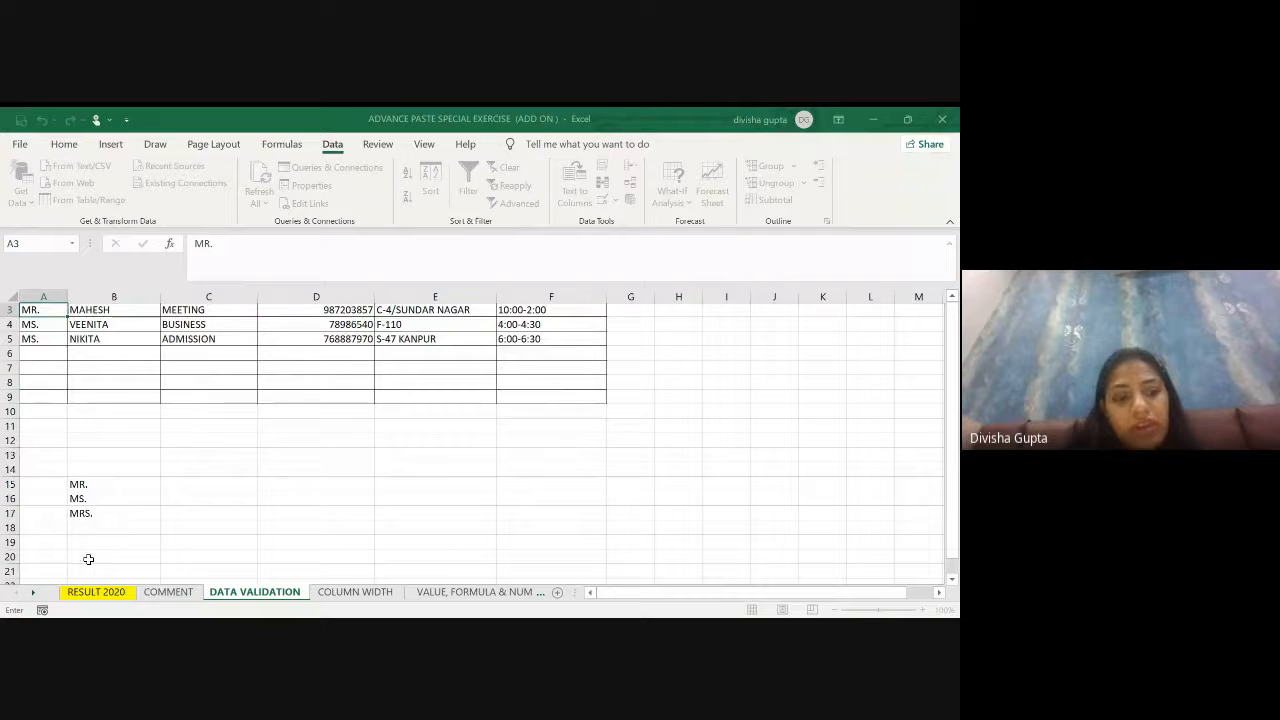
left_click(78, 471)
key("shift+Down")
key("shift+Down")
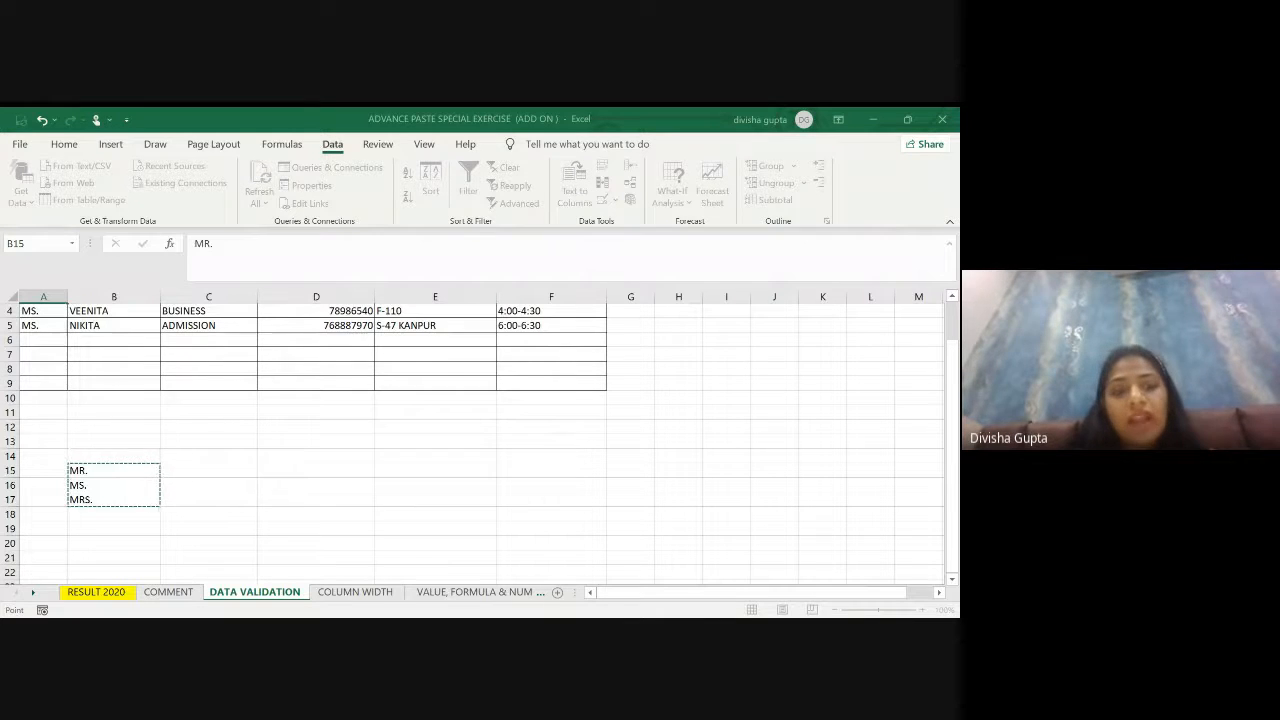
left_click(341, 455)
scroll(166, 398, "up", 1)
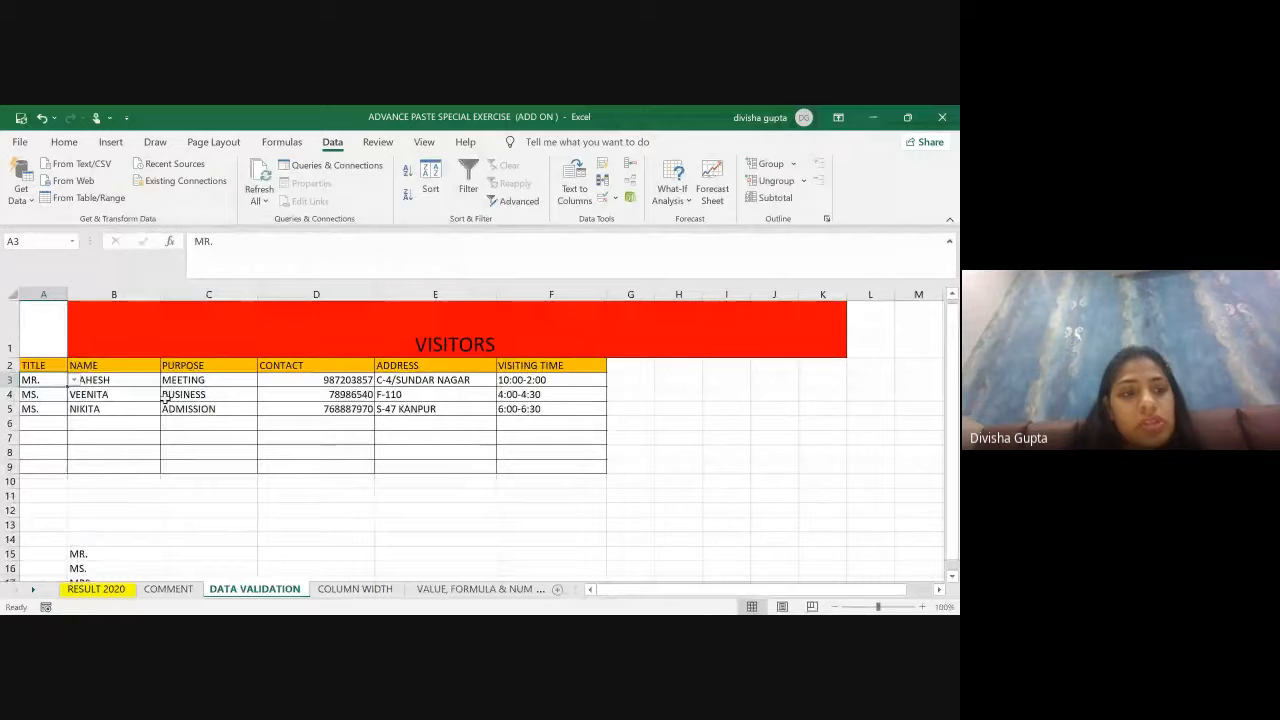
left_click(73, 381)
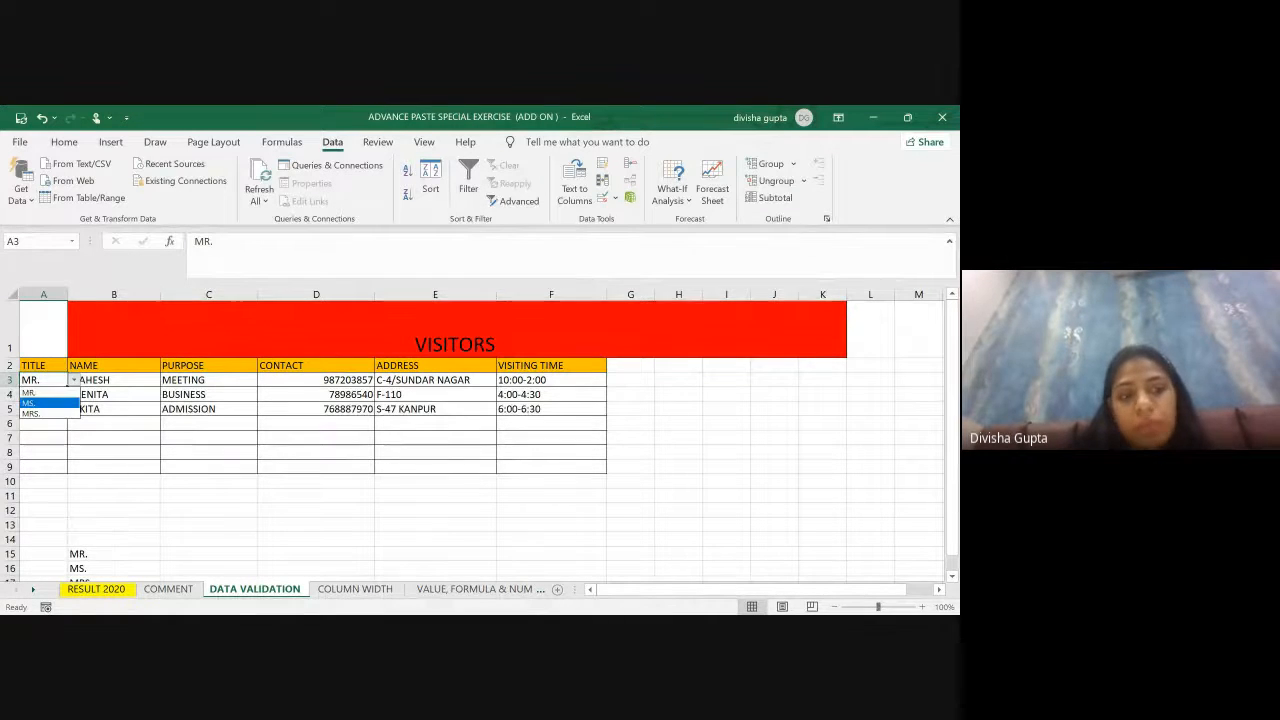
left_click(35, 403)
Step: Try MRS. from the validation list as the title in cell A3, and undo that change
left_click(73, 381)
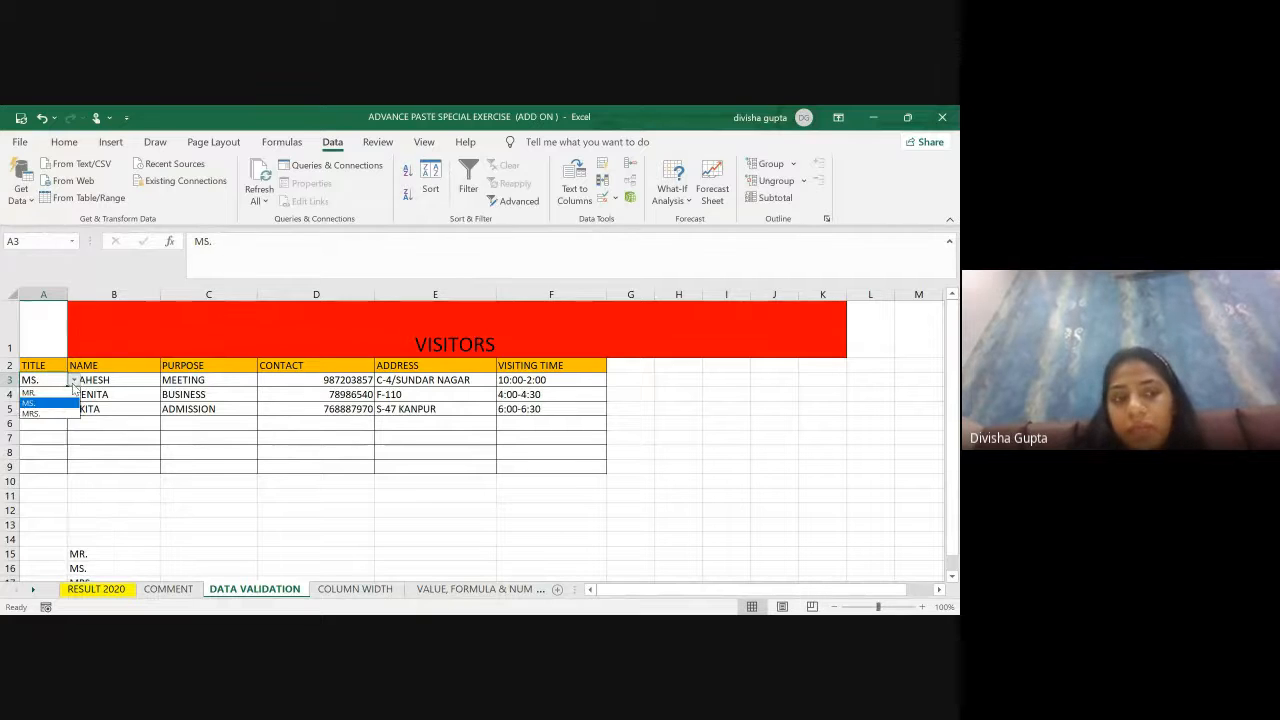
left_click(45, 413)
left_click(58, 413)
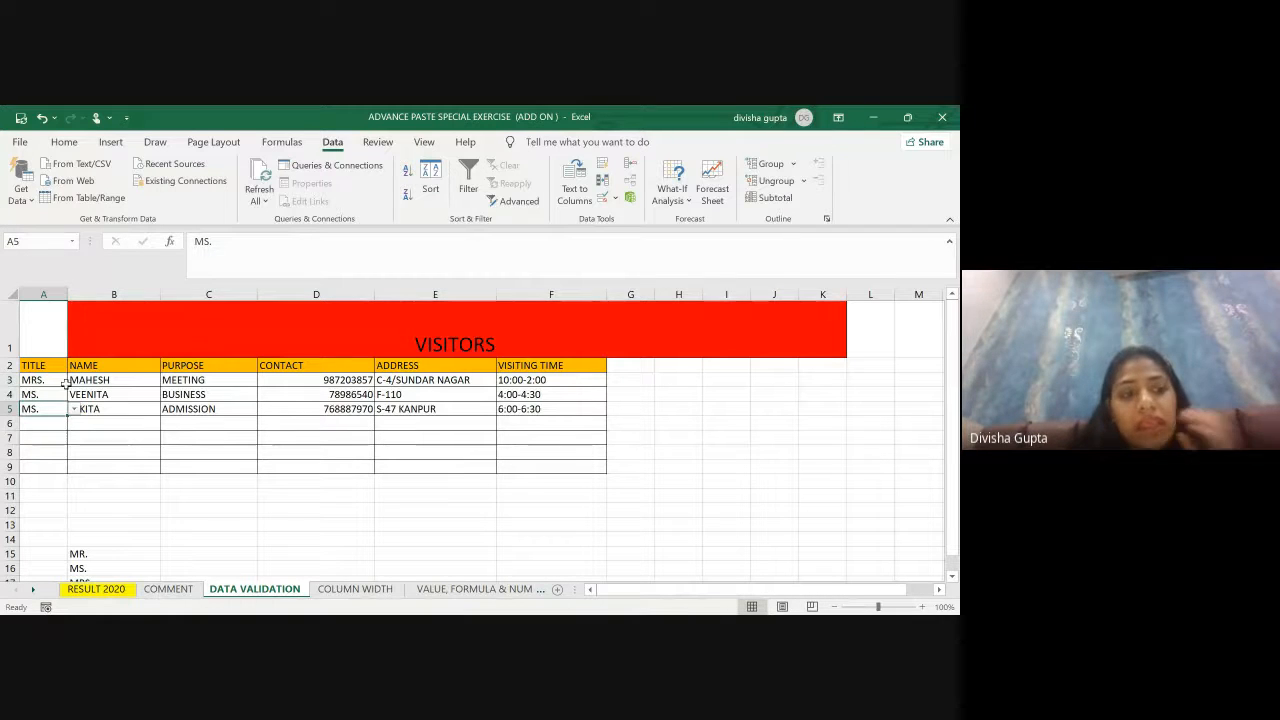
left_click(52, 382)
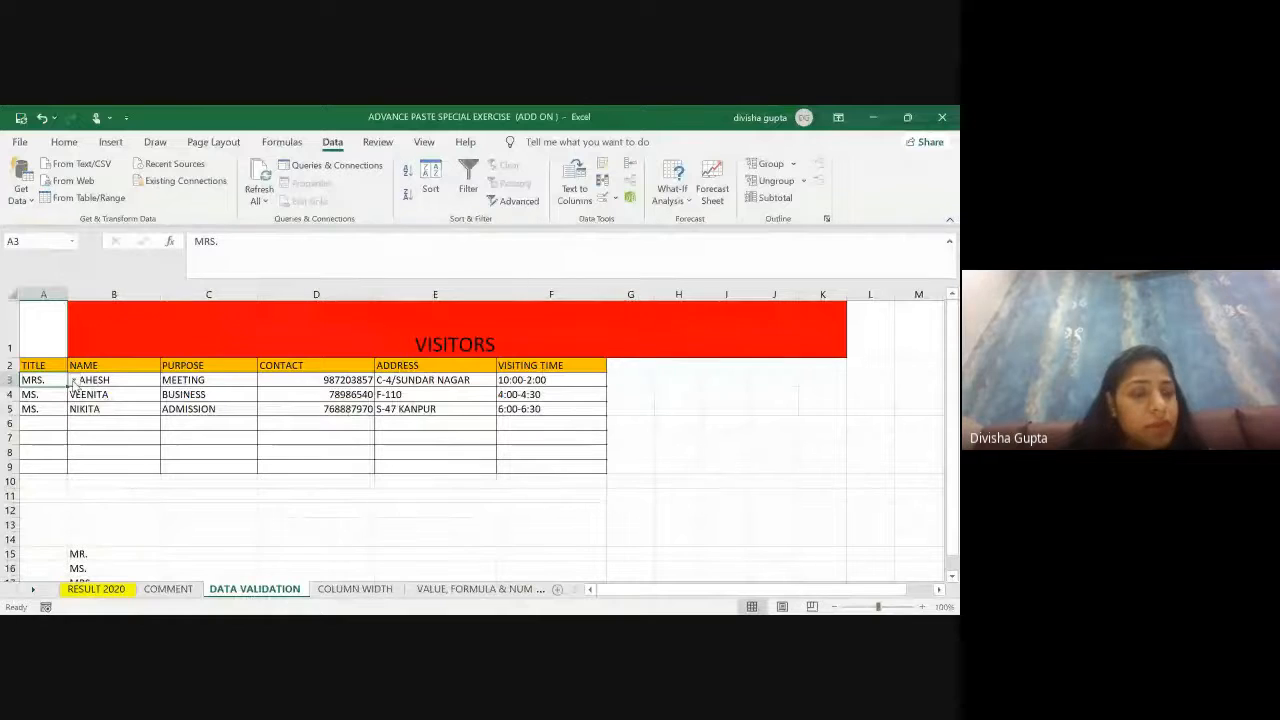
key("ctrl+z")
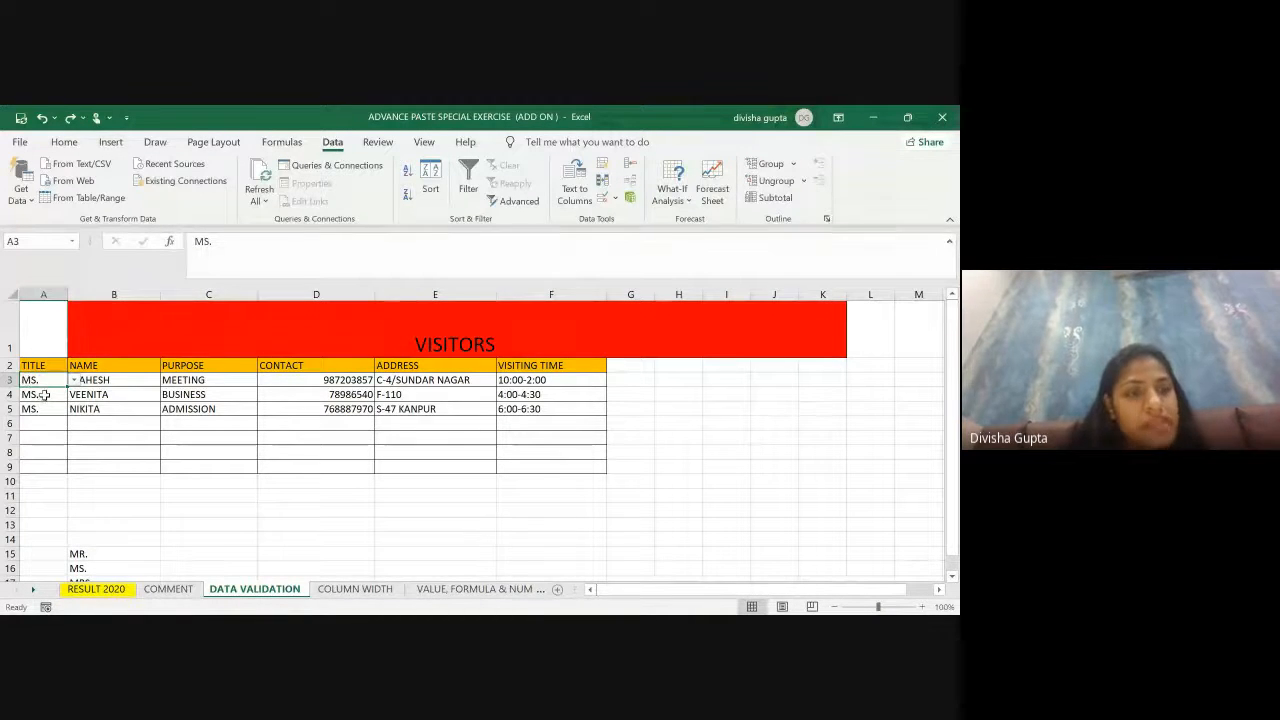
Step: Apply a data validation list sourced from cells B15:B17 to title cell A4, and choose MRS. from it
right_click(42, 398)
key("Escape")
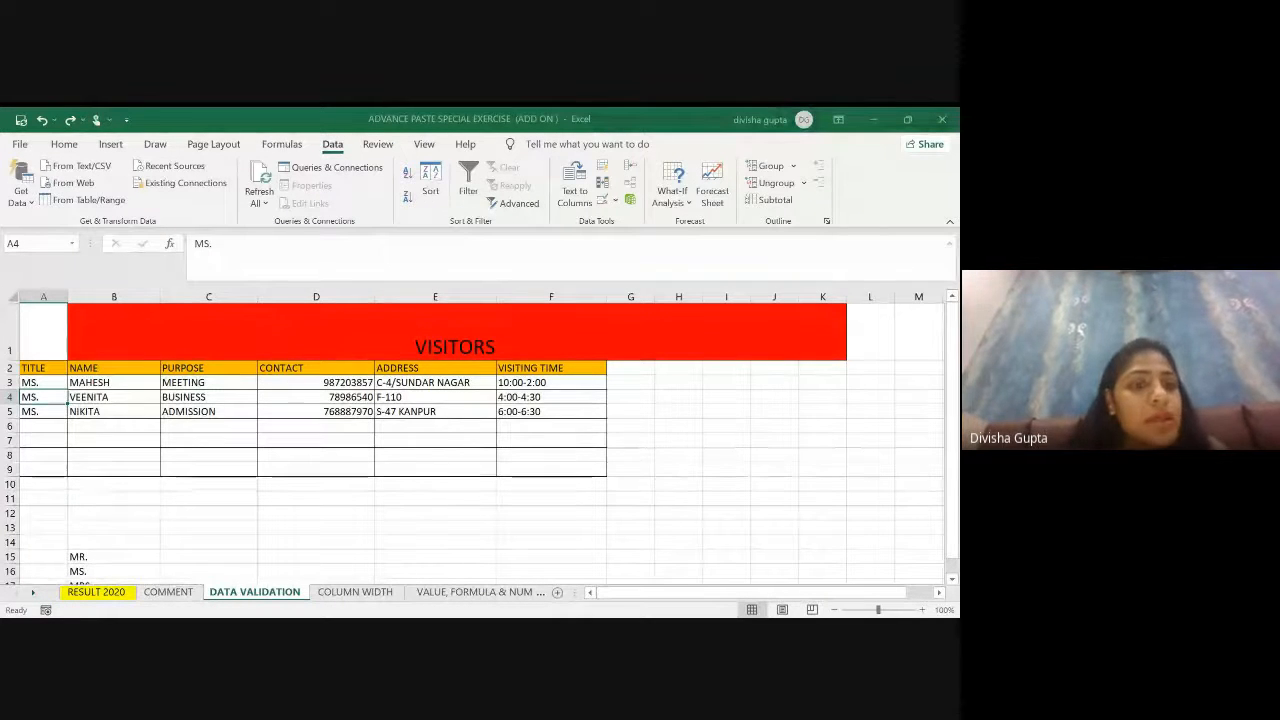
key("alt+a")
key("v")
key("v")
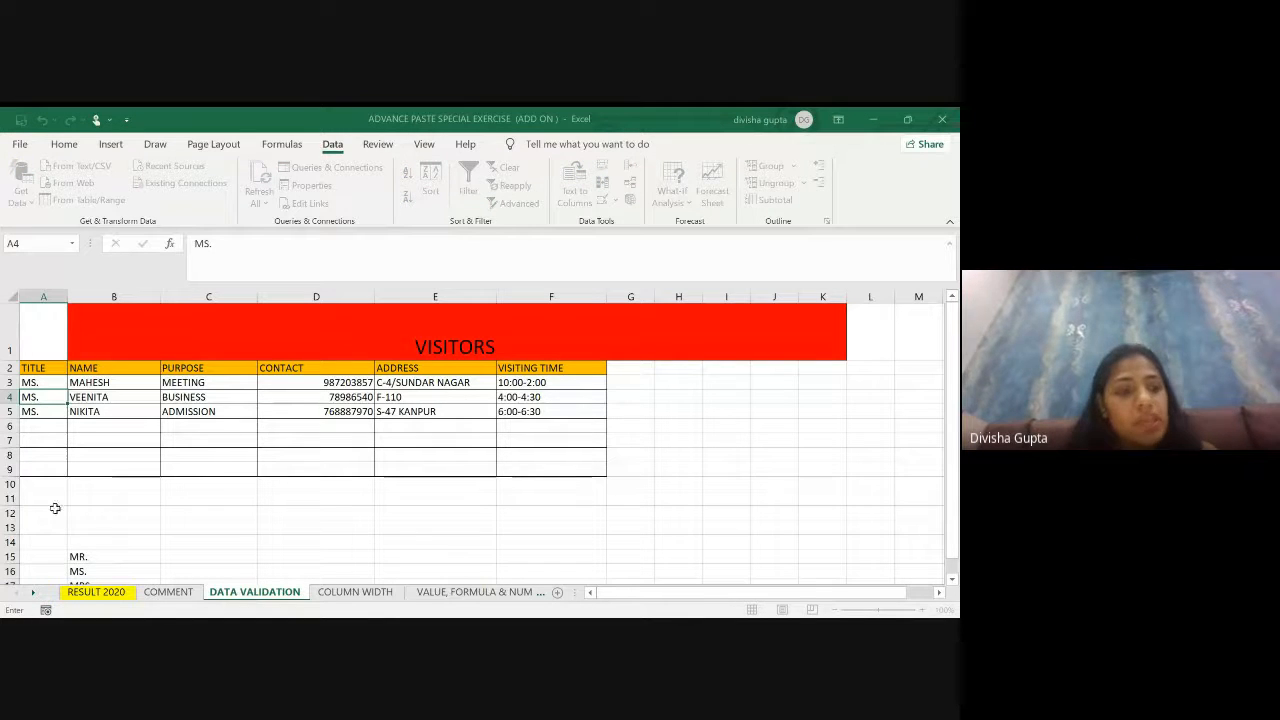
left_click(100, 556)
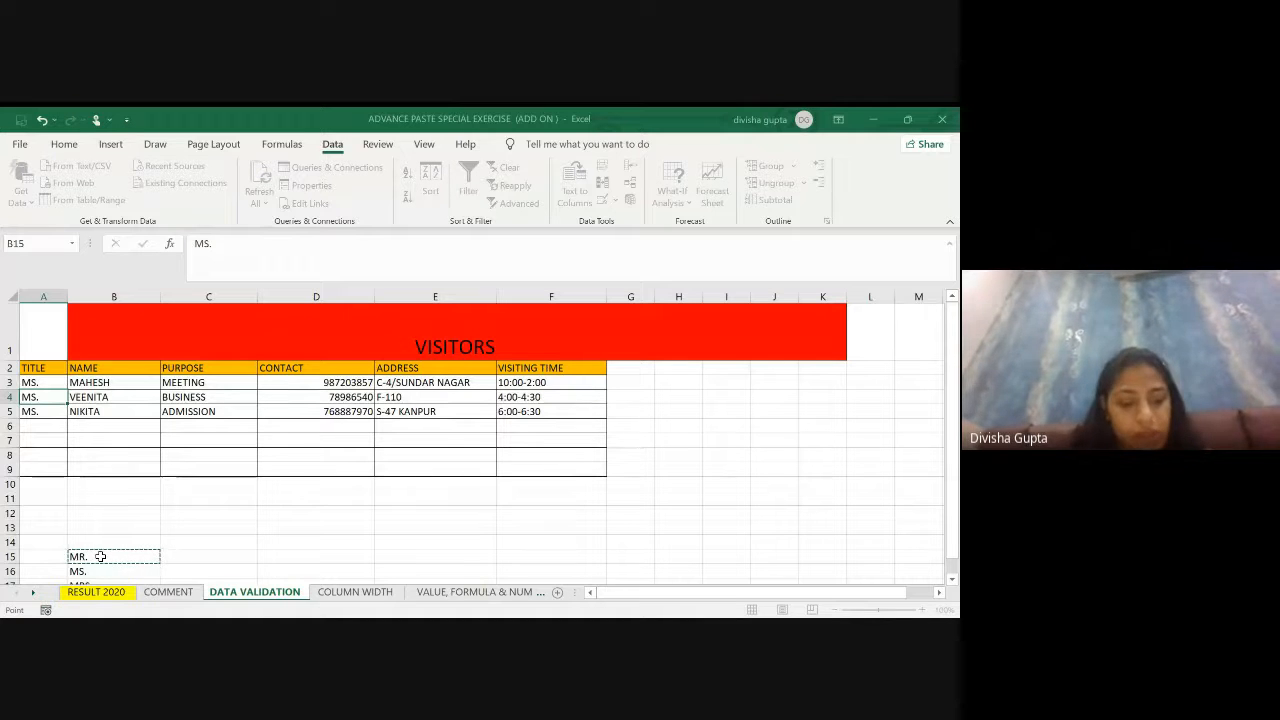
left_click_drag(100, 556, 100, 585)
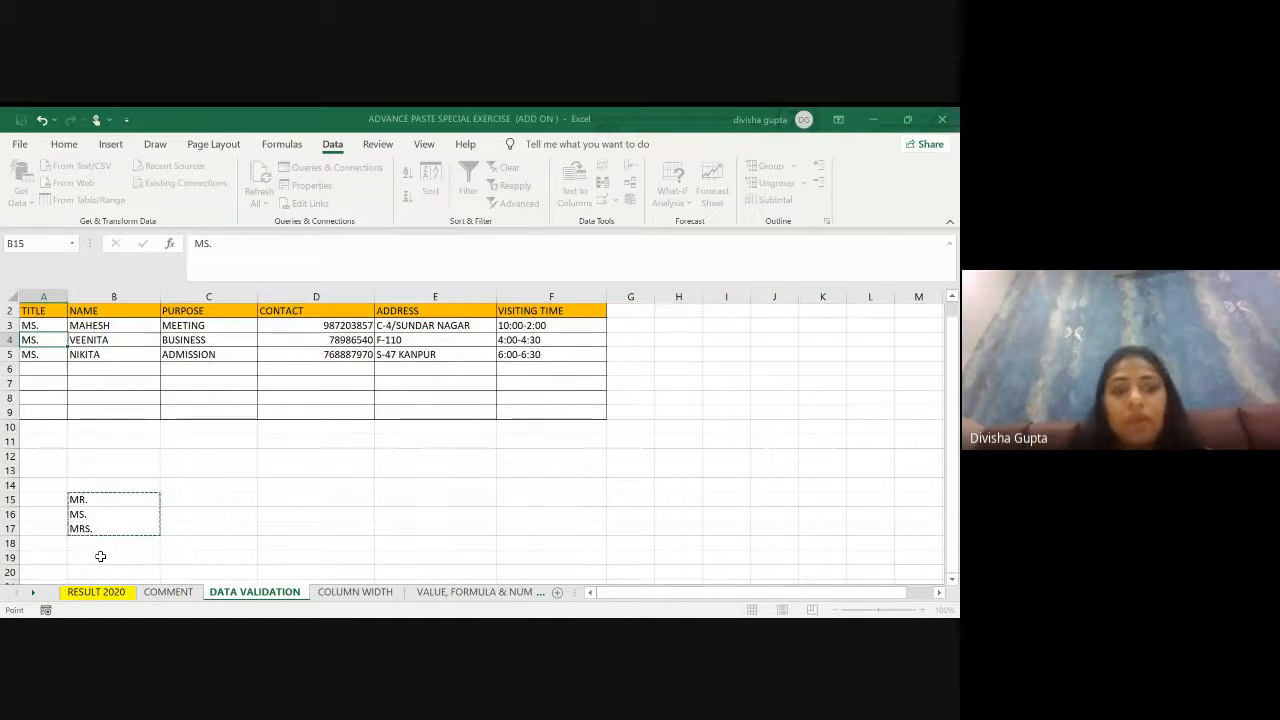
key("Return")
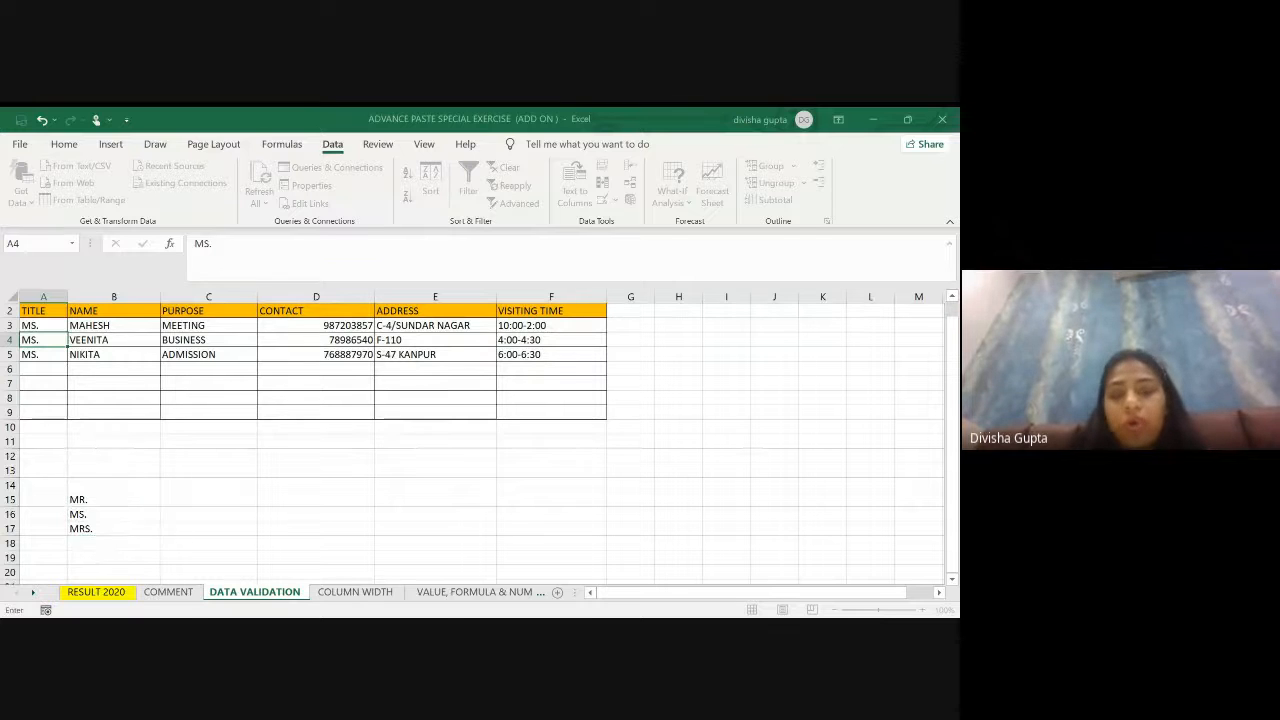
left_click(73, 338)
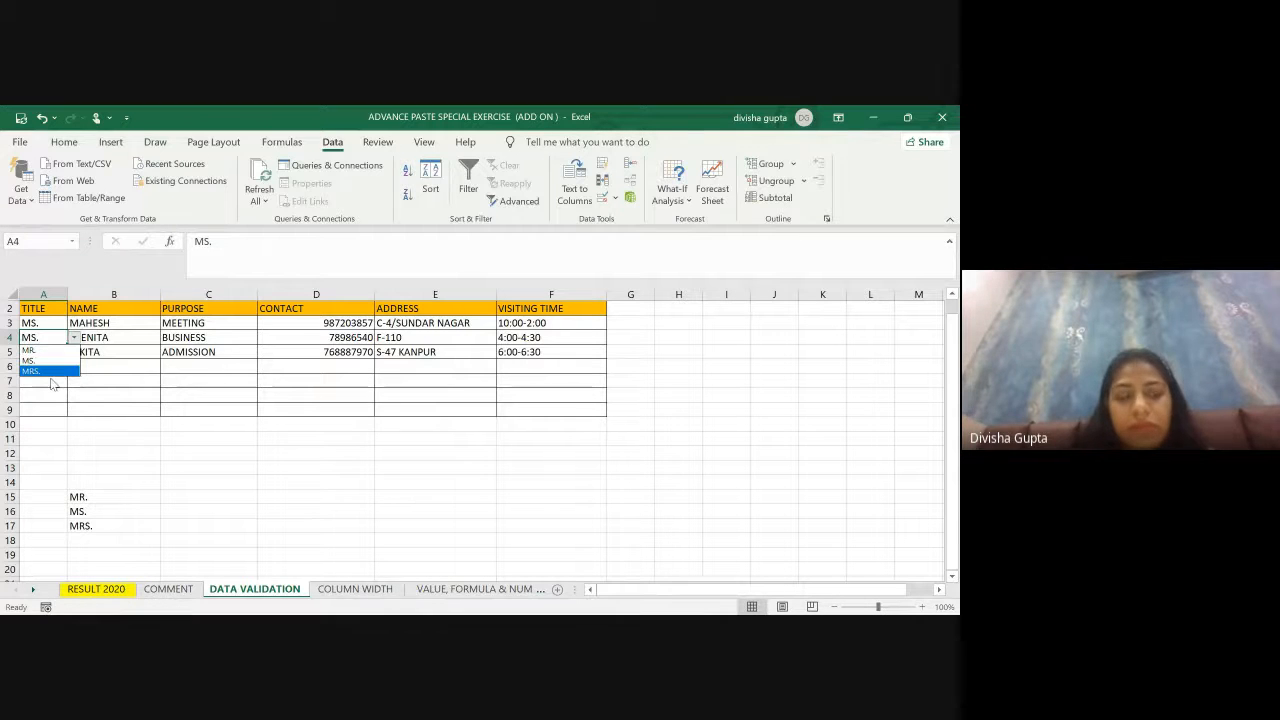
left_click(45, 370)
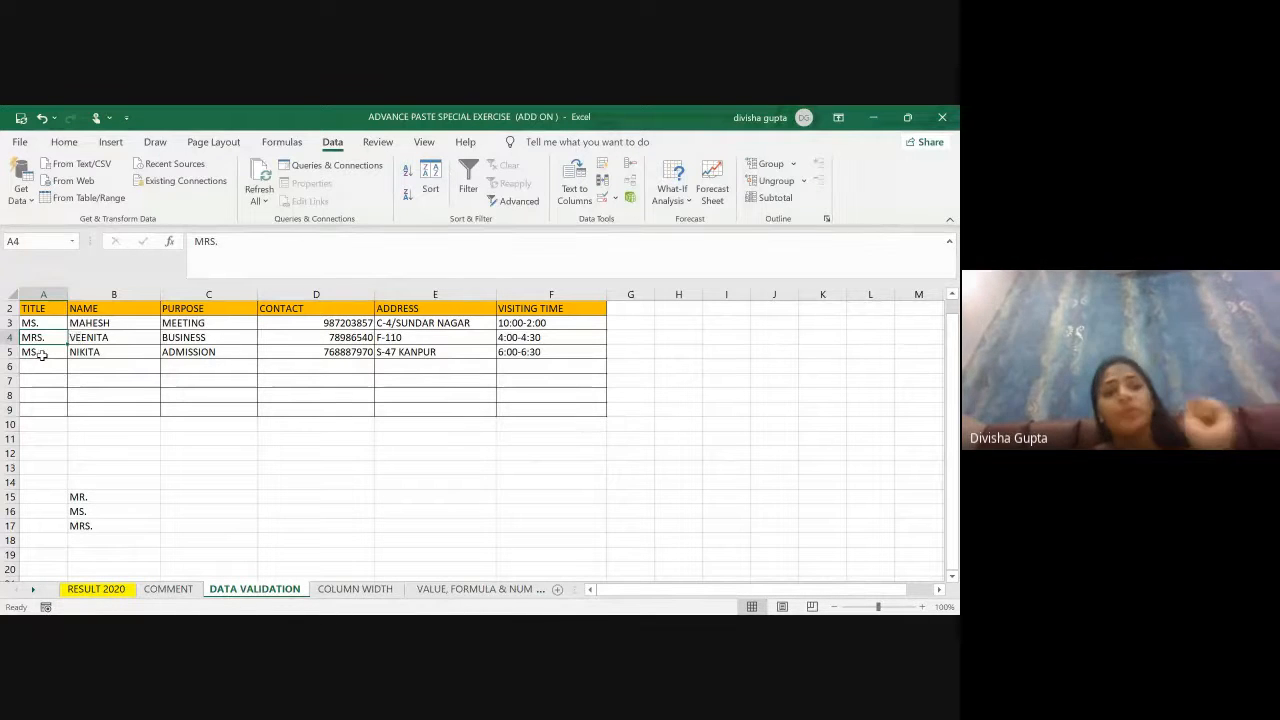
Step: Start a new visitor record in row 6 with the visitor's name, the purpose MEETING and the contact number
left_click(73, 365)
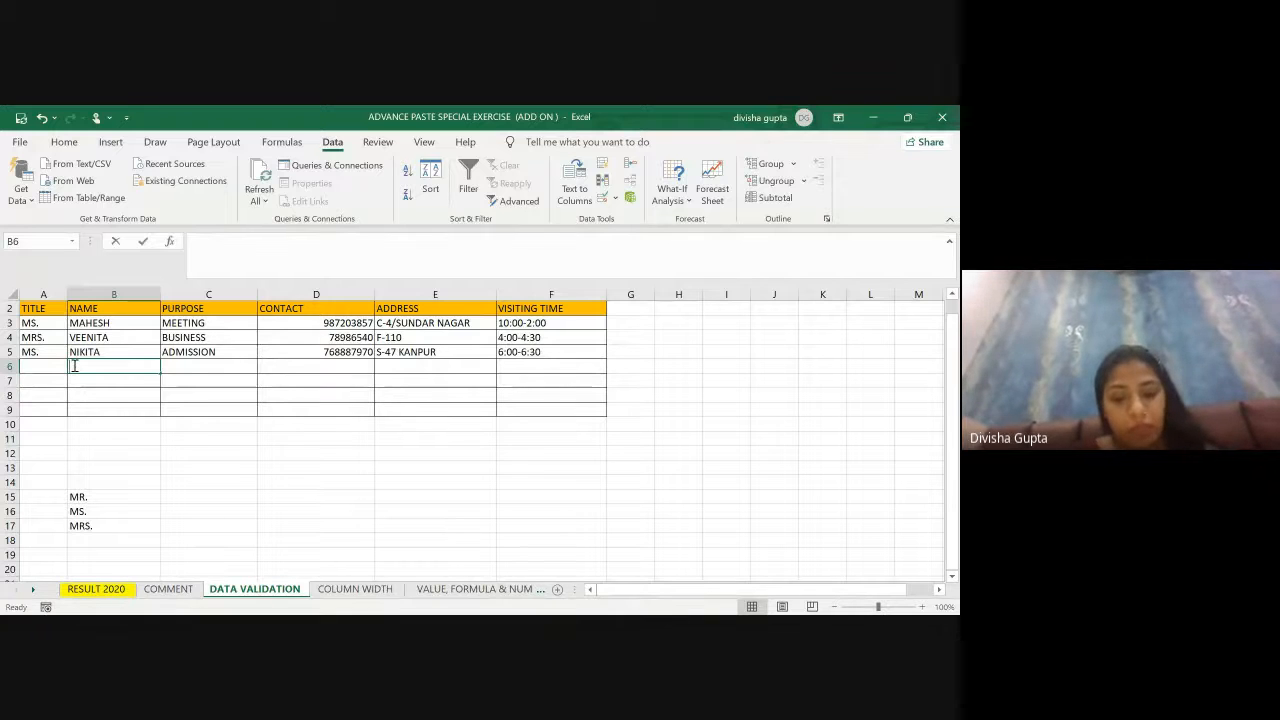
type("MOHAN")
key("Tab")
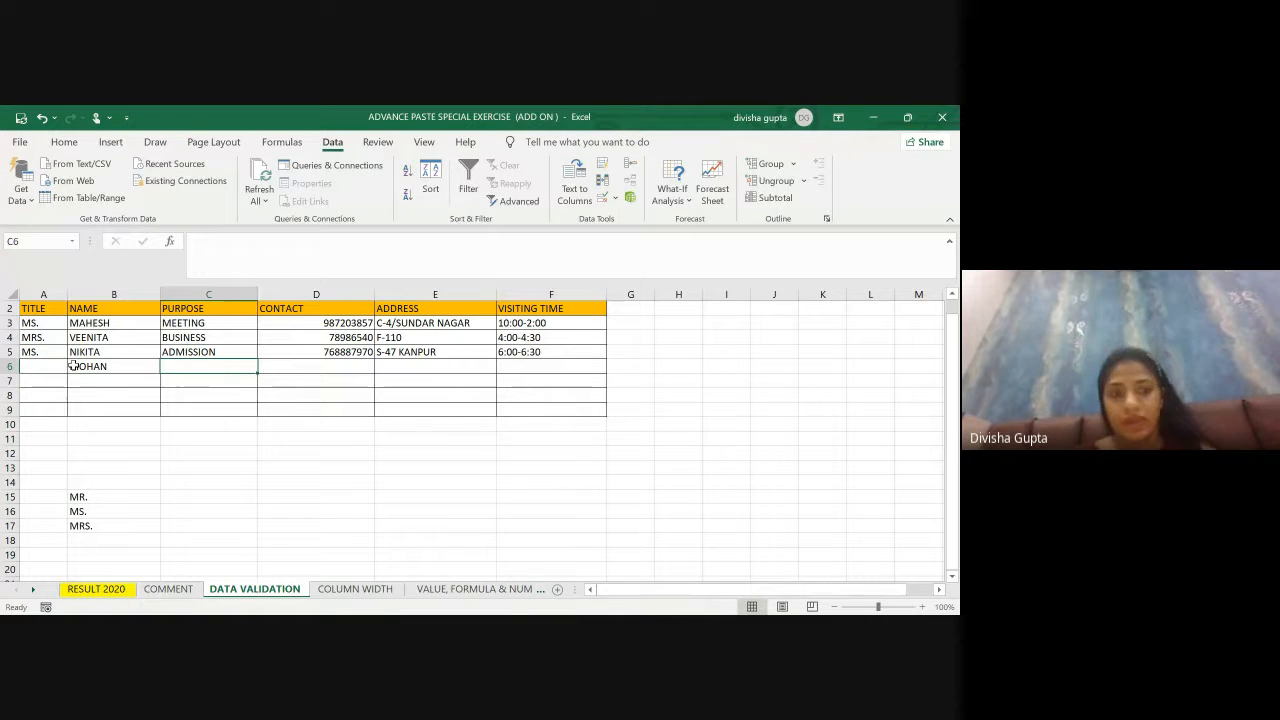
type("MEETING")
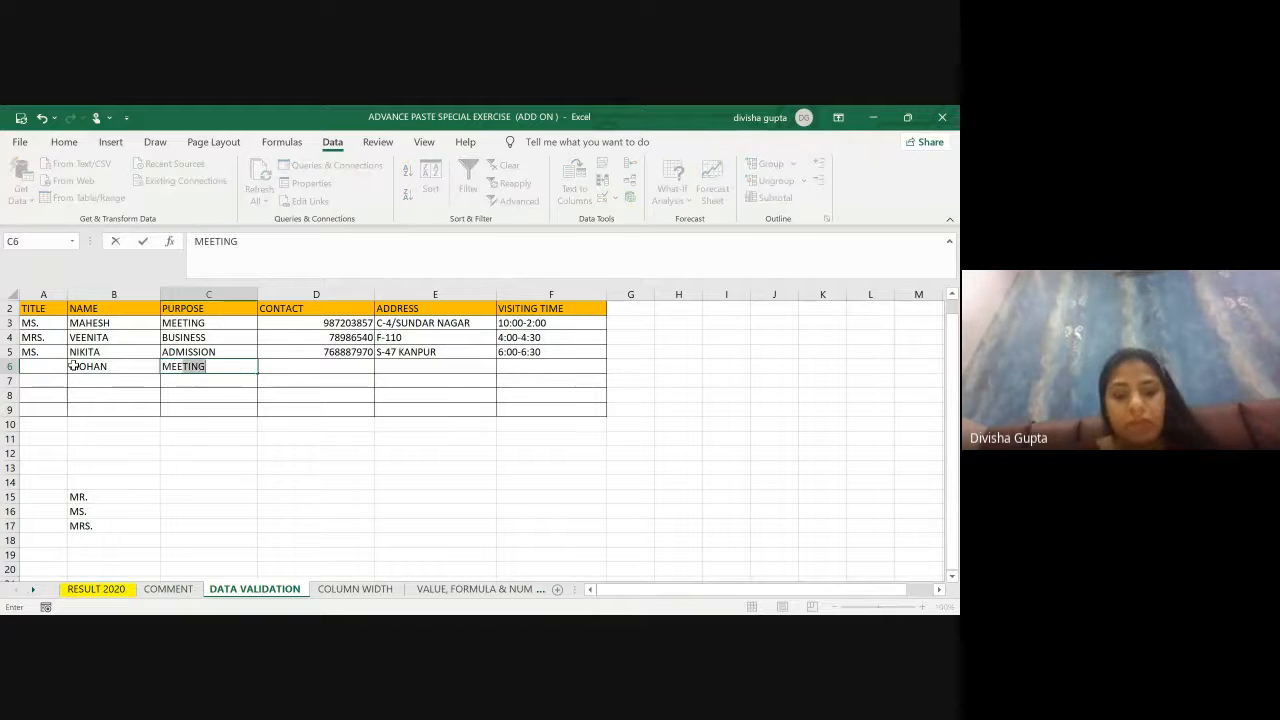
key("Tab")
type("9")
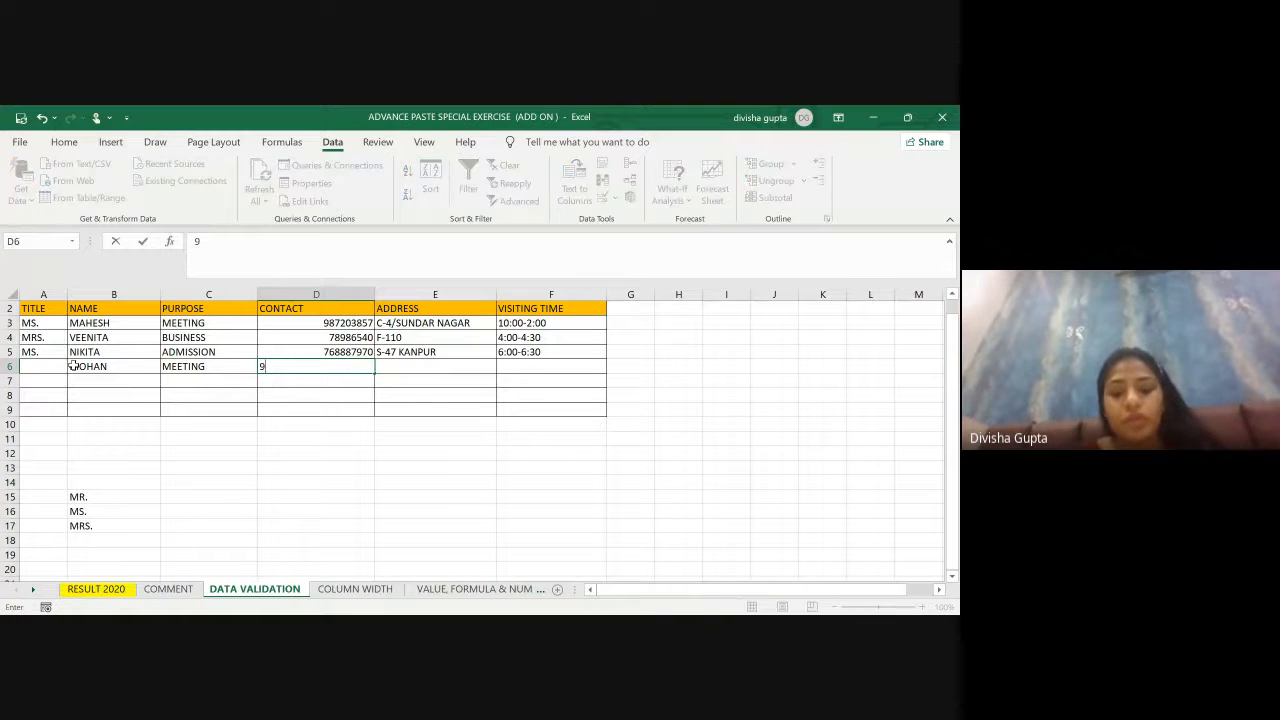
type("884687")
key("Tab")
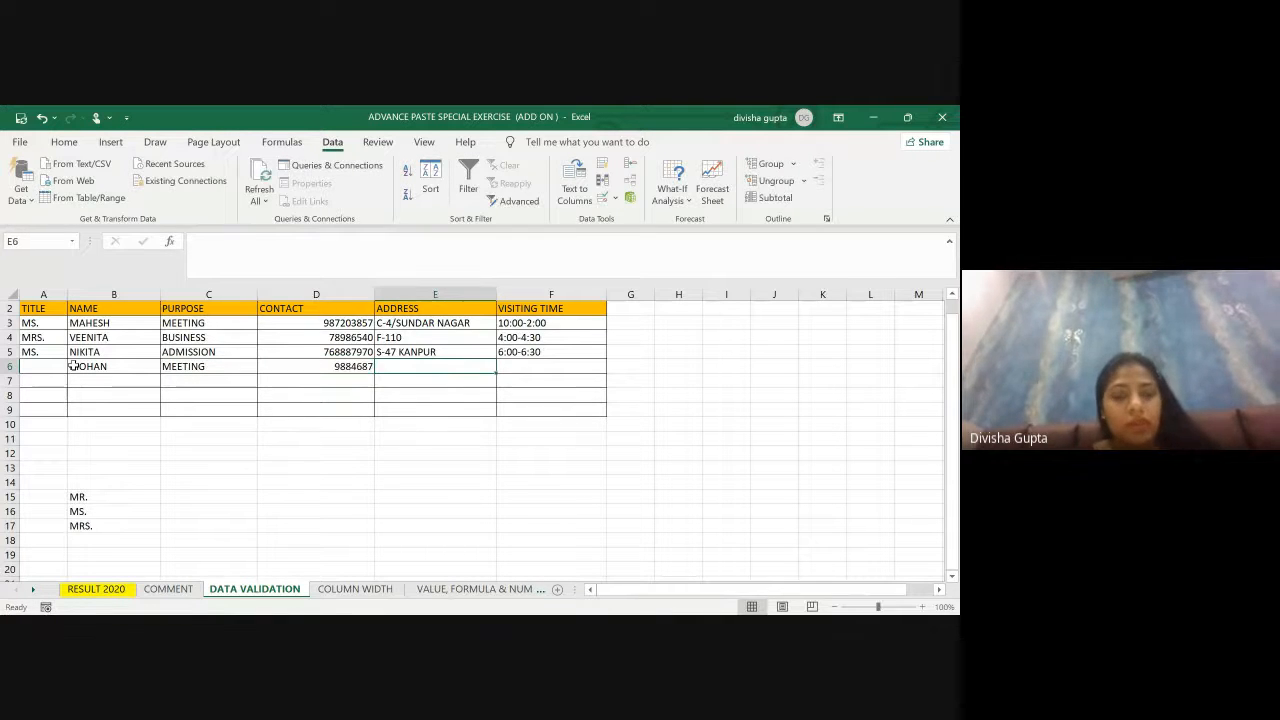
Step: Copy the address from E5 into E6 and enter 7:00 as the visiting time in F6
key("Up")
key("ctrl+c")
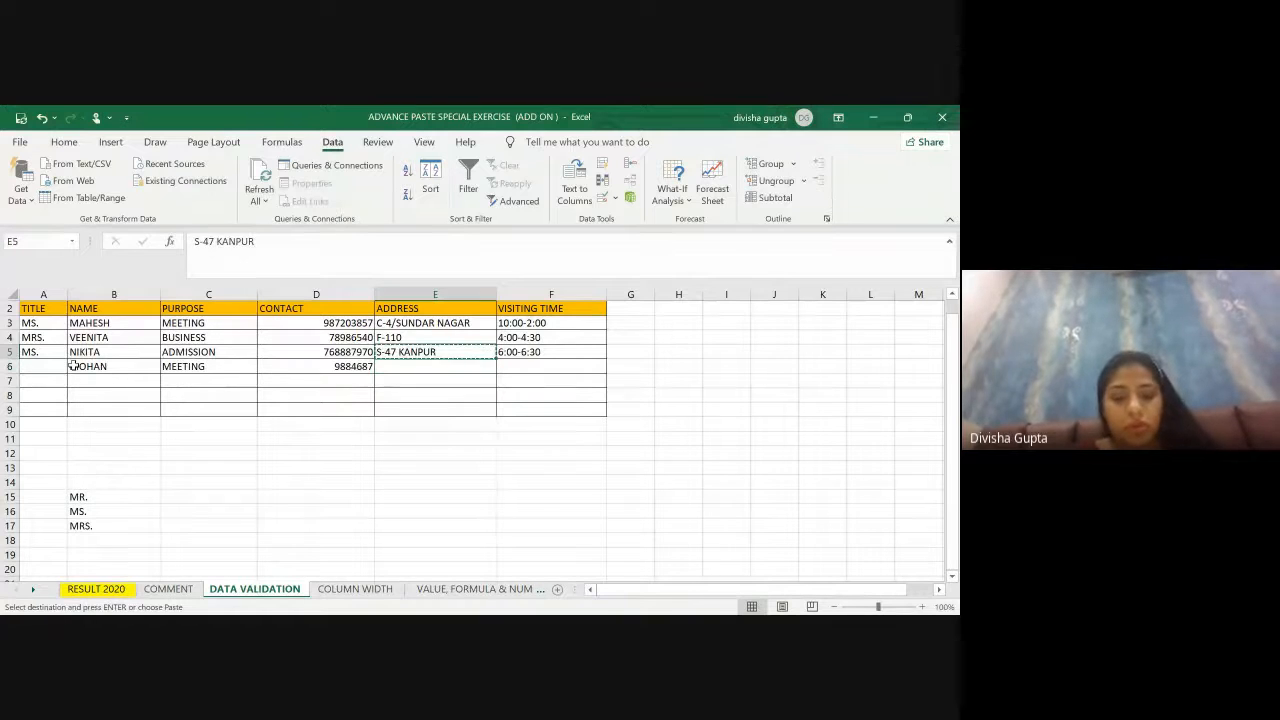
key("Down")
key("ctrl+v")
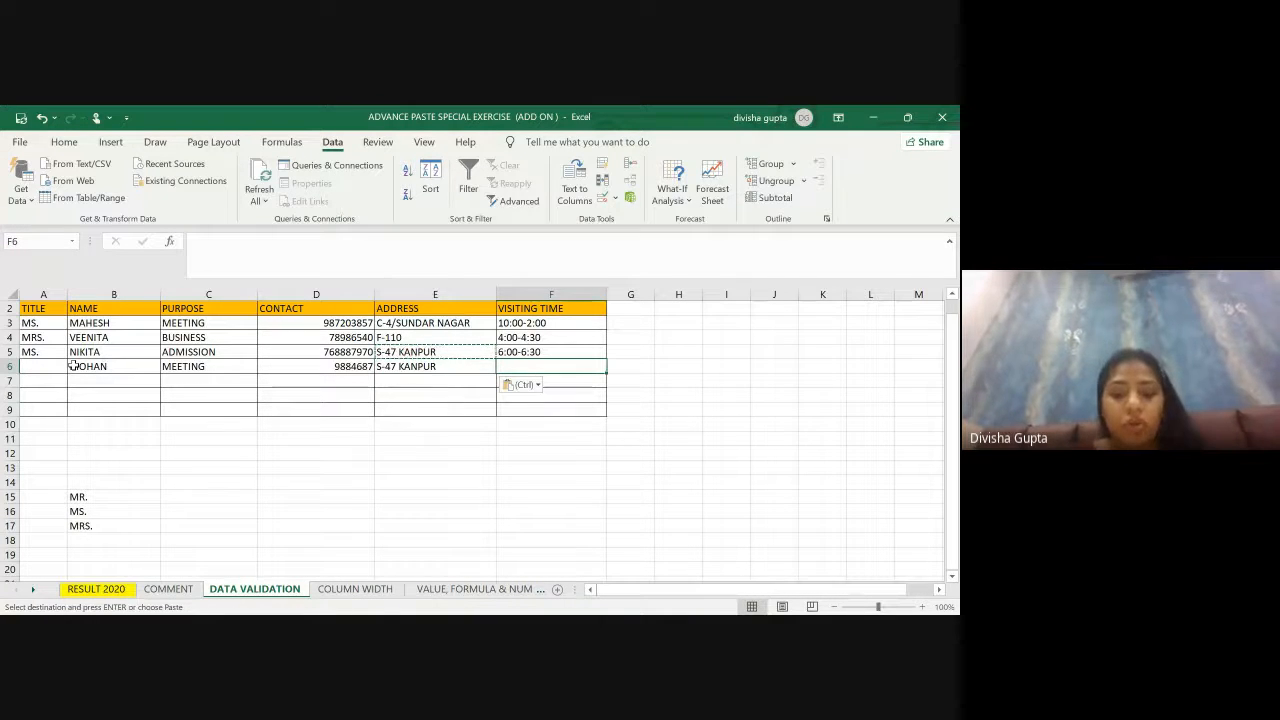
key("Tab")
type("7:")
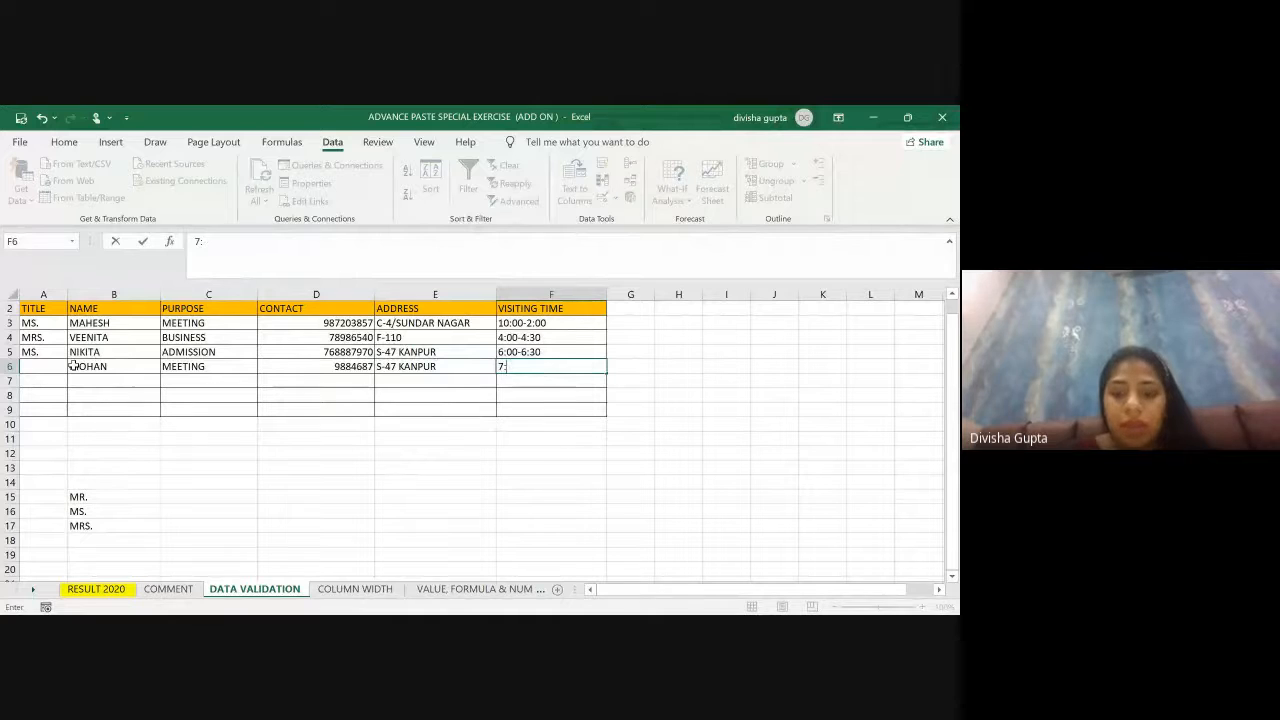
type("00")
key("Tab")
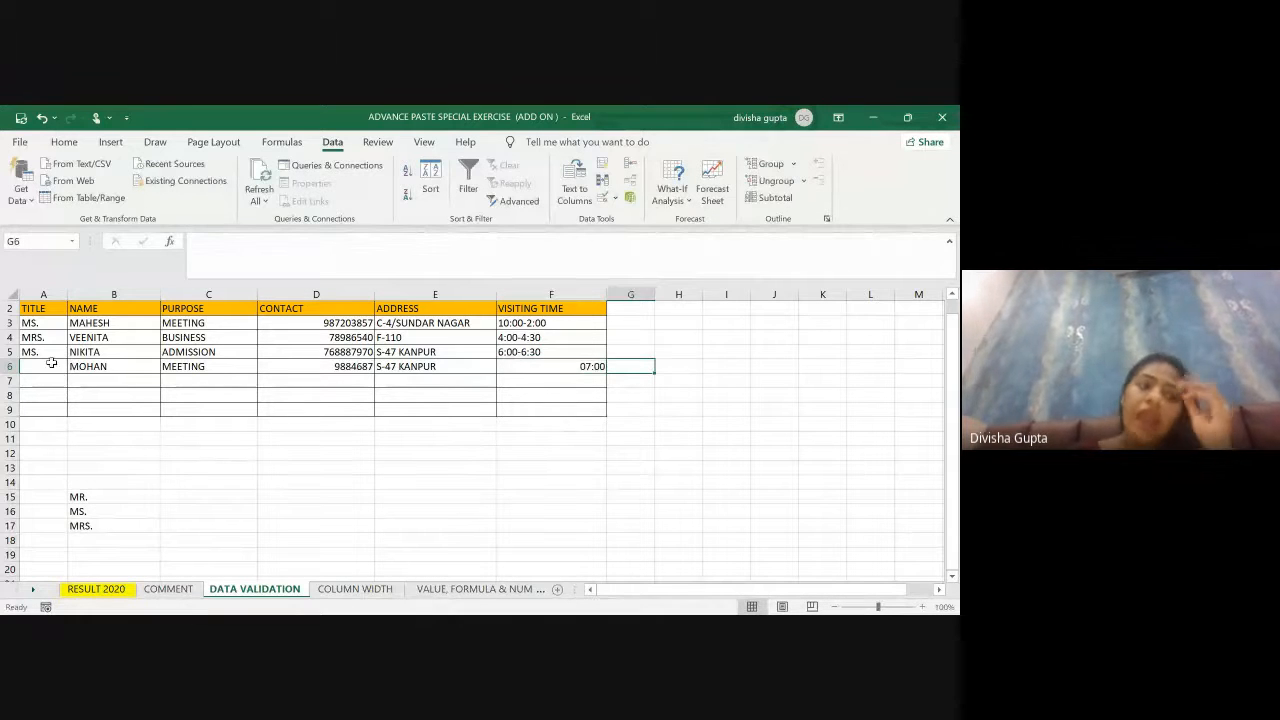
Step: Paste only the validation of A6 into A7 with Paste Special and check the title choices offered in A7
left_click(37, 366)
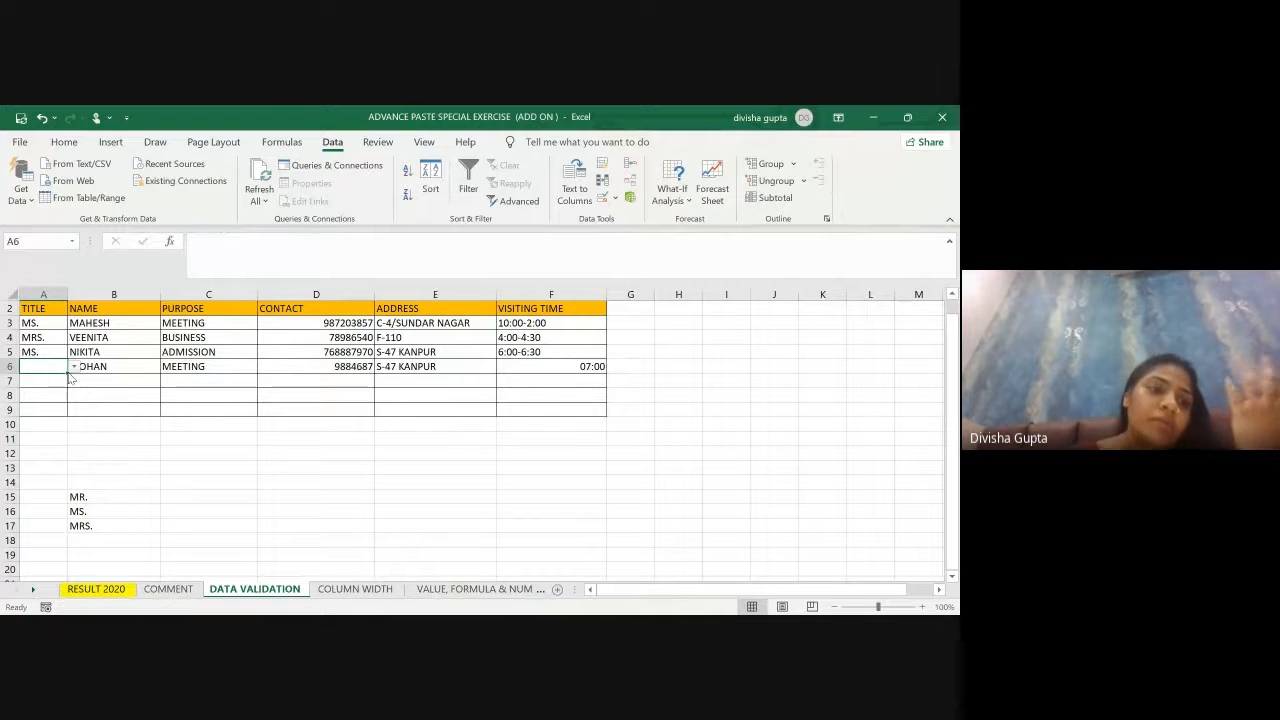
left_click(47, 380)
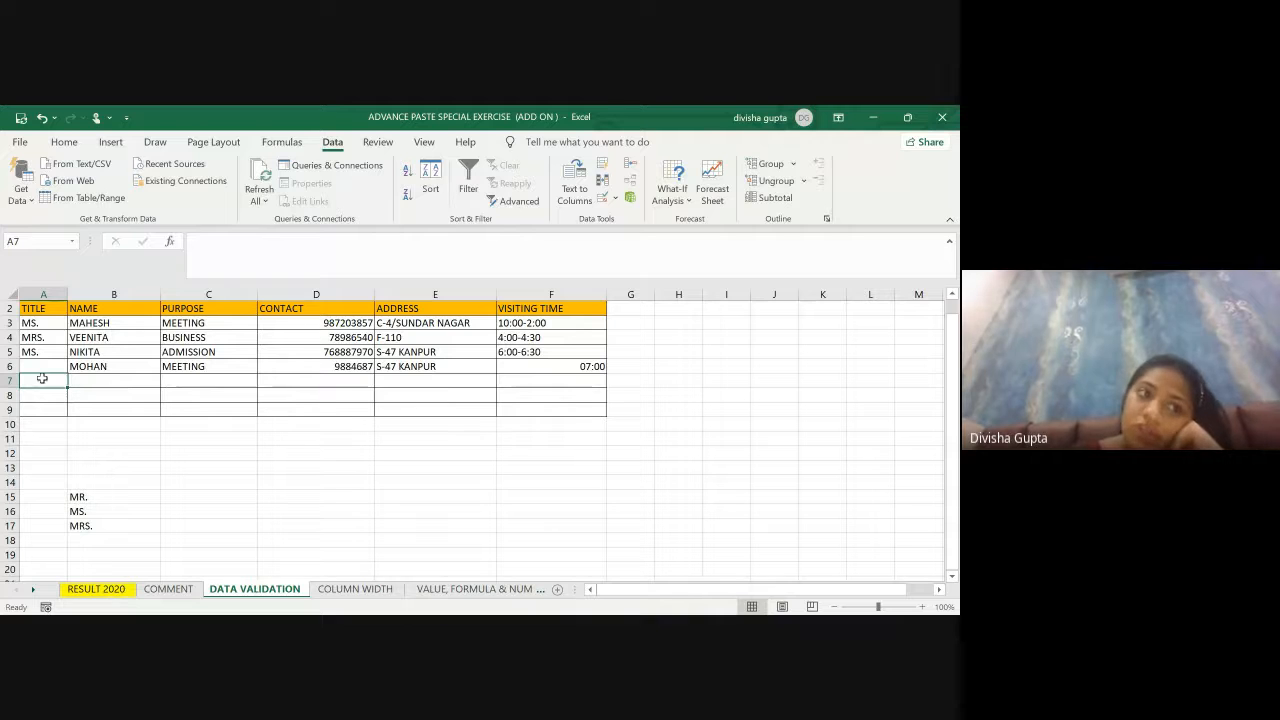
left_click(39, 366)
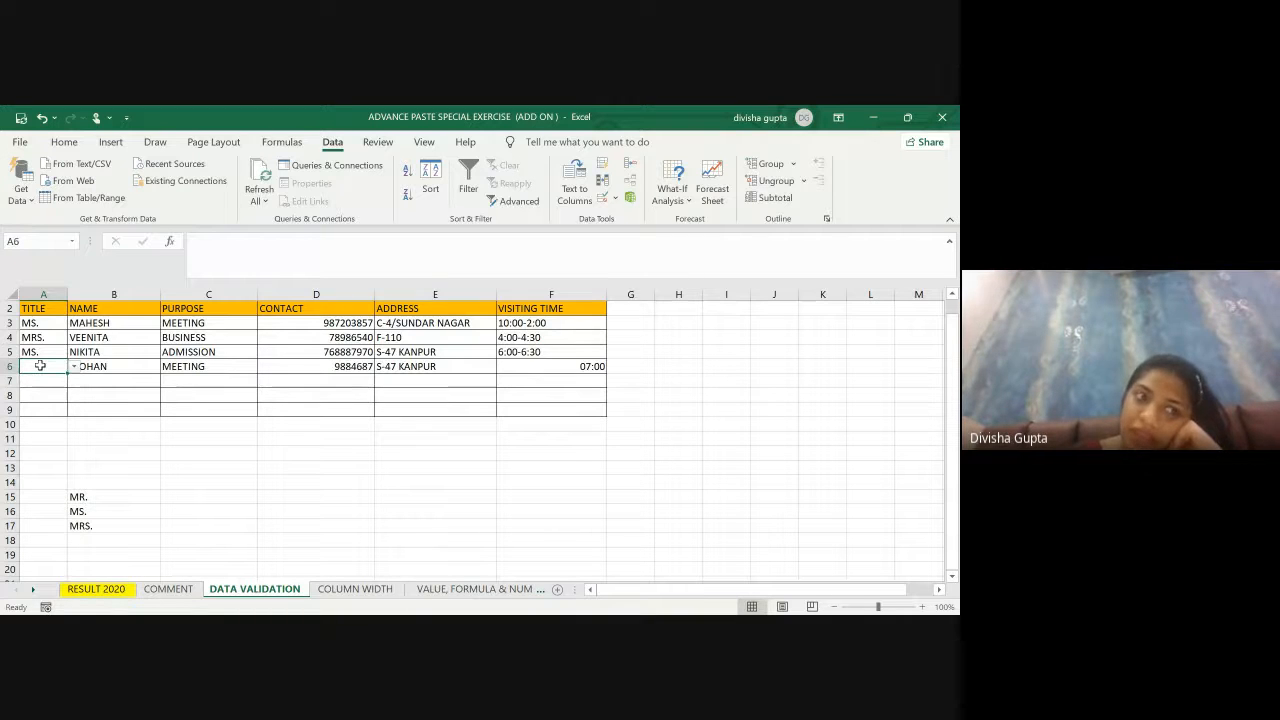
key("ctrl+c")
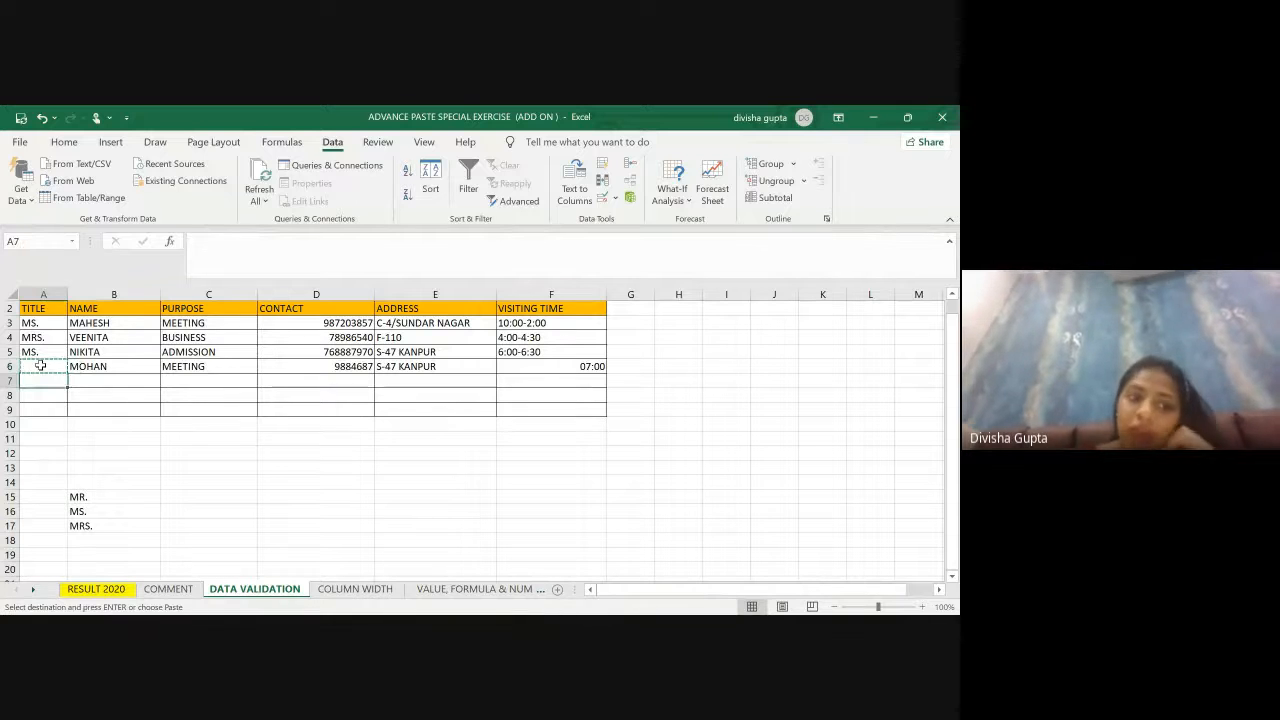
key("Down")
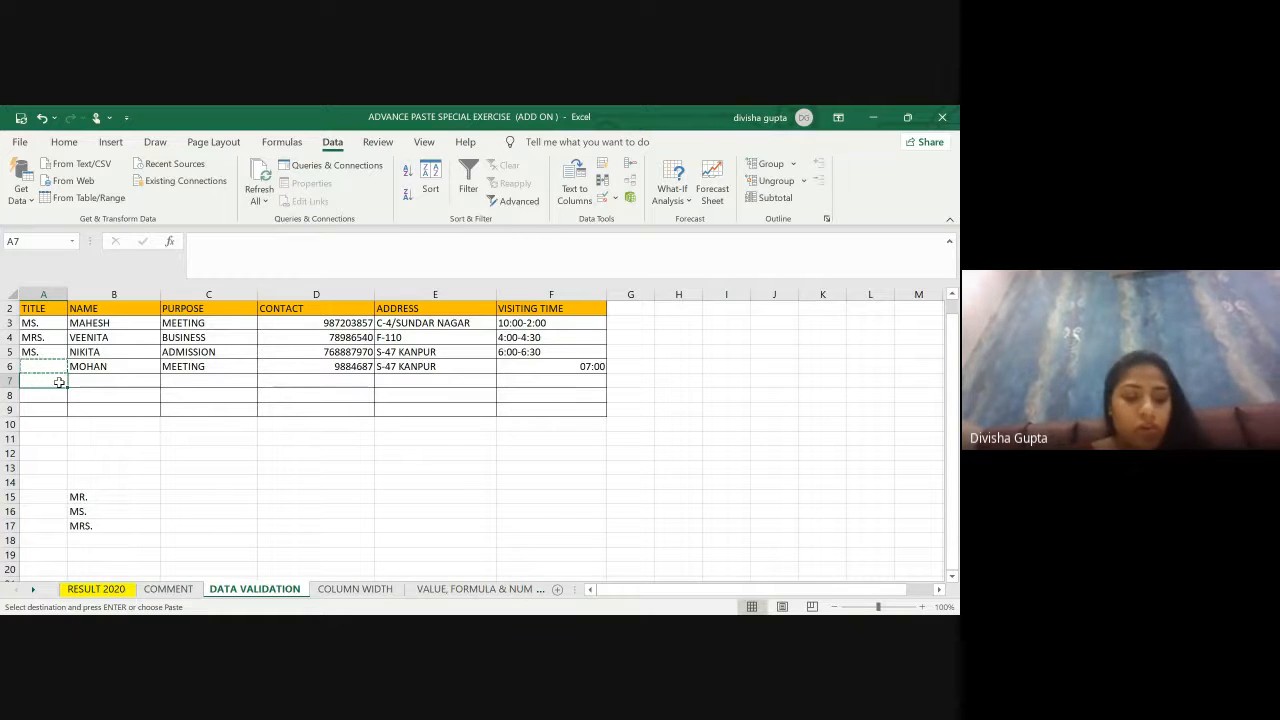
key("ctrl+alt+v")
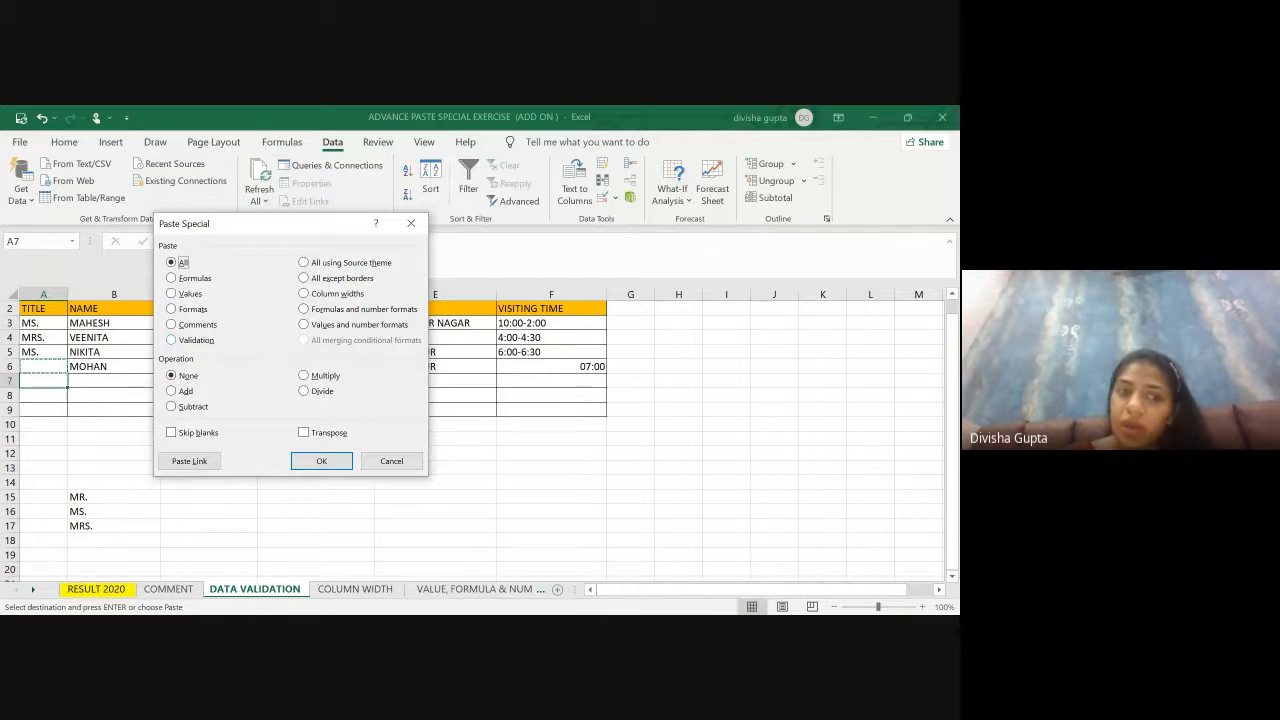
left_click(174, 340)
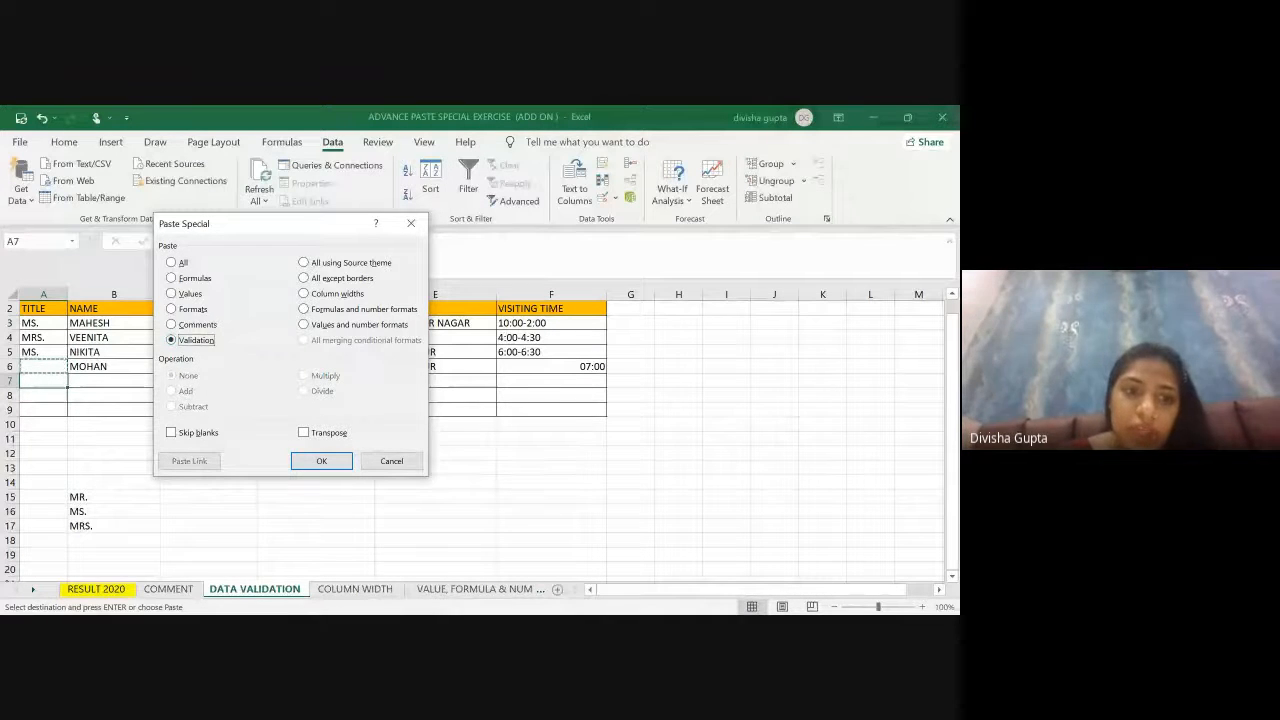
left_click(322, 461)
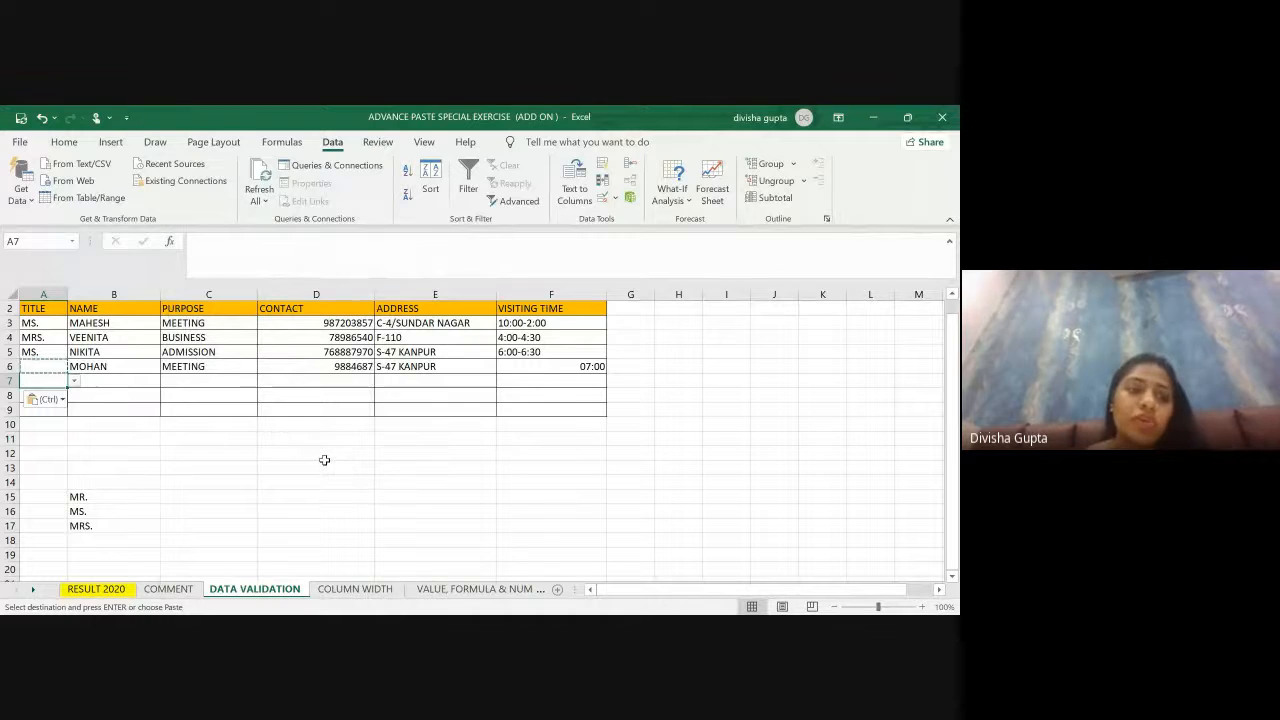
left_click(75, 382)
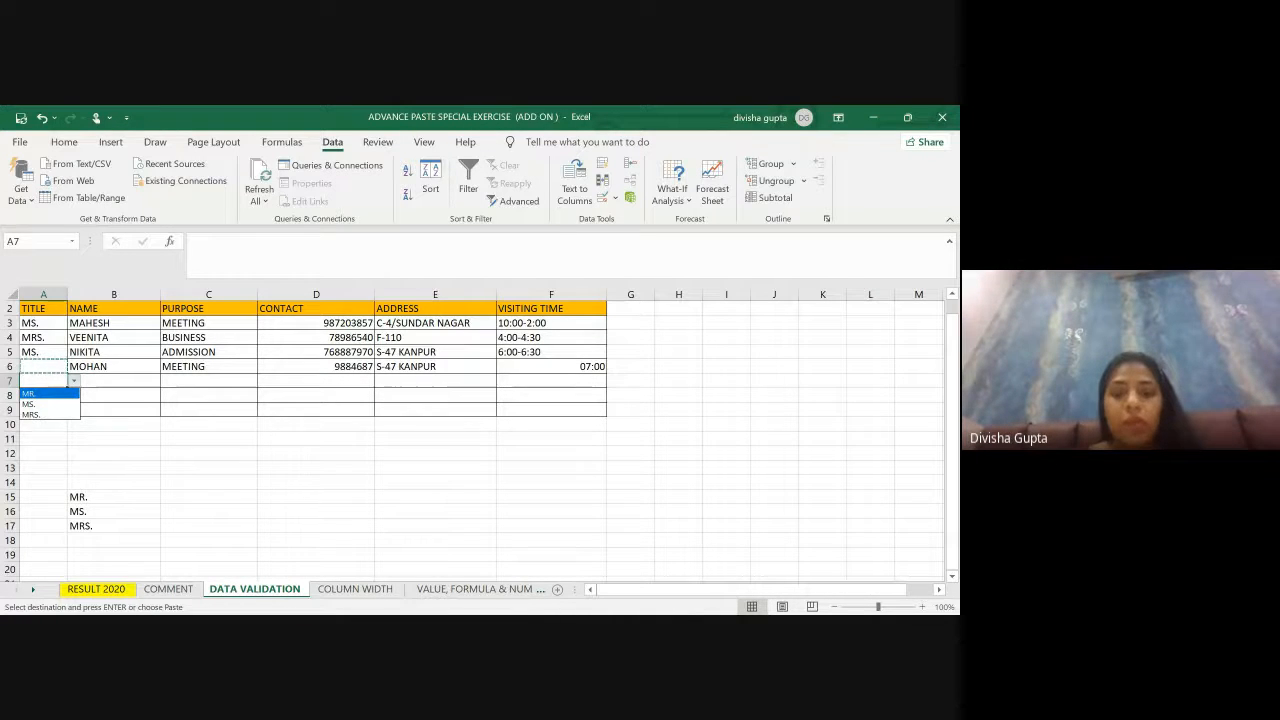
key("alt+Tab")
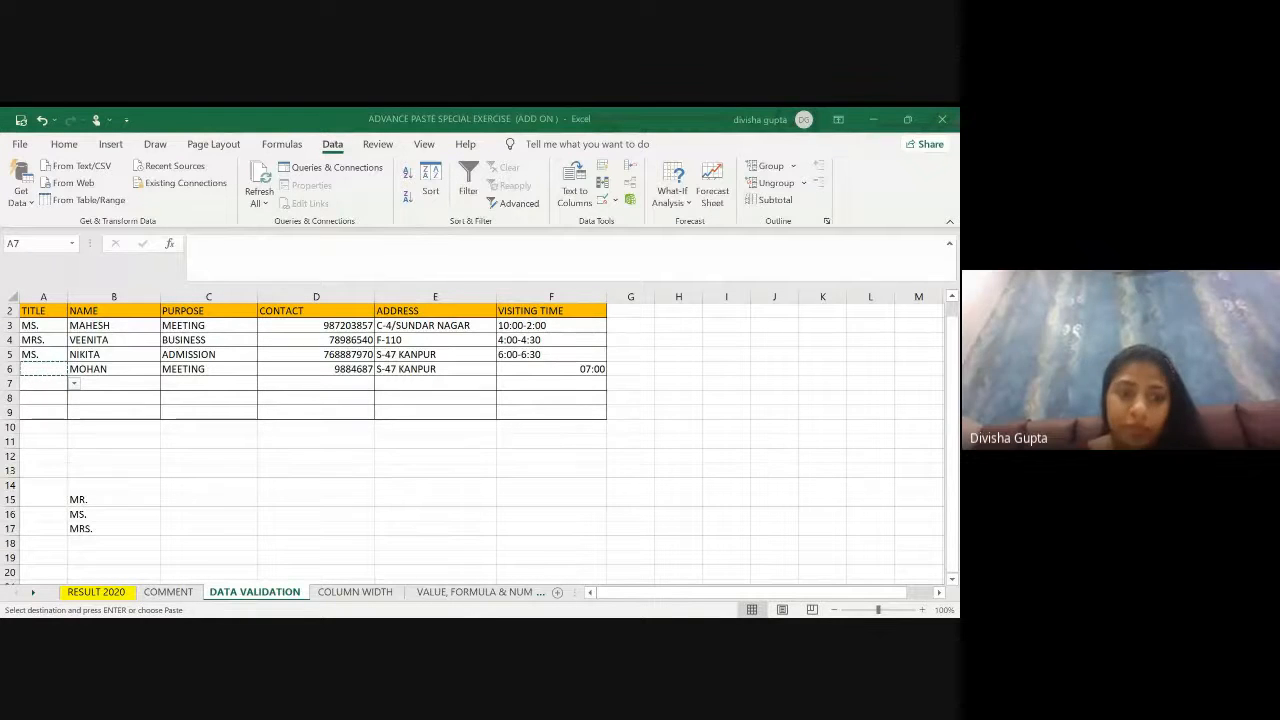
key("ctrl+v")
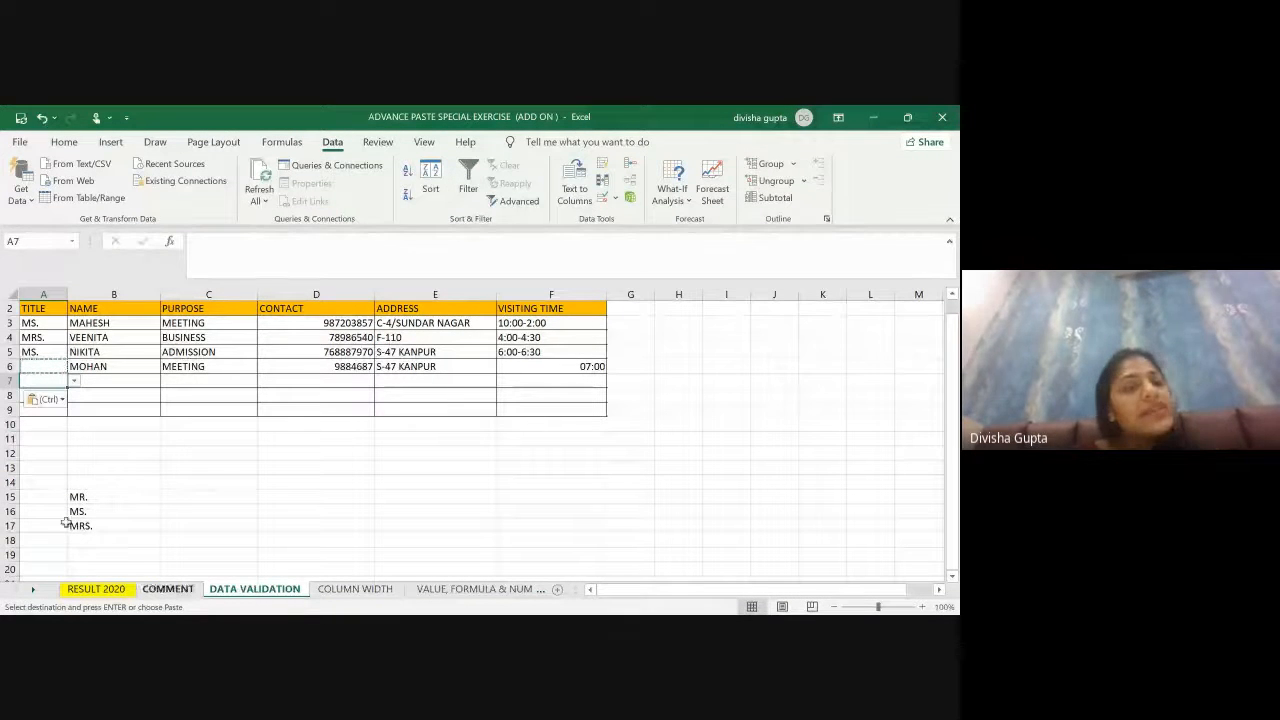
Step: Enter the visitor's name in B9 and MEETING as the purpose in C9
left_click(57, 412)
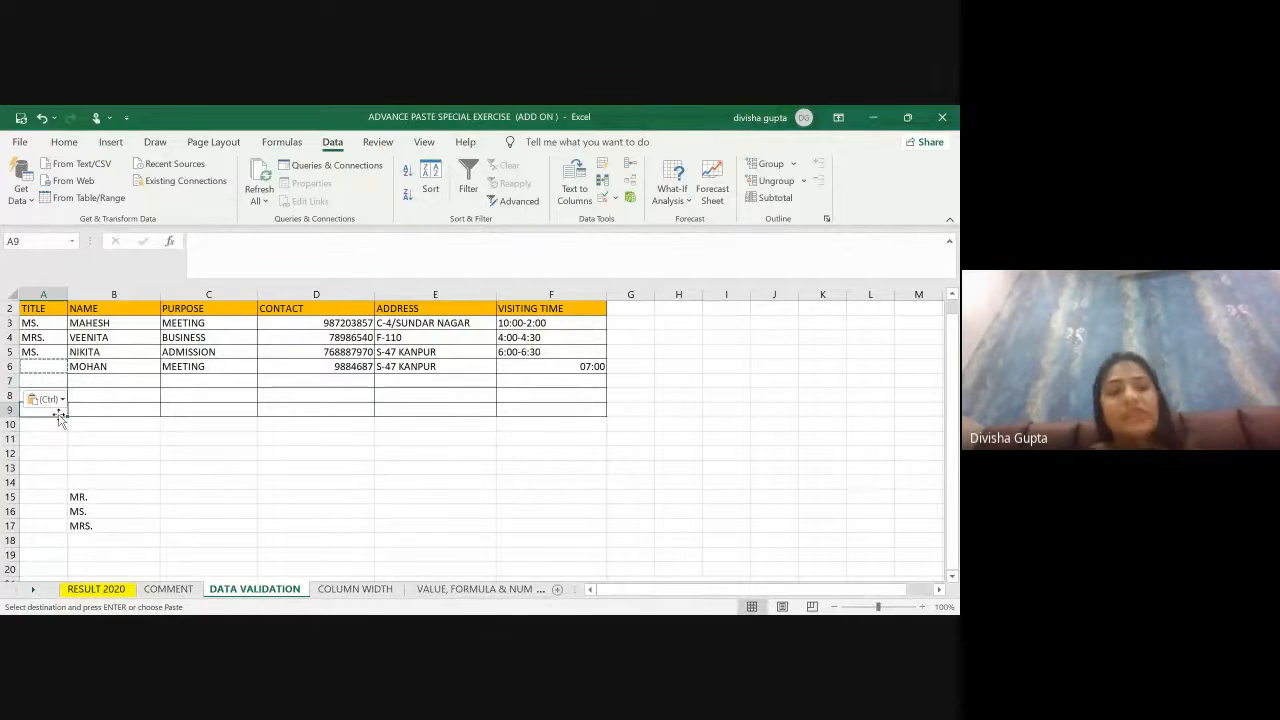
key("Right")
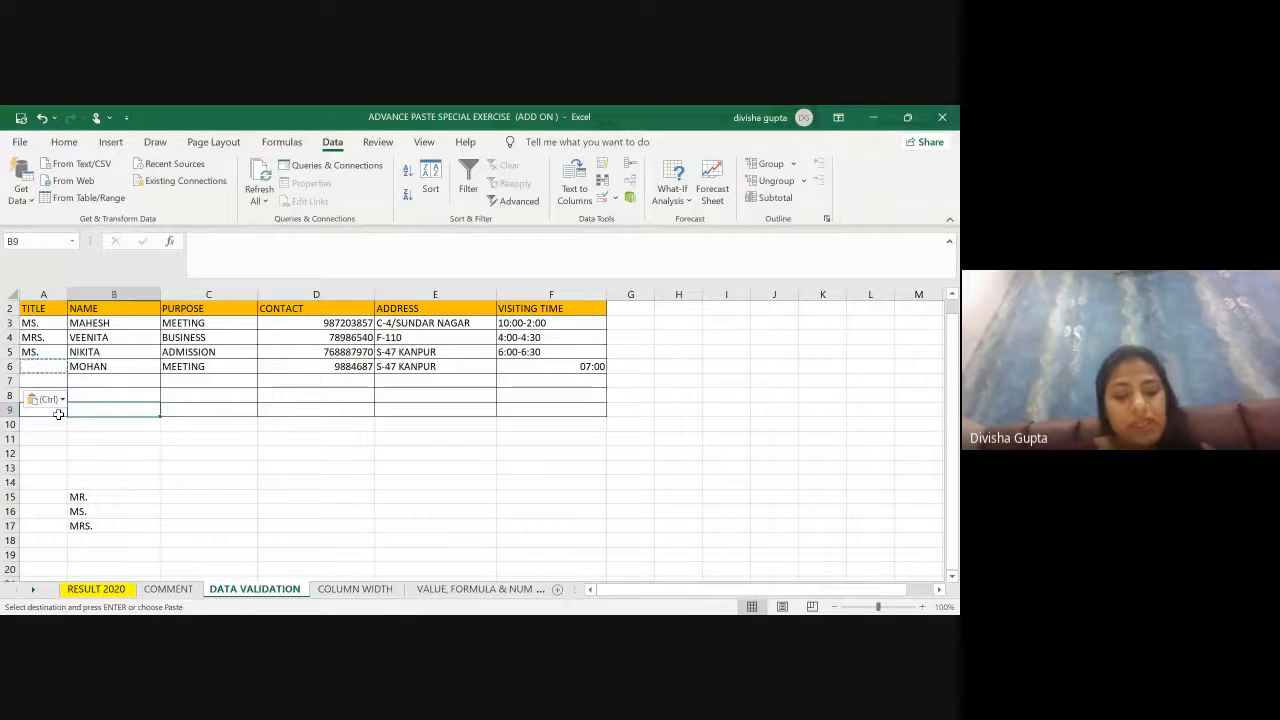
type("VEENA")
key("Tab")
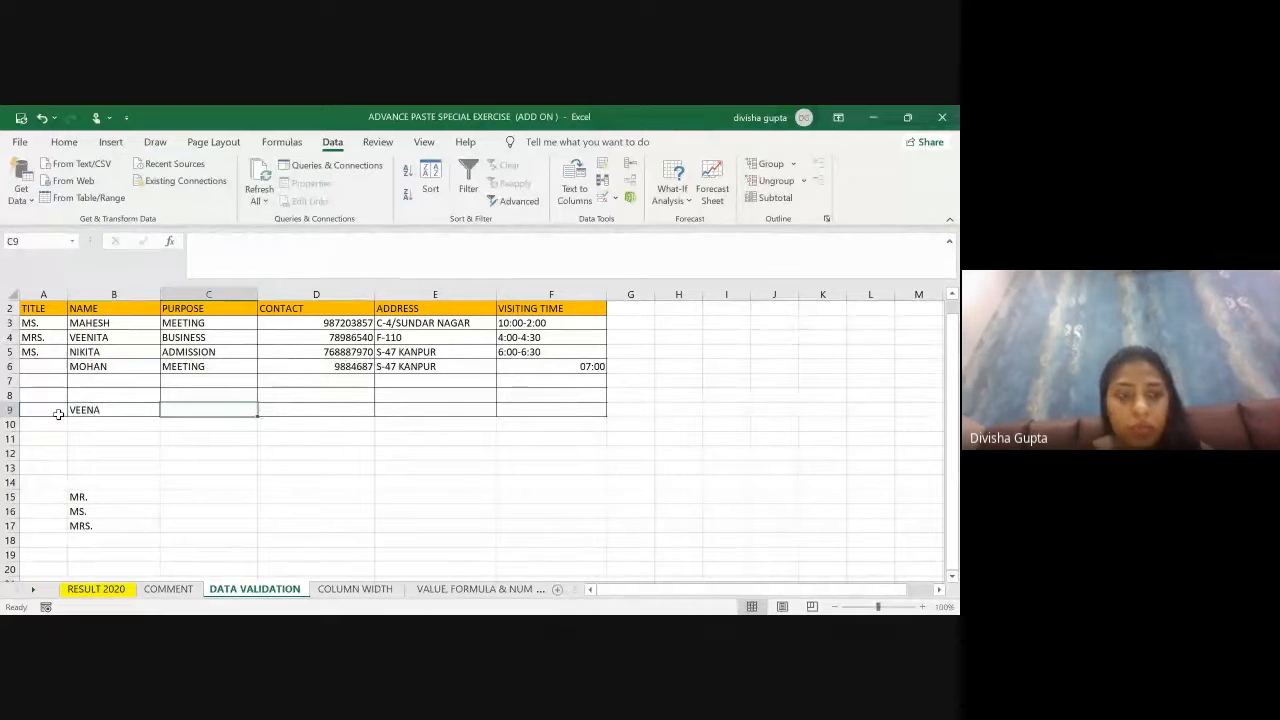
type("ME")
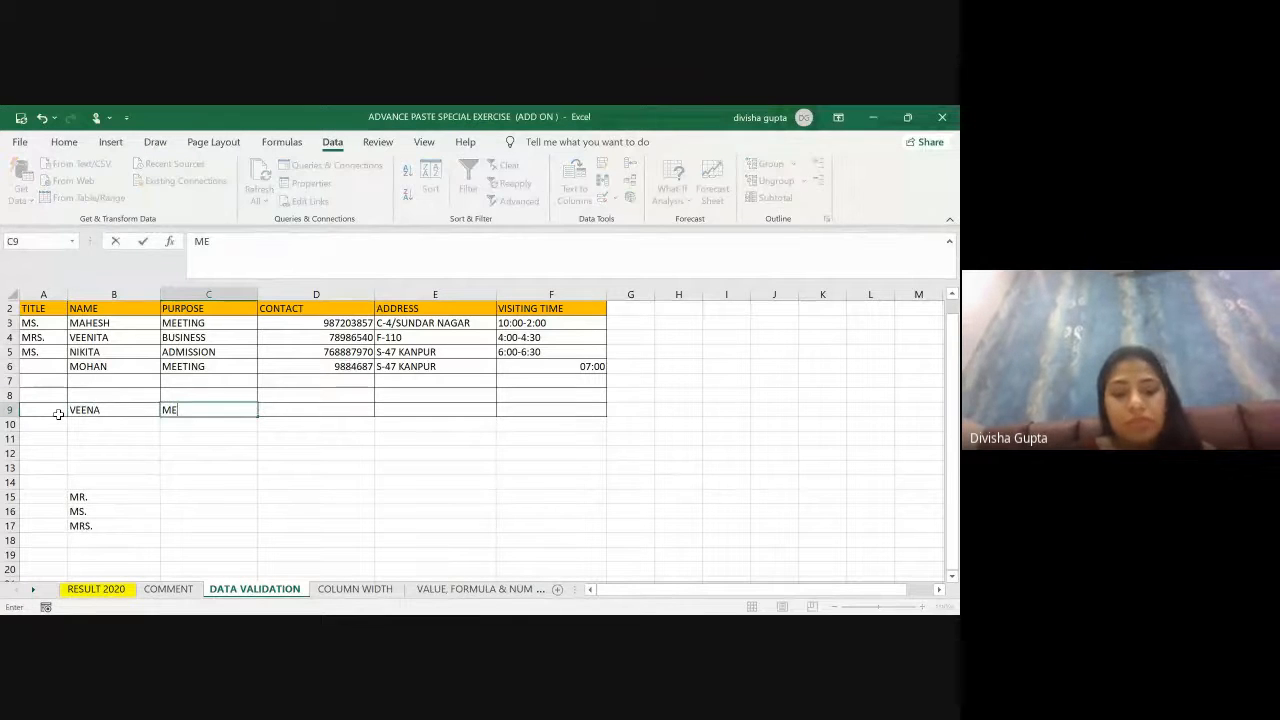
type("ETING")
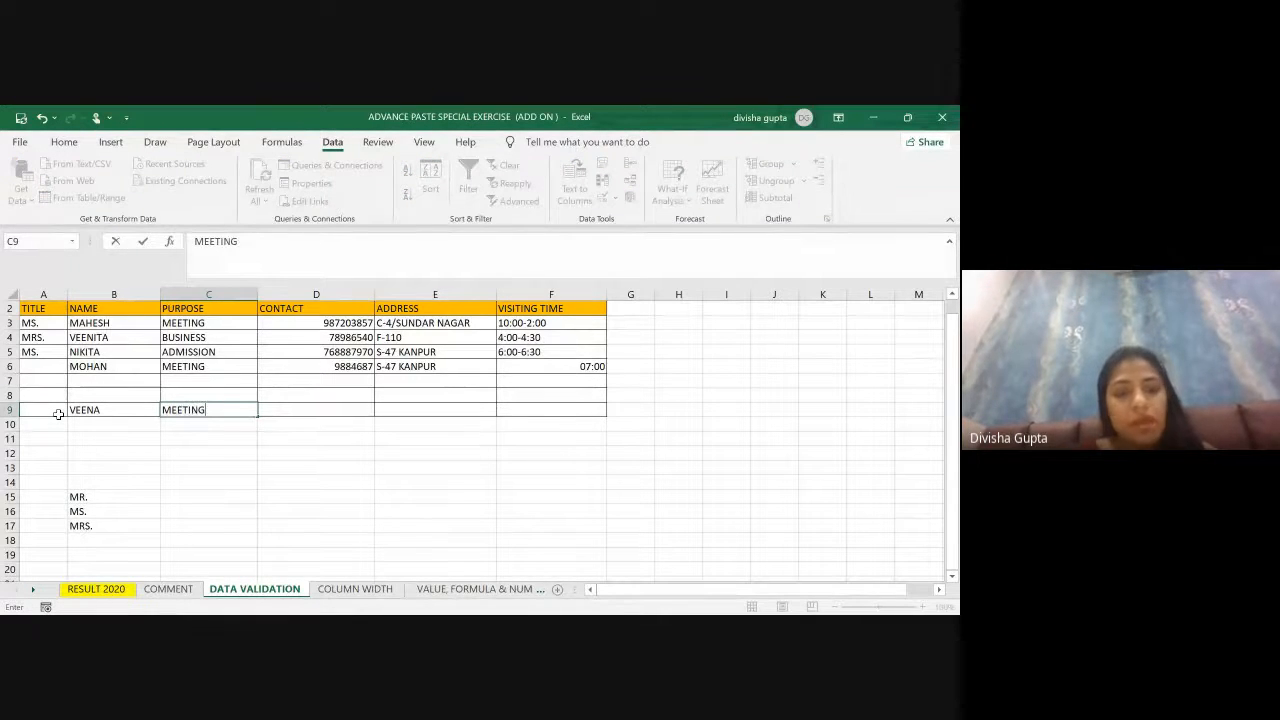
key("Tab")
Step: Complete row 9 with the visitor's contact number, address and a visiting time of 7:00
type("9807")
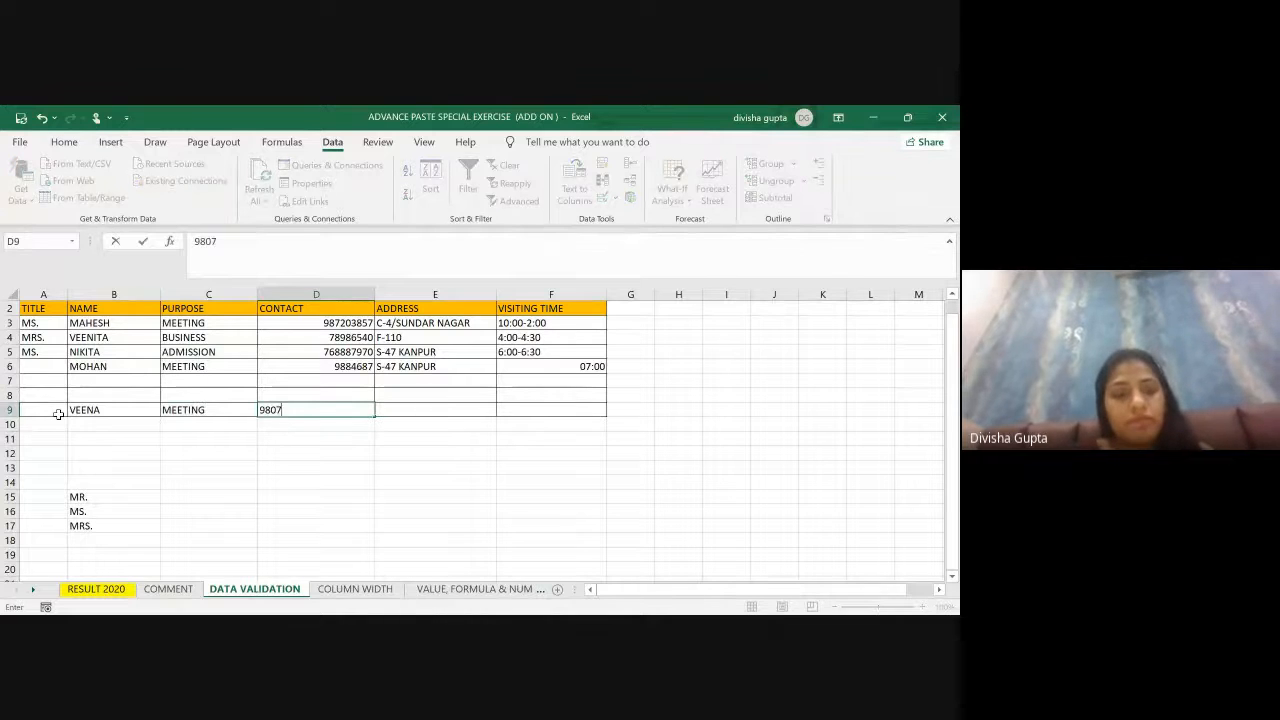
type("73796")
key("Tab")
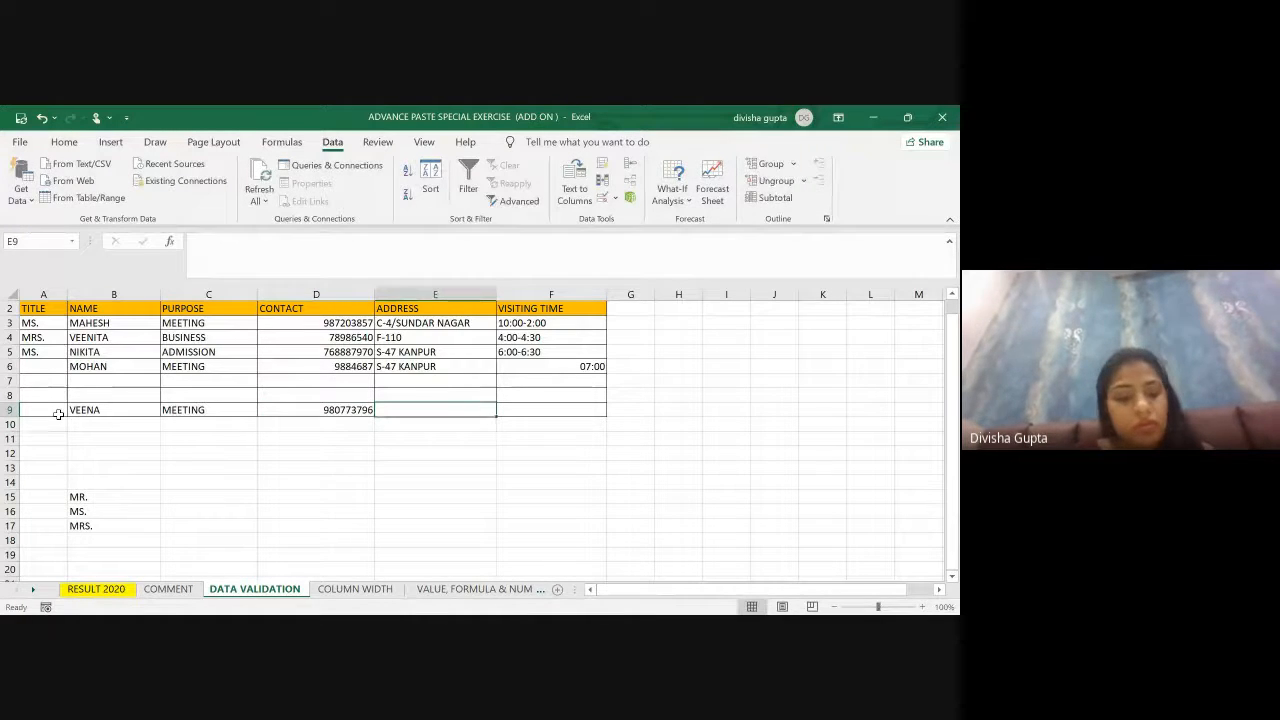
type("5-10")
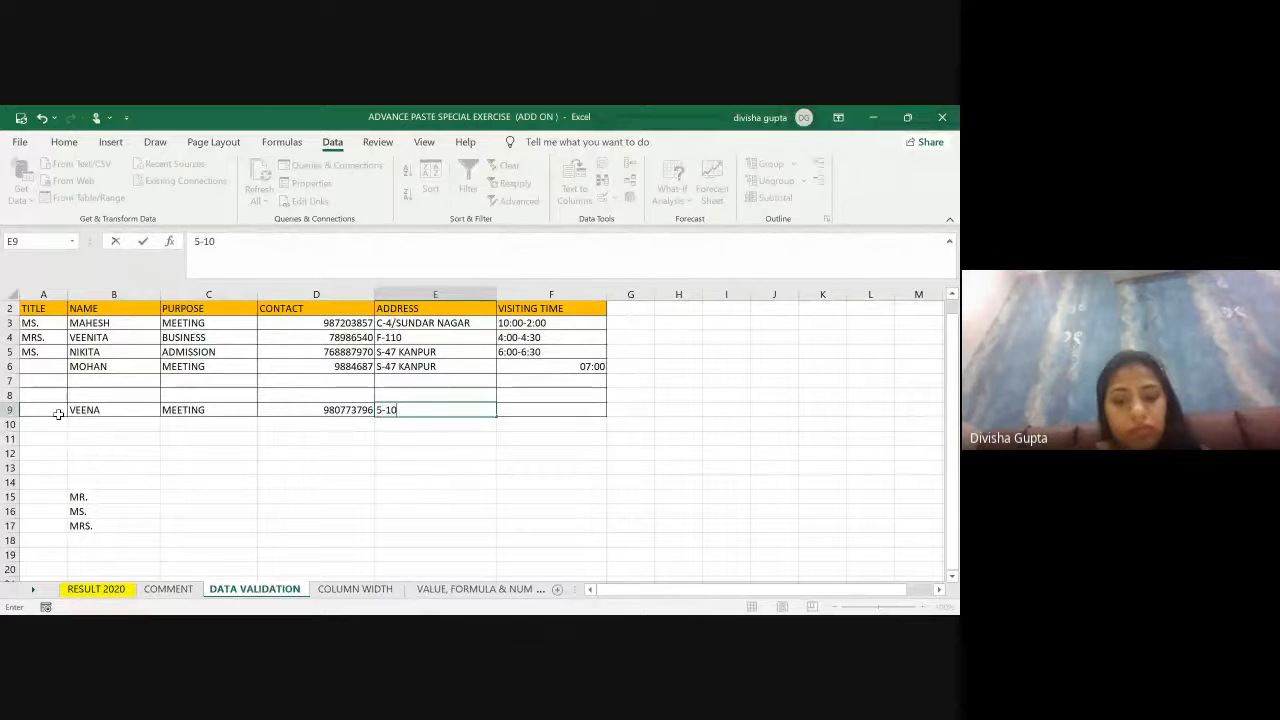
type("7")
key("Tab")
type("7:")
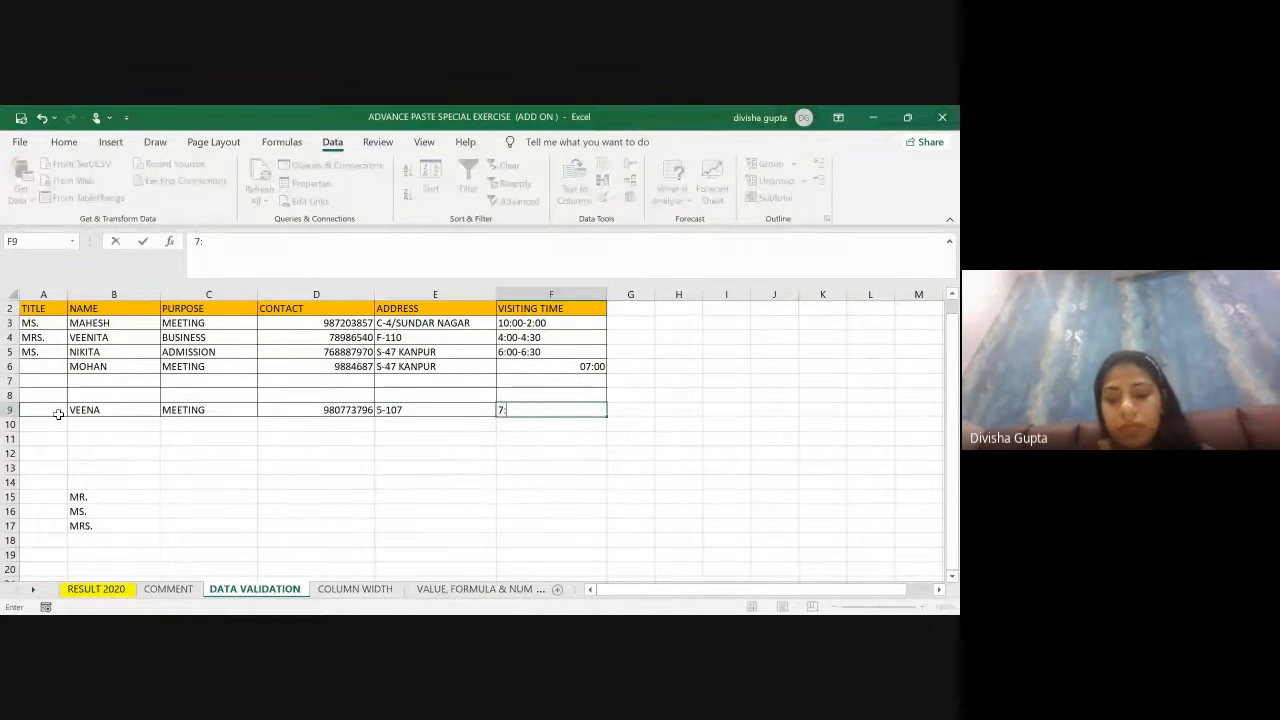
type("00")
key("Tab")
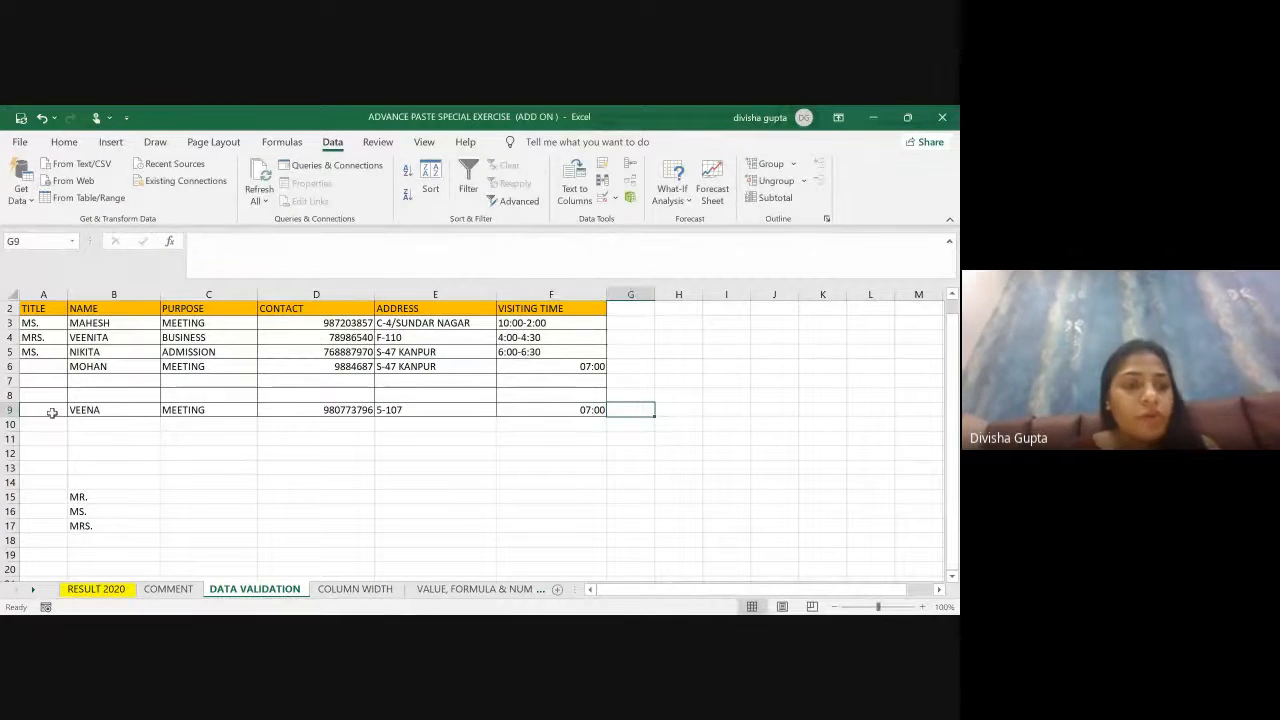
left_click(47, 413)
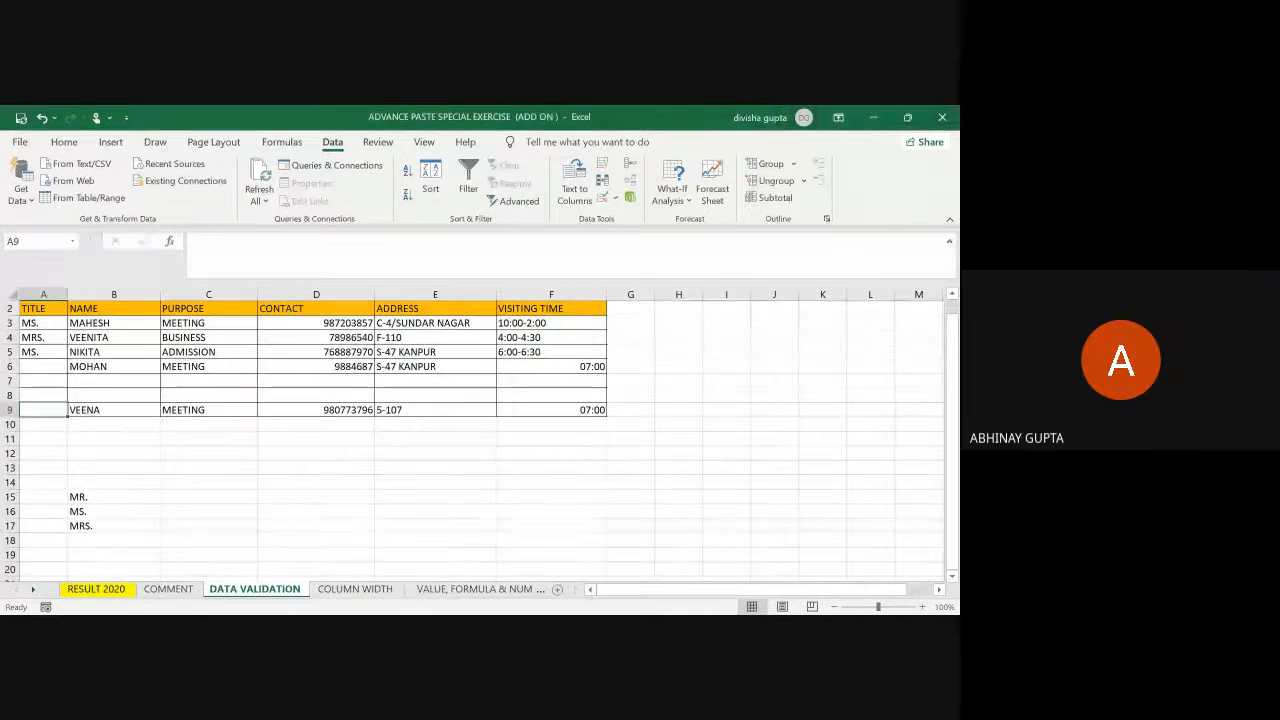
left_click(47, 393)
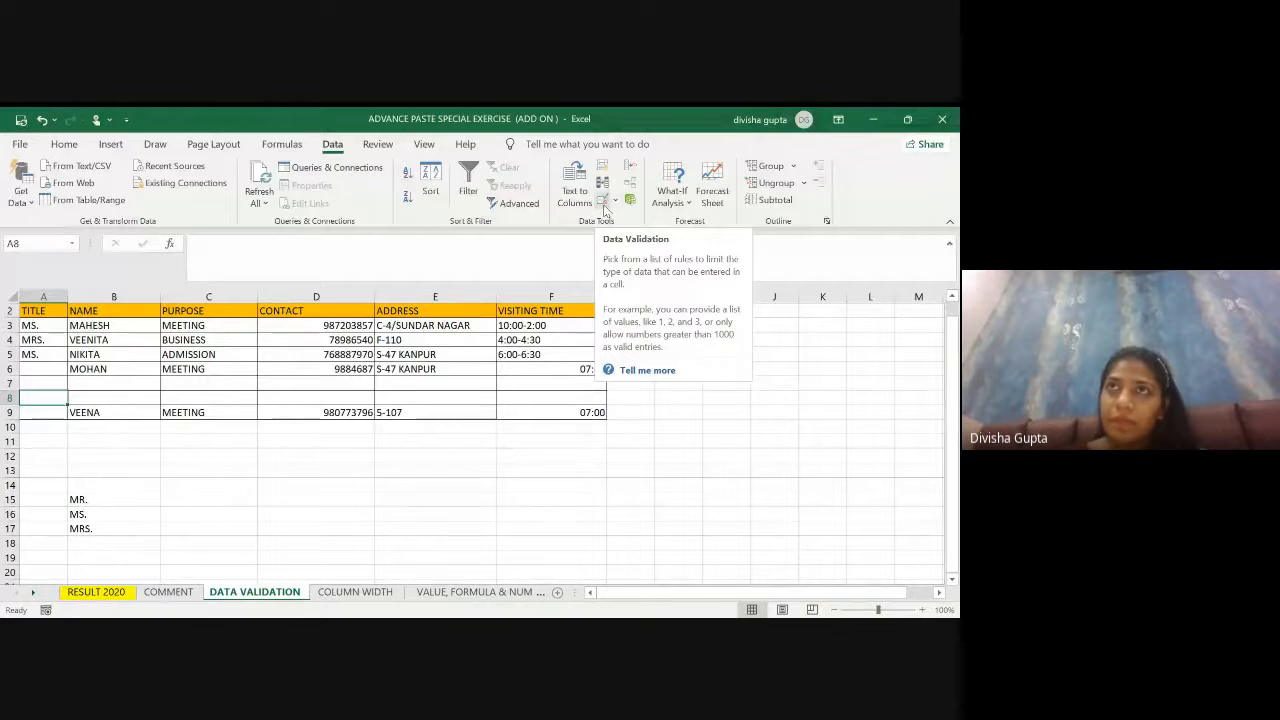
left_click(604, 206)
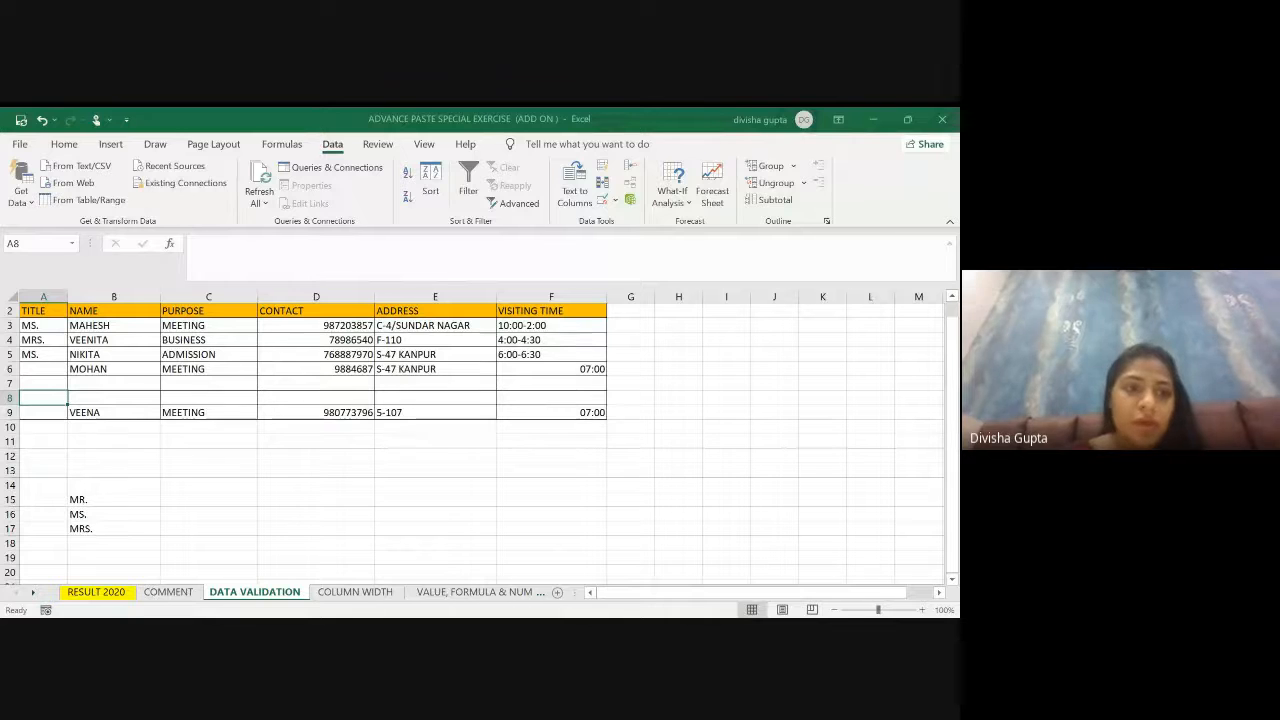
key("alt+d")
key("l")
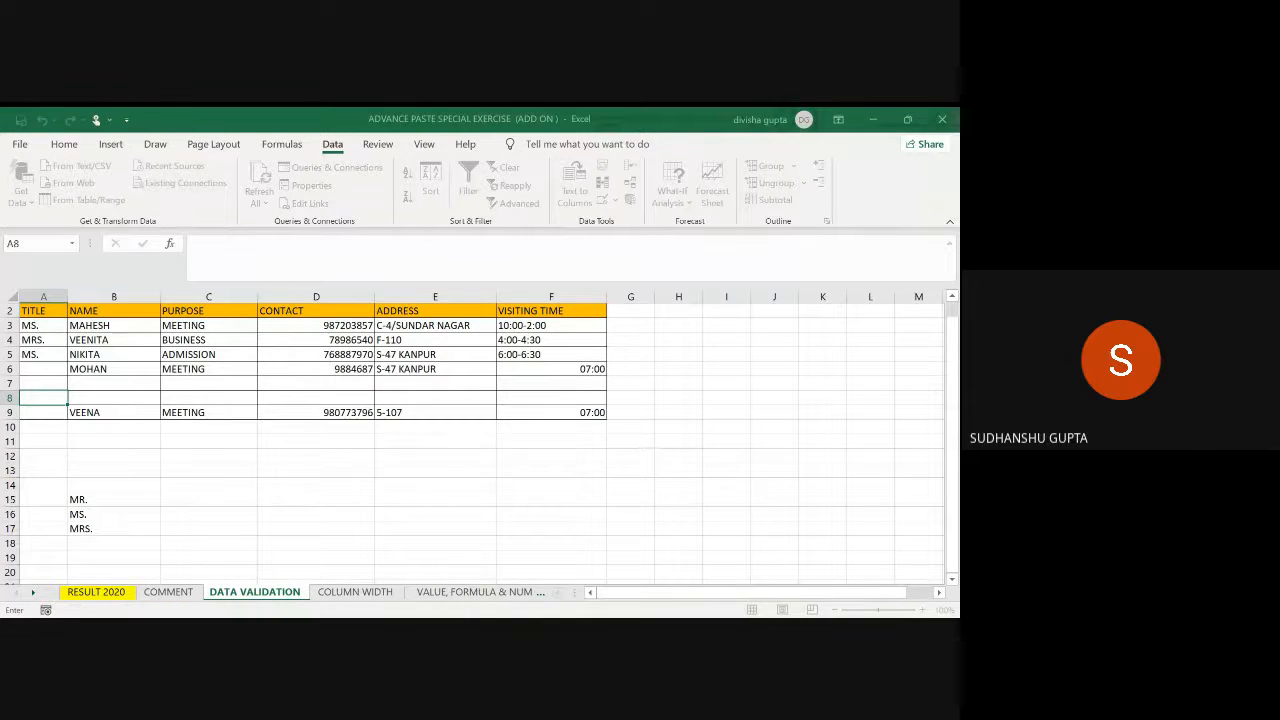
key("alt+Tab")
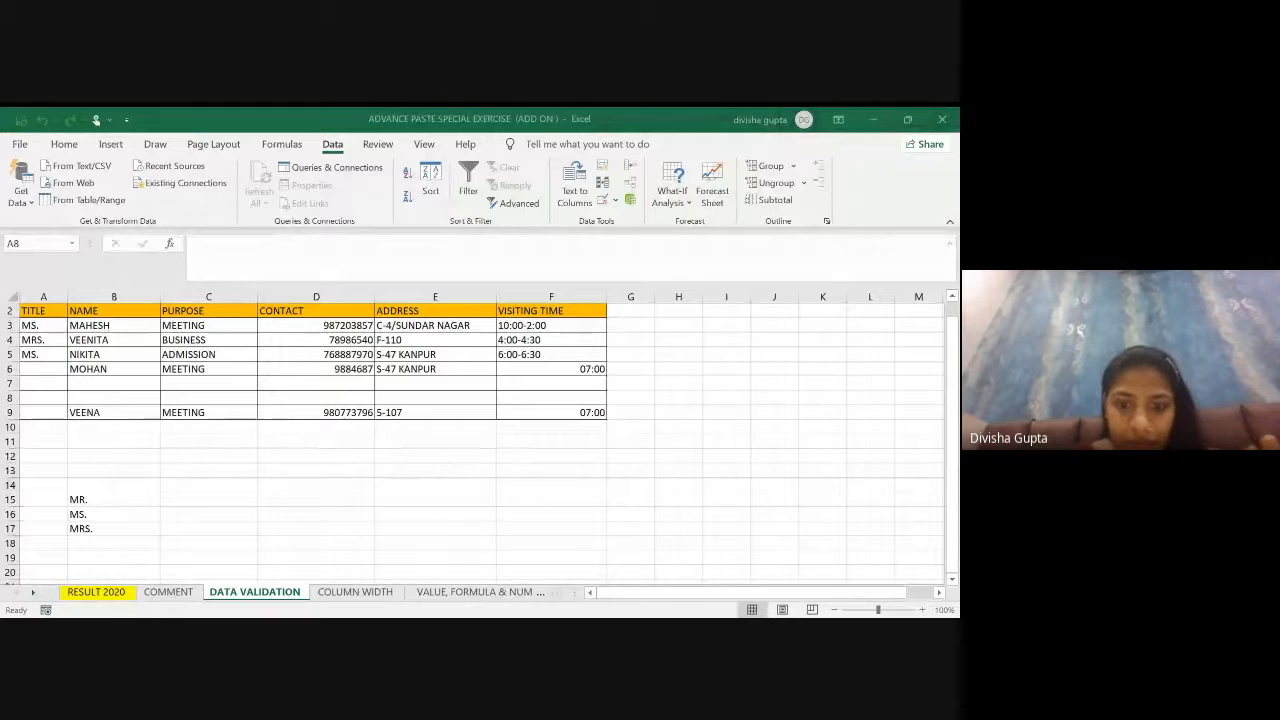
double_click(44, 398)
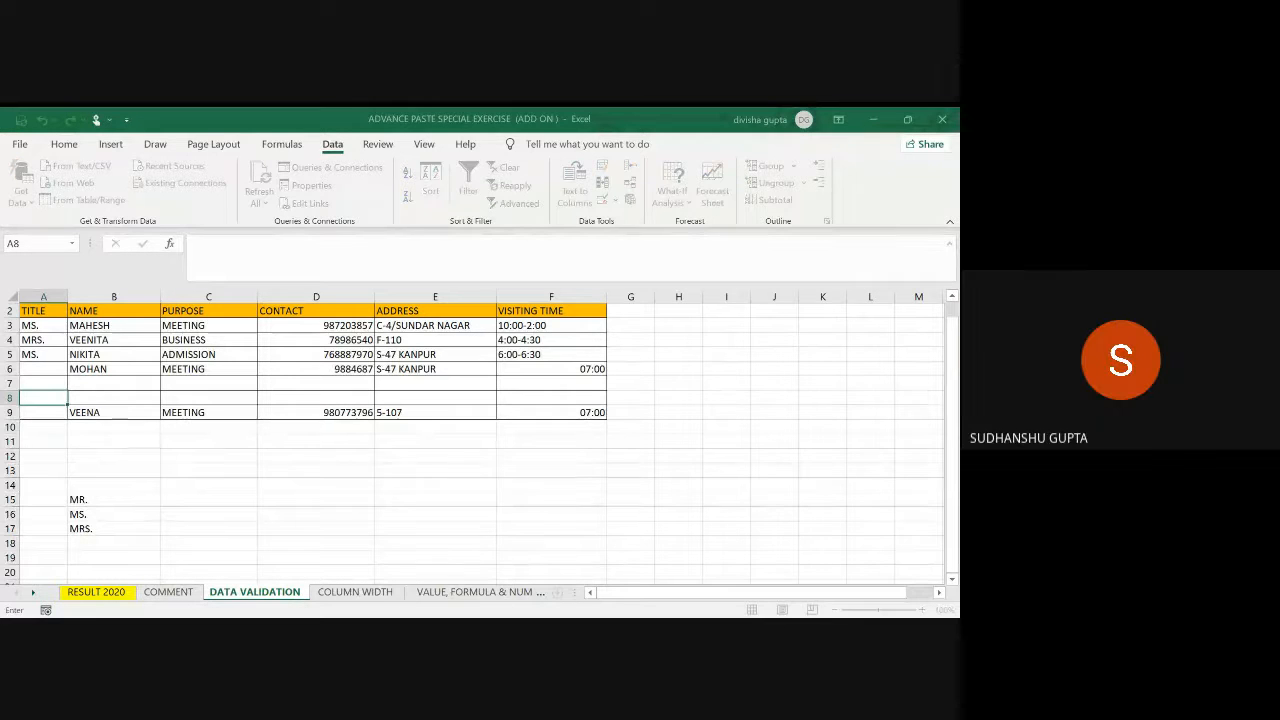
key("Escape")
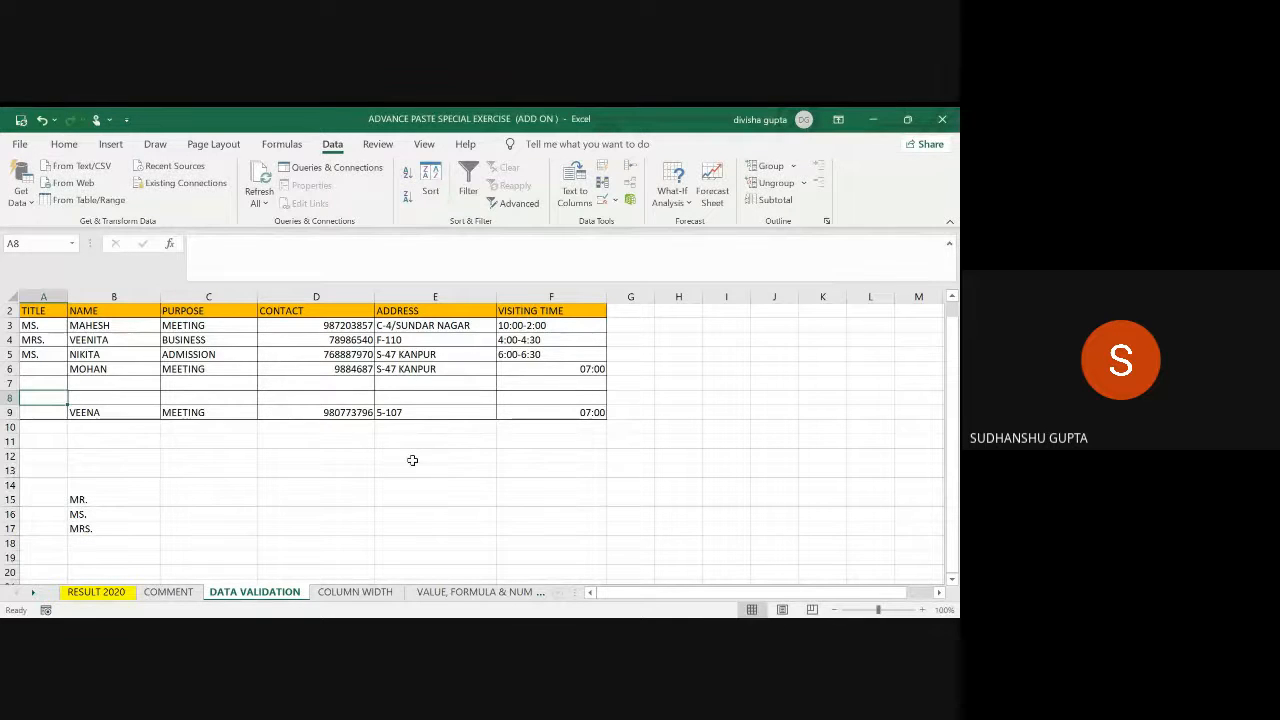
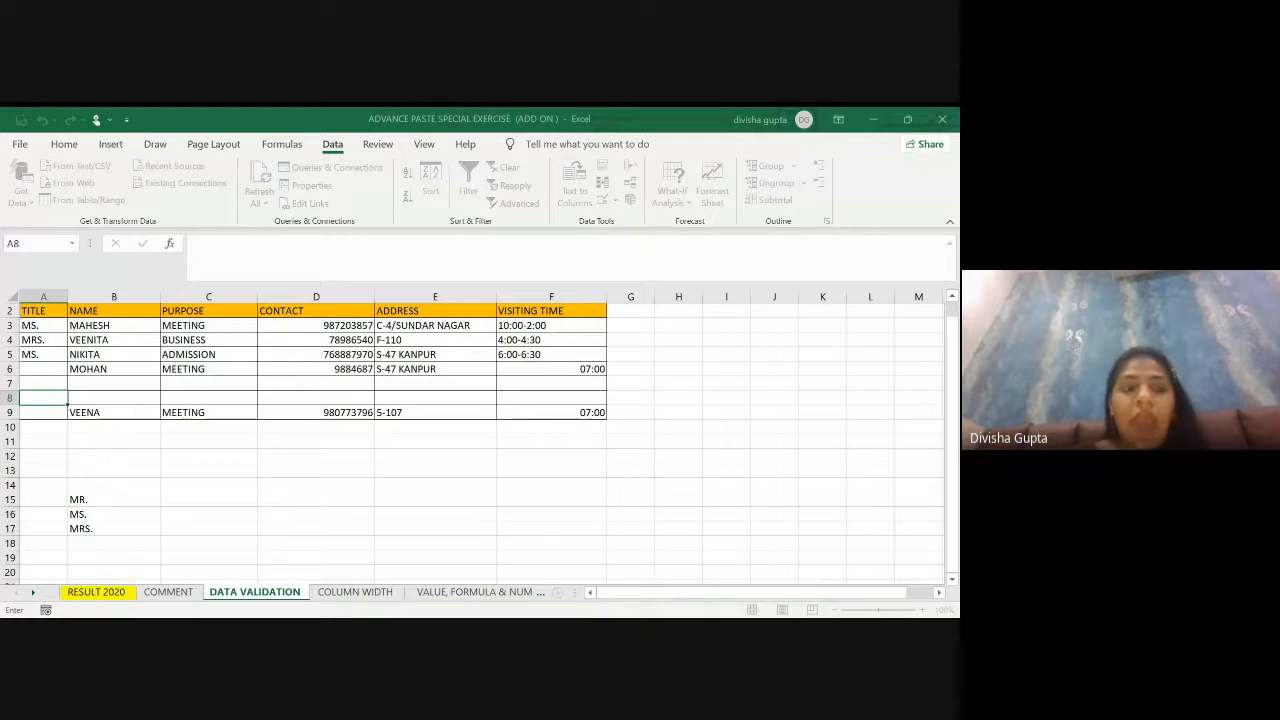
Step: Create a list validation in A8 using the titles in B15:B17 as the source and check its drop-down
key("Return")
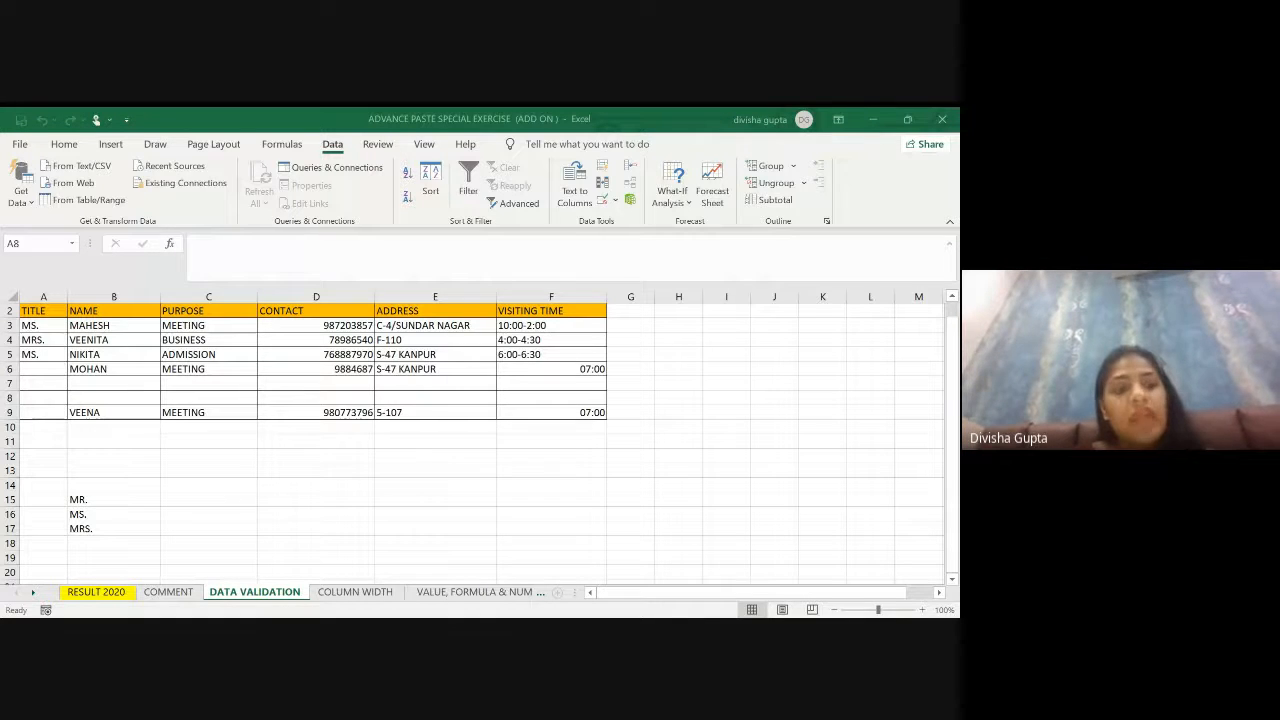
left_click(117, 501)
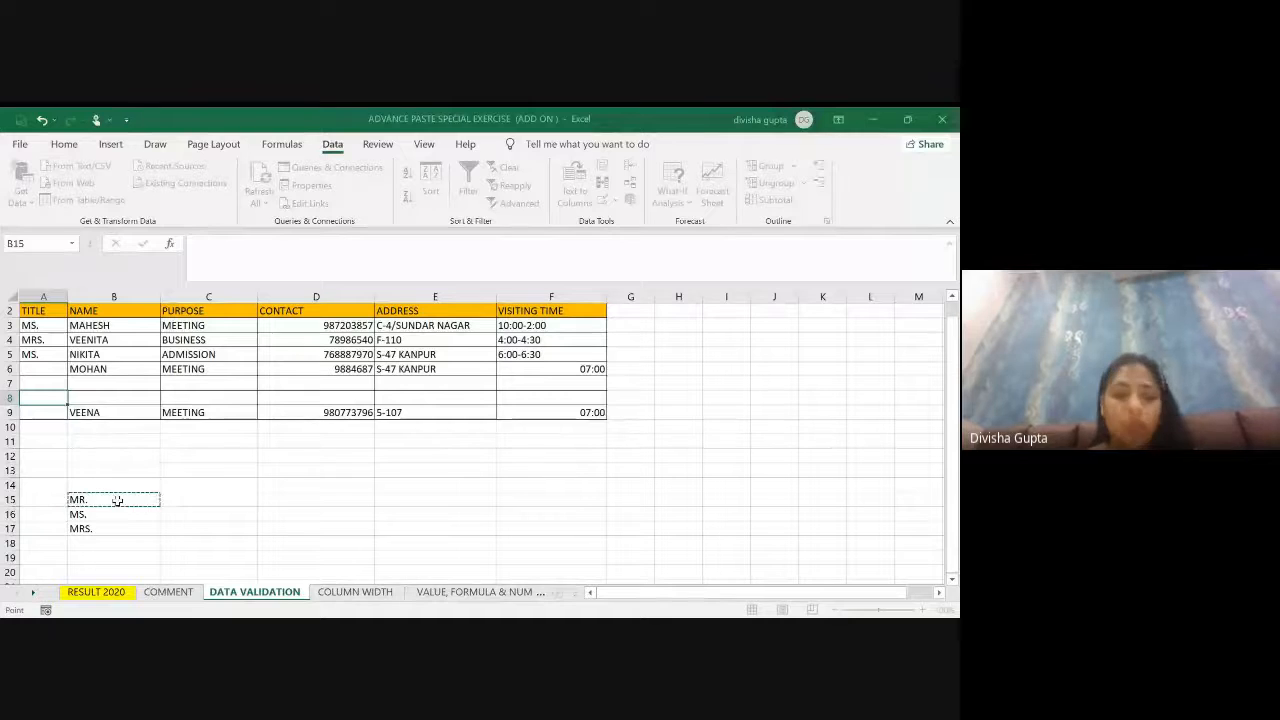
key("shift+Down")
key("shift+Down")
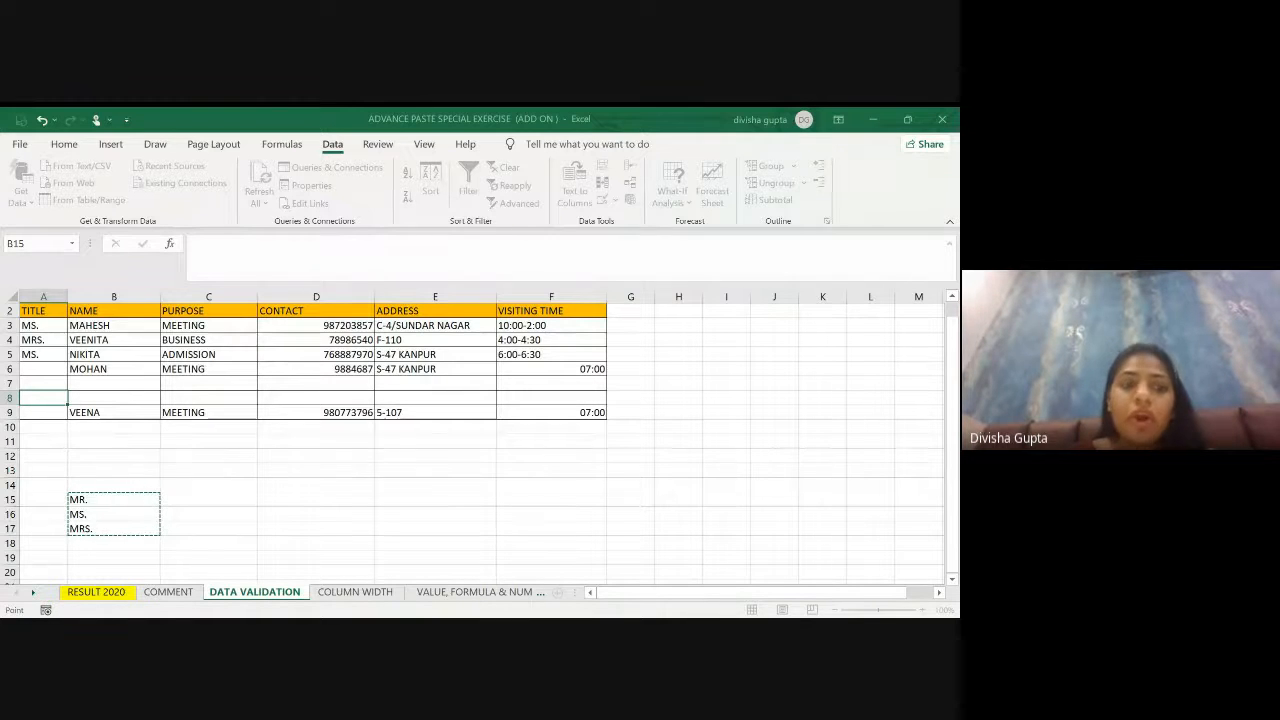
left_click(349, 457)
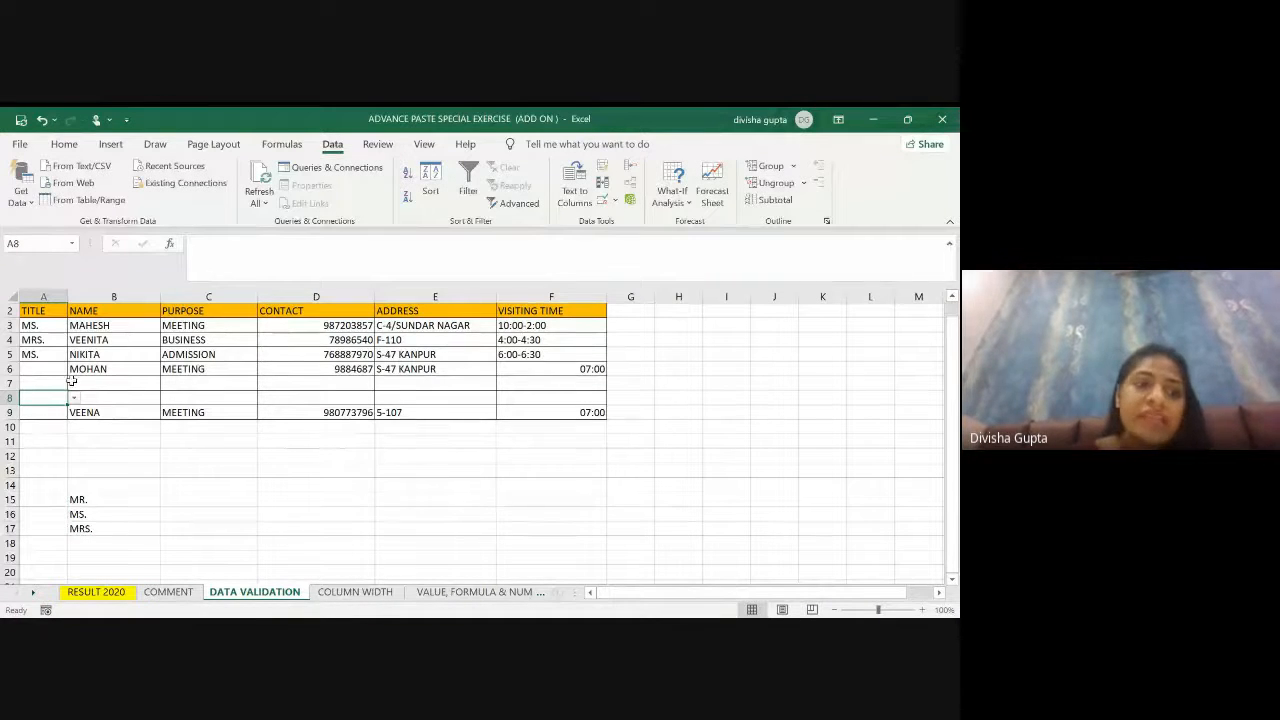
left_click(74, 398)
left_click(201, 501)
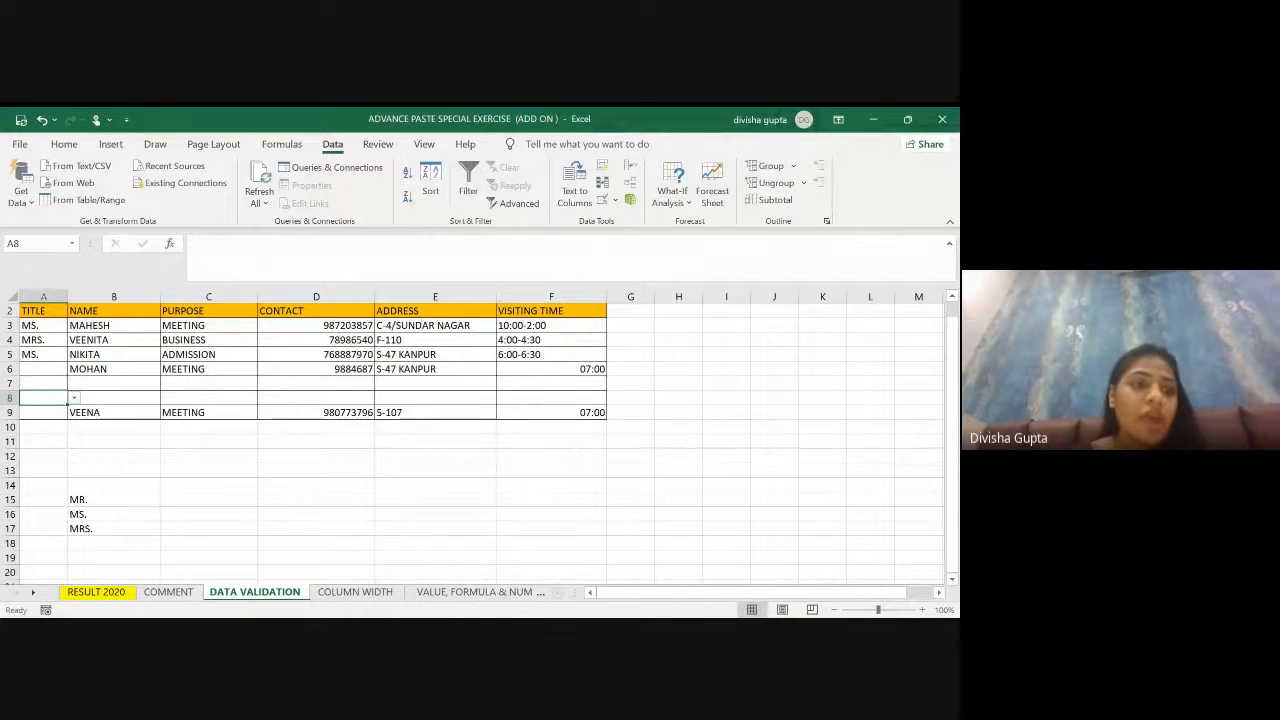
Step: Paste only the validation of A8 into A9 with Paste Special and check the title choices offered in A9
left_click(41, 411)
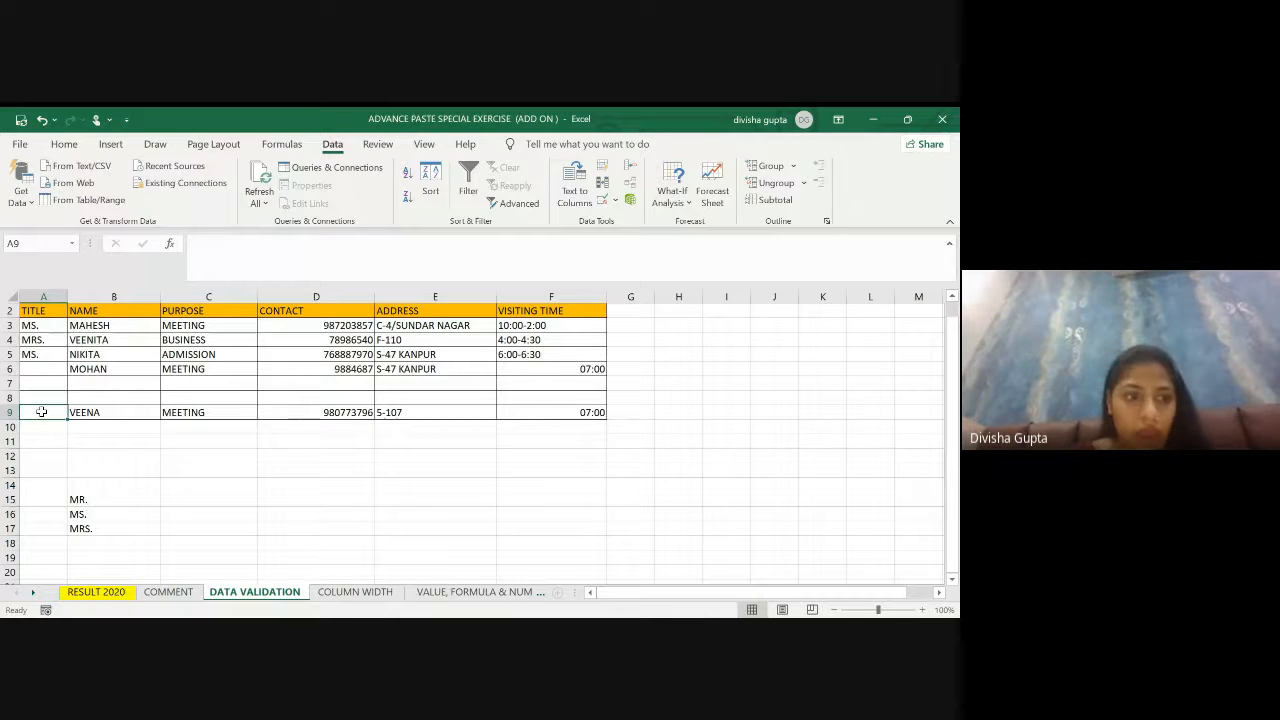
left_click(35, 395)
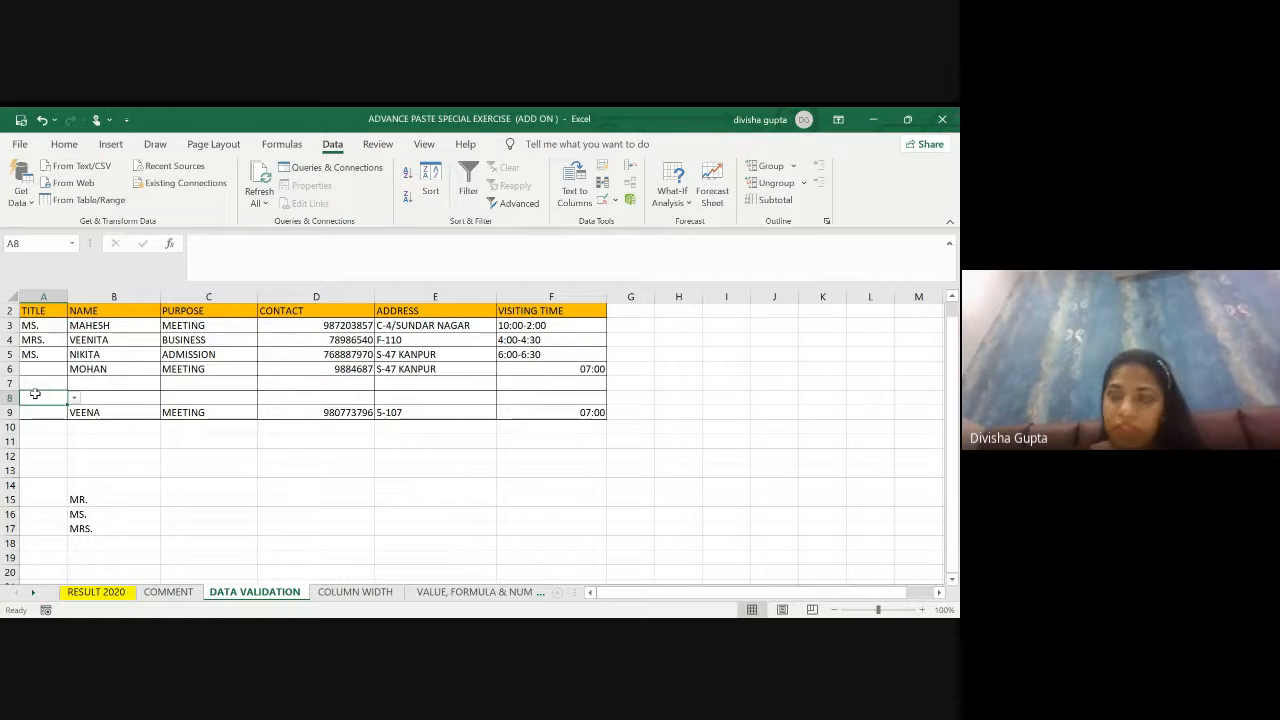
key("ctrl+c")
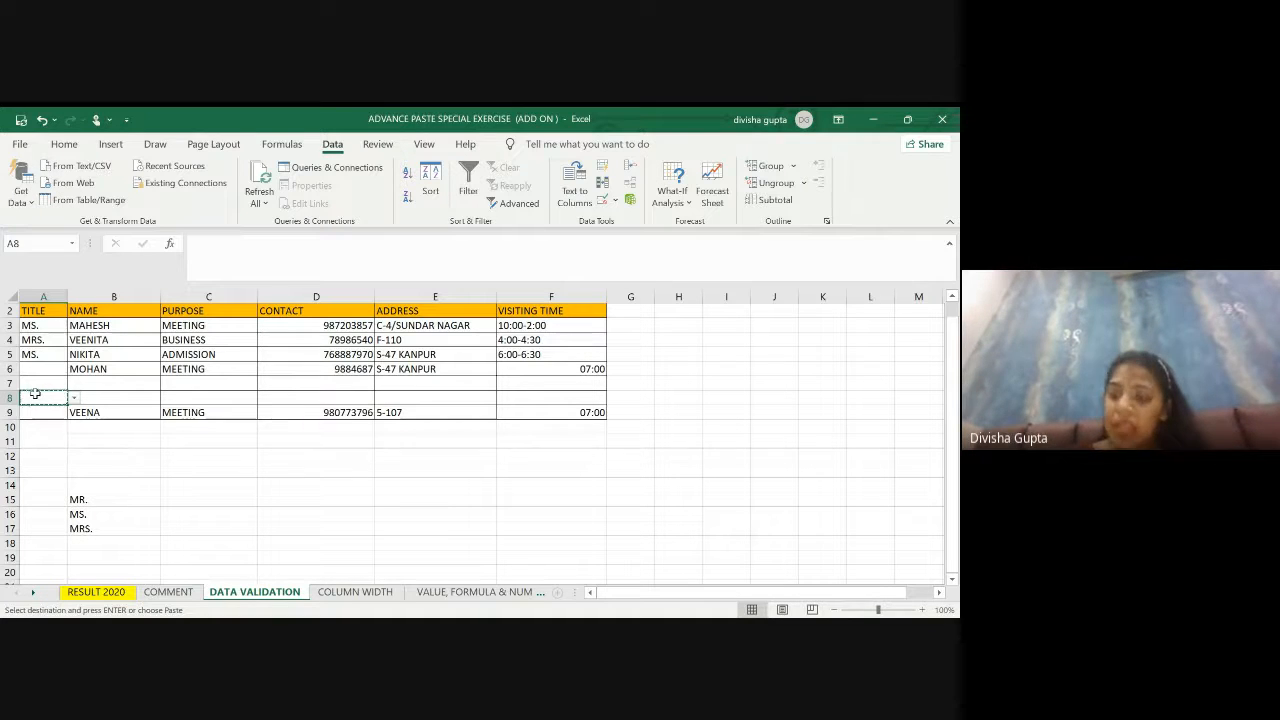
key("Down")
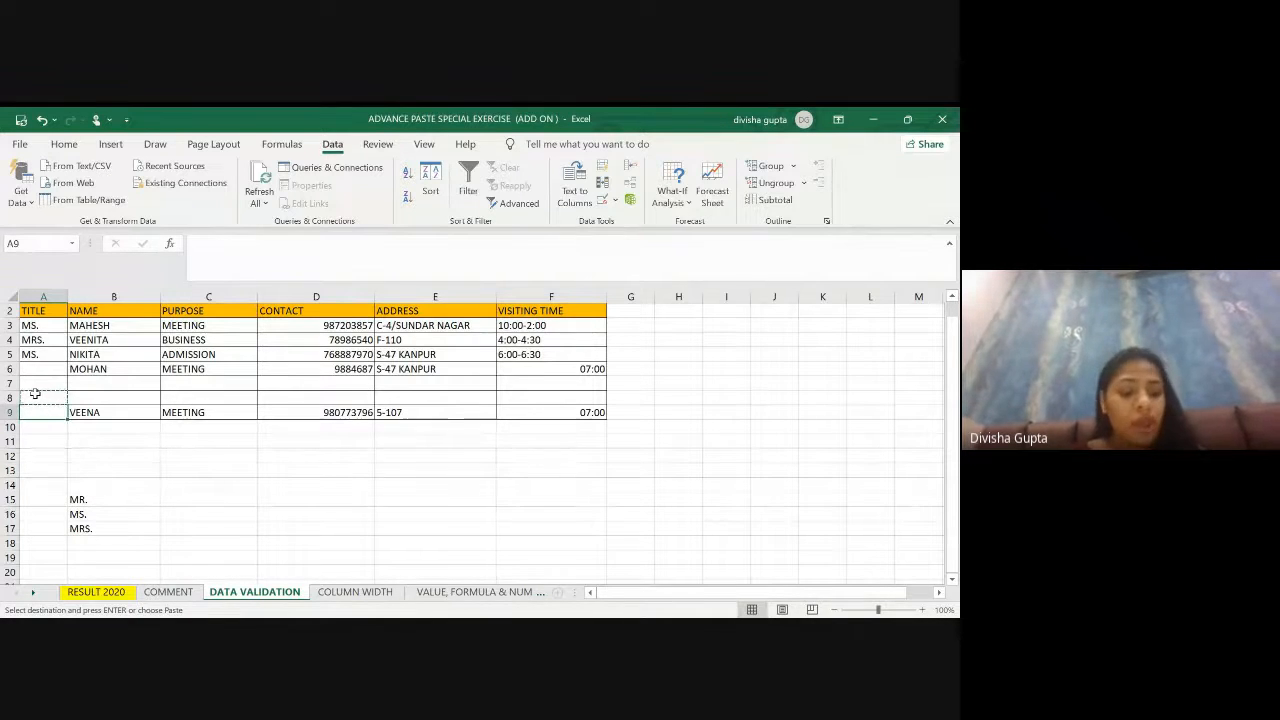
key("ctrl+alt+v")
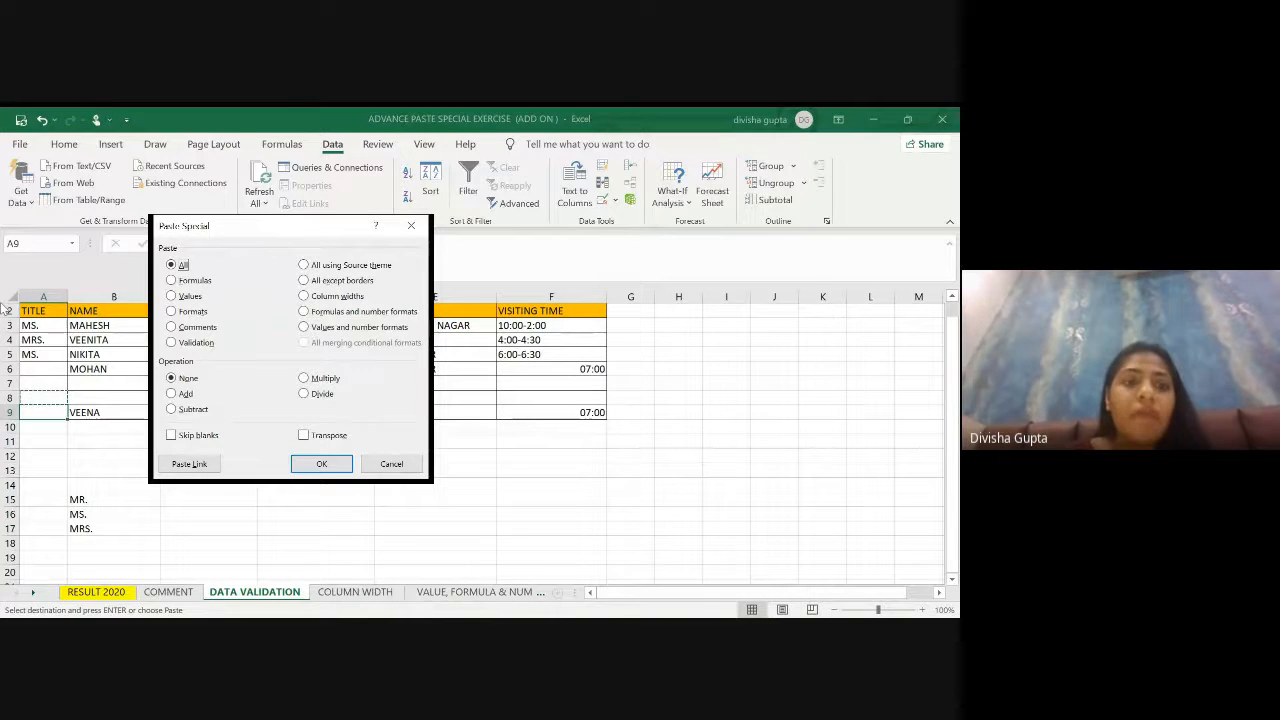
left_click(170, 342)
key("Return")
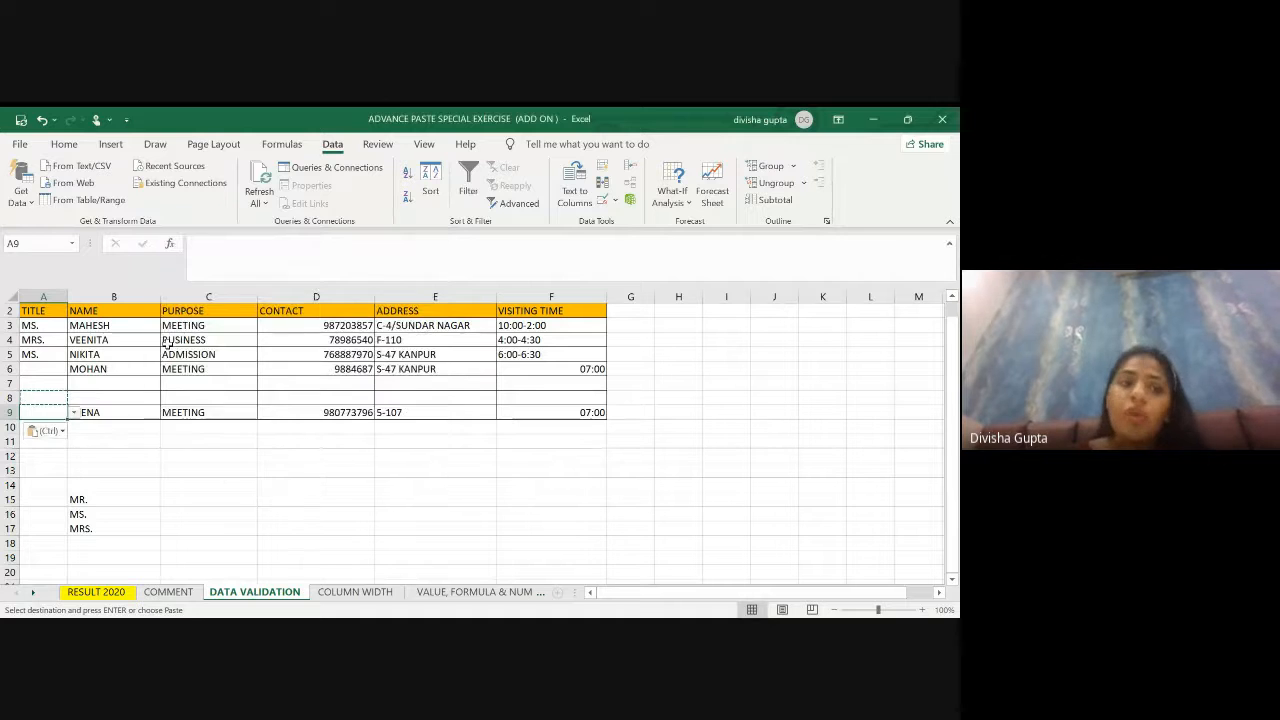
left_click(73, 412)
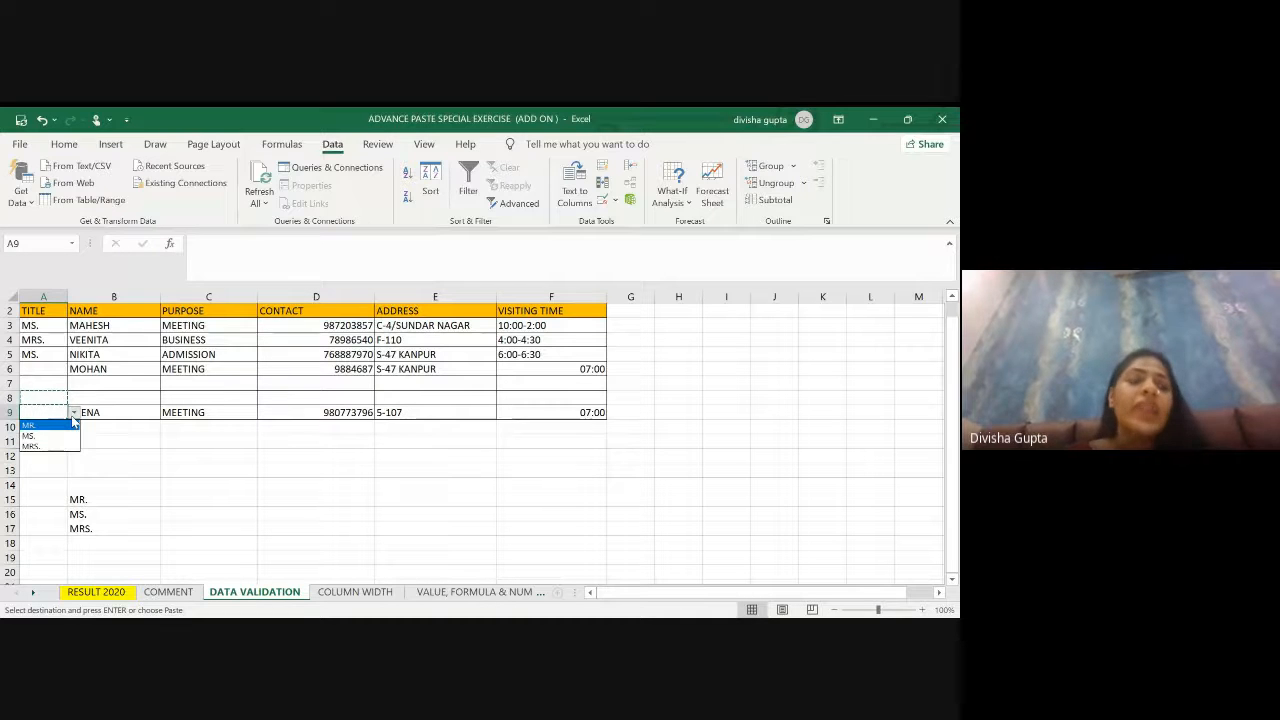
left_click(227, 481)
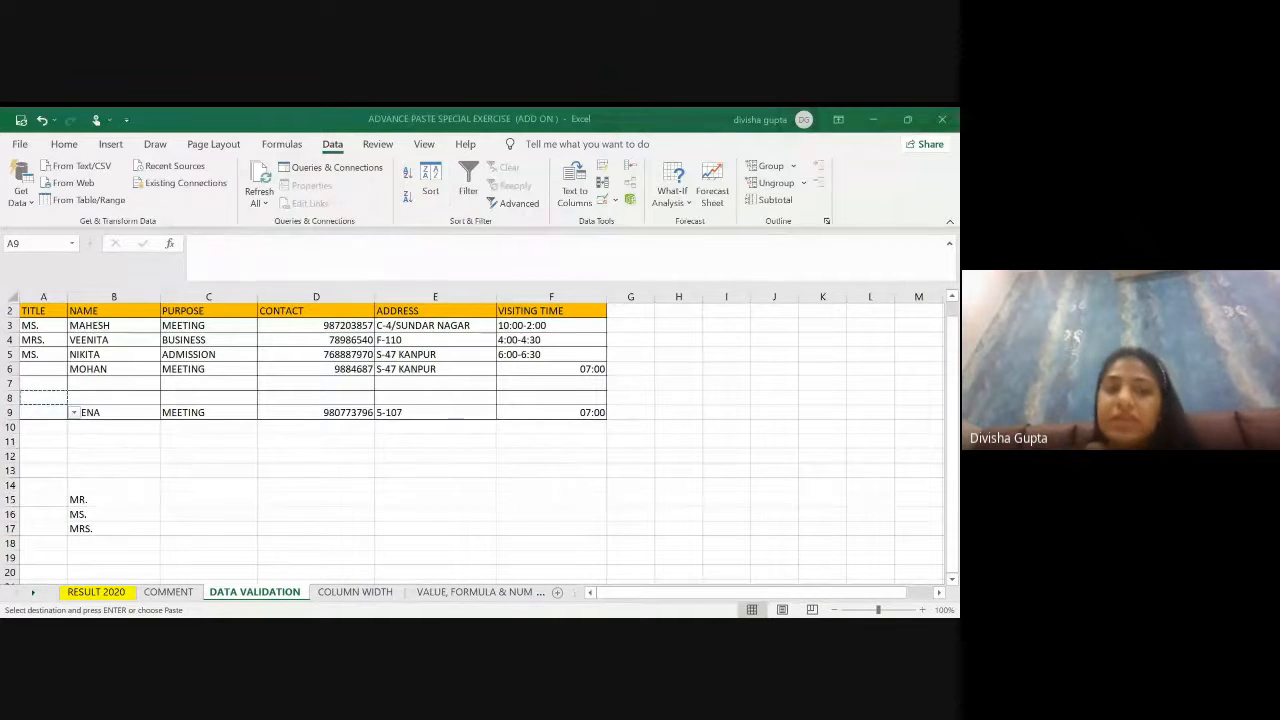
key("ctrl+v")
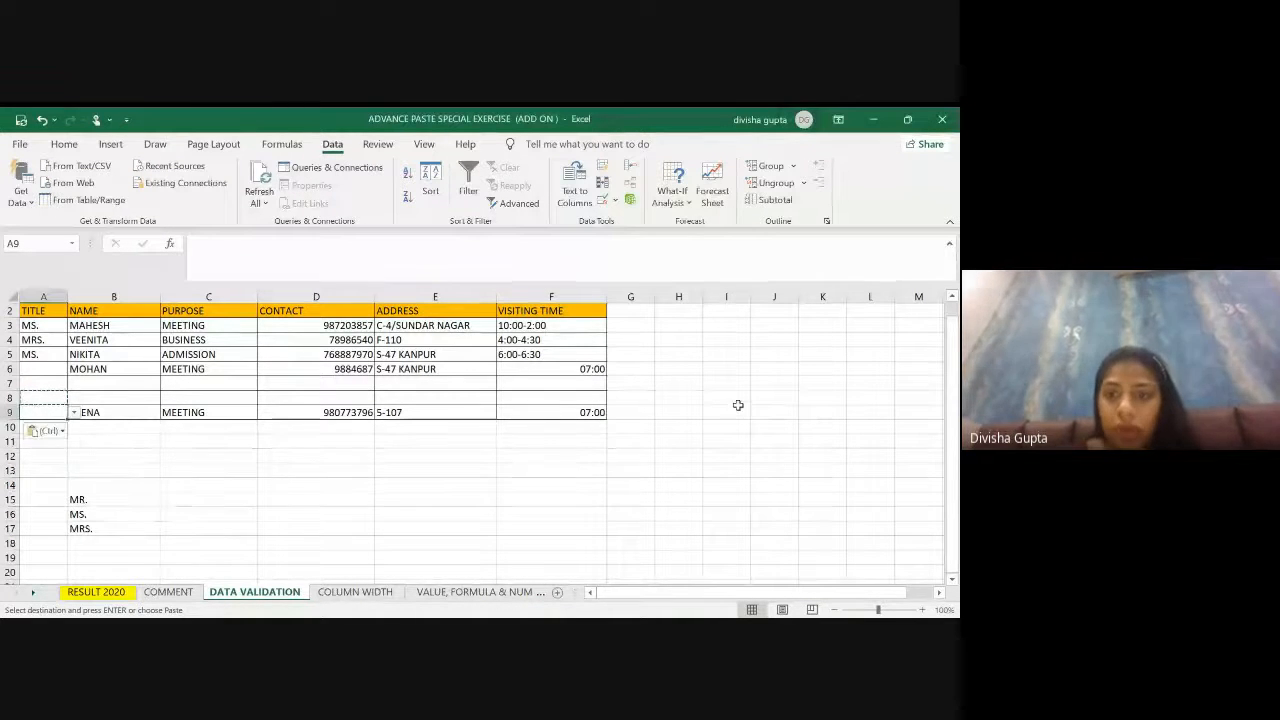
Step: Enter the note PASTE SPECIAL in I9 and its shortcut CTRL+ALT+V in J9
left_click(738, 409)
type("PASTE")
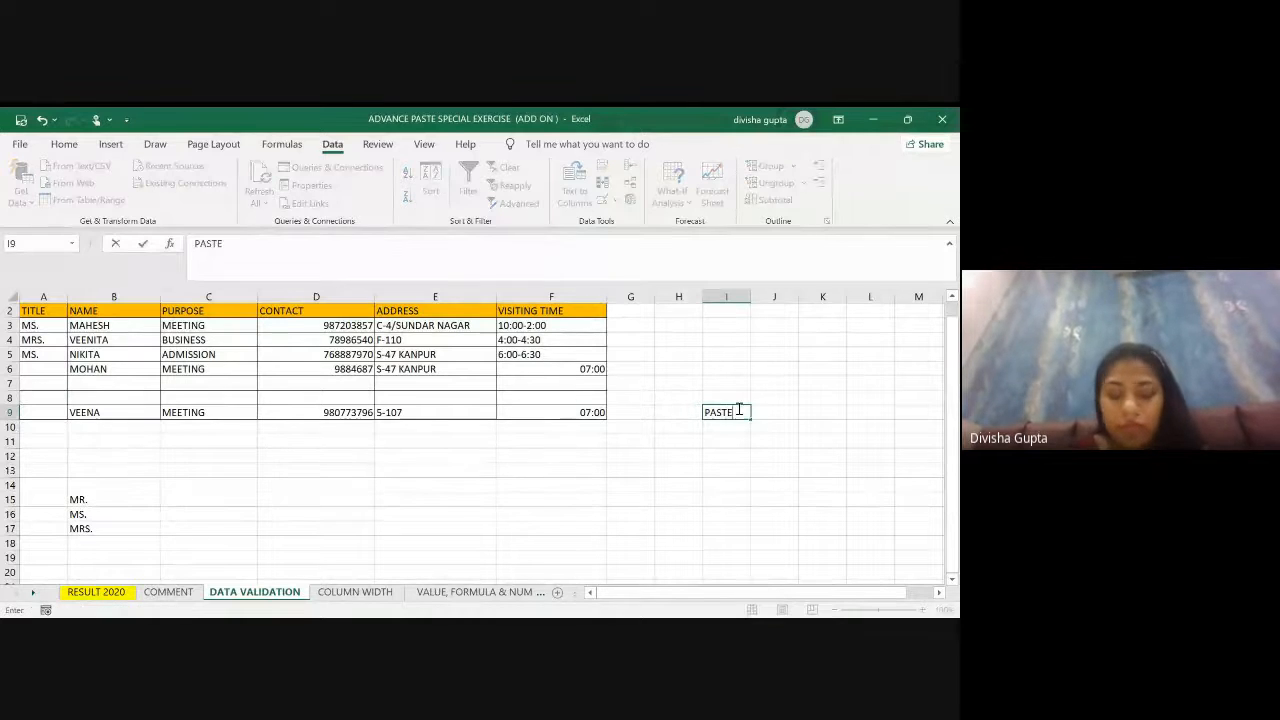
type(" SPECIAL")
key("Tab")
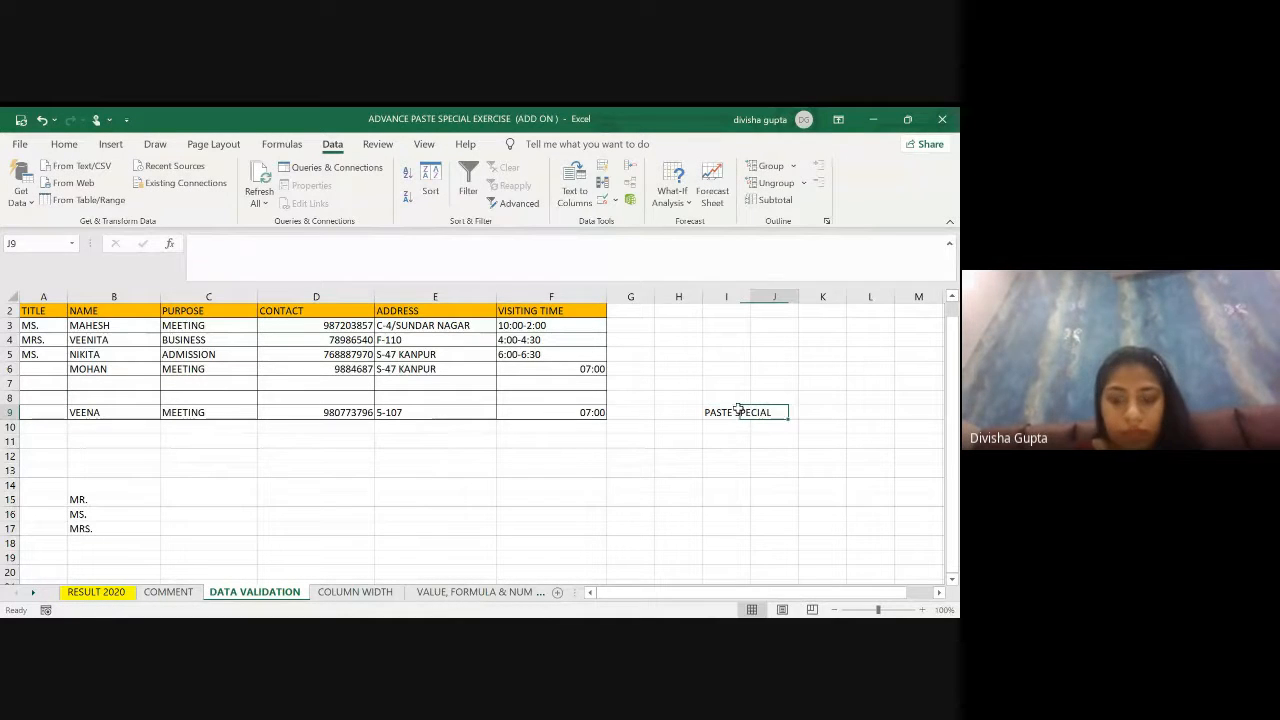
type("CTRL")
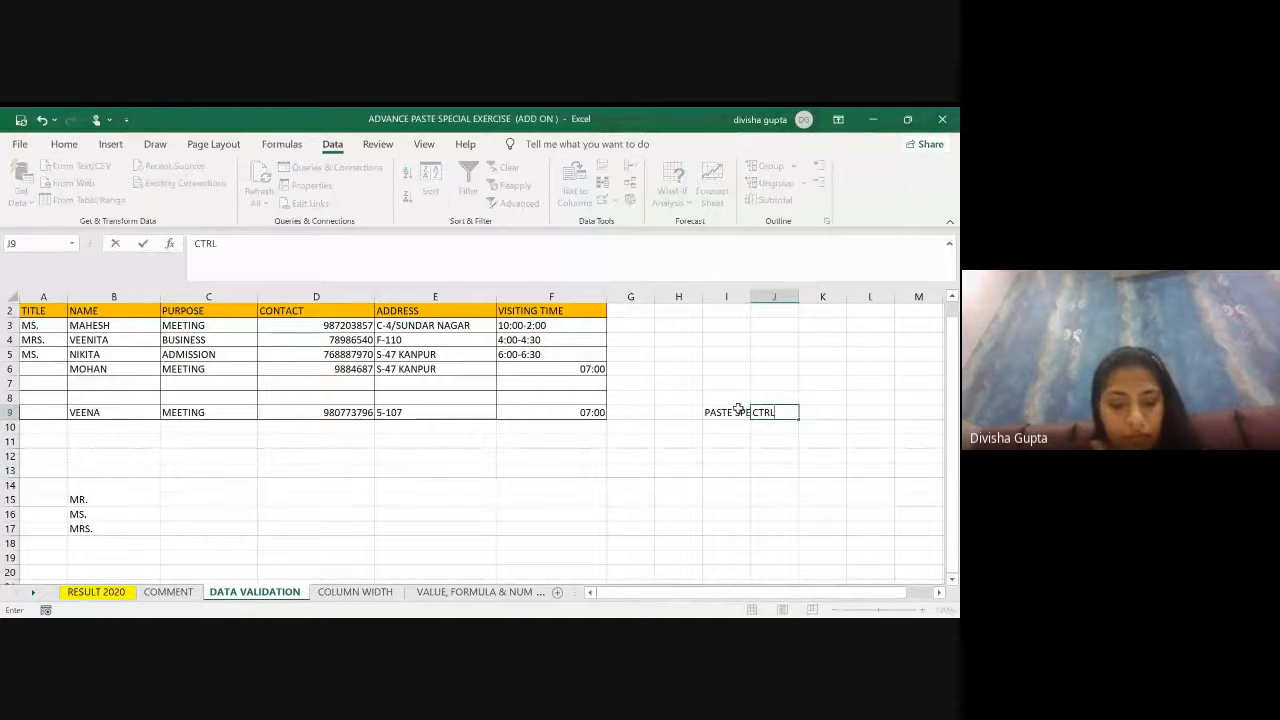
type("+ALT+V")
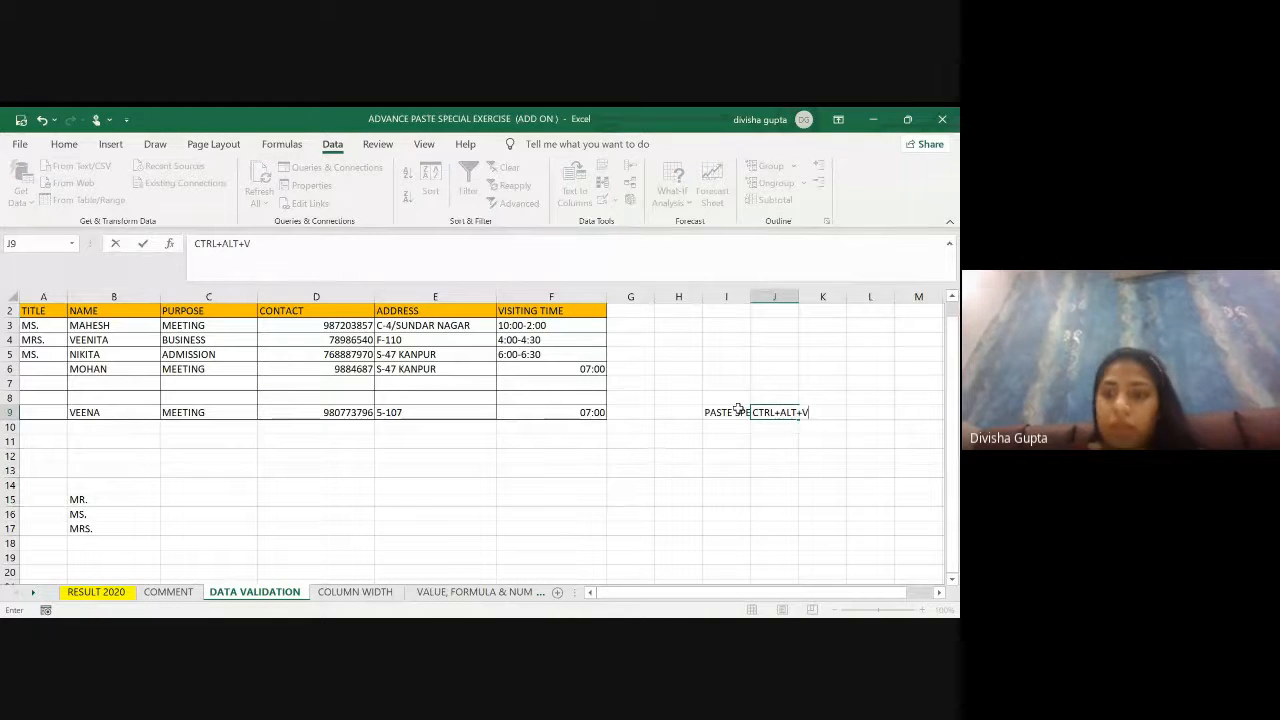
left_click(822, 456)
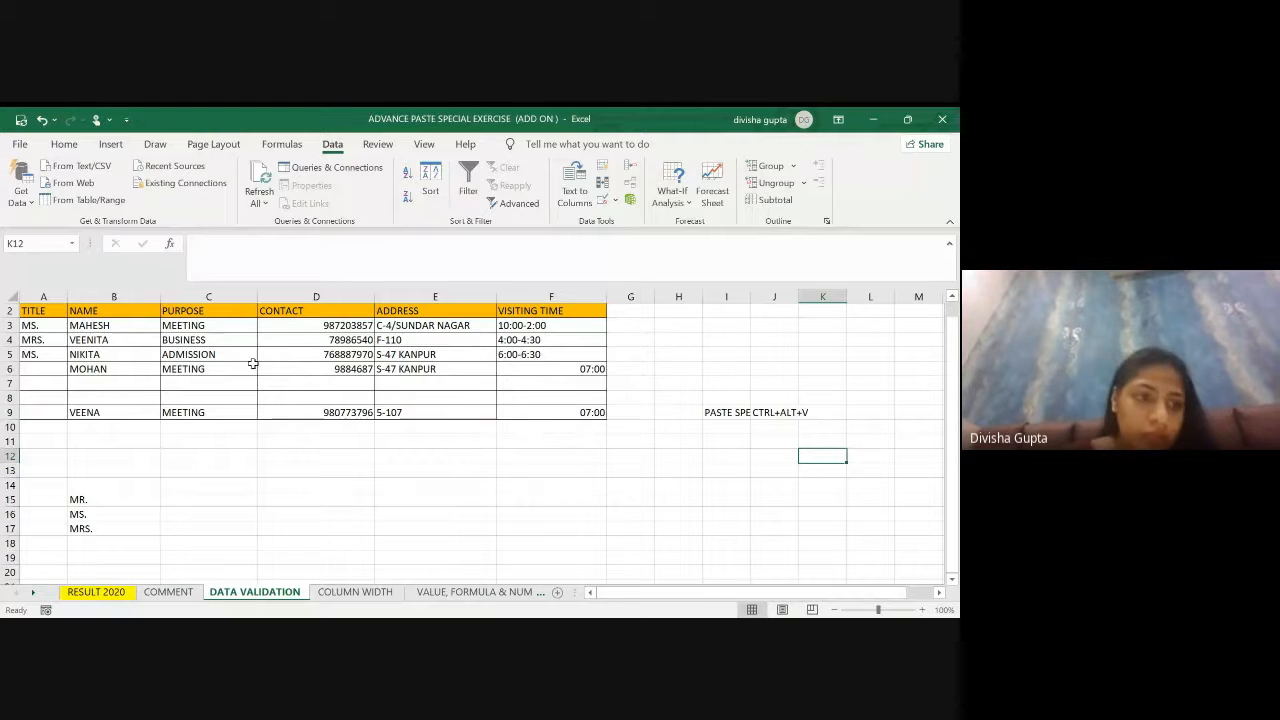
Step: Copy A8 and paste only its validation into B8 with Paste Special
left_click(88, 399)
right_click(44, 404)
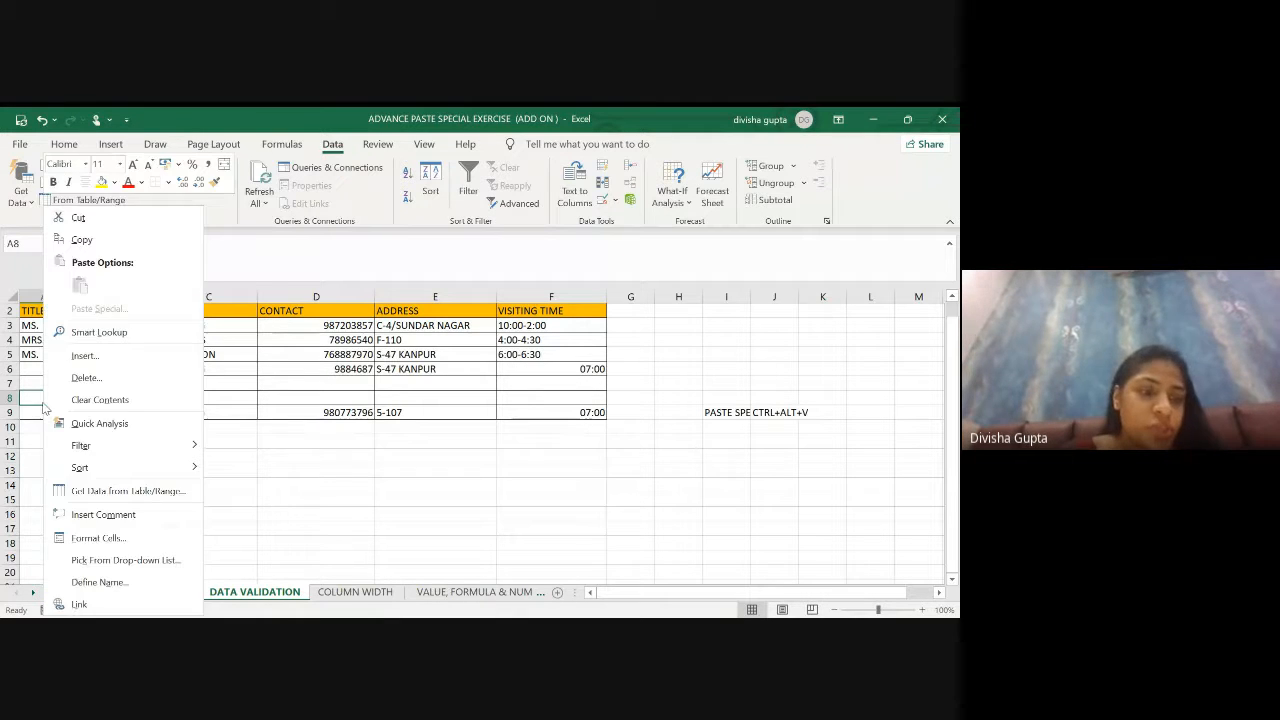
key("Escape")
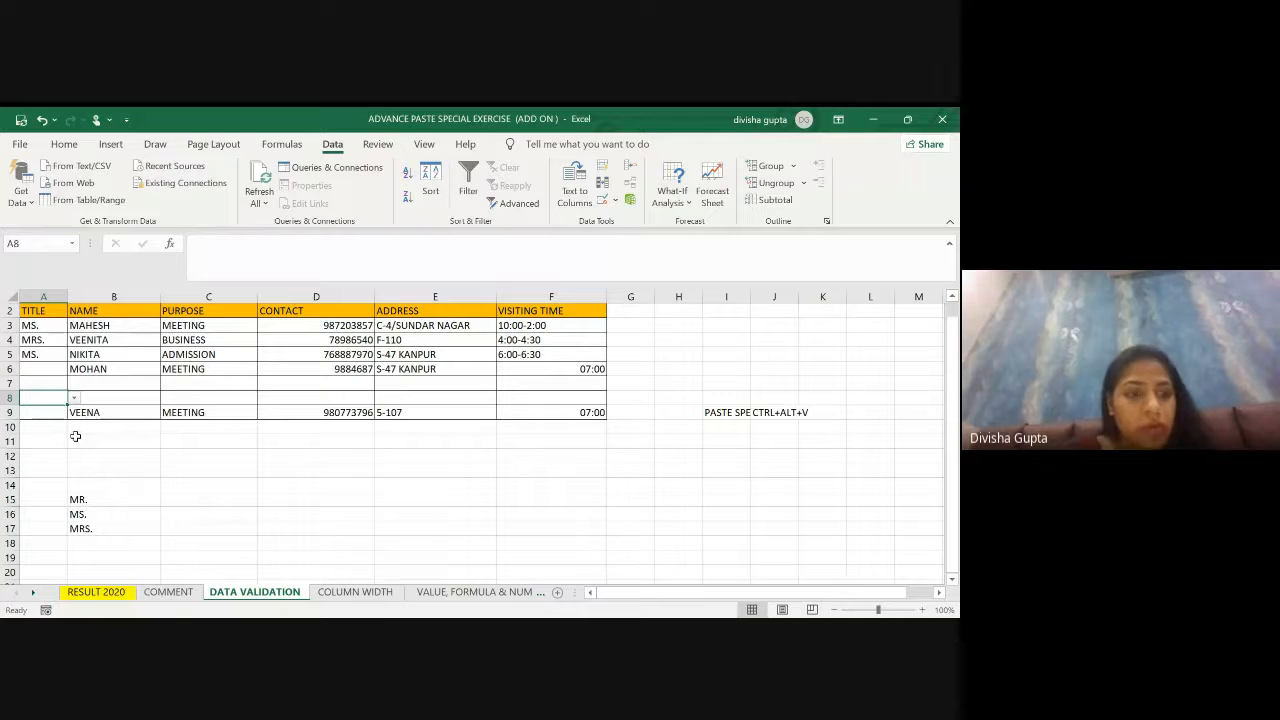
key("ctrl+c")
key("Right")
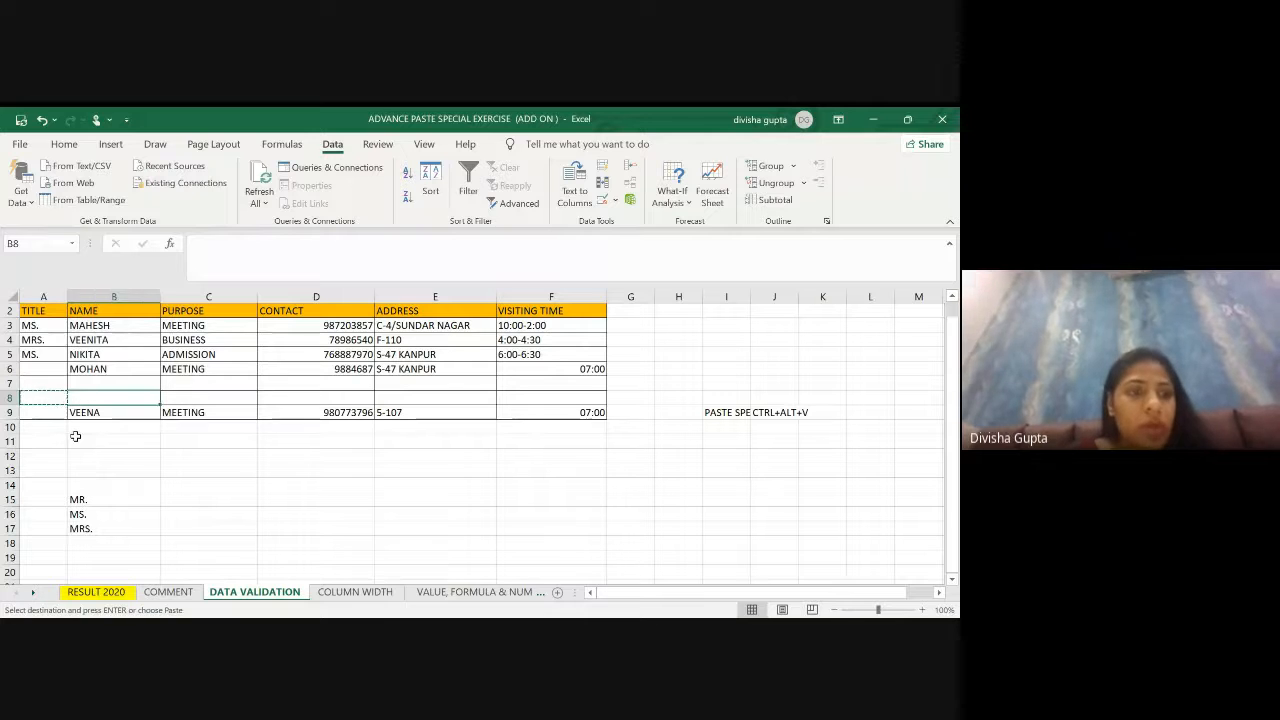
left_click(63, 145)
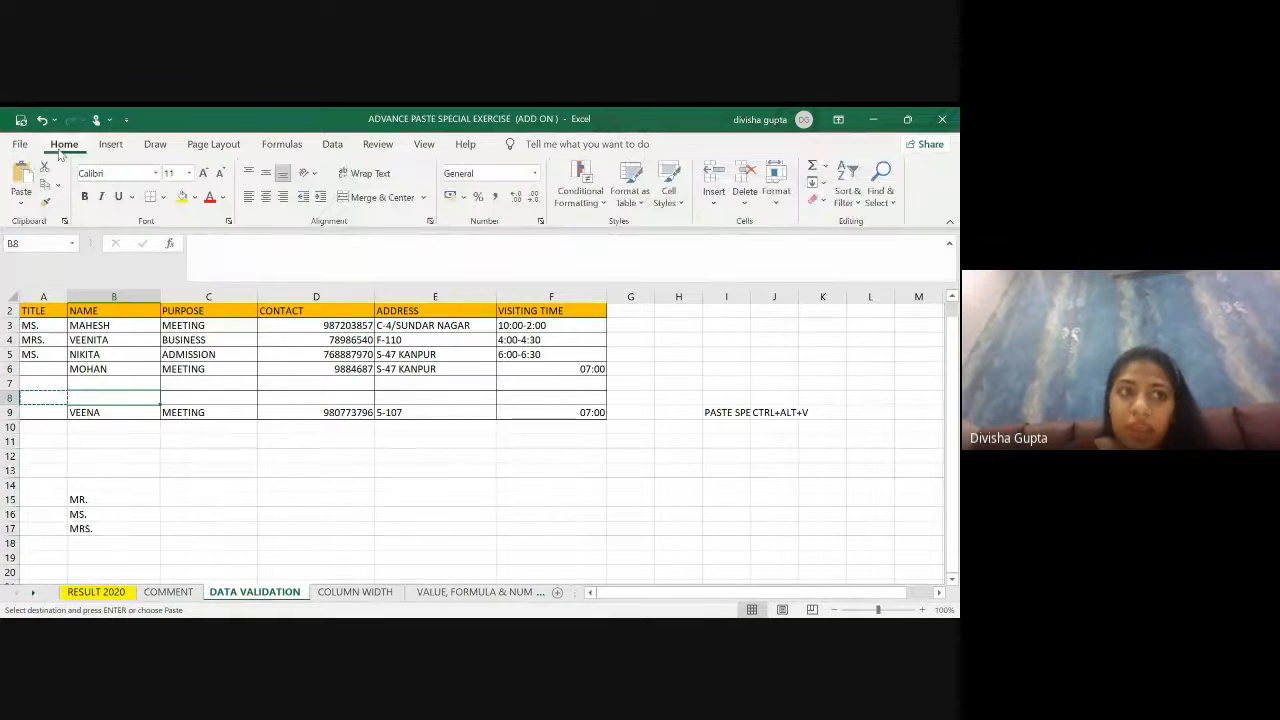
left_click(22, 204)
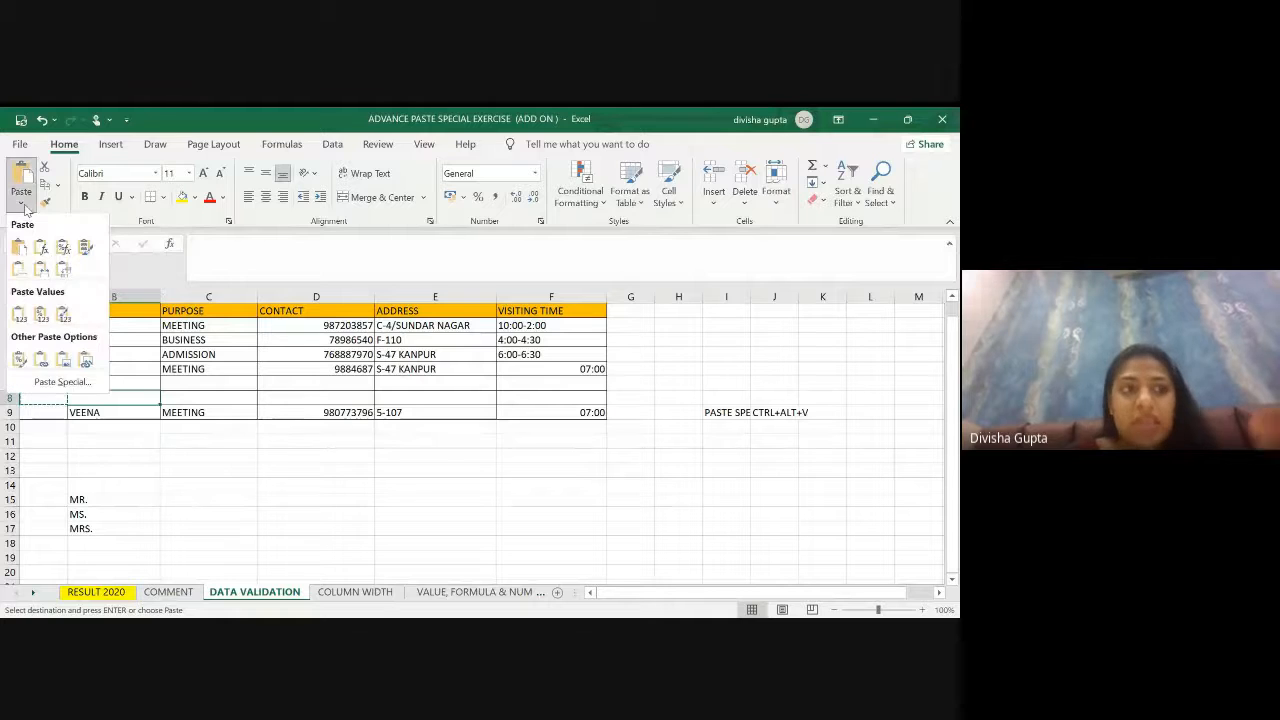
left_click(62, 382)
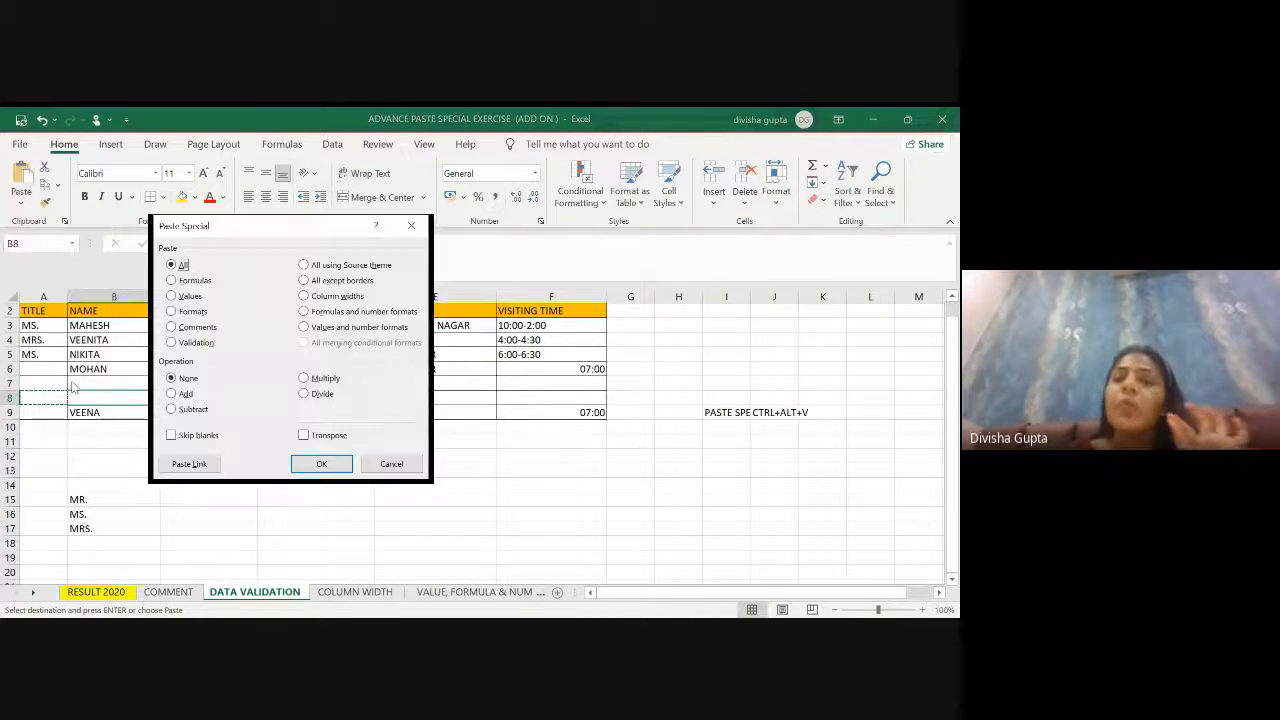
left_click(173, 343)
left_click(326, 462)
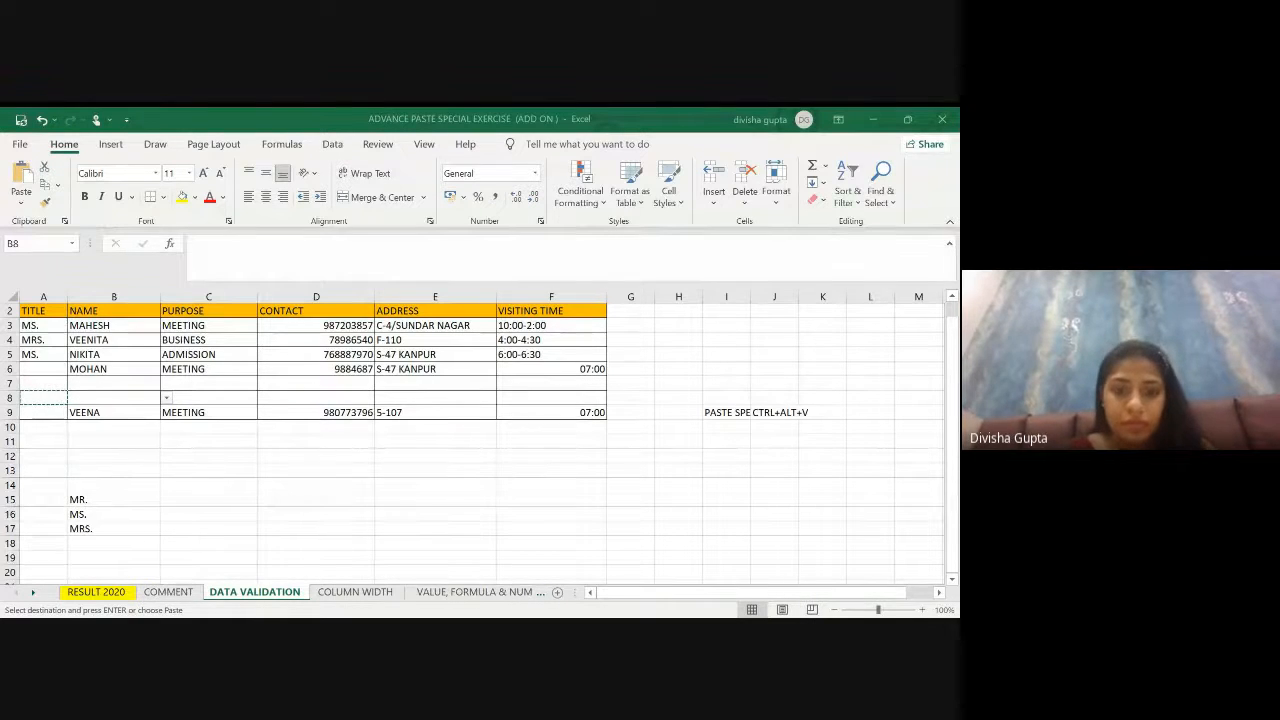
key("ctrl+v")
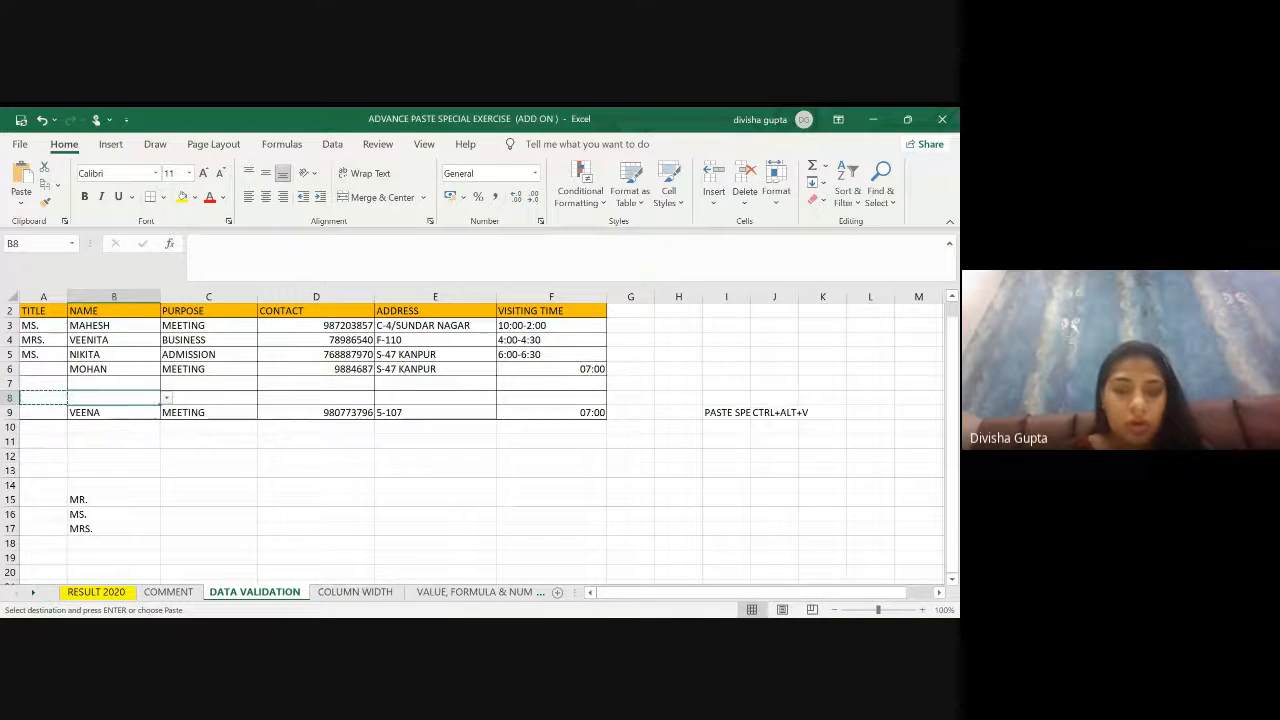
left_click(343, 613)
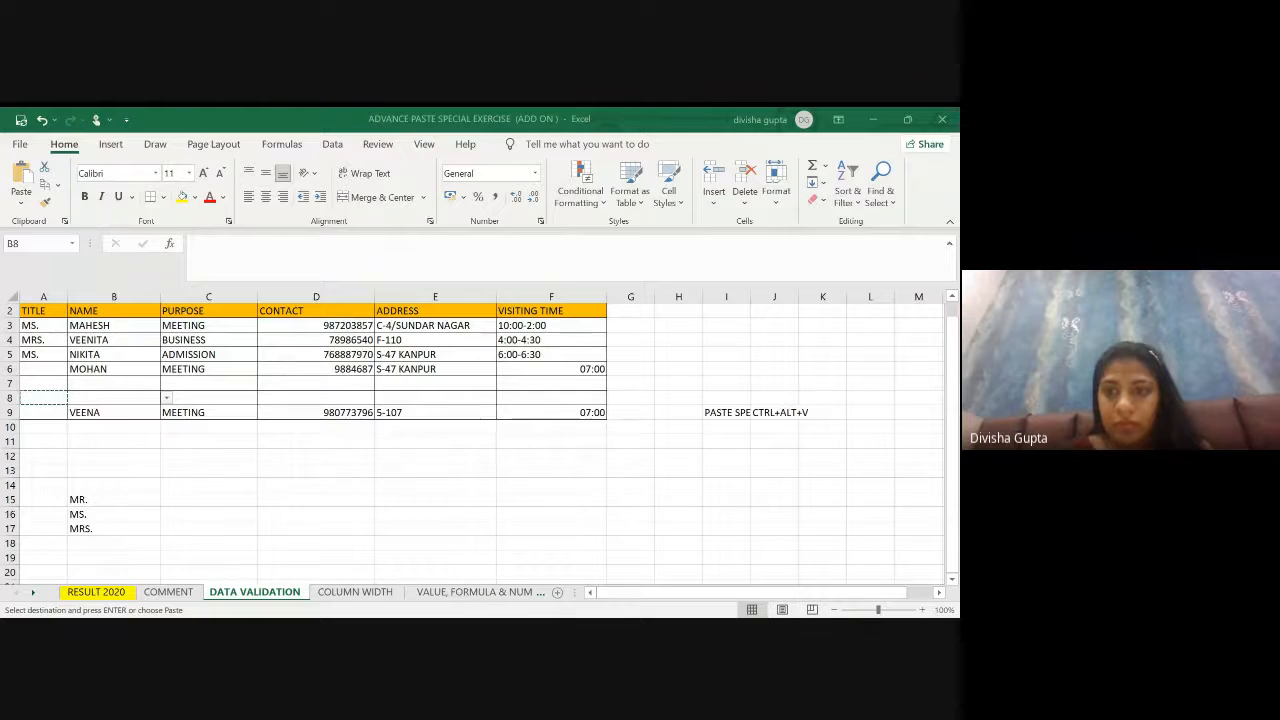
key("ctrl+v")
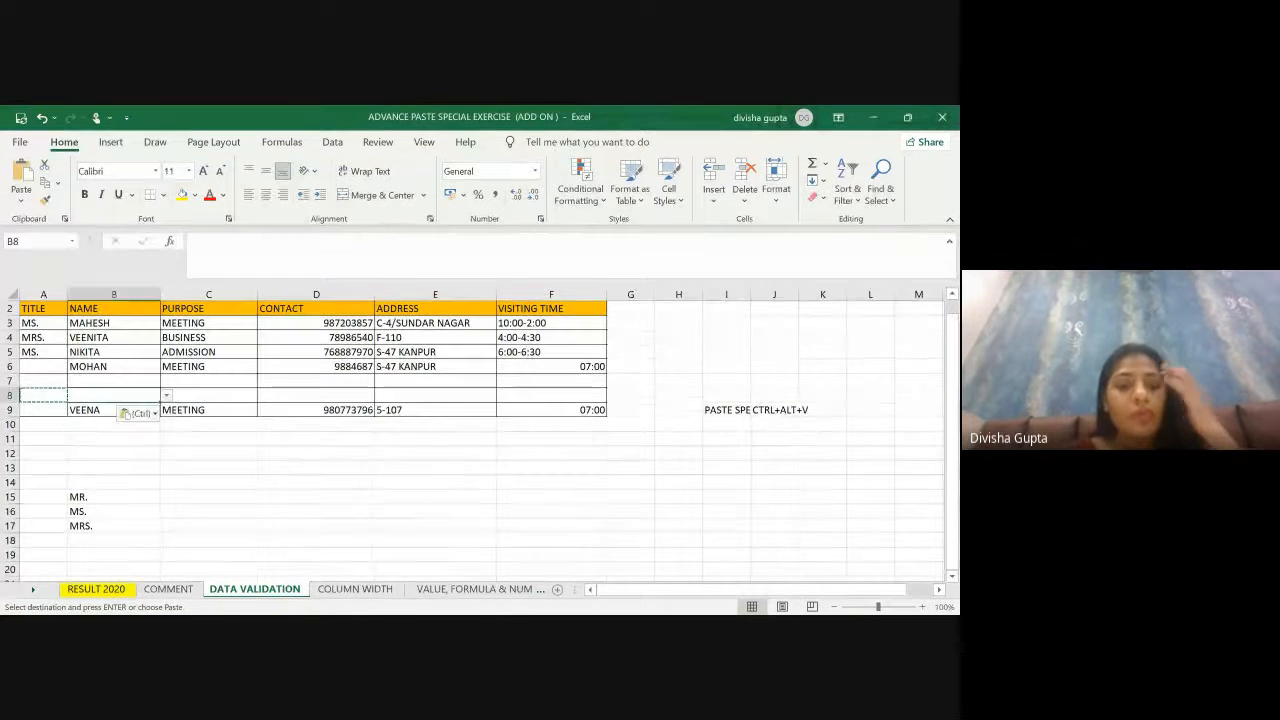
Step: Open the COLUMN WIDTH sheet and insert a new blank worksheet before it
left_click(338, 590)
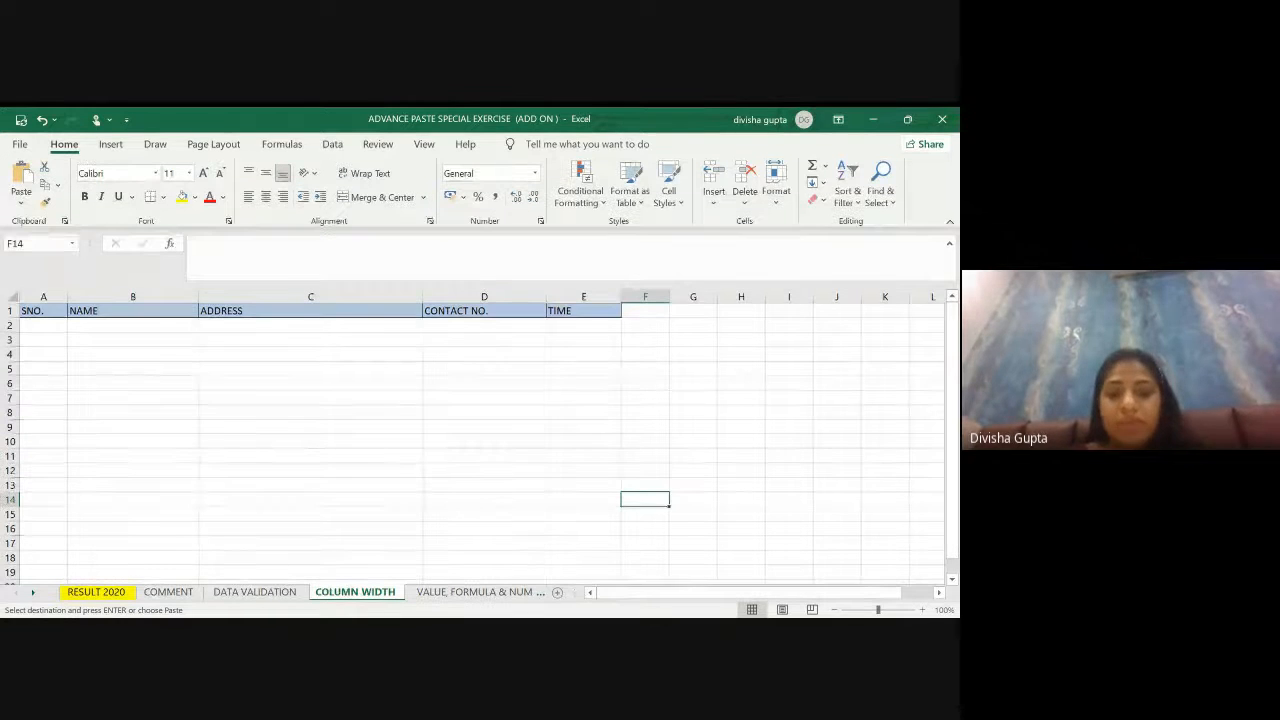
key("alt+Tab")
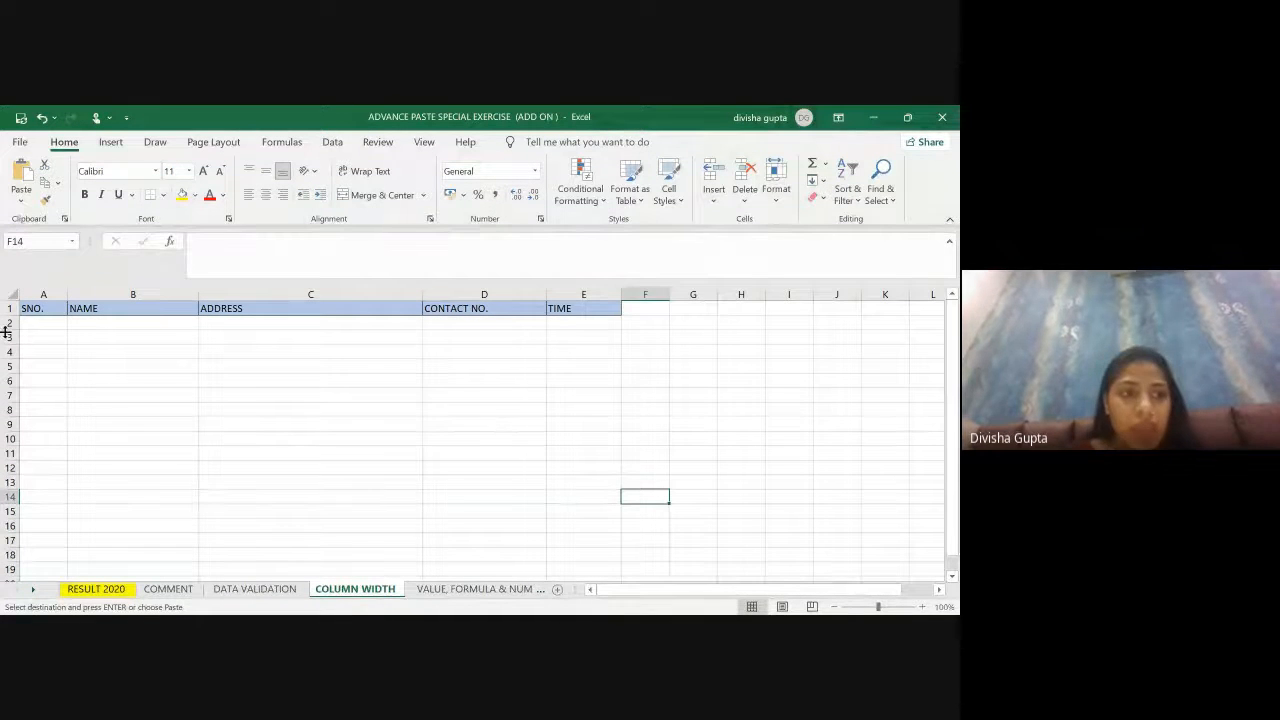
left_click(35, 308)
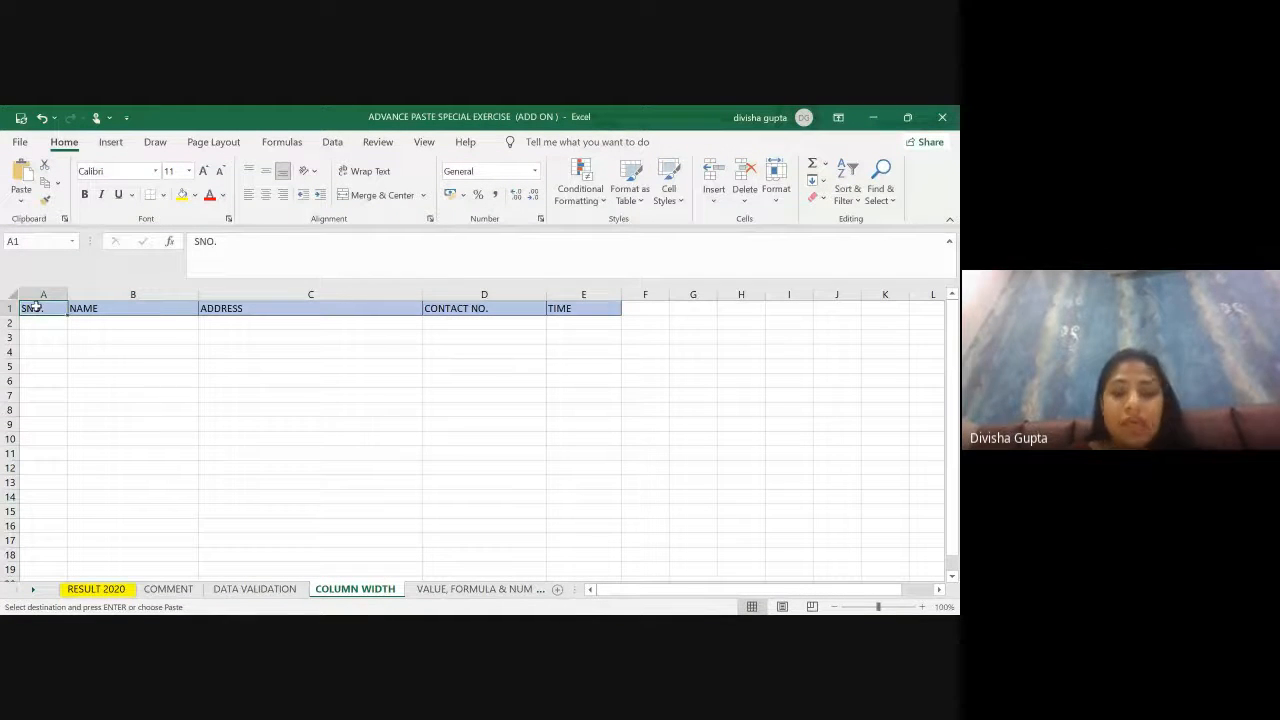
right_click(402, 587)
left_click(432, 376)
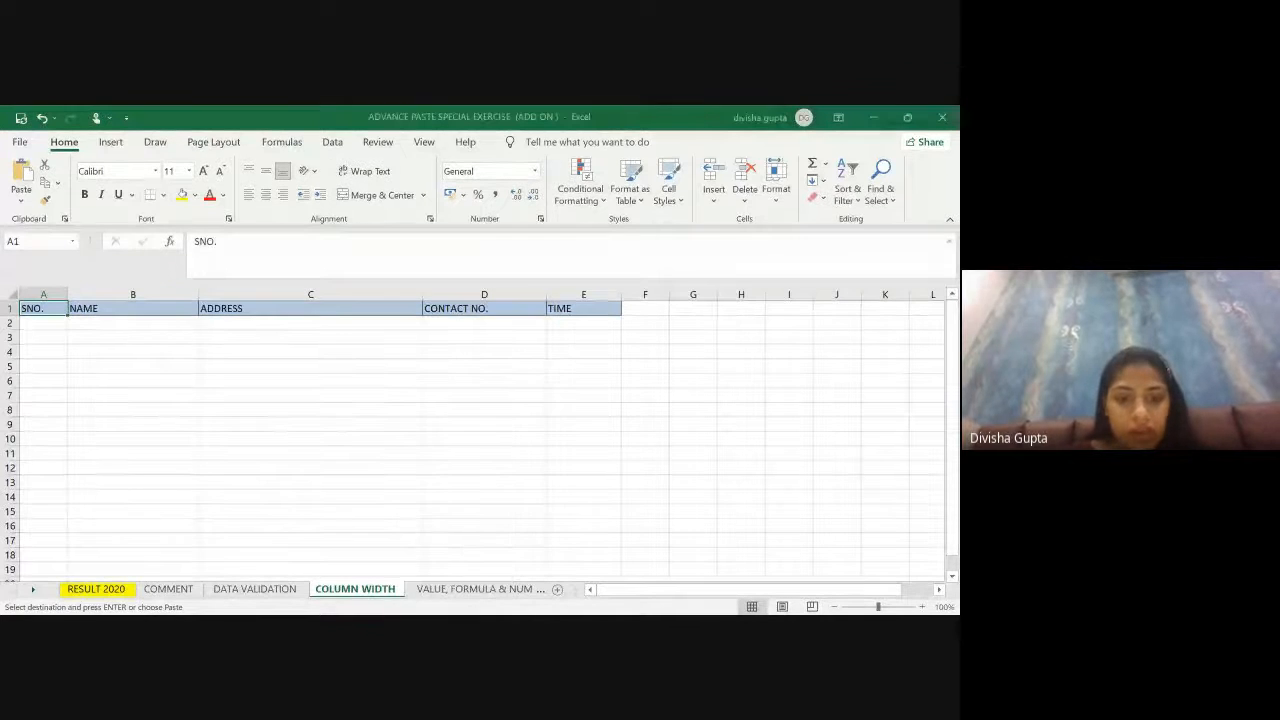
left_click(548, 484)
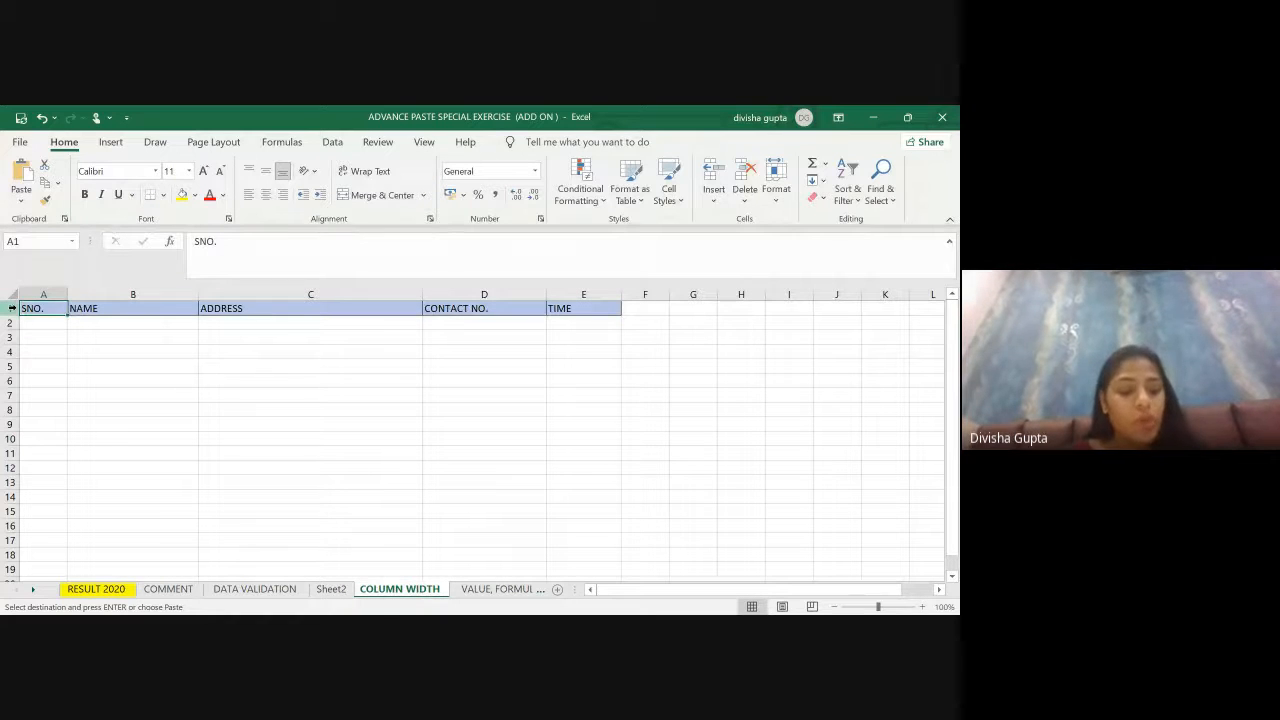
Step: Copy headers A1:E1 on the COLUMN WIDTH sheet and paste only their column widths at A1 of Sheet2 with Paste Special
key("ctrl+v")
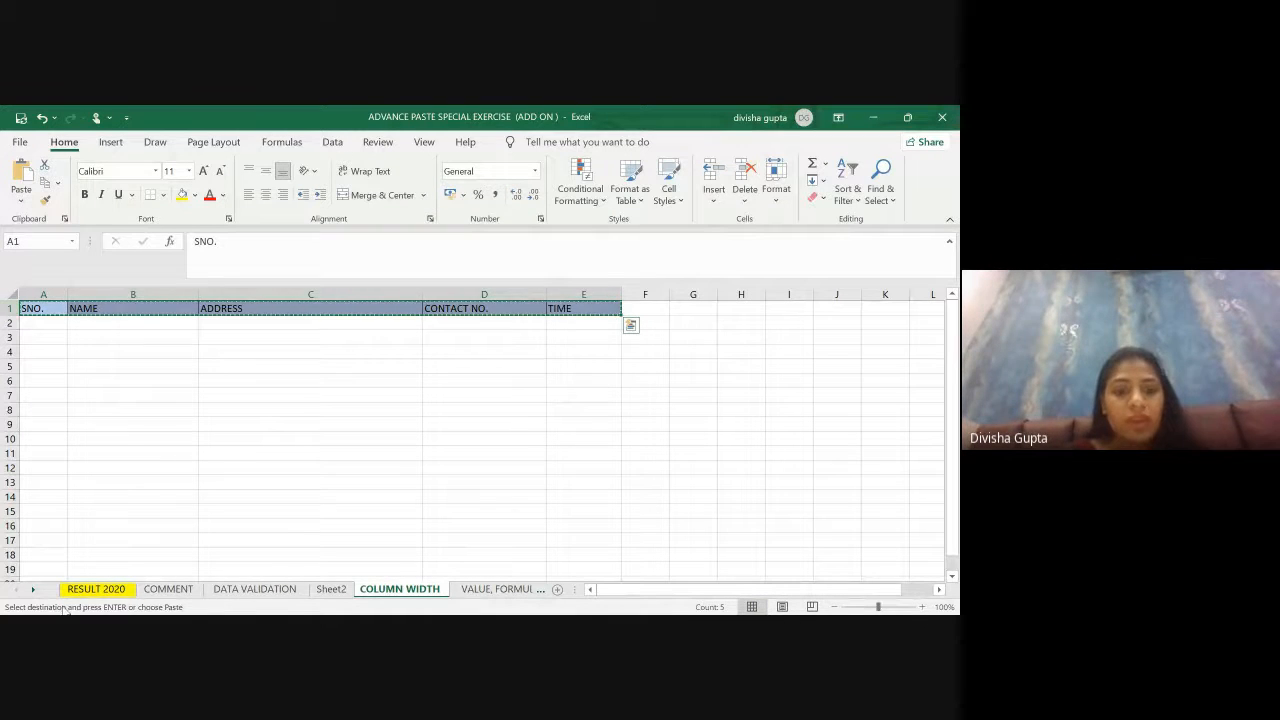
left_click(331, 590)
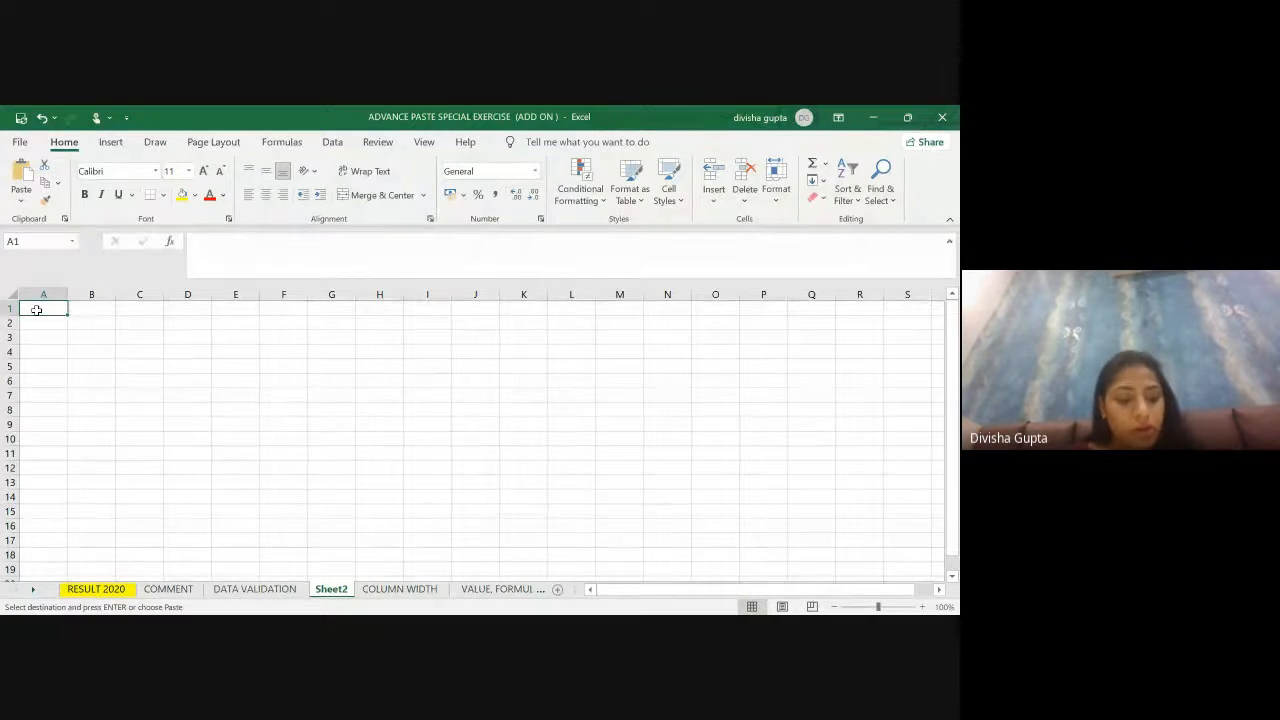
key("ctrl+alt+v")
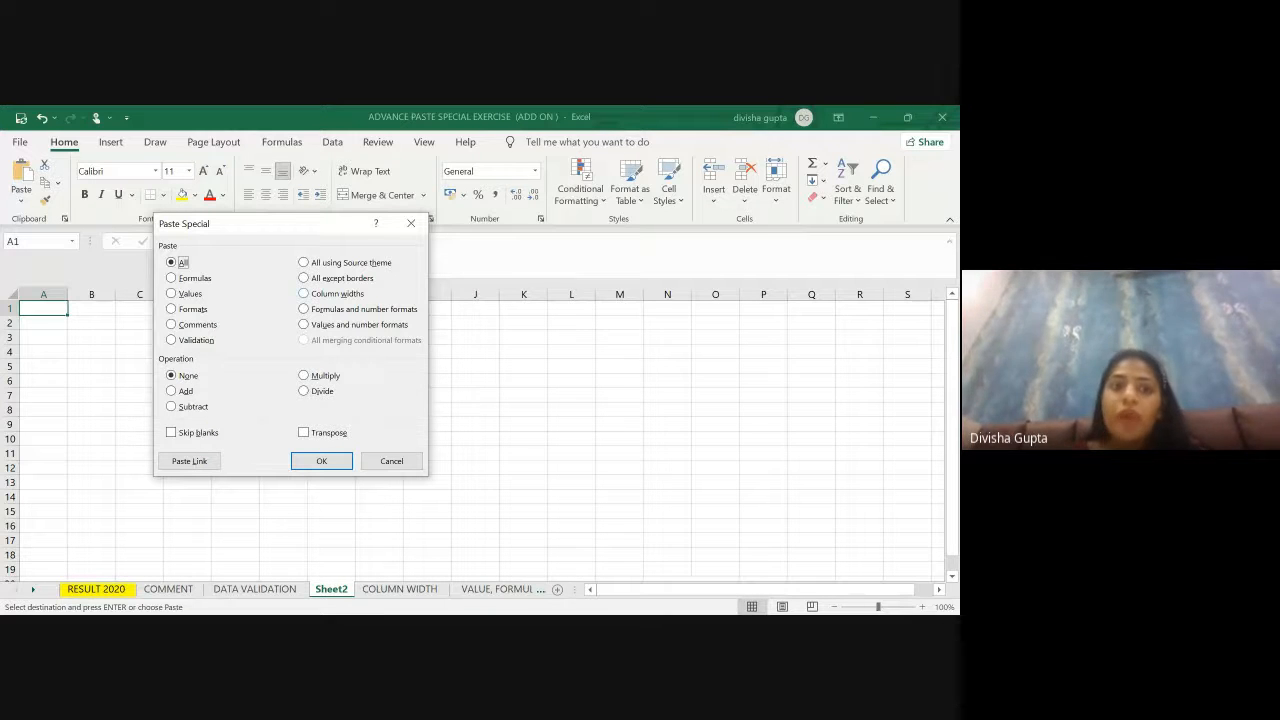
key("w")
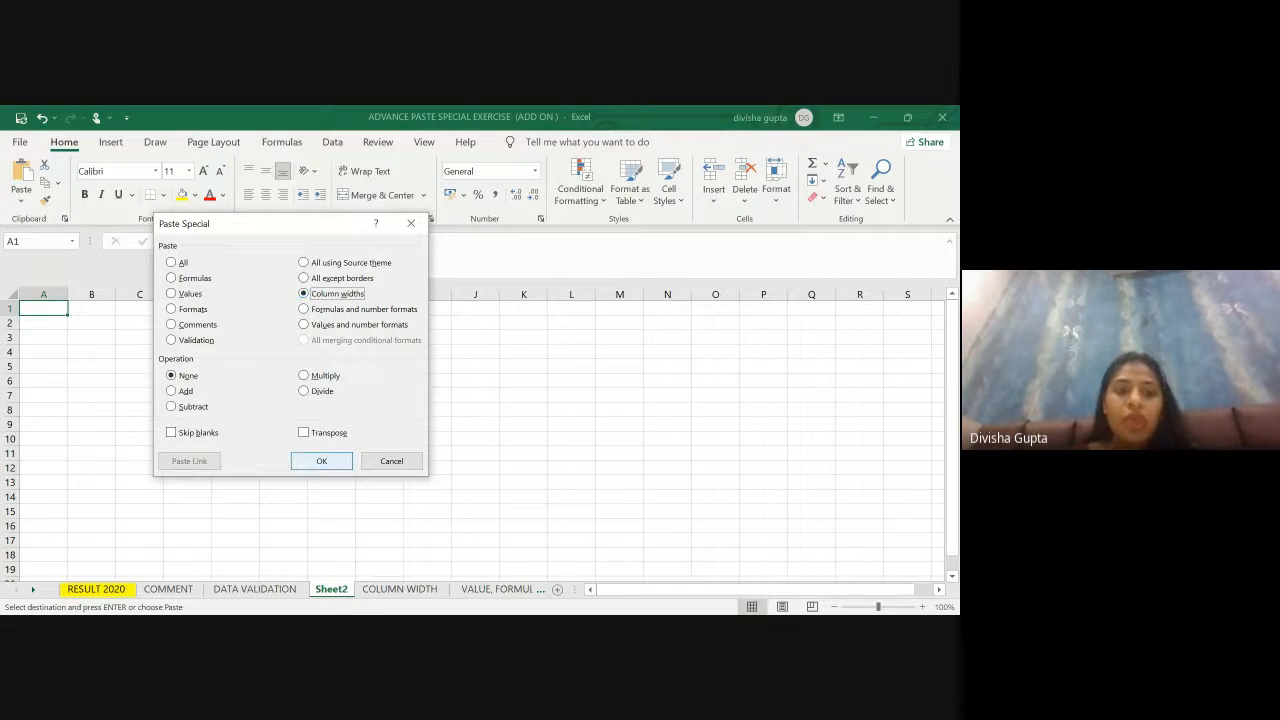
key("Return")
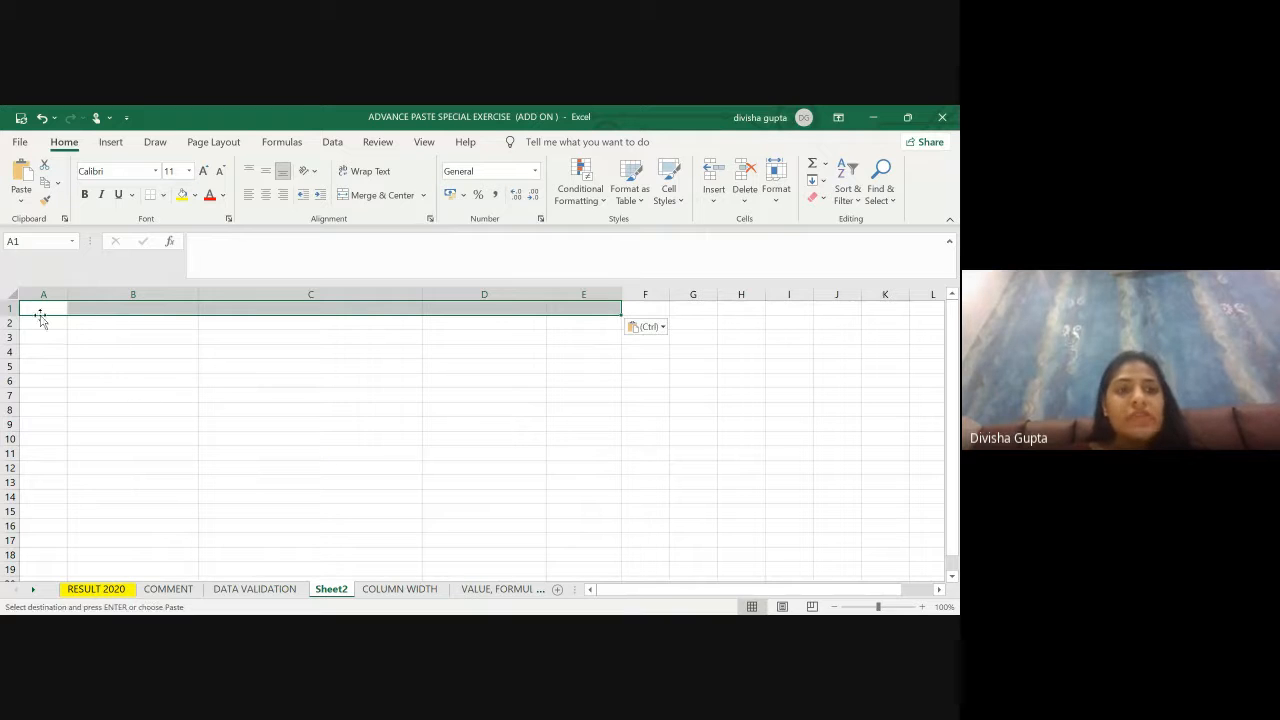
left_click(131, 307)
left_click(263, 308)
left_click(500, 324)
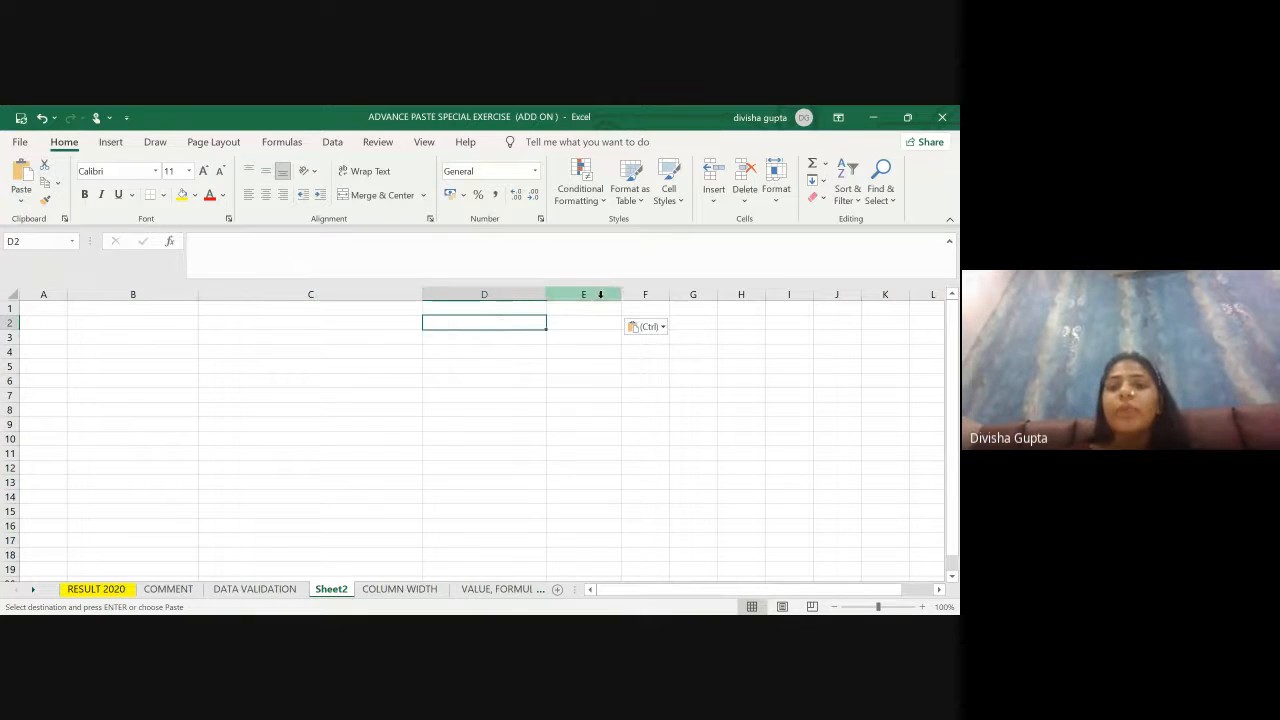
left_click(600, 296)
left_click(245, 312)
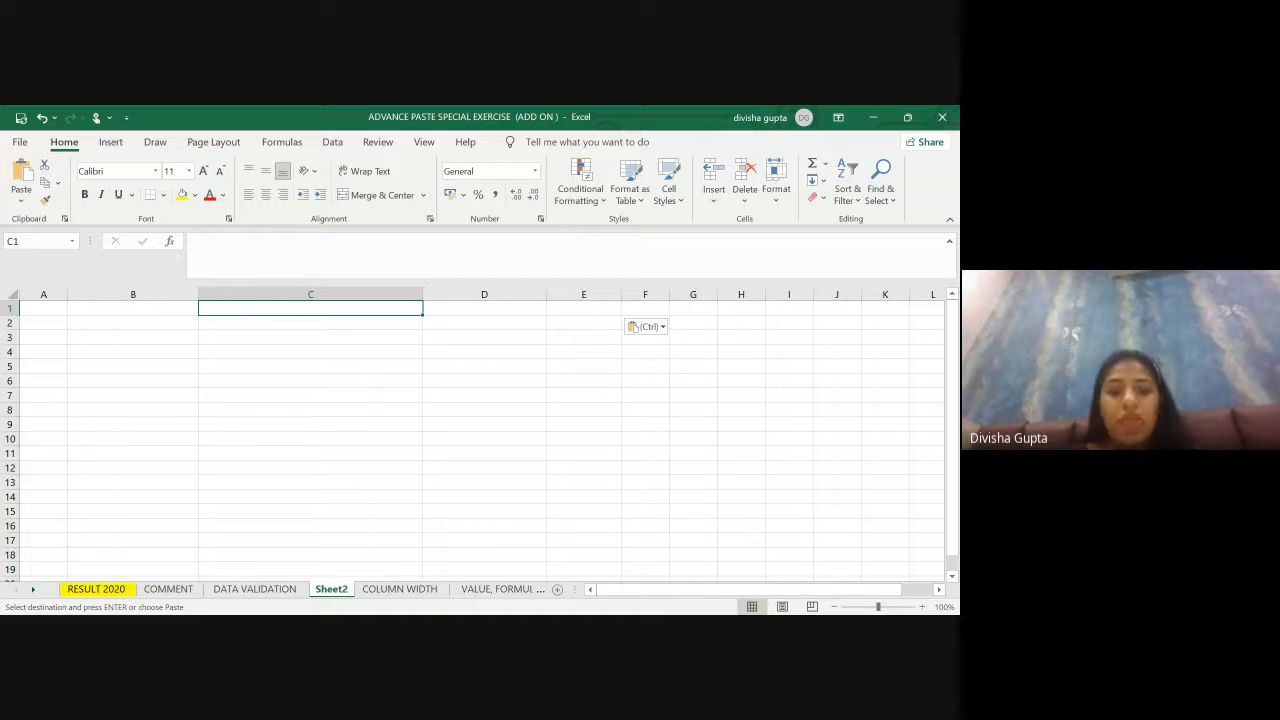
Step: Return to the COLUMN WIDTH sheet and review the columns under the NAME, ADDRESS, CONTACT NO. and TIME headers
key("alt+Tab")
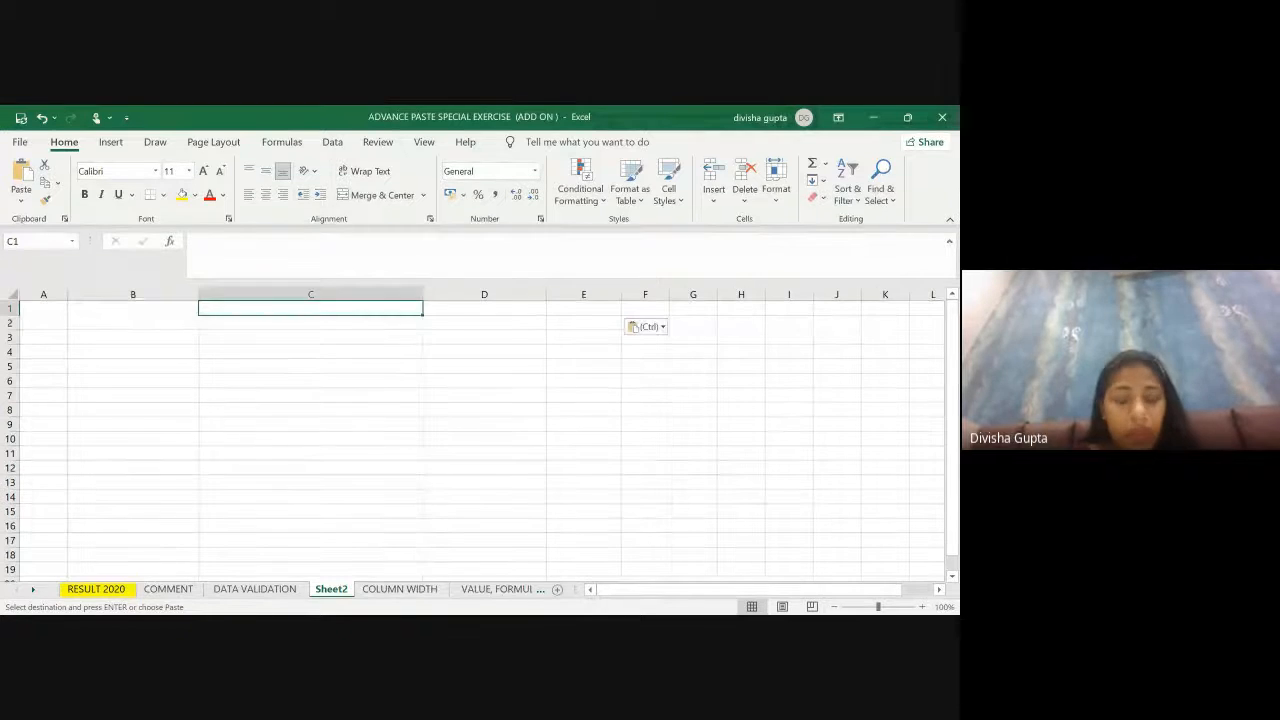
left_click(405, 592)
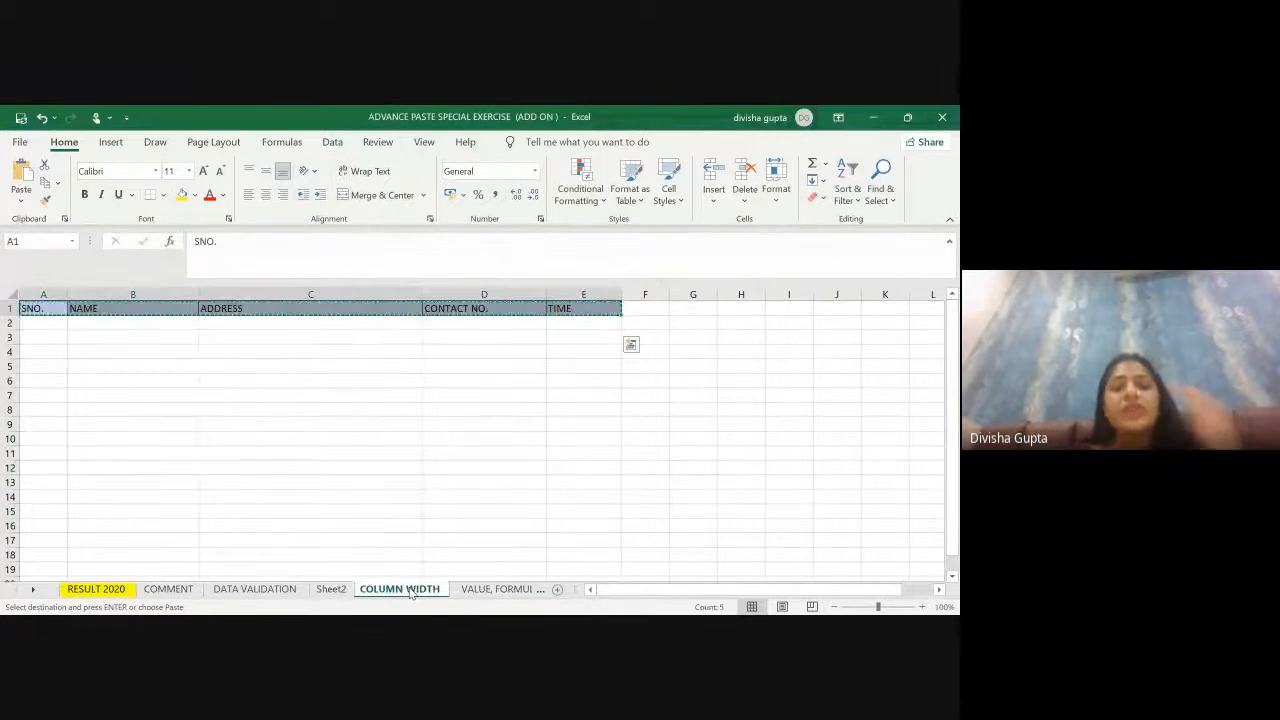
left_click(334, 494)
key("alt+Tab")
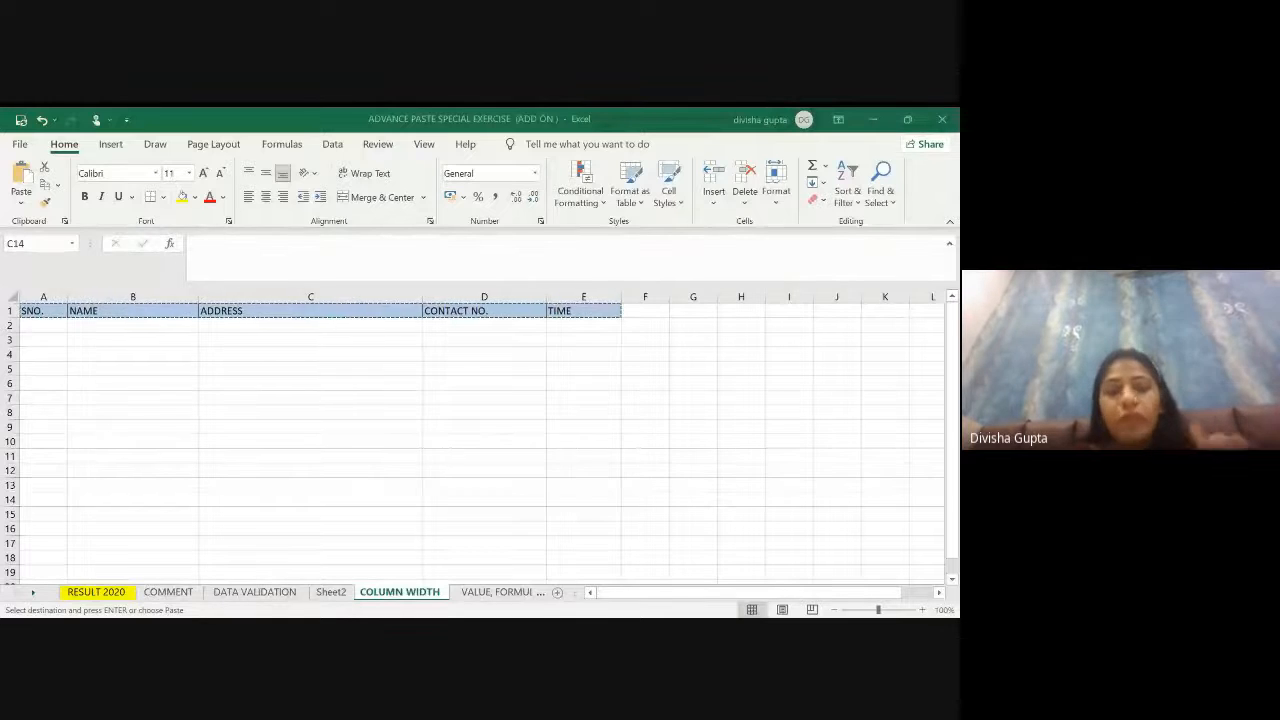
key("alt+Tab")
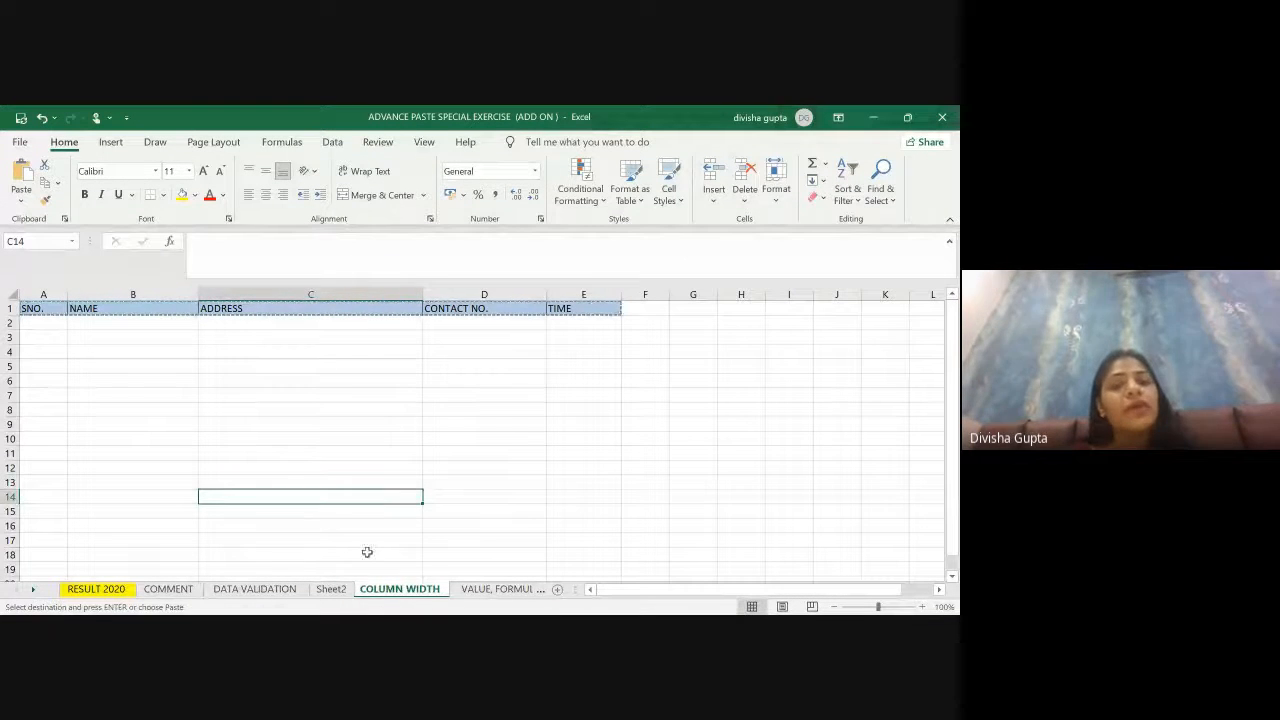
left_click(530, 524)
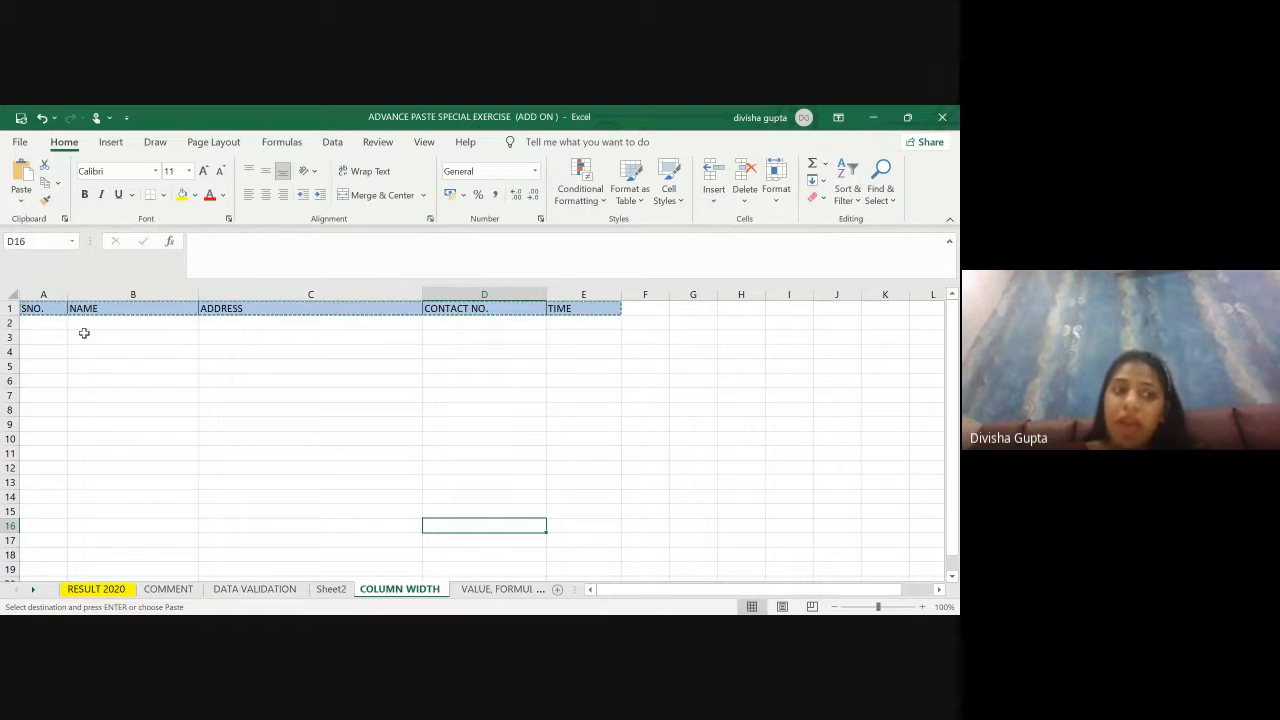
left_click(143, 324)
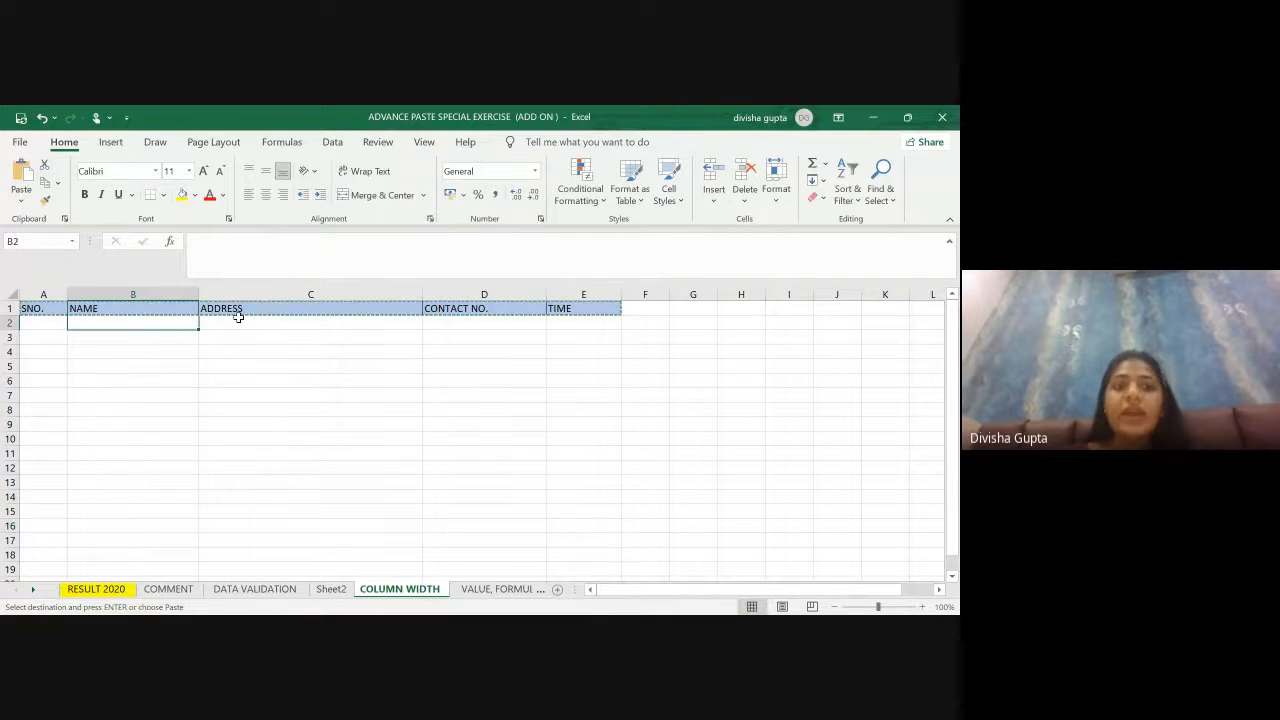
left_click(285, 317)
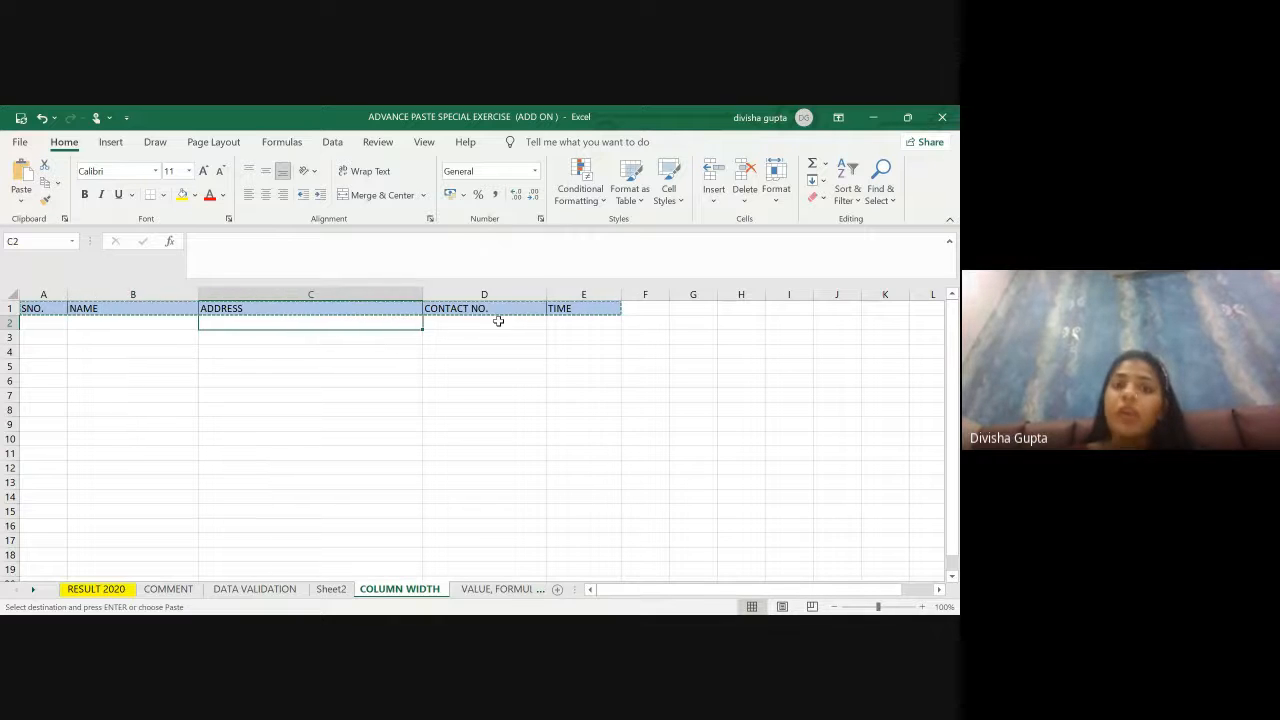
left_click(583, 326)
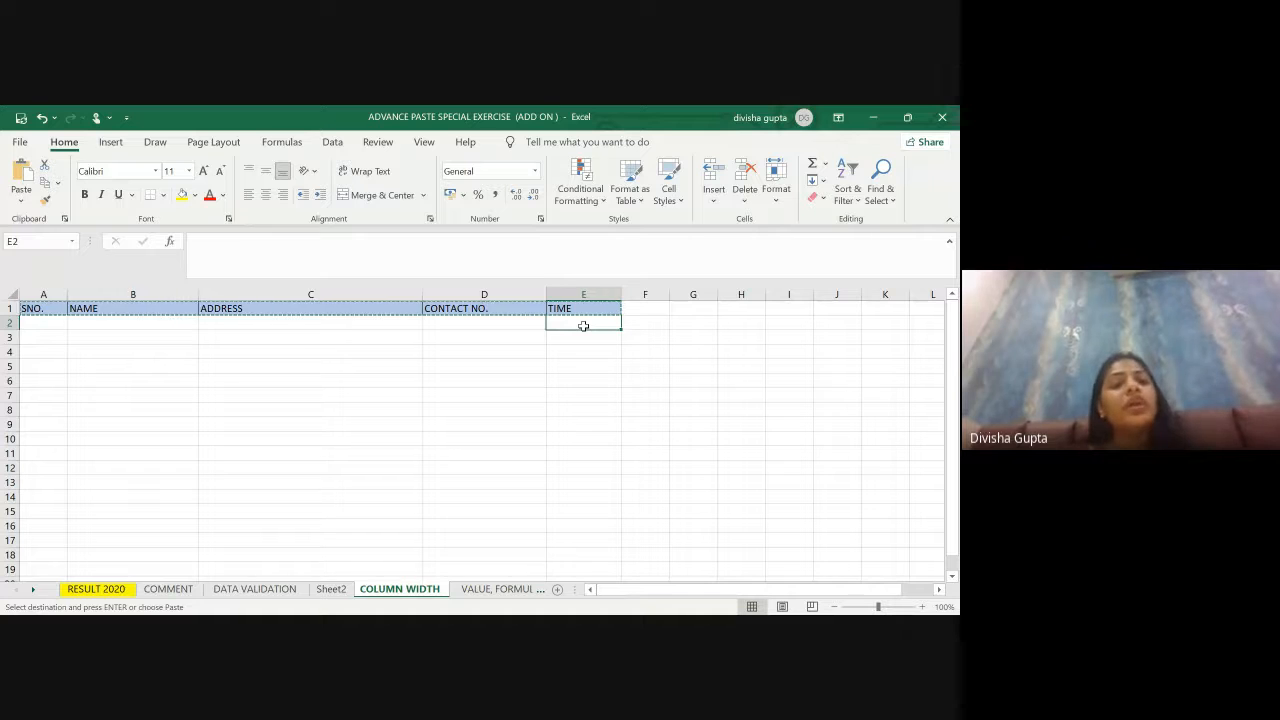
Step: Delete Sheet2 from the workbook and confirm its permanent removal
right_click(331, 589)
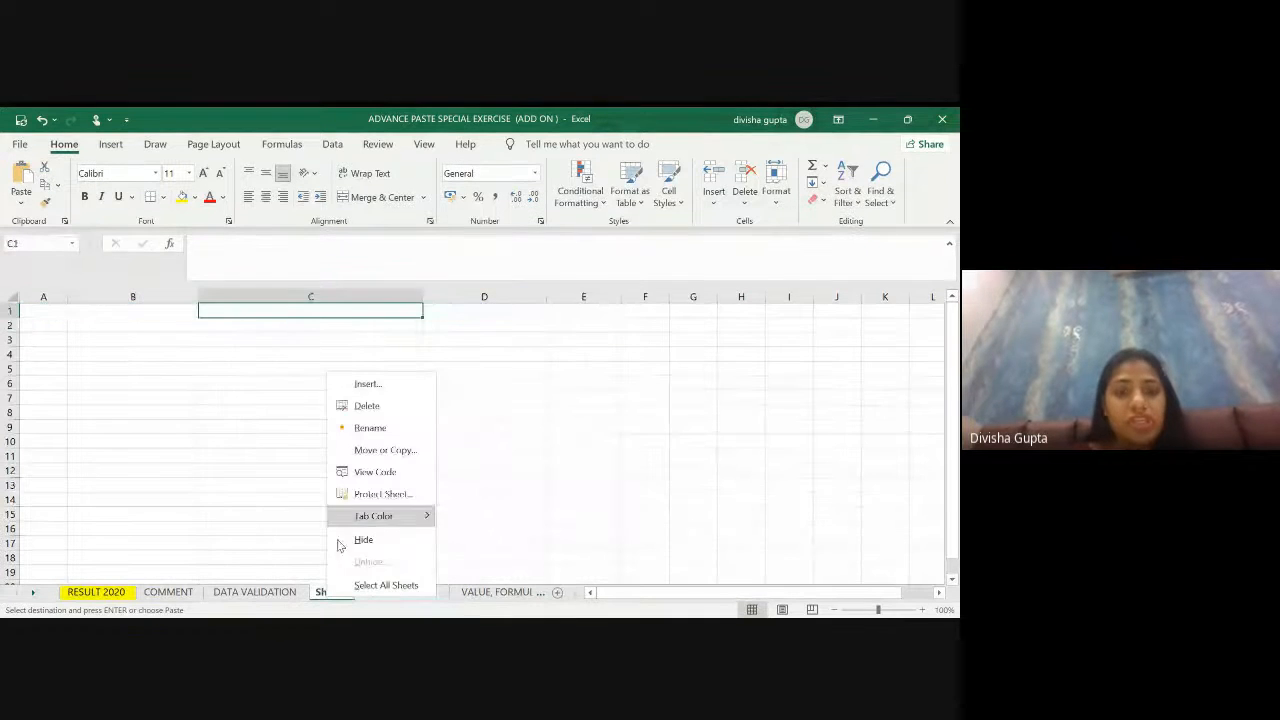
left_click(366, 405)
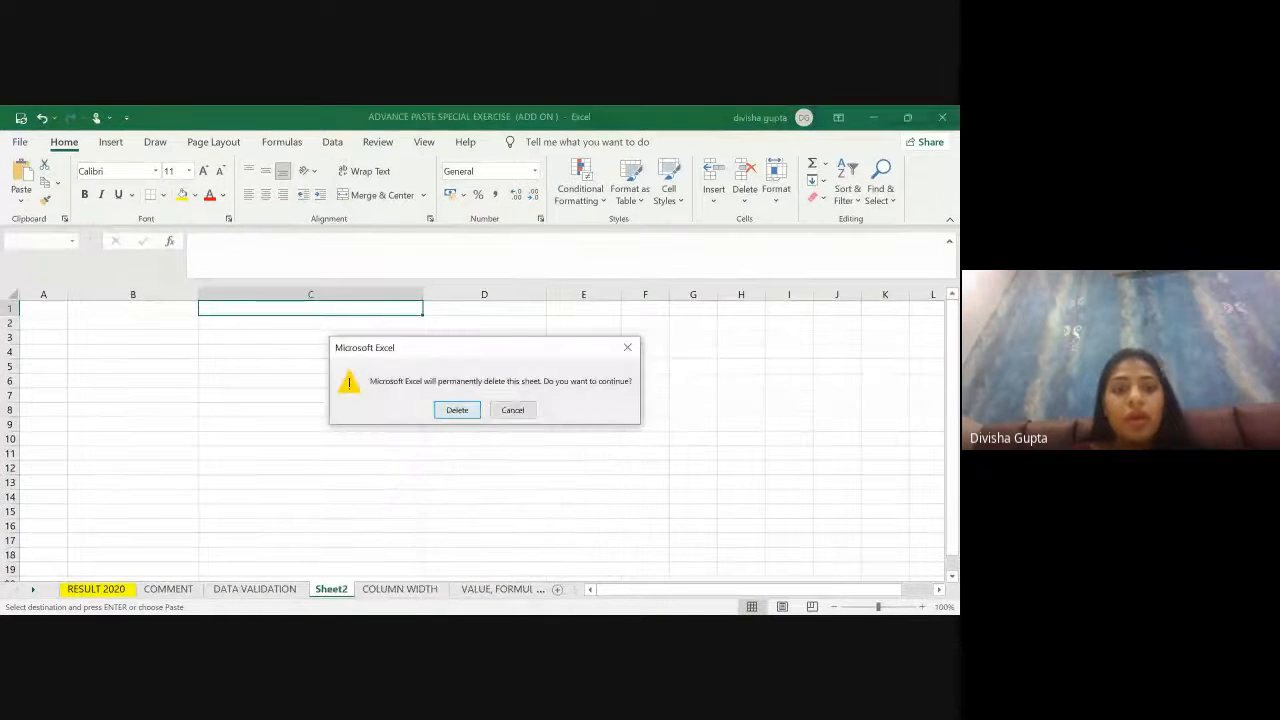
left_click(441, 407)
left_click(165, 410)
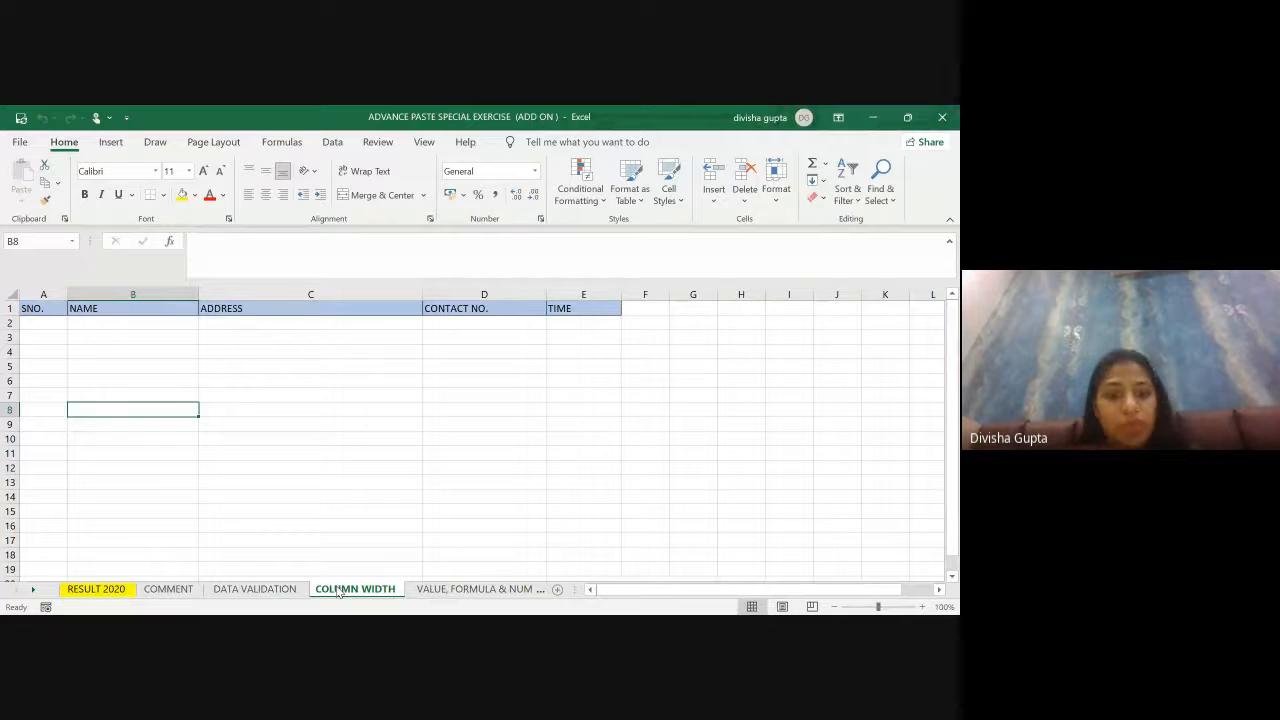
Step: Insert a new blank worksheet before the COLUMN WIDTH sheet
right_click(367, 591)
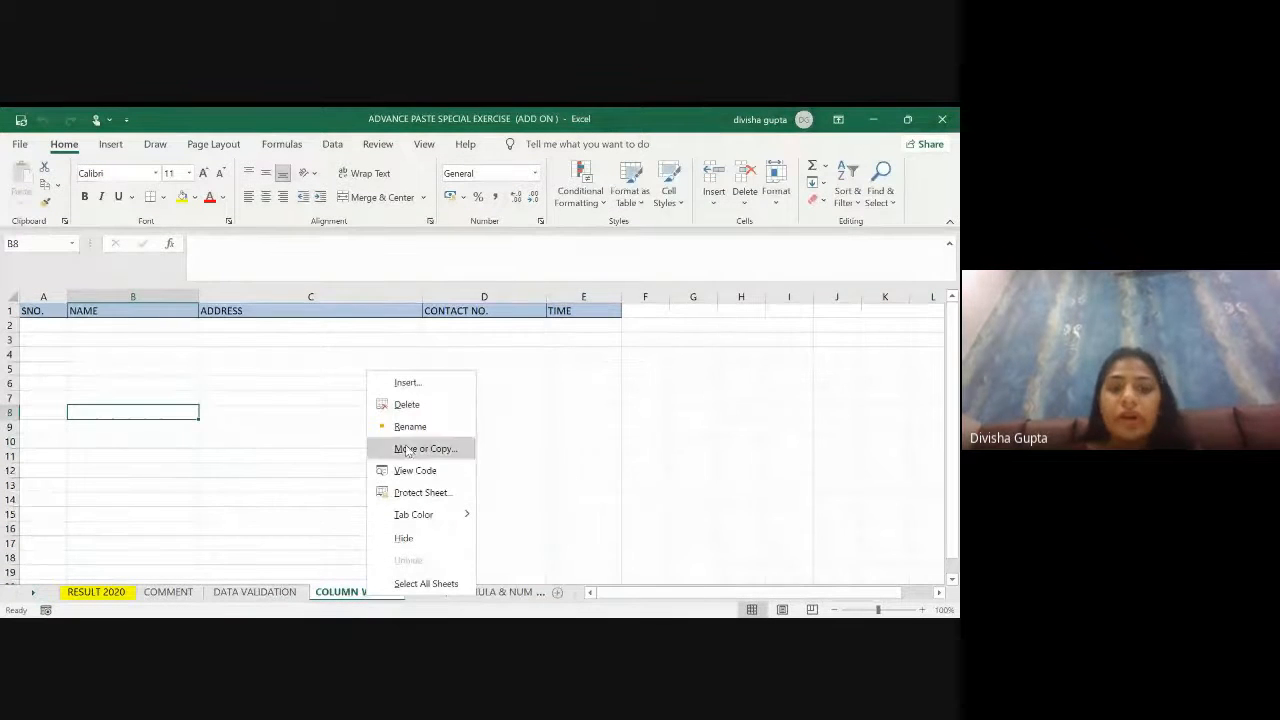
left_click(408, 382)
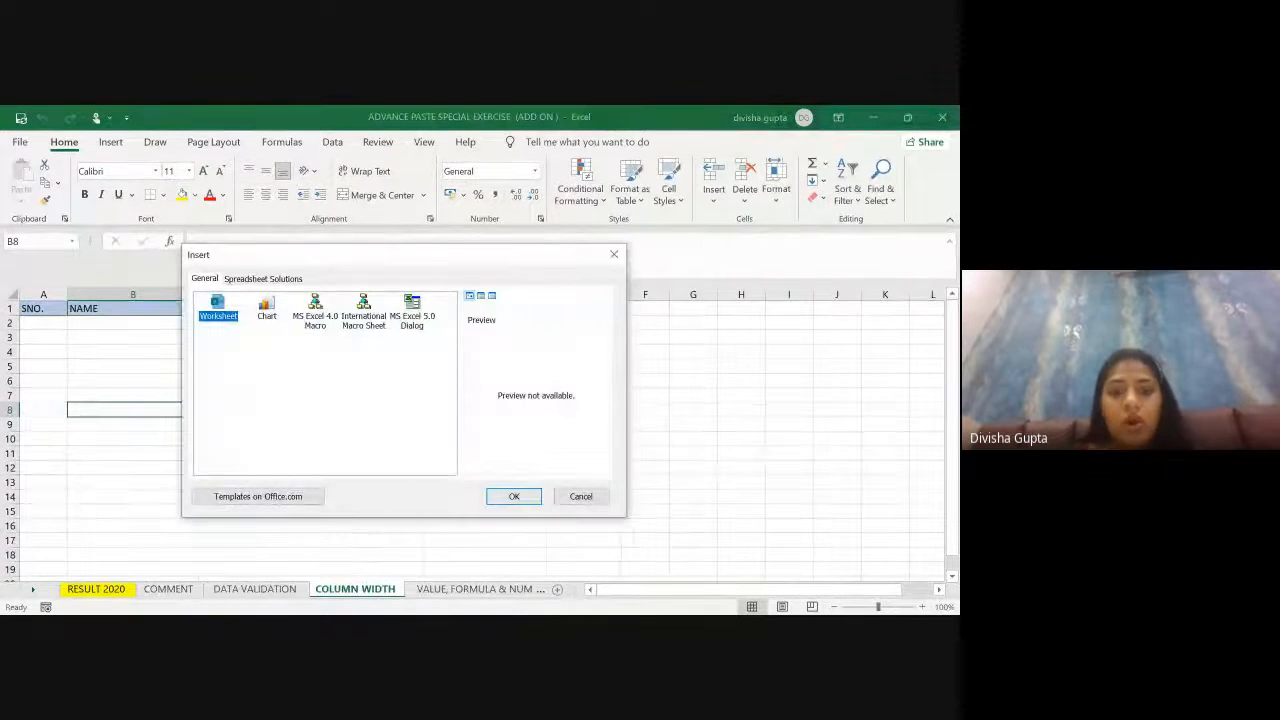
left_click(513, 496)
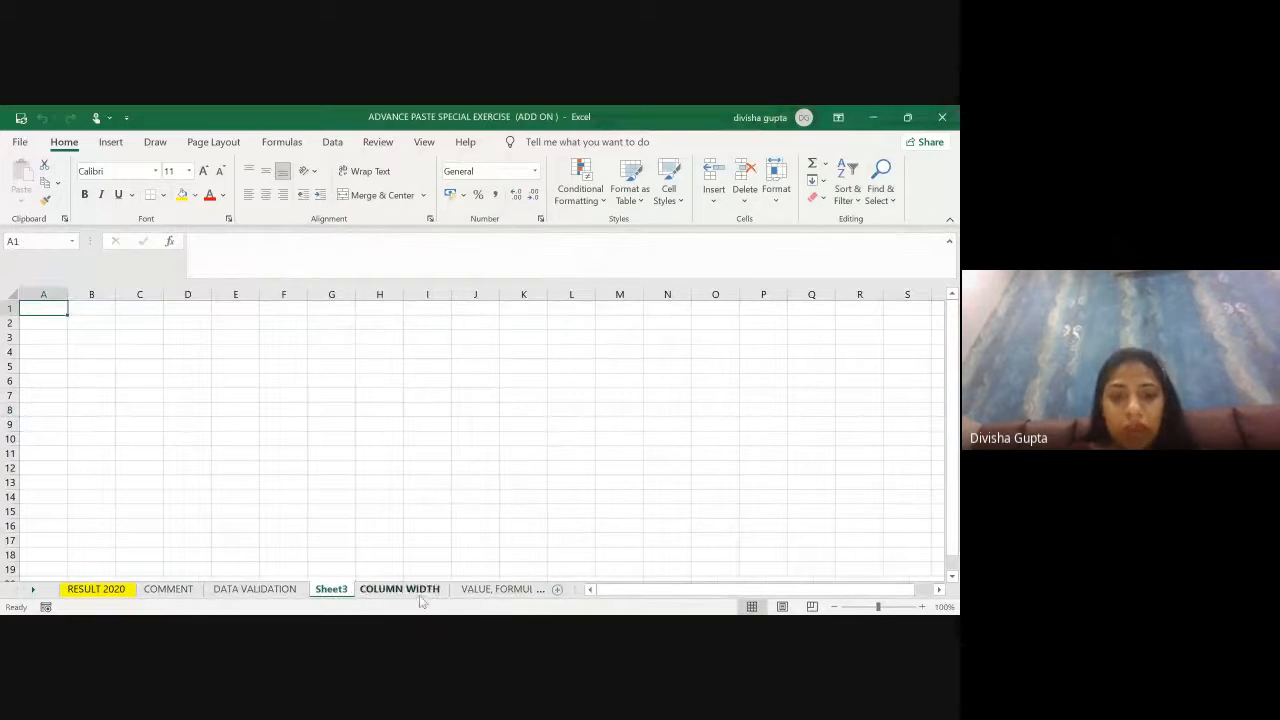
Step: Copy headers A1:E1 on the COLUMN WIDTH sheet and paste only their column widths at A1 of Sheet3 with Paste Special
left_click(405, 589)
left_click(37, 310)
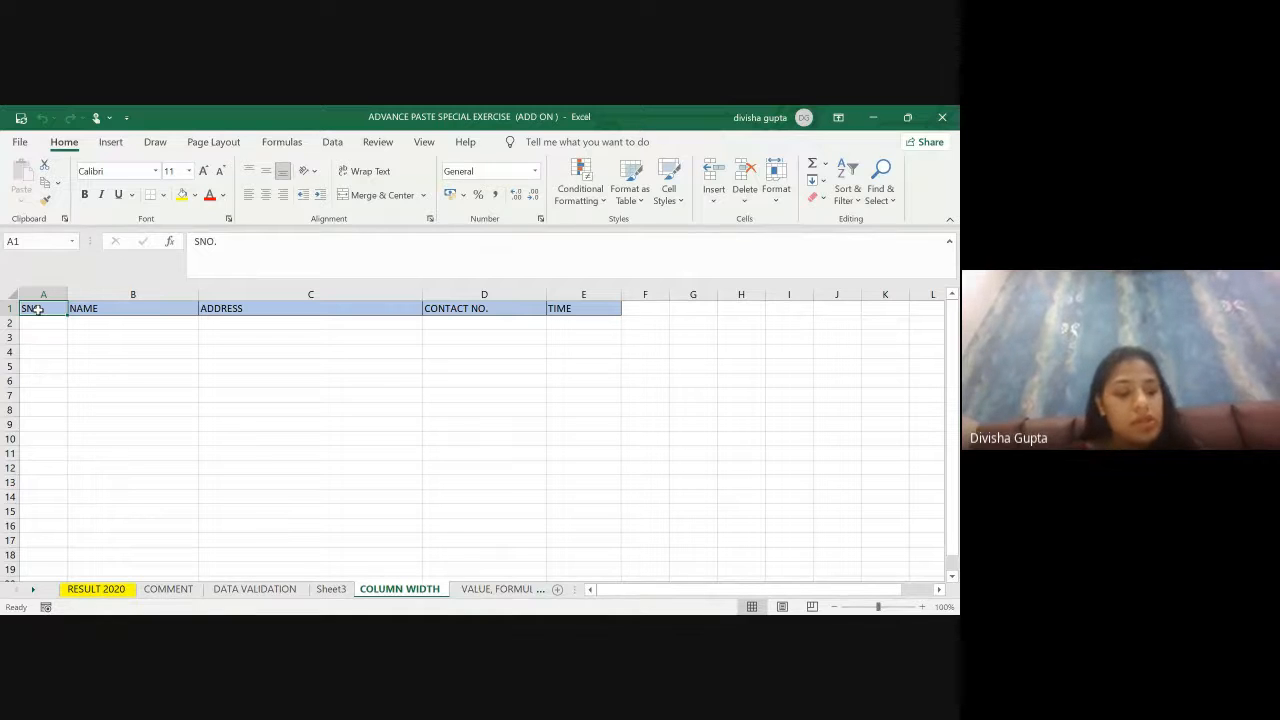
key("ctrl+v")
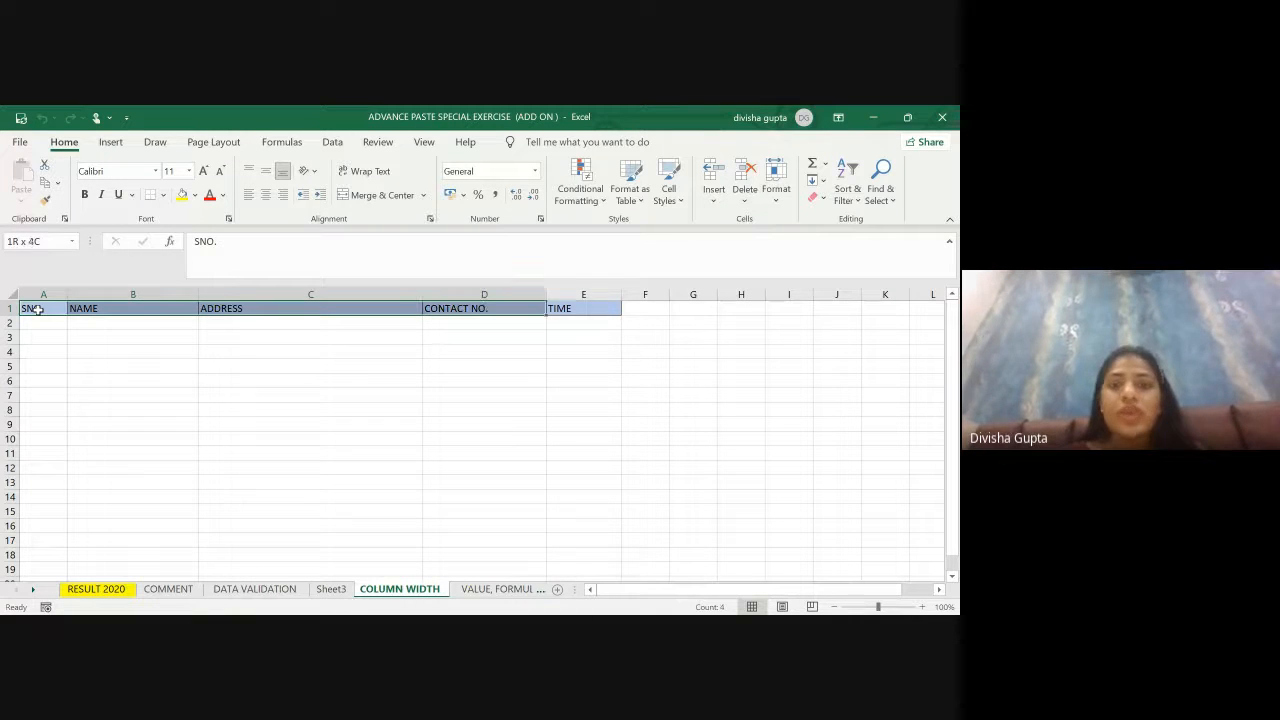
key("ctrl+c")
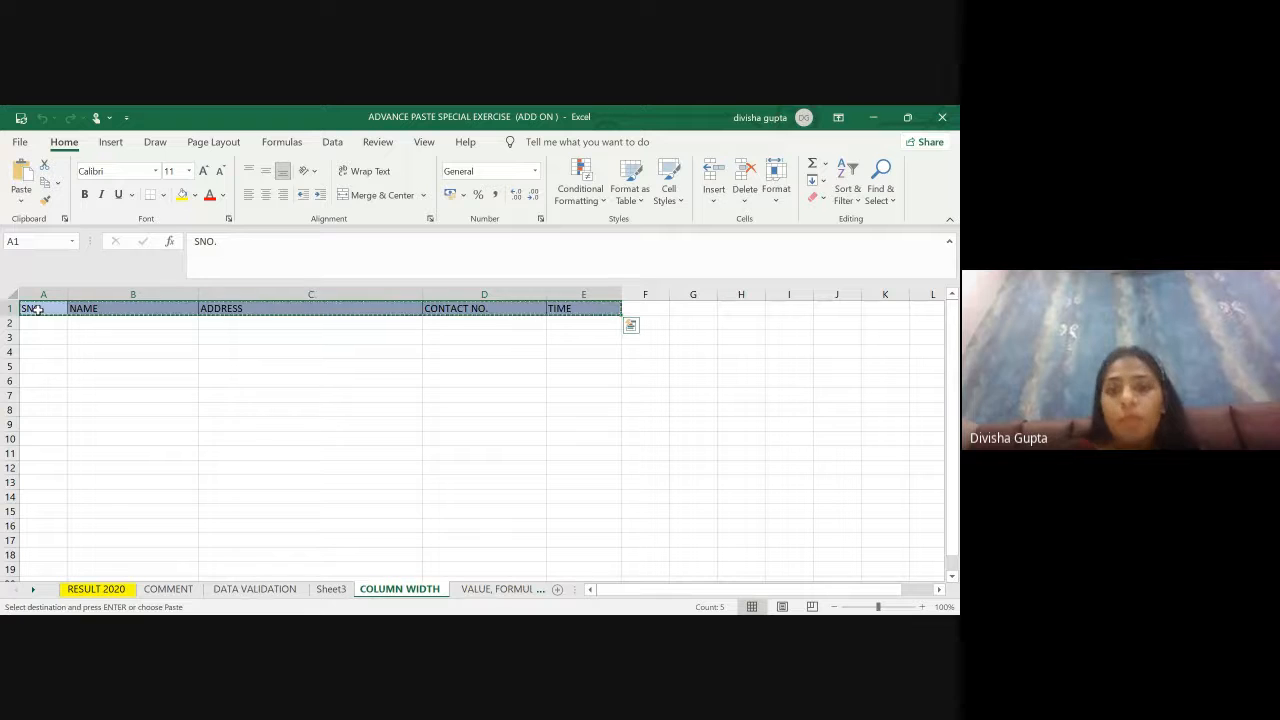
left_click(332, 592)
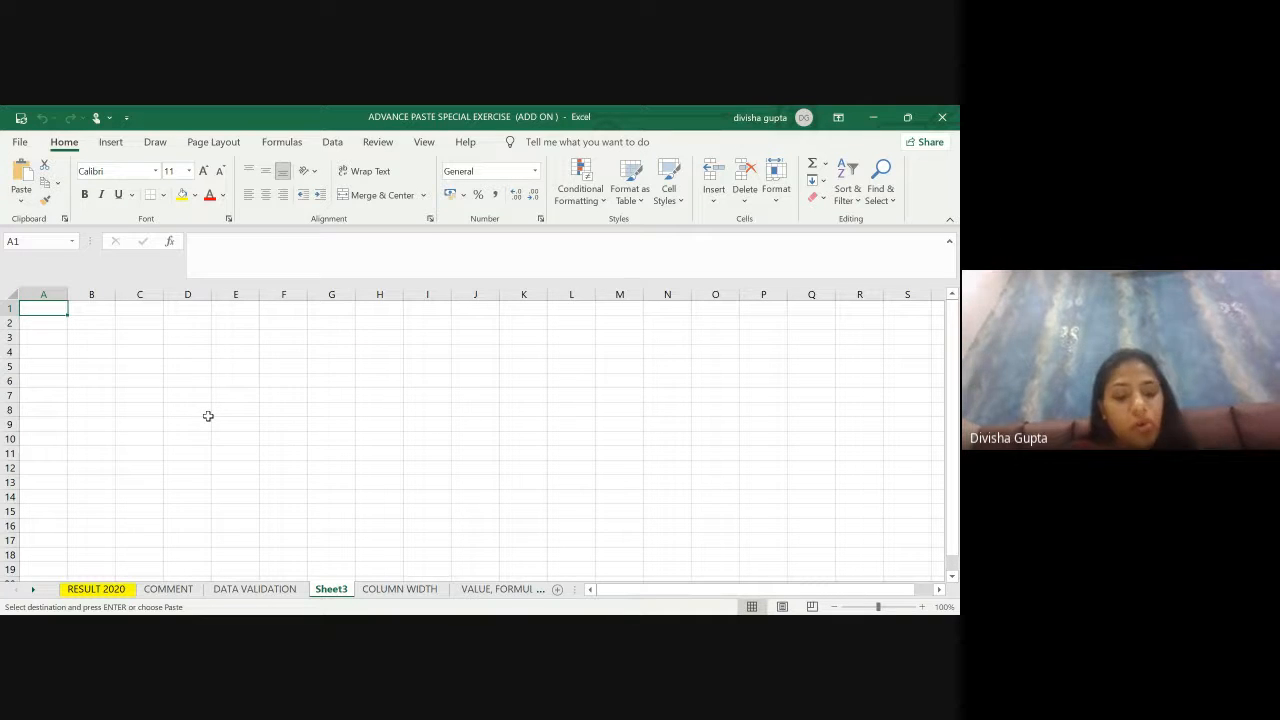
key("ctrl+alt+v")
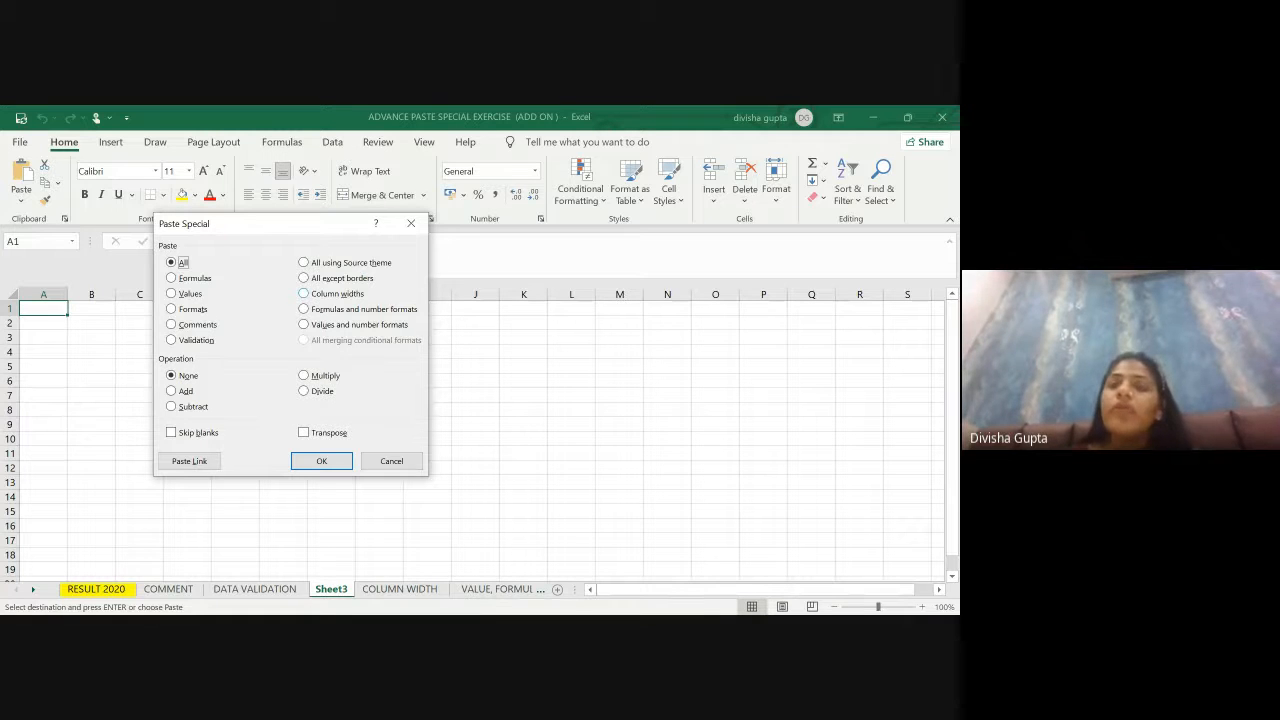
left_click(304, 293)
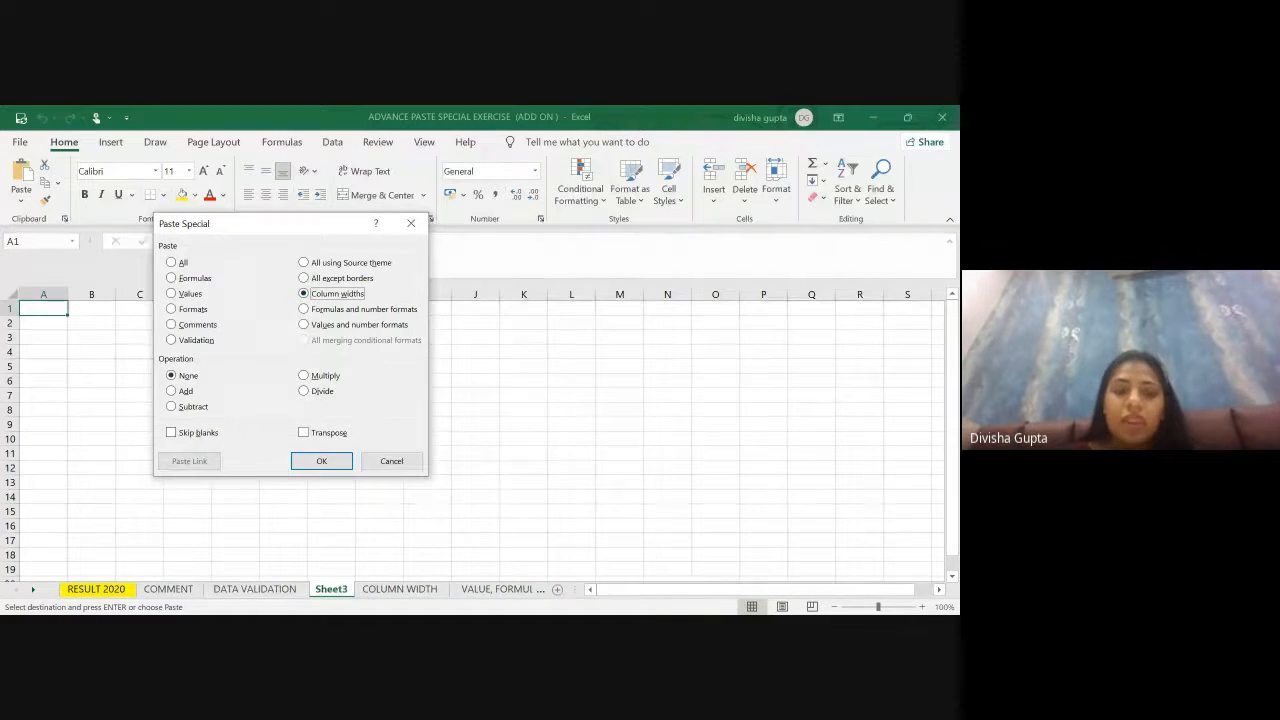
left_click(322, 460)
Step: Check the column widths pasted into Sheet3 against those on the COLUMN WIDTH sheet
left_click(208, 420)
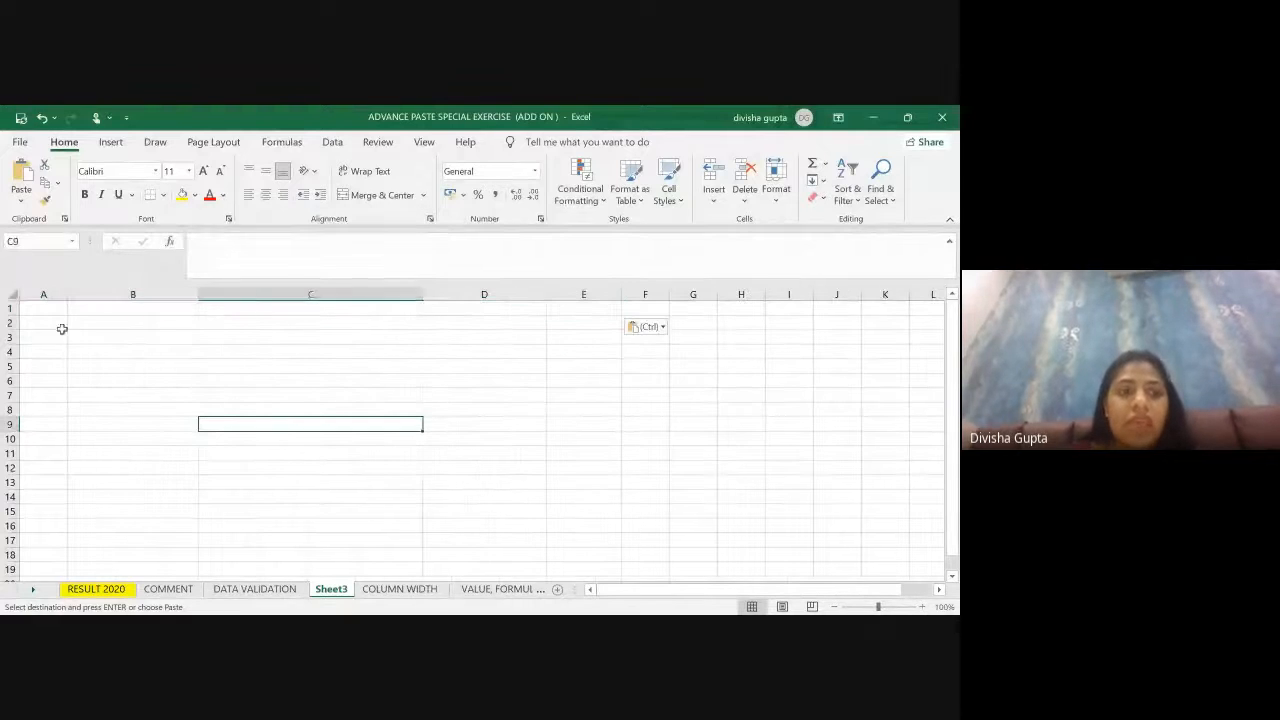
left_click(47, 311)
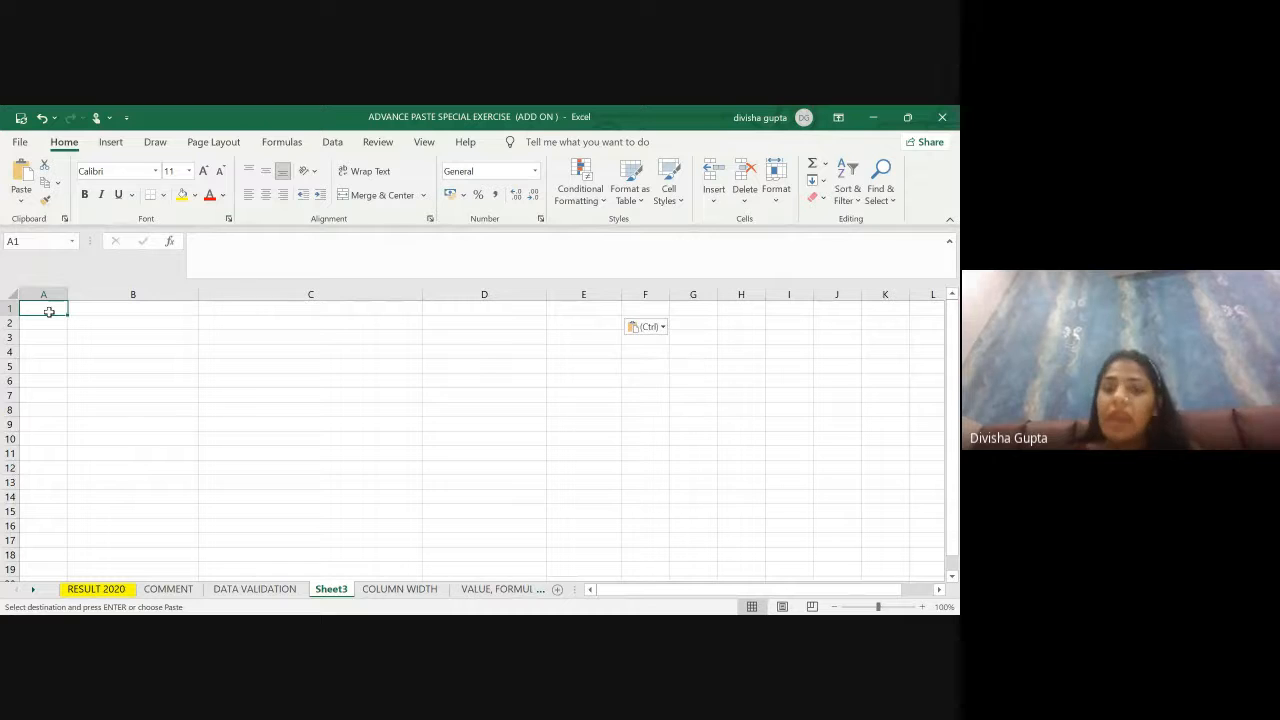
left_click(400, 589)
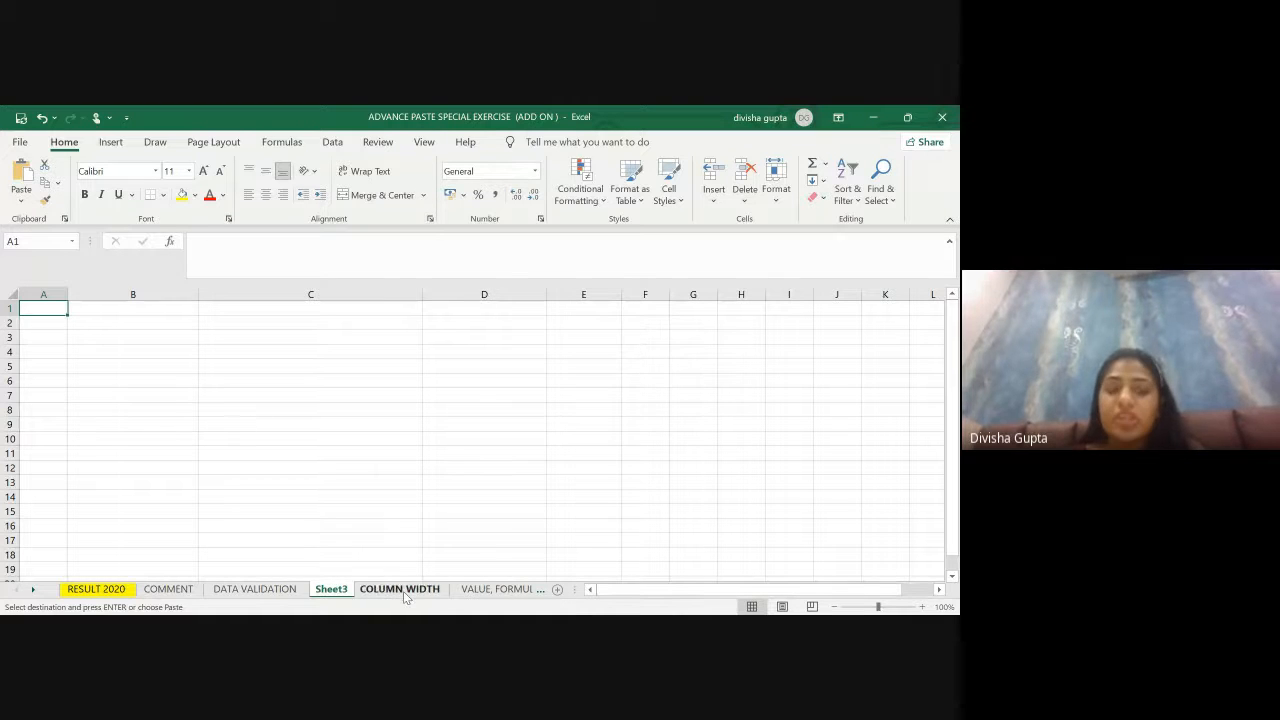
left_click(331, 589)
left_click(150, 409)
left_click(157, 437)
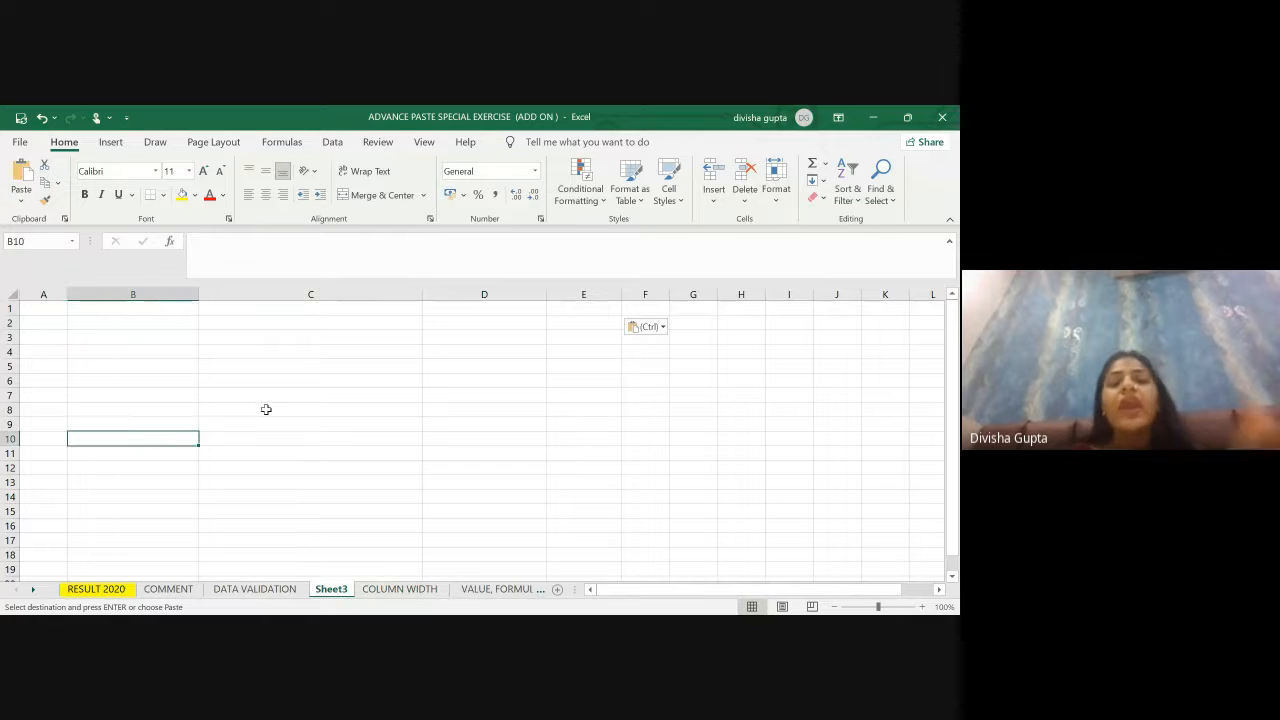
left_click(266, 409)
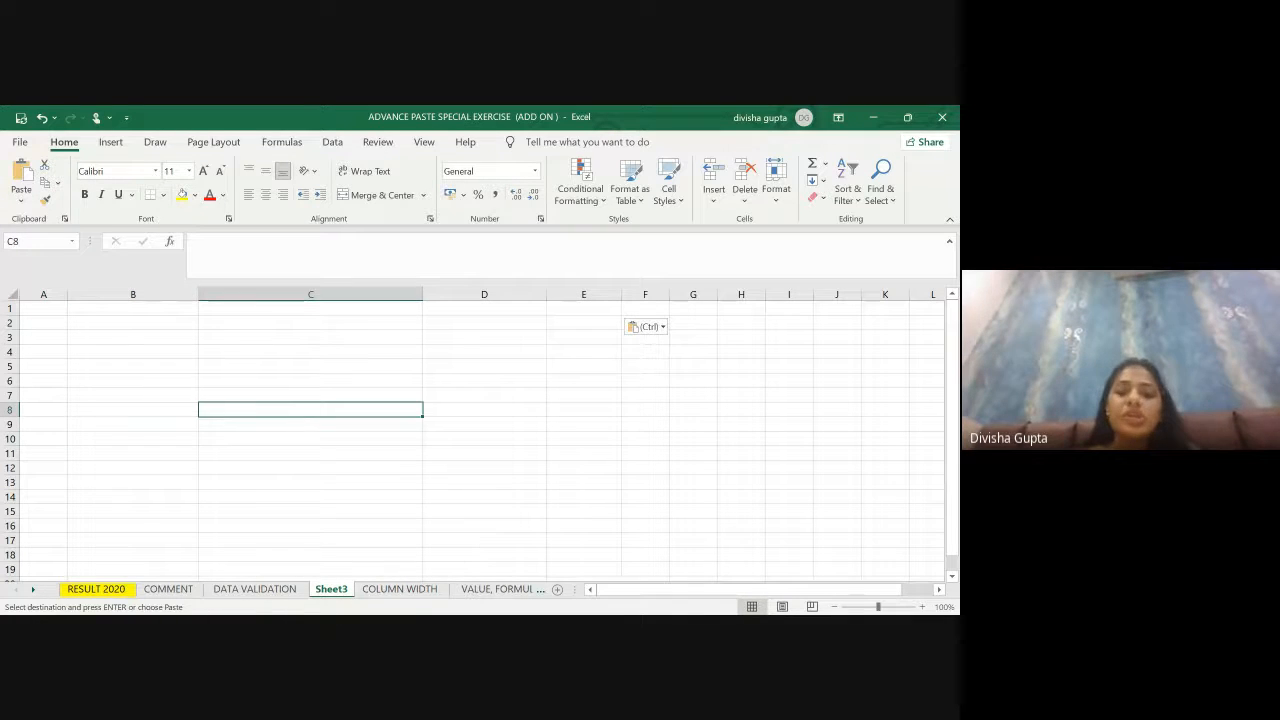
Step: Open the RESULT 2020 sheet
key("alt+Tab")
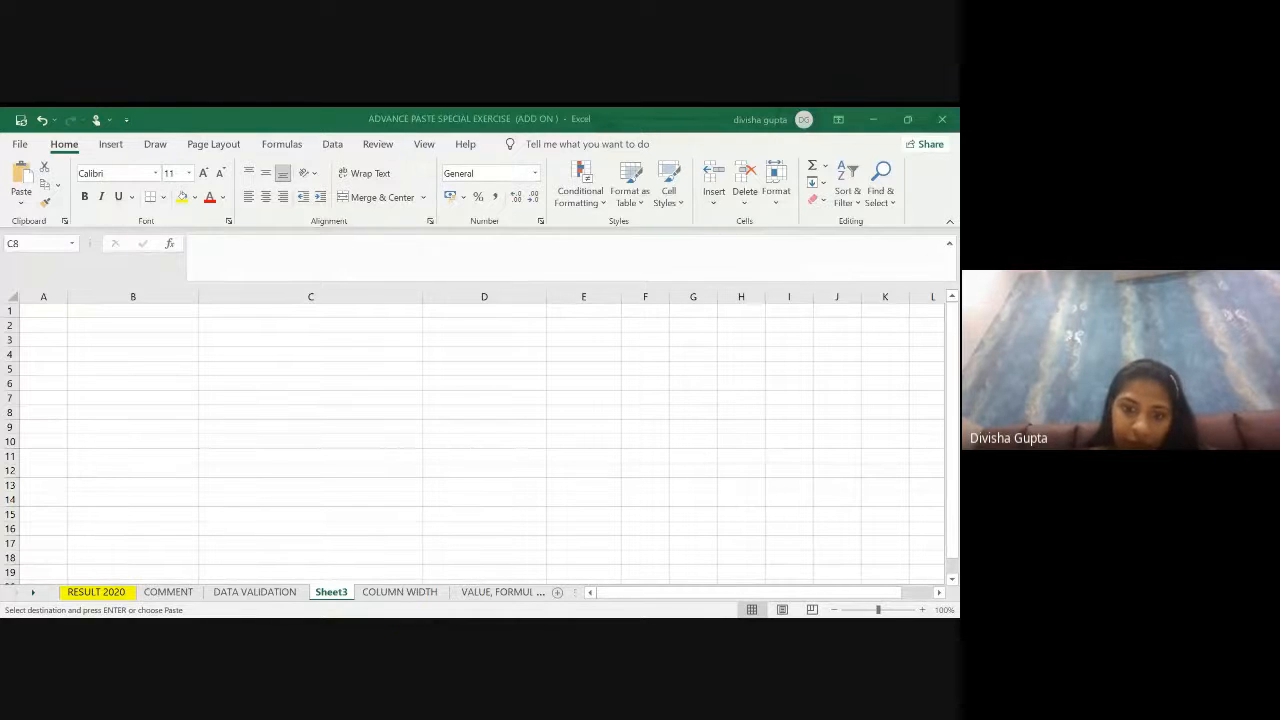
key("alt+Tab")
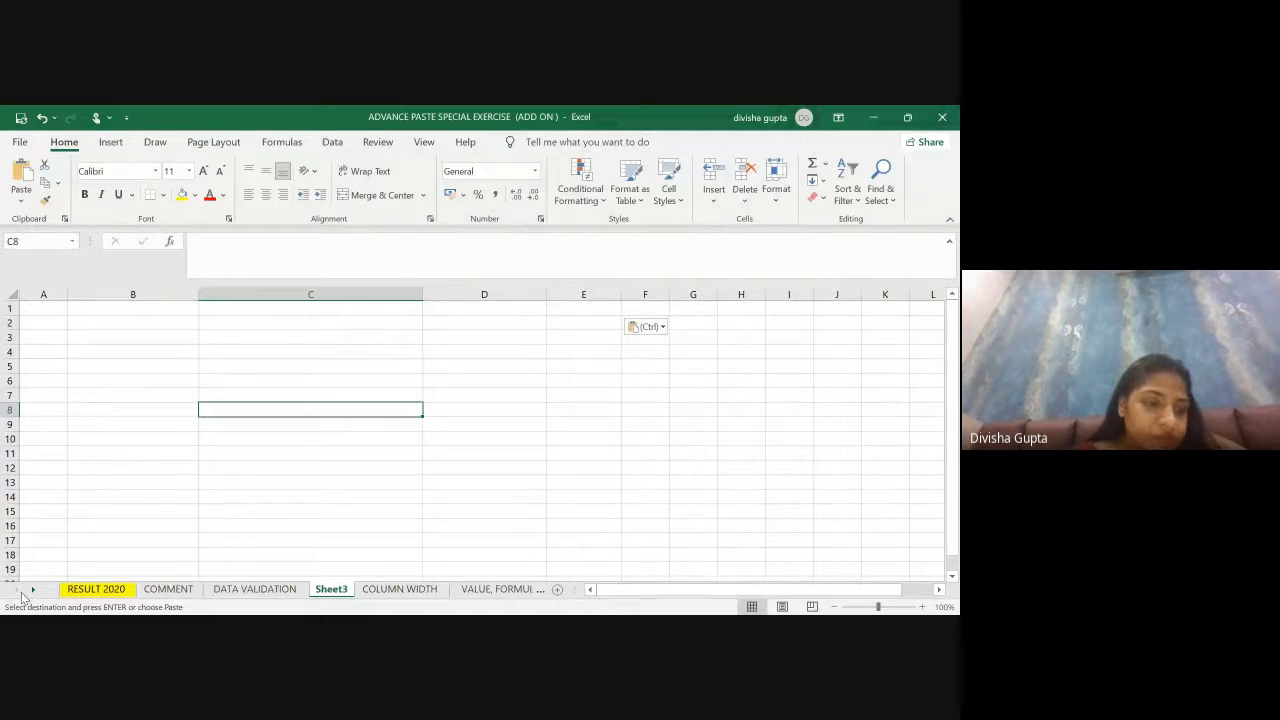
left_click(100, 590)
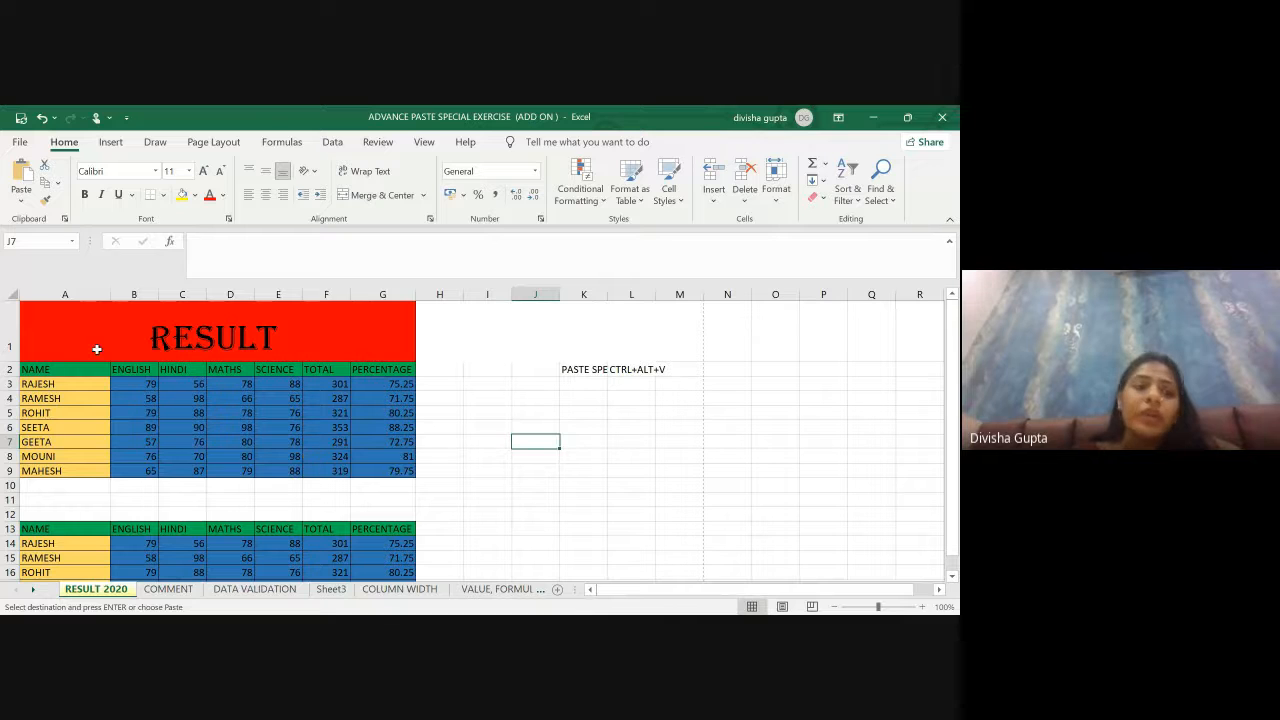
Step: Copy the result table A2:G9 and paste it at L7 with Paste Special, using All except borders
left_click_drag(68, 371, 413, 428)
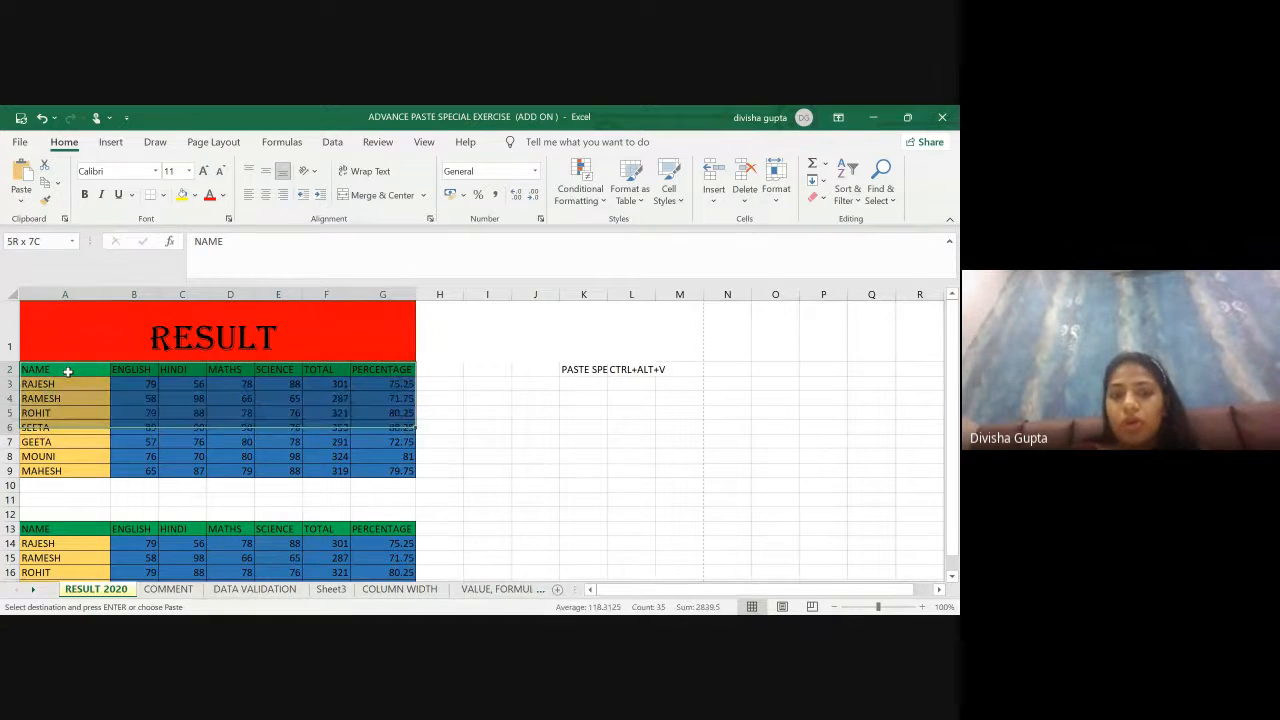
left_click_drag(68, 371, 400, 470)
key("ctrl+c")
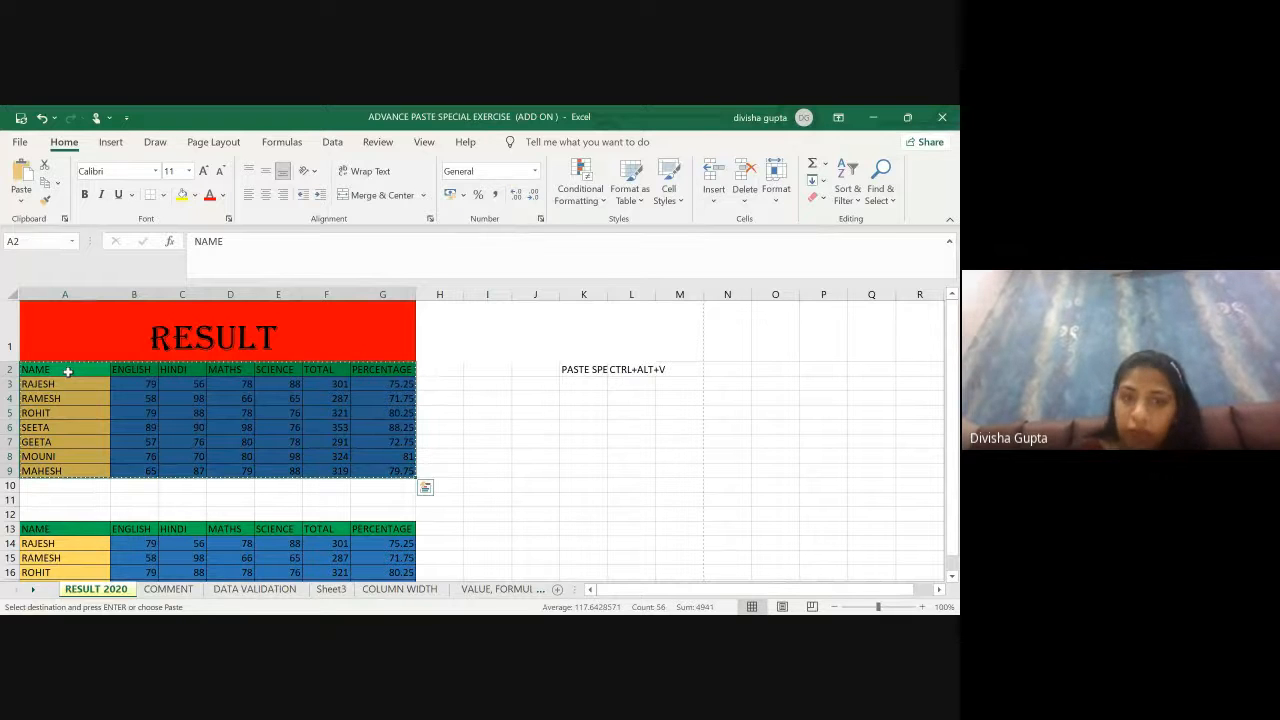
left_click(620, 440)
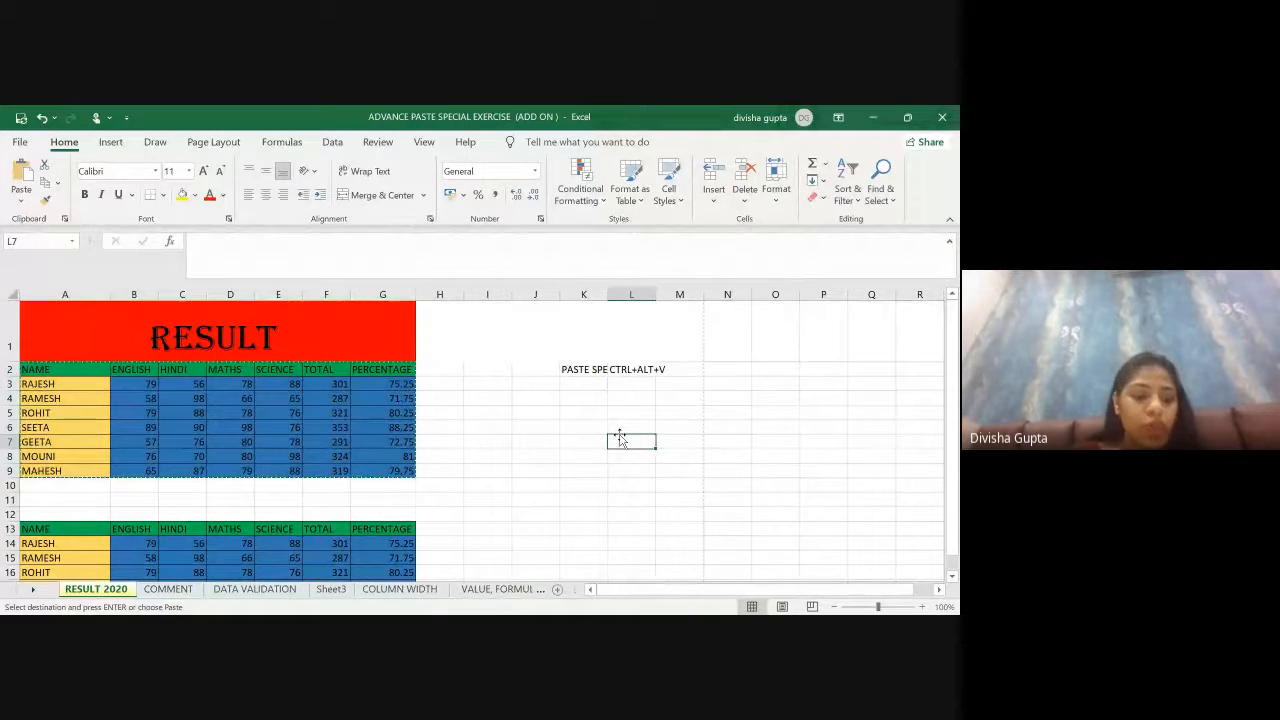
key("ctrl+alt+v")
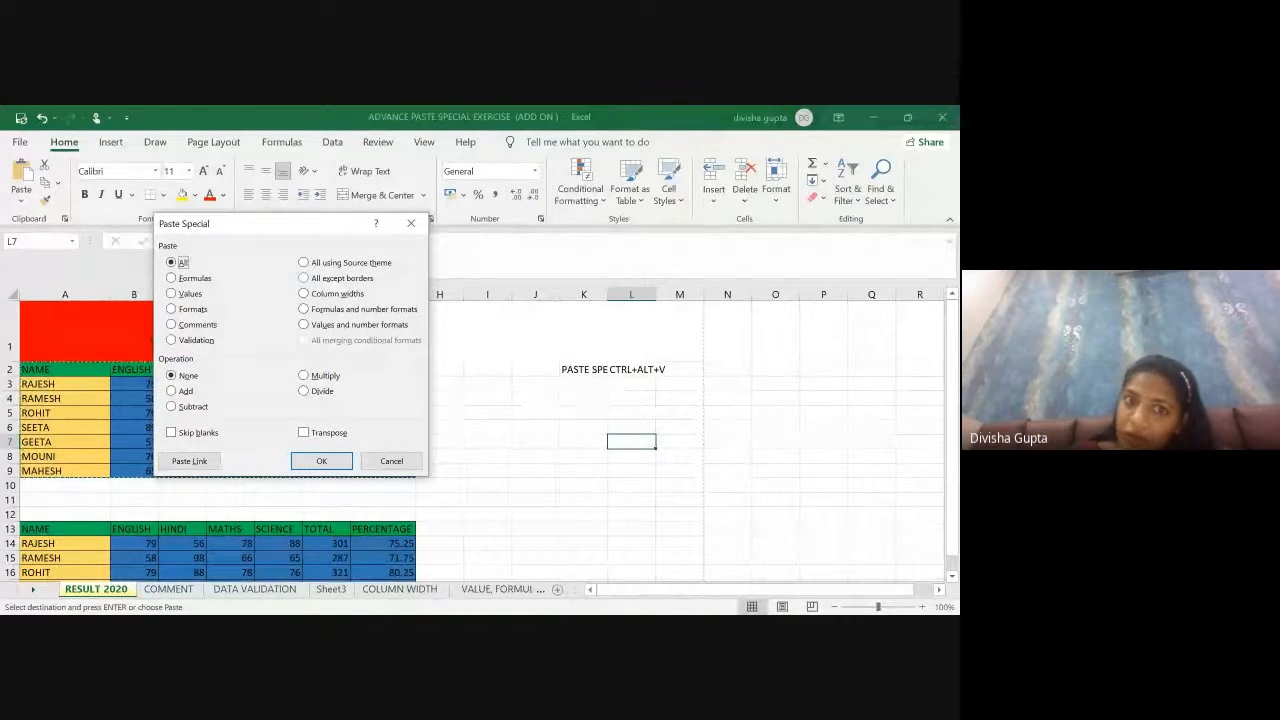
left_click(305, 278)
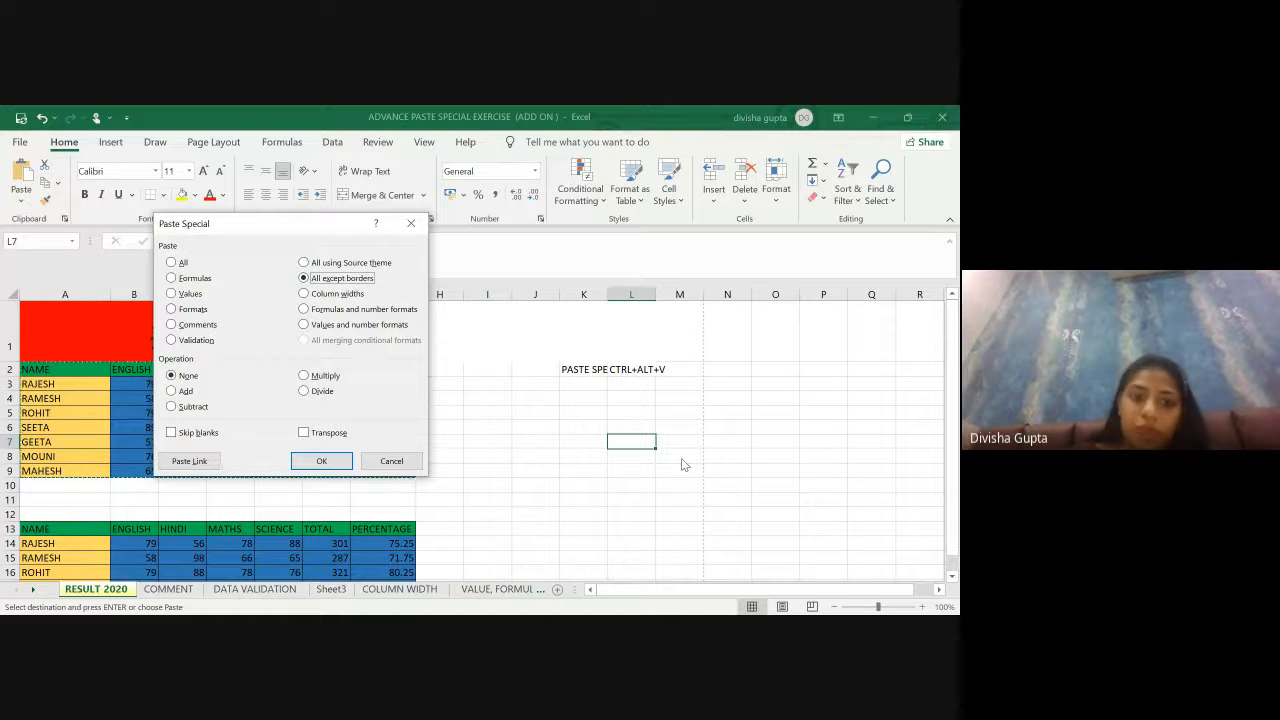
left_click(323, 460)
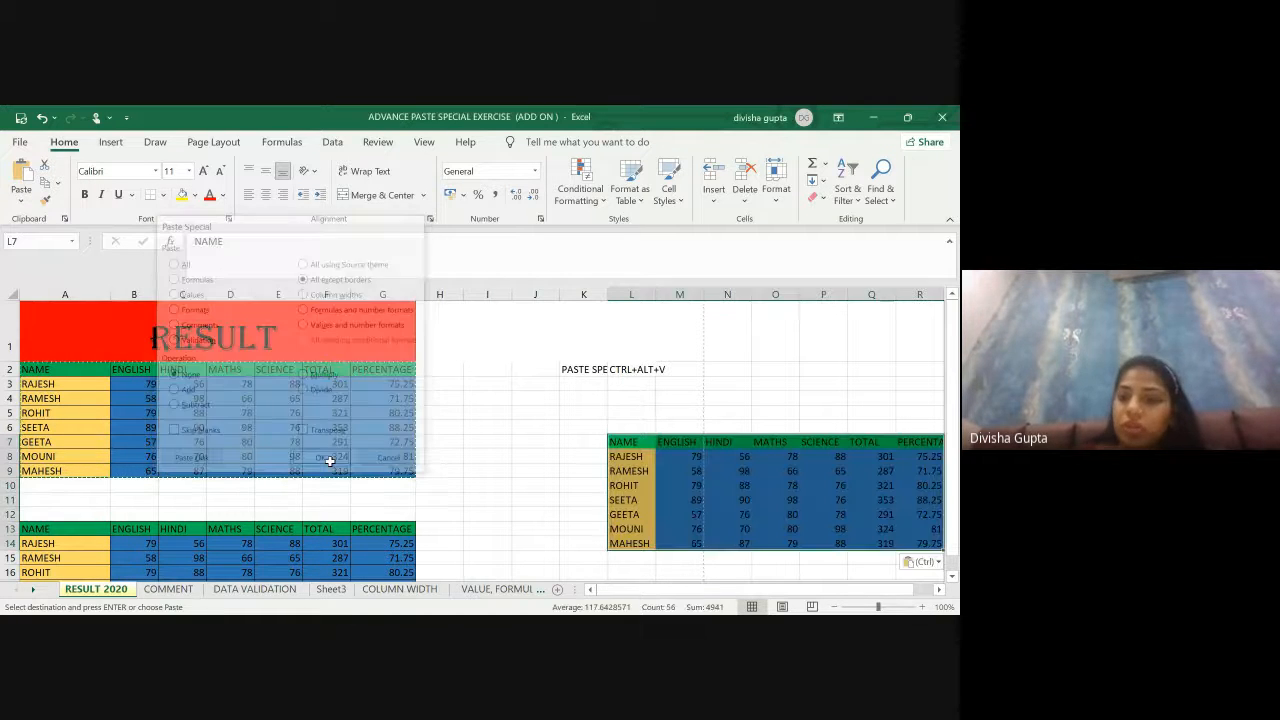
scroll(649, 480, "right", 2)
left_click(690, 368)
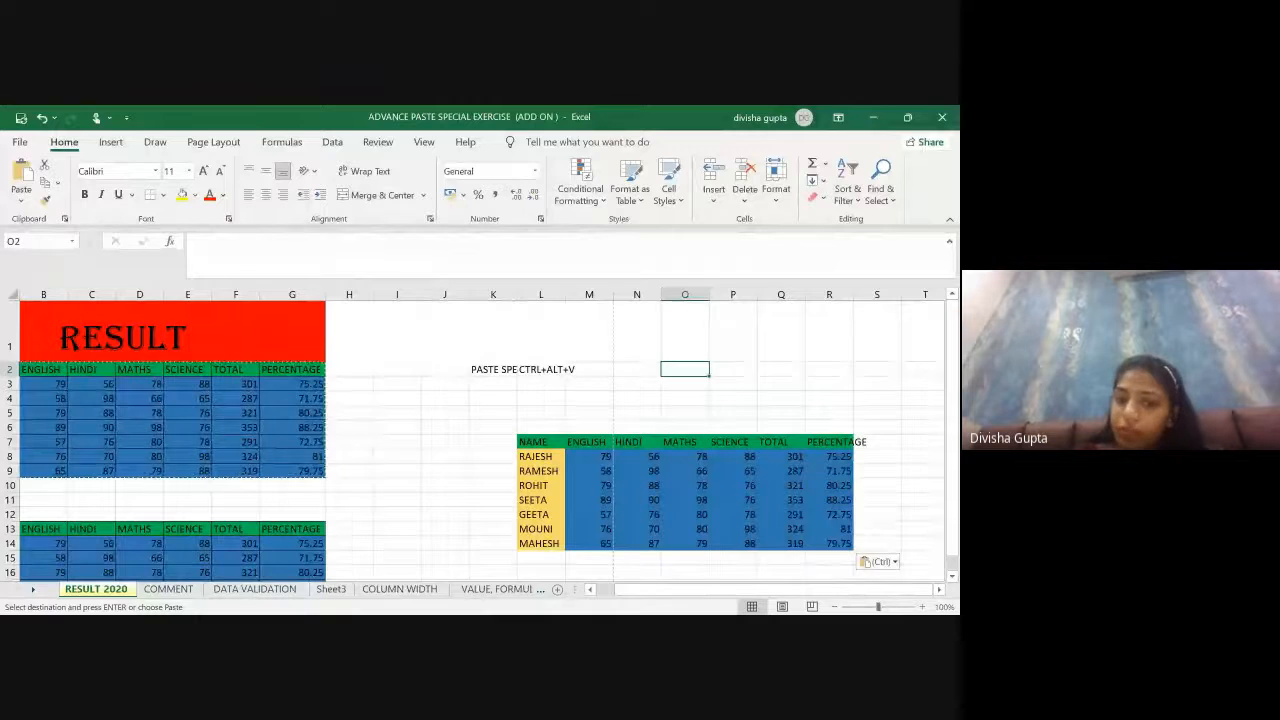
Step: Undo the borderless paste of the result table at L7
key("ctrl+n")
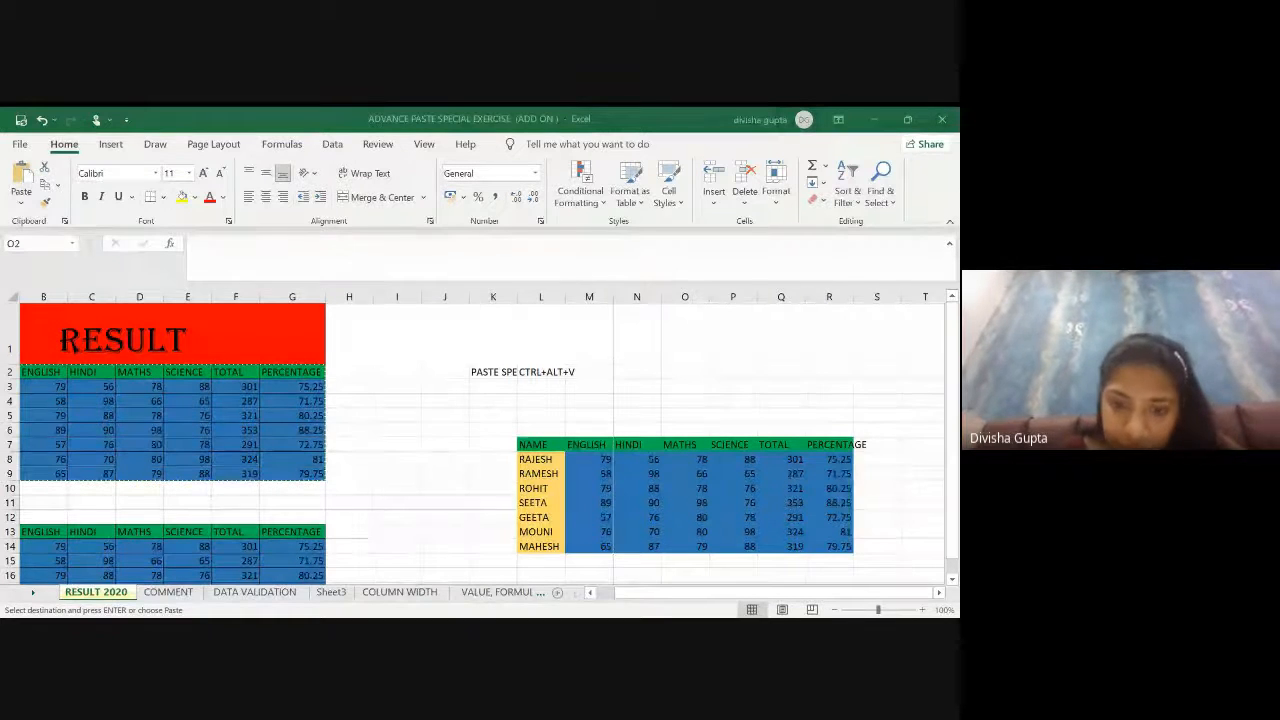
key("alt+Tab")
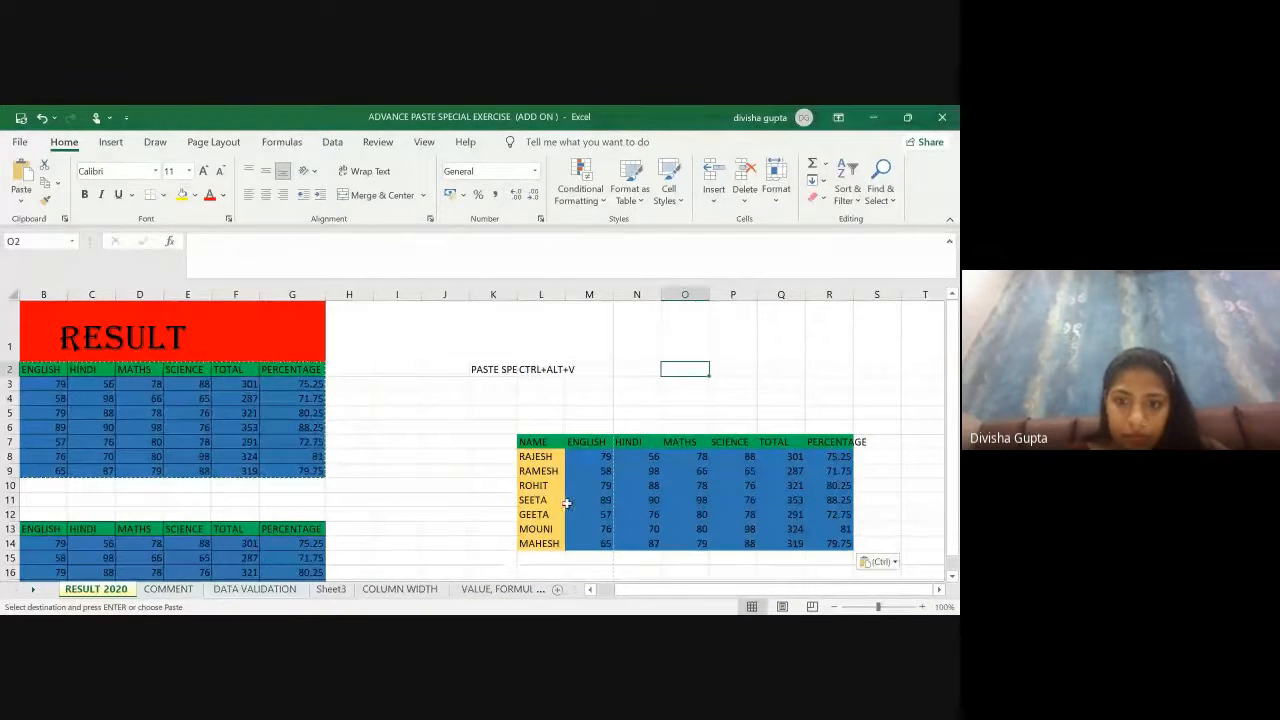
left_click(540, 470)
key("ctrl+z")
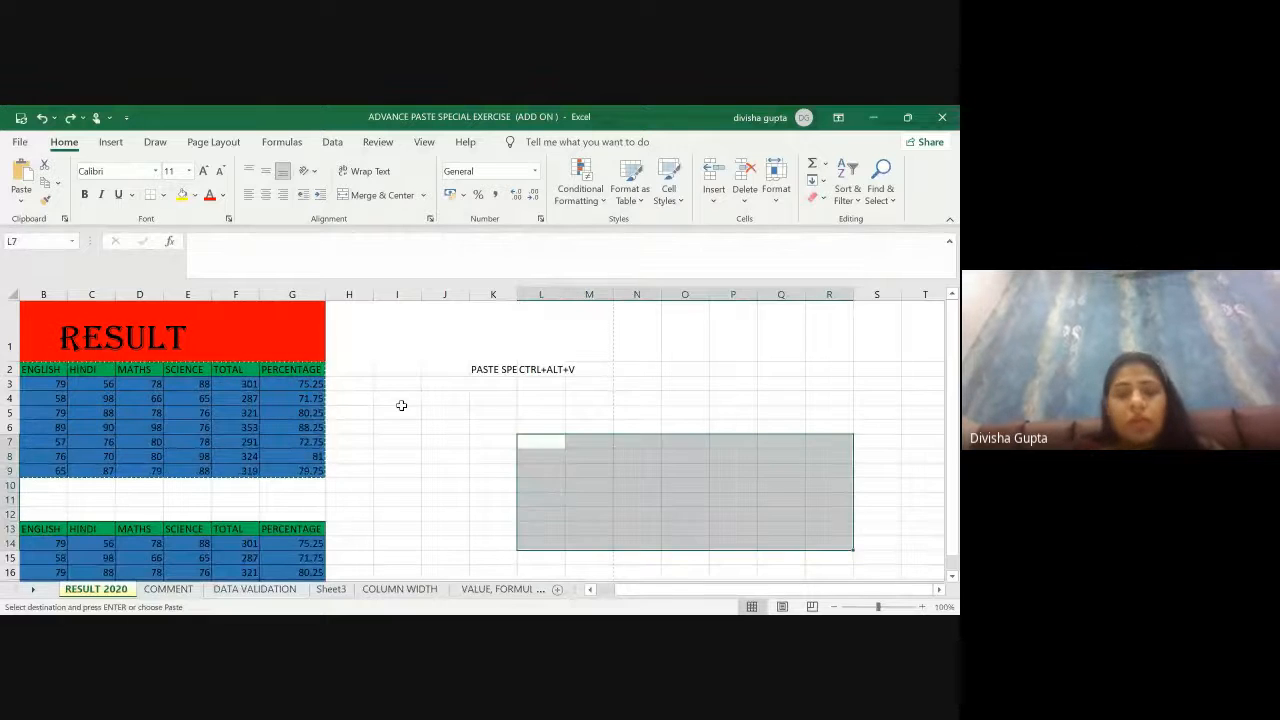
left_click(408, 442)
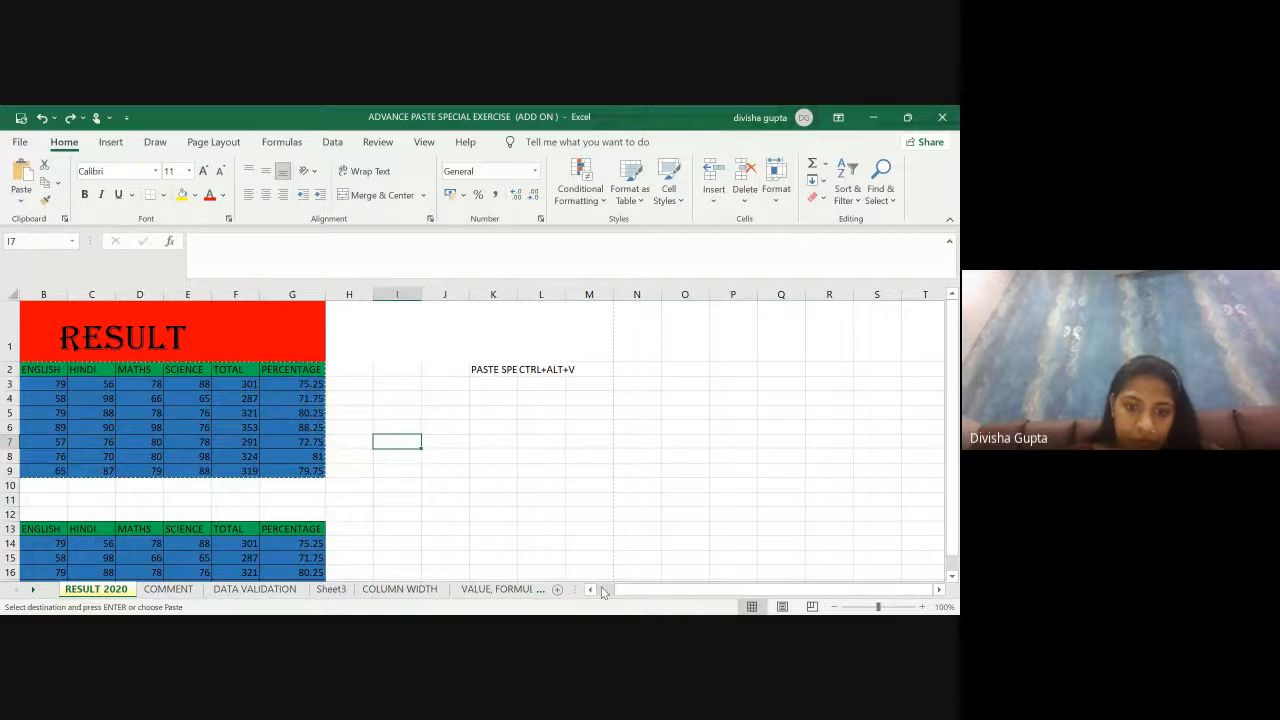
scroll(352, 600, "down", 3)
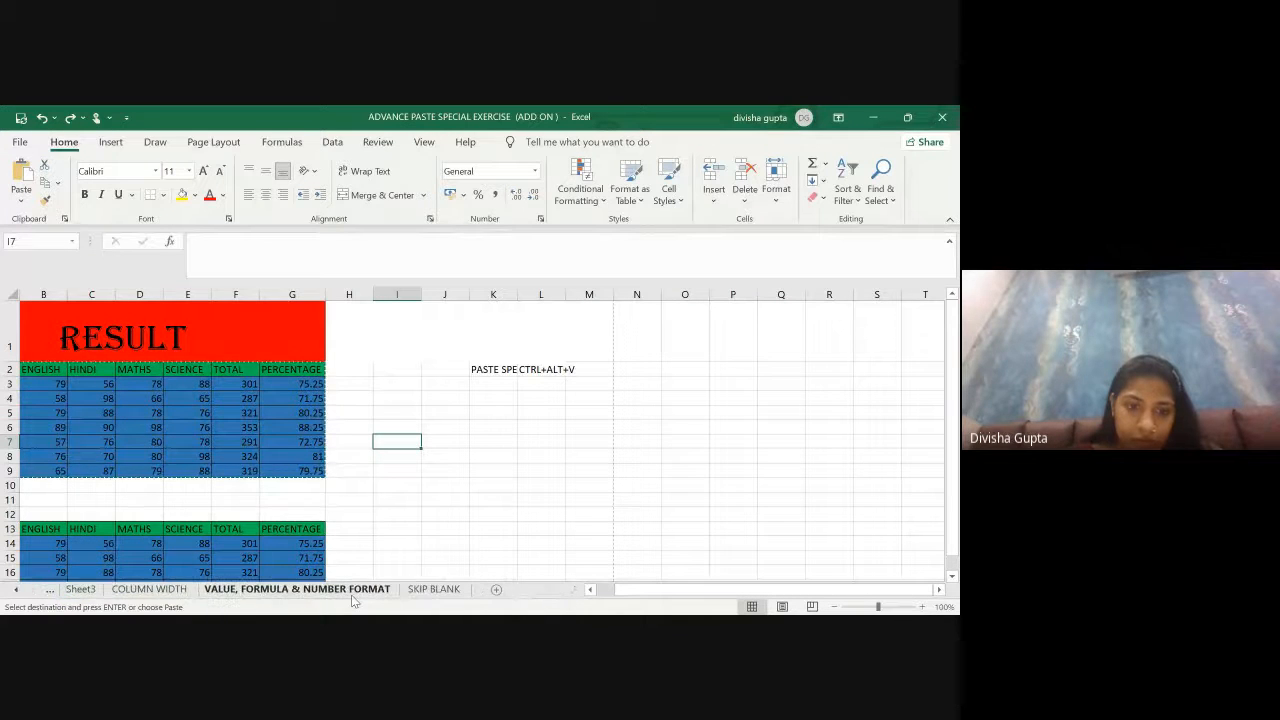
scroll(352, 600, "up", 3)
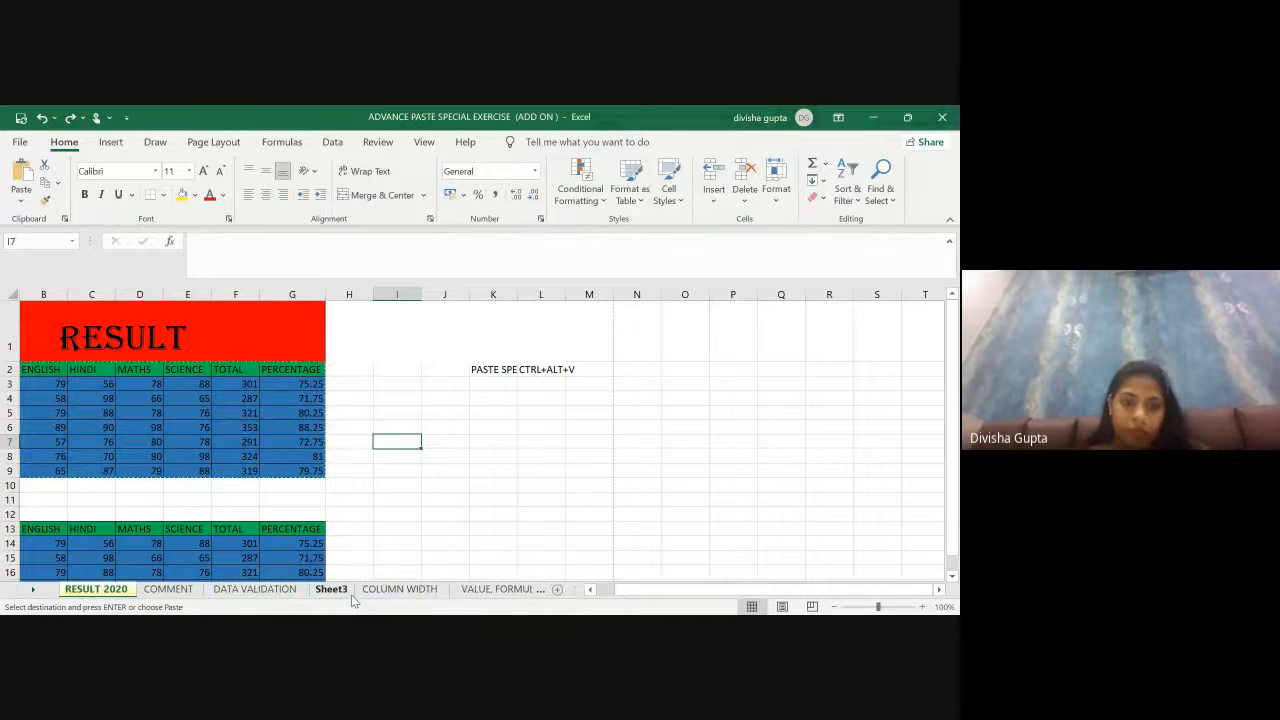
left_click(483, 482)
scroll(481, 479, "left", 1)
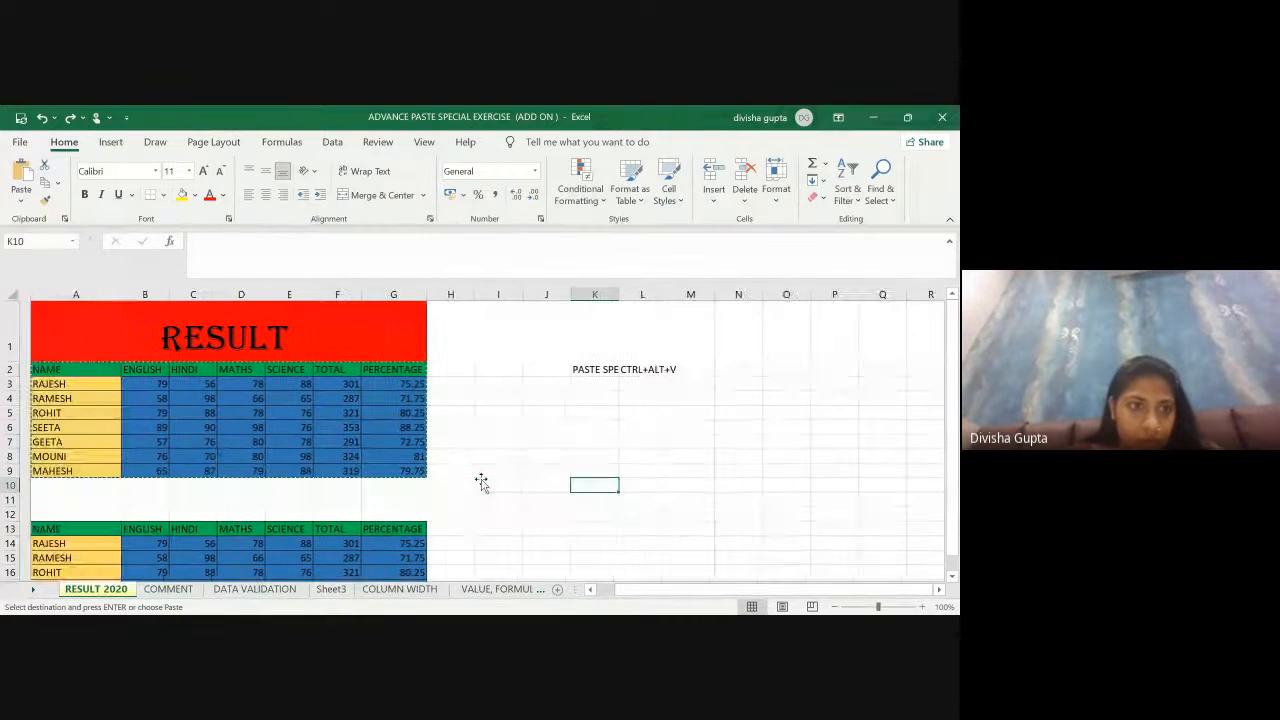
left_click(375, 625)
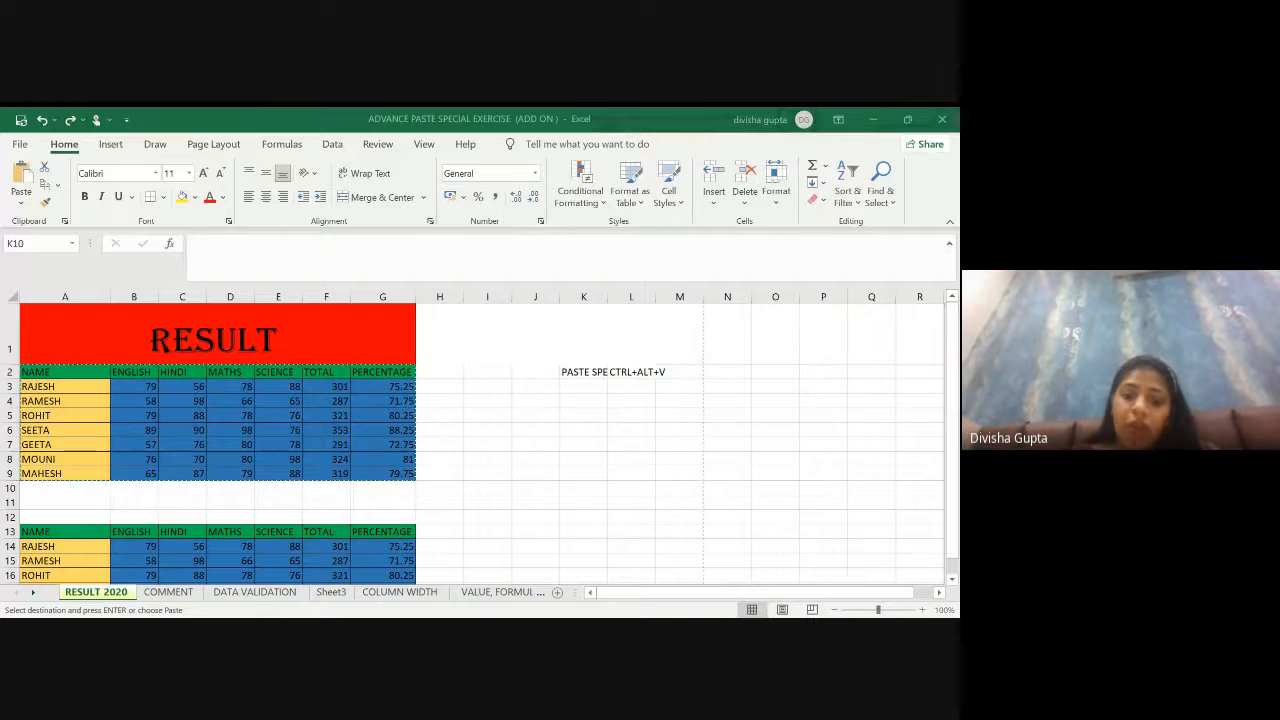
key("alt+Tab")
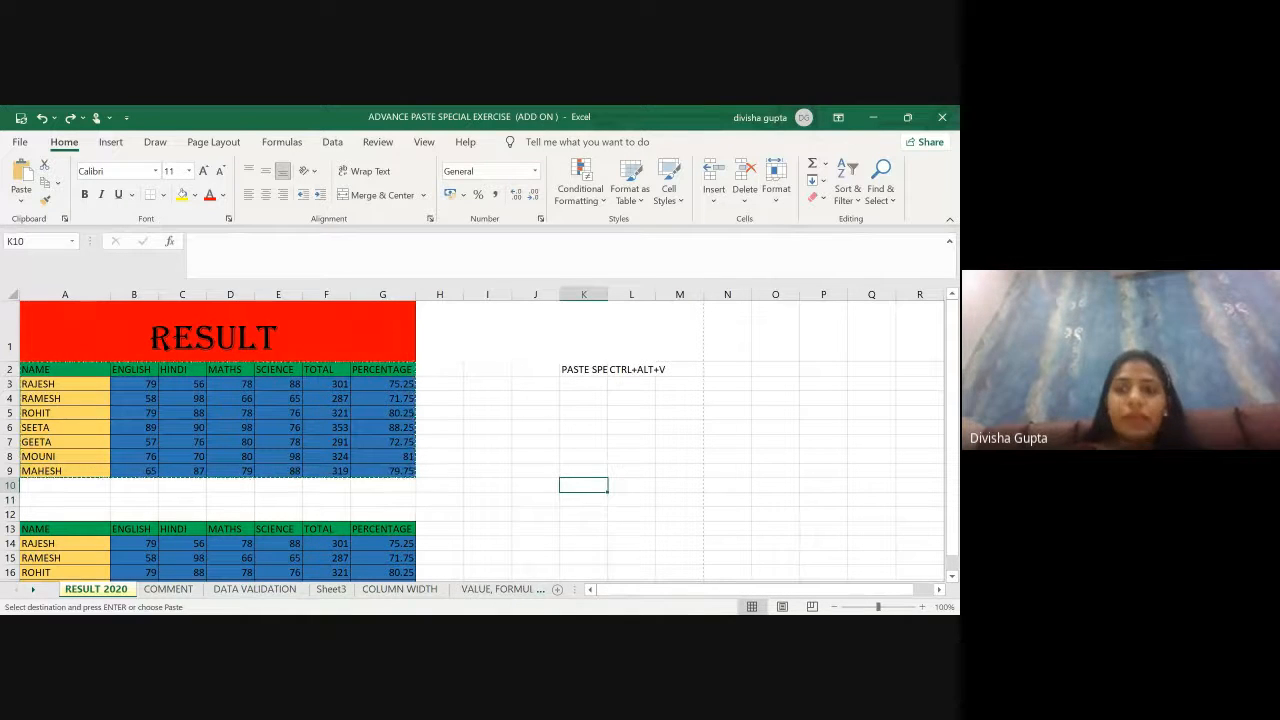
Step: Select the result table A2:G9 on the RESULT 2020 sheet and copy it
left_click(50, 370)
key("shift+Right")
key("shift+Right")
key("shift+Right")
key("shift+Right")
key("shift+Right")
key("shift+Right")
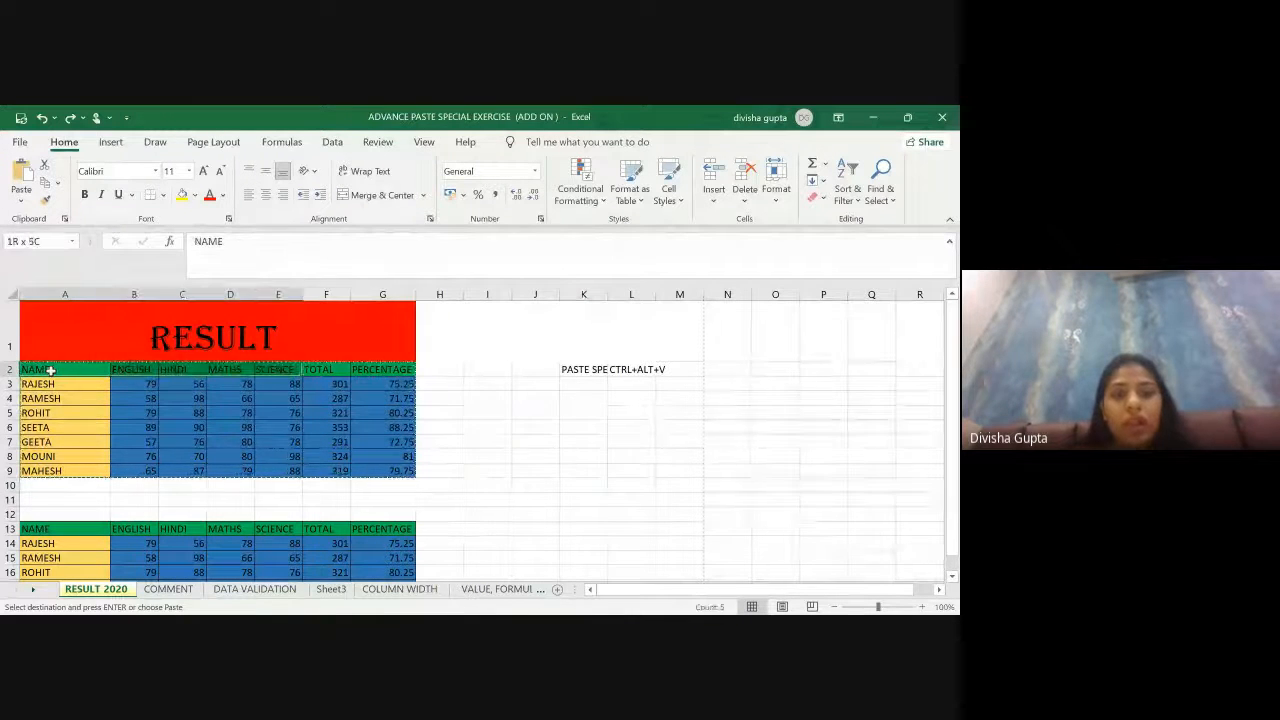
key("shift+Down")
key("shift+Down")
key("shift+Down")
key("shift+Down")
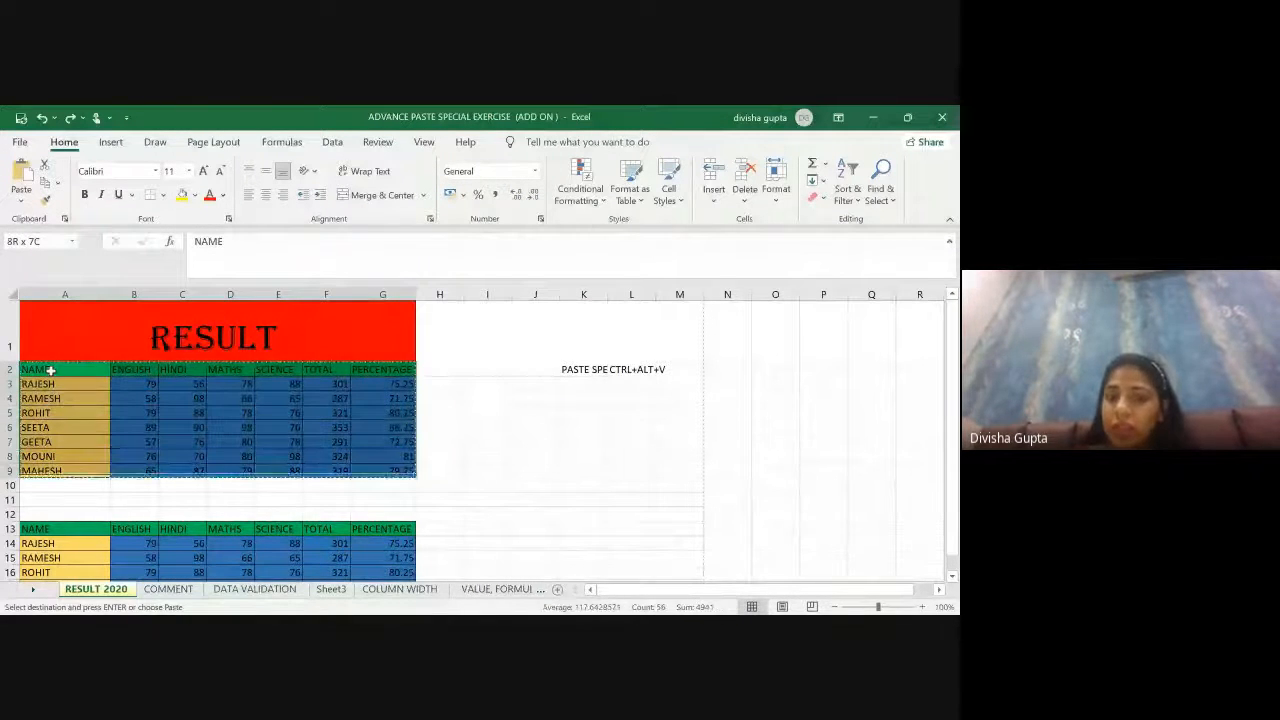
key("ctrl+v")
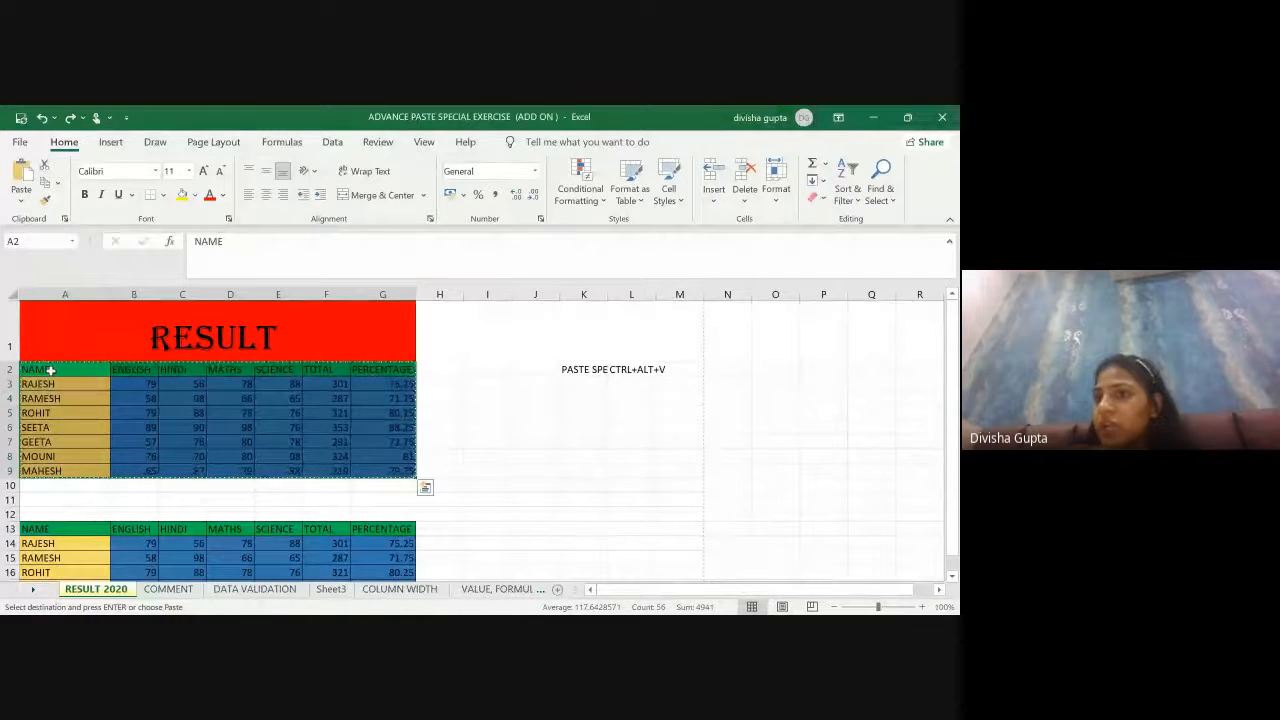
left_click(595, 414)
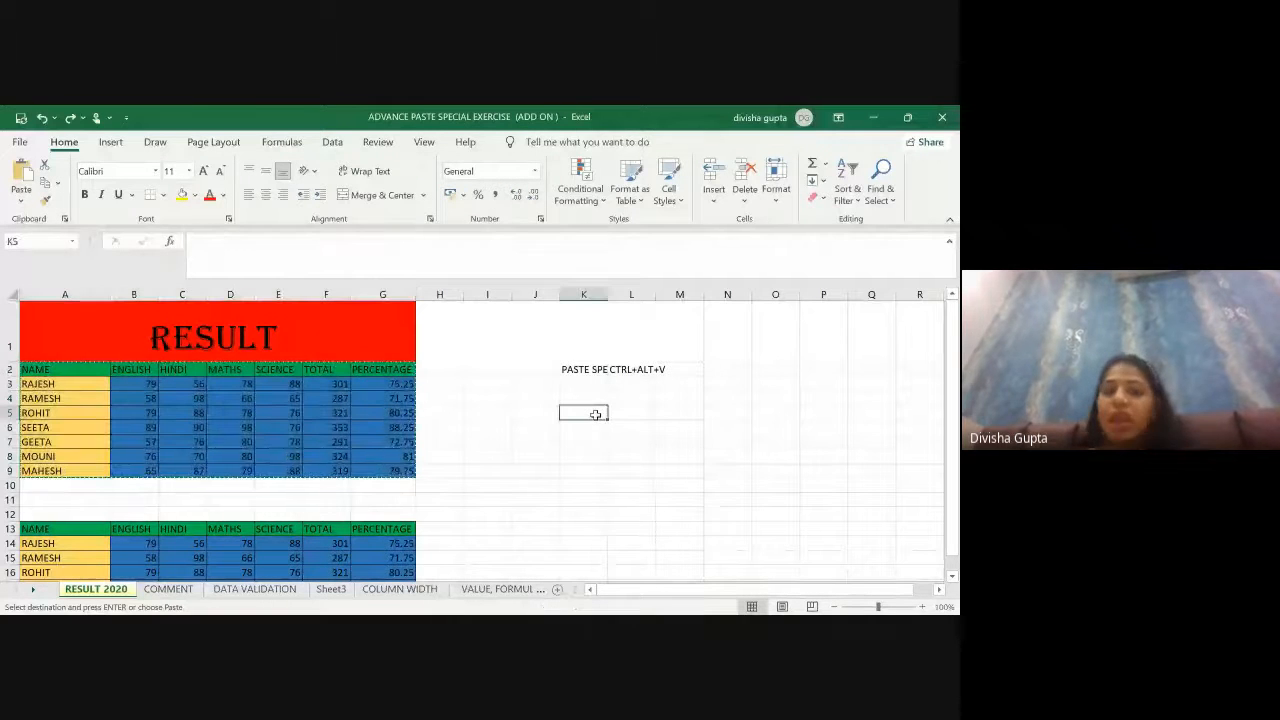
Step: Insert a new blank worksheet before the RESULT 2020 sheet
right_click(127, 592)
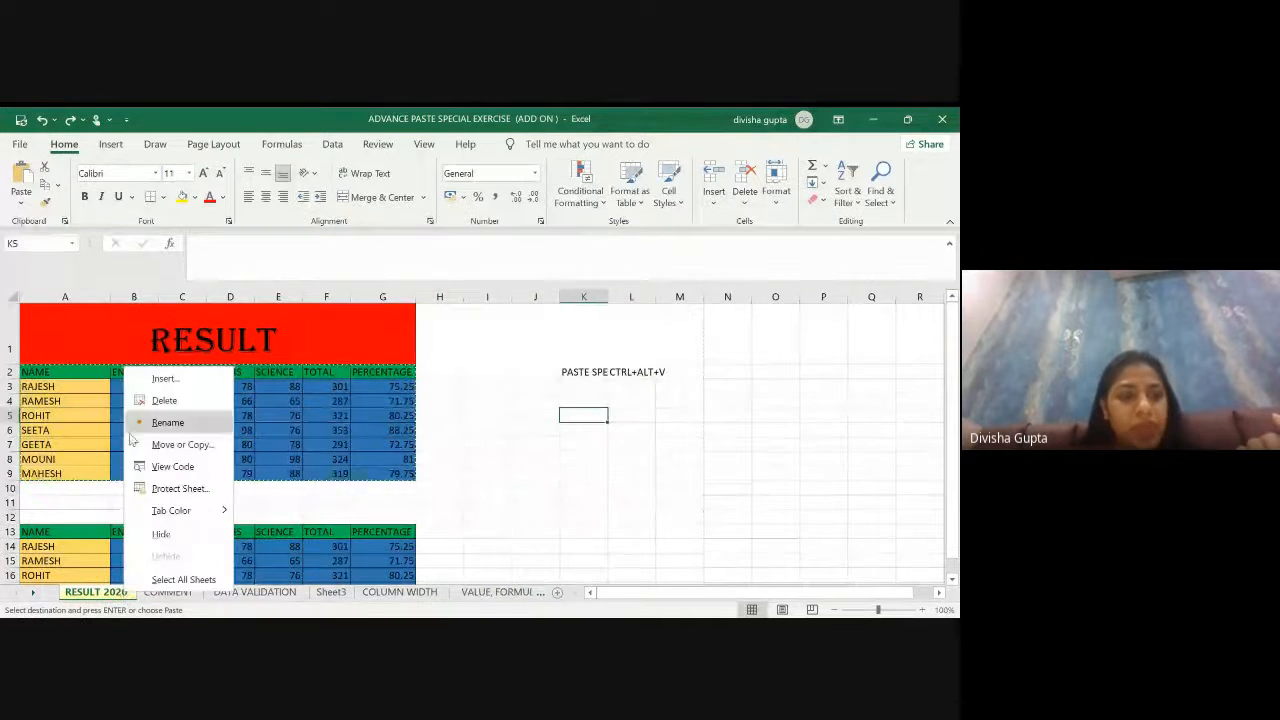
left_click(164, 380)
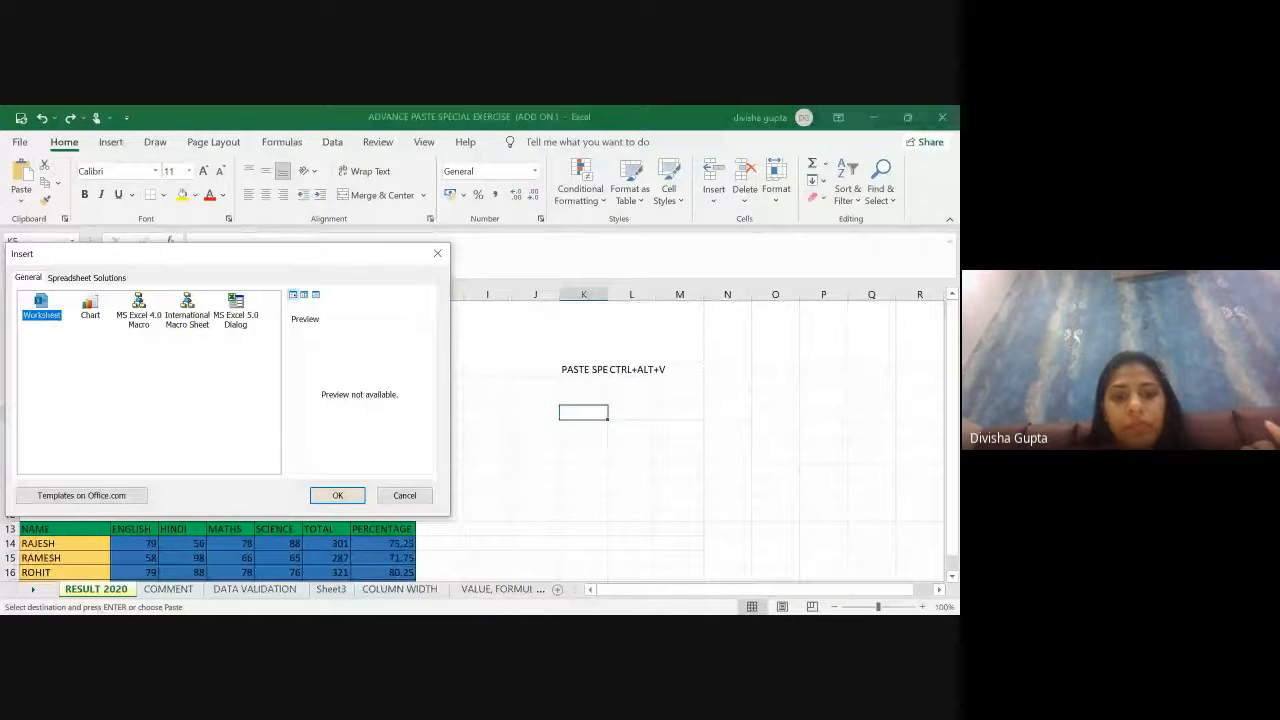
left_click(337, 495)
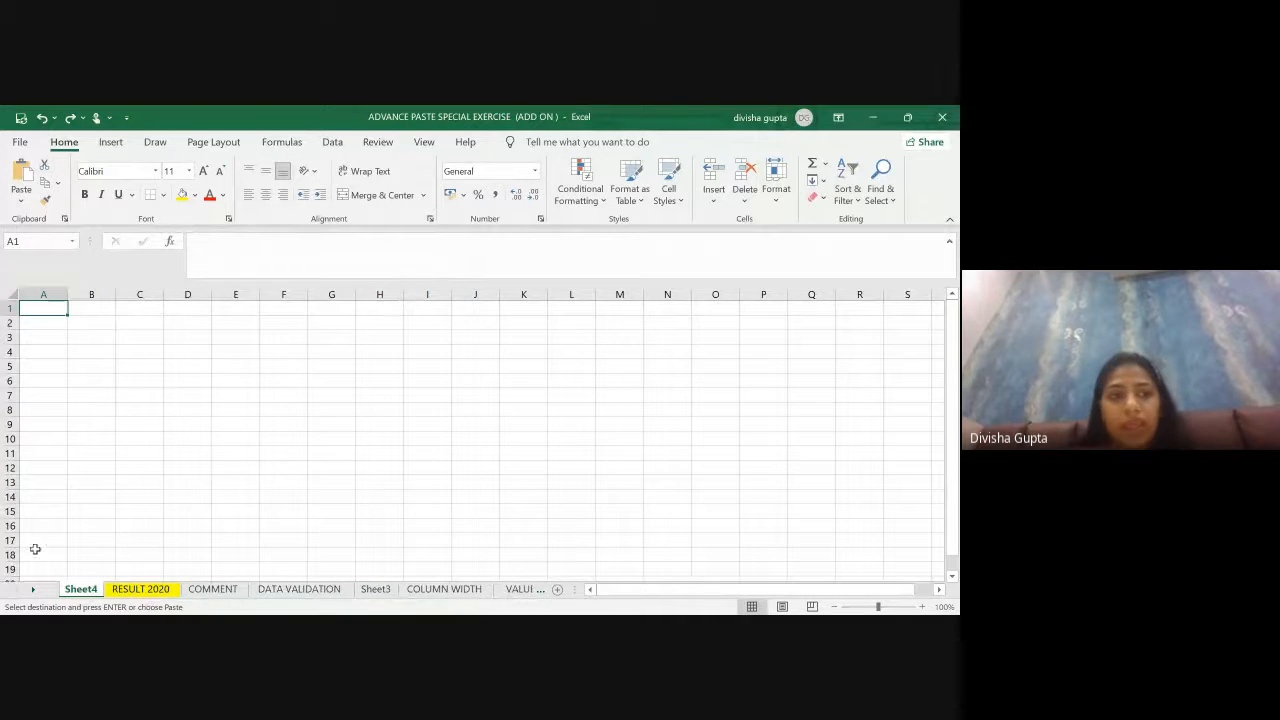
Step: Paste the copied result table as a picture at C8 of Sheet4
left_click(146, 414)
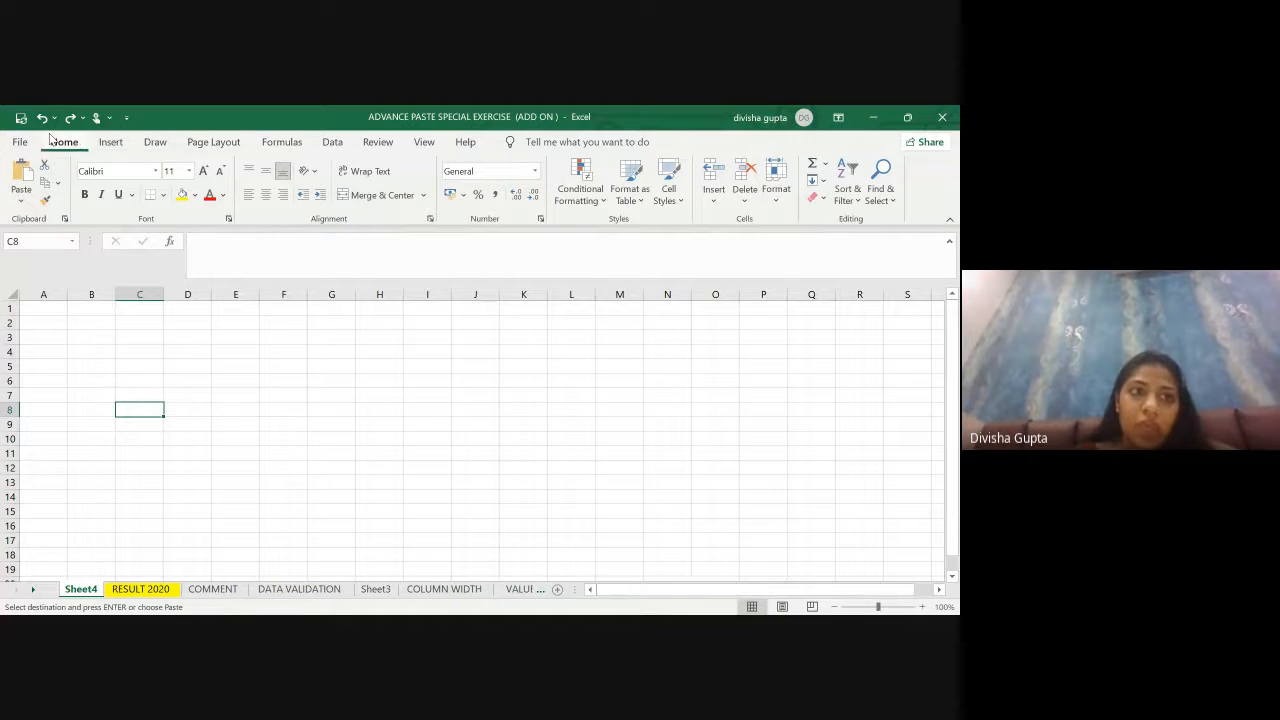
left_click(26, 205)
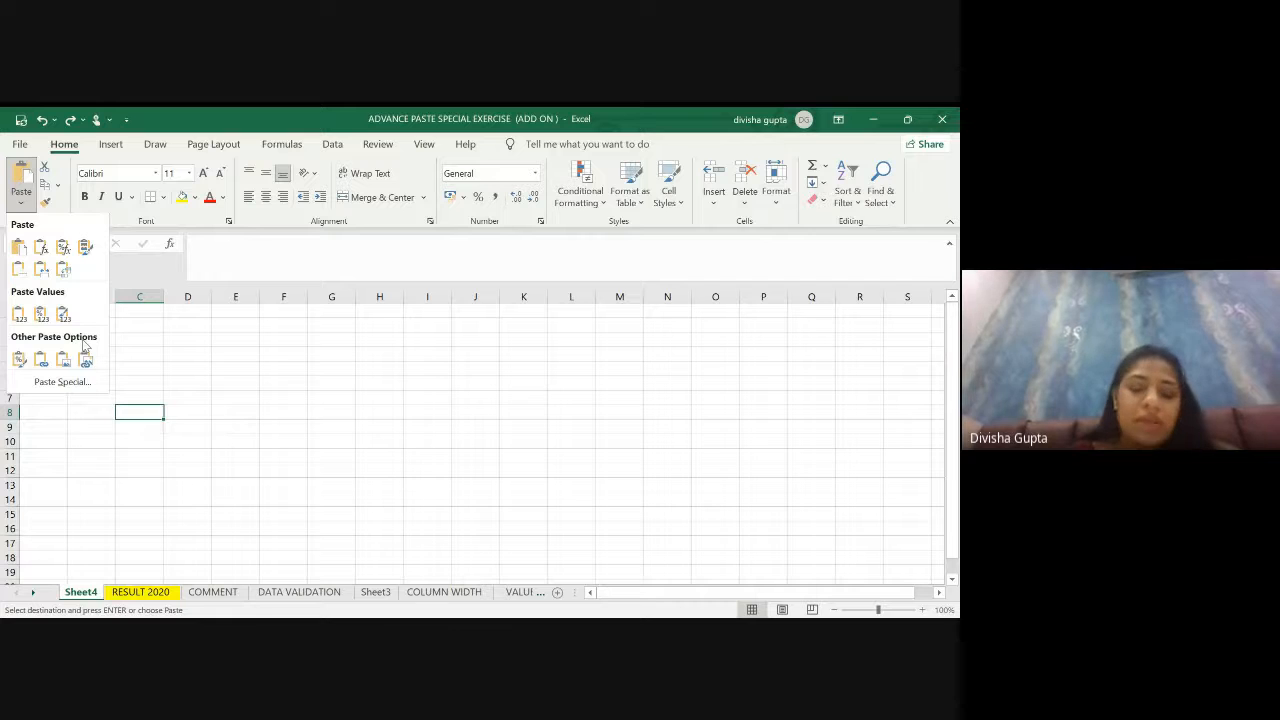
left_click(563, 619)
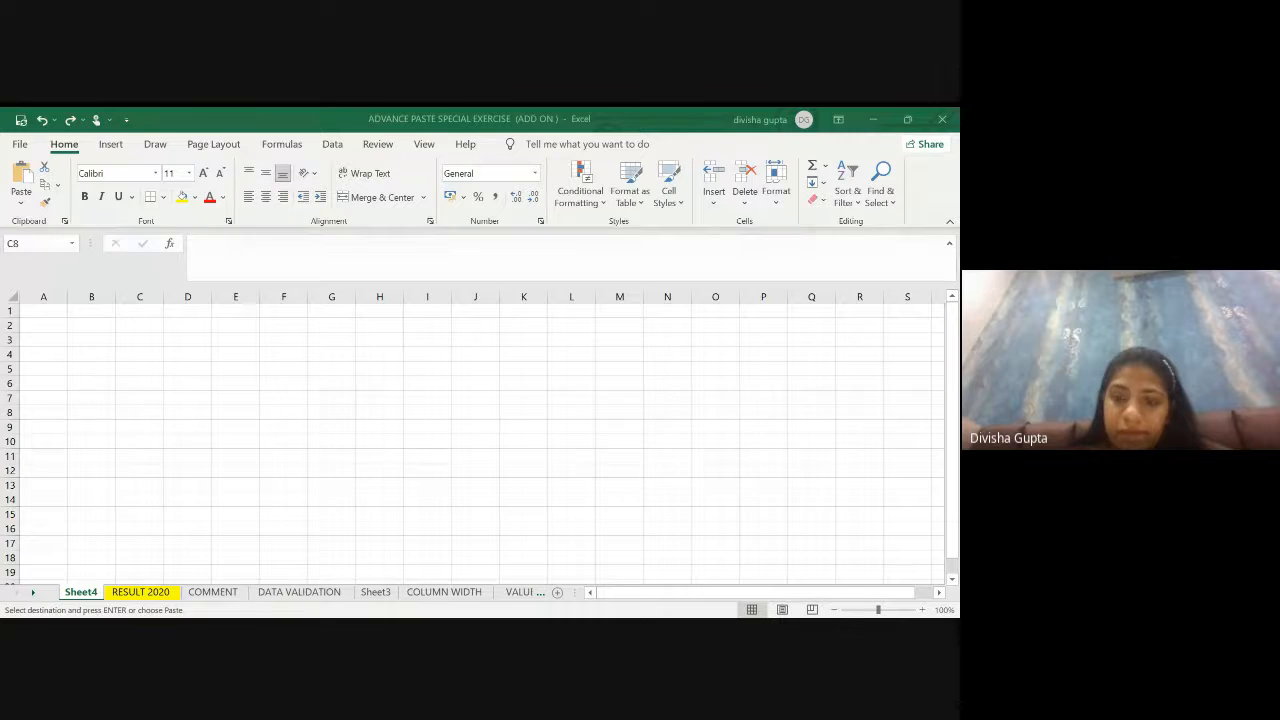
left_click(18, 205)
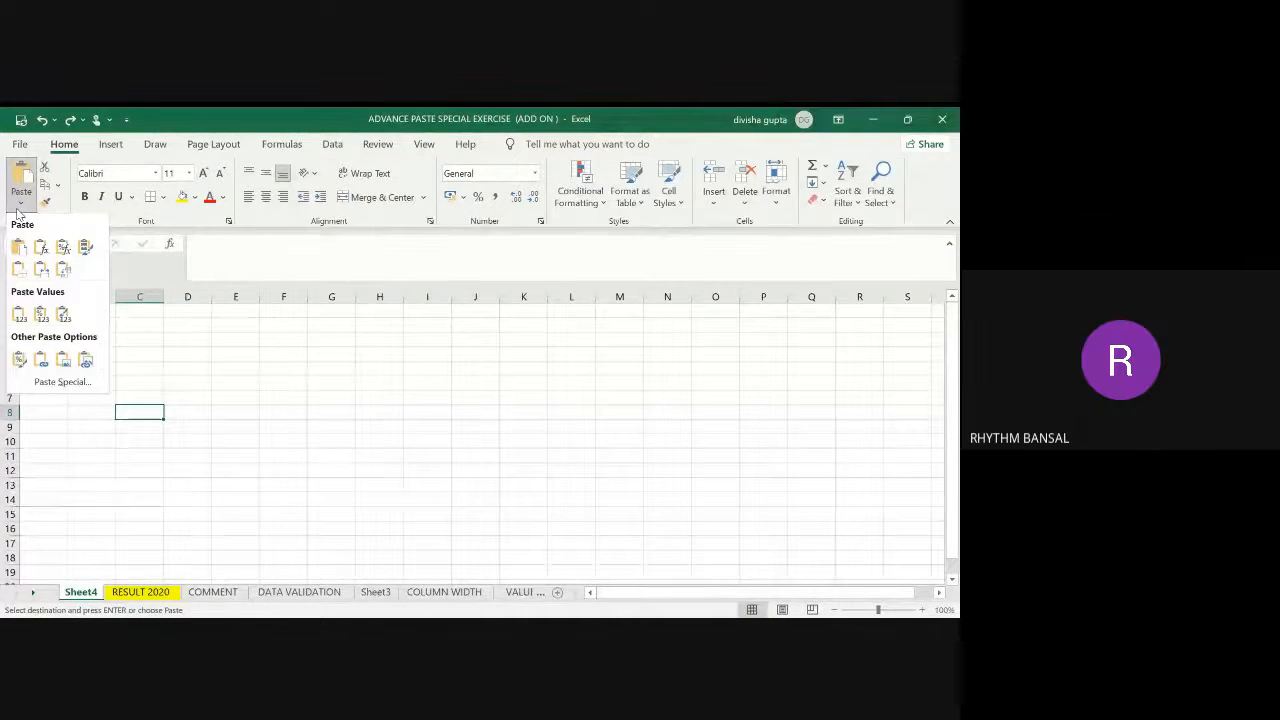
left_click(62, 360)
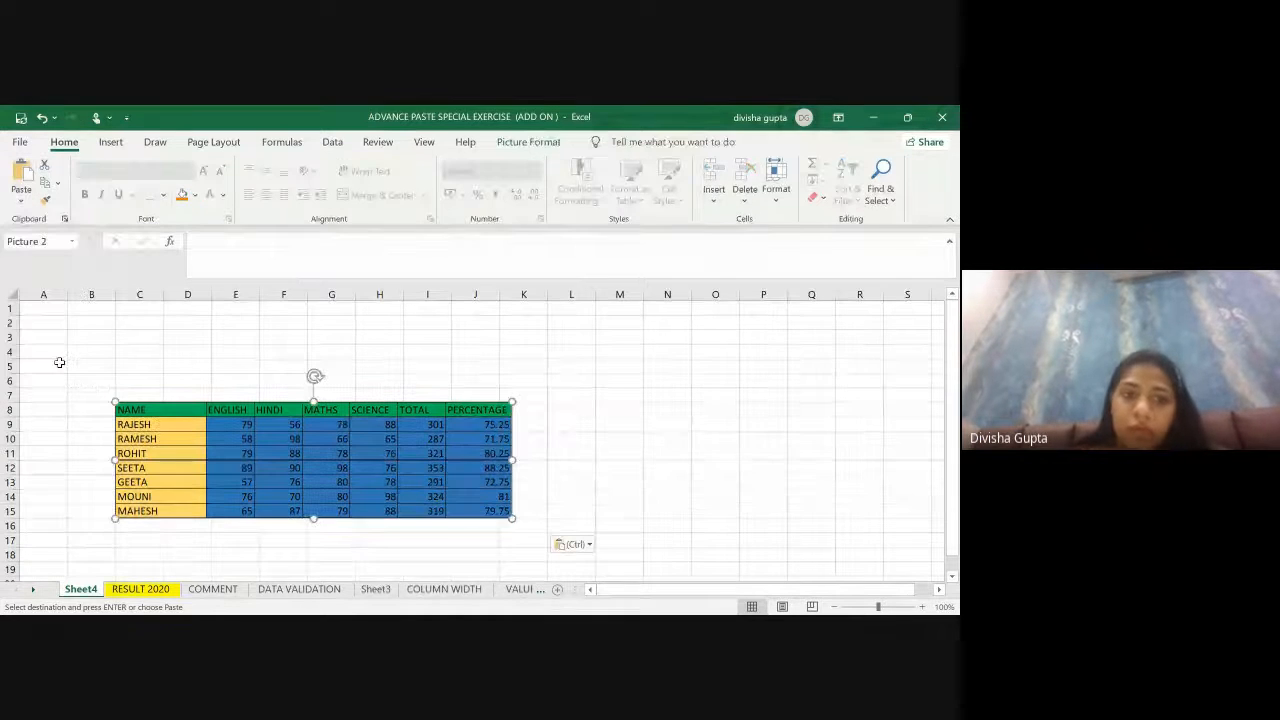
left_click(20, 205)
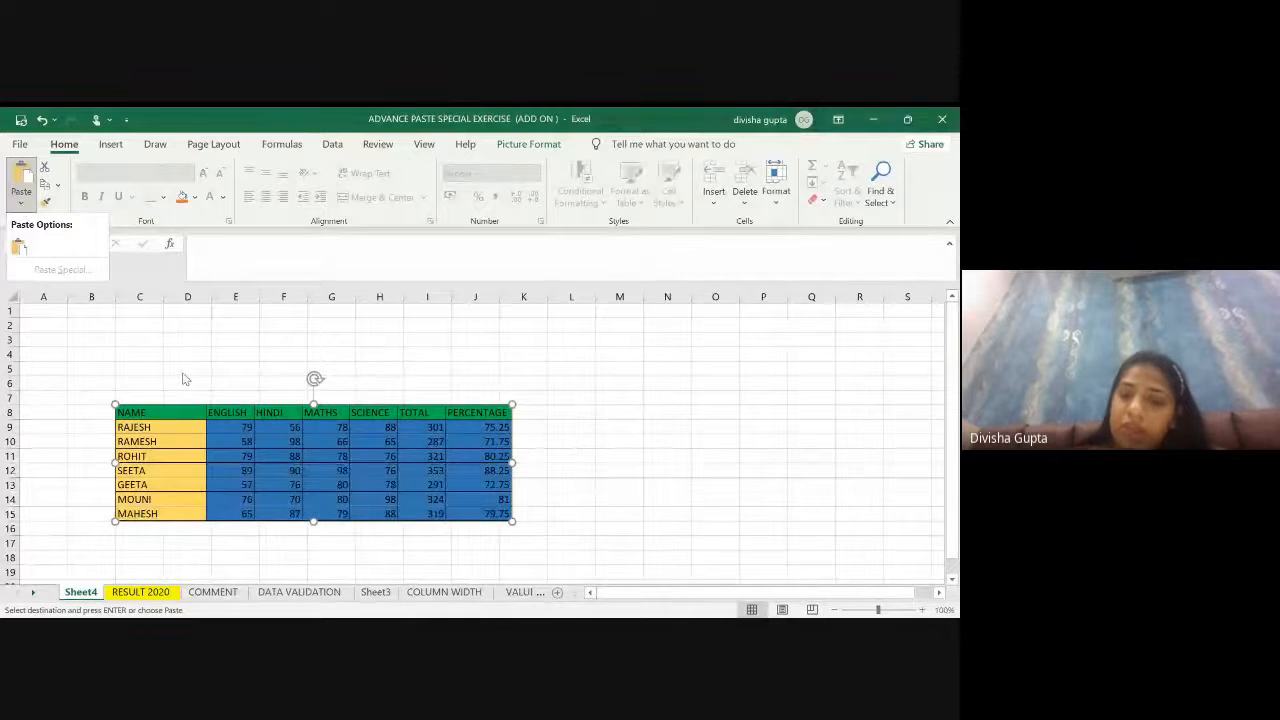
key("alt+Tab")
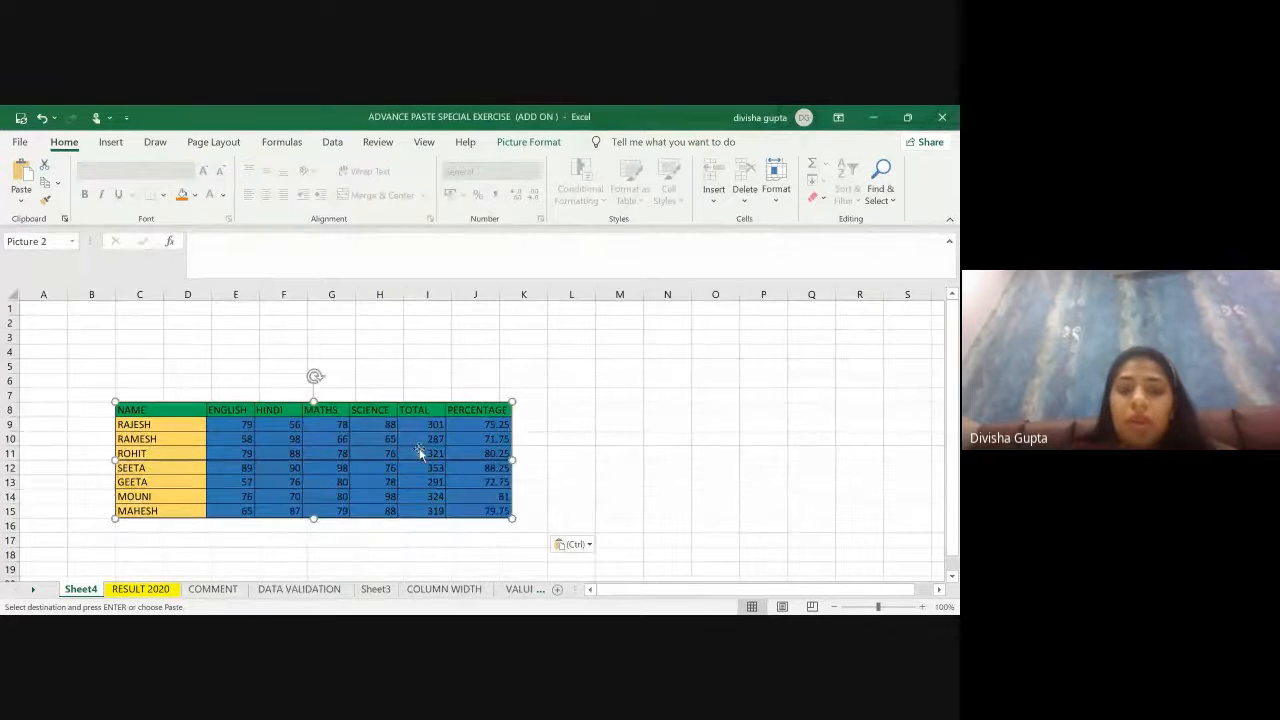
Step: Move the pasted table picture around Sheet4, ending with its upper-left corner in about cell C6
left_click_drag(418, 447, 638, 382)
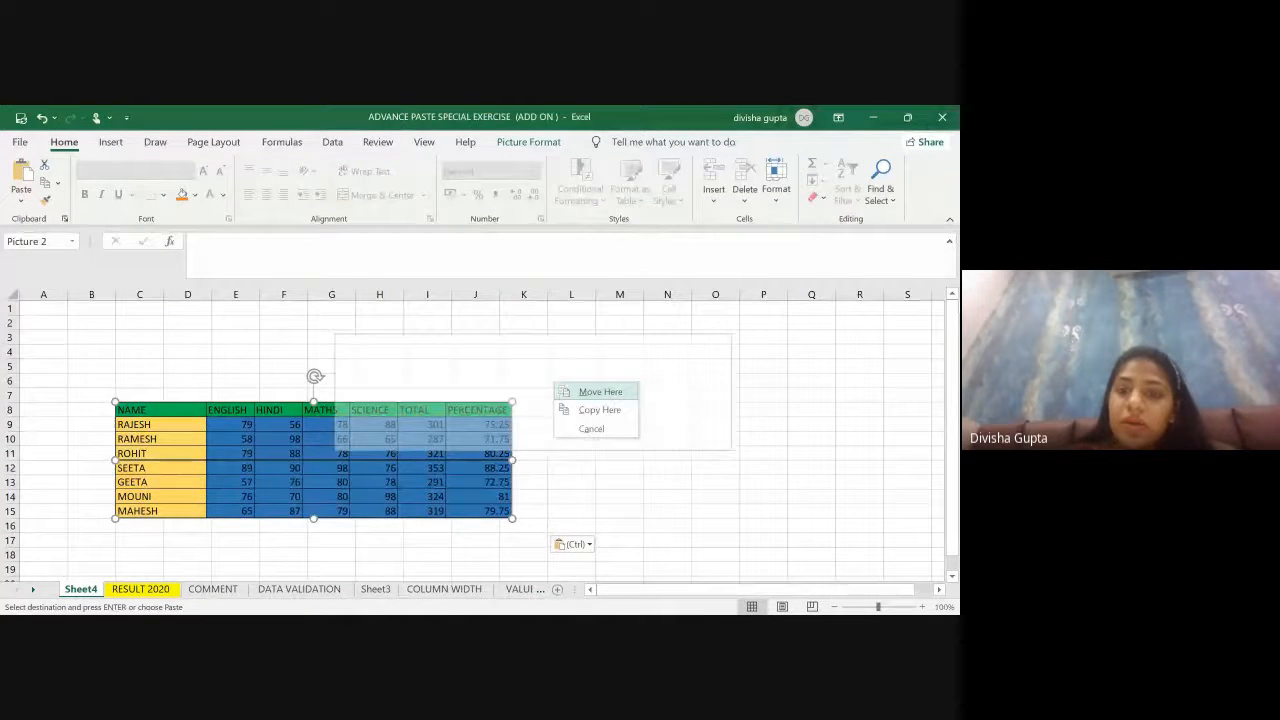
left_click(596, 390)
left_click_drag(535, 381, 335, 390)
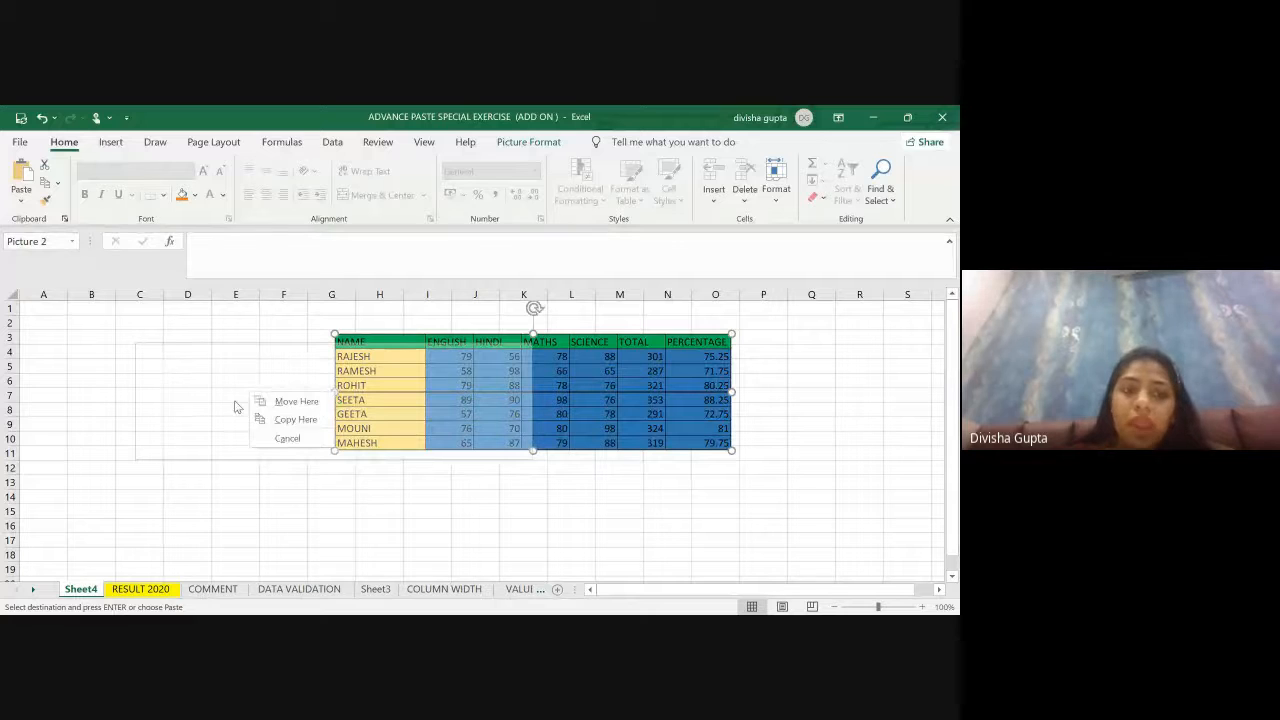
left_click(288, 401)
right_click(286, 483)
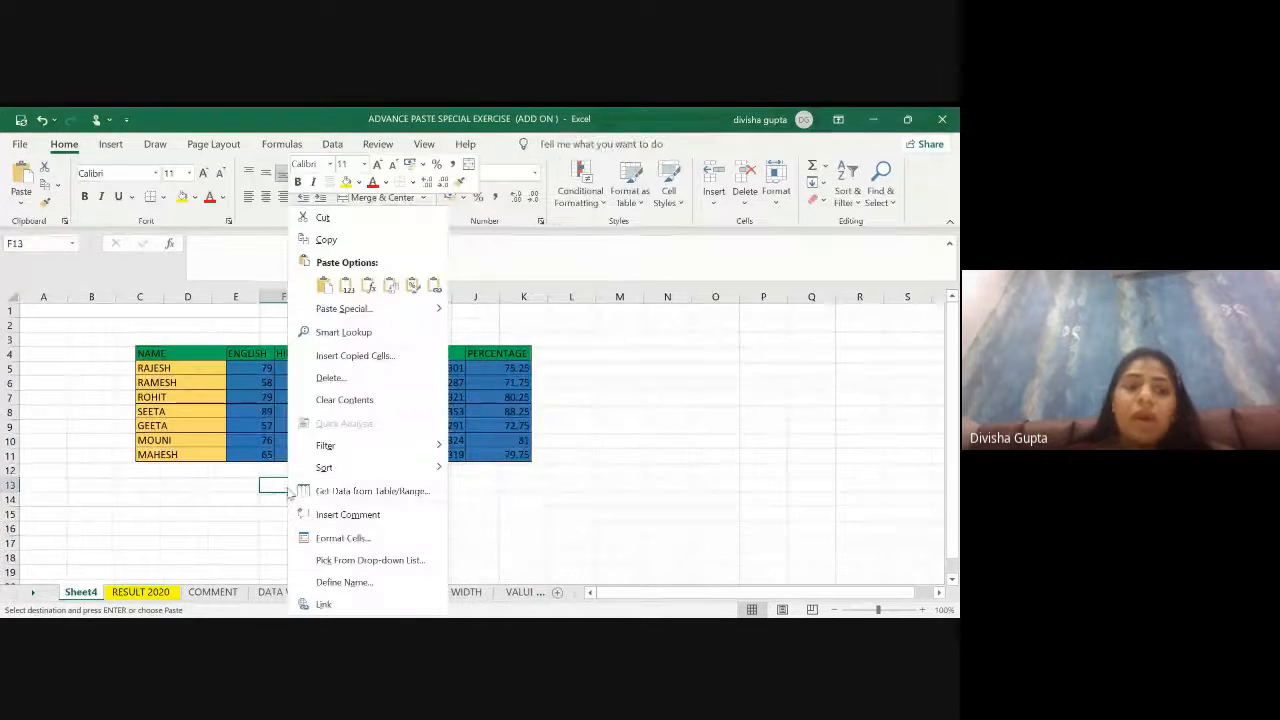
key("Escape")
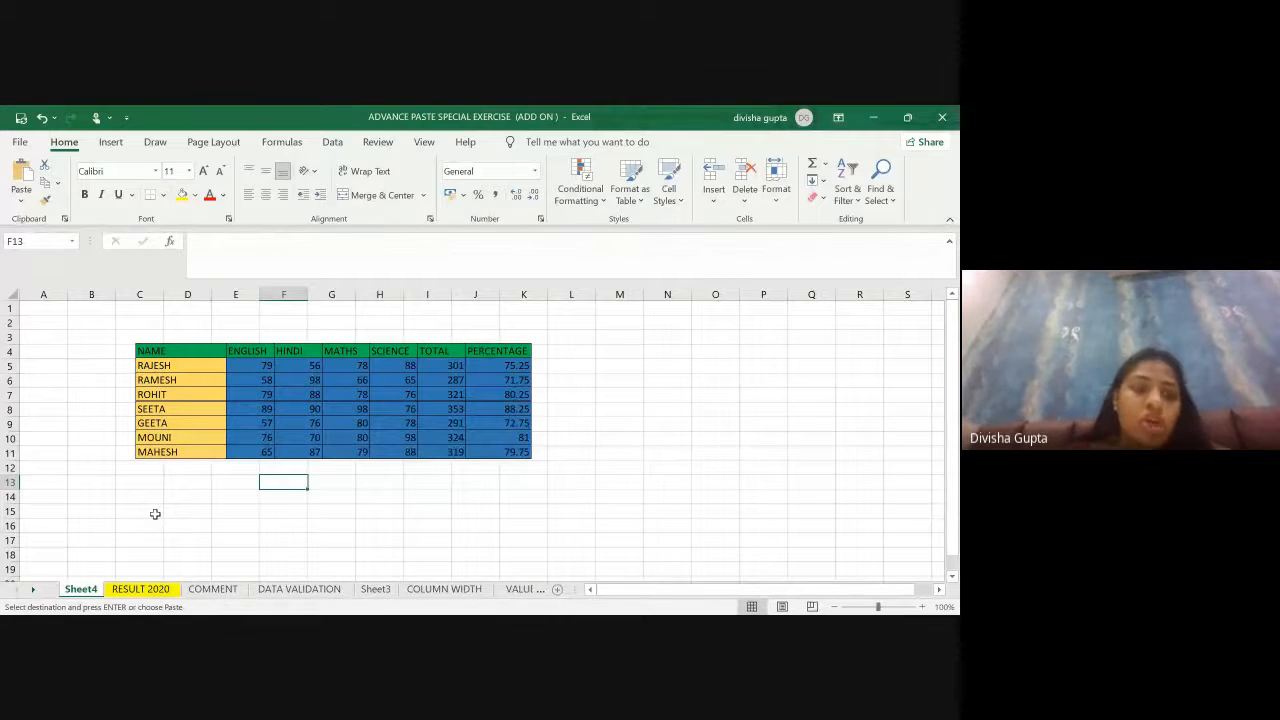
mouse_move(206, 423)
left_mouse_down()
mouse_move(234, 484)
mouse_move(220, 449)
mouse_move(185, 423)
left_mouse_up()
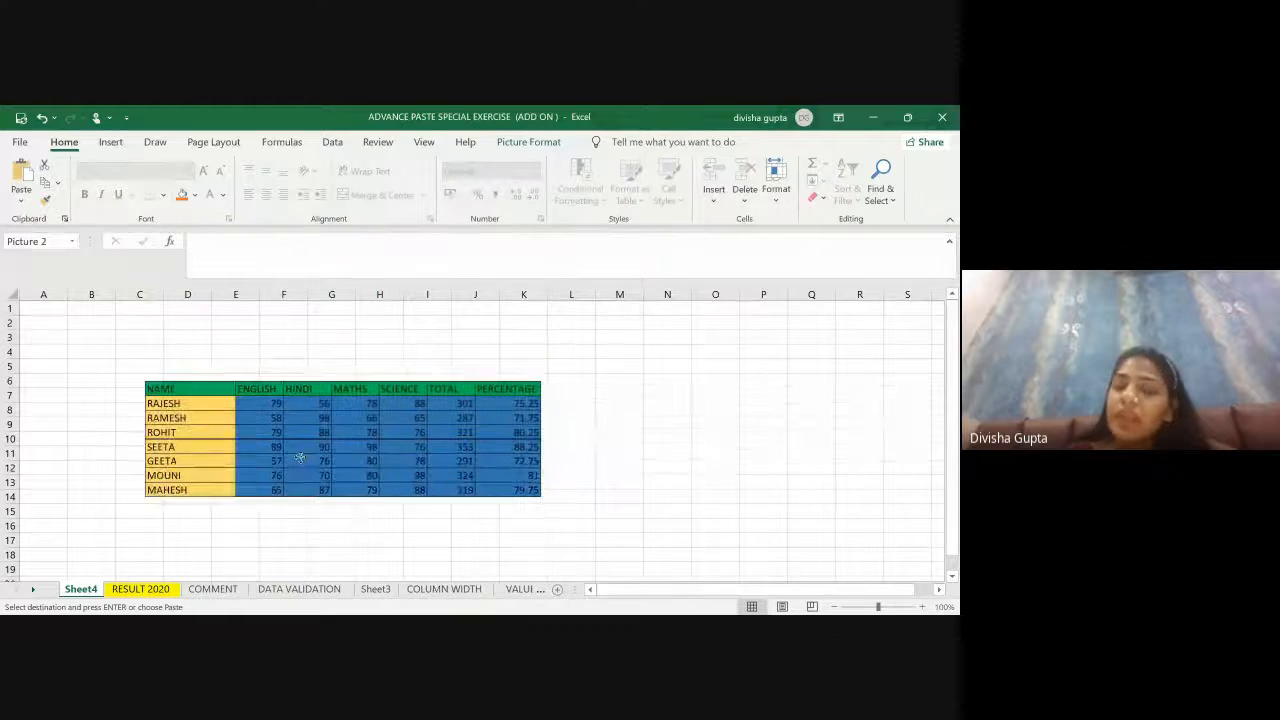
Step: Move the table picture on Sheet4 so its upper-left corner sits at about cell E5
left_click_drag(270, 437, 314, 438)
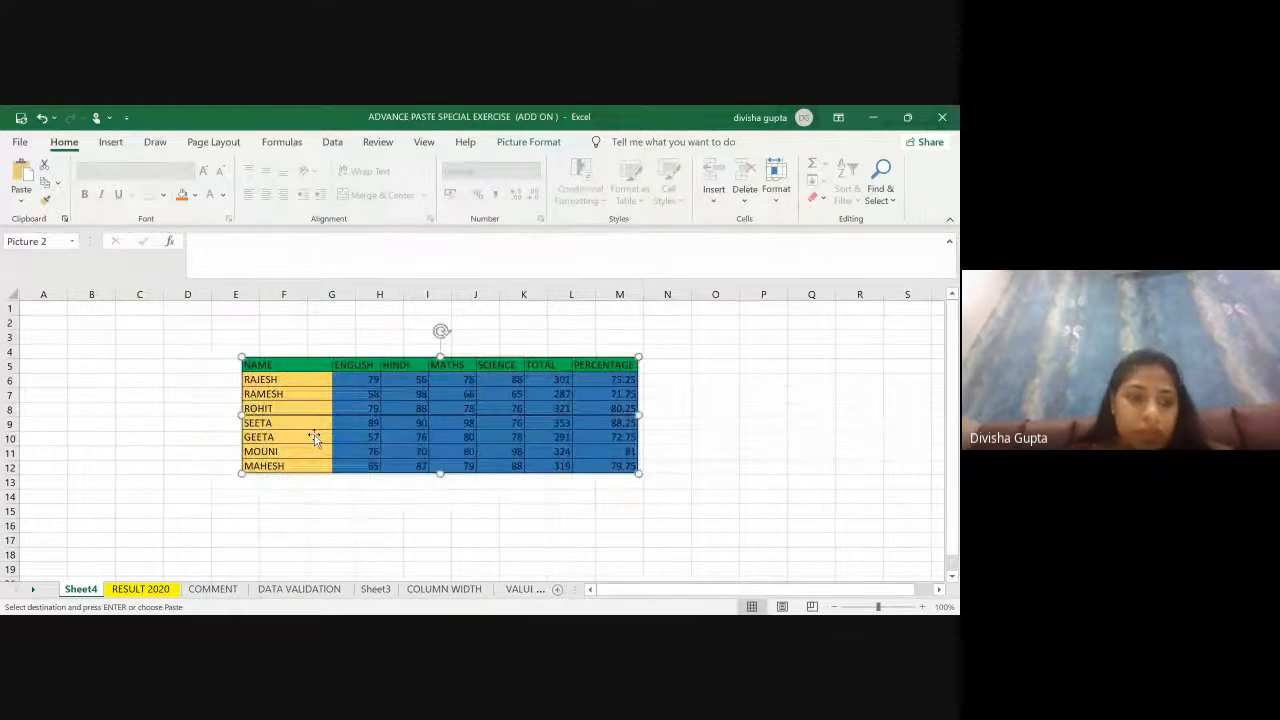
Step: Set the Science mark in cell E9 of the RESULT 2020 sheet to 30
left_click(148, 590)
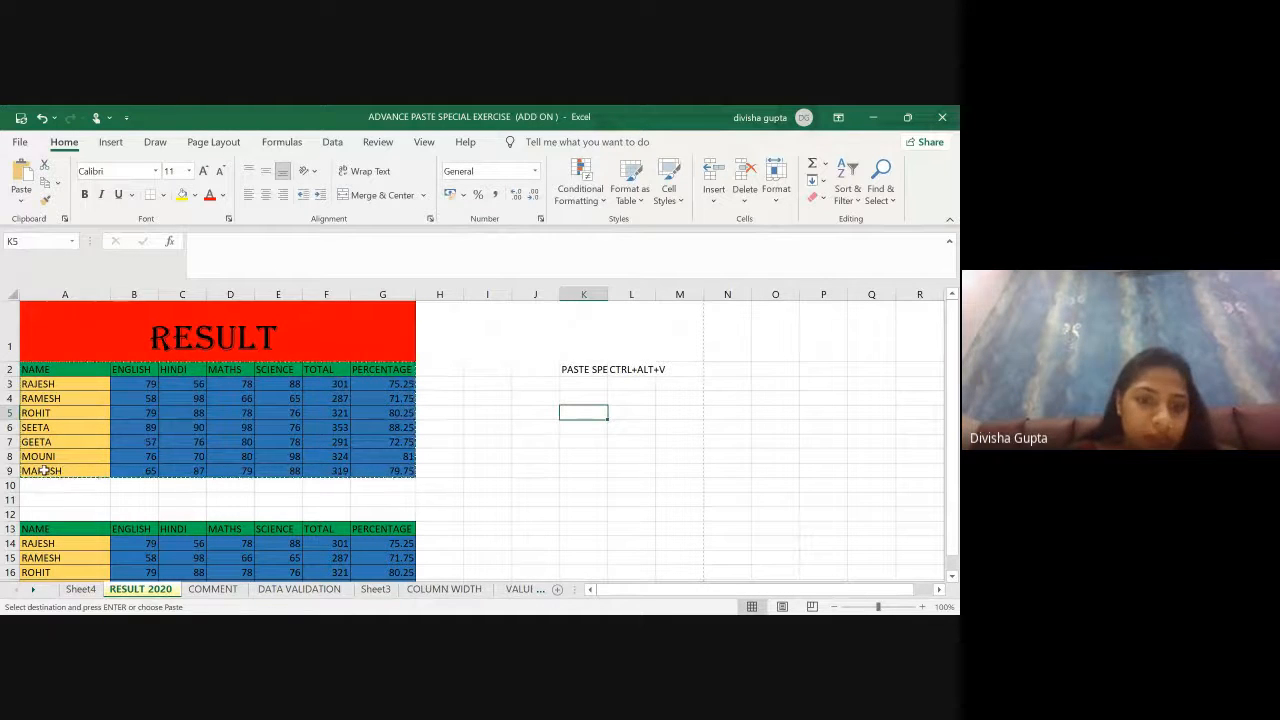
left_click(277, 471)
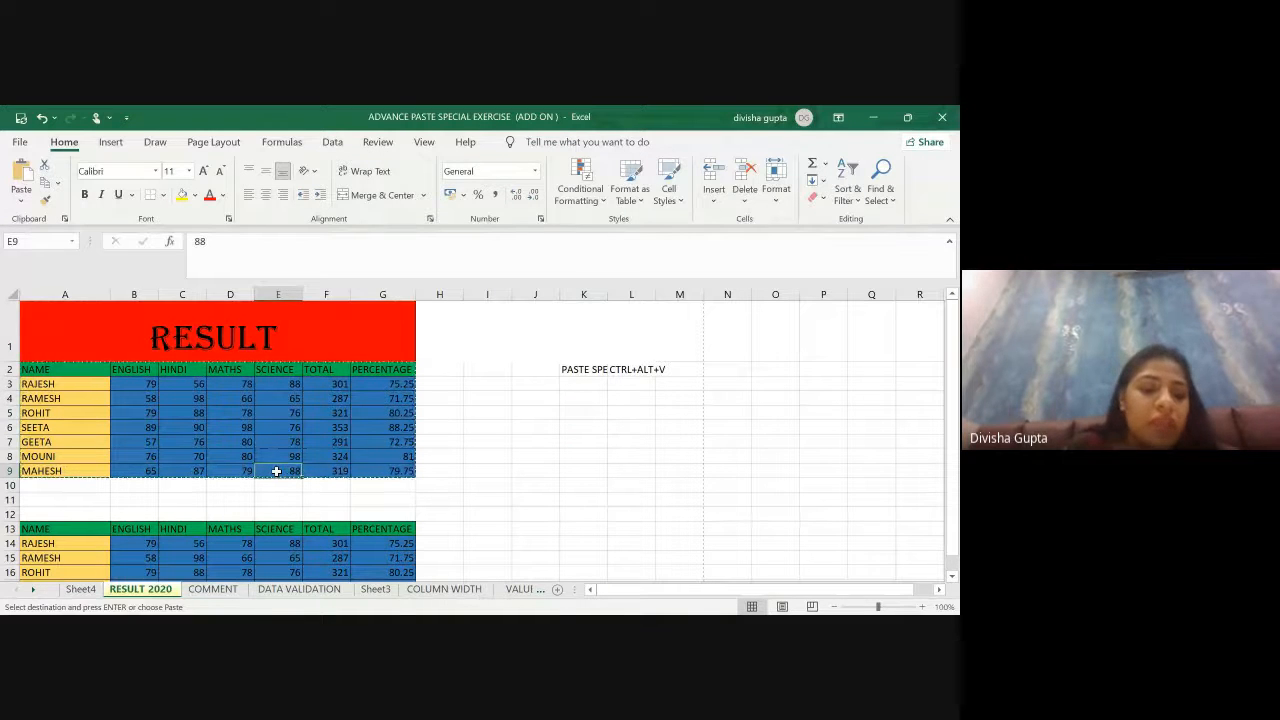
type("30")
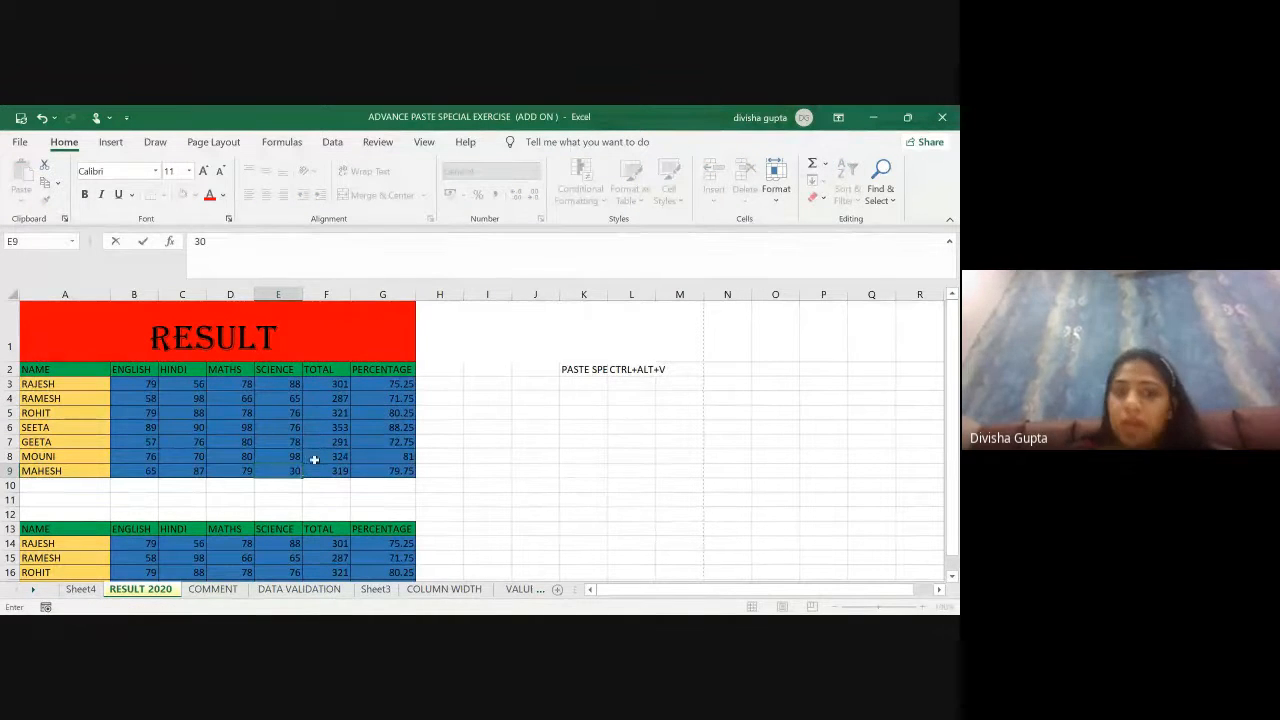
left_click(678, 516)
Step: Set the Science mark in cell E9 of RESULT 2020 to 20
left_click(281, 470)
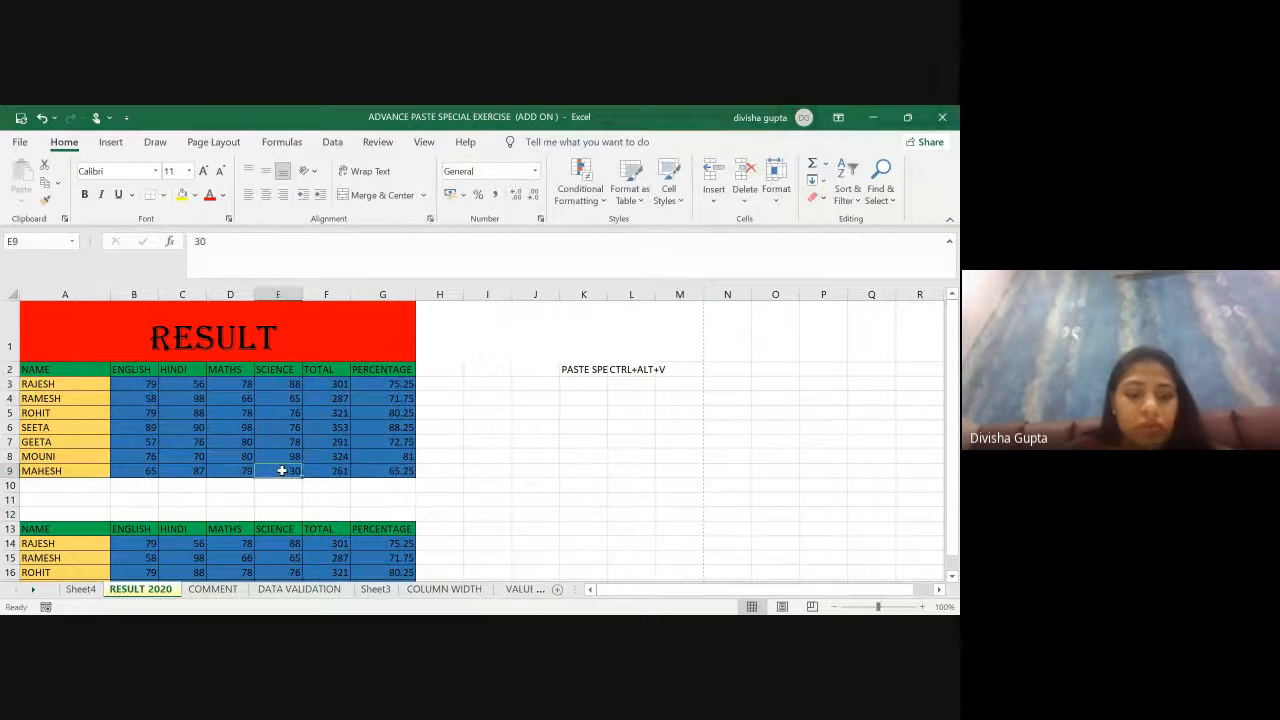
type("2")
key("Tab")
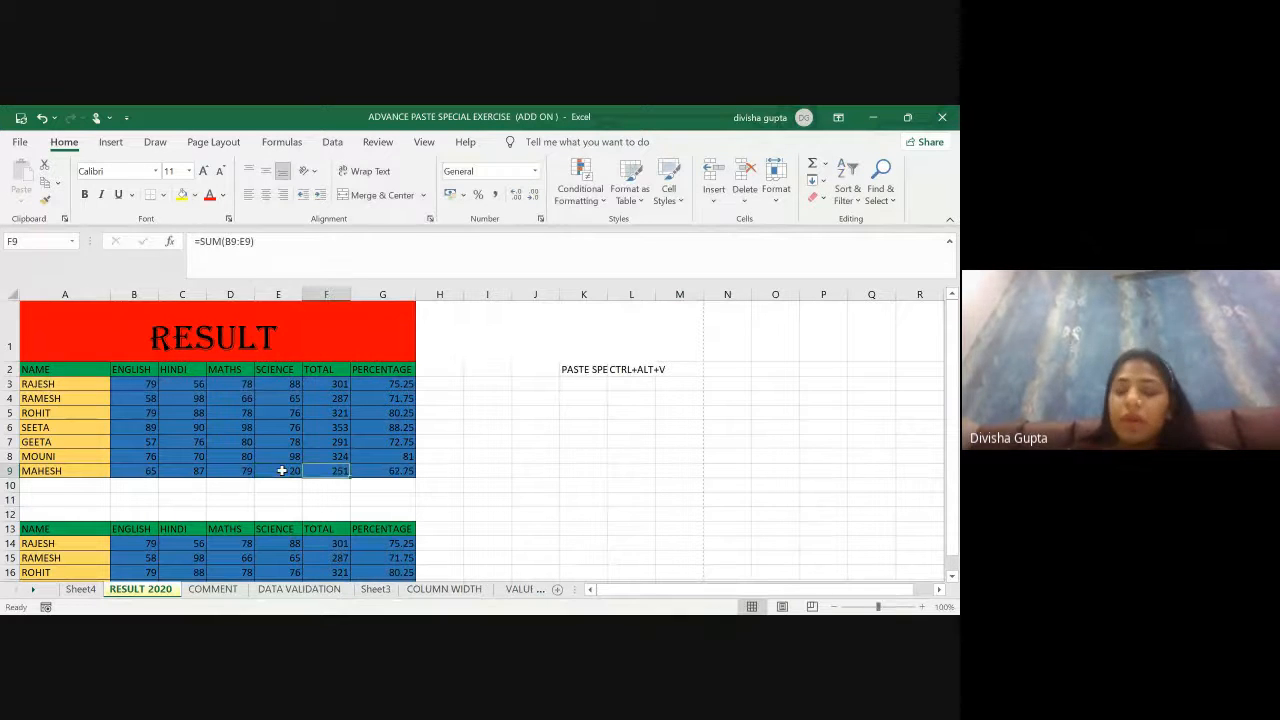
left_click(575, 436)
left_click(273, 472)
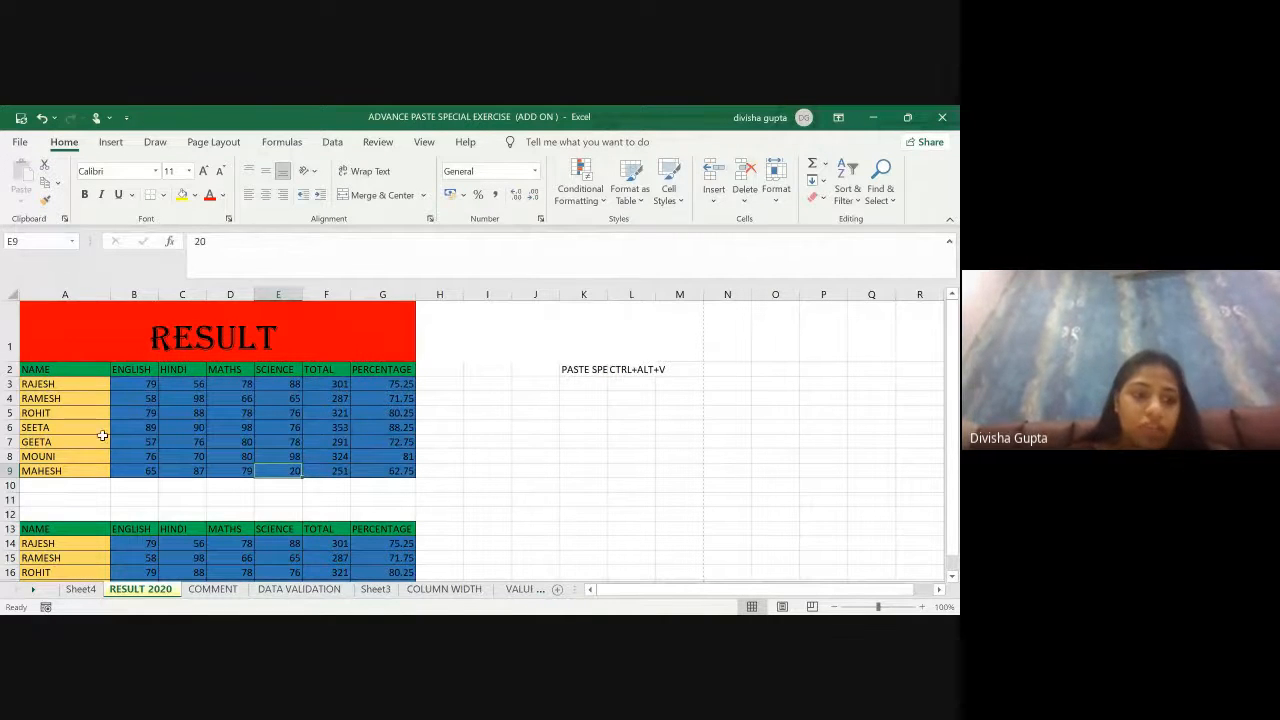
Step: Move the table picture on Sheet4 so its upper-left corner sits at about cell B3, and deselect it
left_click(81, 590)
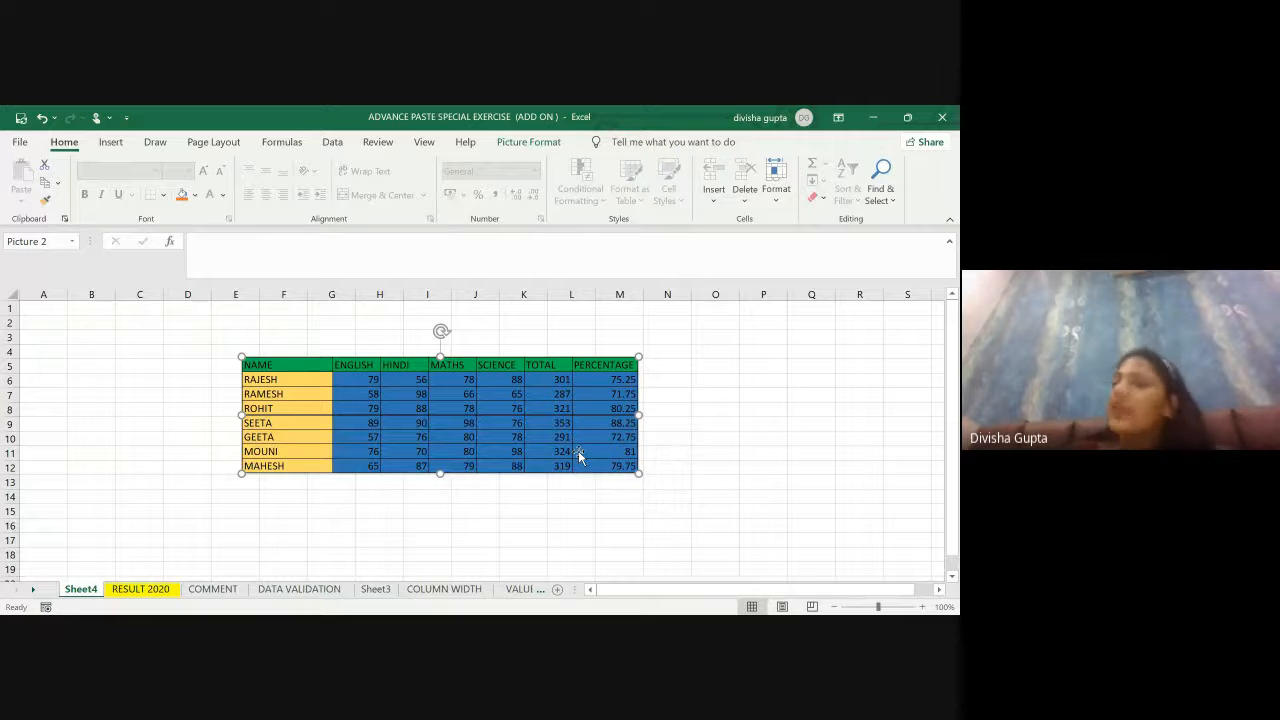
left_click_drag(495, 452, 335, 424)
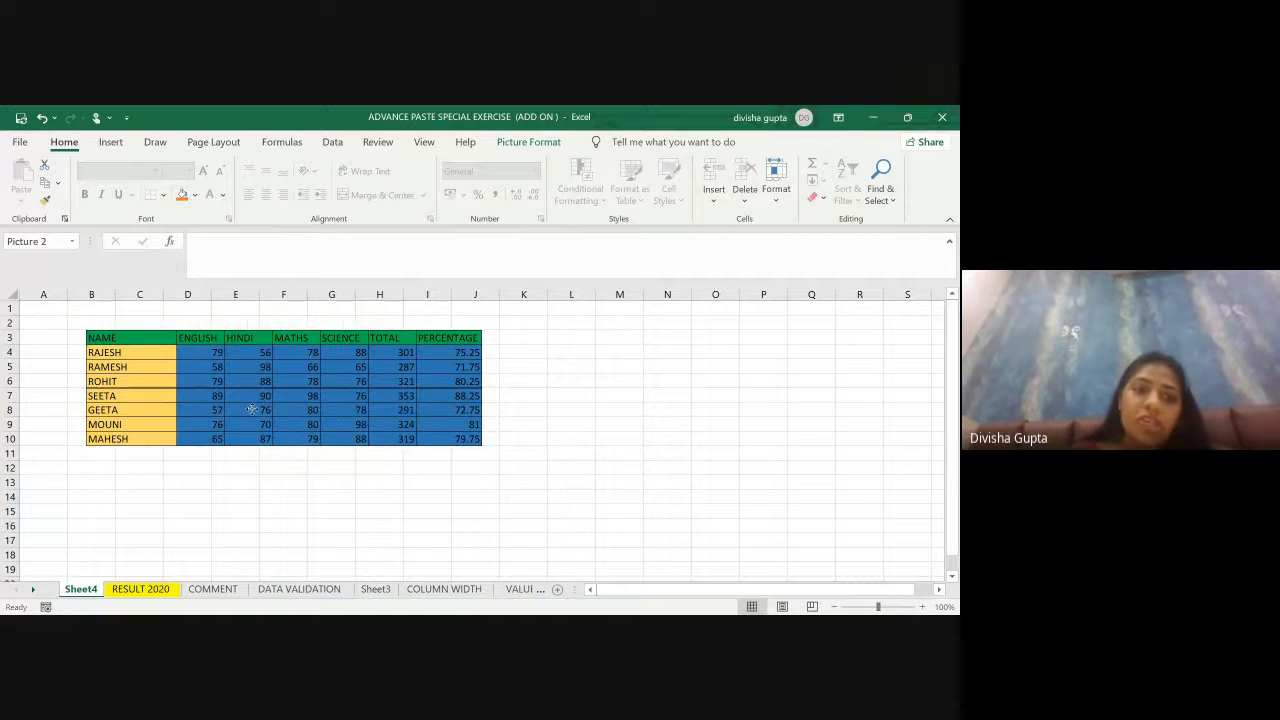
left_click(178, 522)
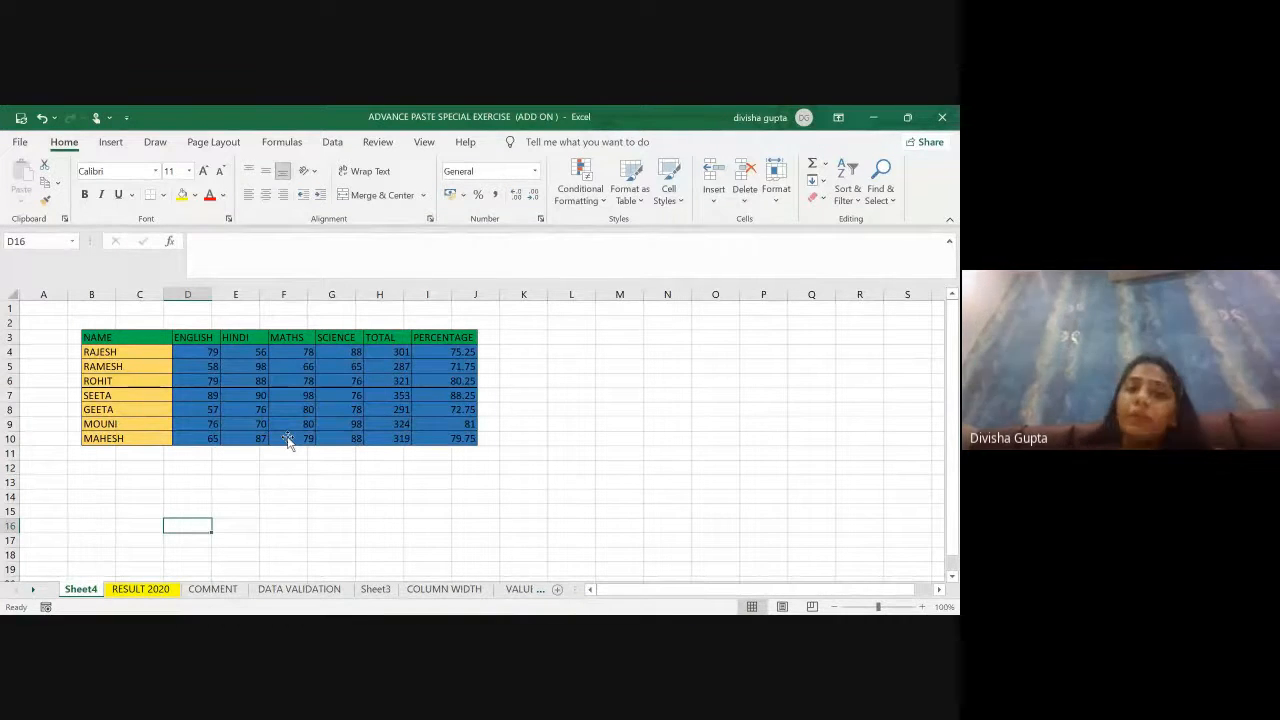
Step: Select the result table A2:G9 on the RESULT 2020 sheet and copy it
left_click(139, 590)
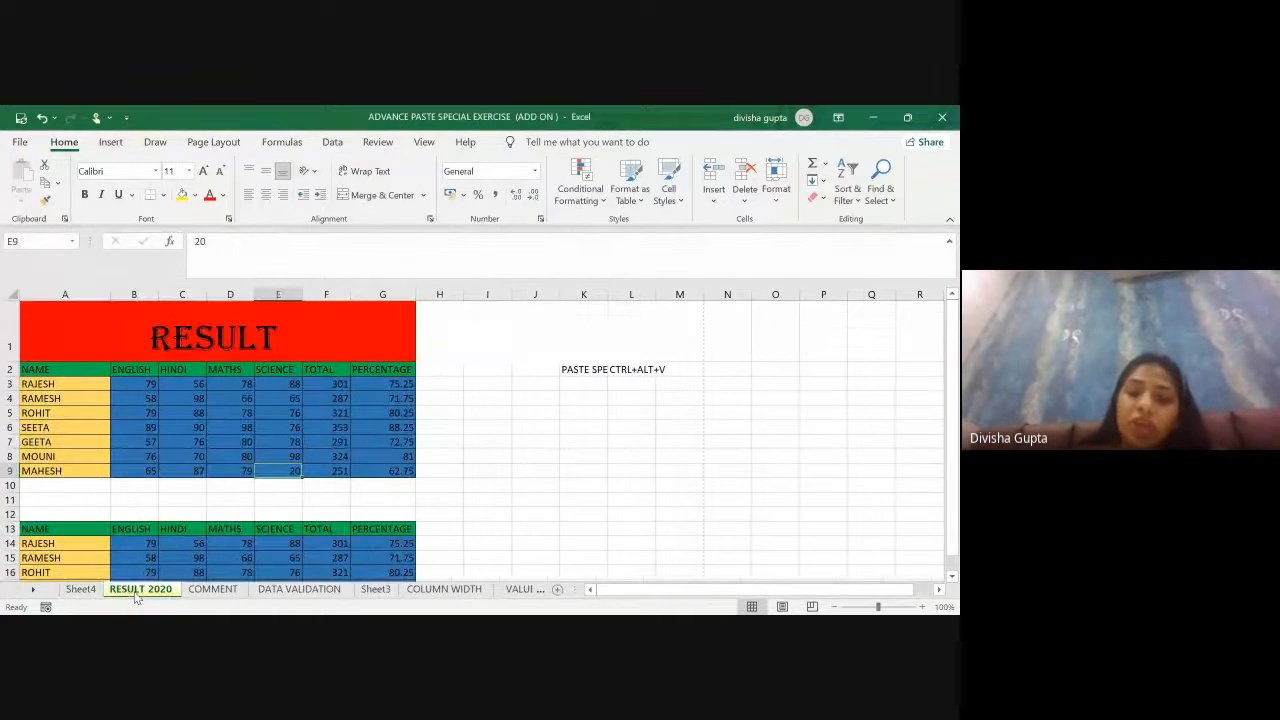
key("alt+Tab")
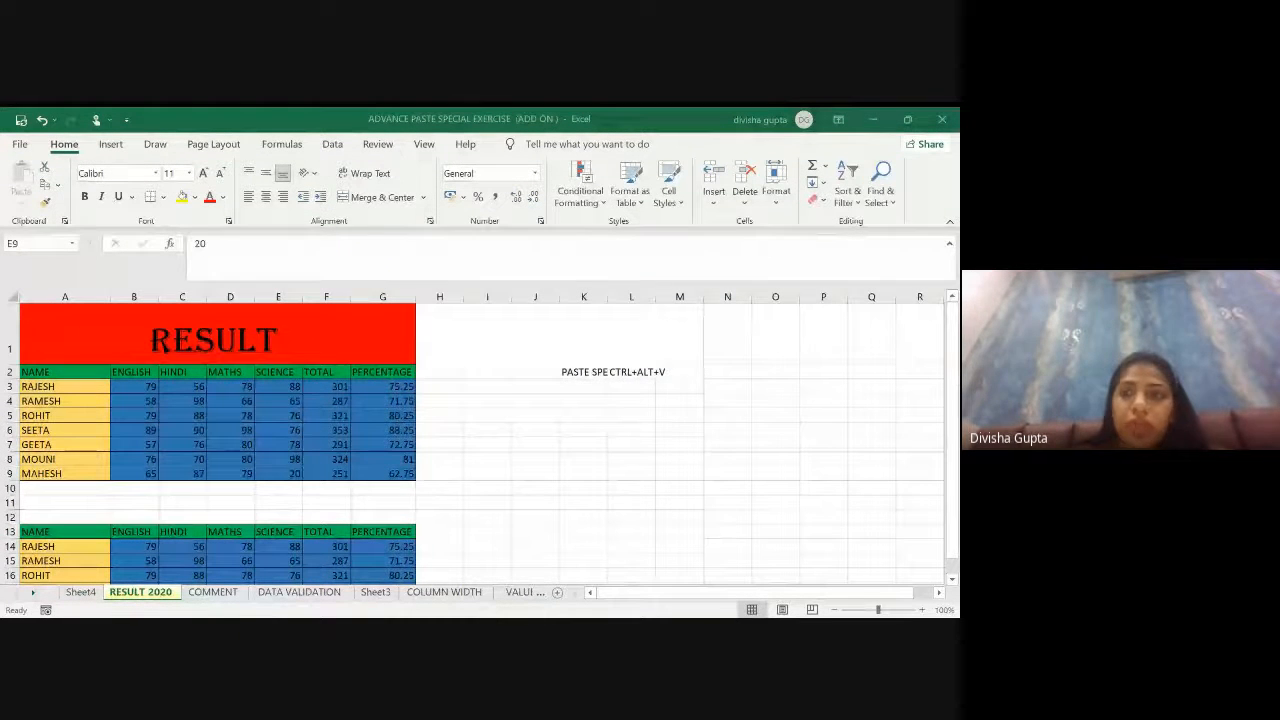
left_click(500, 614)
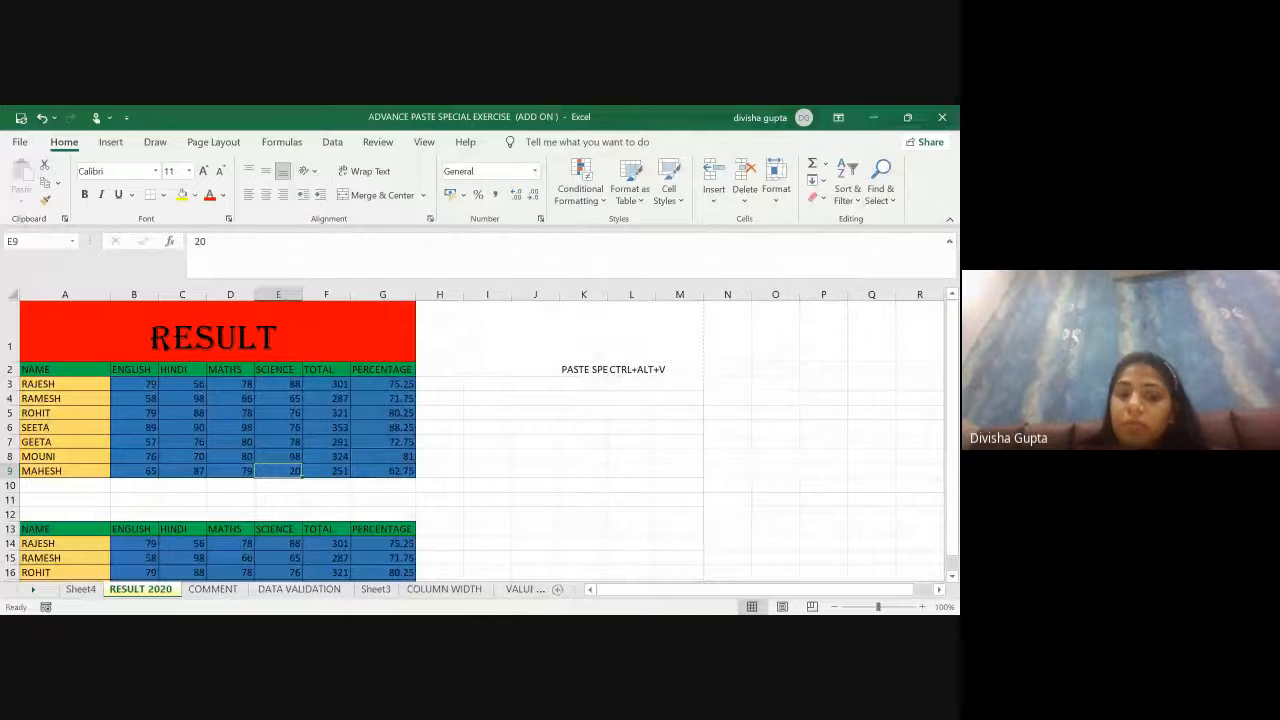
key("alt+Tab")
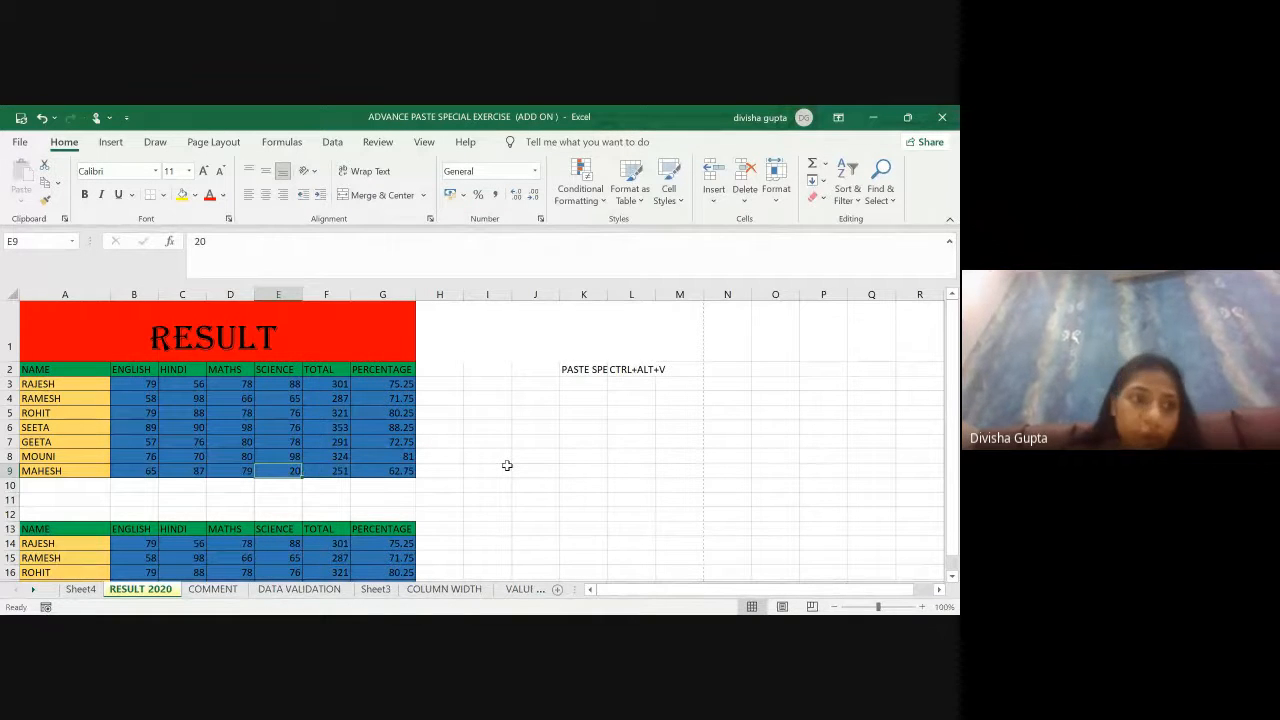
left_click(62, 368)
key("shift+Right")
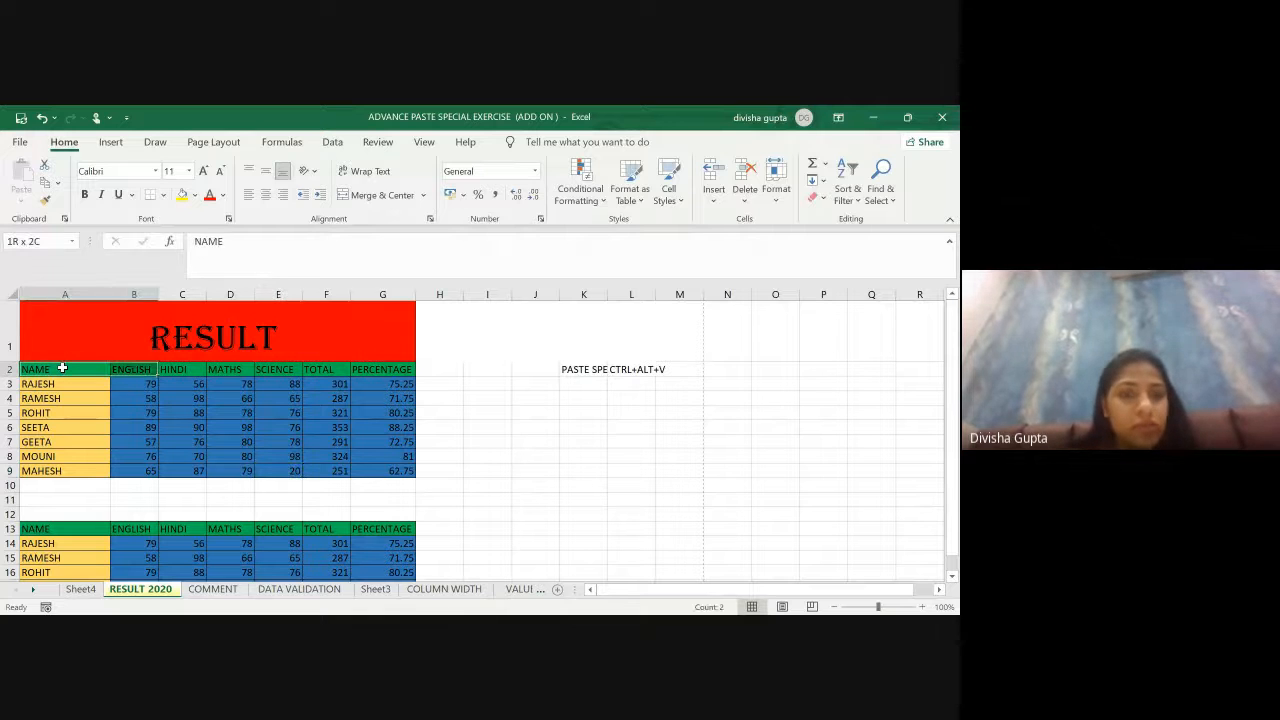
key("shift+Right")
key("shift+Right")
key("shift+Right")
key("shift+Right")
key("shift+Right")
key("shift+Down")
key("shift+Down")
key("shift+Down")
key("shift+Down")
key("shift+Down")
key("shift+Down")
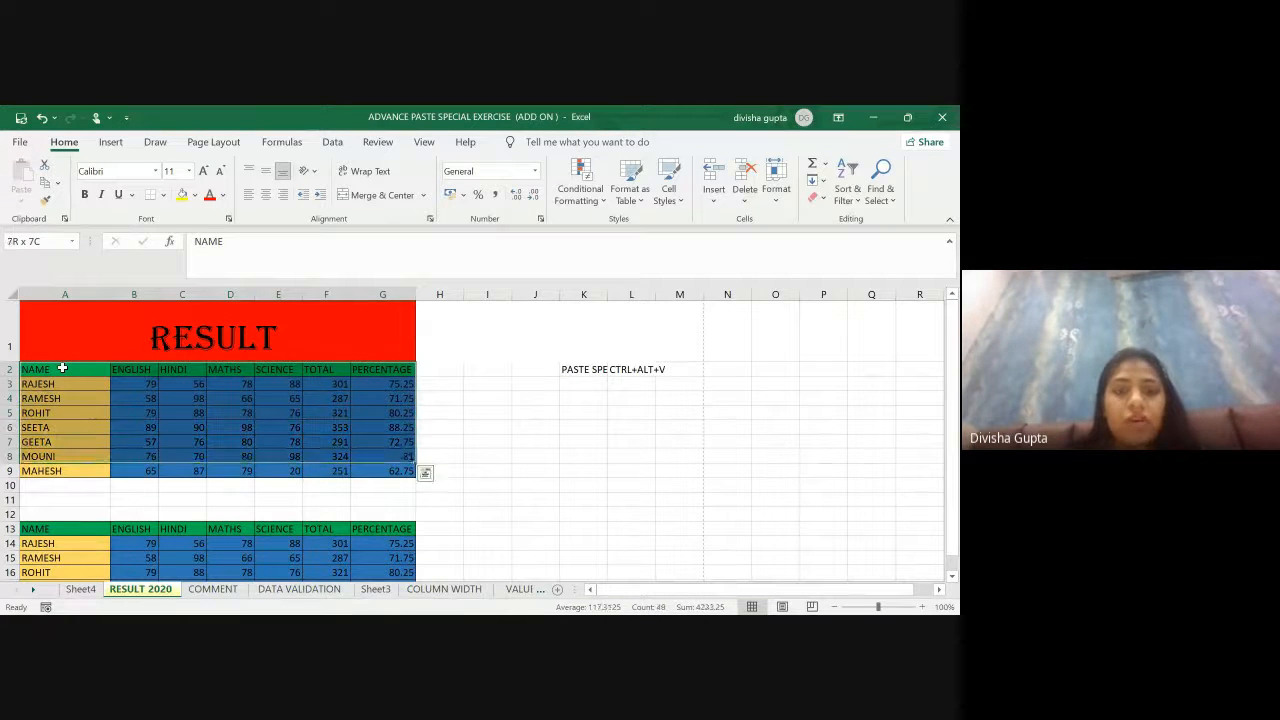
key("shift+Down")
key("ctrl+c")
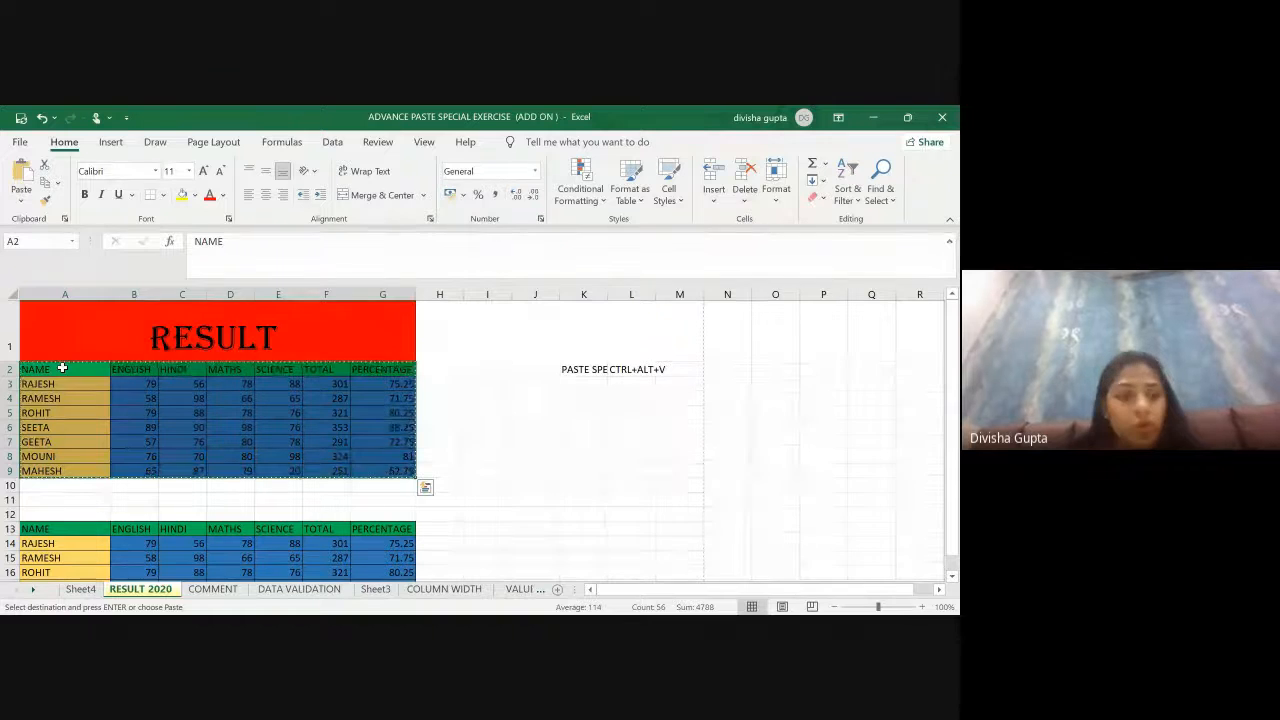
Step: Paste the copied result table as a linked picture at cell B15 of Sheet4
left_click(84, 590)
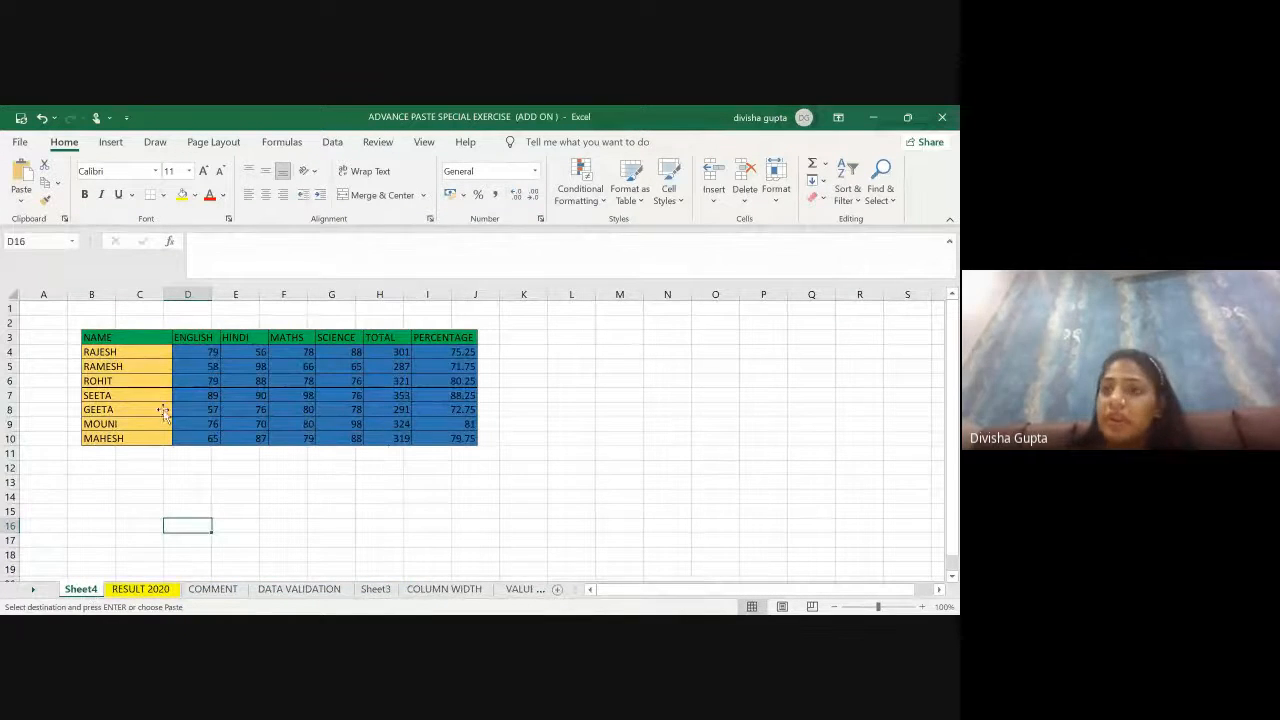
left_click(104, 506)
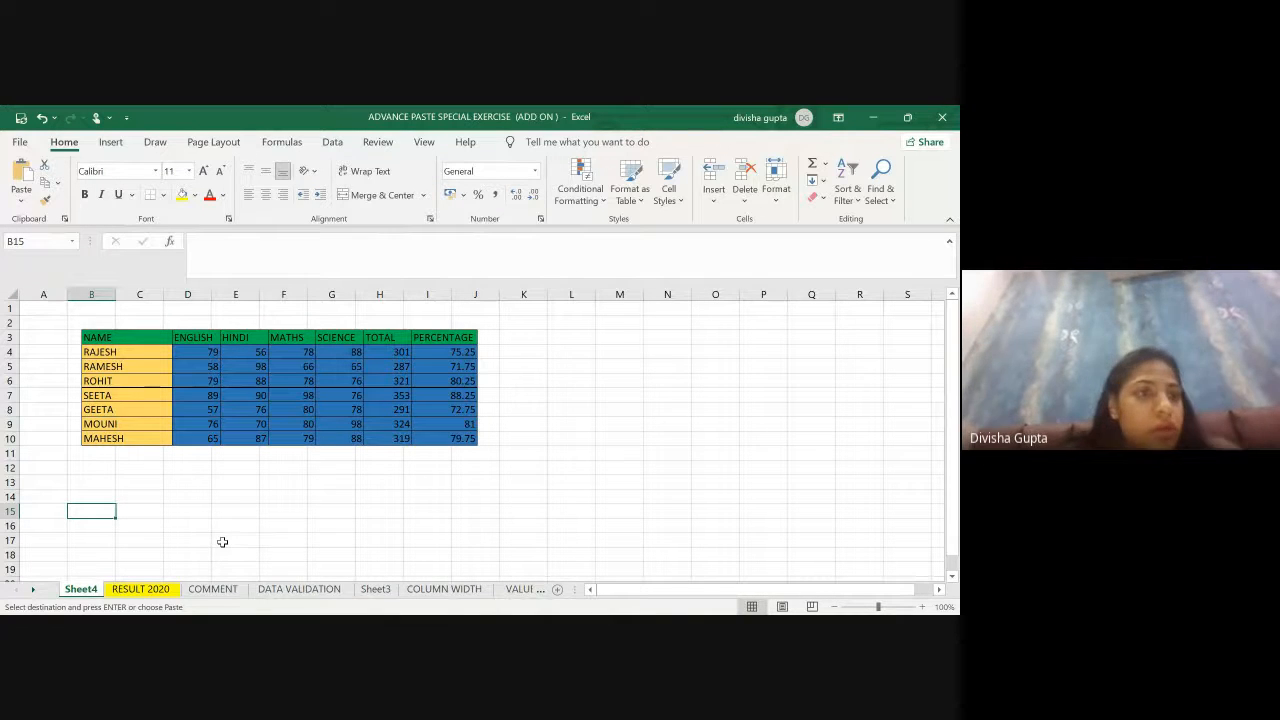
left_click(21, 201)
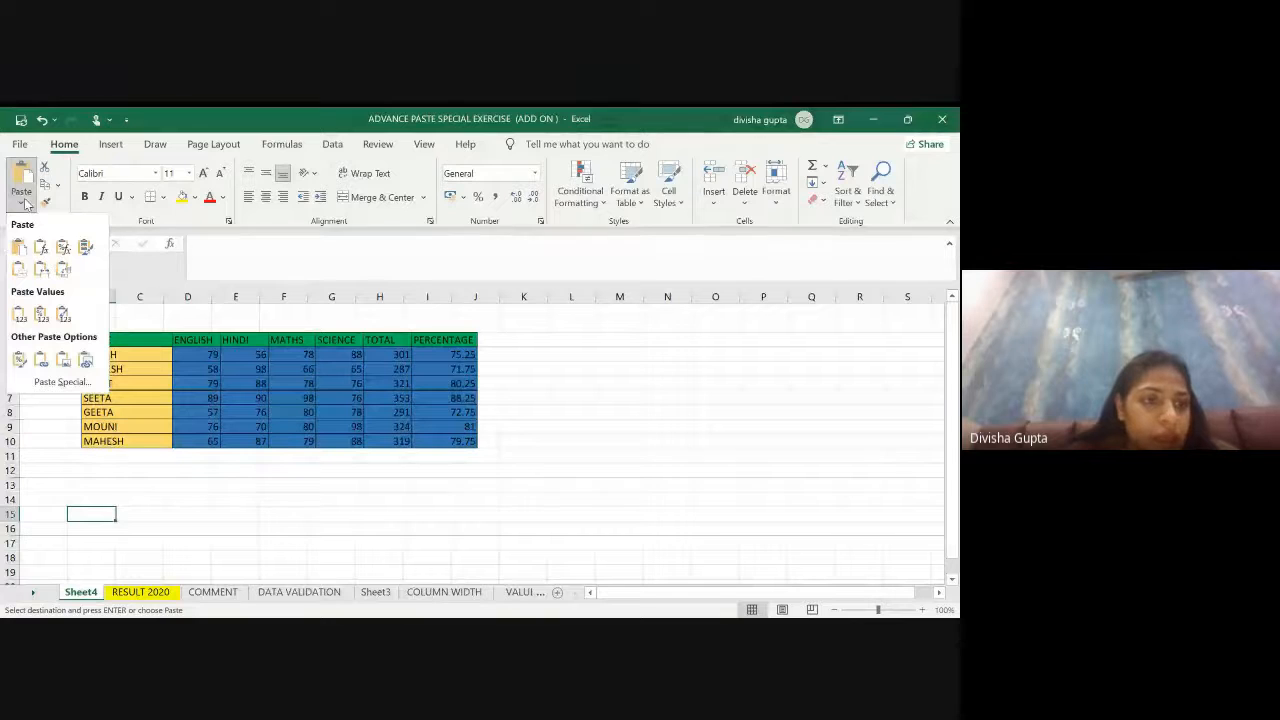
left_click(86, 360)
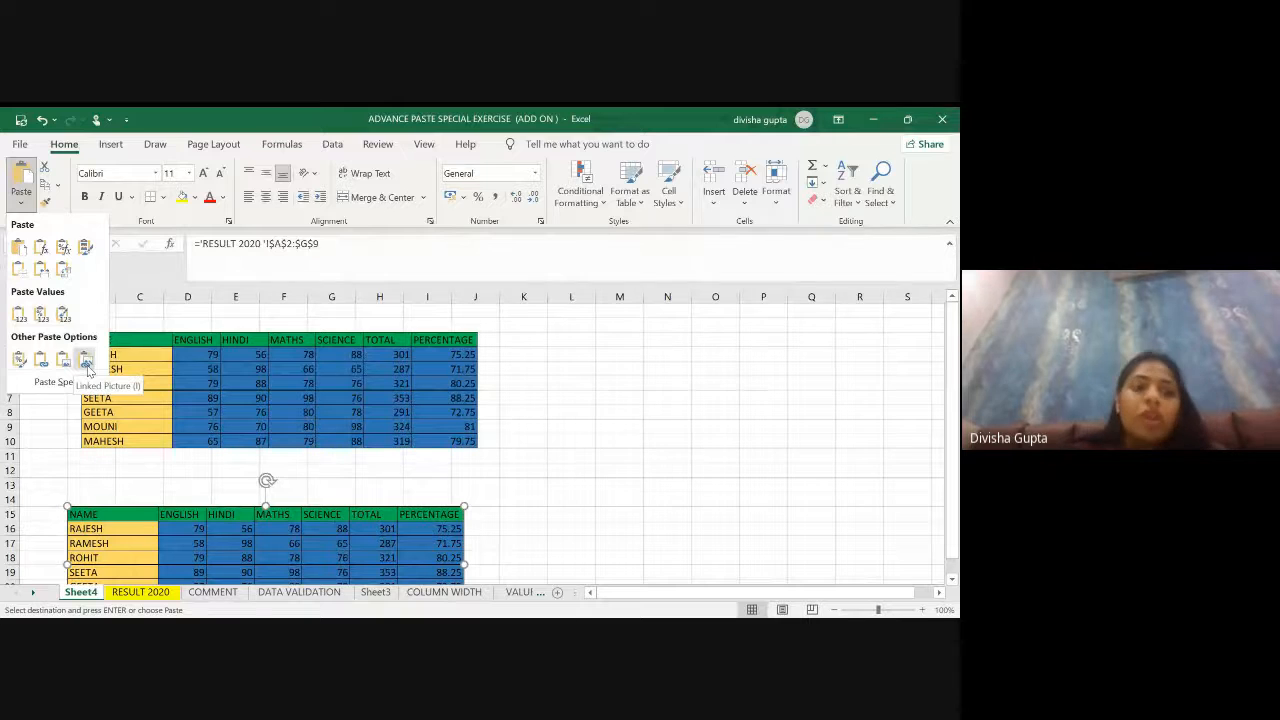
left_click(87, 365)
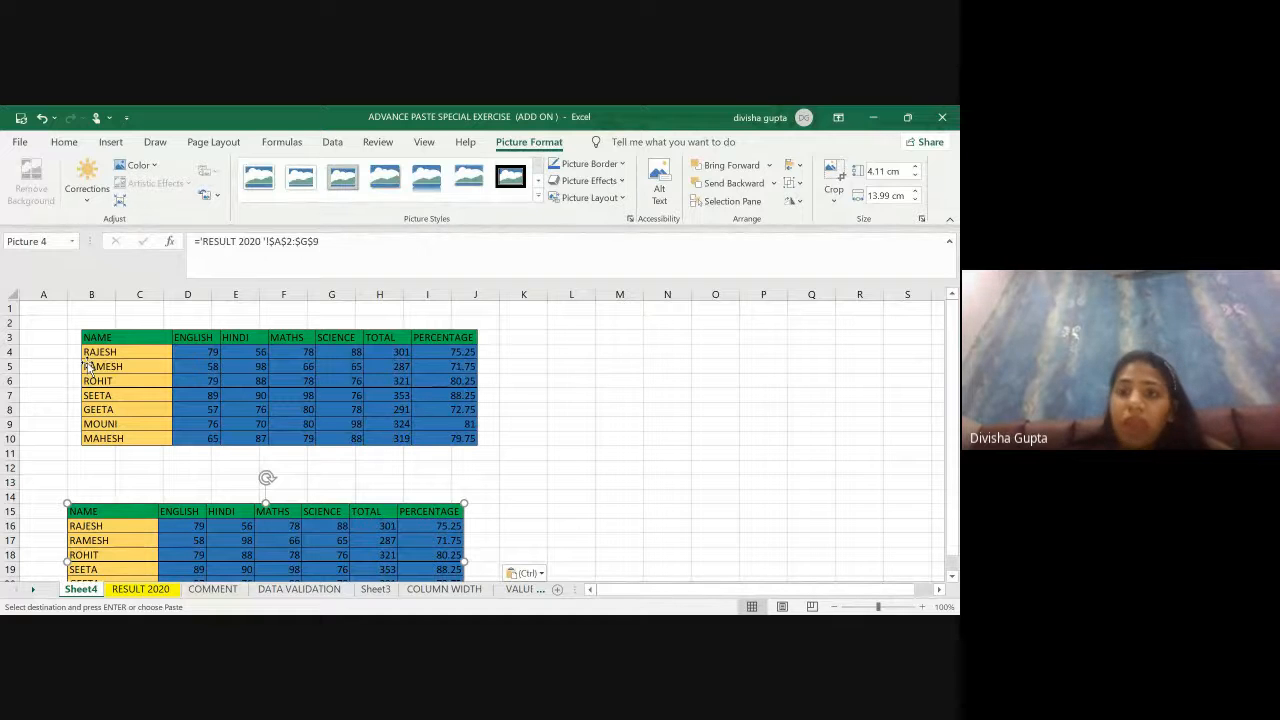
key("alt+Tab")
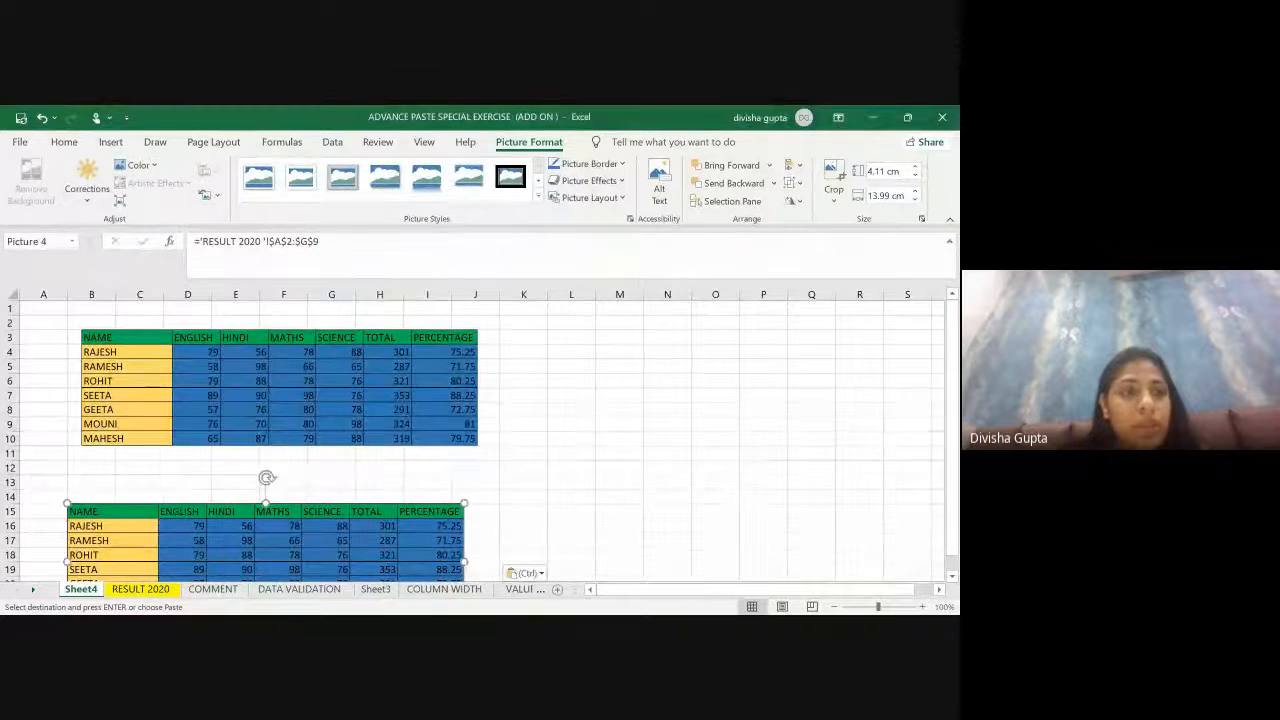
left_click(64, 141)
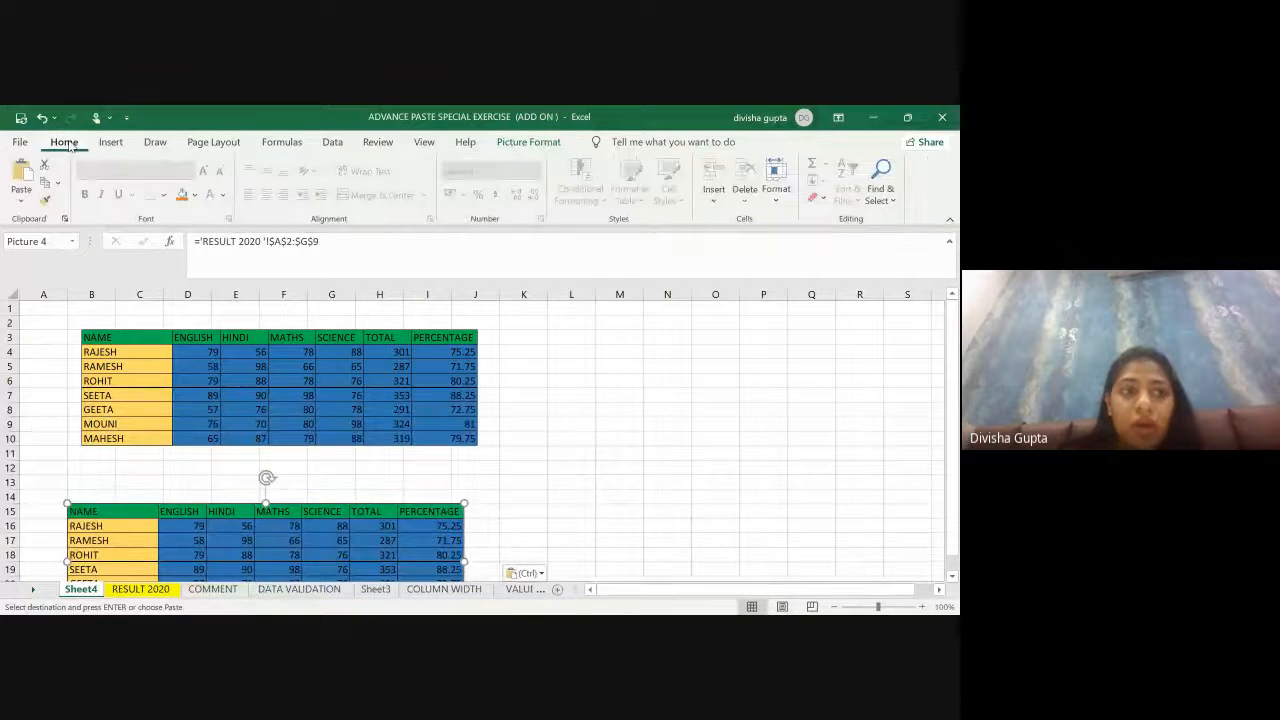
left_click(27, 205)
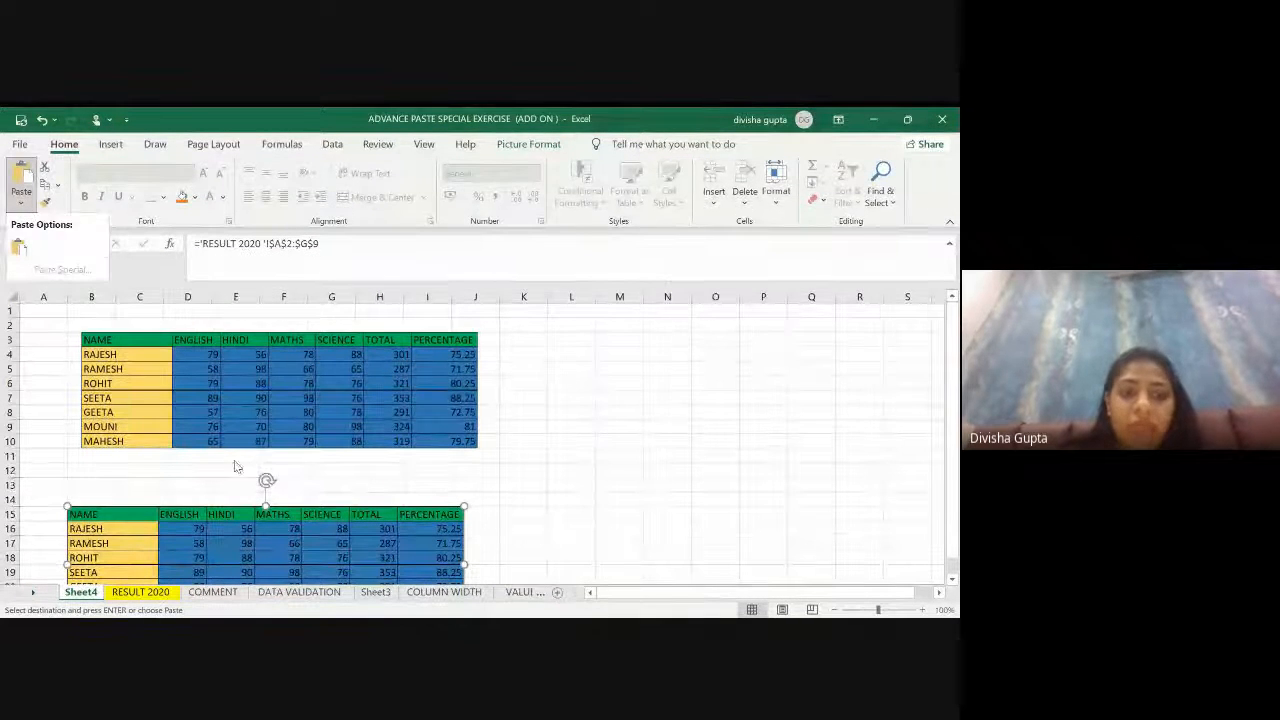
Step: Compare the source table on RESULT 2020 with the linked picture on Sheet4
left_click(148, 591)
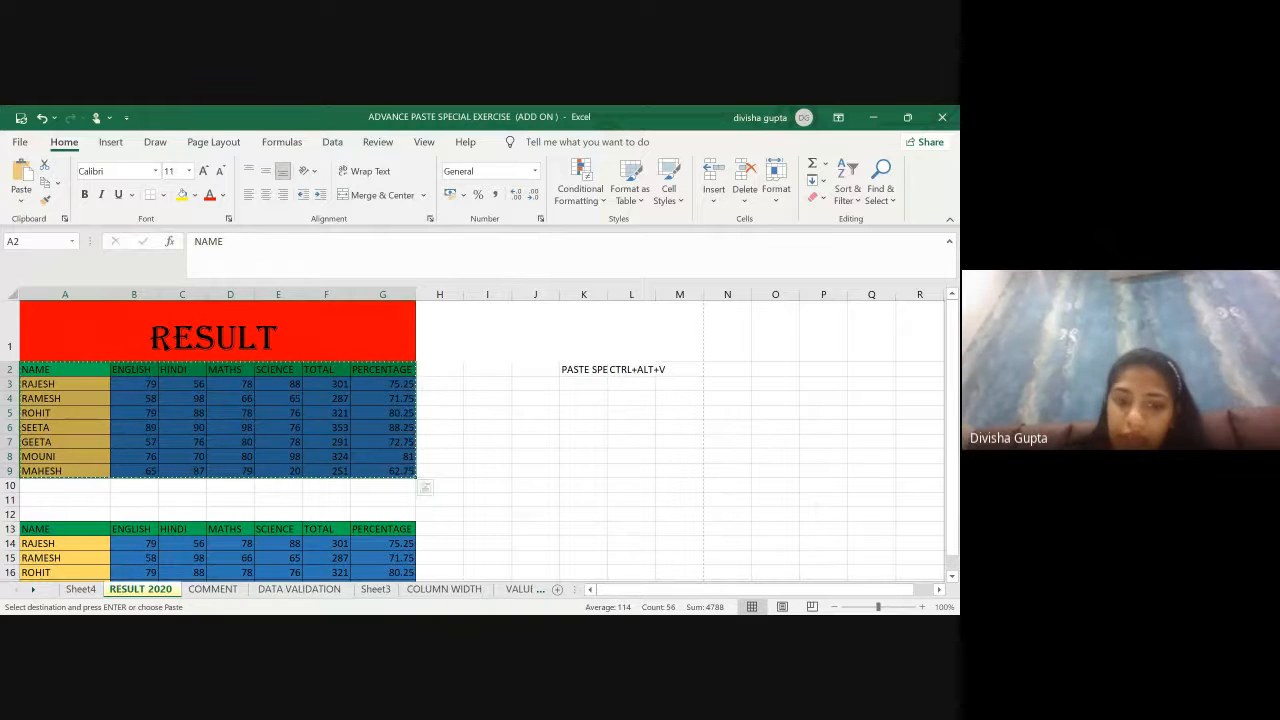
left_click(82, 589)
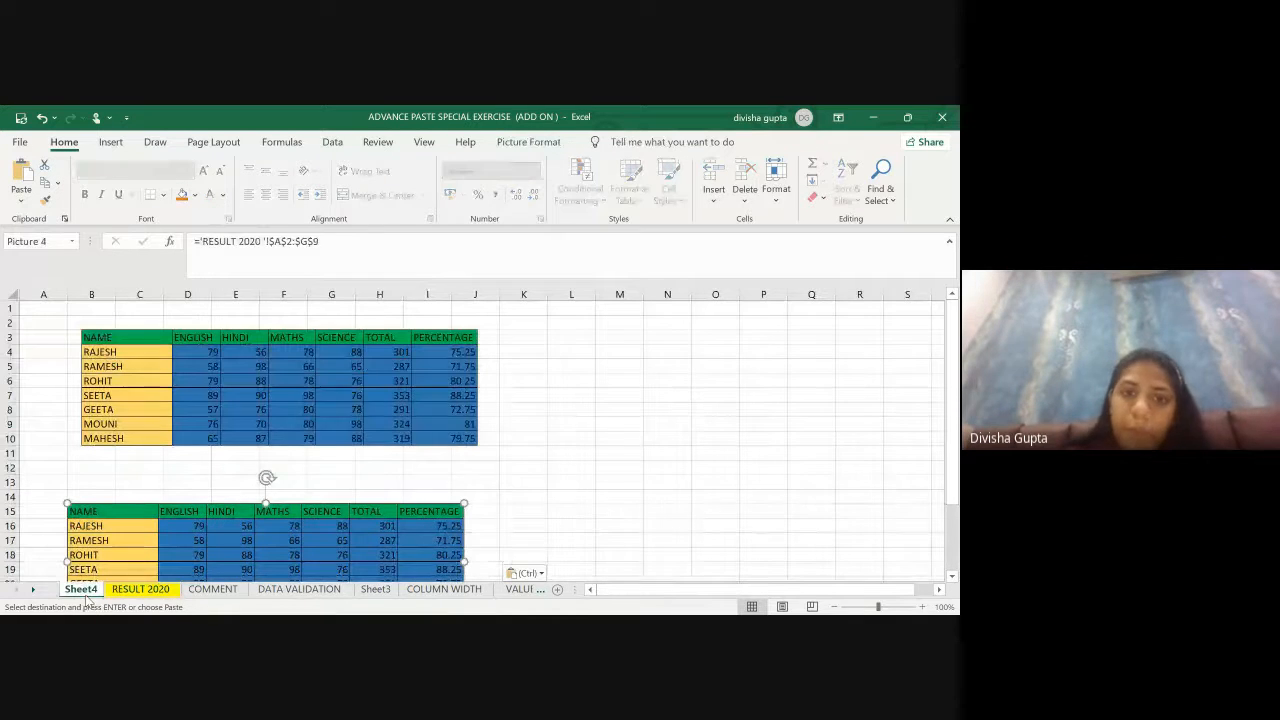
scroll(103, 580, "down", 3)
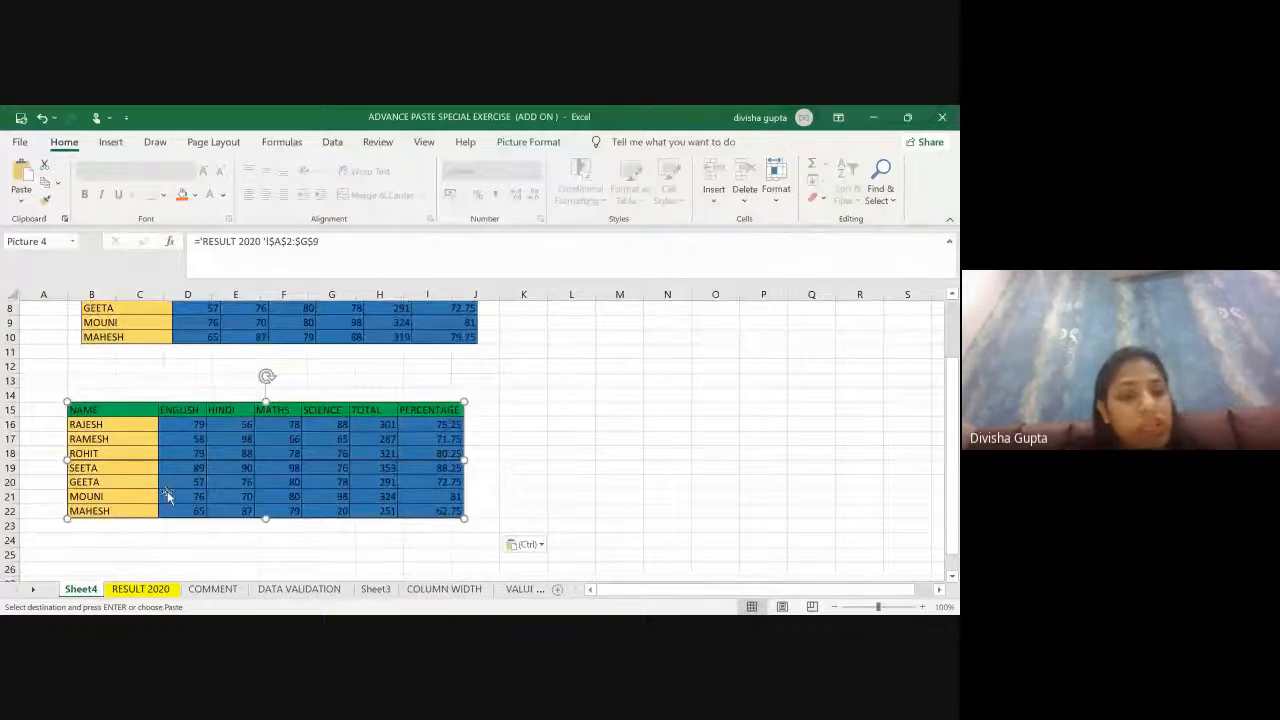
Step: Set the Science mark in cell E9 of the RESULT 2020 sheet to 89
left_click(135, 589)
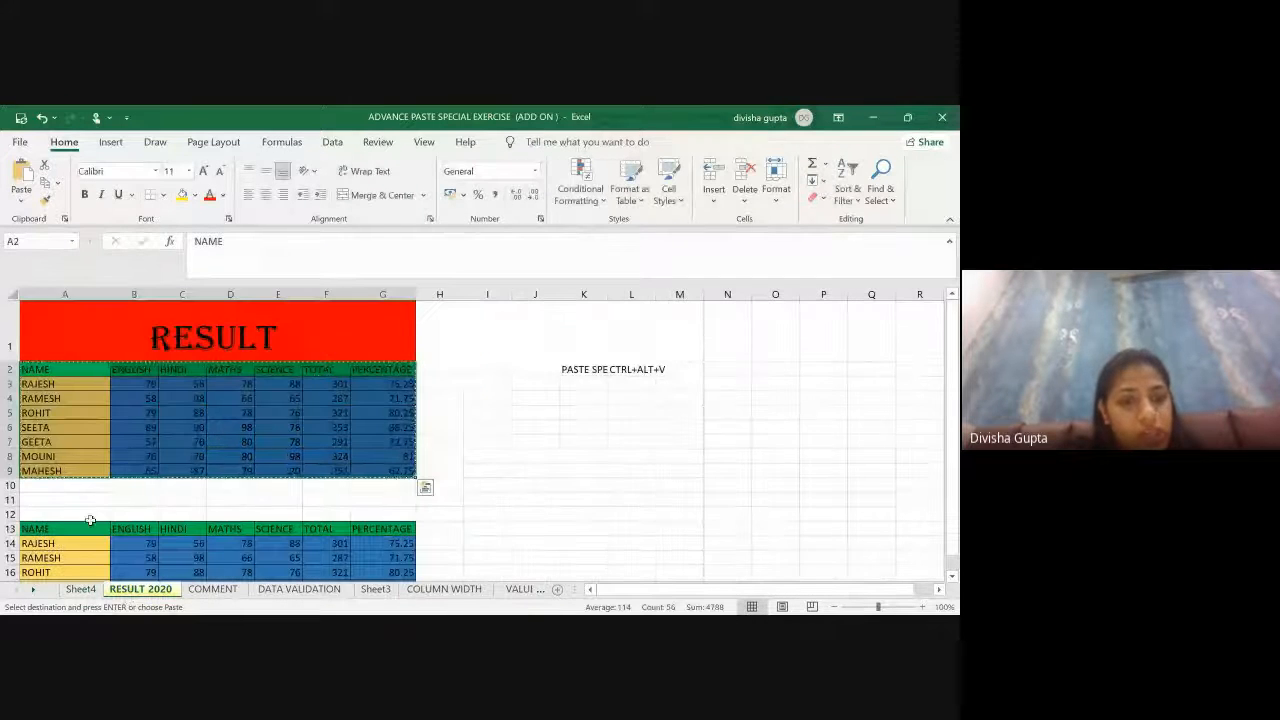
left_click(287, 484)
left_click(274, 468)
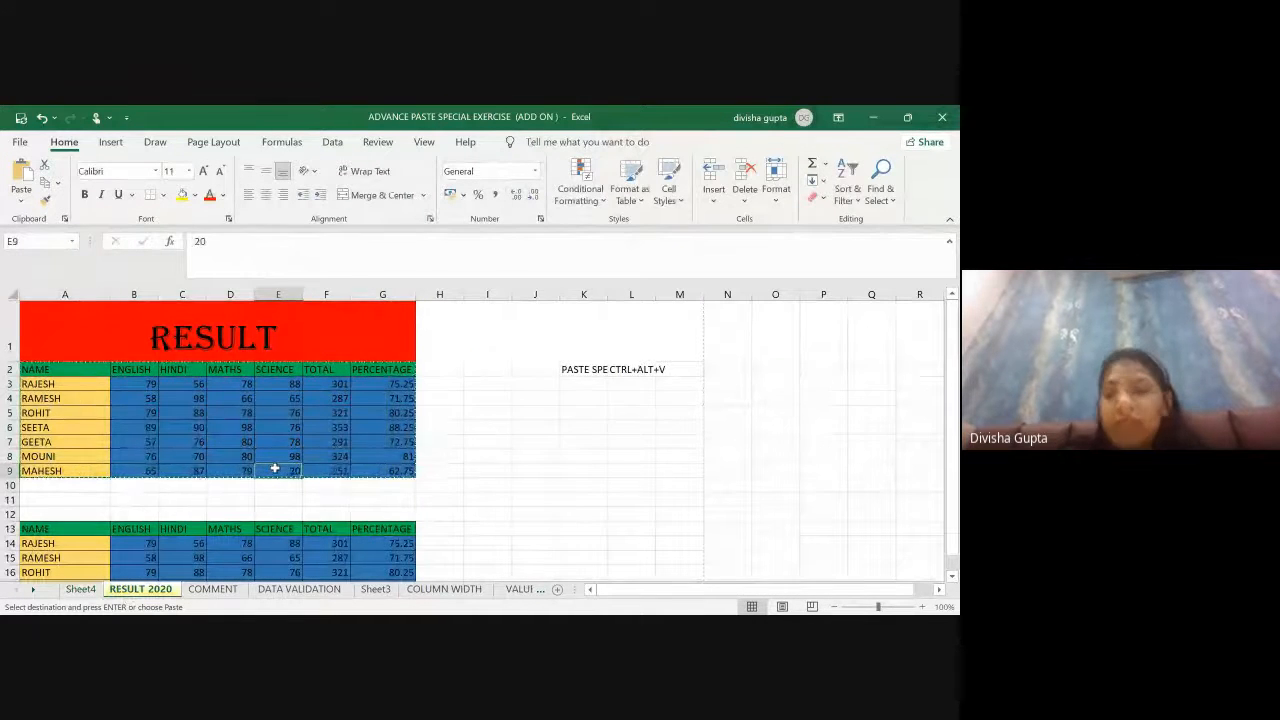
type("89")
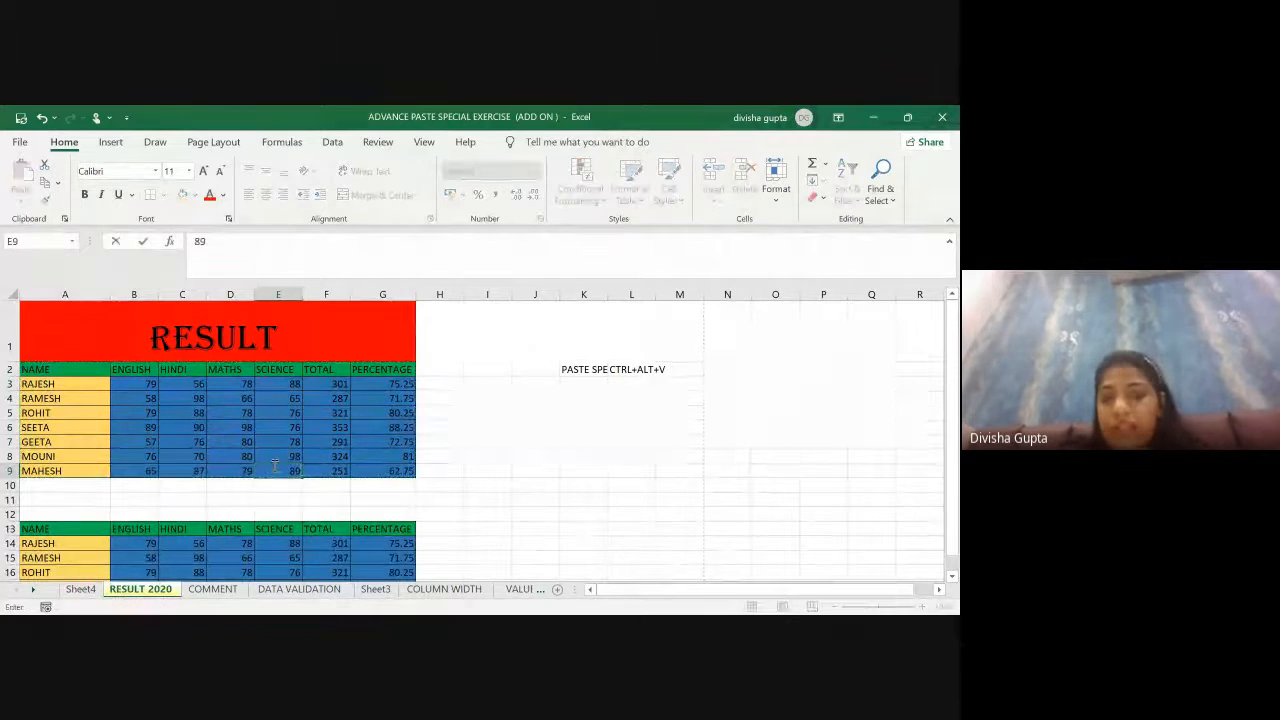
key("Tab")
left_click(583, 513)
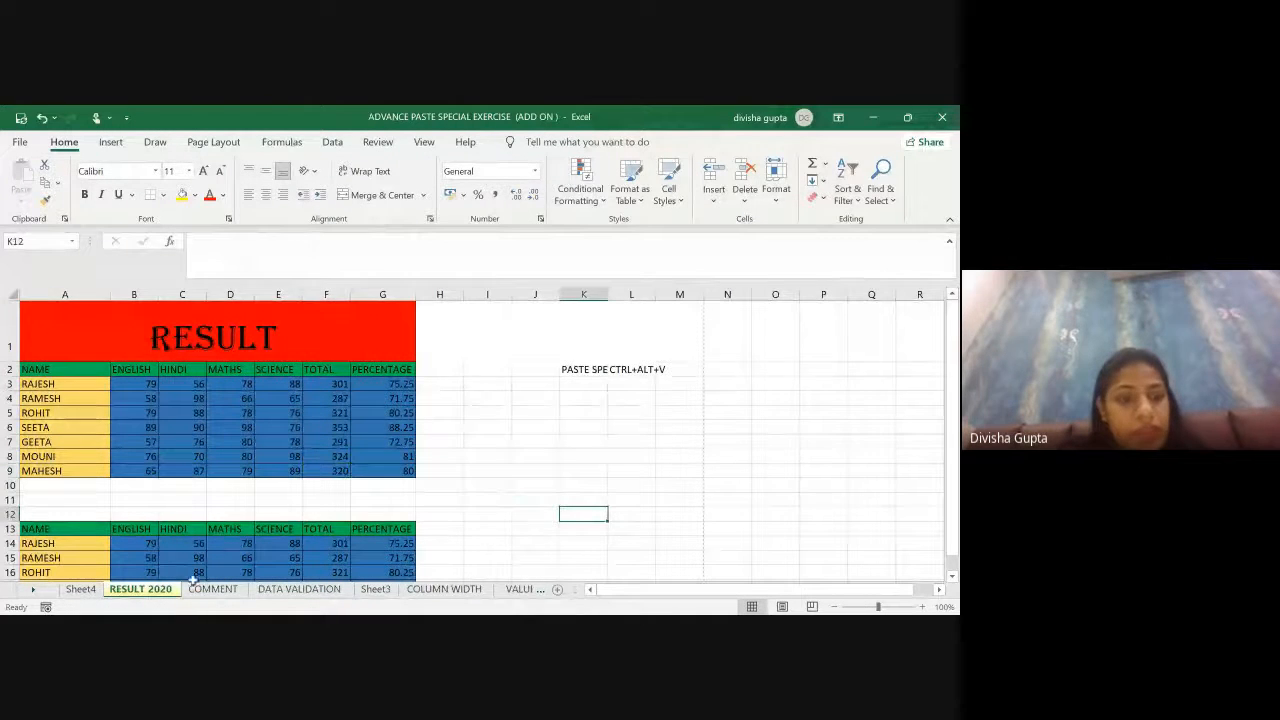
Step: Move the linked table picture on Sheet4 so its upper-left corner sits at about cell B13
left_click(81, 589)
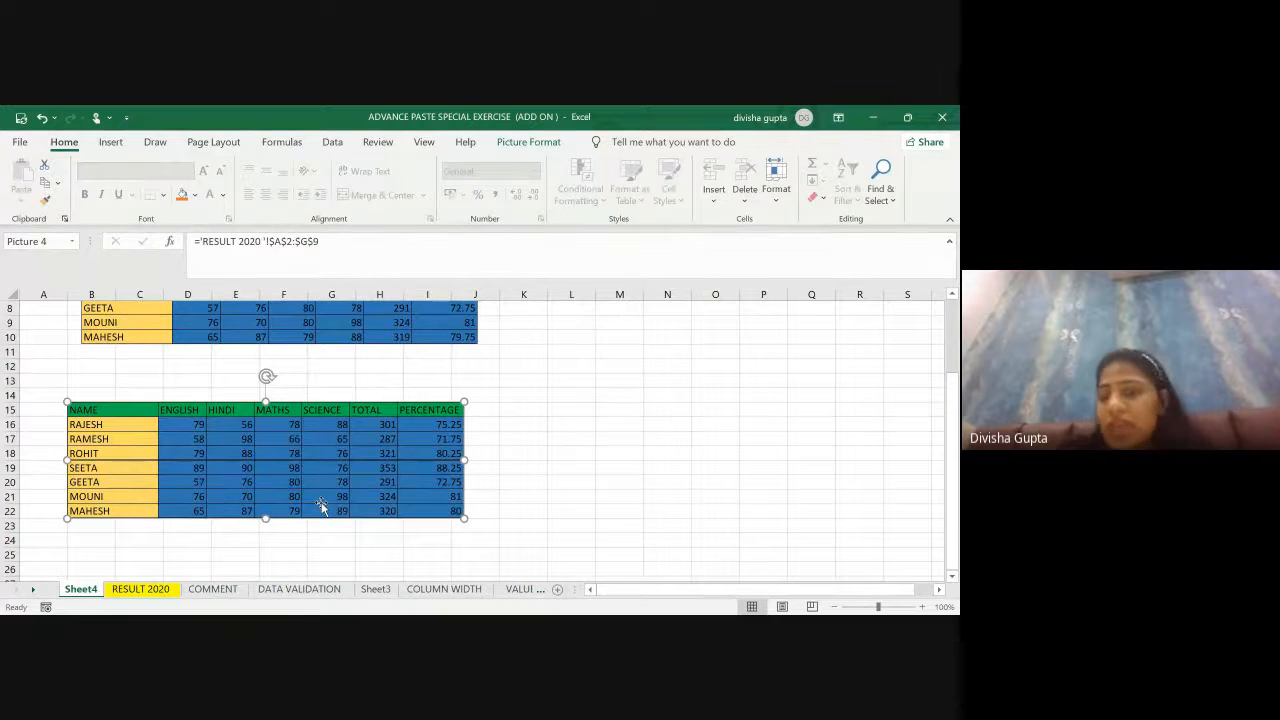
left_click(606, 514)
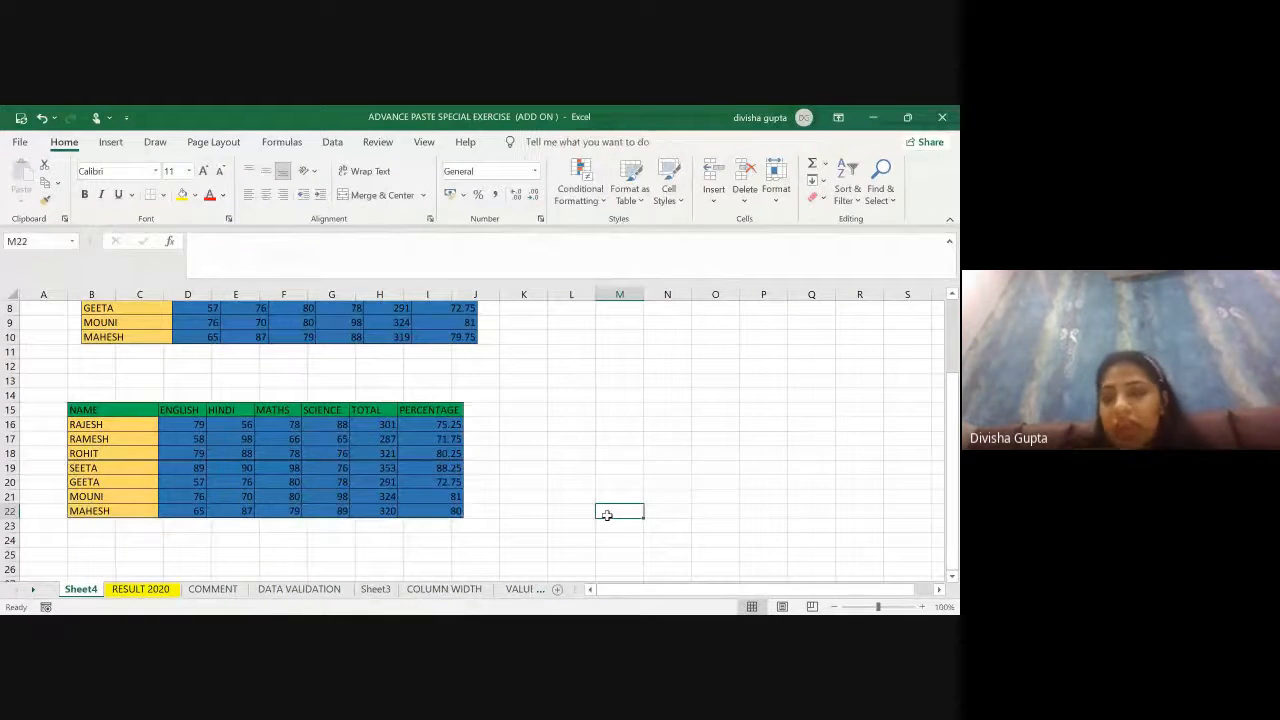
left_click_drag(349, 496, 374, 469)
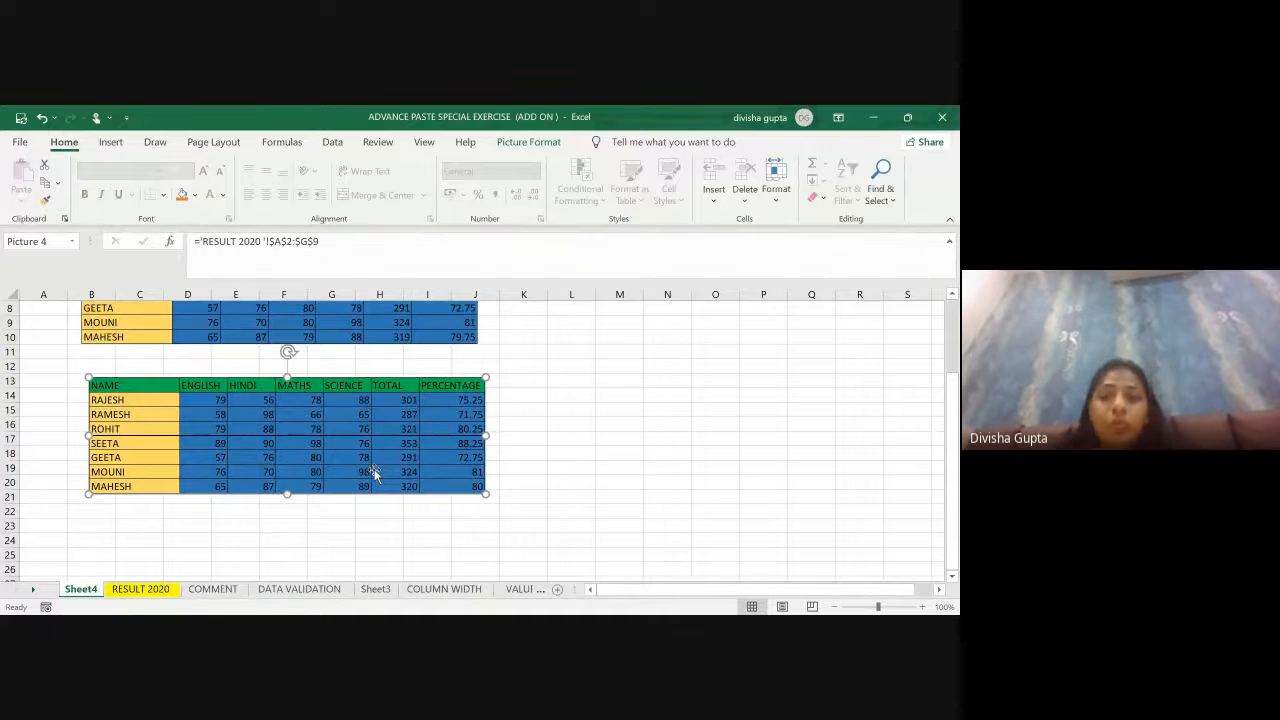
Step: Move the linked table picture on Sheet4 down to about row 16, and open the VALUE, FORMULA & NUMBER FORMAT sheet
left_click_drag(374, 469, 355, 523)
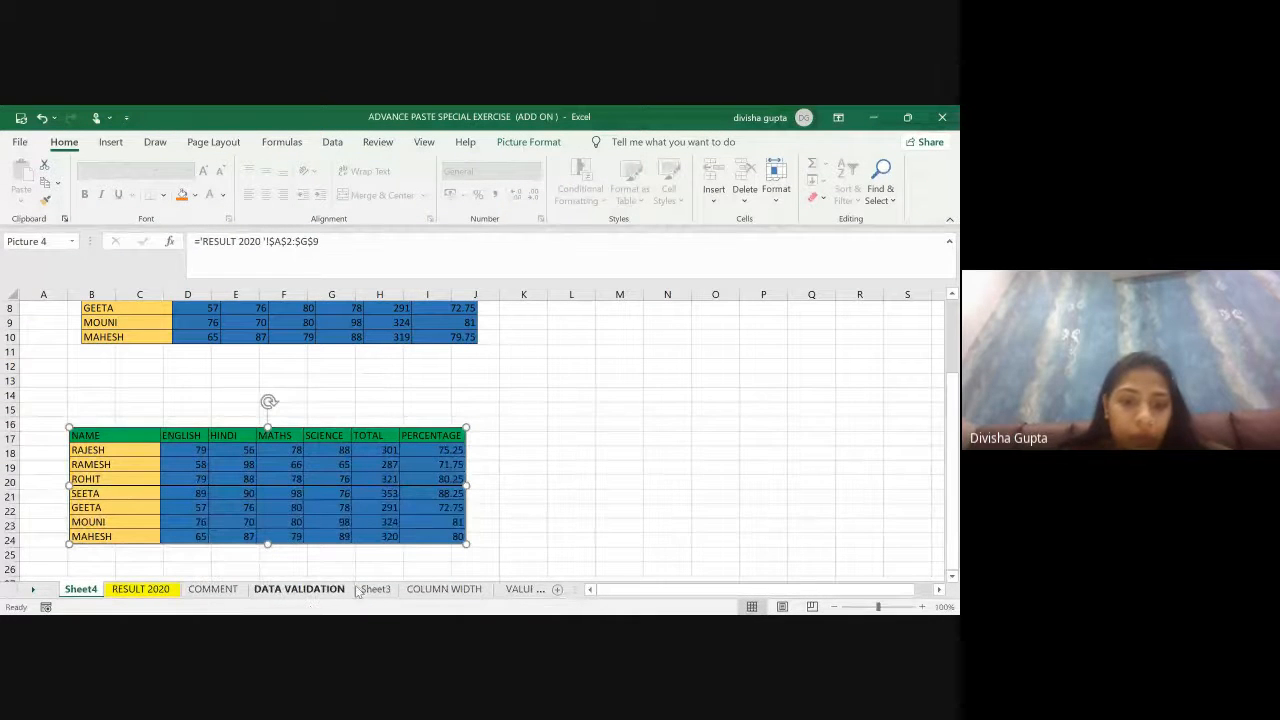
scroll(432, 598, "down", 4)
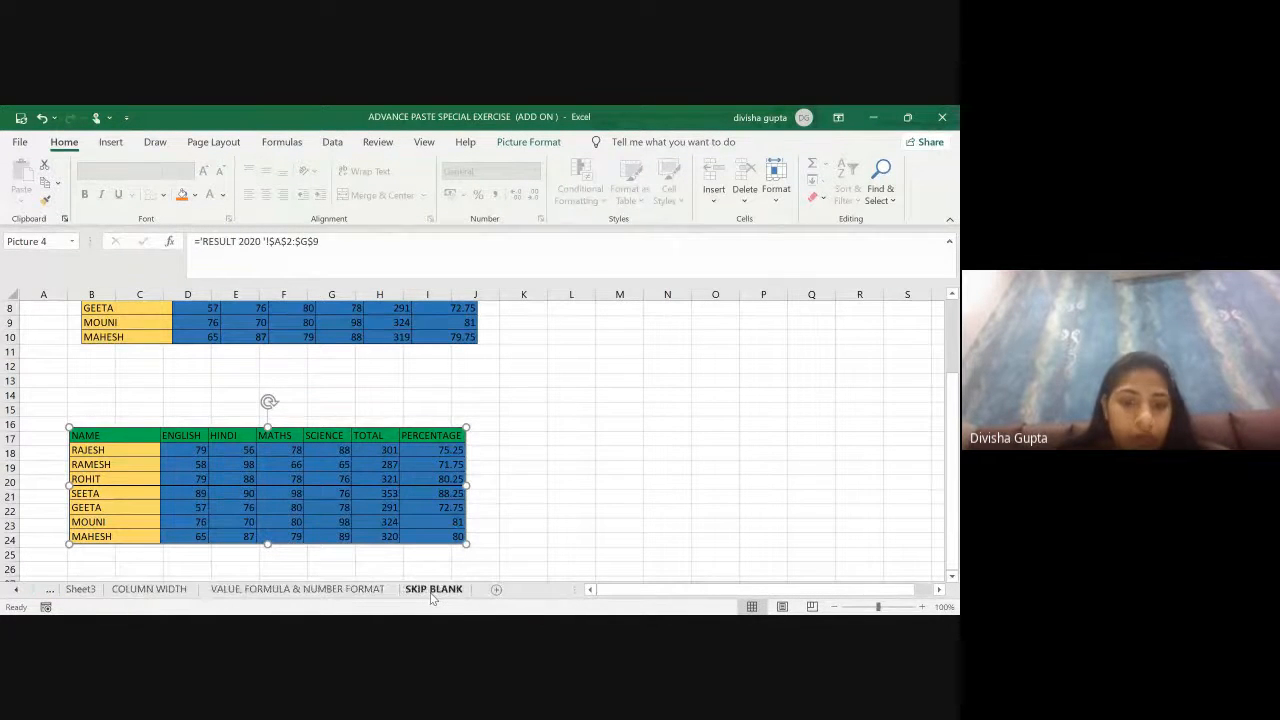
left_click(281, 592)
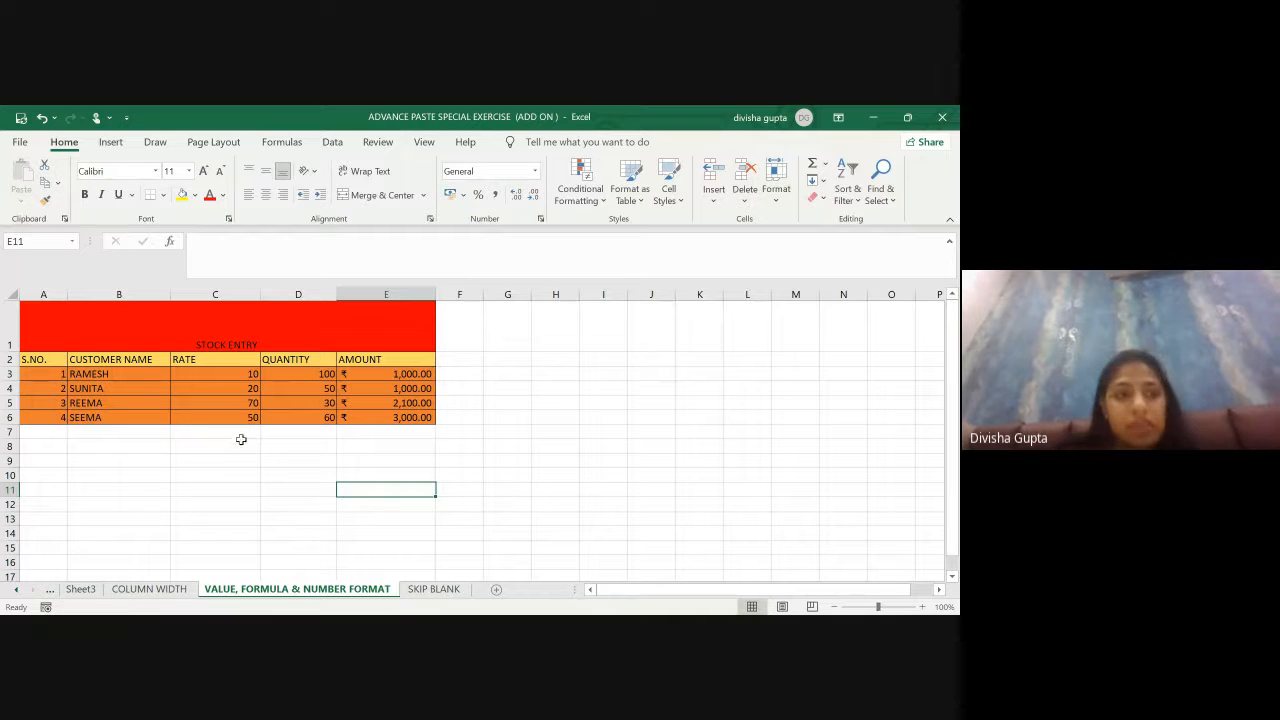
Step: Copy the stock entry table in A2:E6, including its header row
left_click(44, 361)
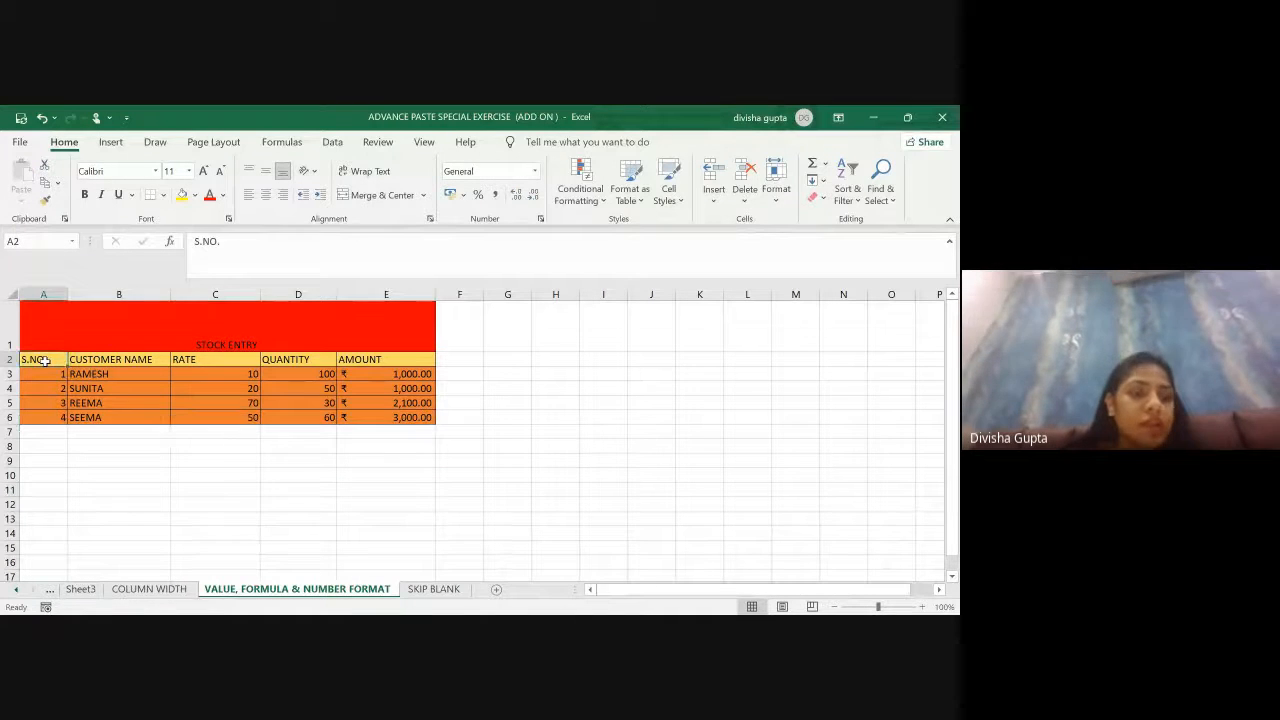
key("shift+Right")
key("shift+Right")
key("shift+Right")
key("shift+Right")
key("shift+Down")
key("shift+Down")
key("shift+Down")
key("shift+Down")
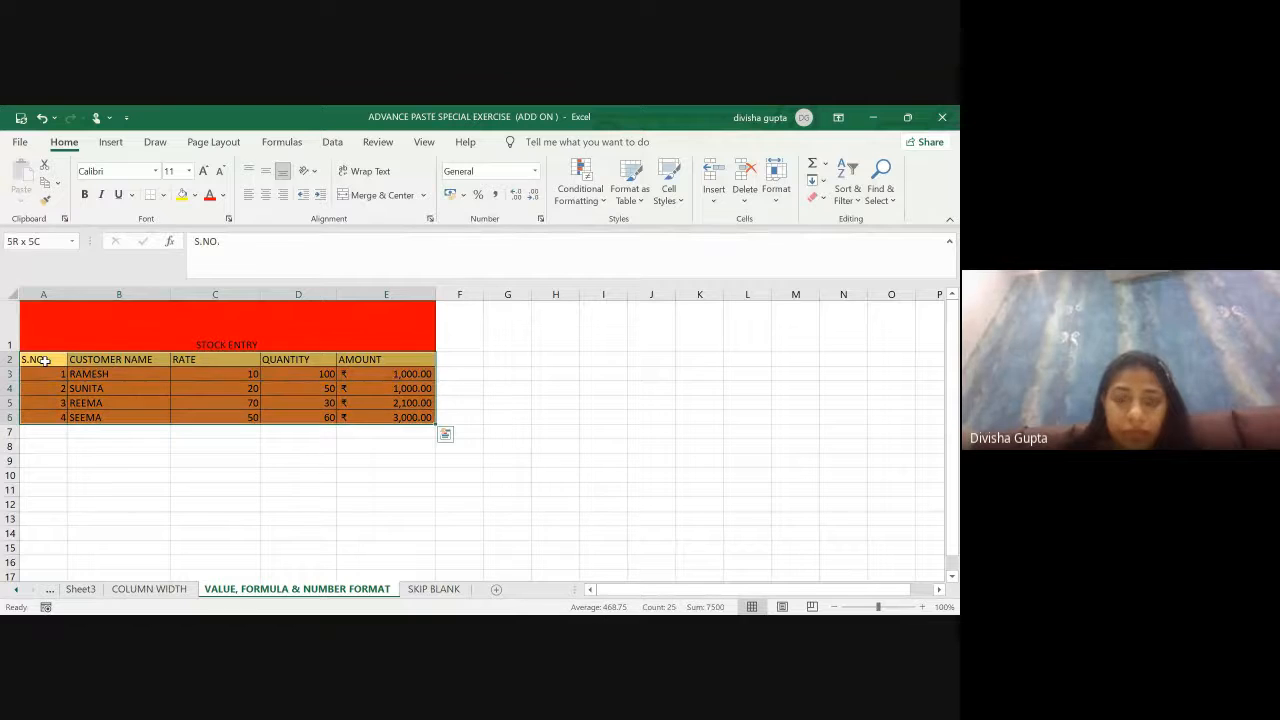
key("ctrl+c")
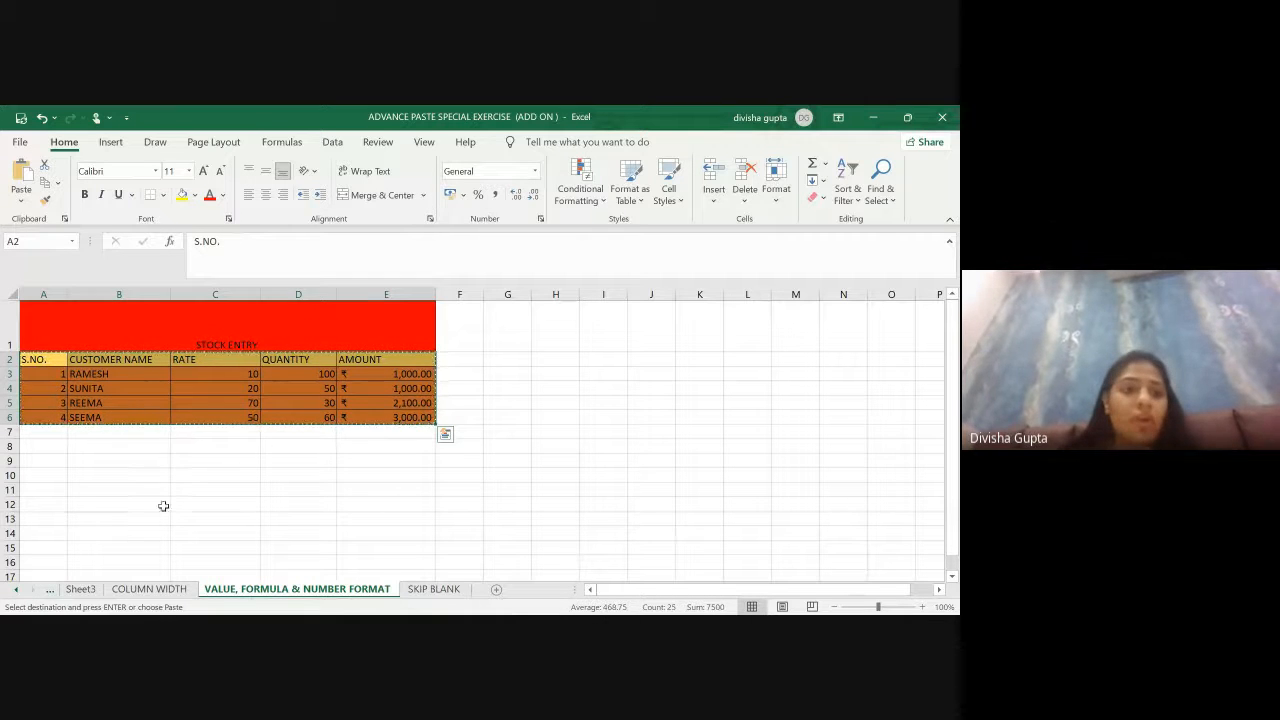
Step: Paste the copied stock table at B10 with Formulas and number formats, and auto-fit column F to its contents
left_click(131, 474)
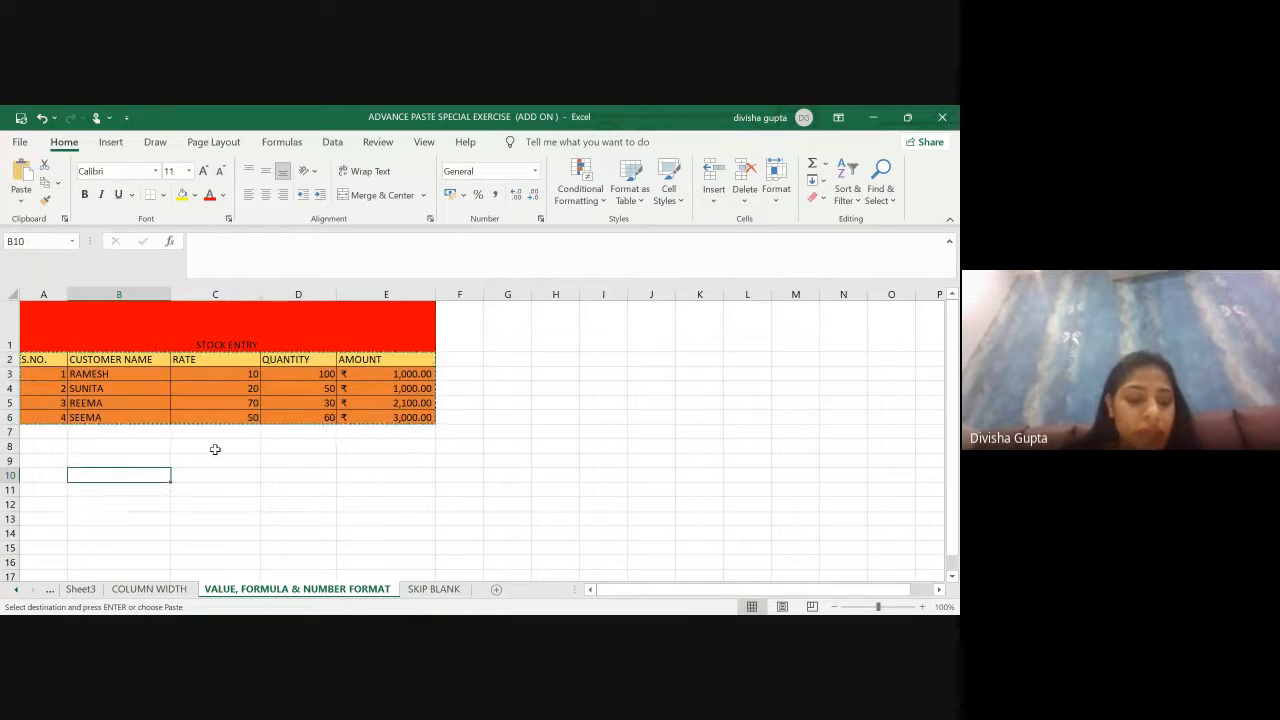
key("ctrl+alt+v")
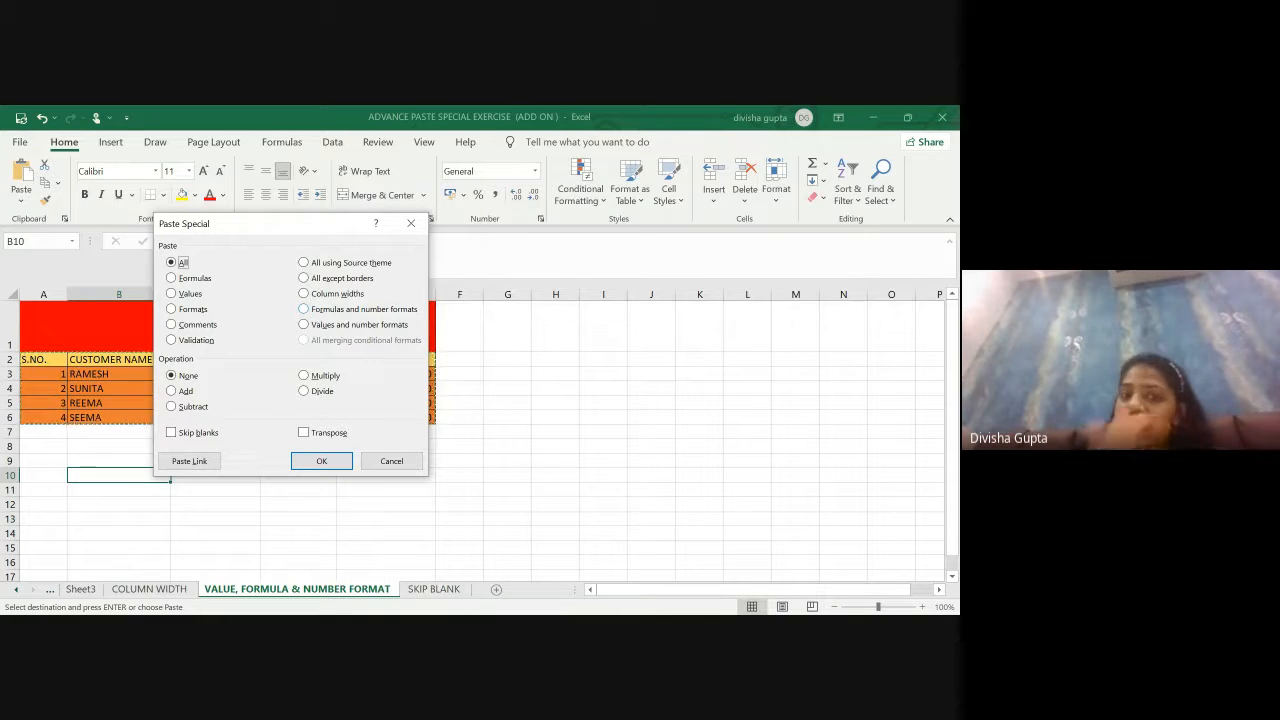
left_click(330, 309)
left_click(322, 461)
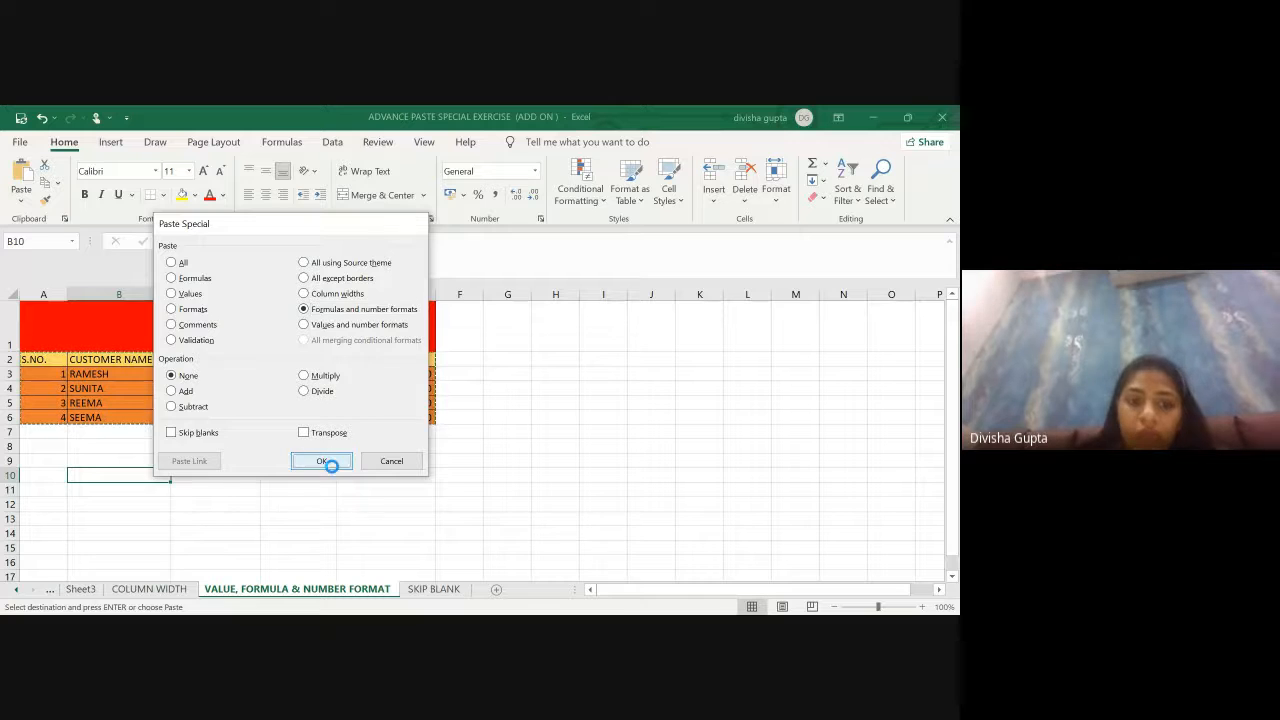
double_click(484, 297)
left_click(600, 446)
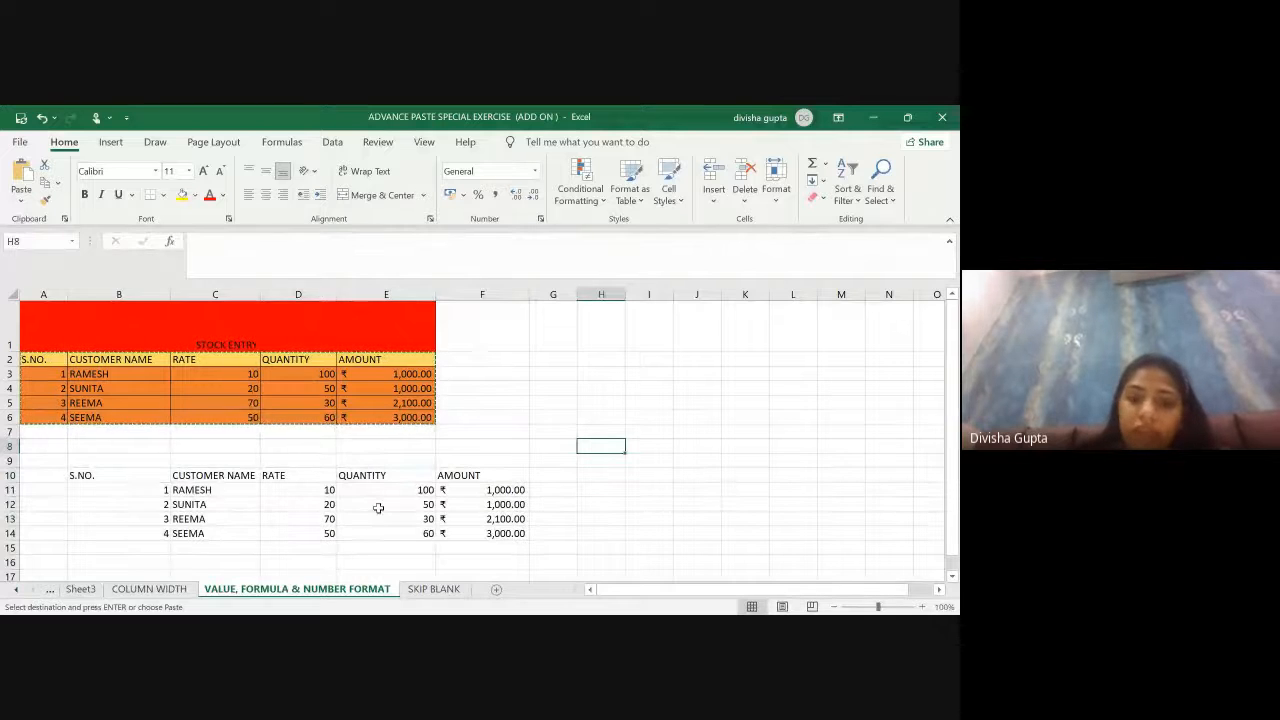
Step: Examine the formulas and number format of the source Amount cells E3:E6 and the Rate and Quantity cells they use
left_click(471, 491)
left_click(357, 374)
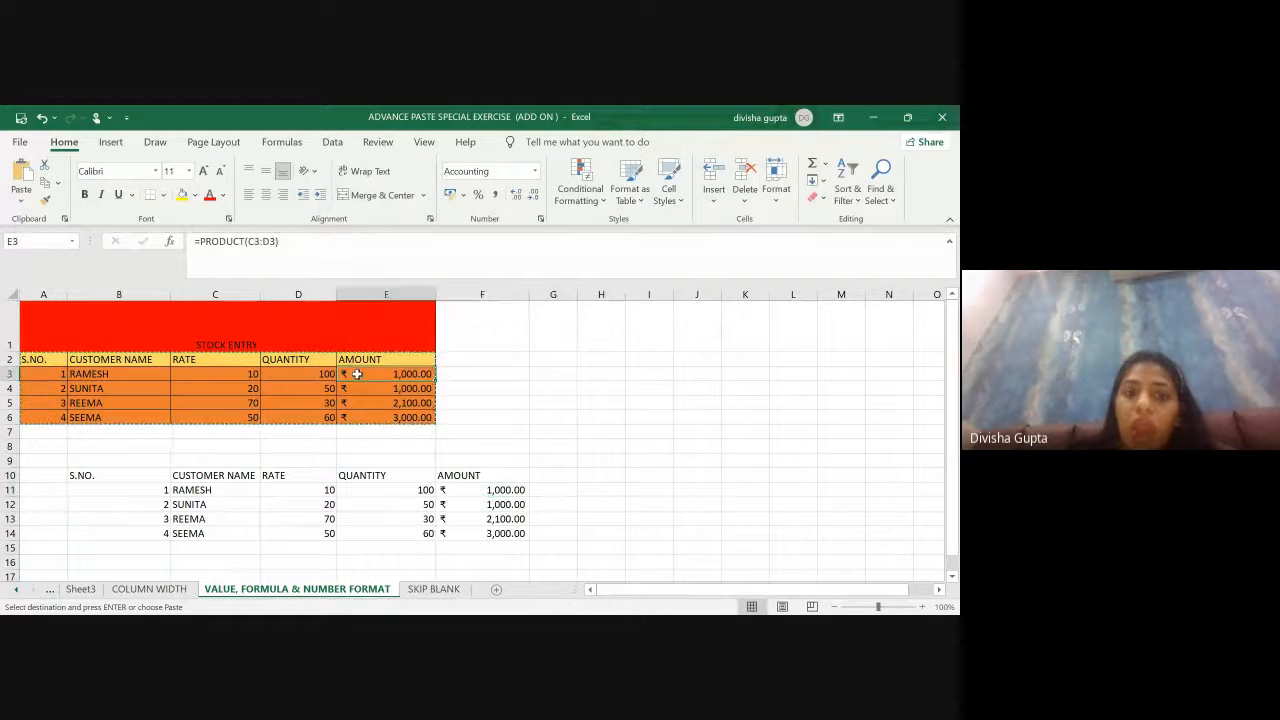
left_click(359, 389)
left_click(355, 404)
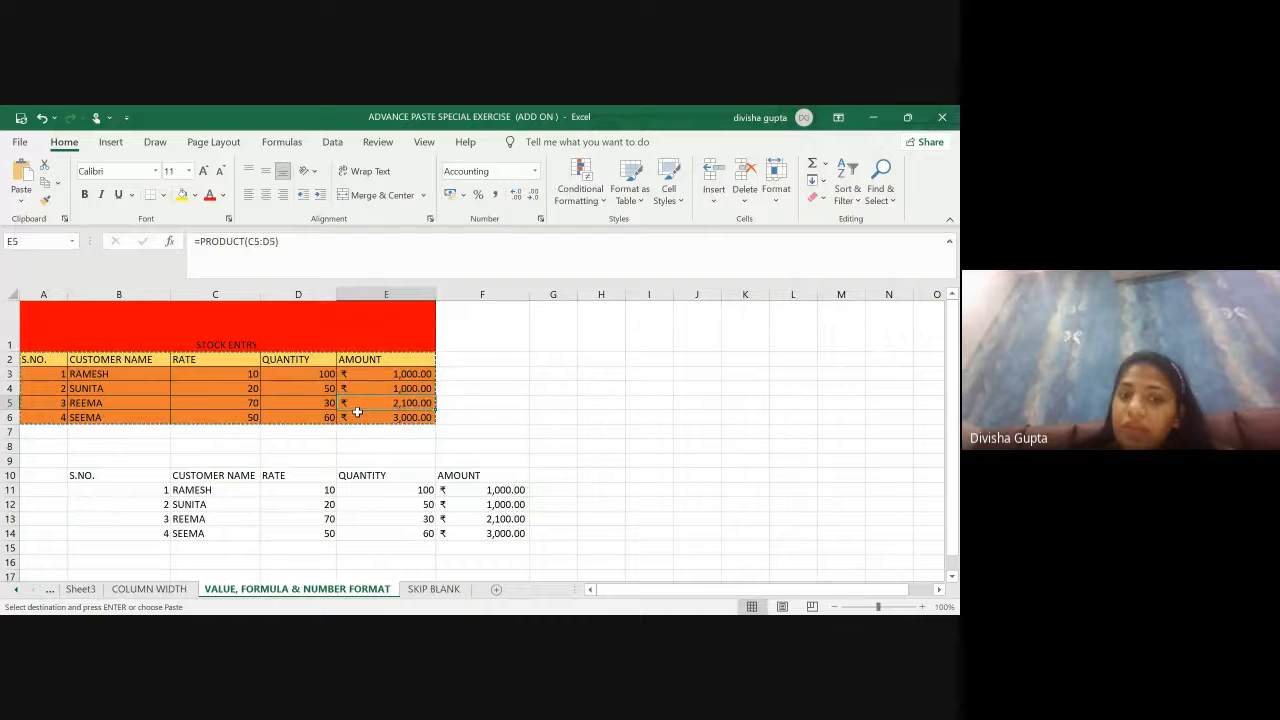
left_click(357, 415)
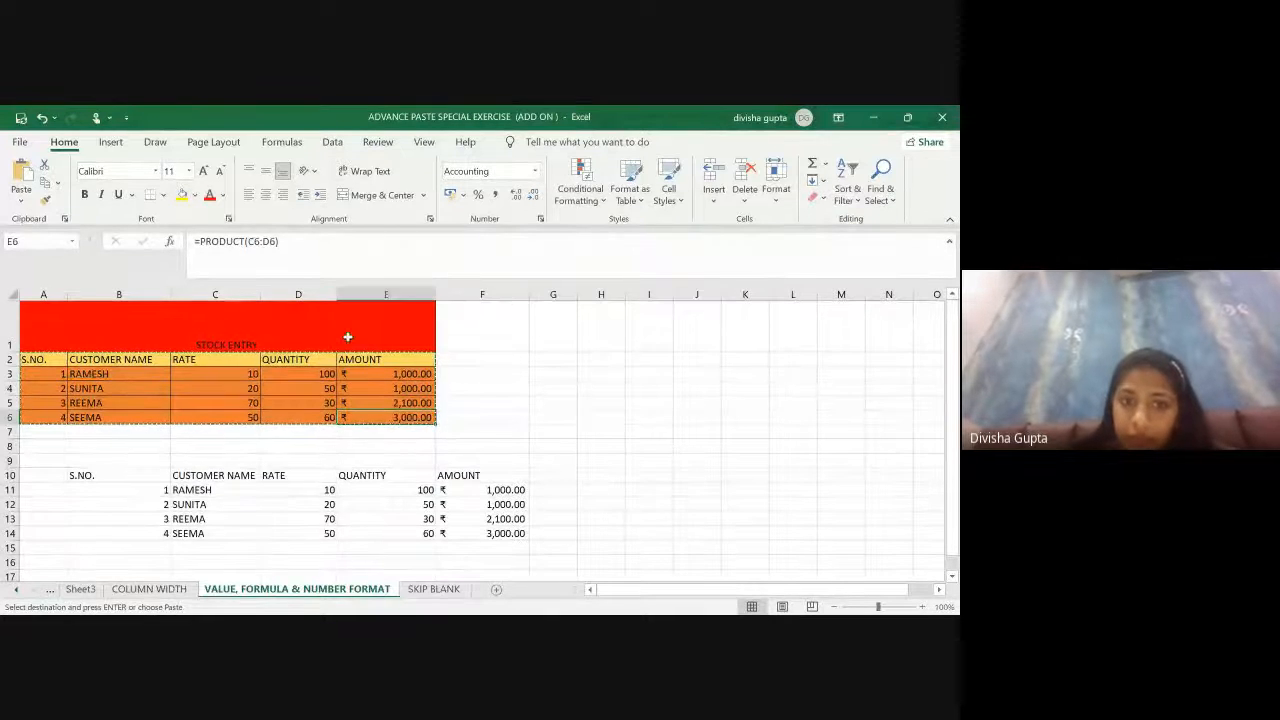
left_click(356, 374)
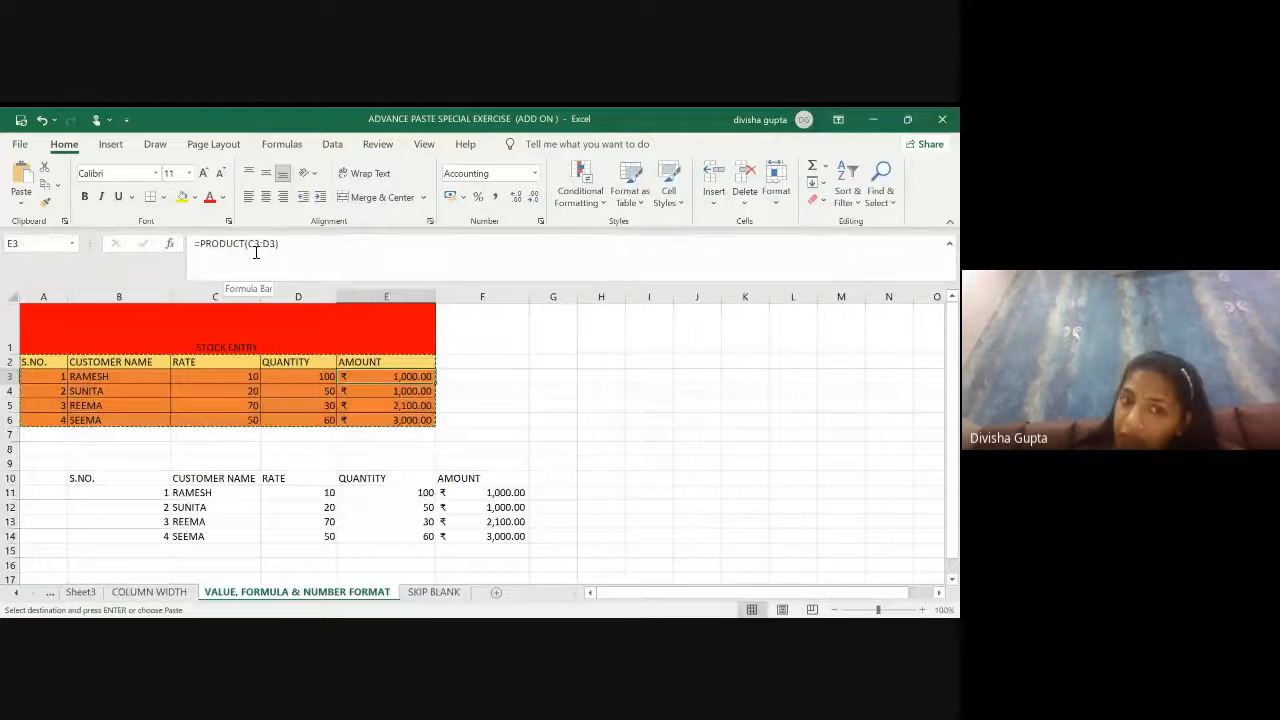
left_click(214, 375)
left_click(282, 376)
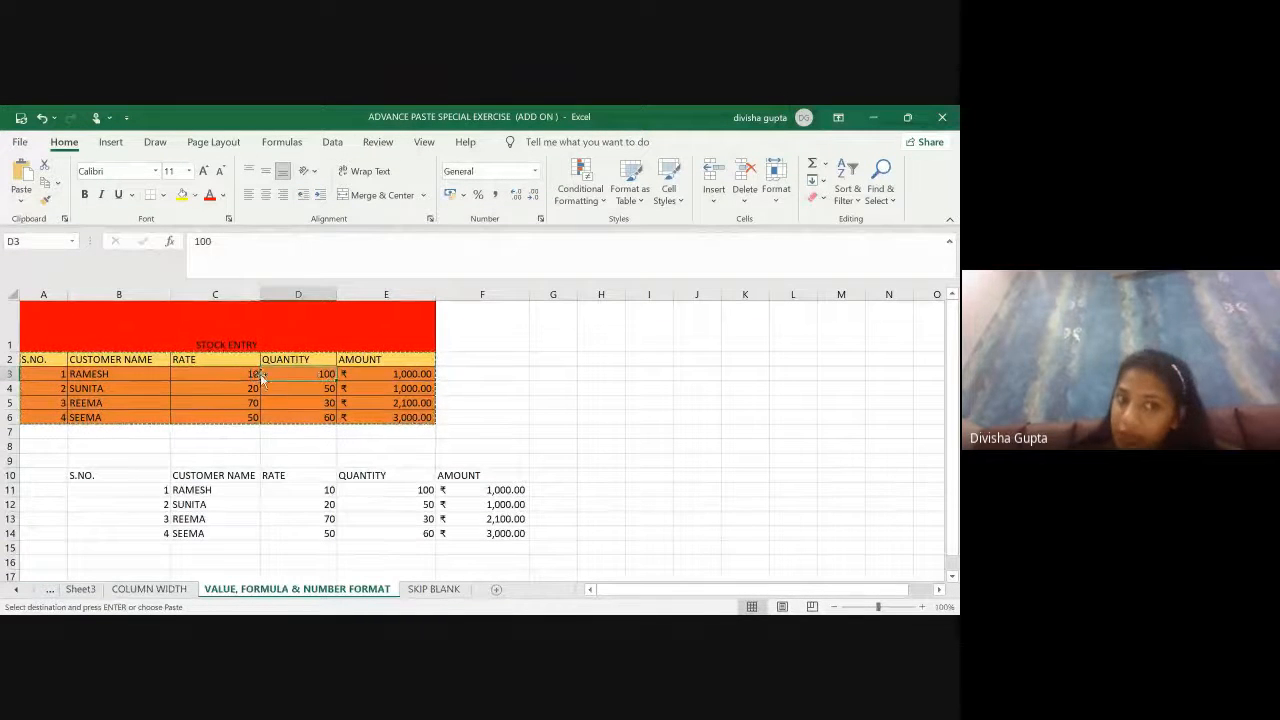
left_click(208, 384)
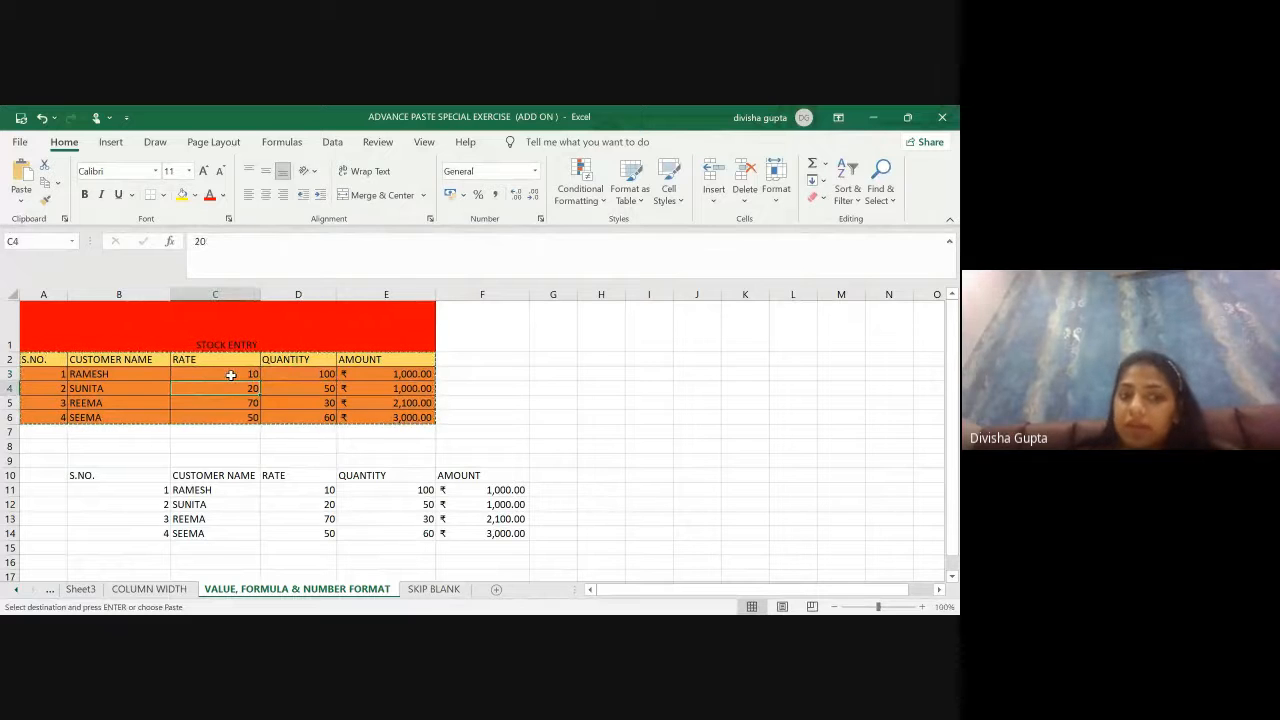
left_click(400, 373)
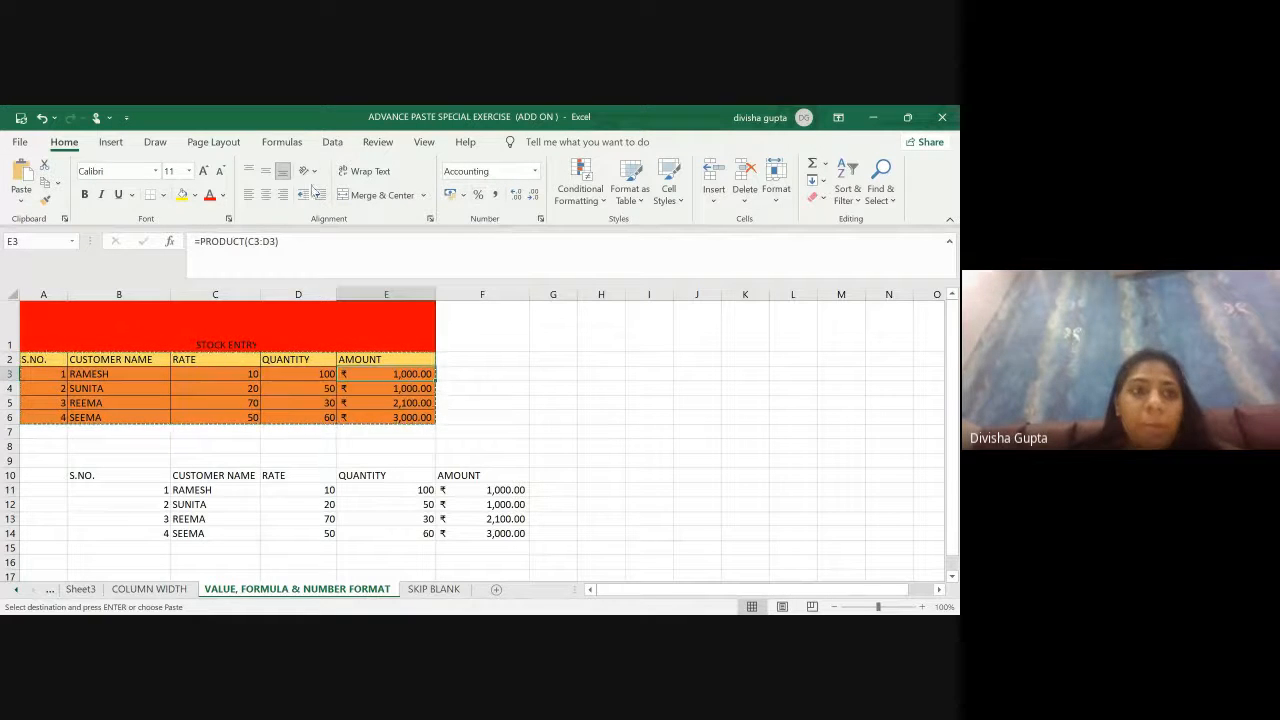
Step: Apply the Accounting number format with the ₹ English (India) symbol to the Amount in cell E3
left_click(536, 175)
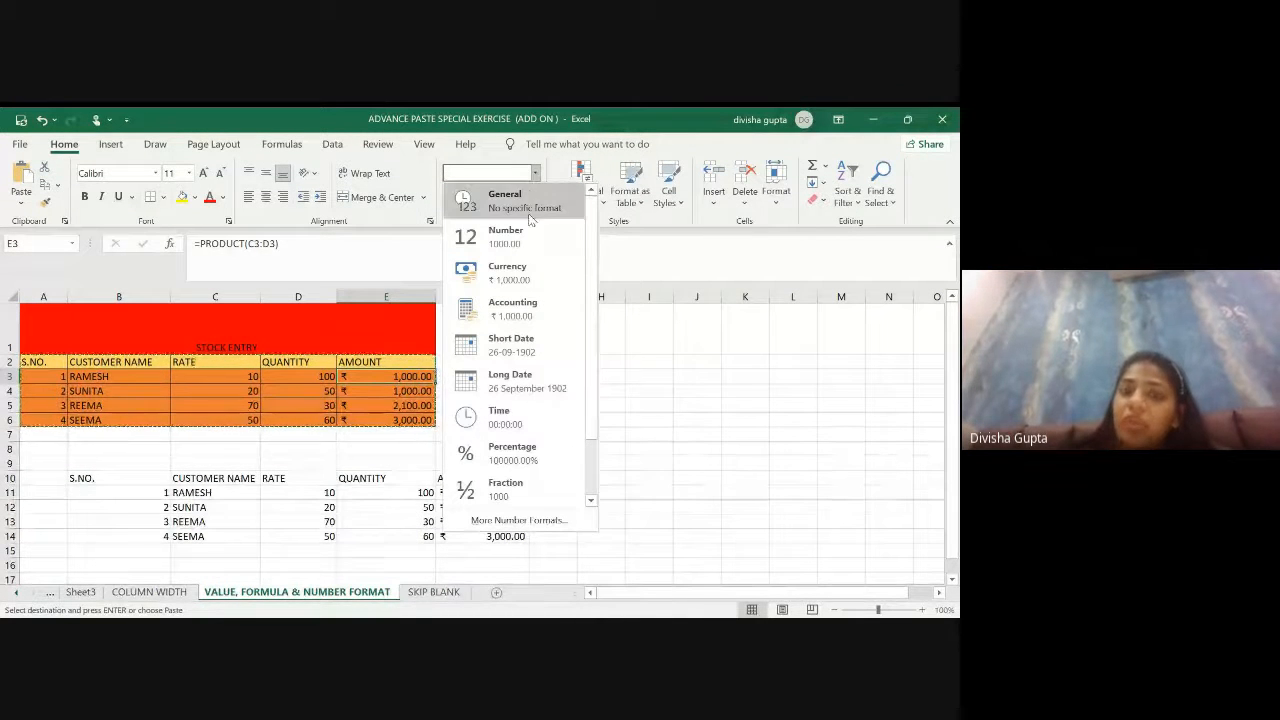
left_click(518, 310)
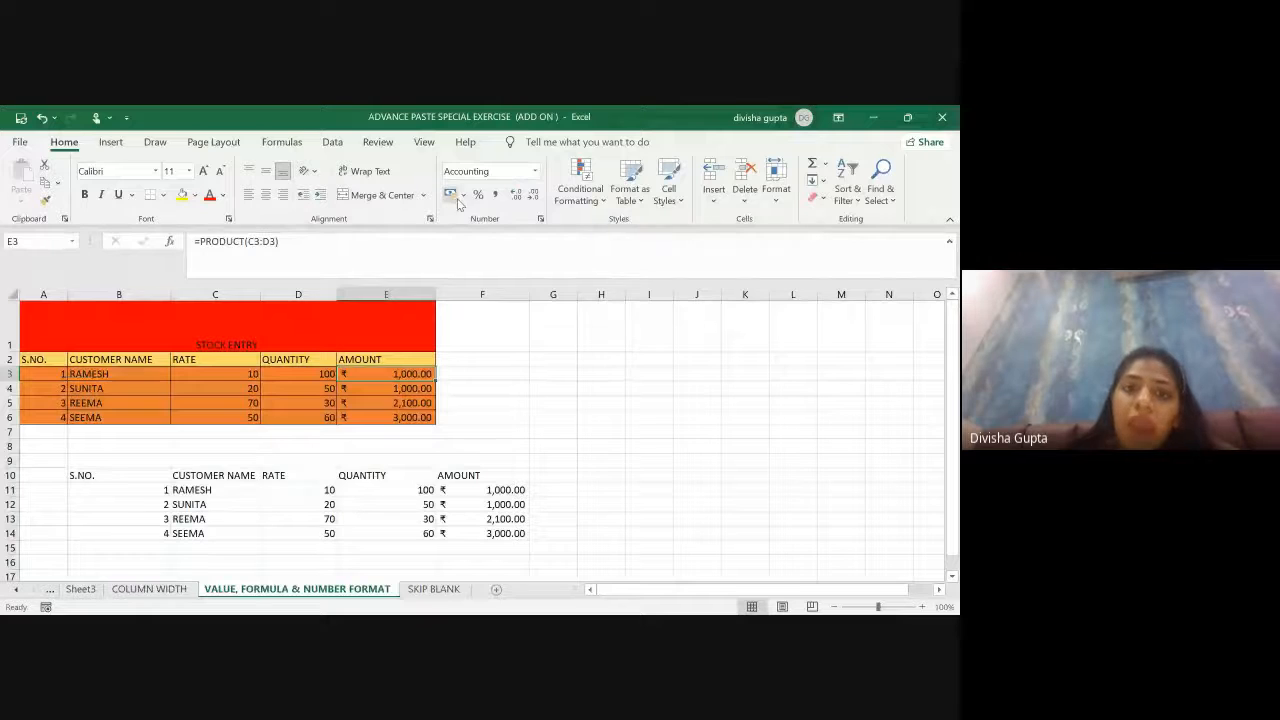
left_click(462, 199)
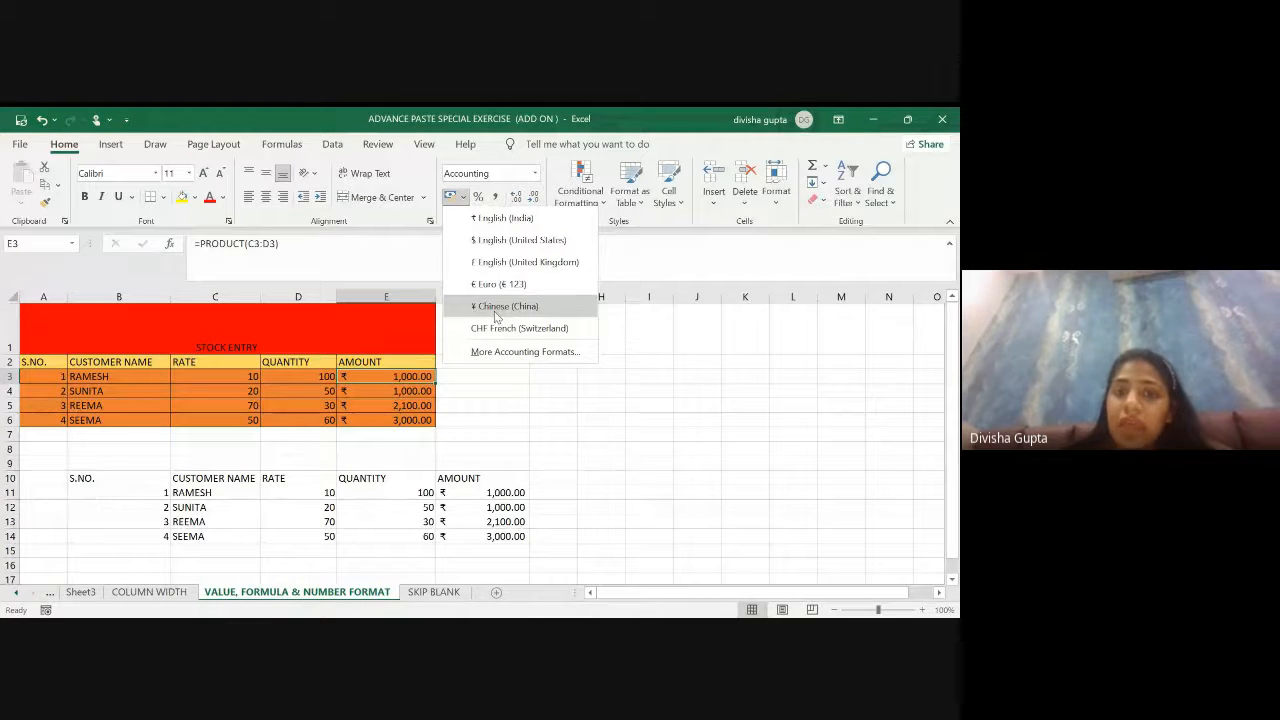
left_click(494, 218)
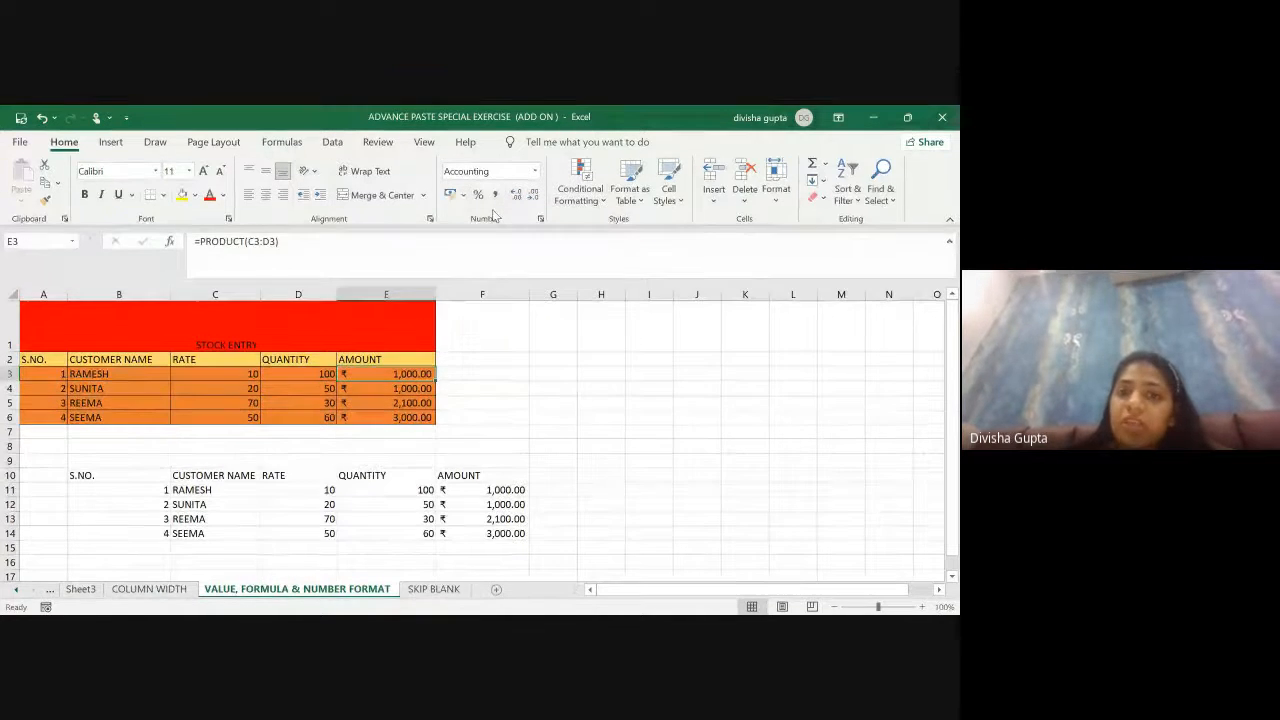
left_click(585, 459)
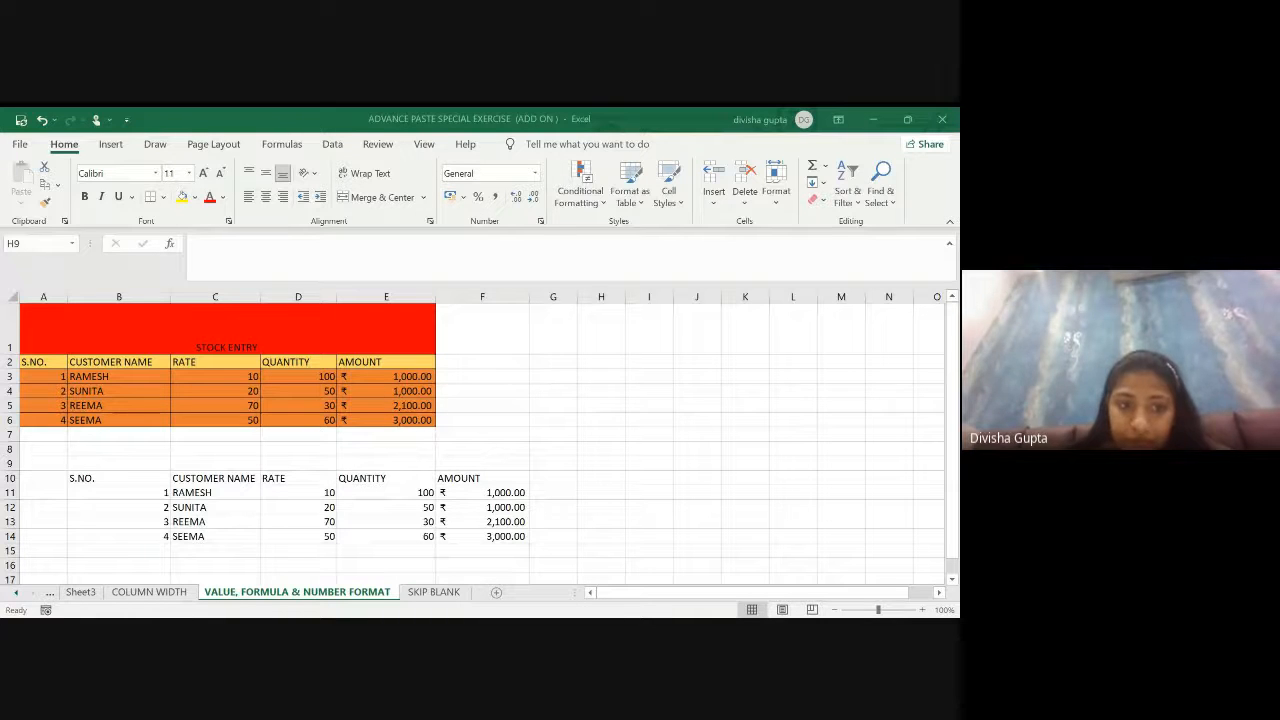
Step: Examine the formulas in the pasted Amount cells F11:F14 and the Rate and Quantity cells they reference
left_click(364, 502)
left_click(452, 501)
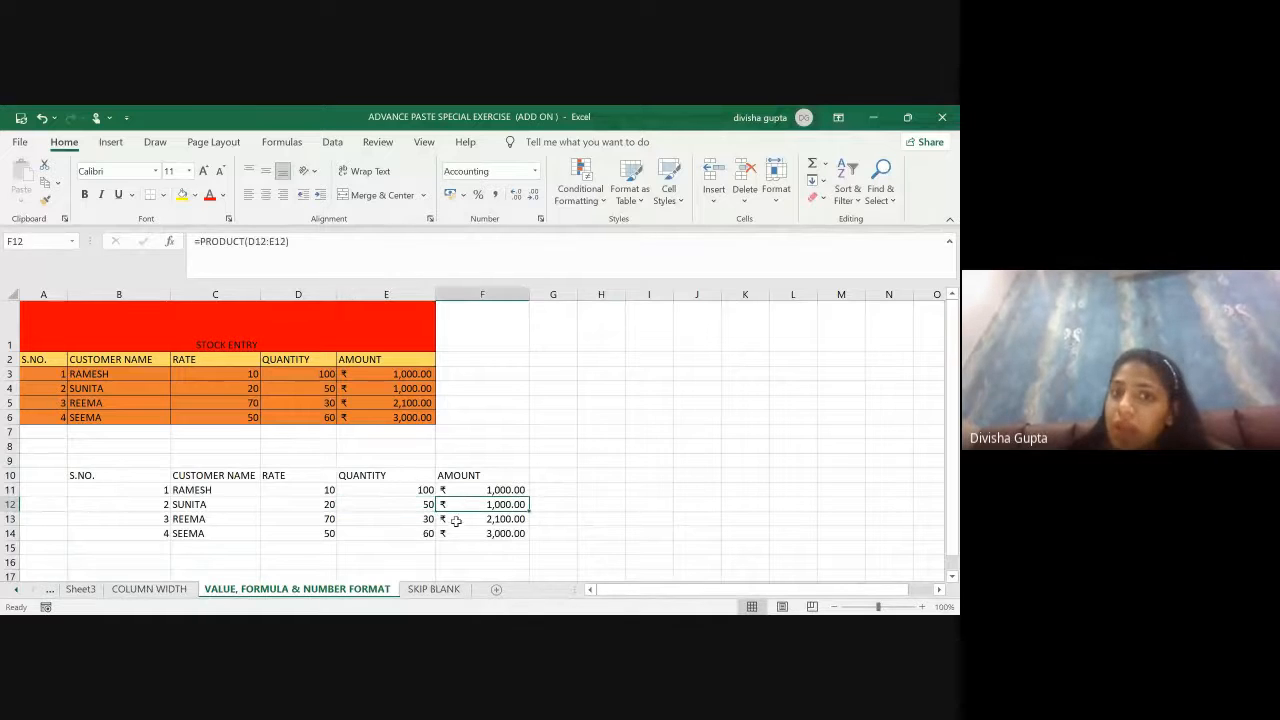
left_click(459, 533)
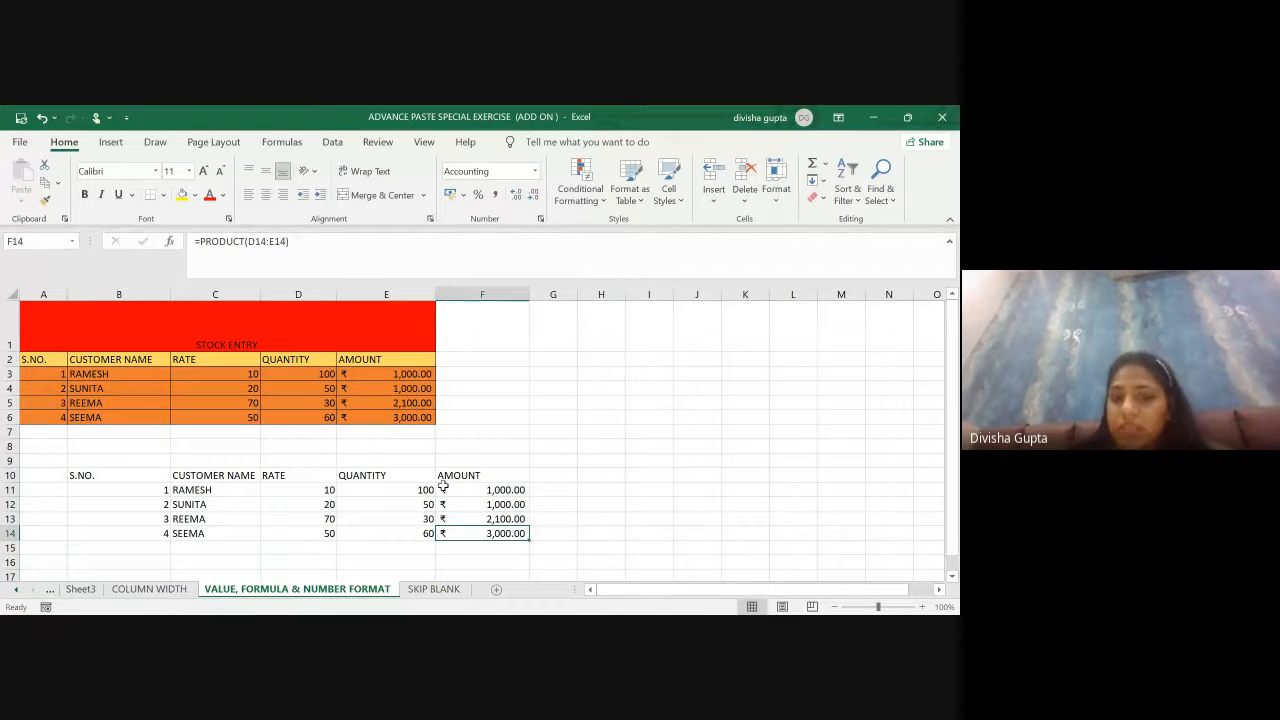
left_click(443, 488)
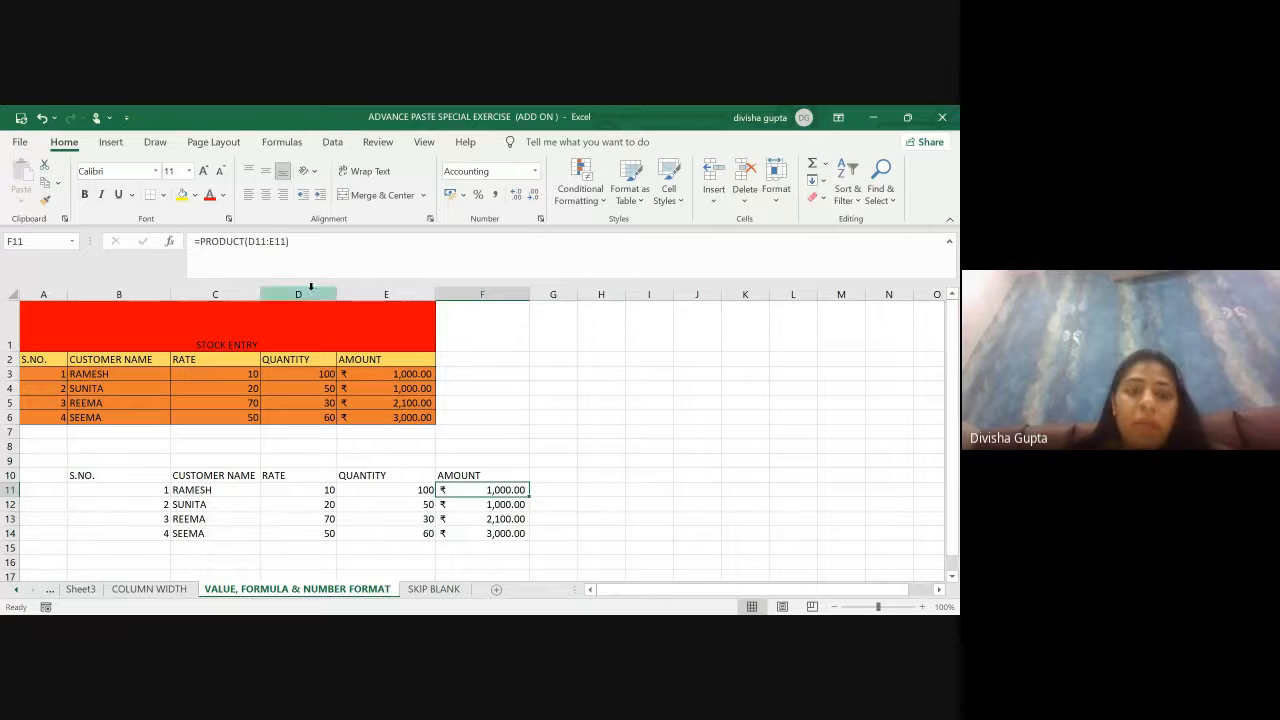
left_click(488, 519)
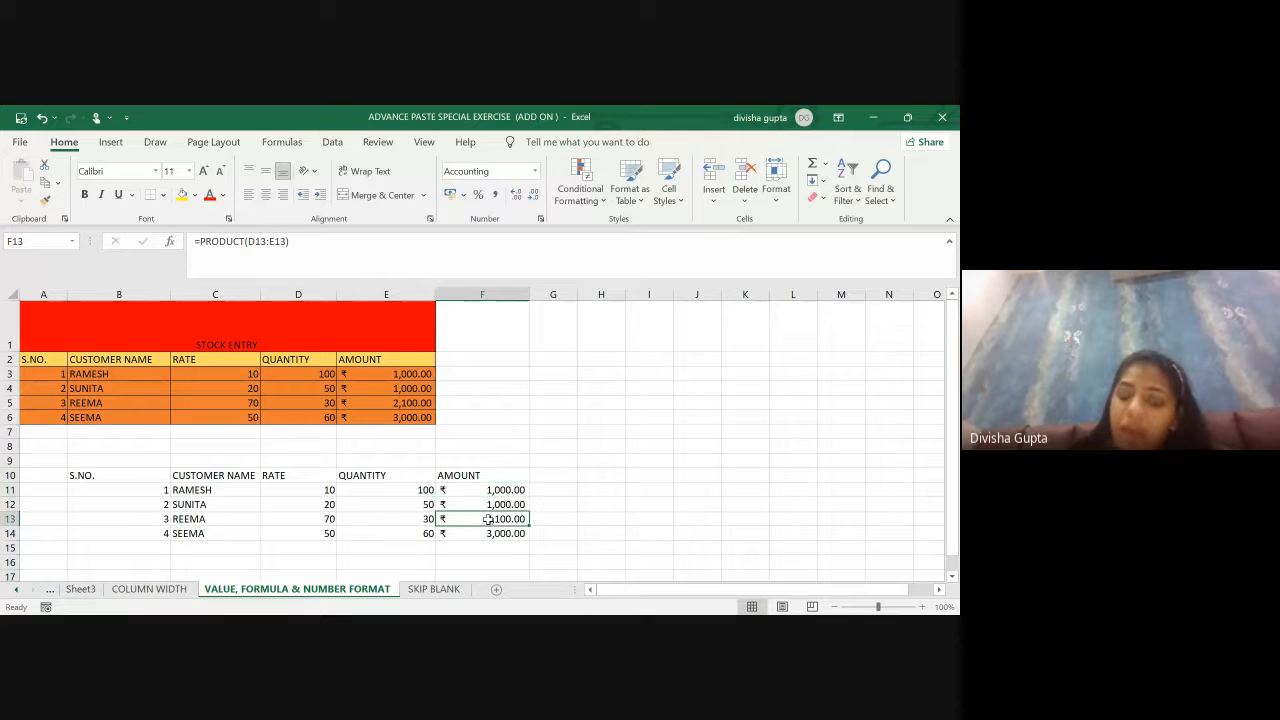
left_click(443, 489)
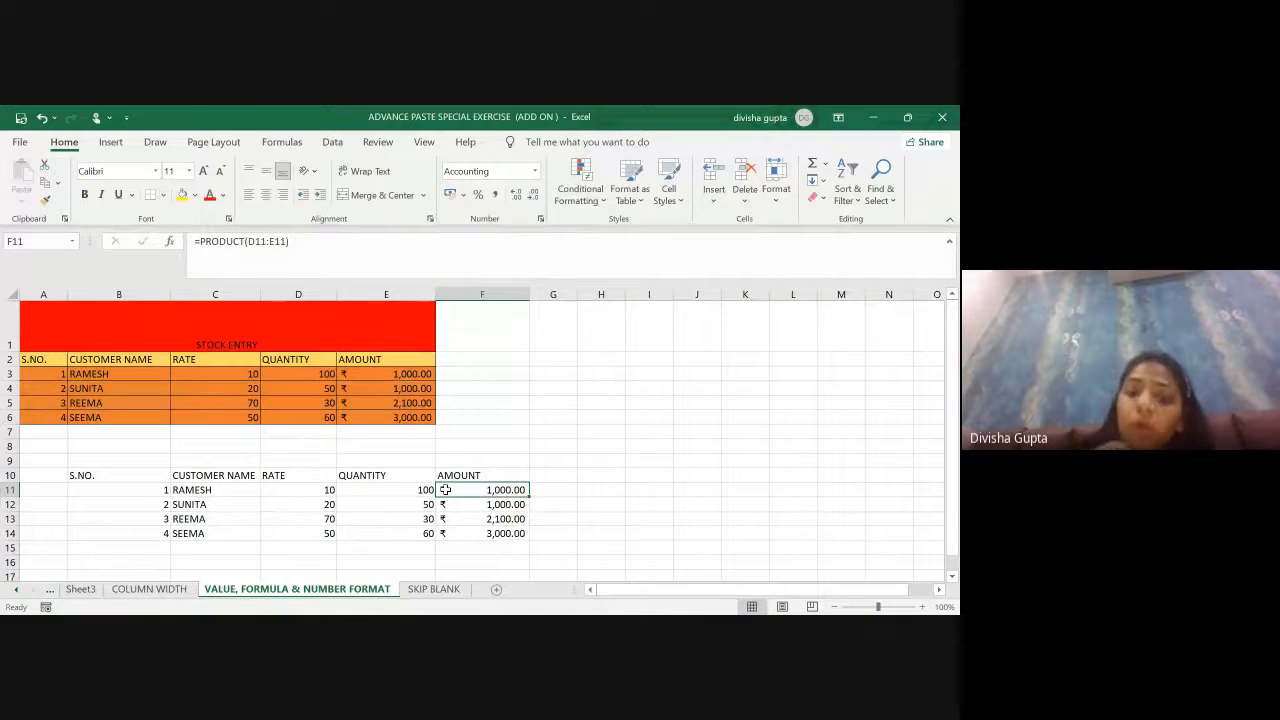
Step: Copy the Amount column E2:E6, paste it at L4 with Formulas and number formats, and widen column L
left_click_drag(386, 360, 386, 416)
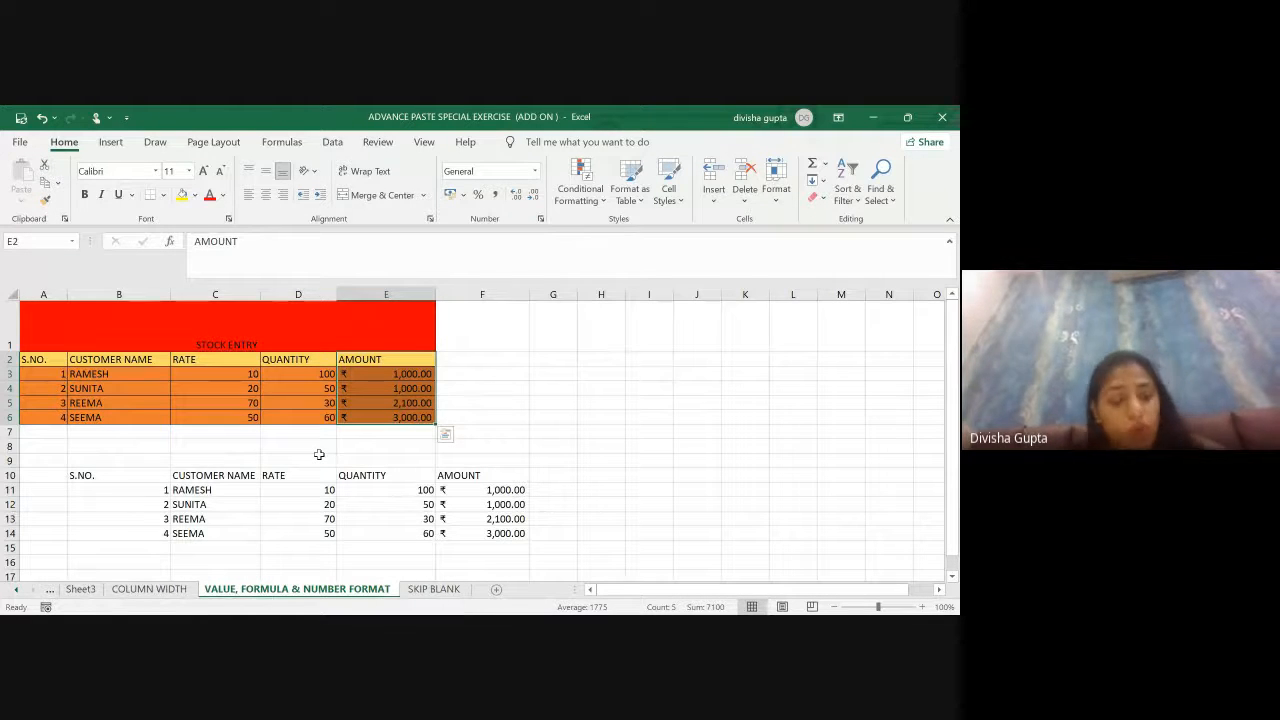
key("ctrl+c")
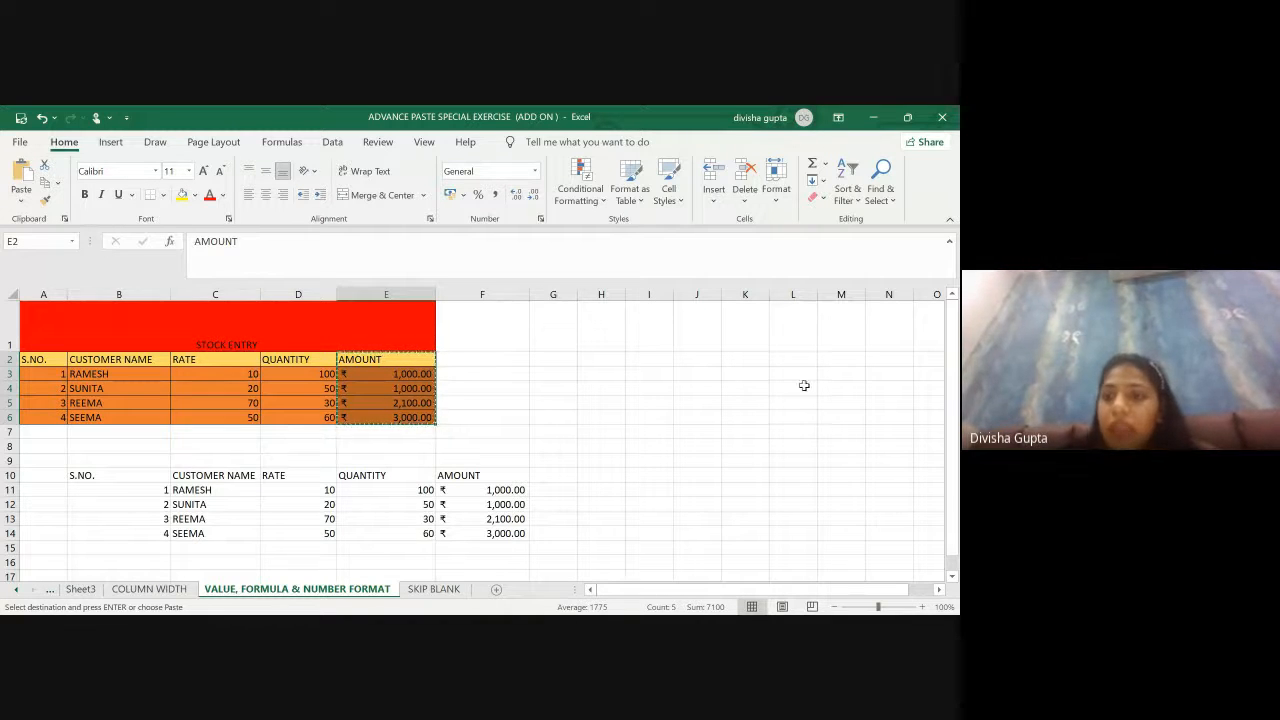
left_click(804, 385)
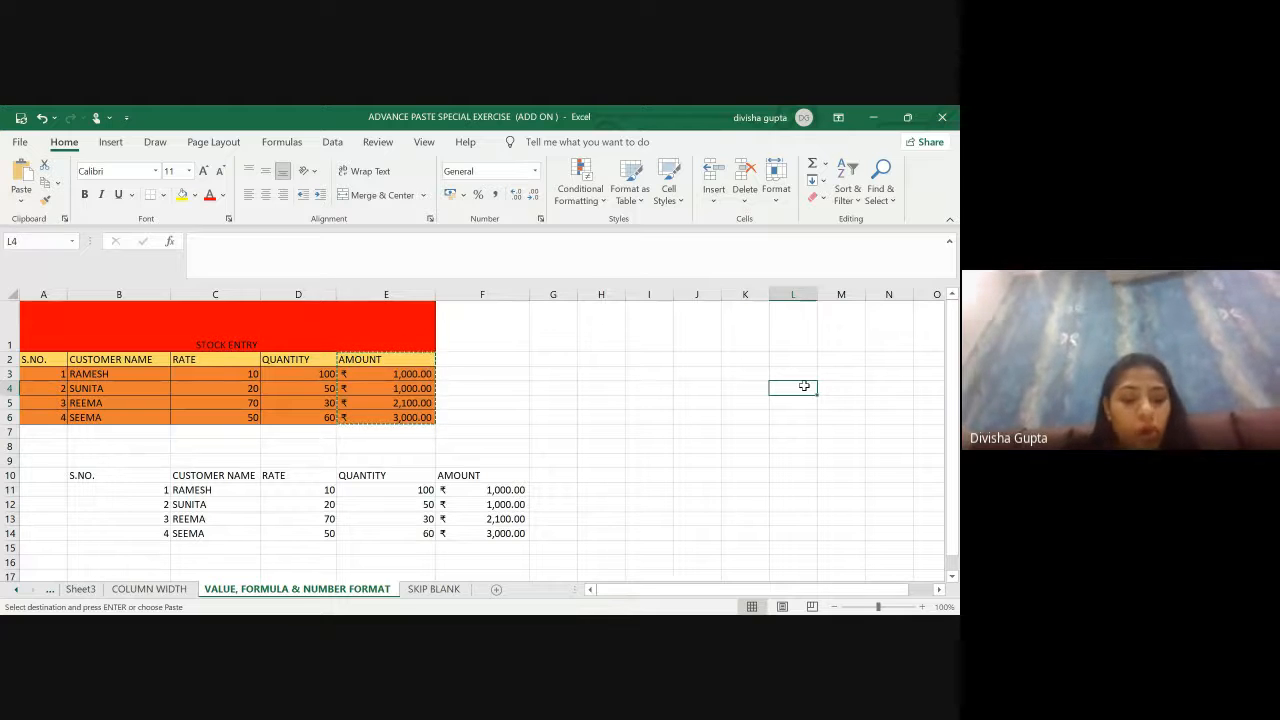
key("ctrl+alt+v")
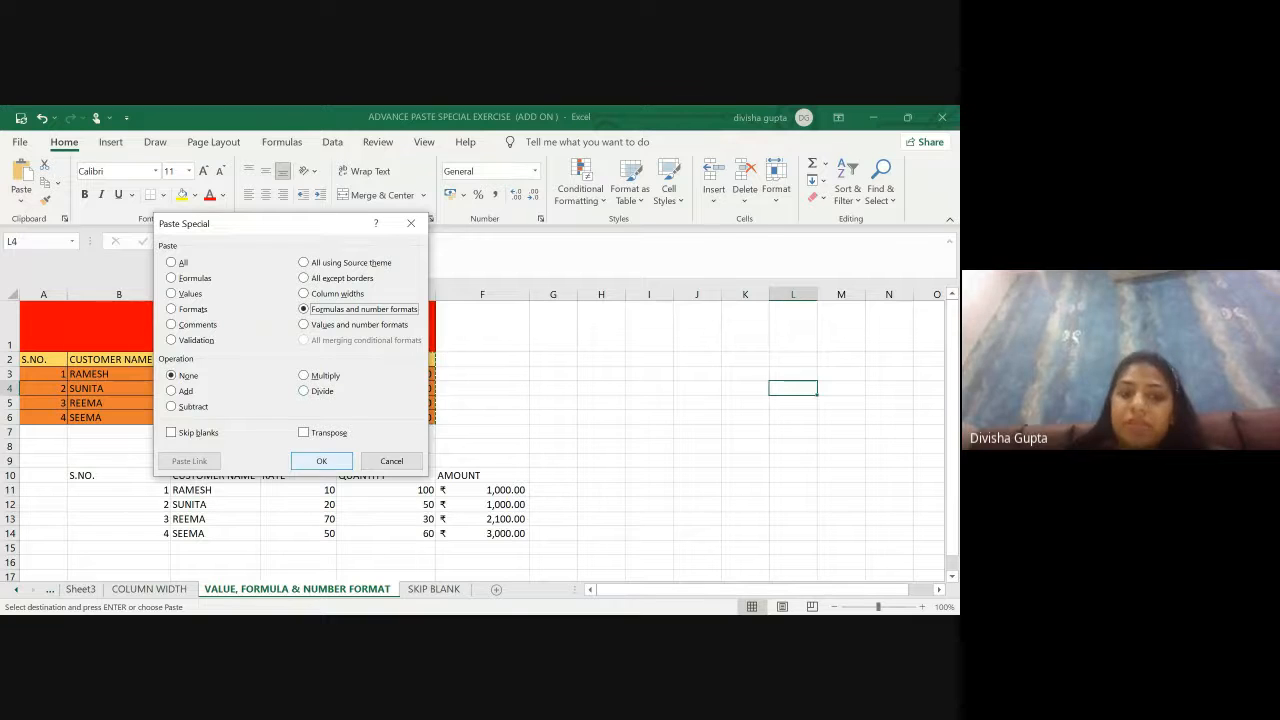
key("Return")
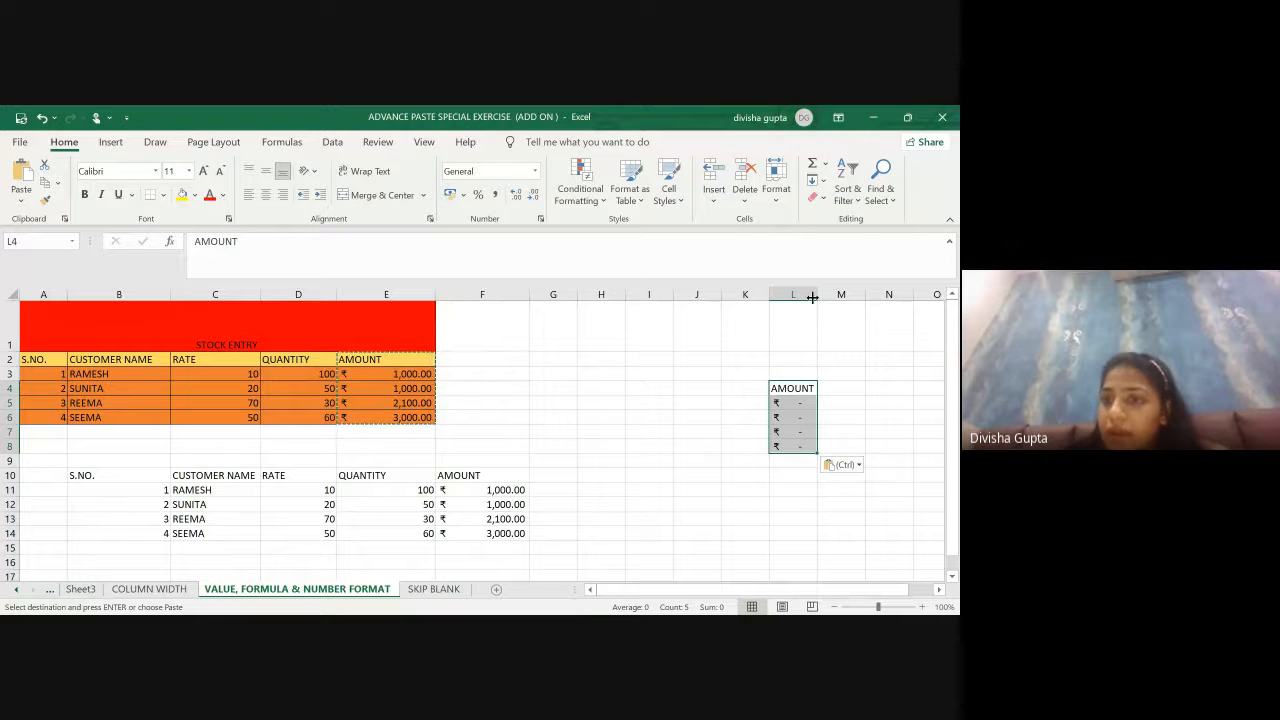
left_click_drag(812, 297, 841, 297)
left_click(812, 492)
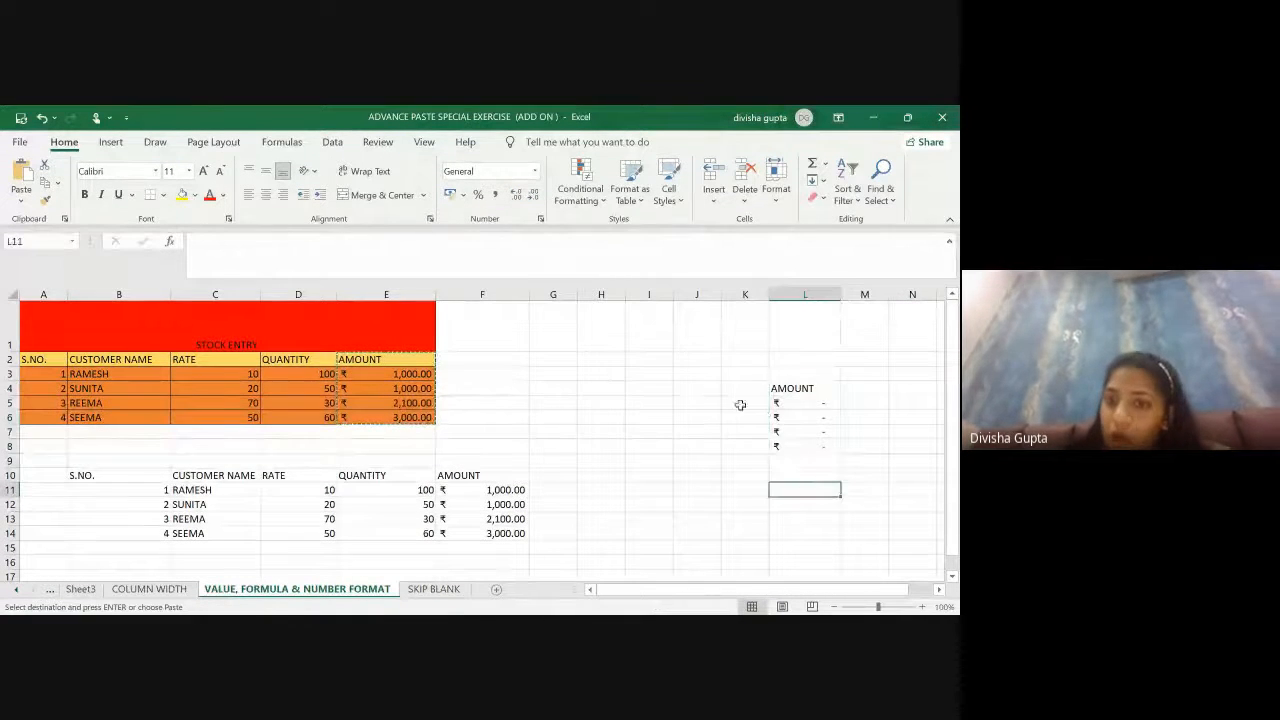
Step: Enter 100 in both J5 and K5 as the inputs for the pasted Amount formula in L5
left_click(735, 403)
left_click(680, 403)
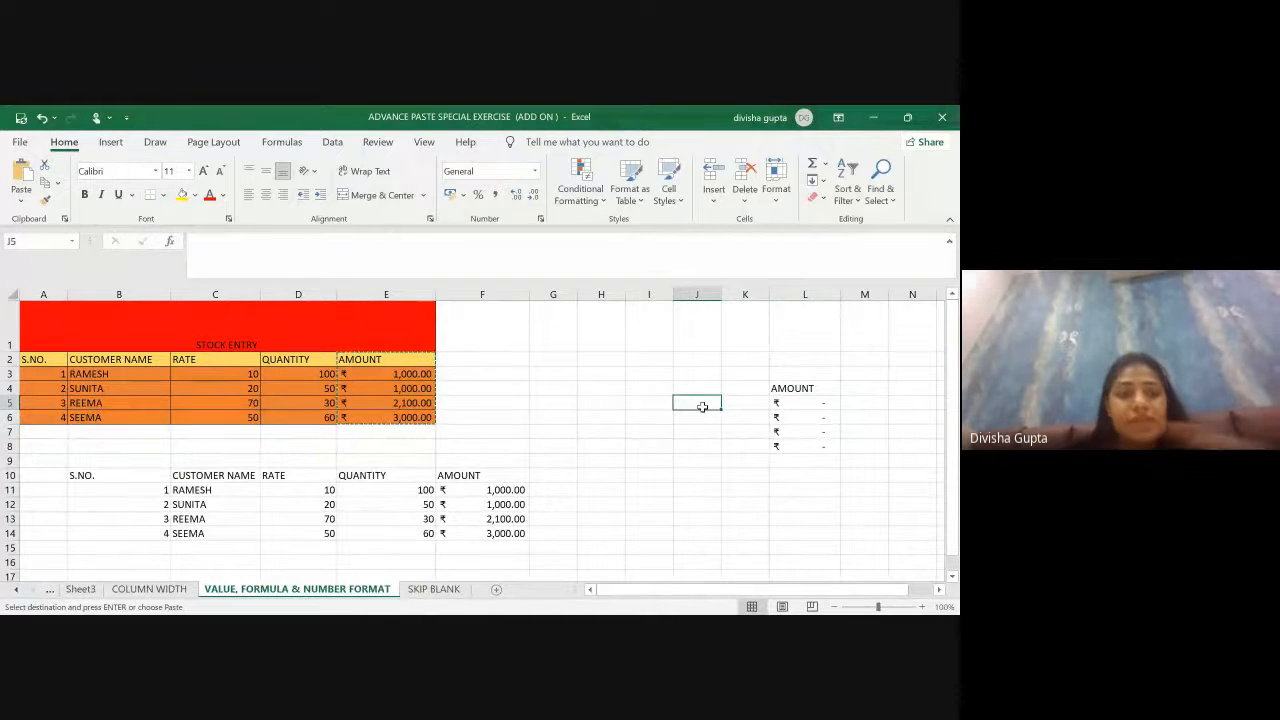
type("1")
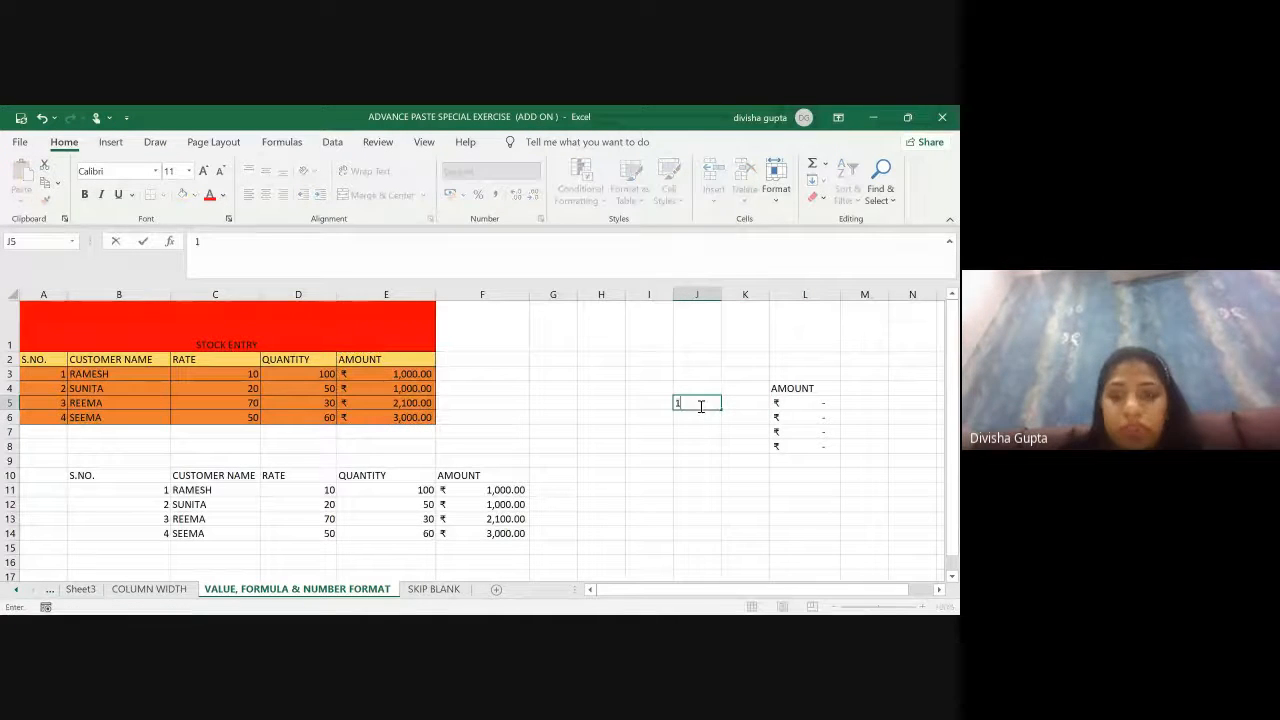
type("00")
key("Tab")
key("Tab")
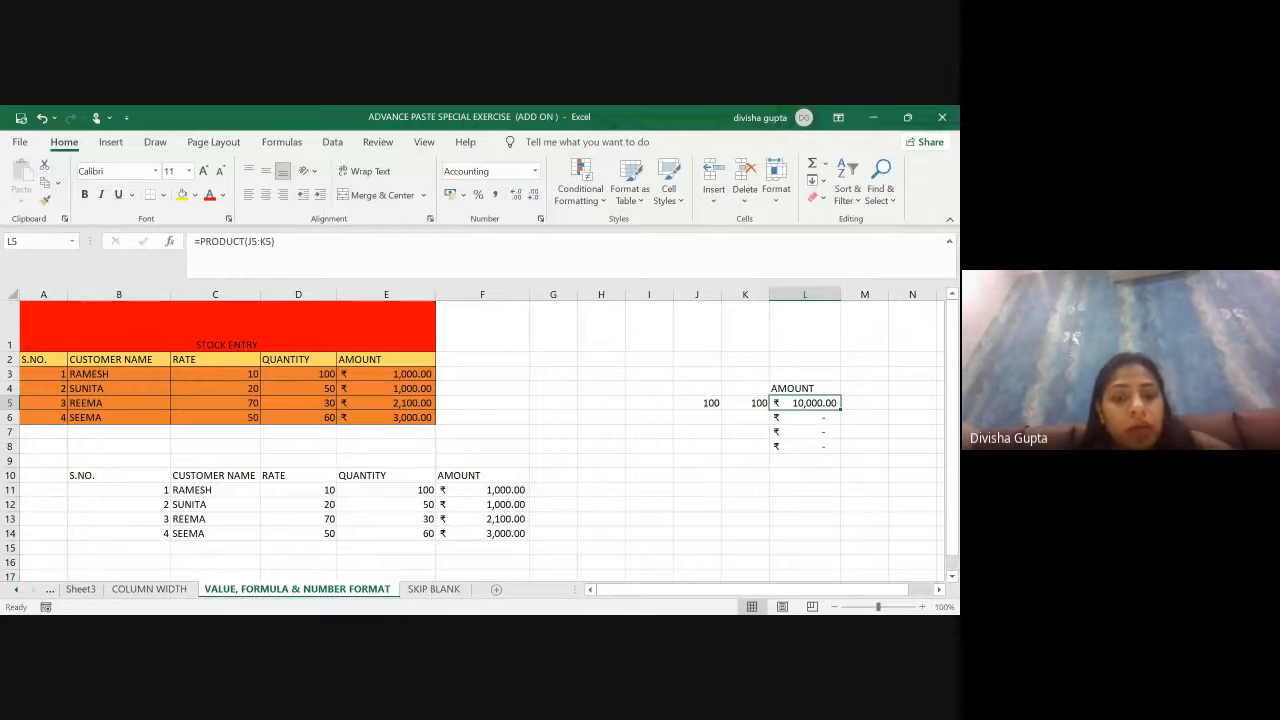
Step: On the SKIP BLANK sheet, enter the corrected months FEBRUARY in B5 and APRIL in B7 of the Checking column
left_click(421, 596)
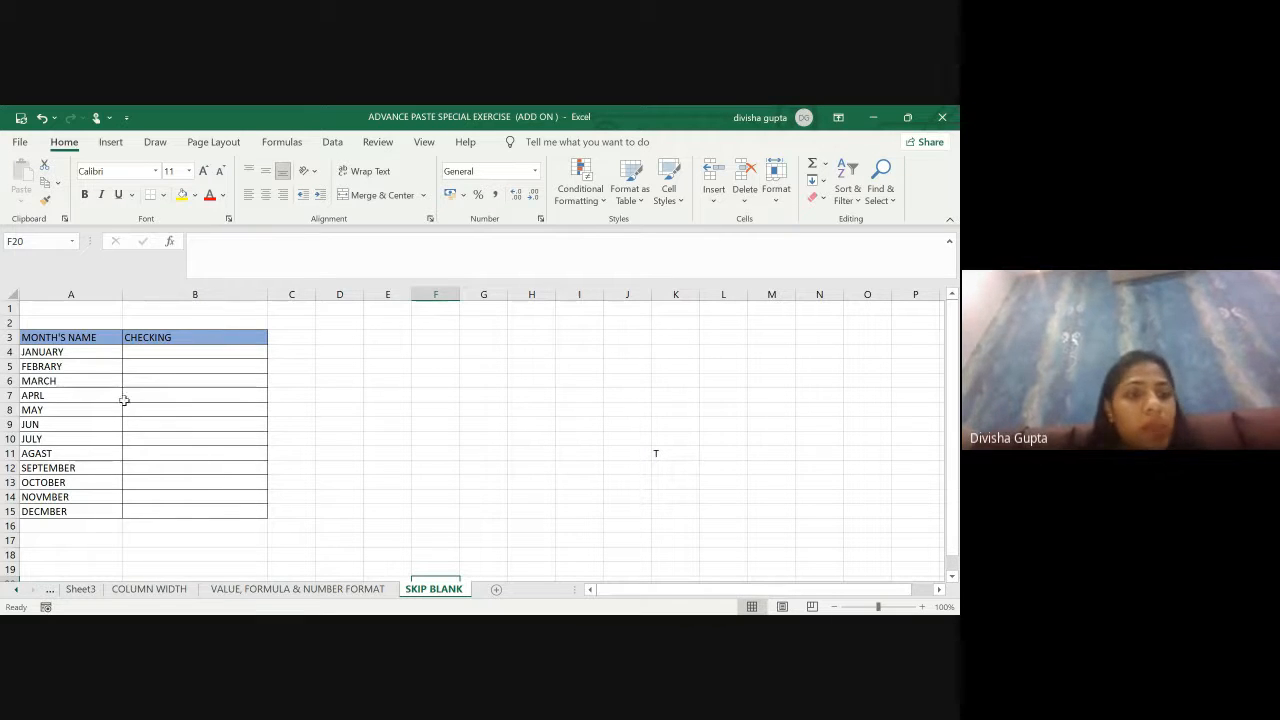
left_click(147, 366)
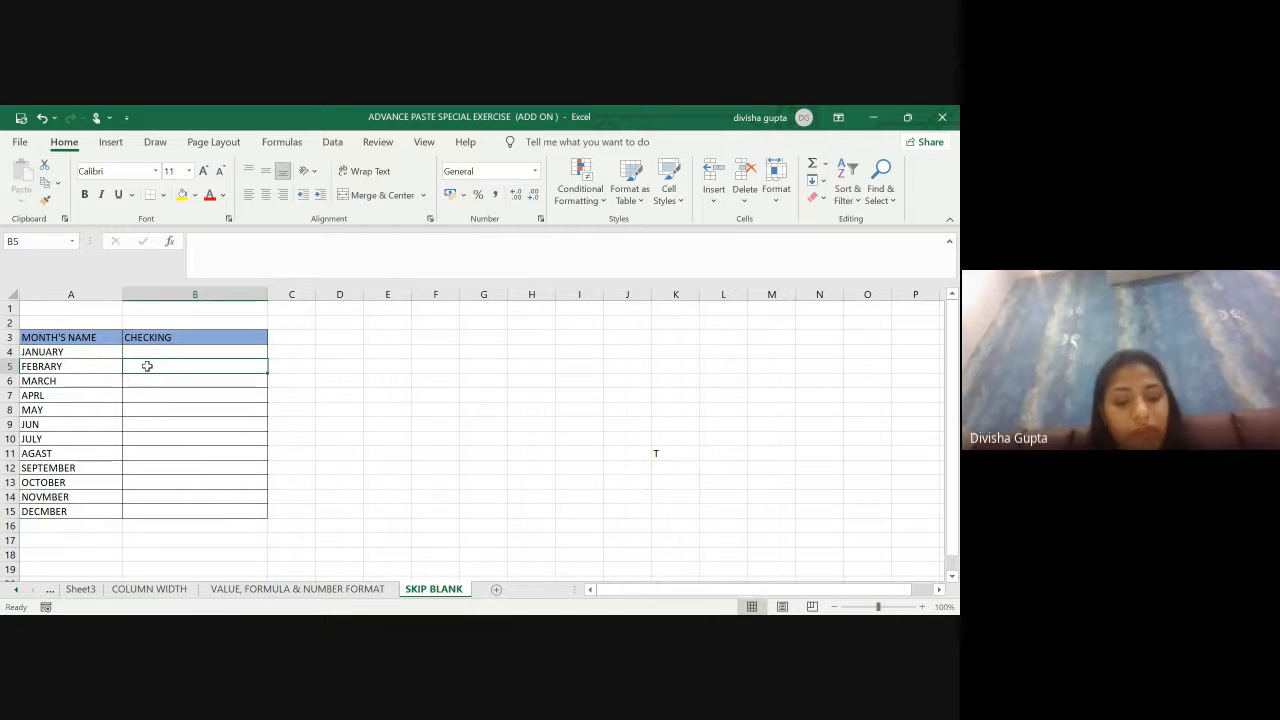
type("FEBR")
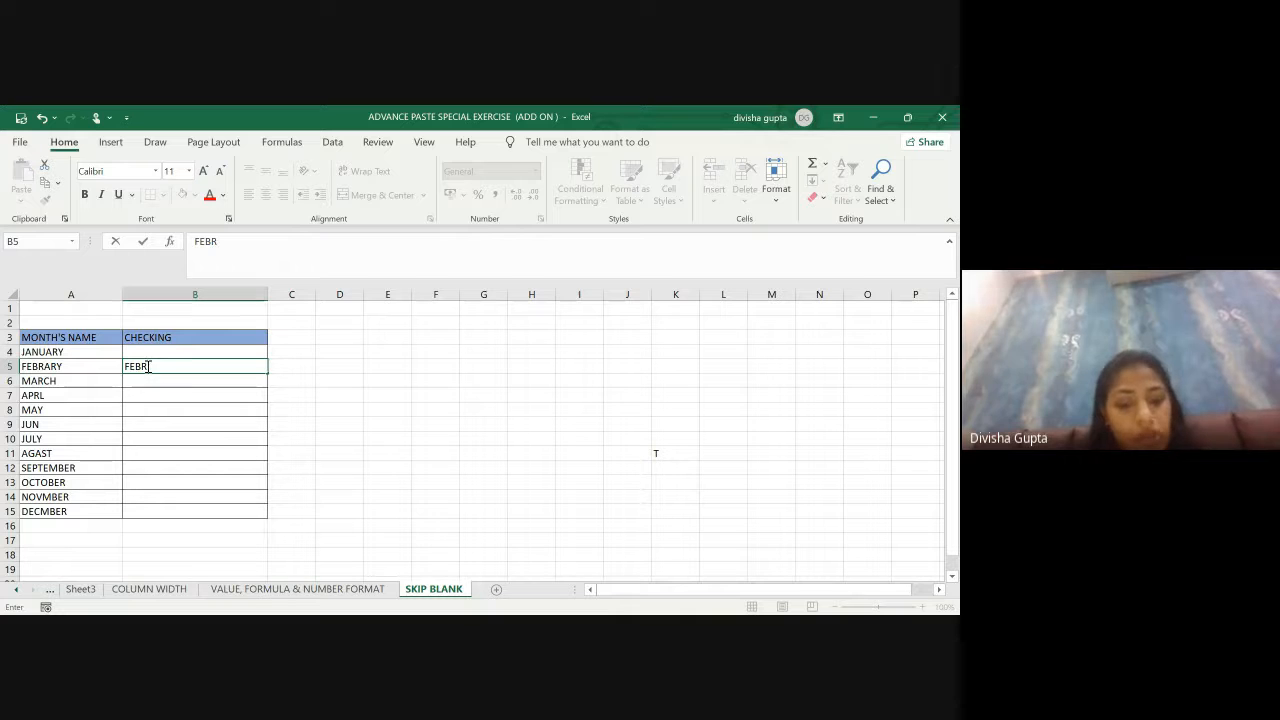
type("UARY")
key("Return")
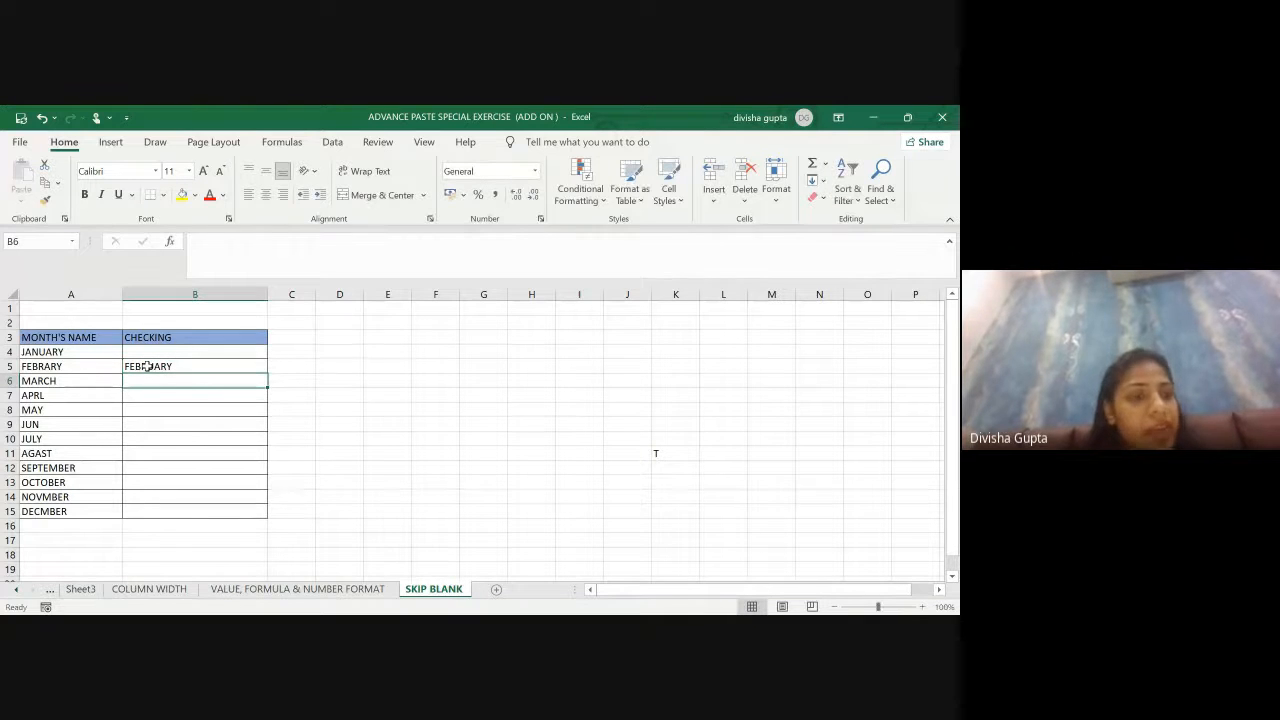
key("Down")
type("APRIL")
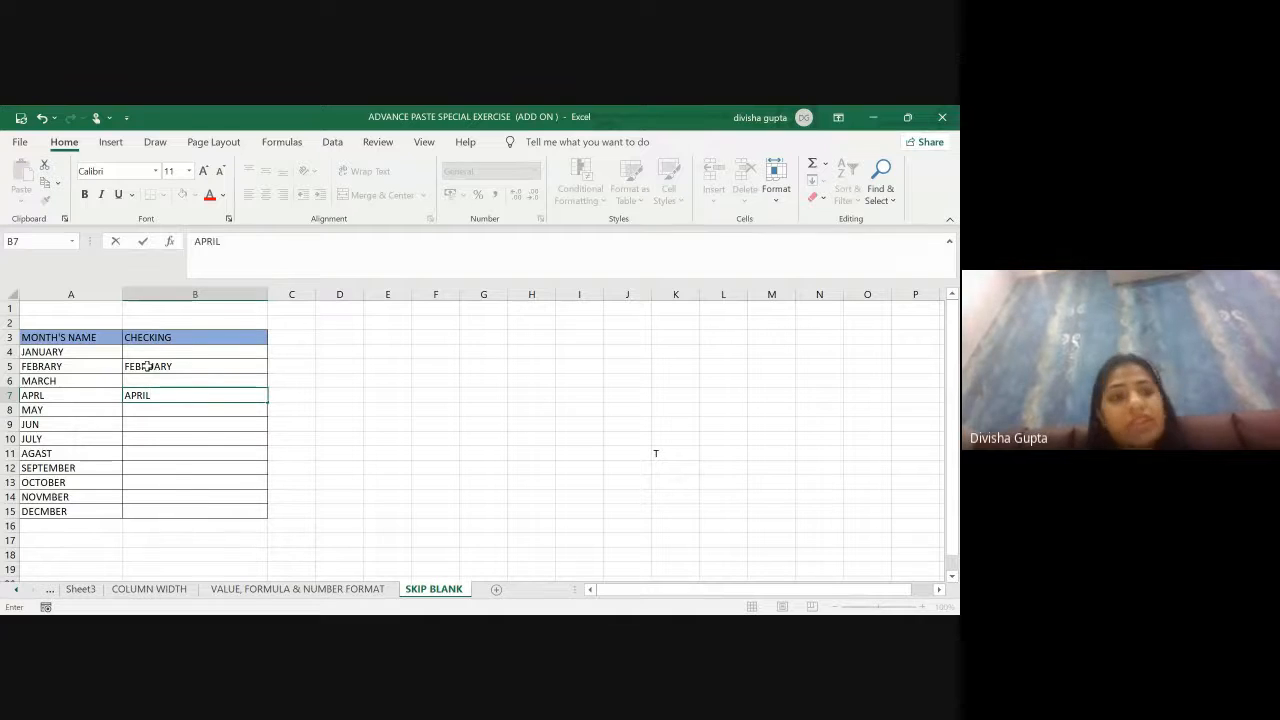
key("Return")
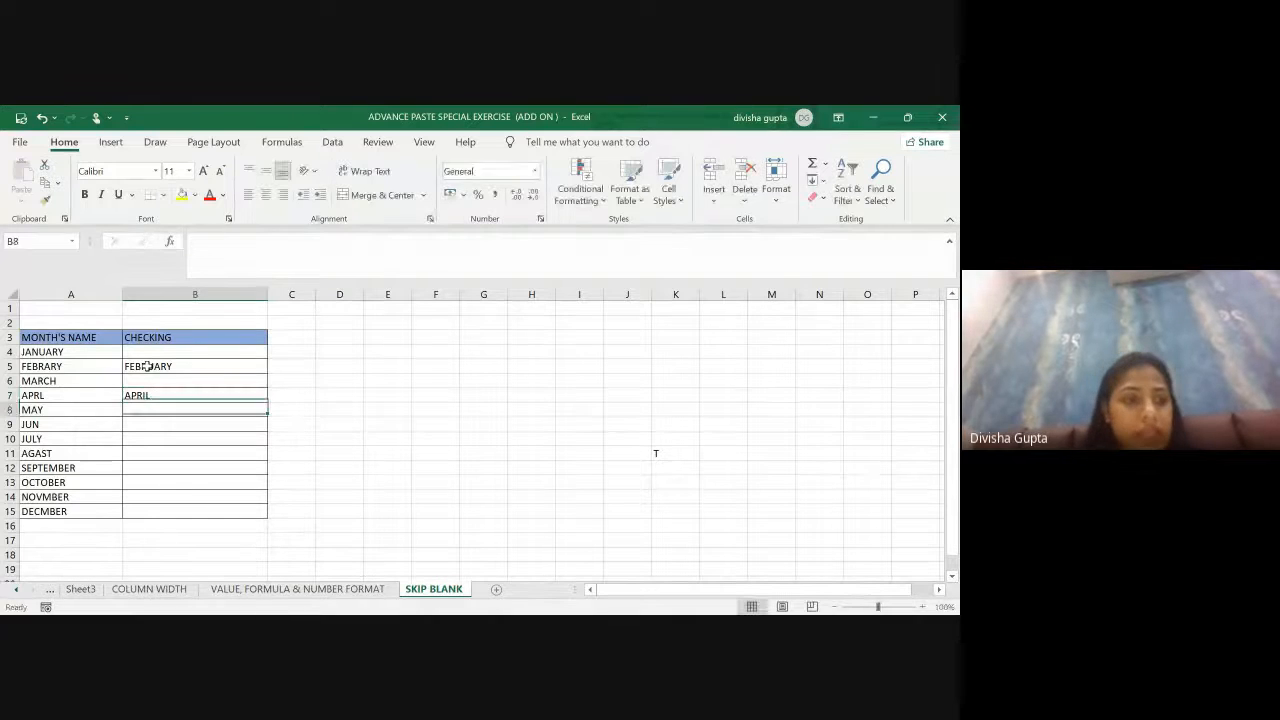
Step: Enter the corrected months JUNE in B9 and AUGUST in B11 of the Checking column
key("Down")
type("JUNE")
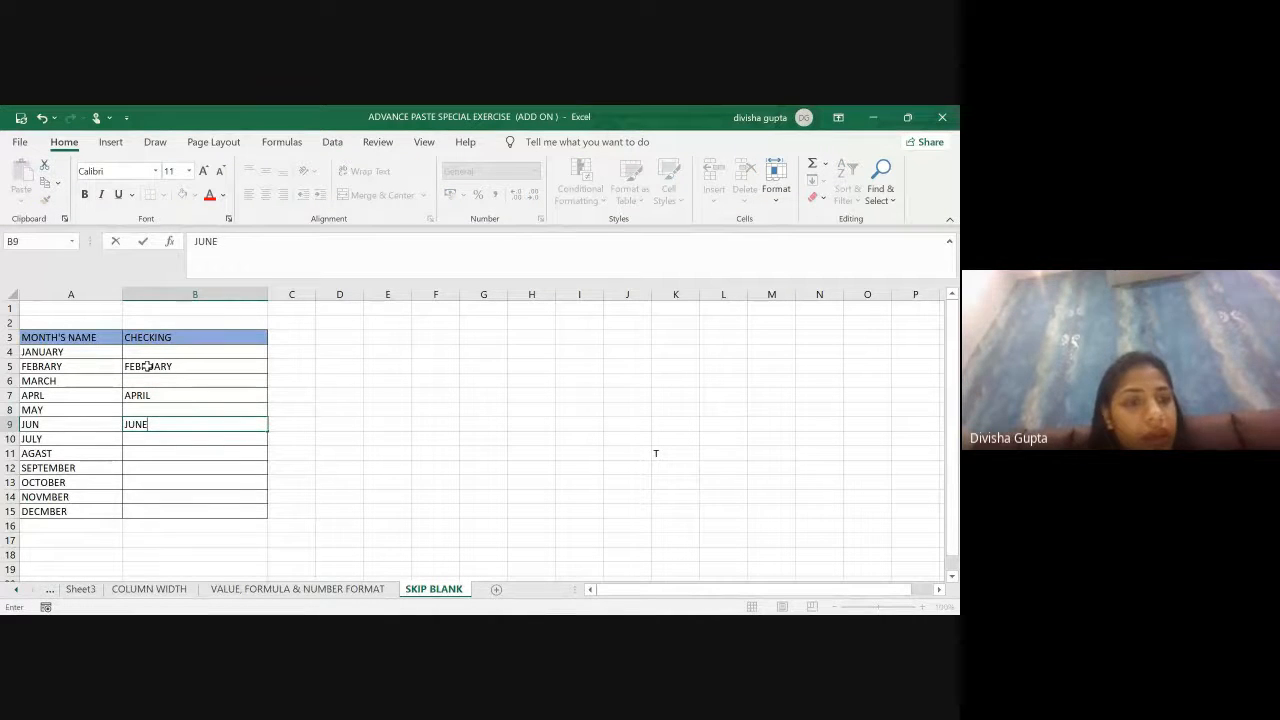
key("Return")
key("Down")
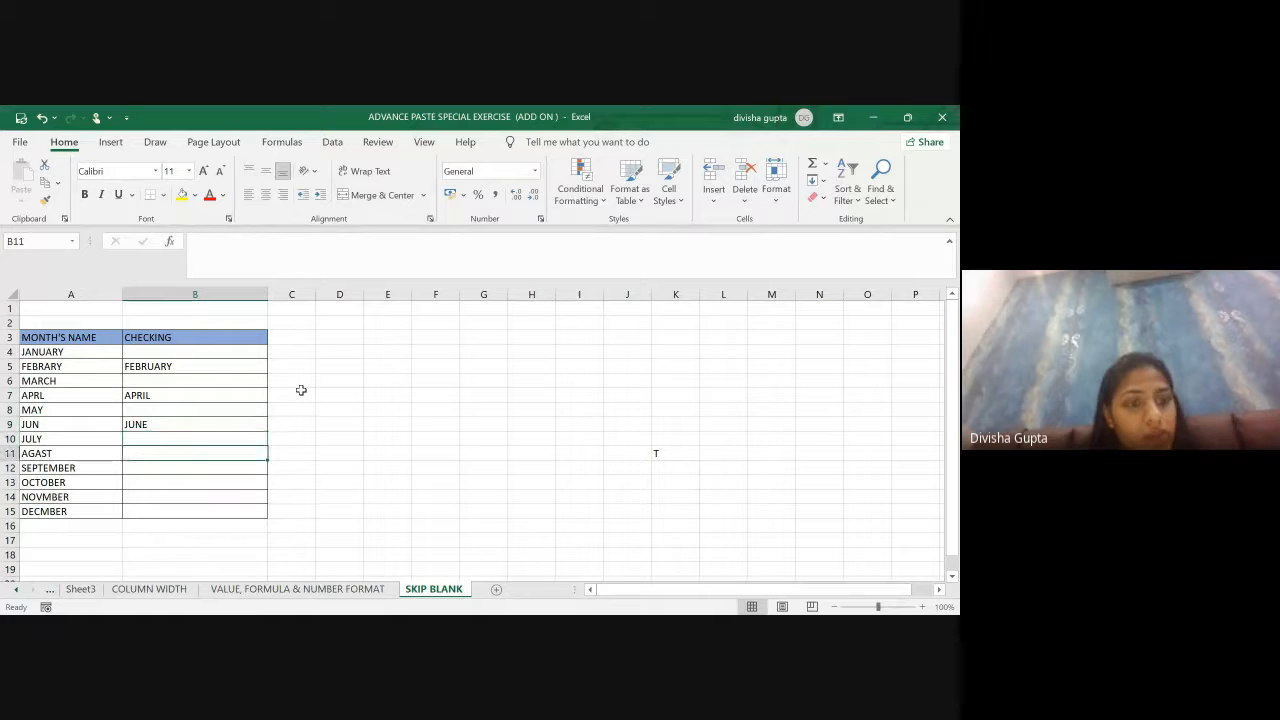
type("AUGUST")
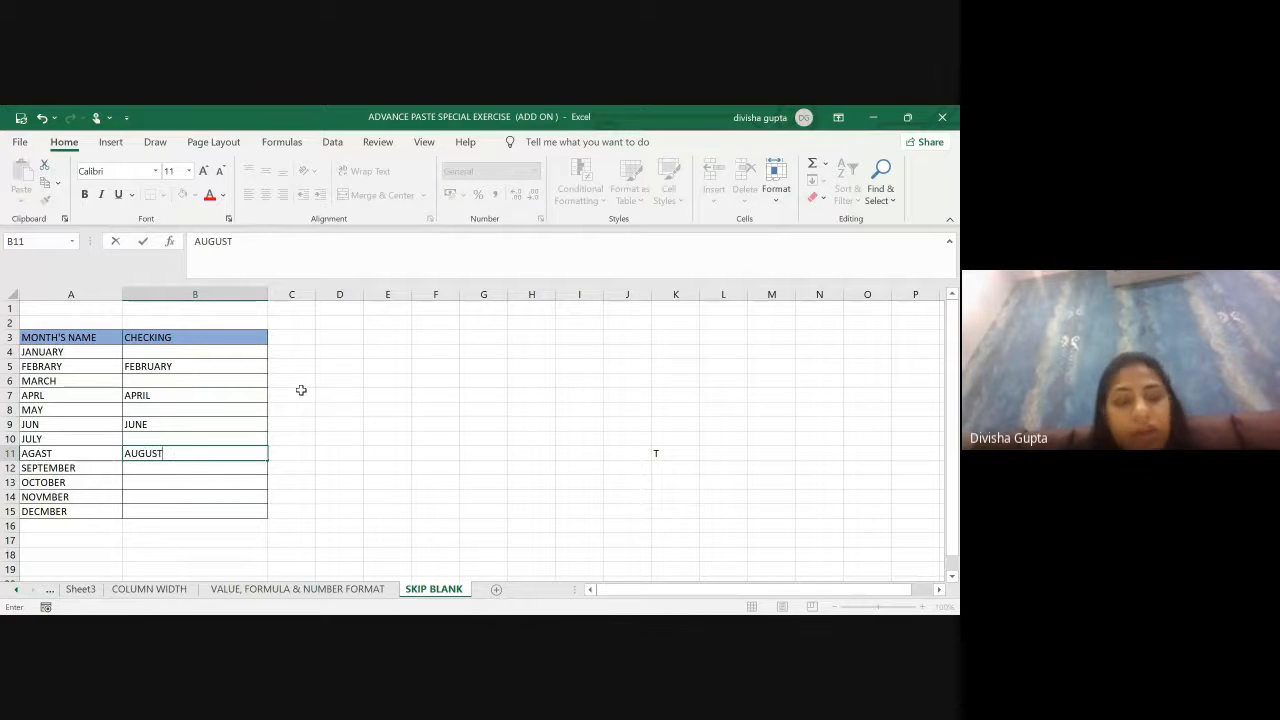
key("Return")
Step: Enter the corrected months NOVEMBER in B14 and DECEMBER in B15 of the Checking column
key("Down")
key("Down")
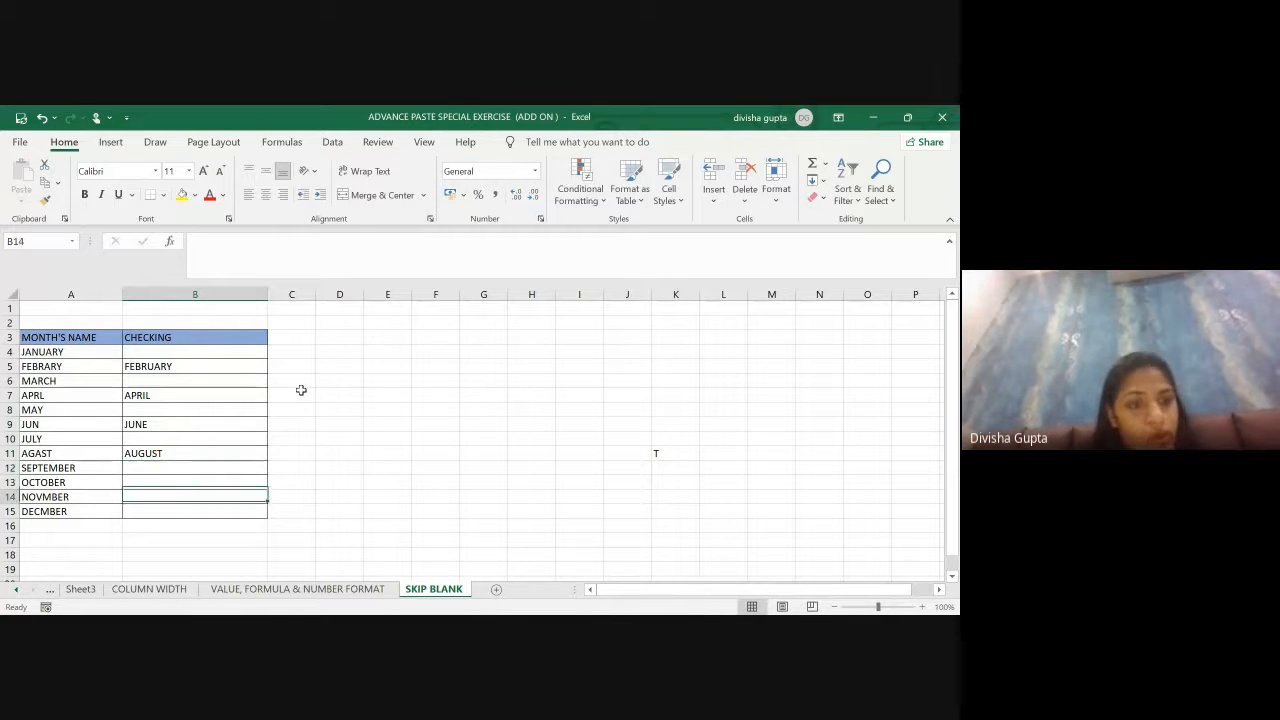
type("NIVO")
key("BackSpace")
key("BackSpace")
key("BackSpace")
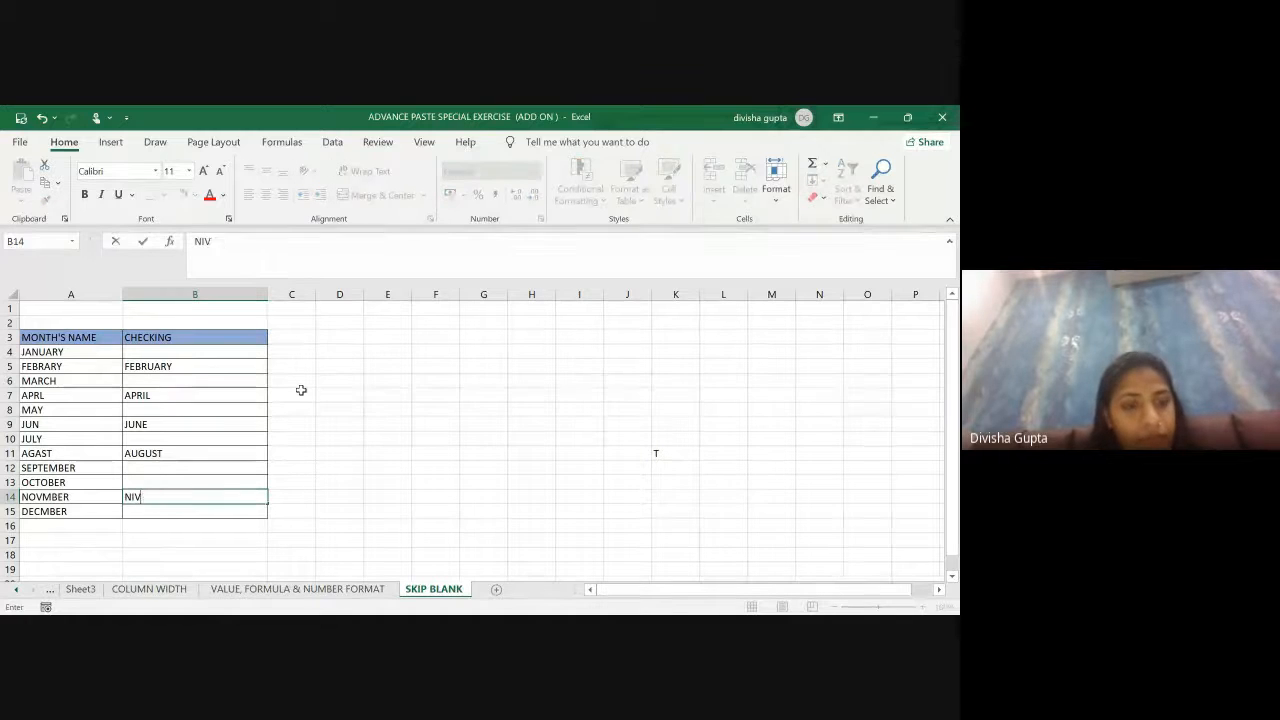
type("OVM")
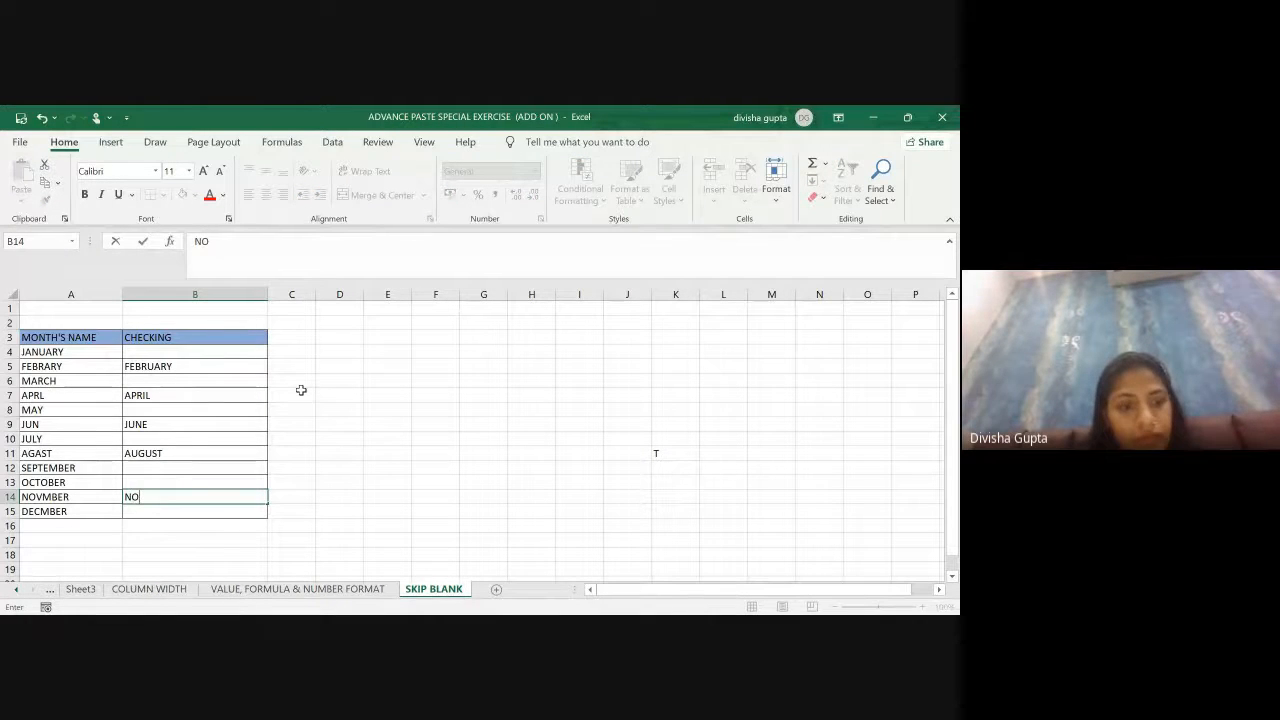
key("BackSpace")
type("EMBER")
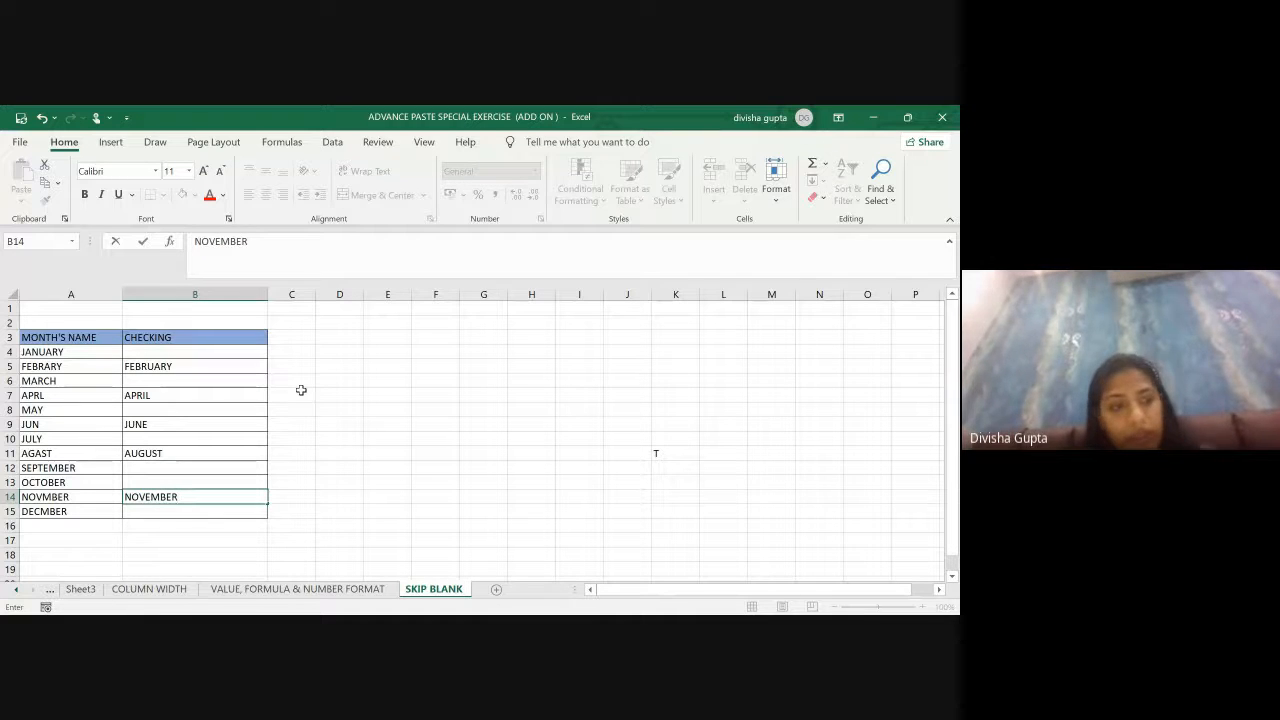
key("Return")
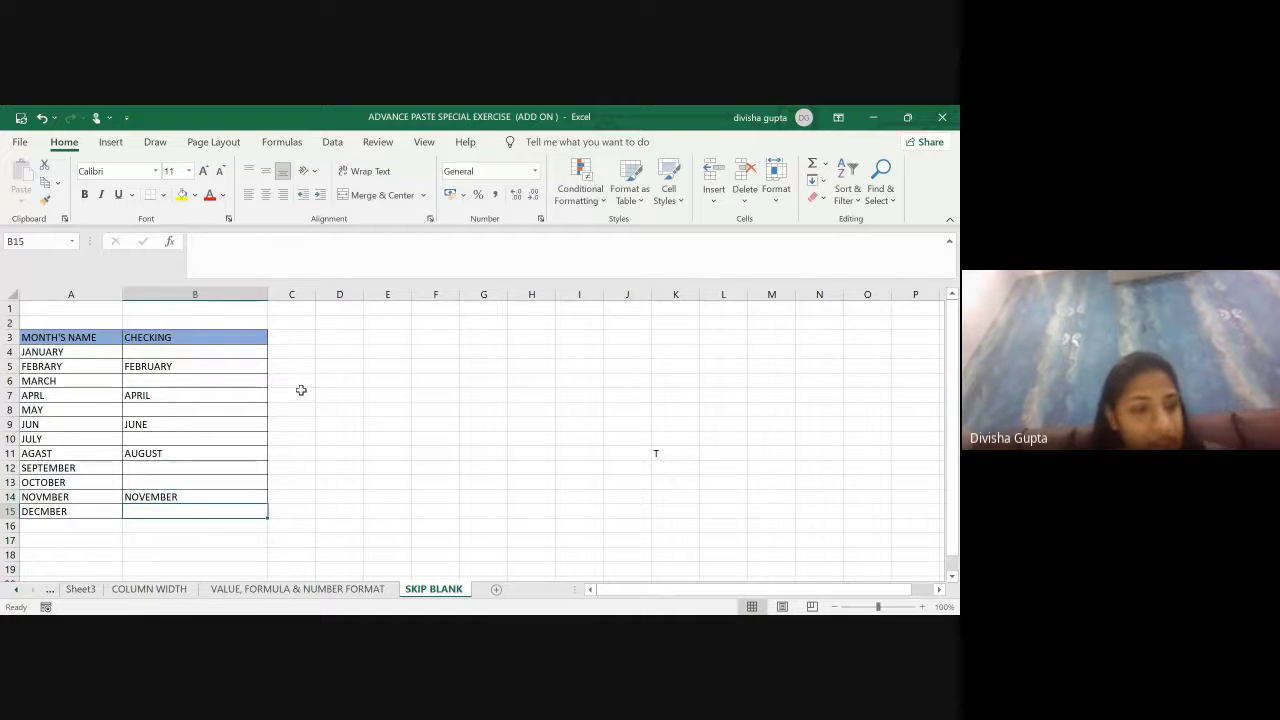
type("DECEMBER")
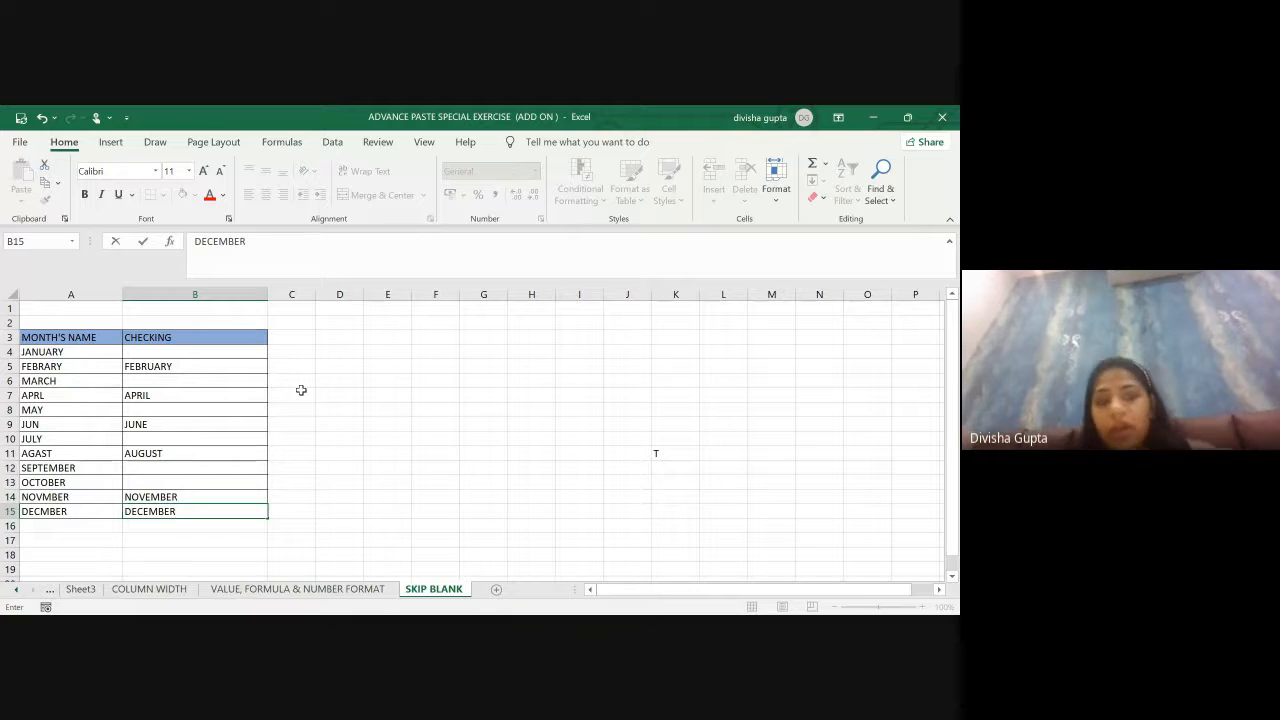
key("Tab")
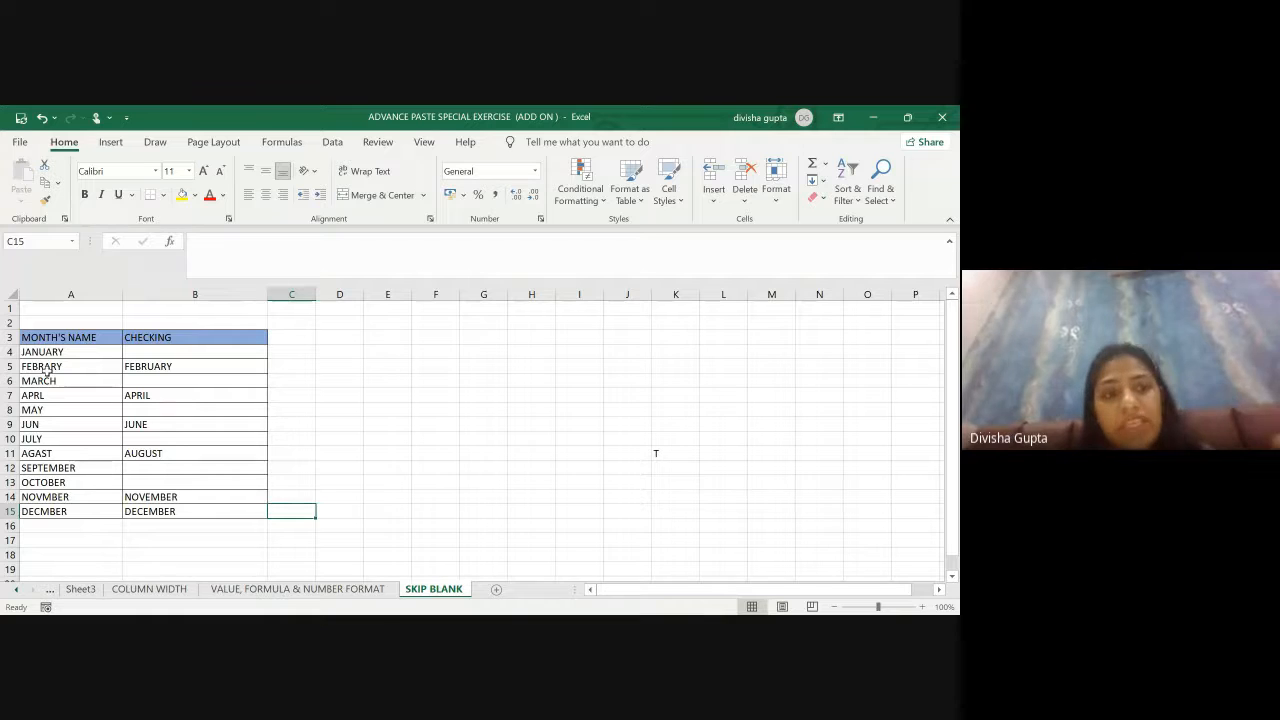
Step: Copy the Checking column range B4:B15, including its blank cells
left_click(171, 351)
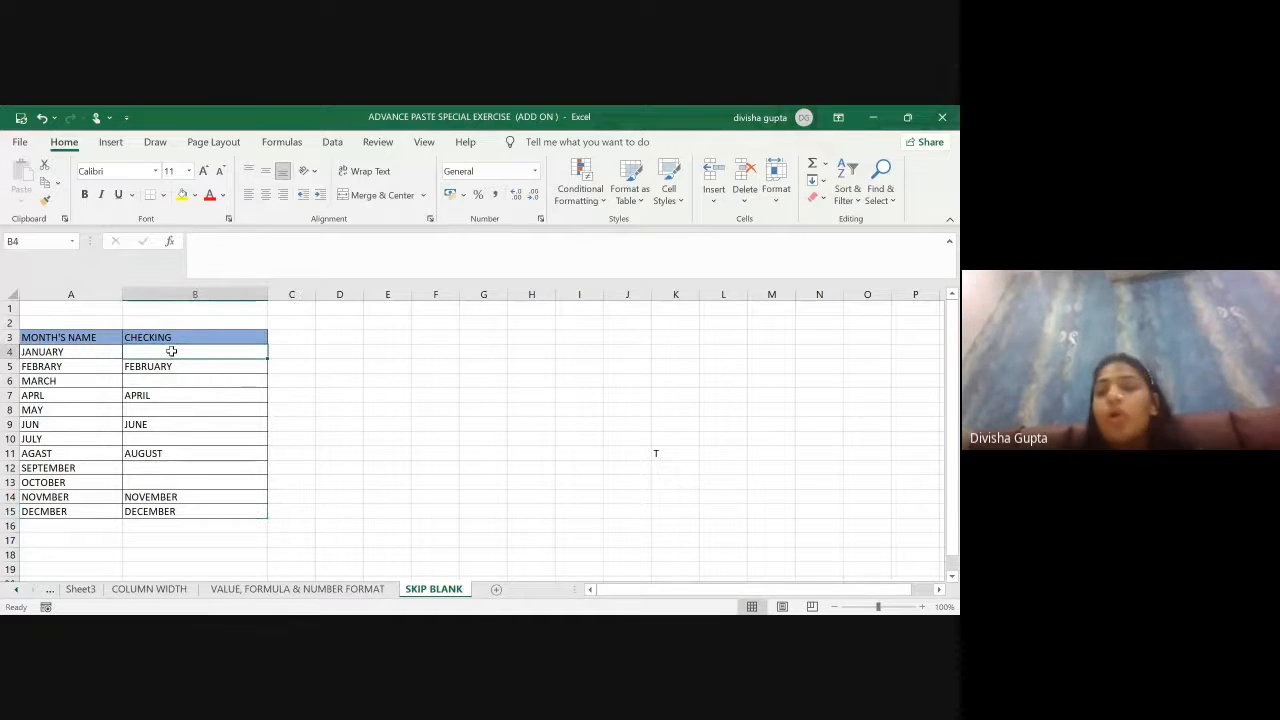
key("shift+Down")
key("shift+Down")
key("shift+Down")
key("shift+Down")
key("shift+Down")
key("shift+Down")
key("shift+Down")
key("shift+Down")
key("shift+Down")
key("shift+Down")
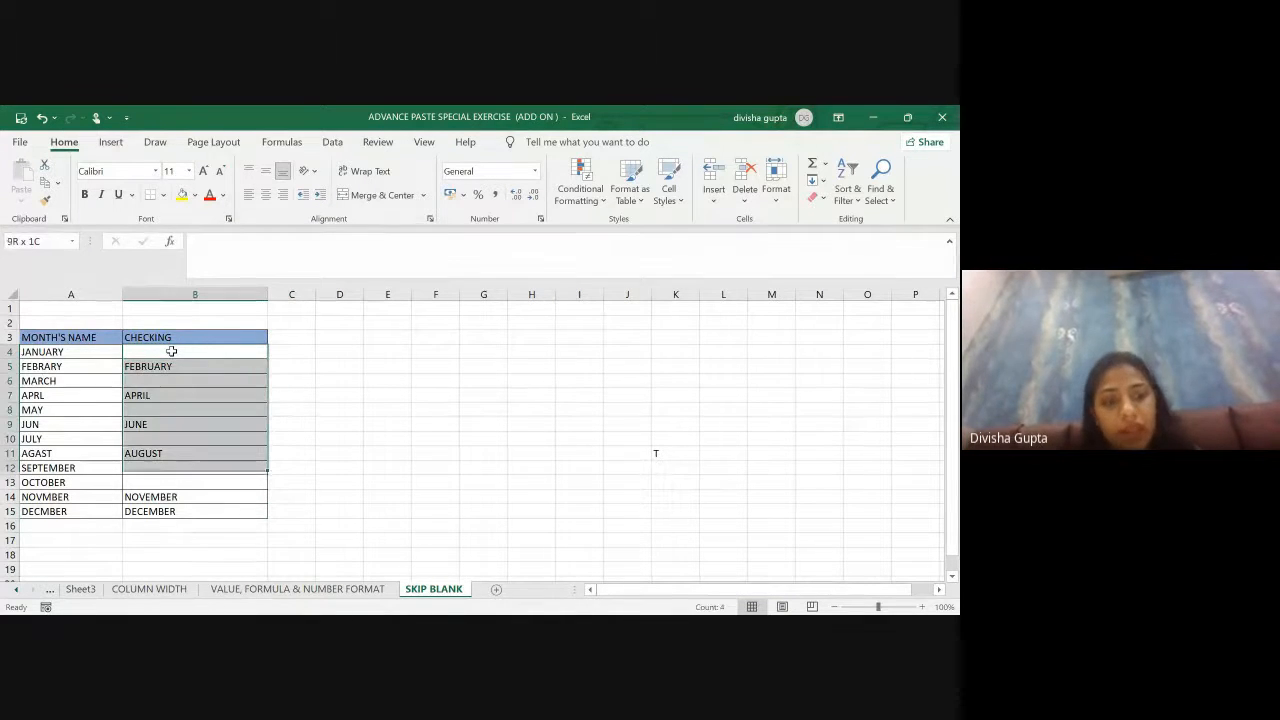
key("shift+Down")
key("ctrl+c")
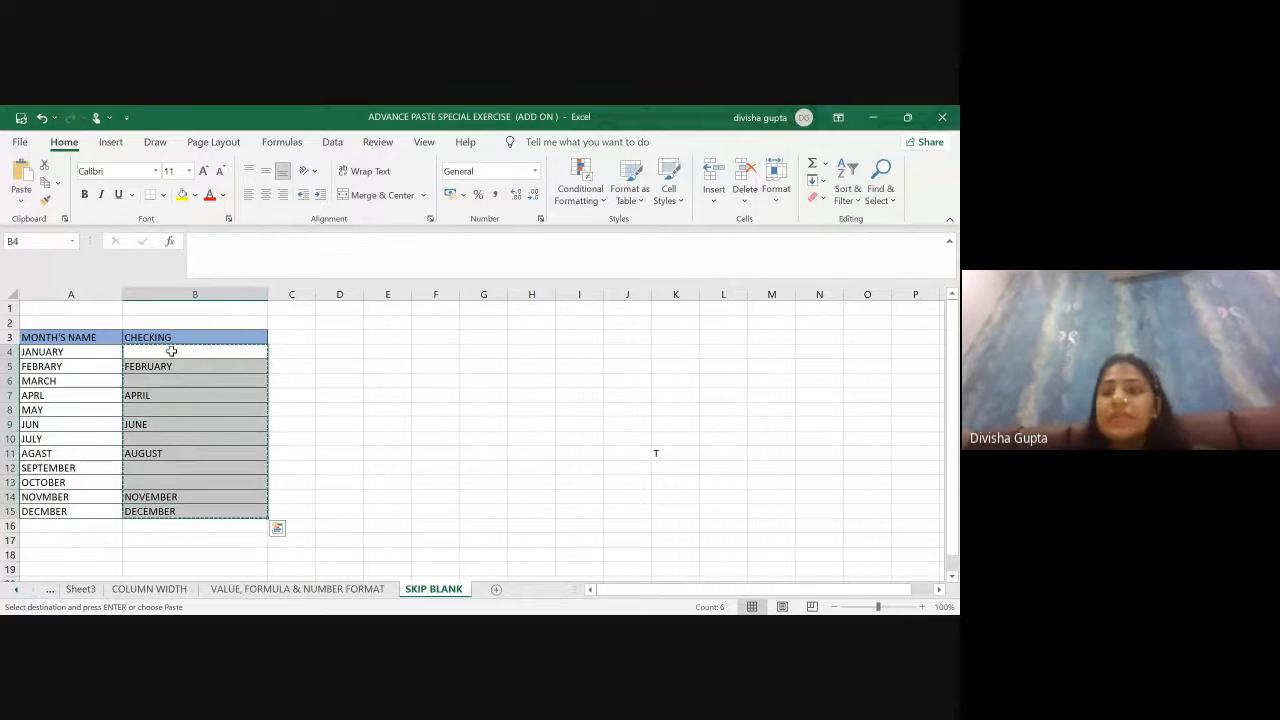
Step: Paste the copied Checking cells over the month names from A4 using Paste Special with Skip blanks
left_click(63, 350)
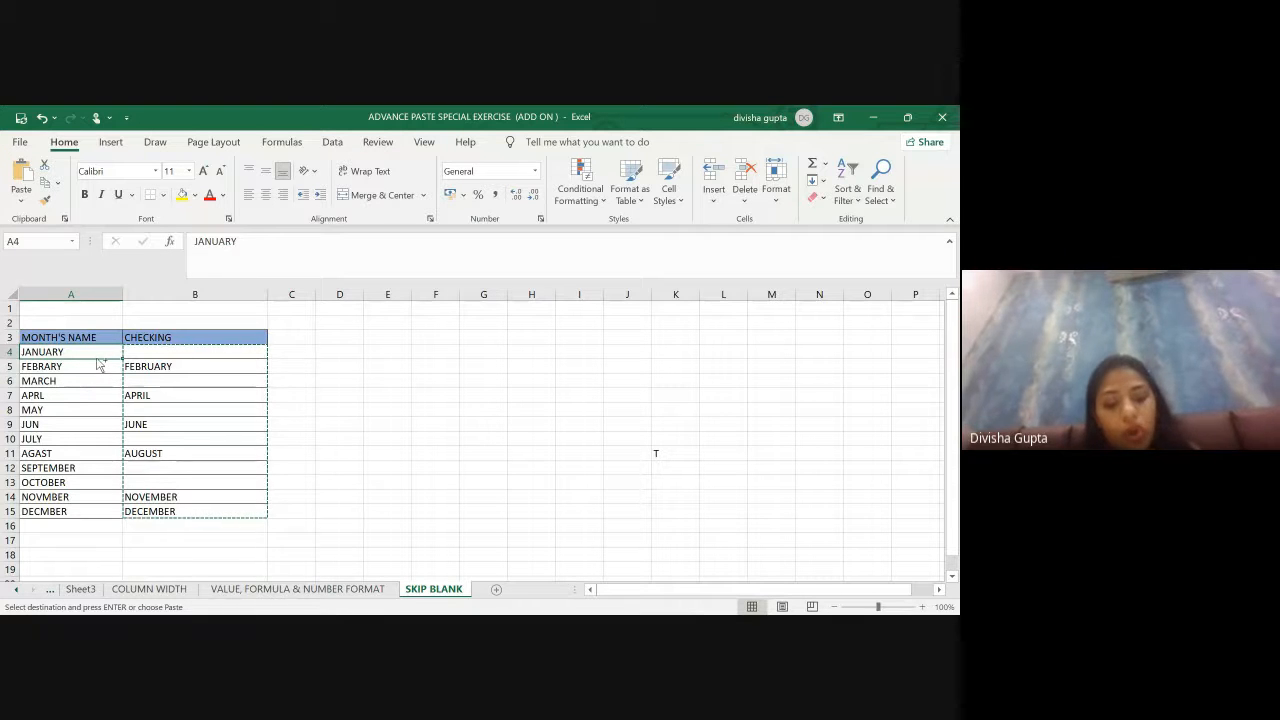
key("ctrl+alt+v")
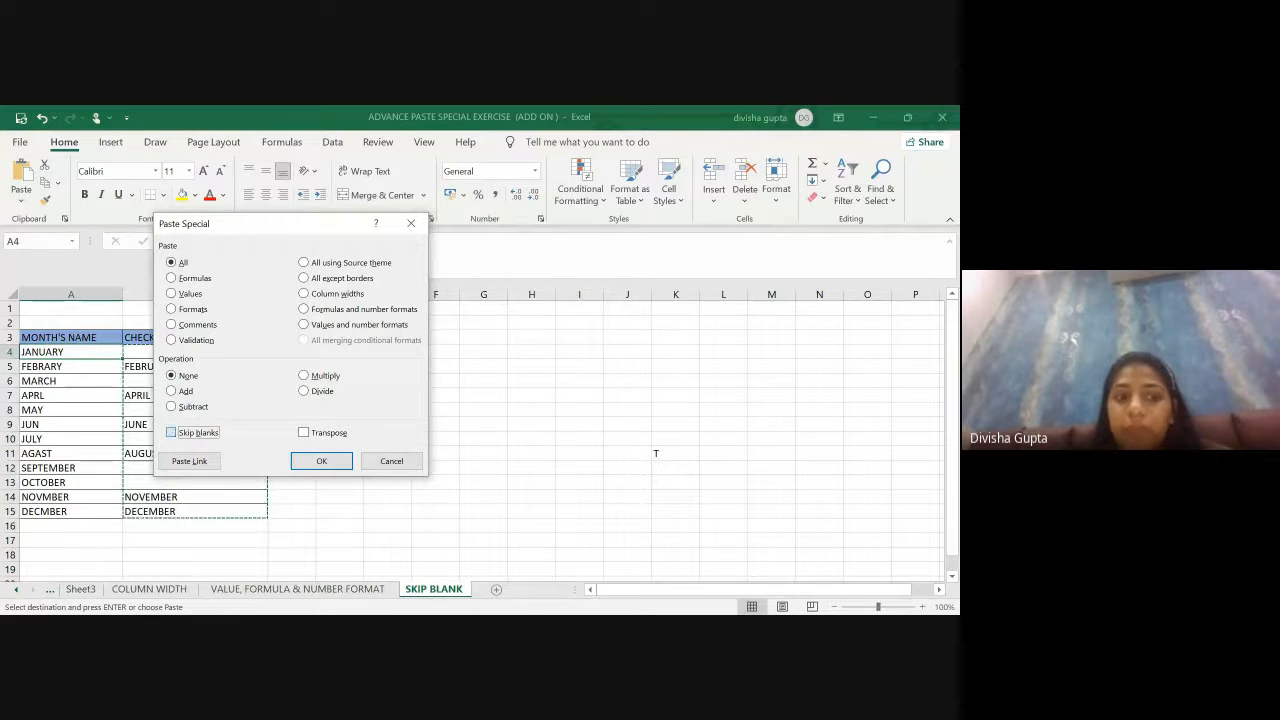
key("alt+b")
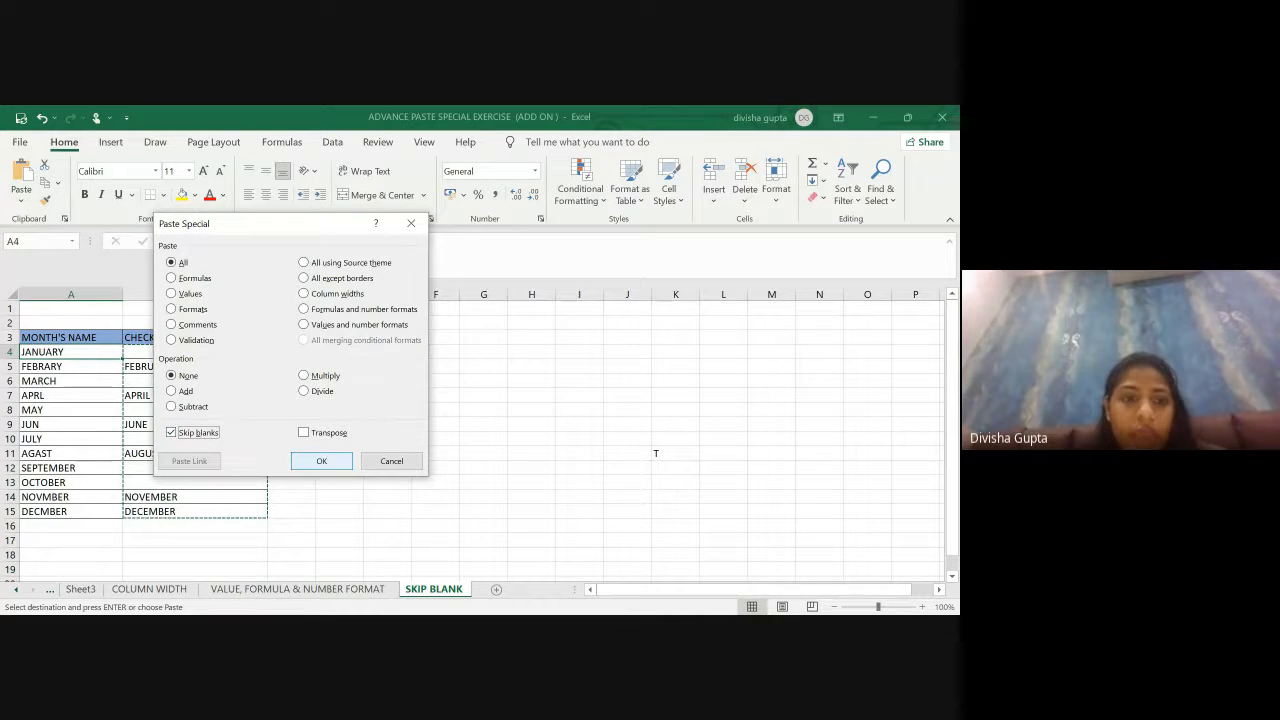
left_click(321, 461)
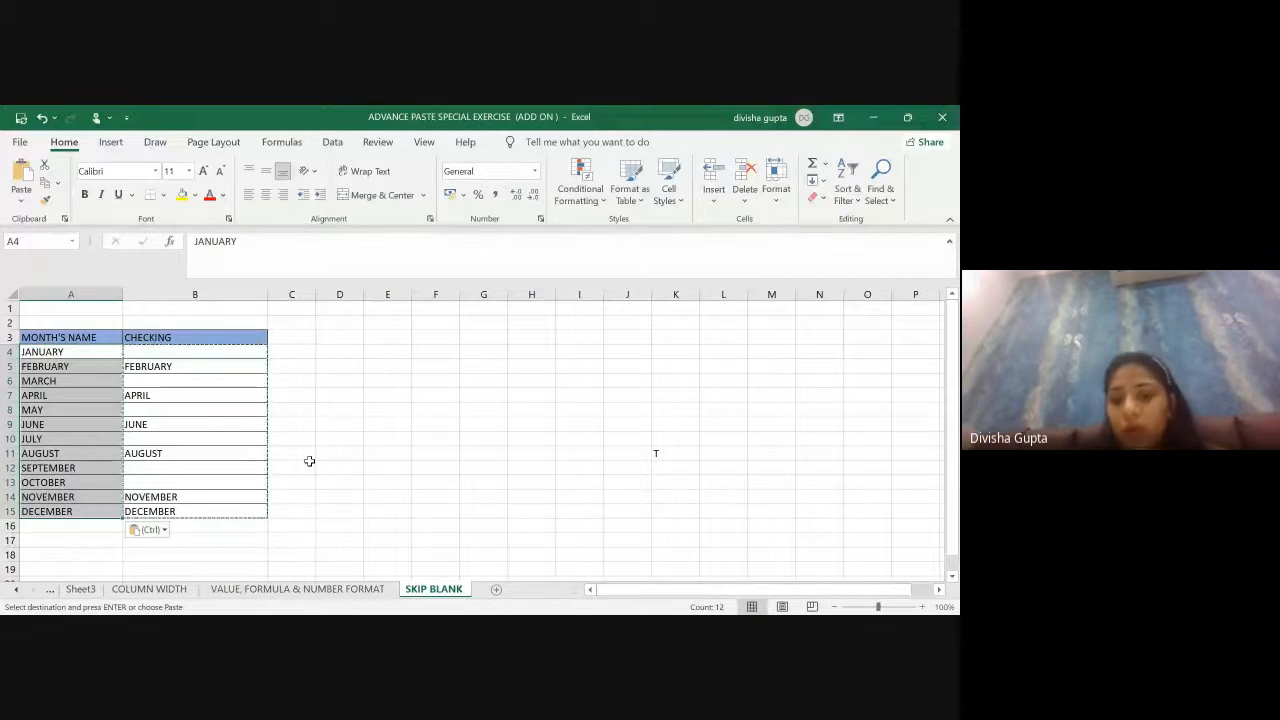
Step: Undo the Skip blanks paste over the Month's Name column
key("alt+Tab")
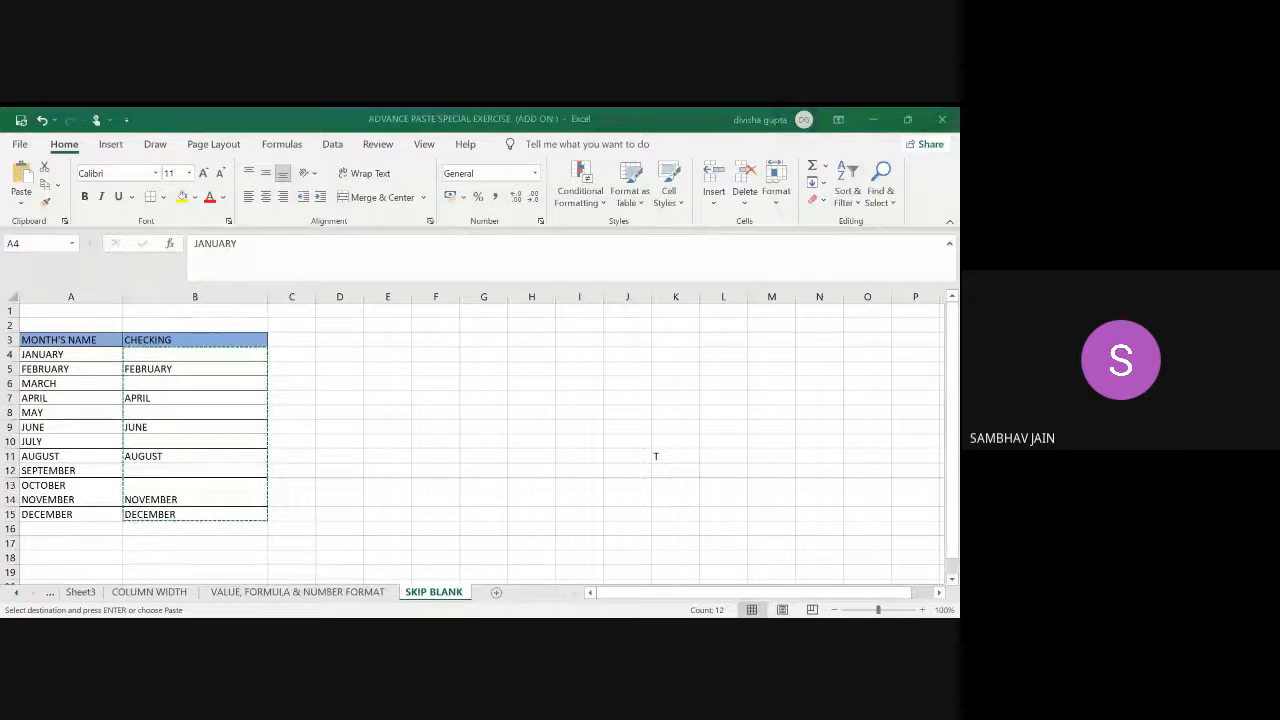
left_click(338, 379)
left_click(413, 403)
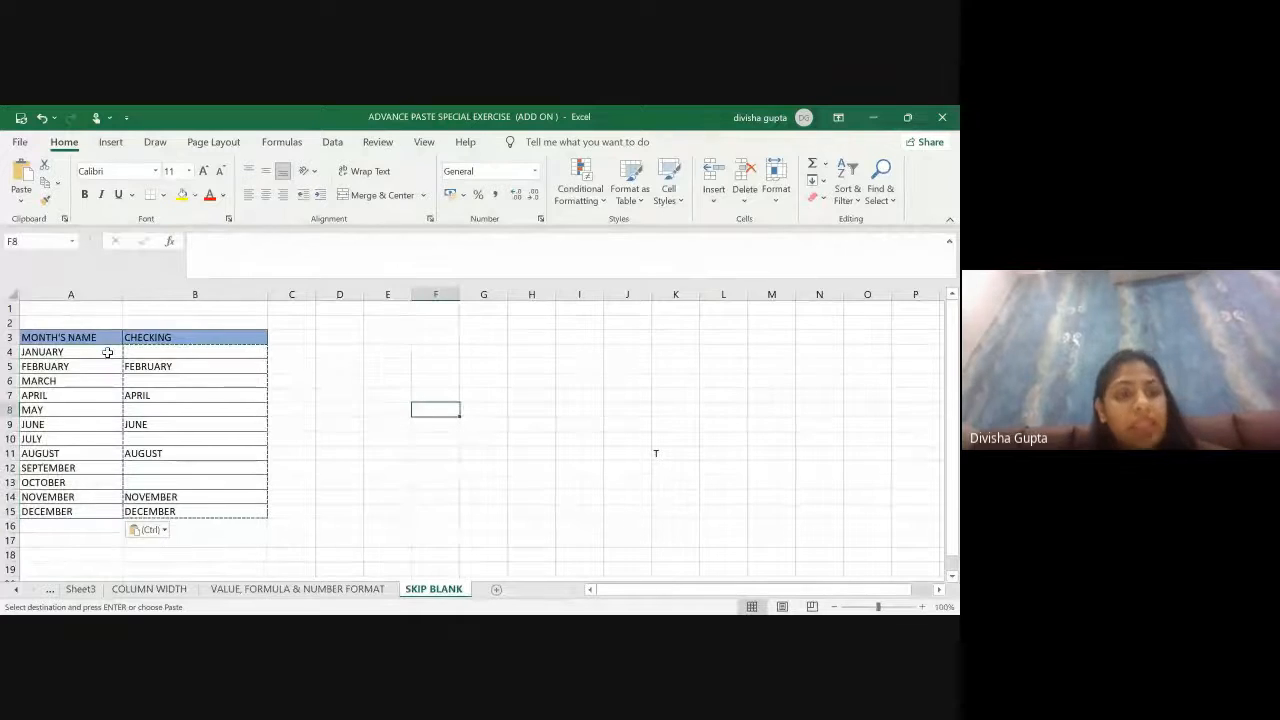
key("ctrl+z")
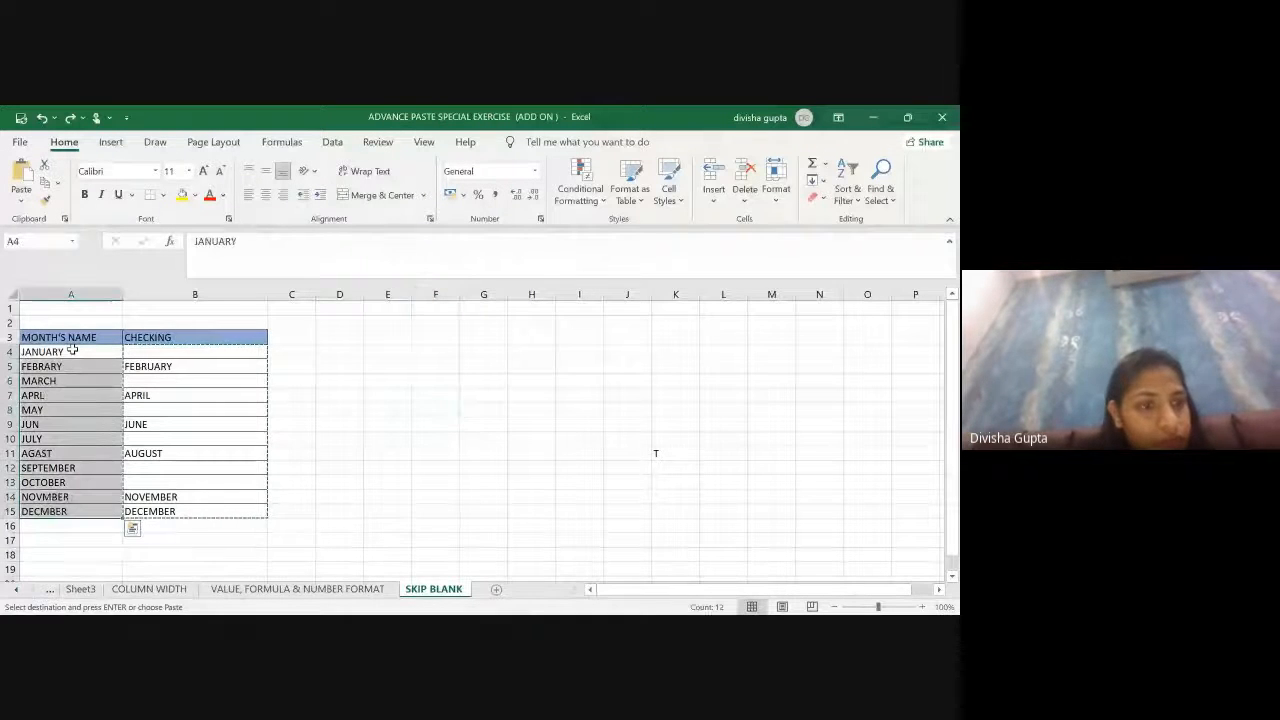
left_click(407, 450)
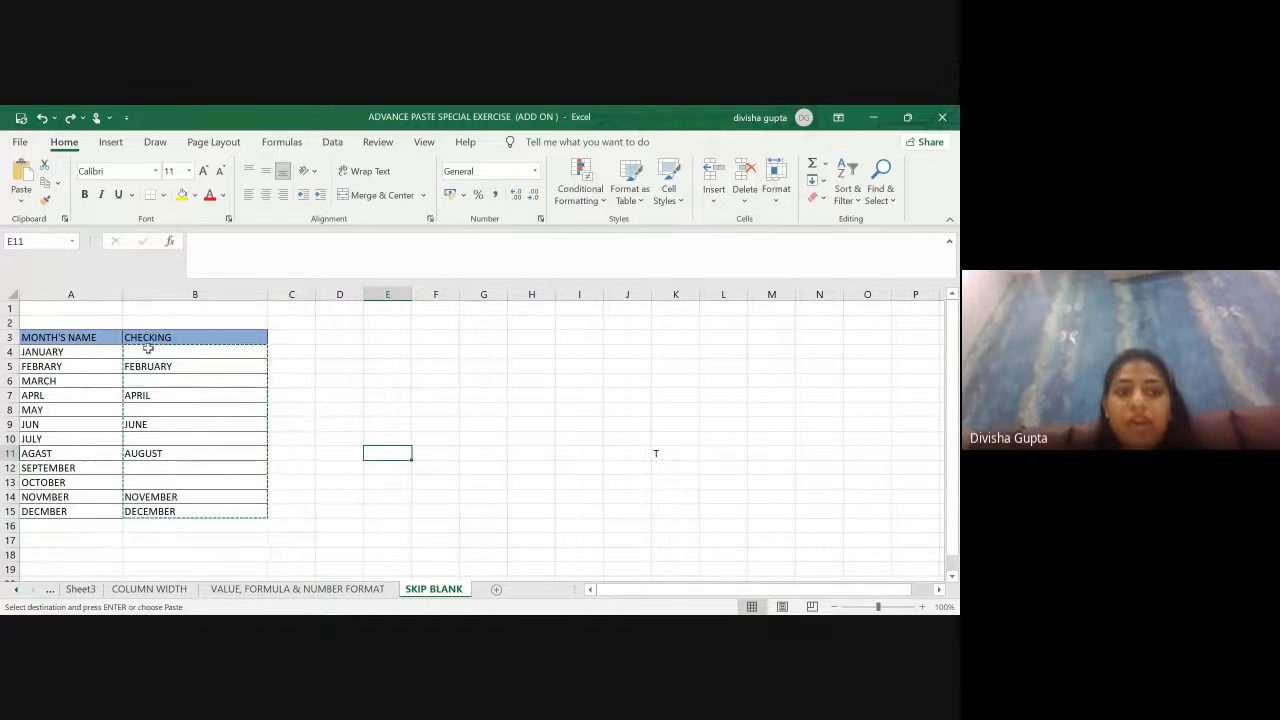
Step: Correct the misspelled month names by pasting the copied Checking range at A4 with All and Skip blanks
left_click(66, 352)
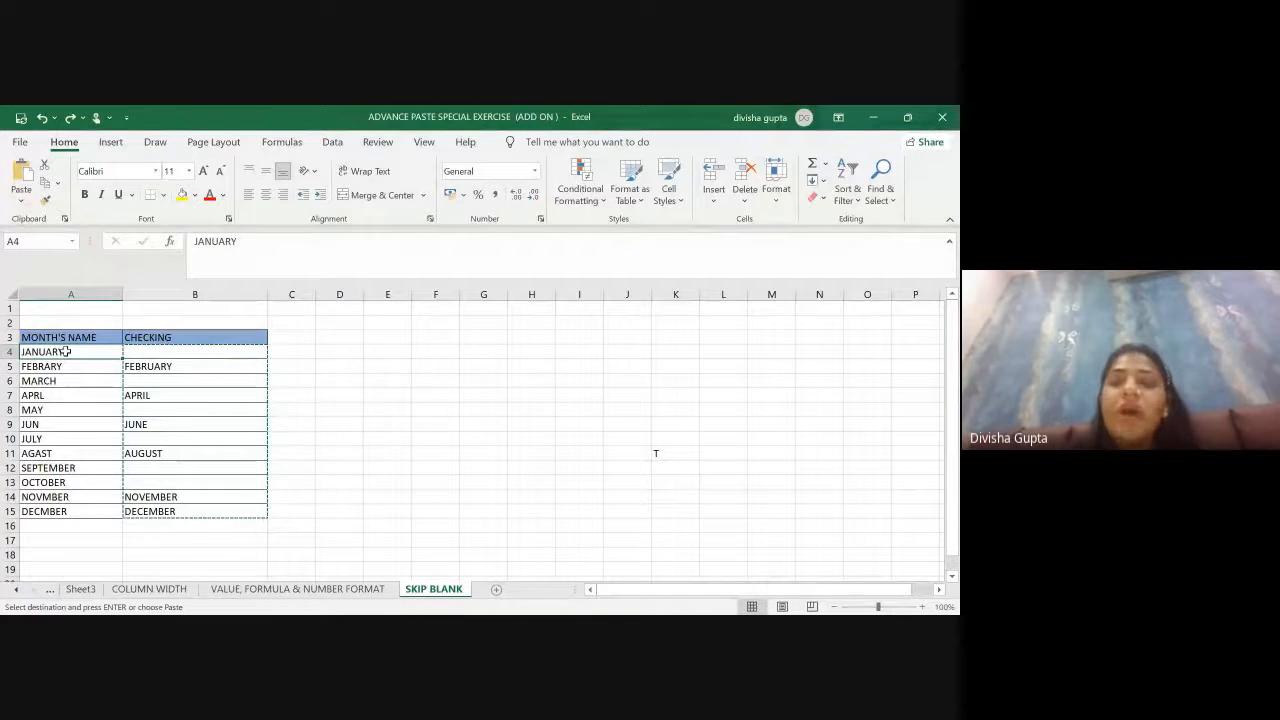
key("ctrl+alt+v")
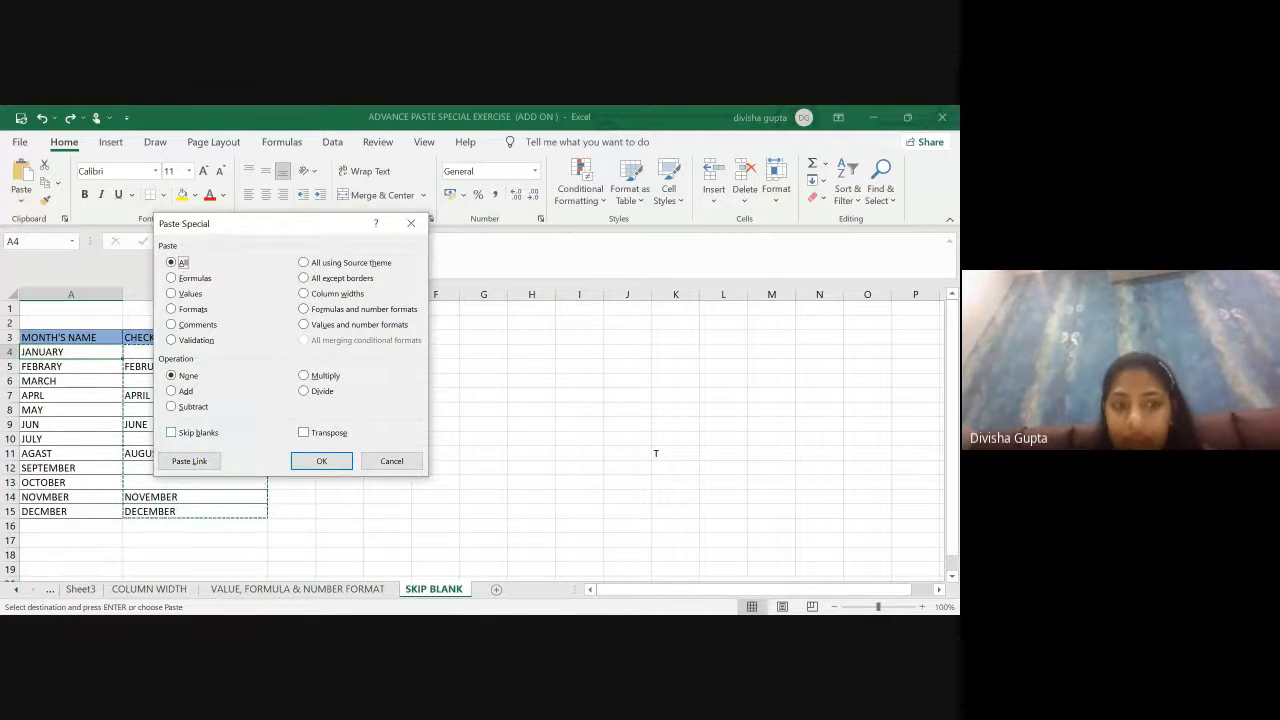
key("alt+b")
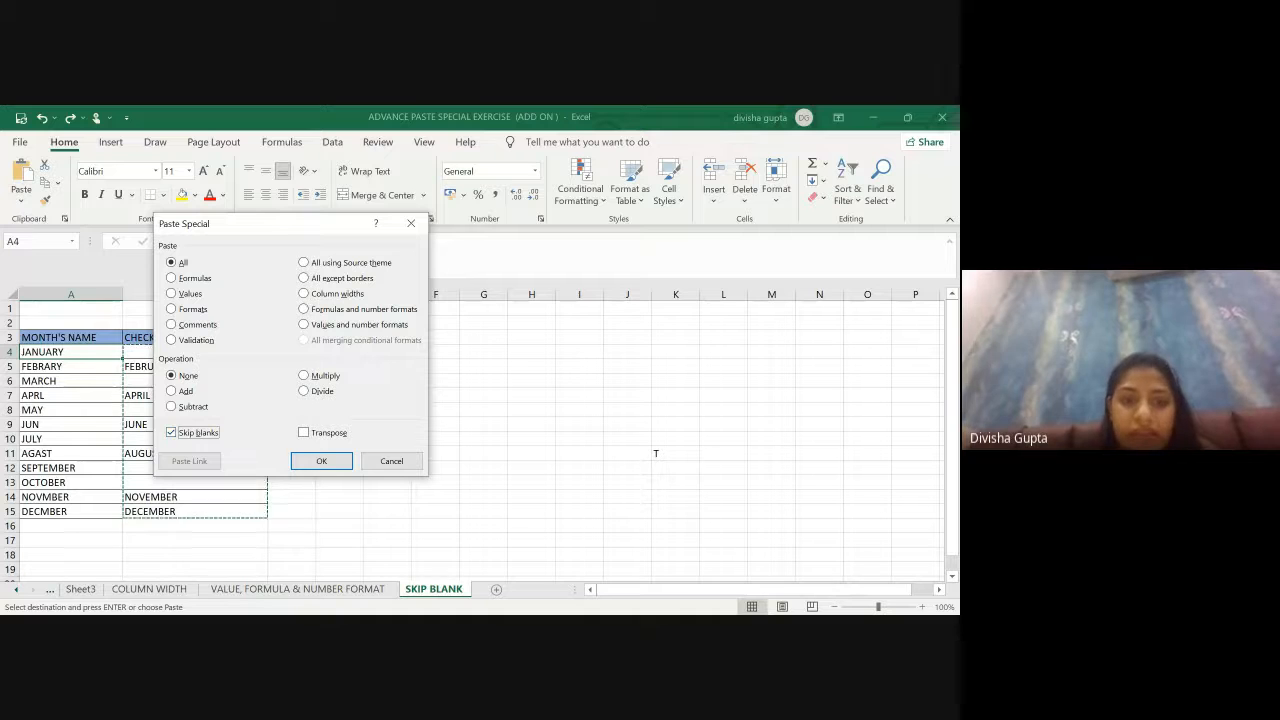
left_click(310, 461)
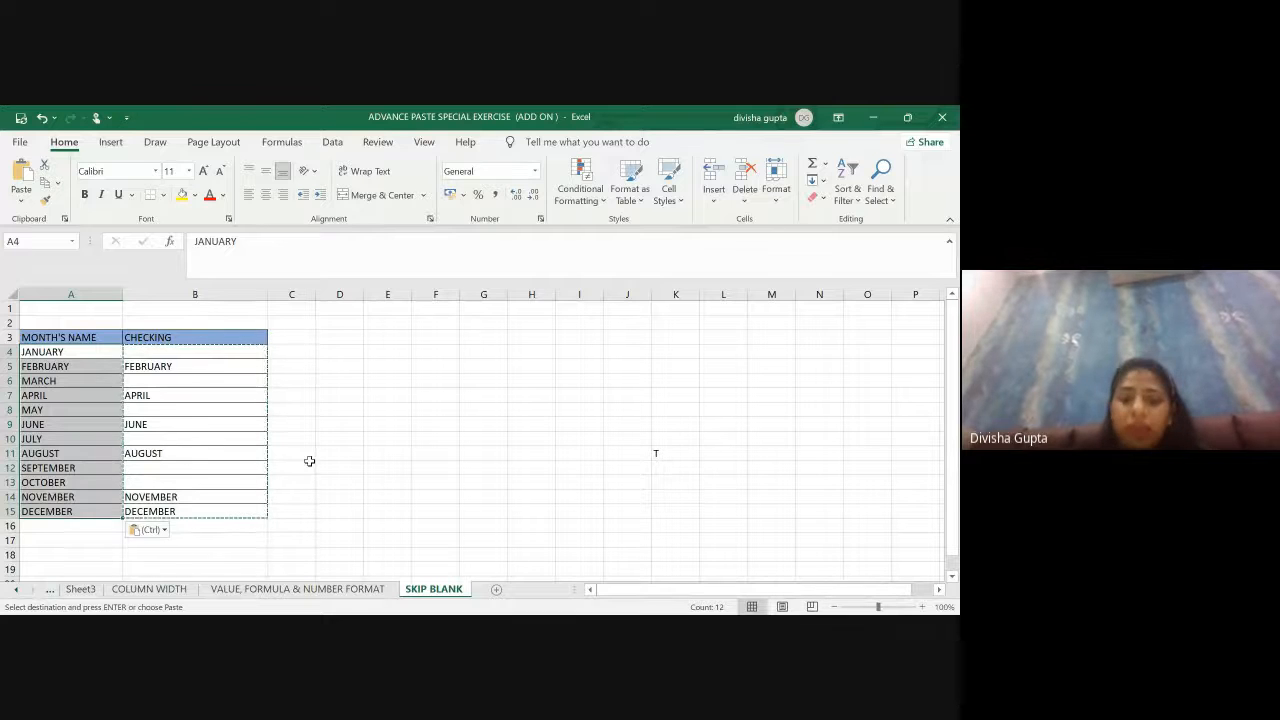
left_click(444, 614)
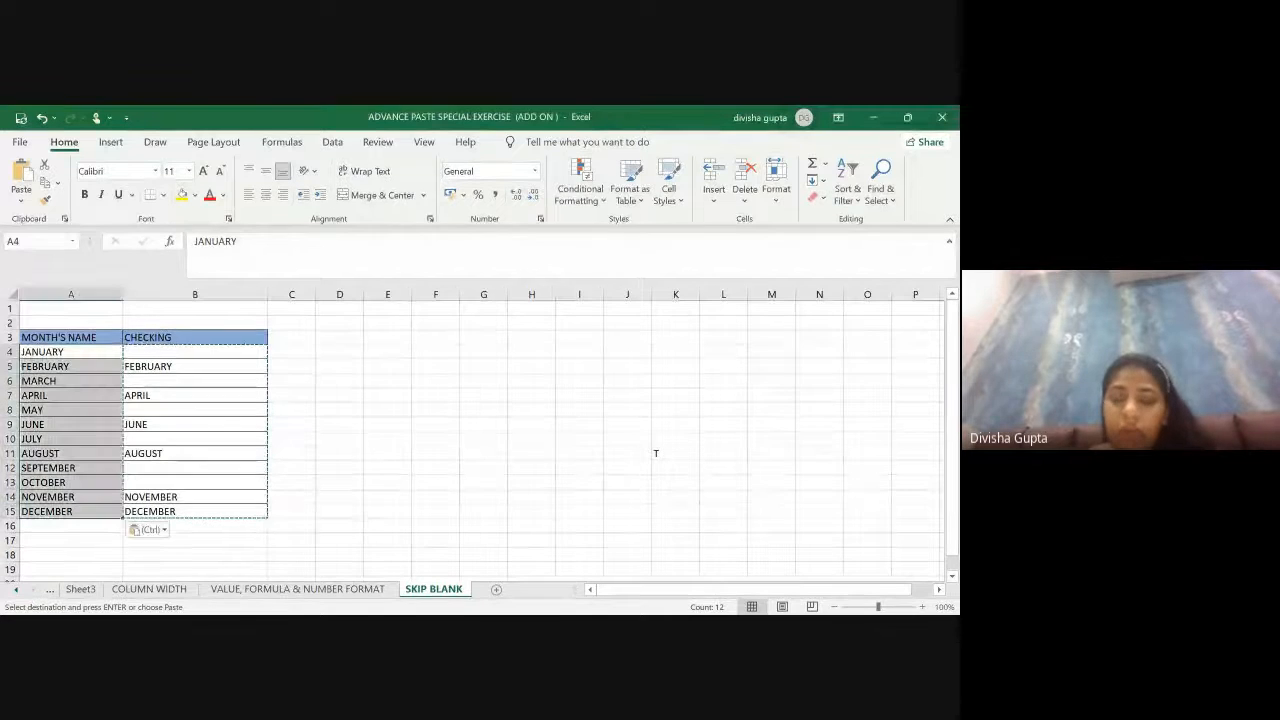
Step: Enter the value 10 in cell I6 of the RESULT 2020 sheet
left_click(369, 442)
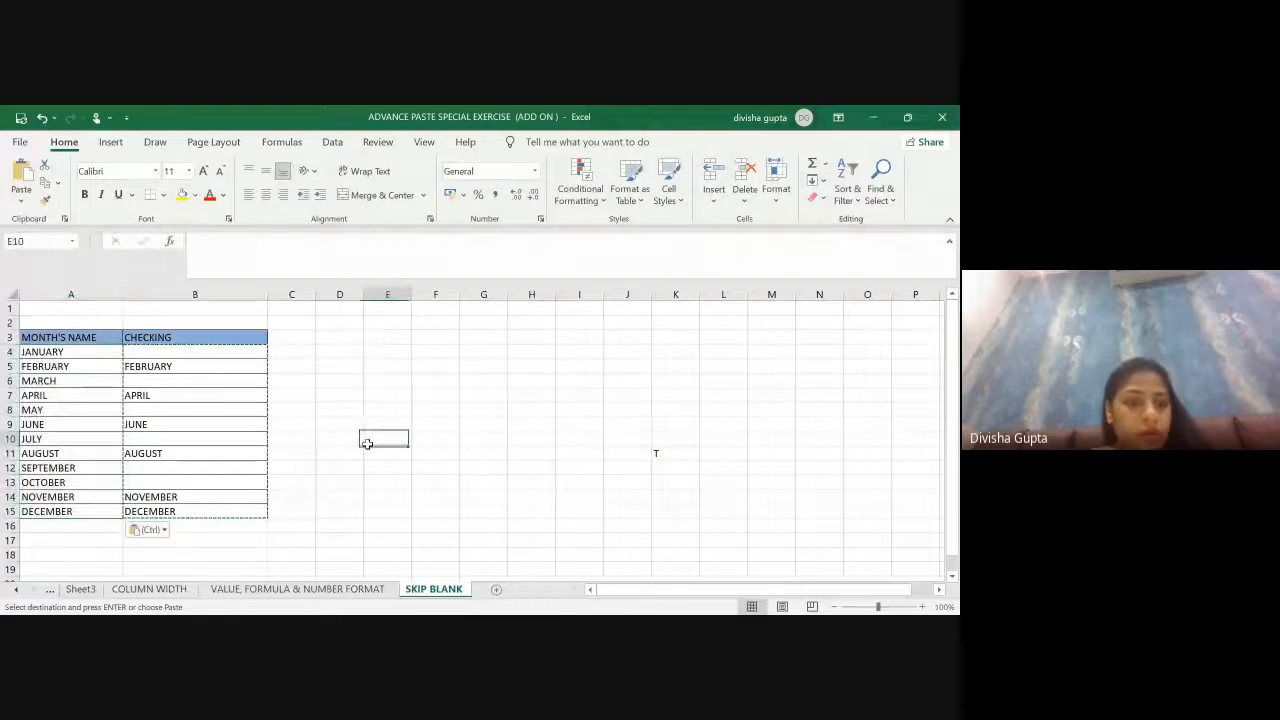
scroll(165, 594, "up", 3)
left_click(165, 592)
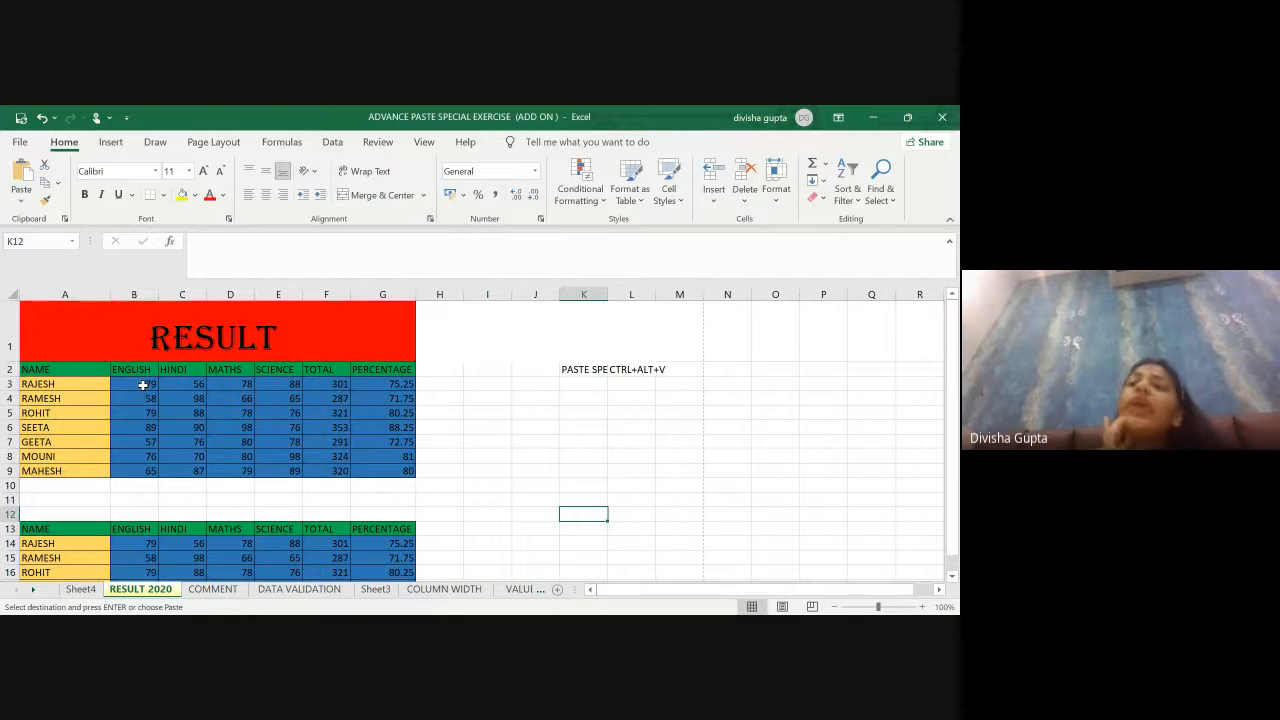
left_click(477, 427)
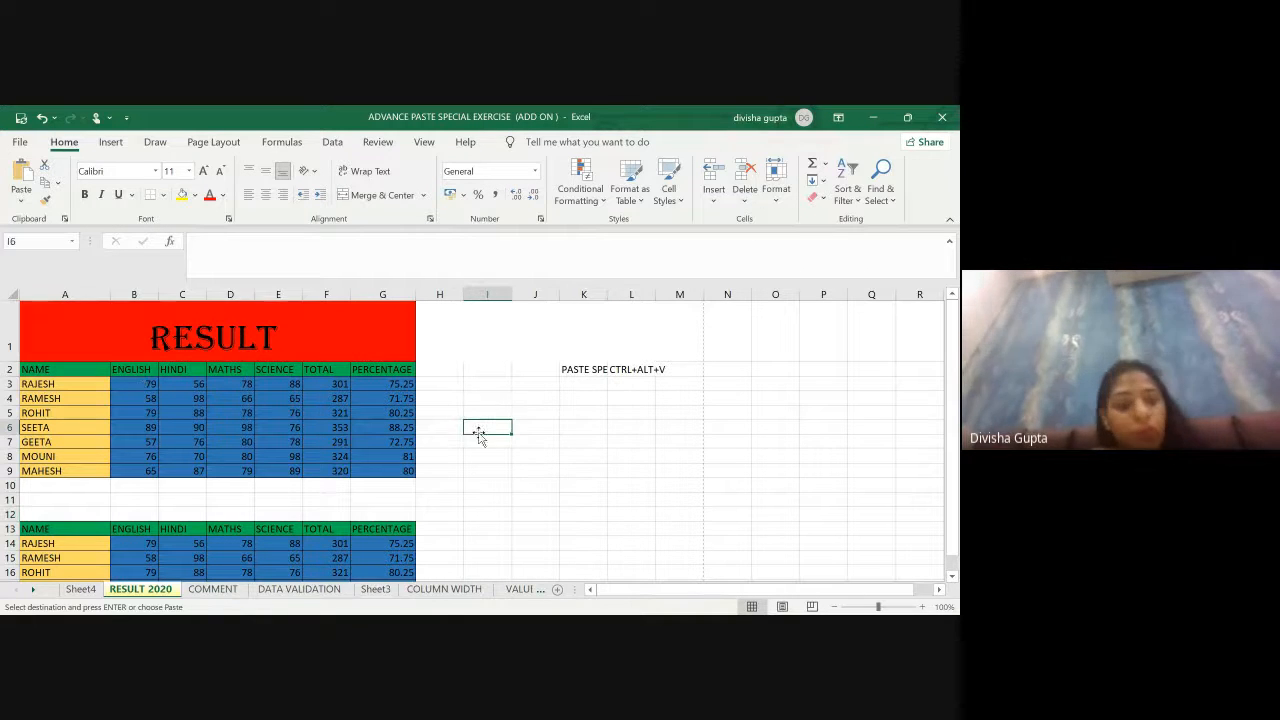
type("10")
key("Tab")
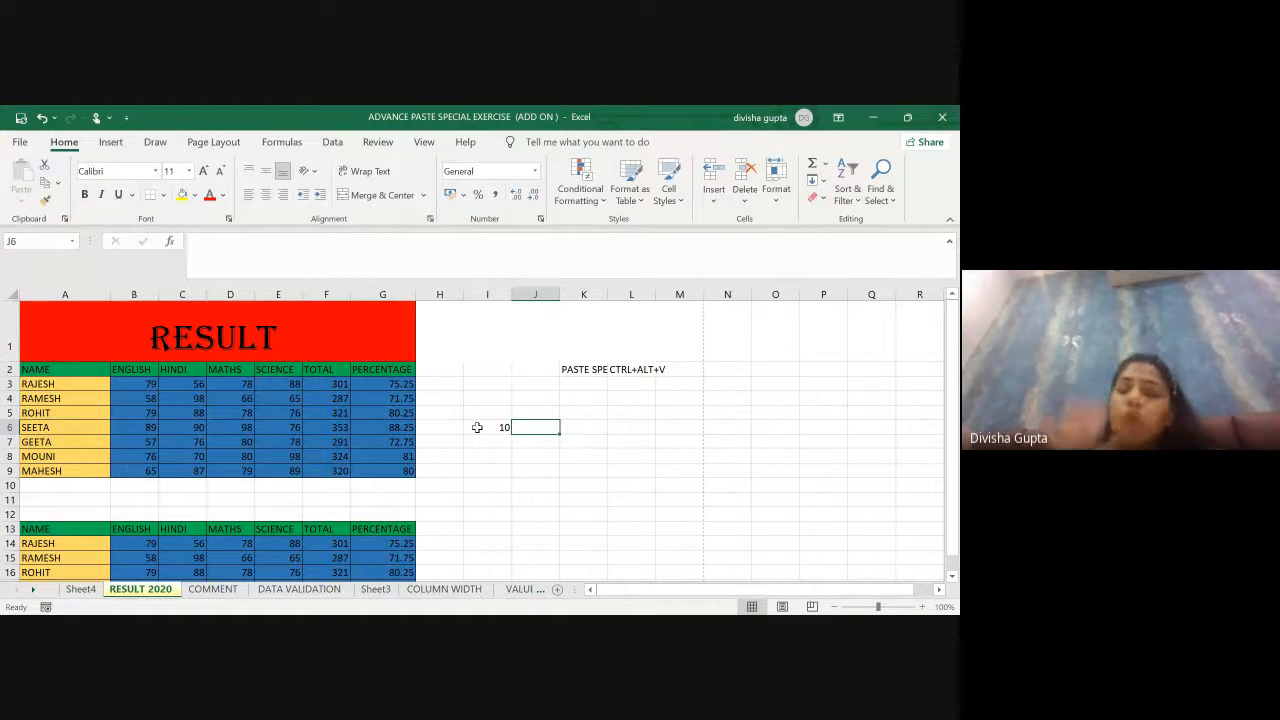
Step: Add the copied value from I6 to the English marks in B3:B9 using Paste Special with All and the Add operation
left_click(477, 427)
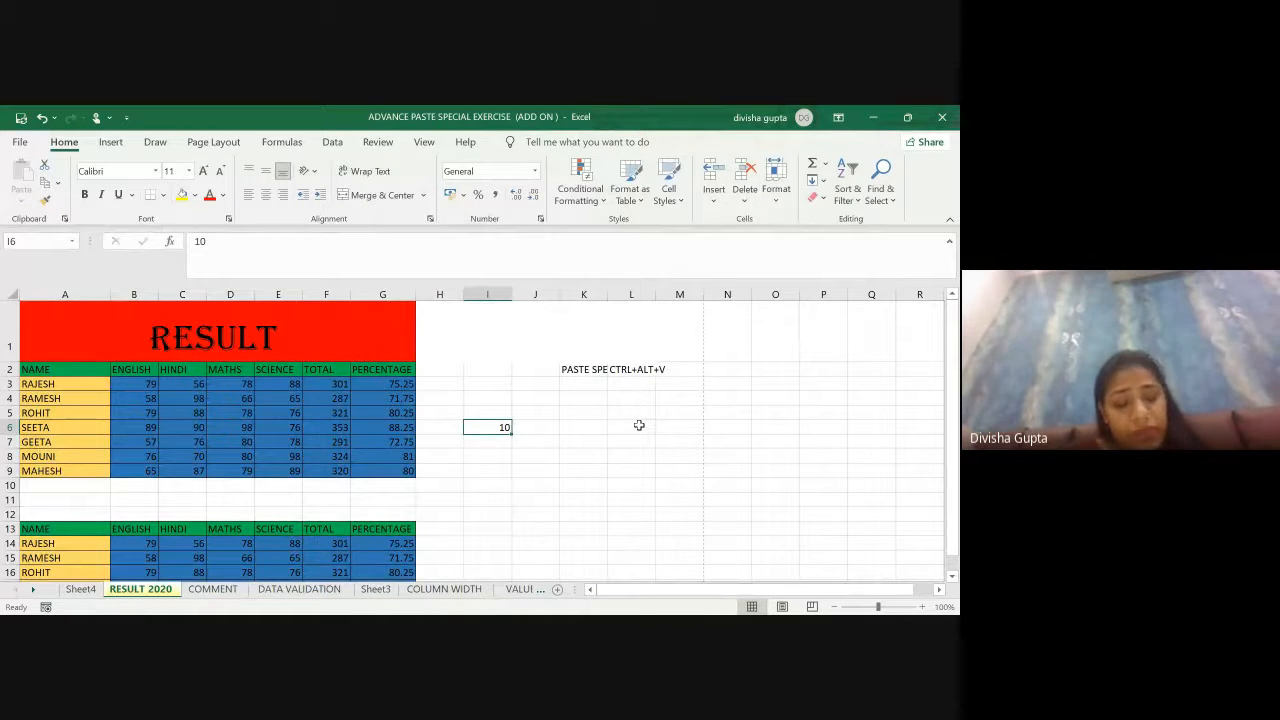
key("ctrl+c")
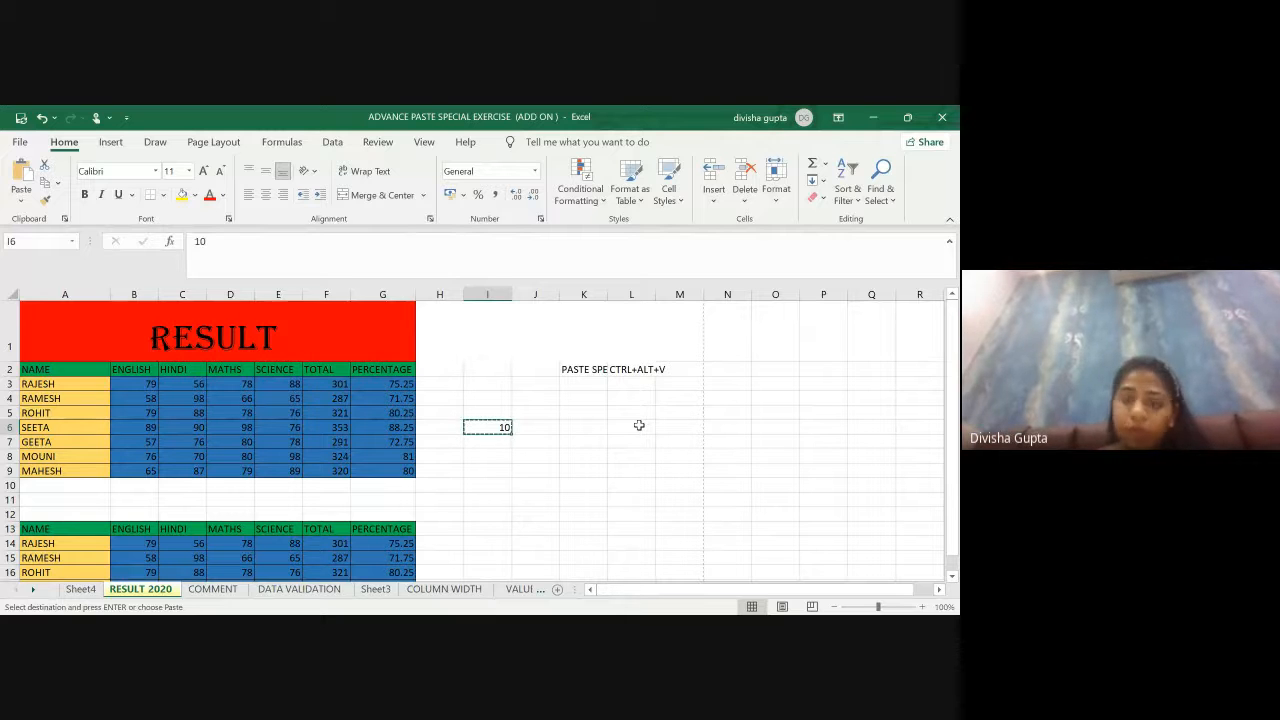
left_click(143, 383)
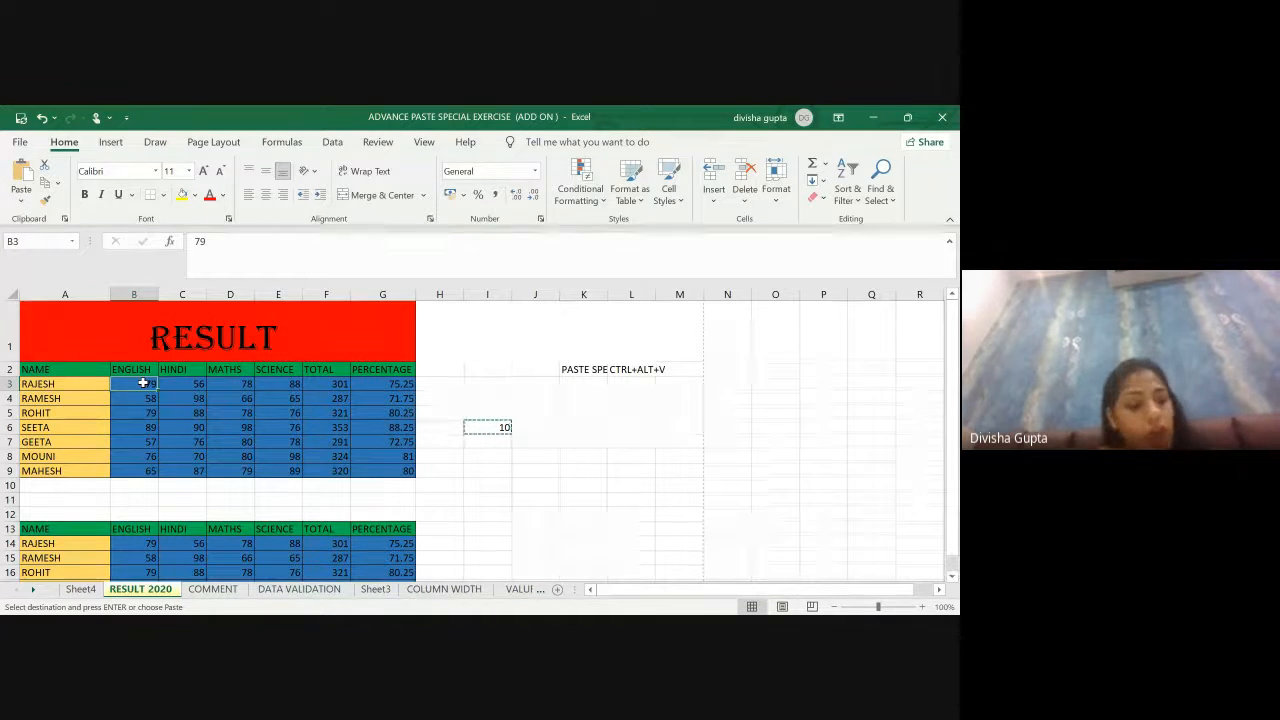
key("shift+Down")
key("shift+Down")
key("shift+Down")
key("shift+Down")
key("shift+Down")
key("shift+Down")
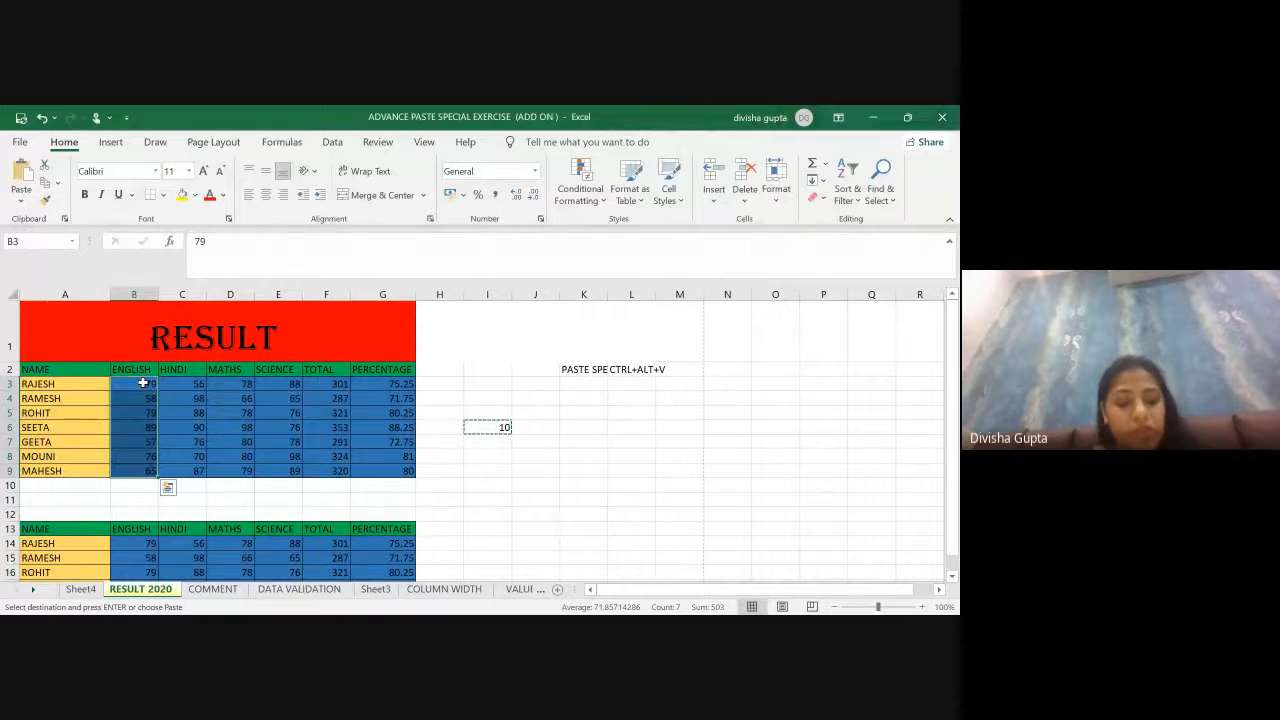
key("ctrl+alt+v")
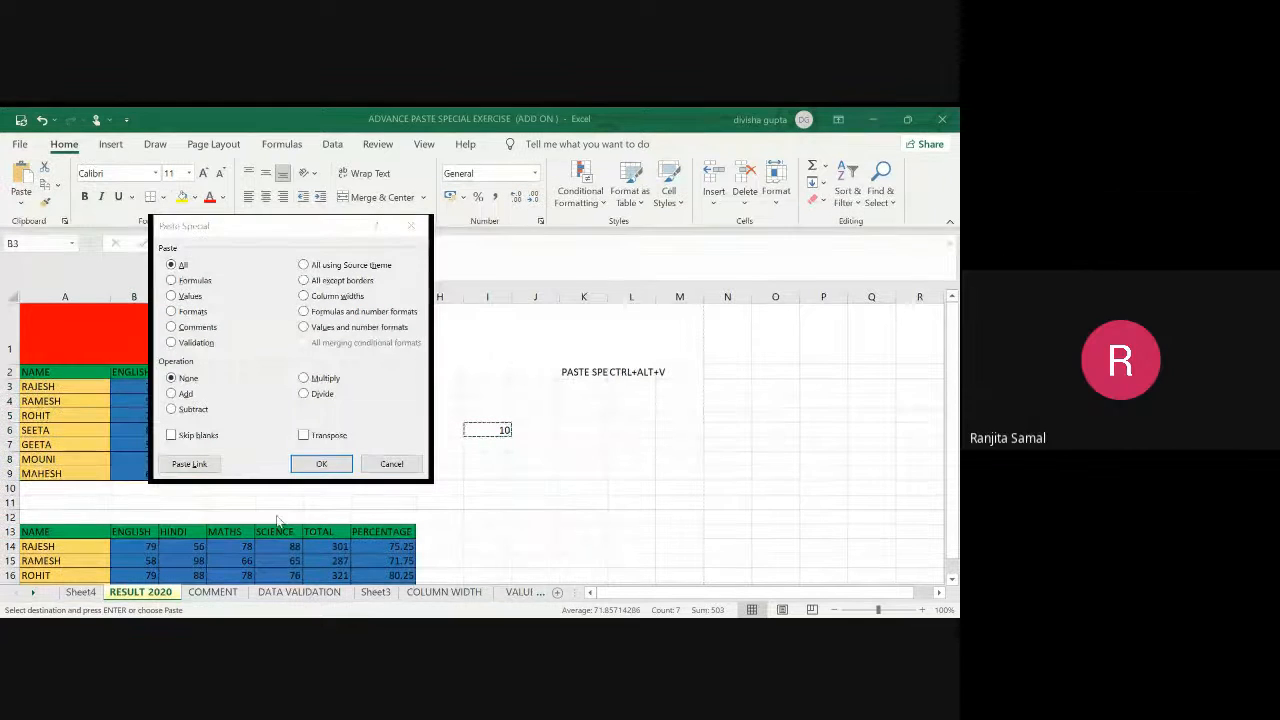
left_click(172, 394)
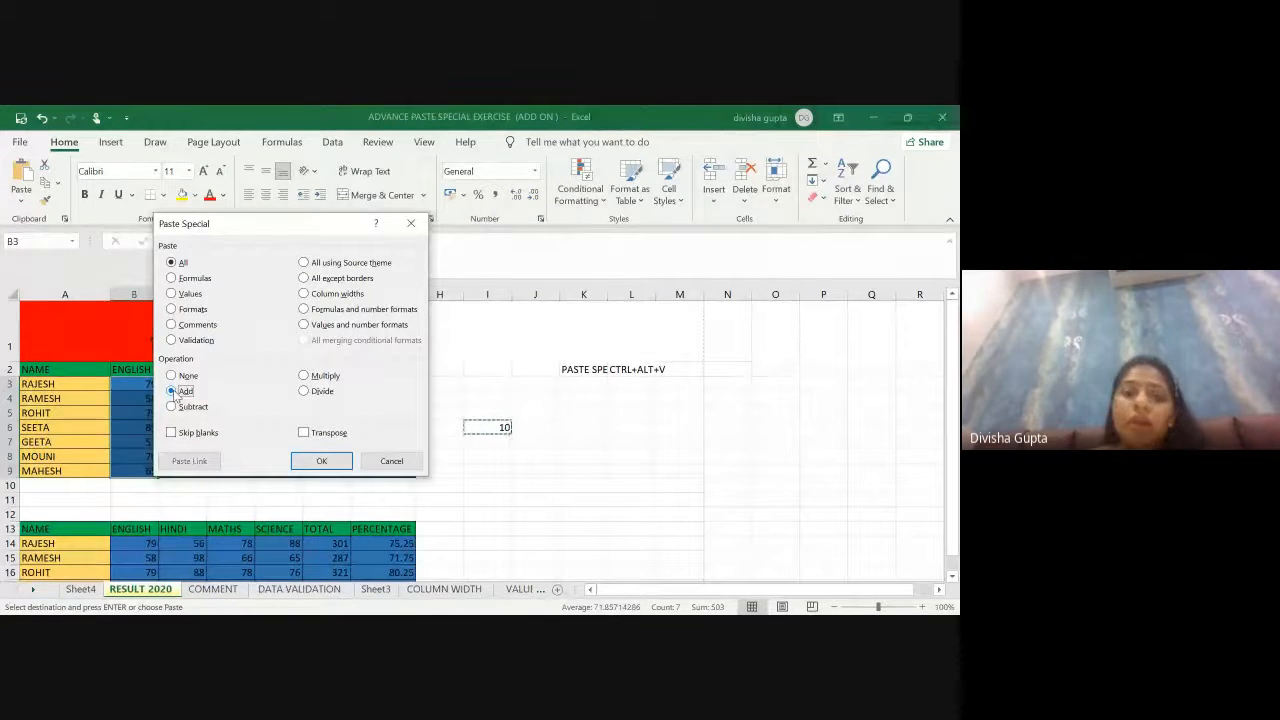
left_click(325, 461)
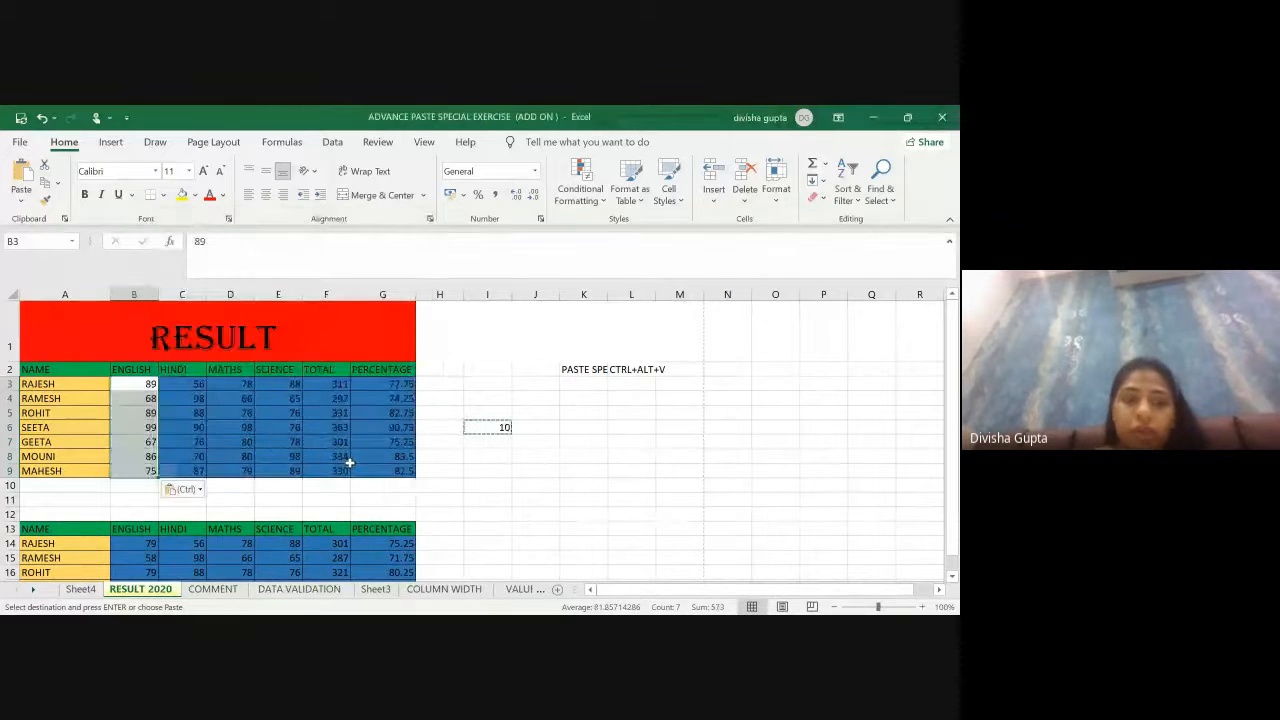
left_click(279, 483)
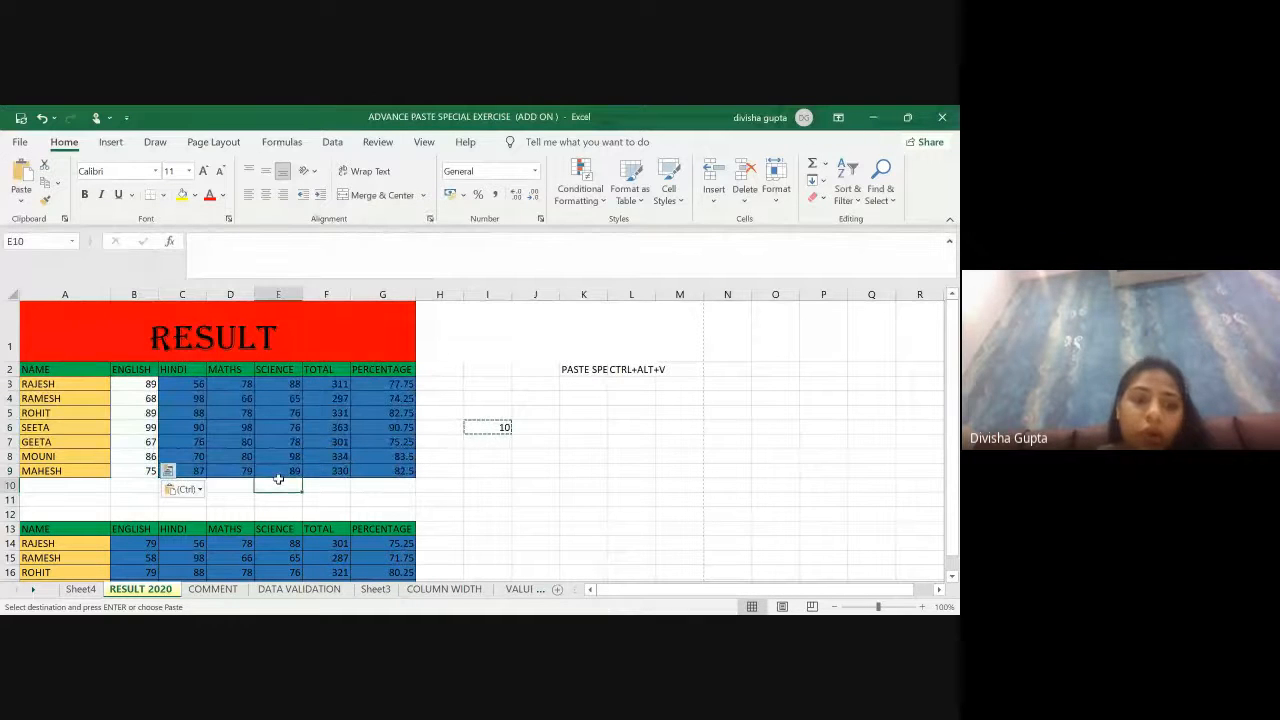
left_click(137, 384)
left_click(142, 415)
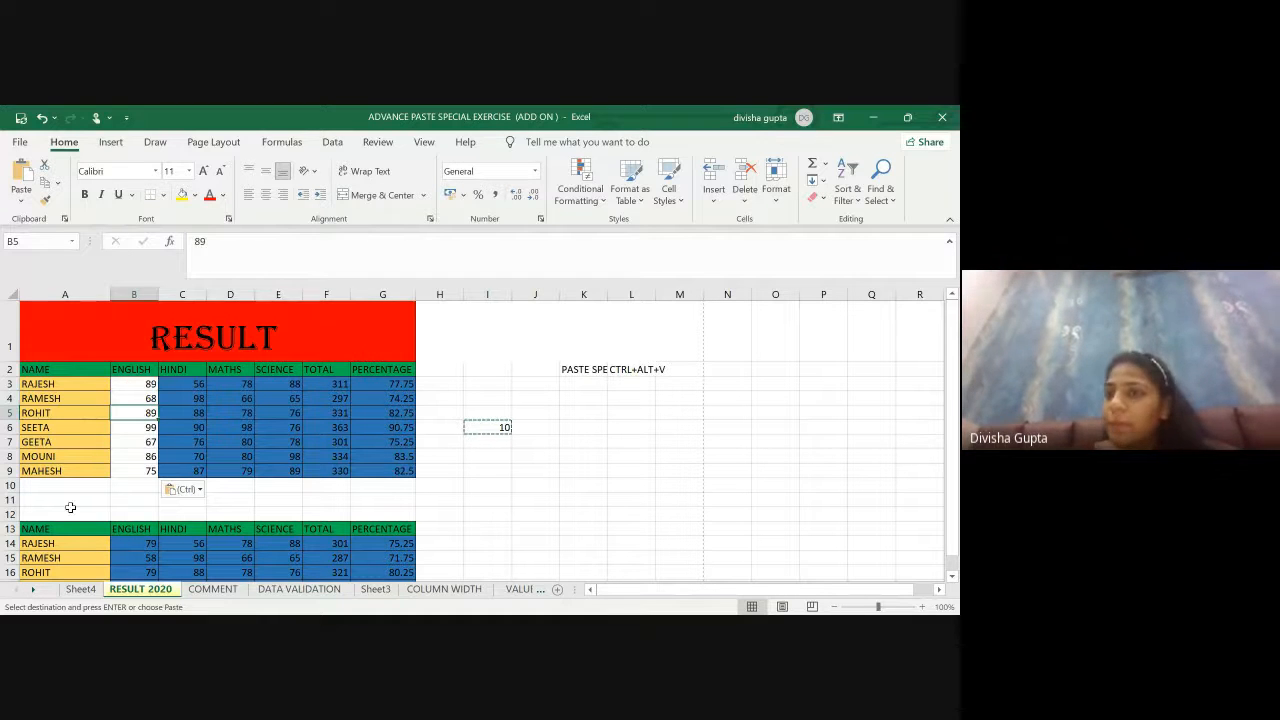
key("alt+Tab")
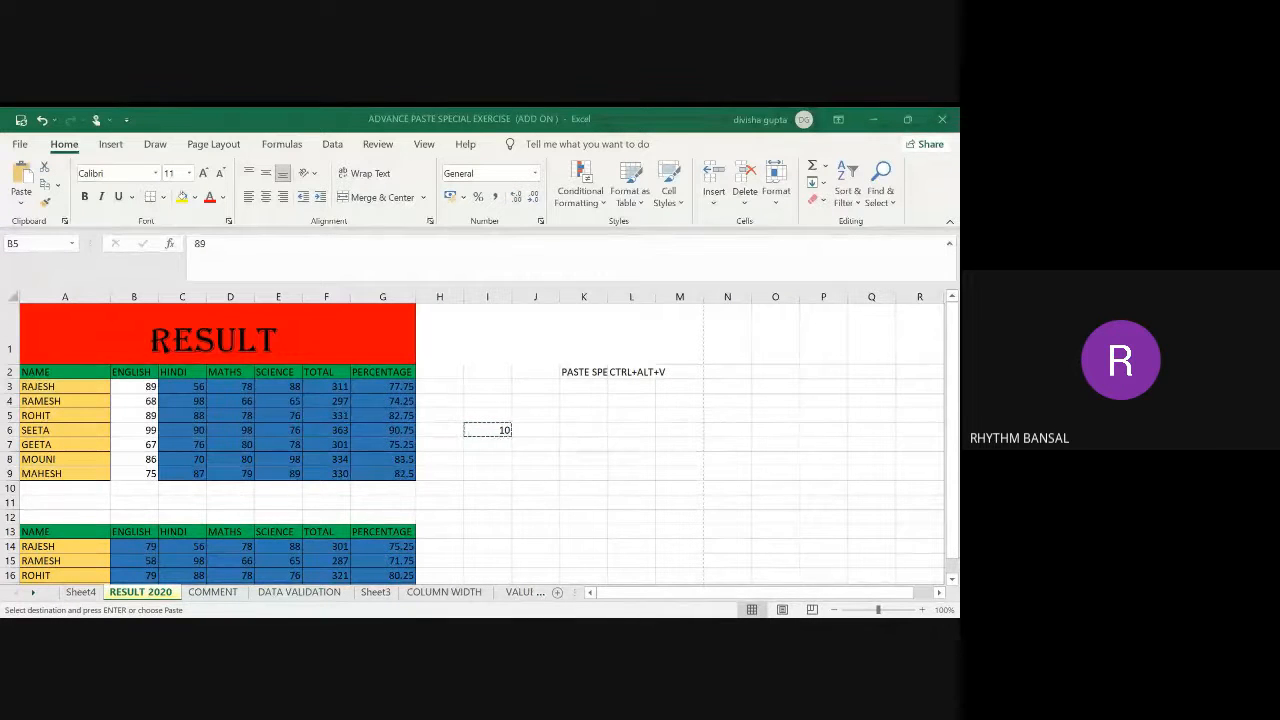
key("ctrl+v")
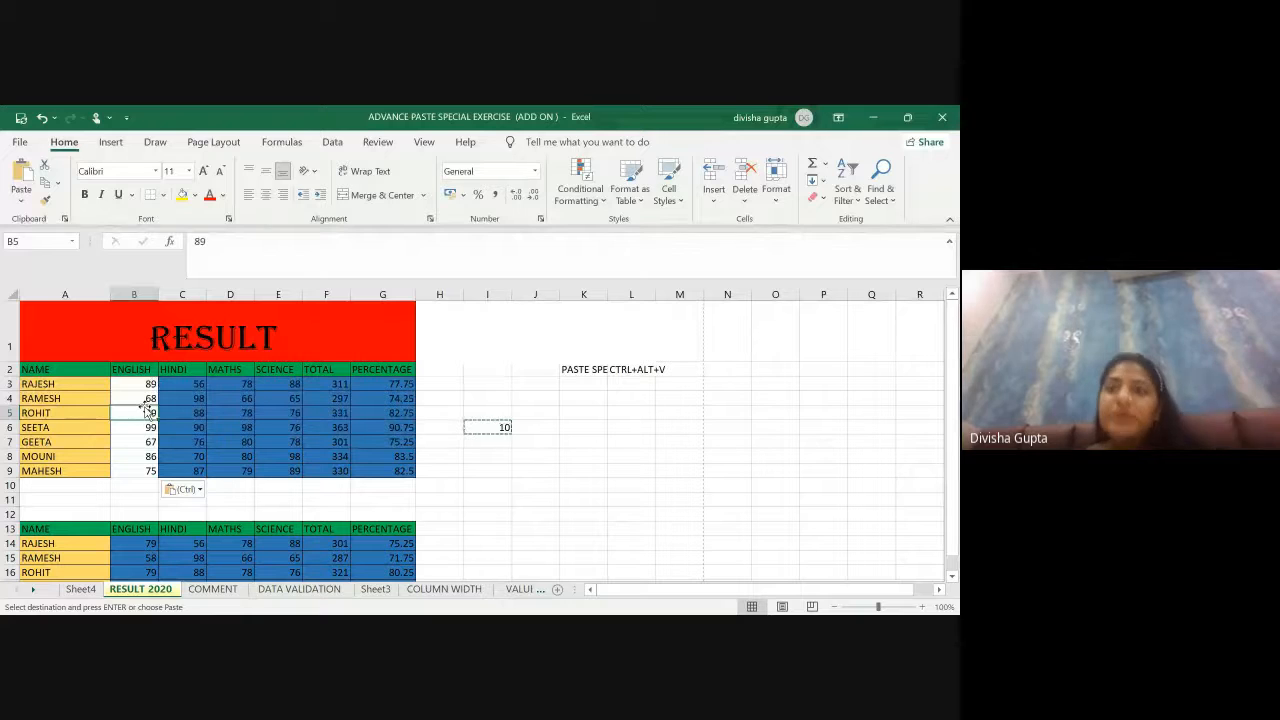
Step: Restore the blue cell formatting of the English marks by copying C3:C9 and pasting only its Formats at B3
left_click_drag(140, 384, 137, 468)
left_click_drag(185, 384, 185, 470)
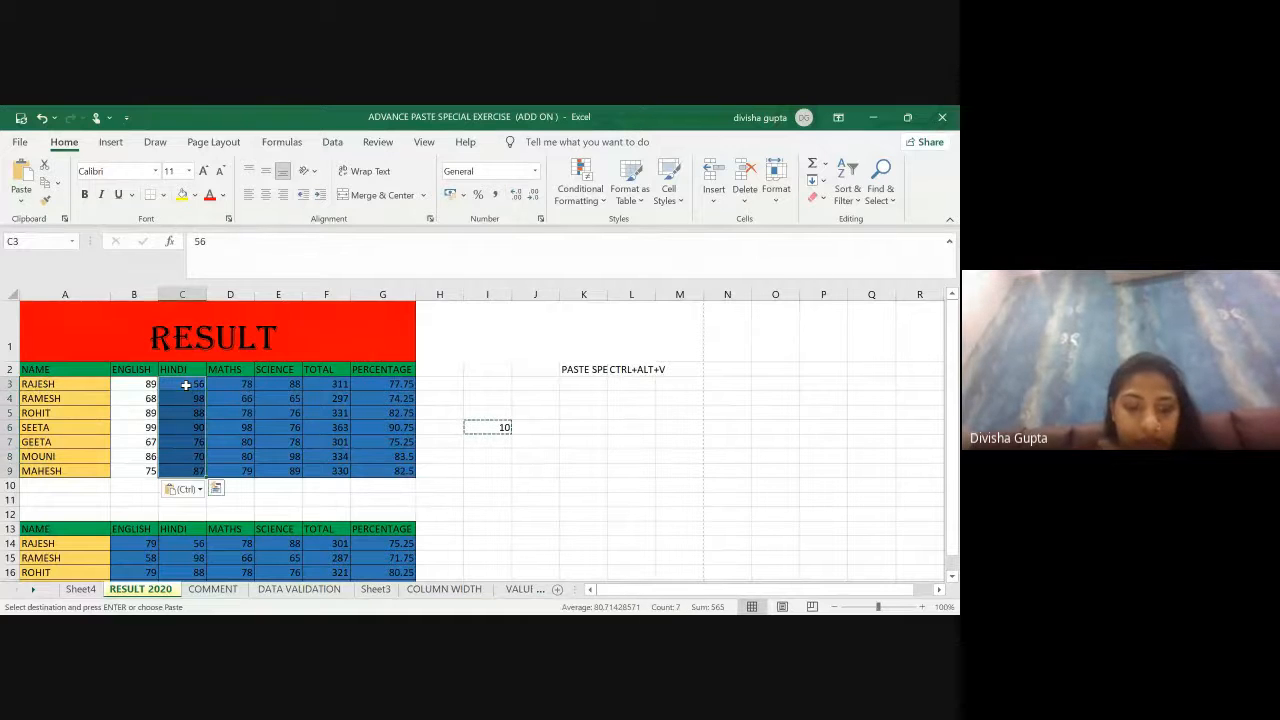
key("ctrl+c")
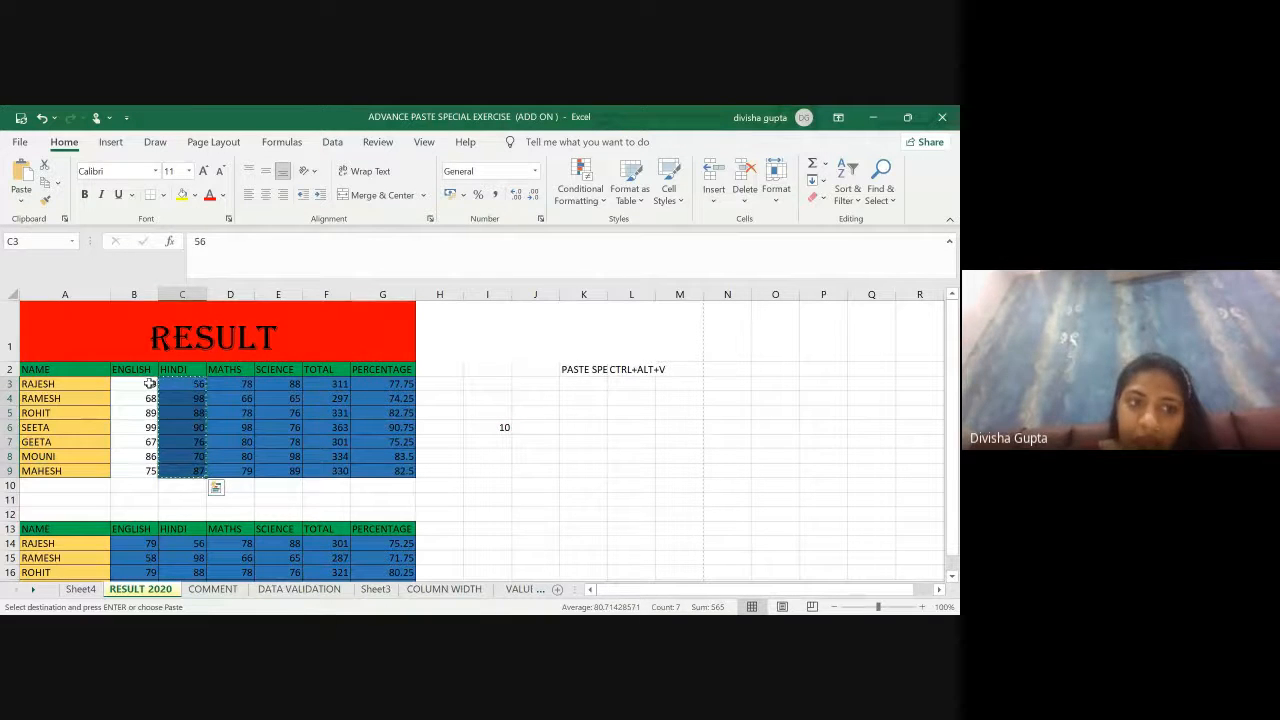
left_click(149, 384)
key("ctrl+alt+v")
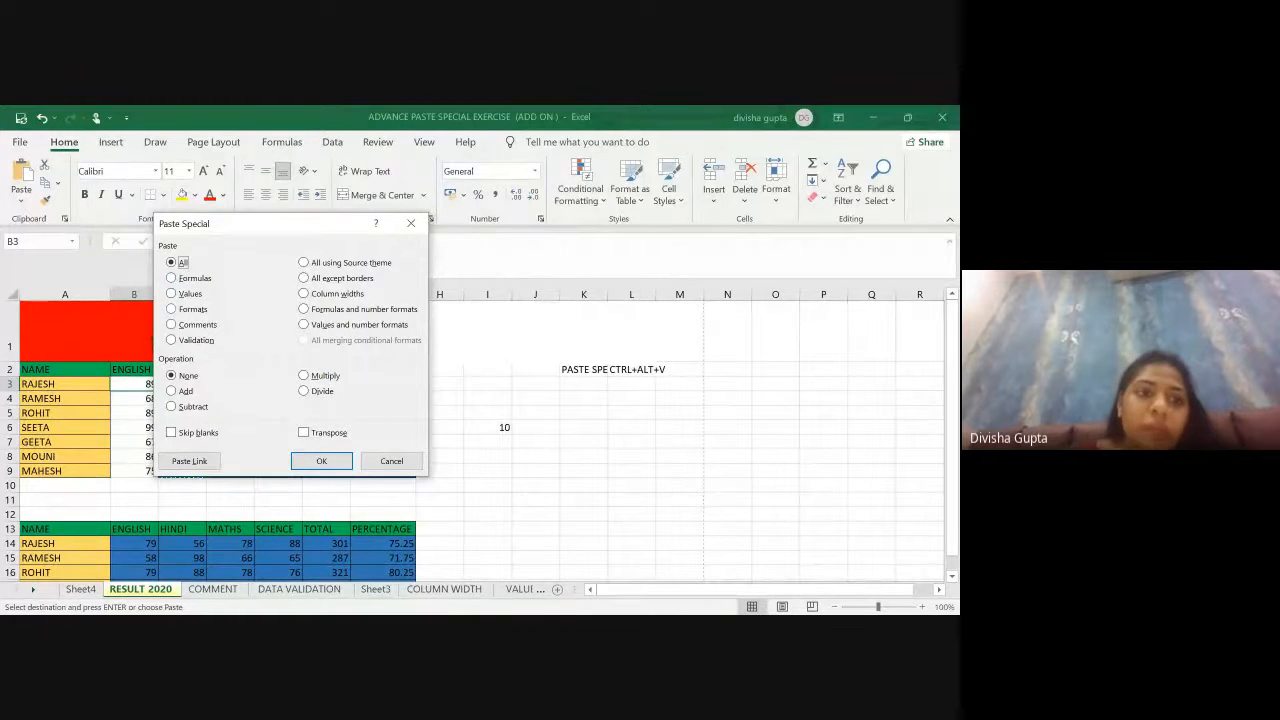
key("t")
key("Return")
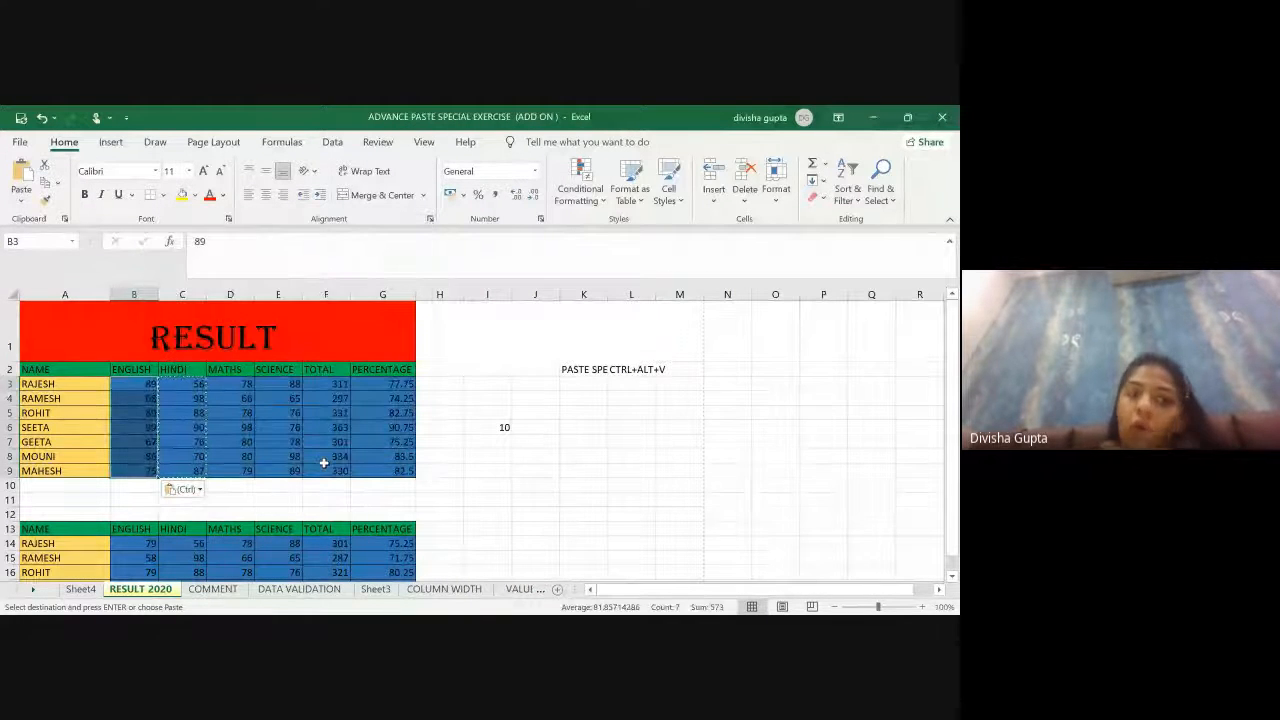
left_click(650, 500)
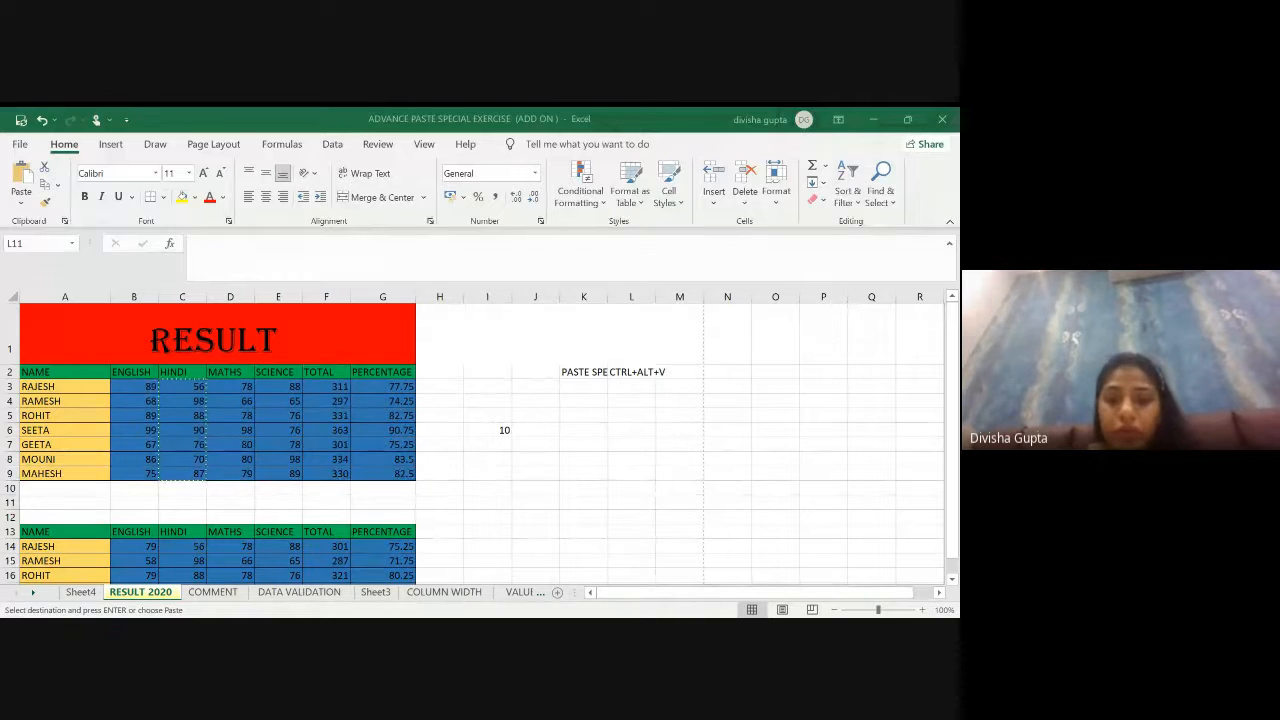
Step: Subtract the copied value in I6 from the English marks in B3:B9 using Paste Special with All and the Subtract operation
left_click(486, 429)
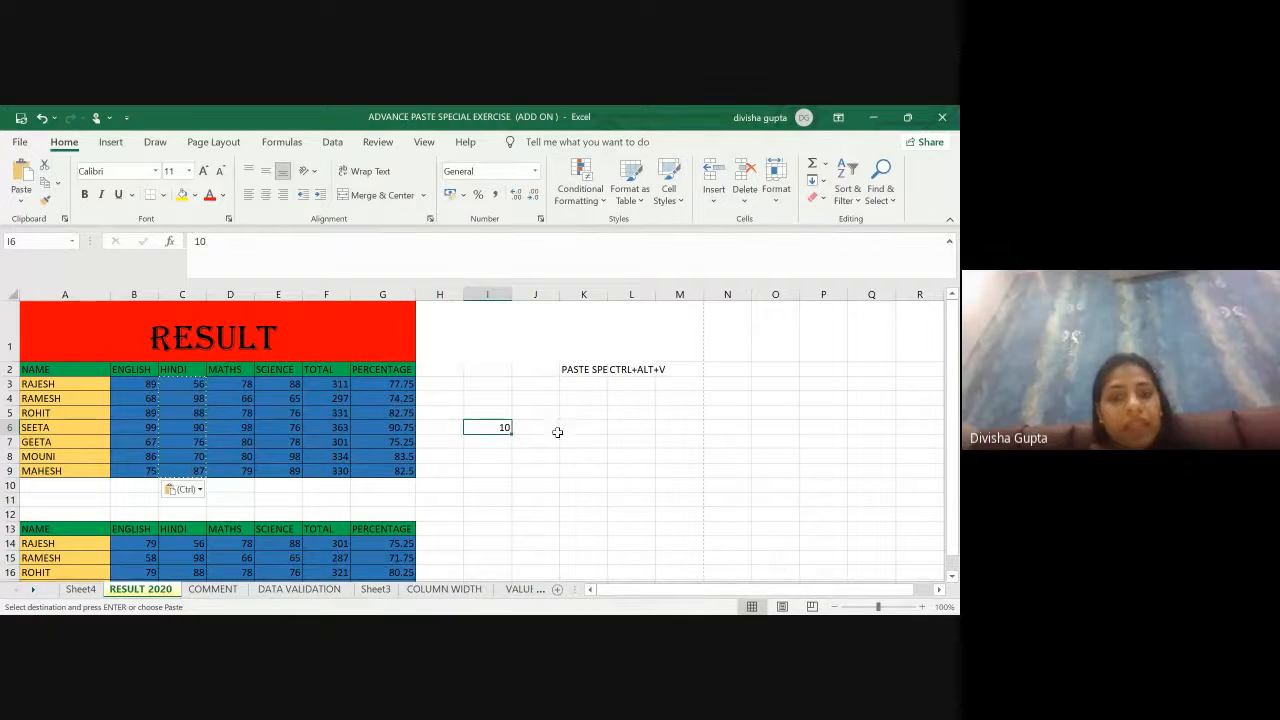
left_click(527, 482)
left_click(476, 426)
key("ctrl+c")
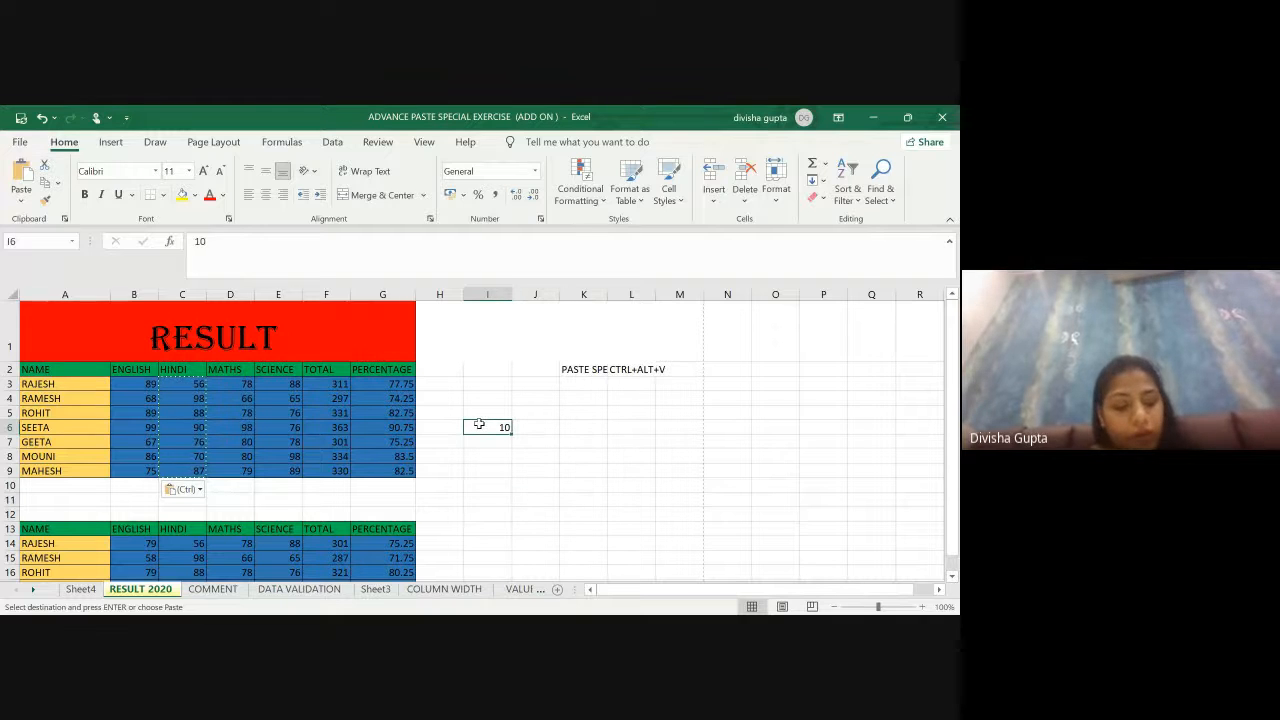
left_click(148, 383)
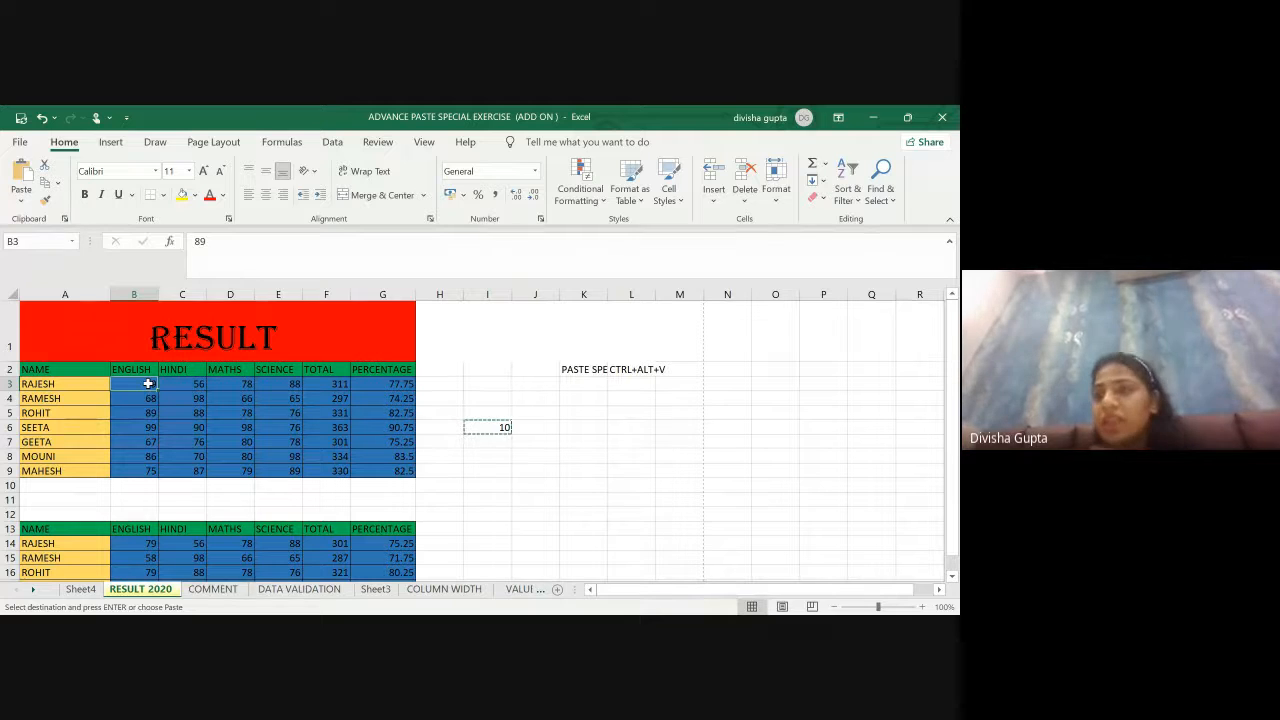
left_click_drag(148, 383, 148, 470)
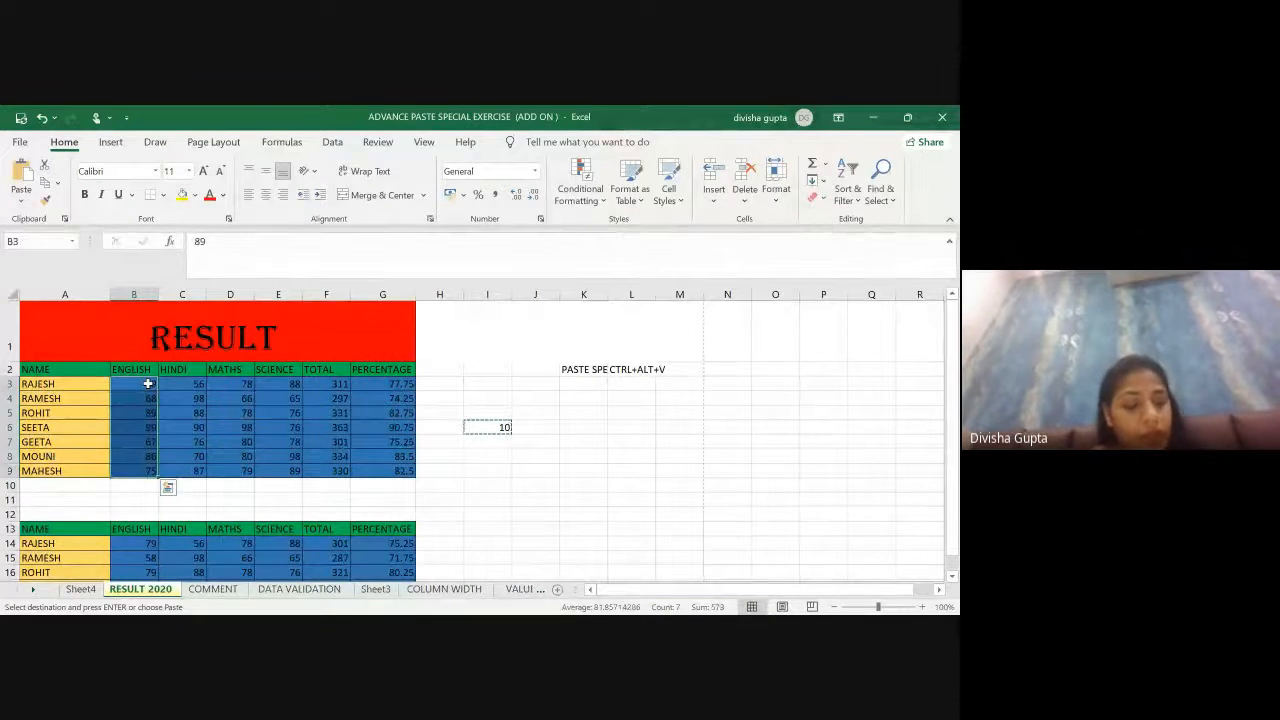
key("ctrl+alt+v")
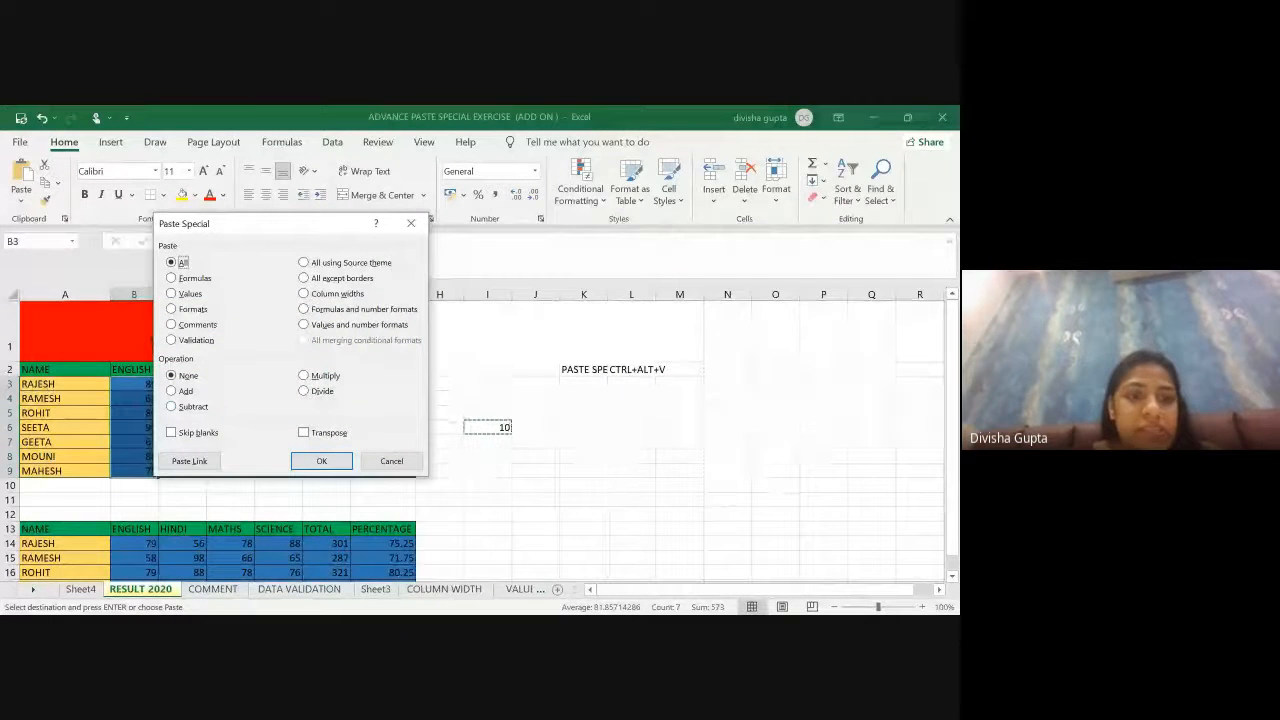
left_click(172, 407)
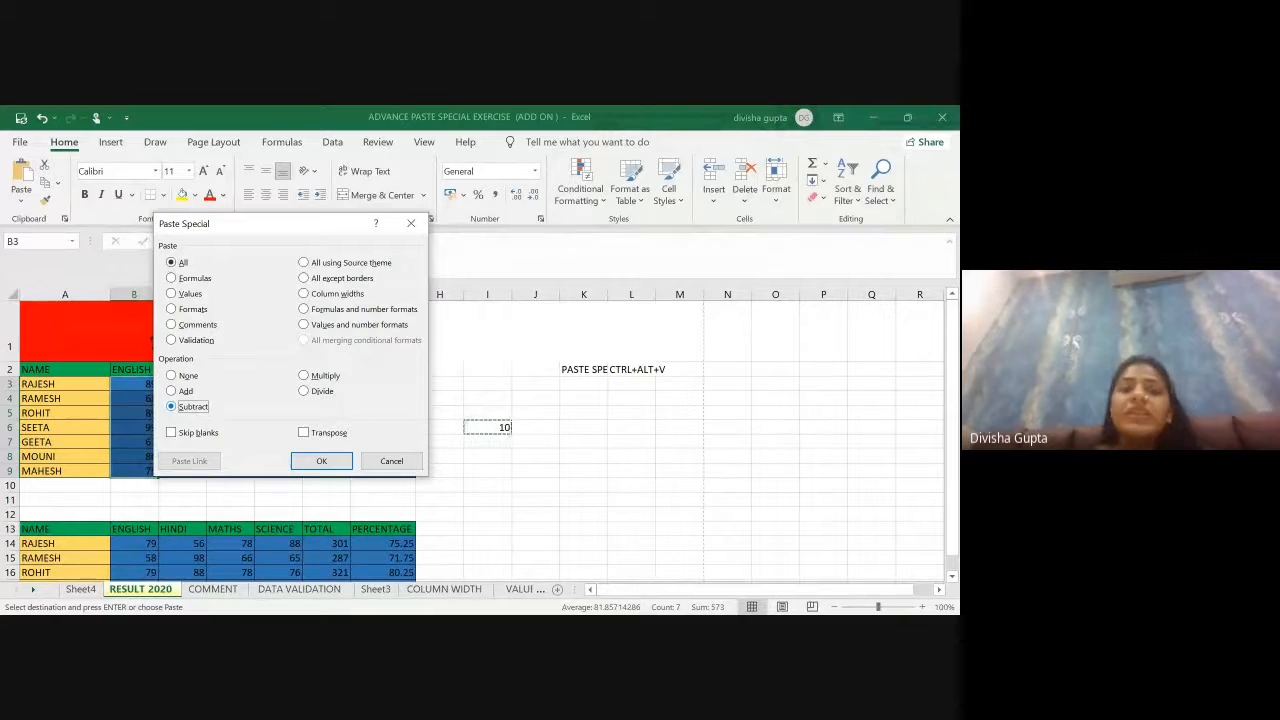
left_click(320, 461)
left_click(506, 499)
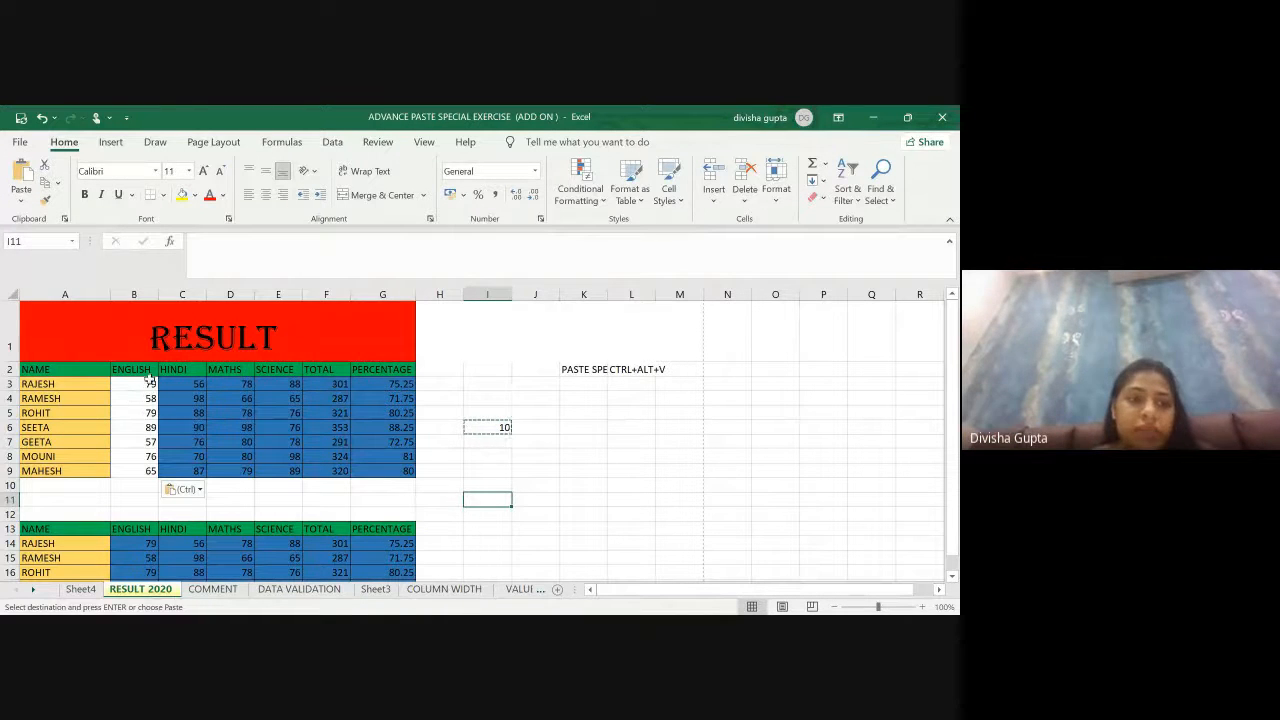
Step: Copy the Hindi marks C3:C9 and apply only their Formats to the English column from B3
left_click_drag(181, 383, 181, 470)
key("ctrl+c")
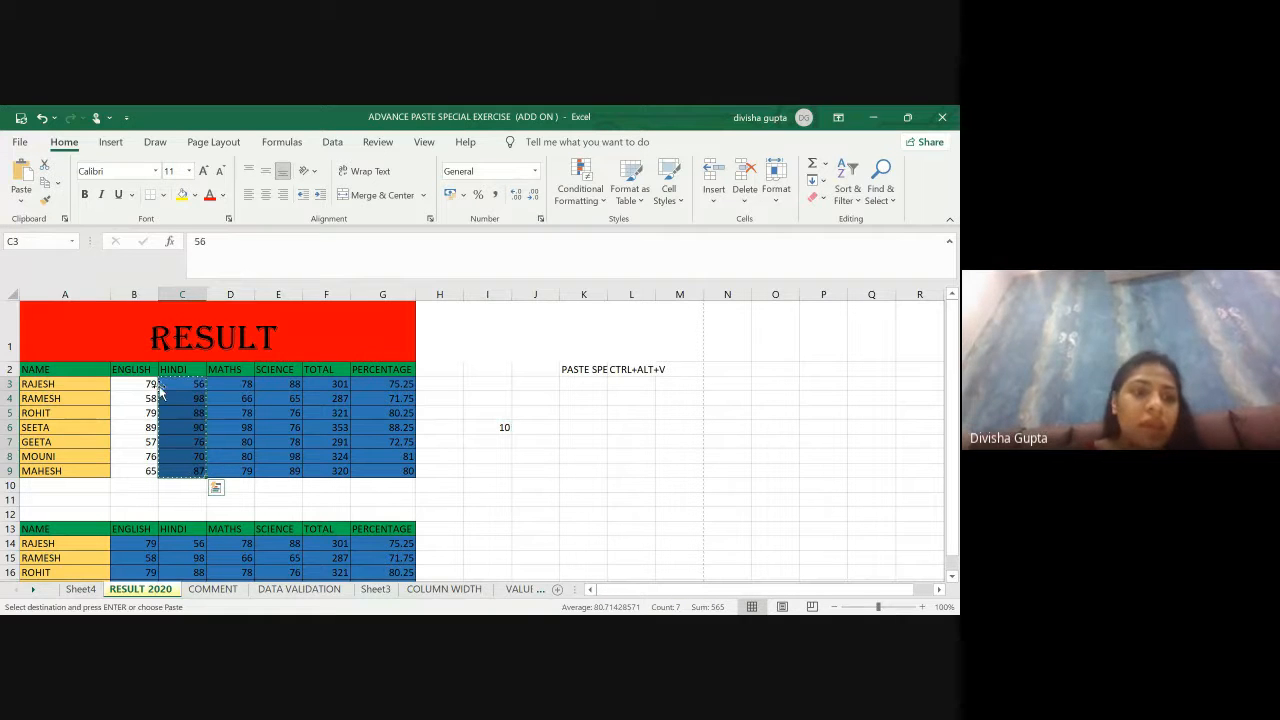
left_click(156, 386)
key("ctrl+alt+v")
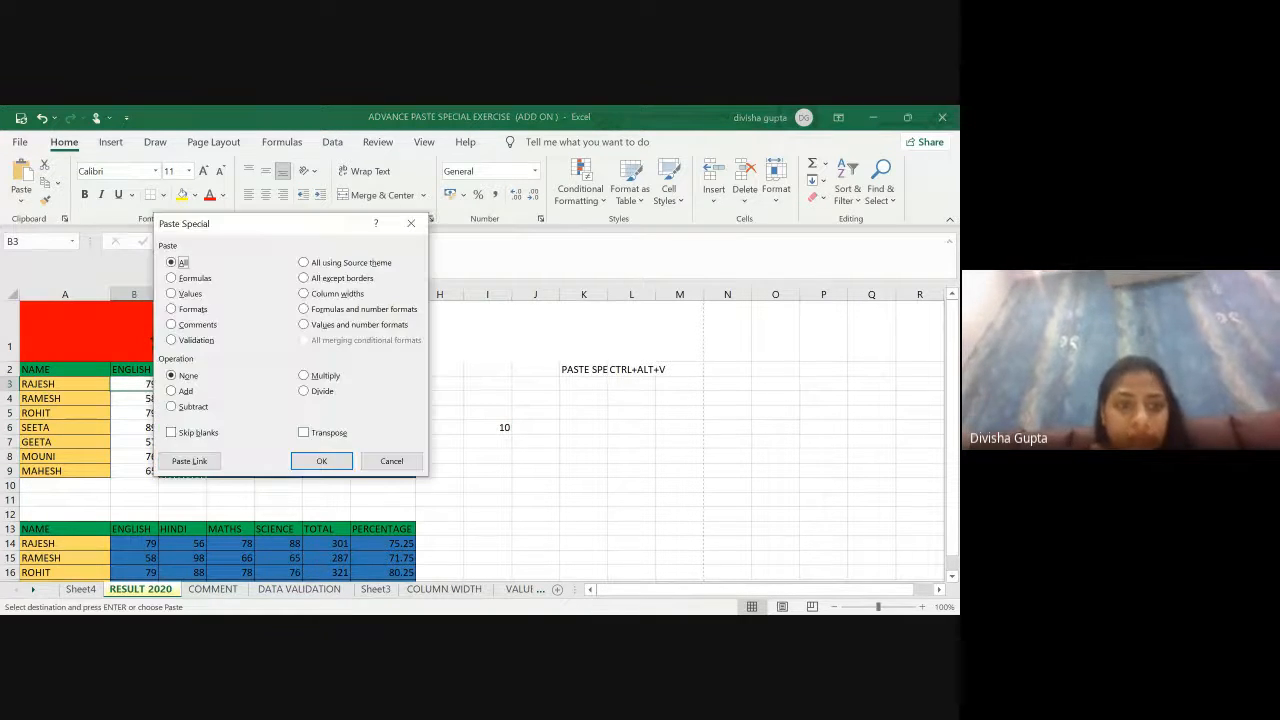
left_click(171, 309)
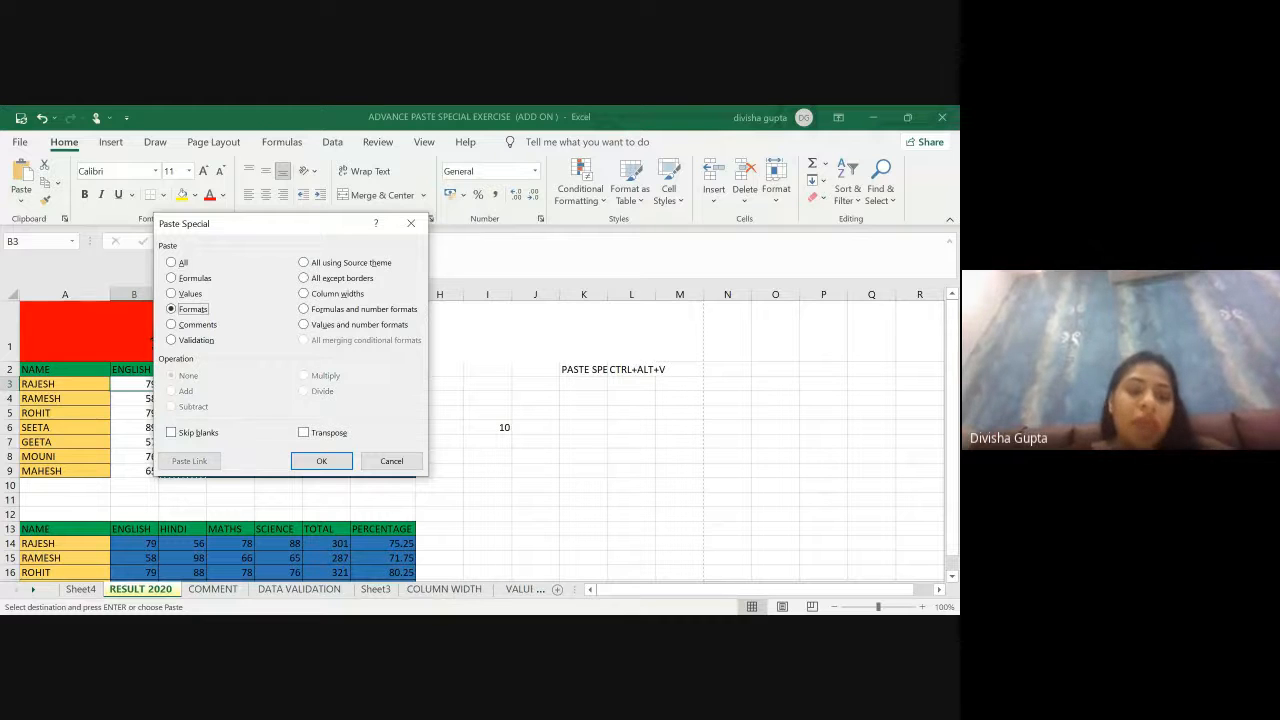
left_click(321, 460)
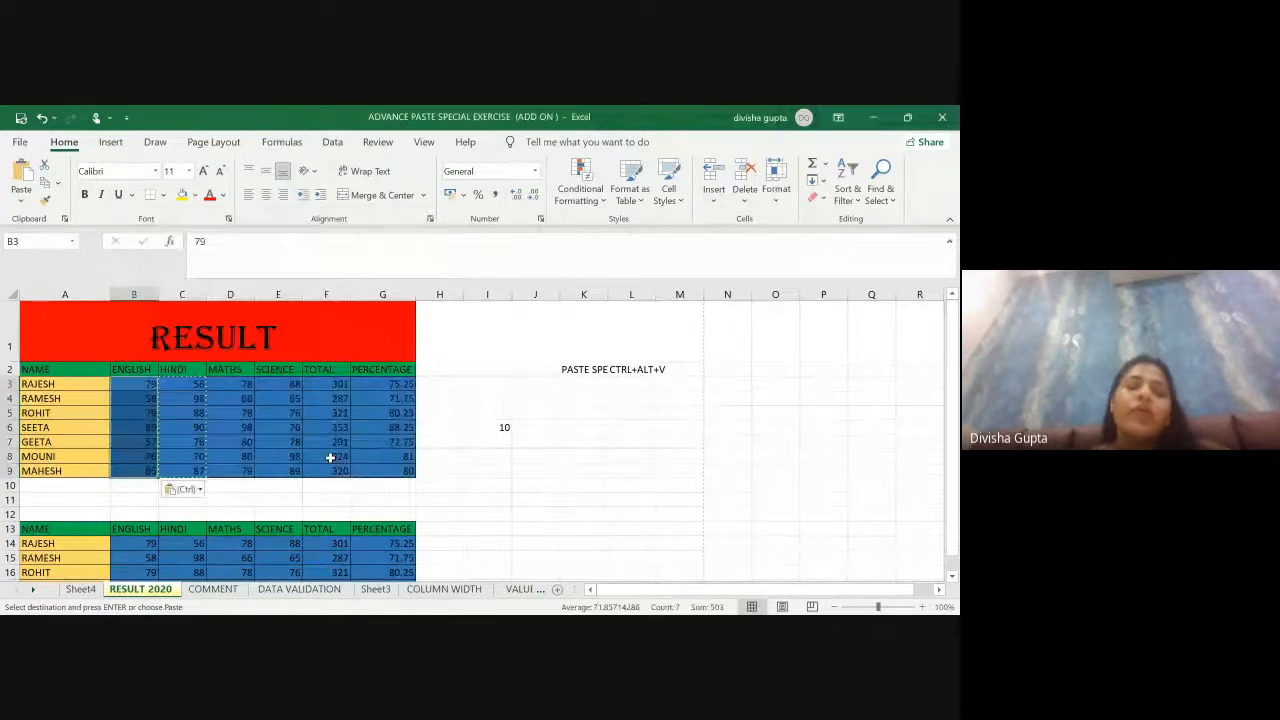
left_click(612, 483)
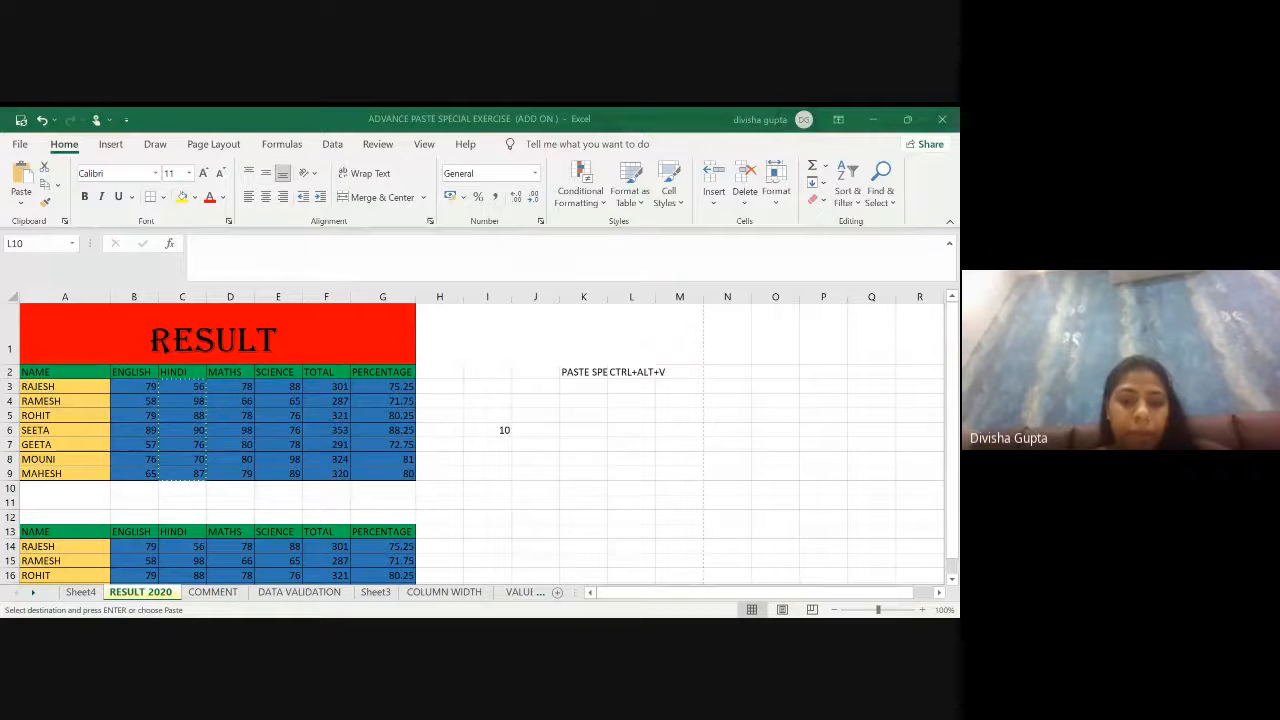
Step: Delete the value 10 from helper cell I6
key("alt+Tab")
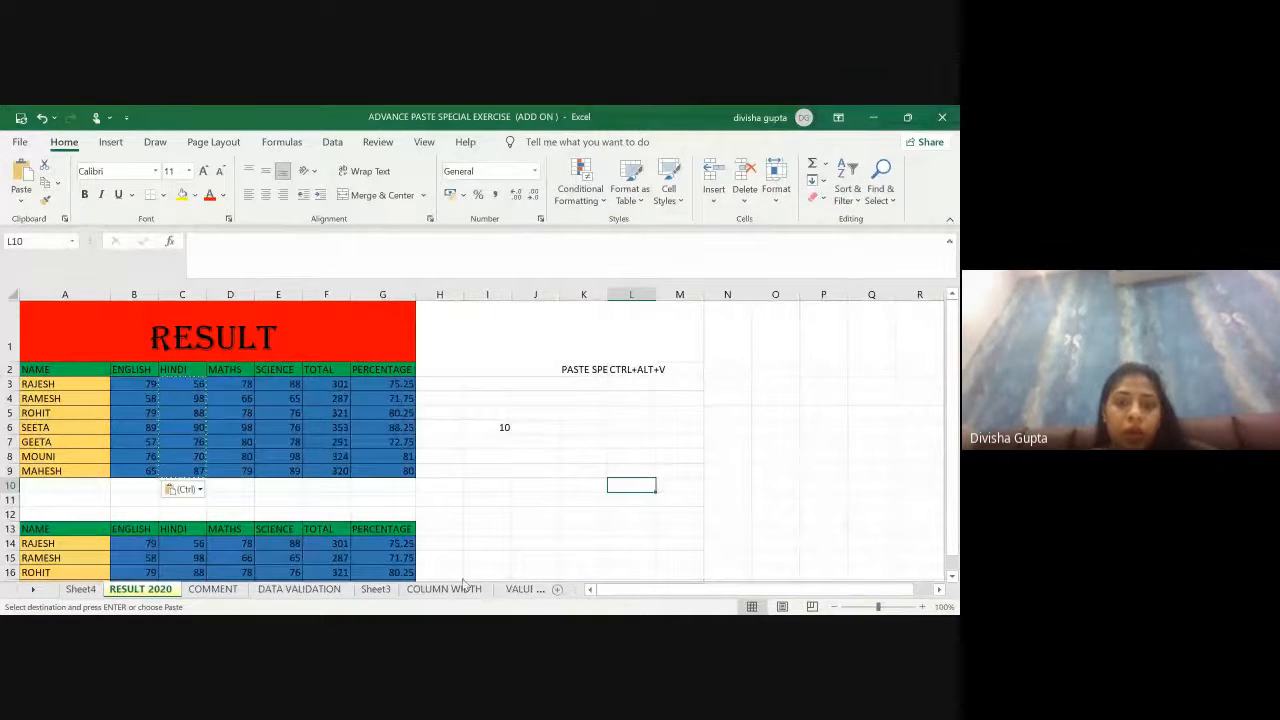
left_click(489, 432)
key("Delete")
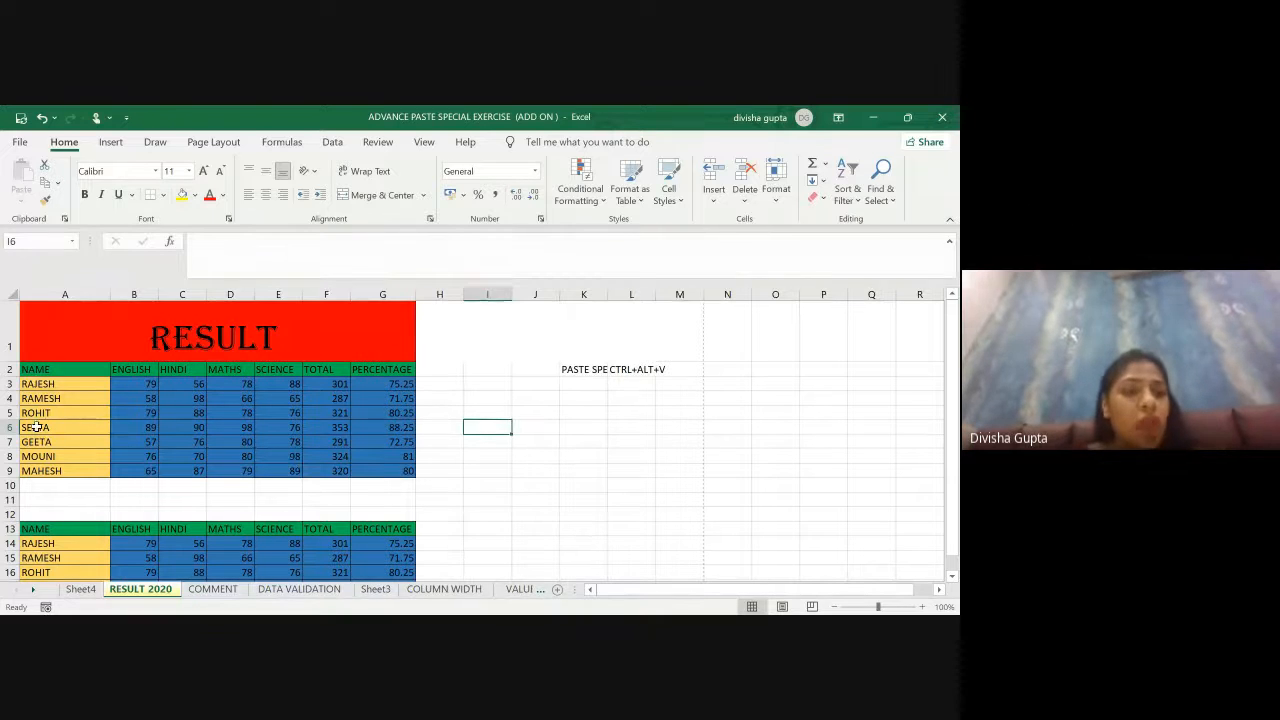
Step: Copy the result table A2:G9 and paste it transposed at J6 using Paste Special with All and the Transpose option
left_click(63, 368)
key("shift+Right")
key("shift+Right")
key("shift+Right")
key("shift+Right")
key("shift+Right")
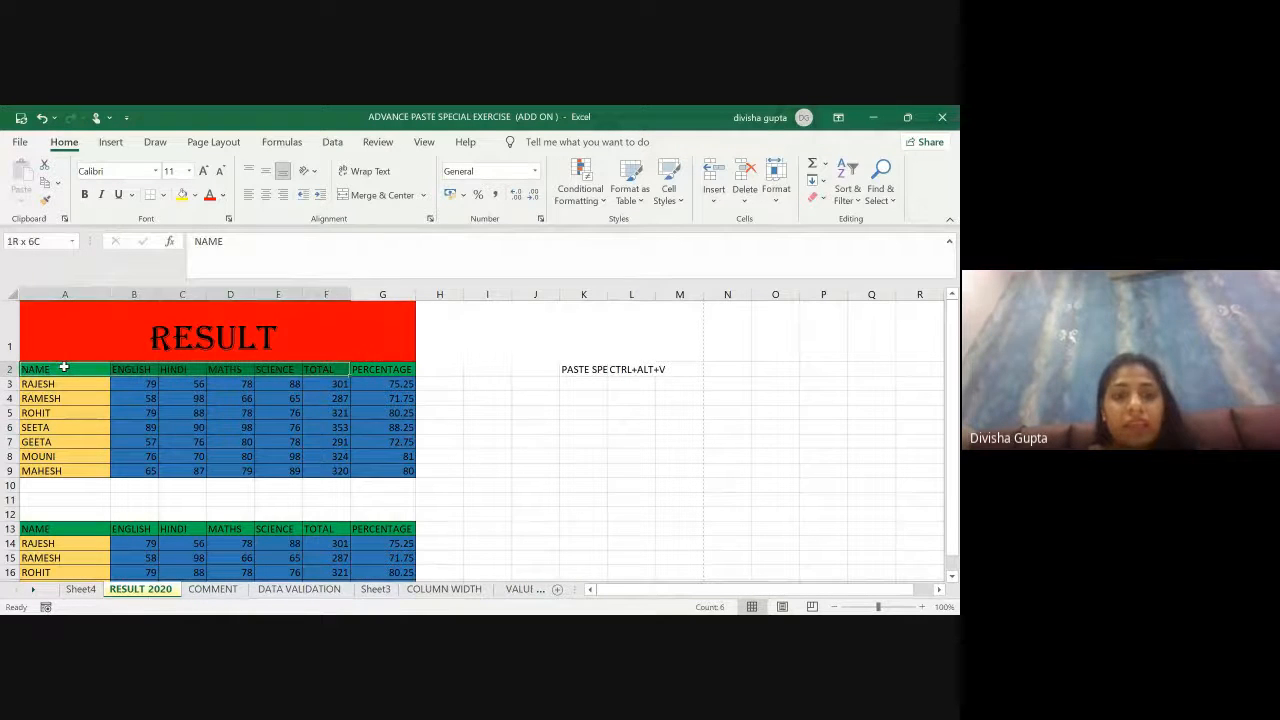
key("shift+Right")
key("shift+Down")
key("shift+Down")
key("shift+Down")
key("shift+Down")
key("shift+Down")
key("shift+Down")
key("shift+Down")
key("shift+Down")
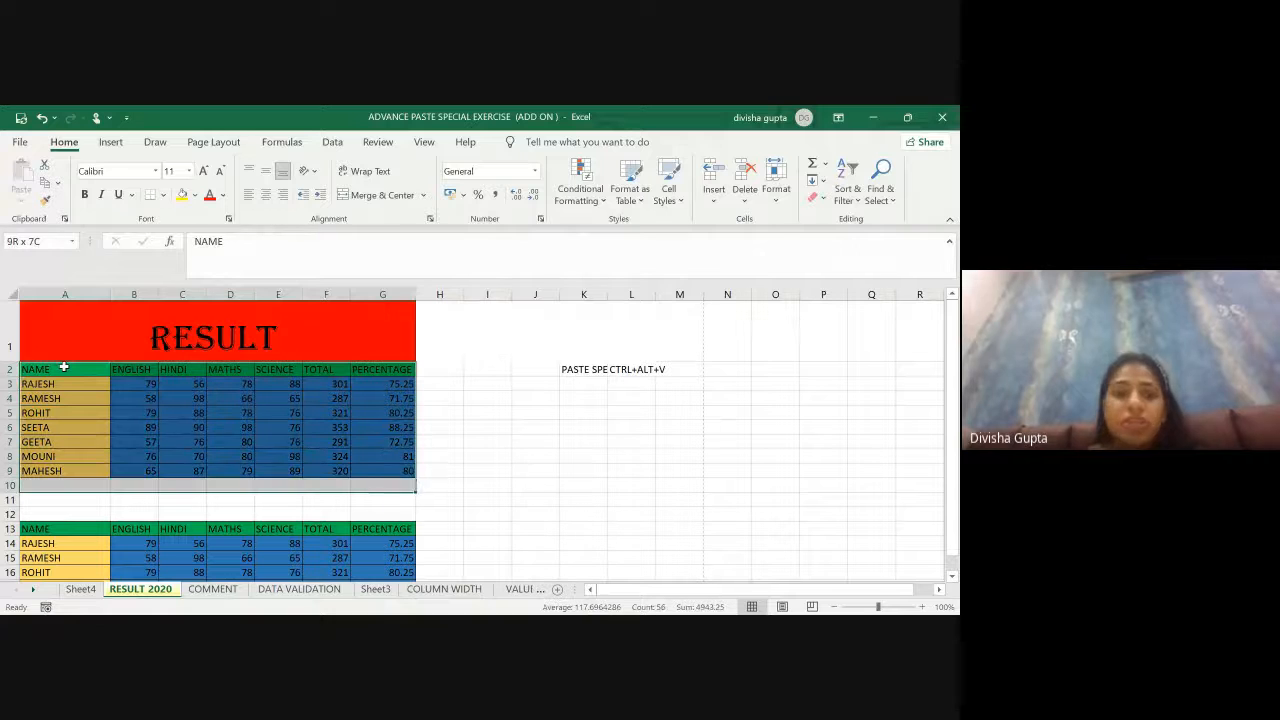
key("shift+Up")
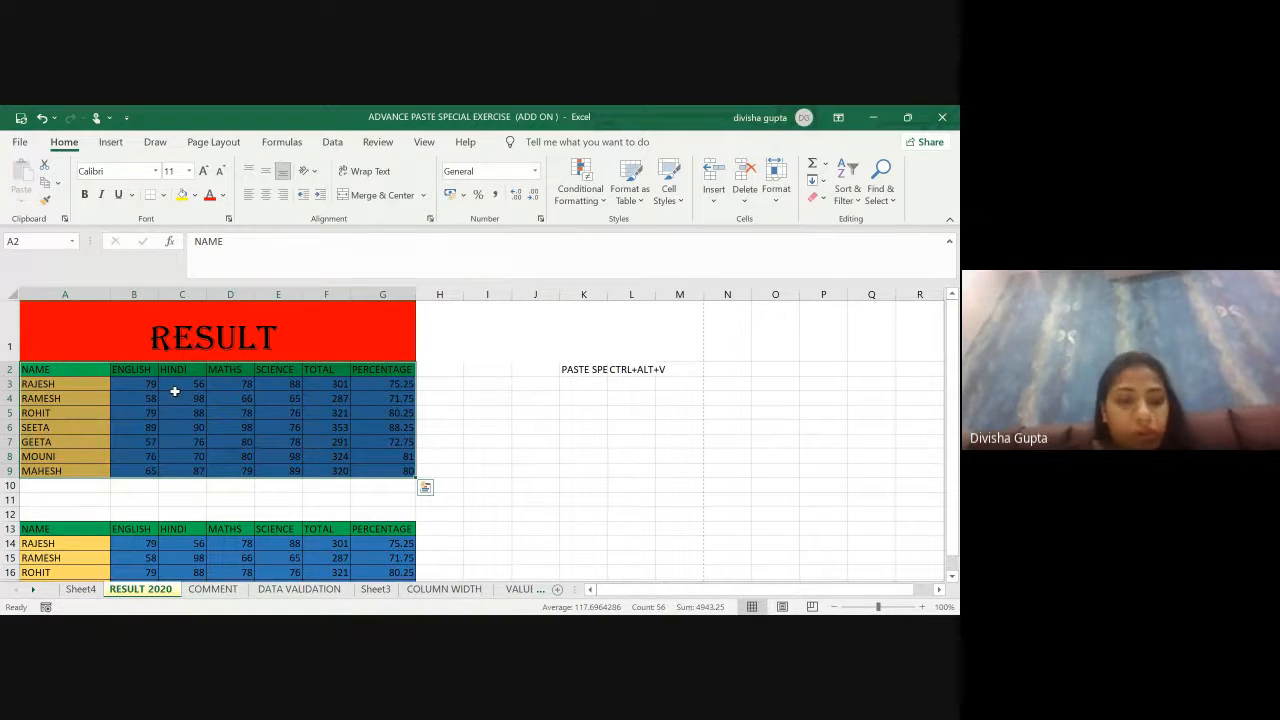
key("ctrl+c")
left_click(557, 429)
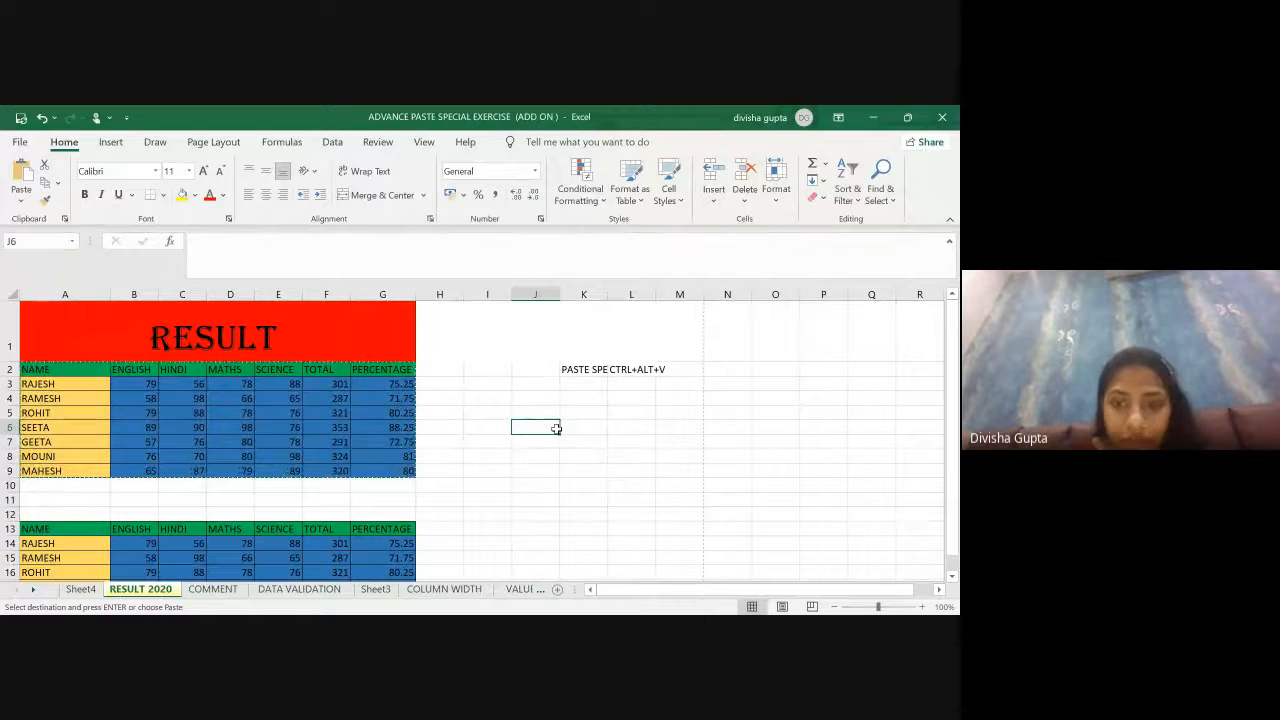
key("ctrl+alt+v")
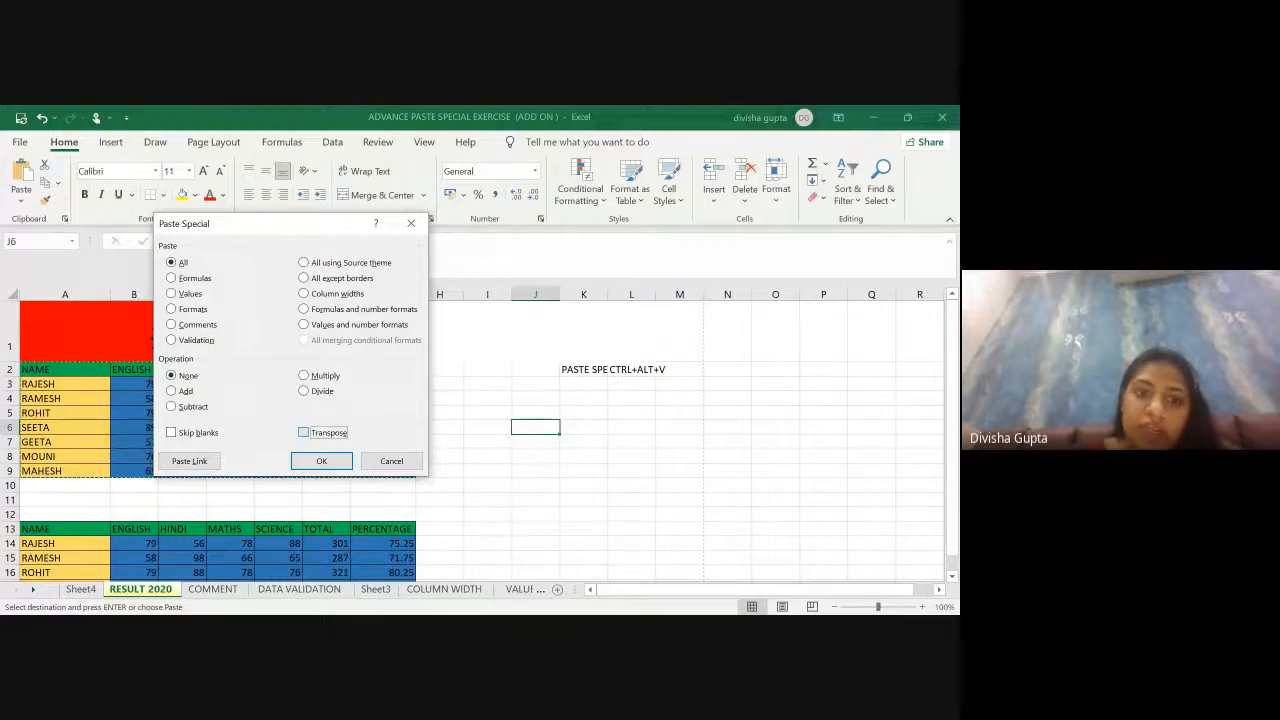
left_click(303, 432)
left_click(325, 457)
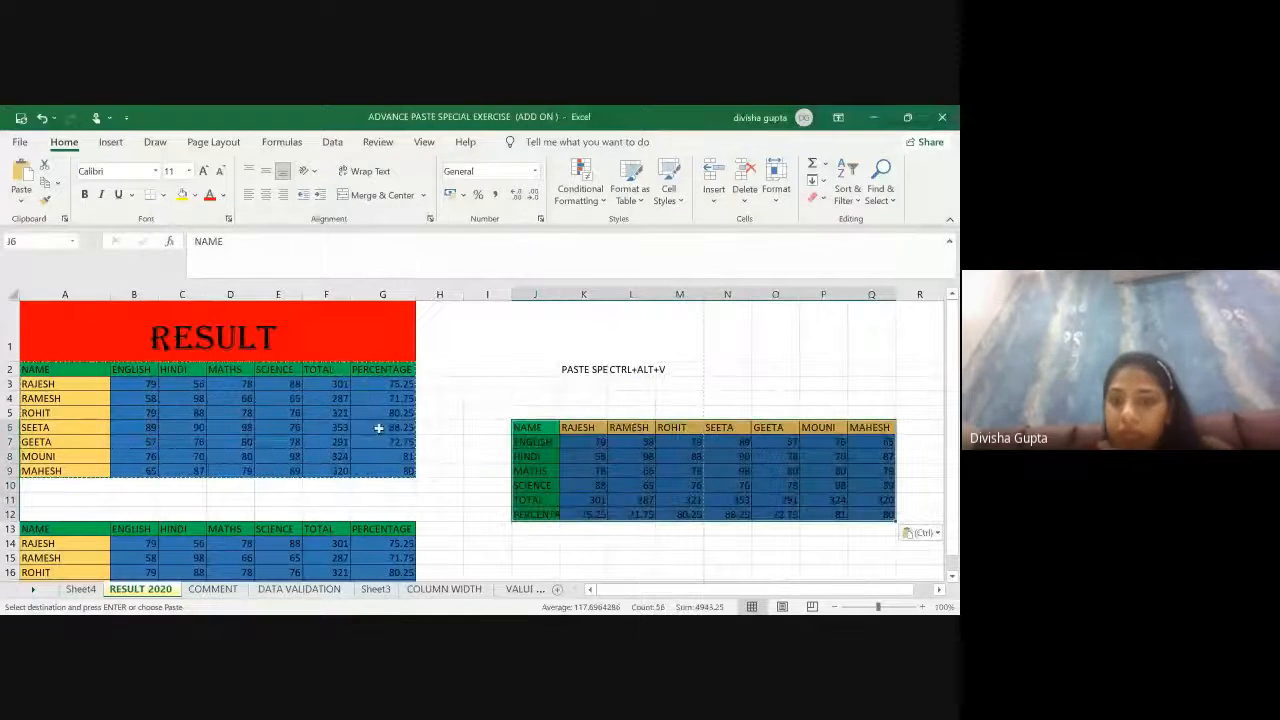
left_click(589, 536)
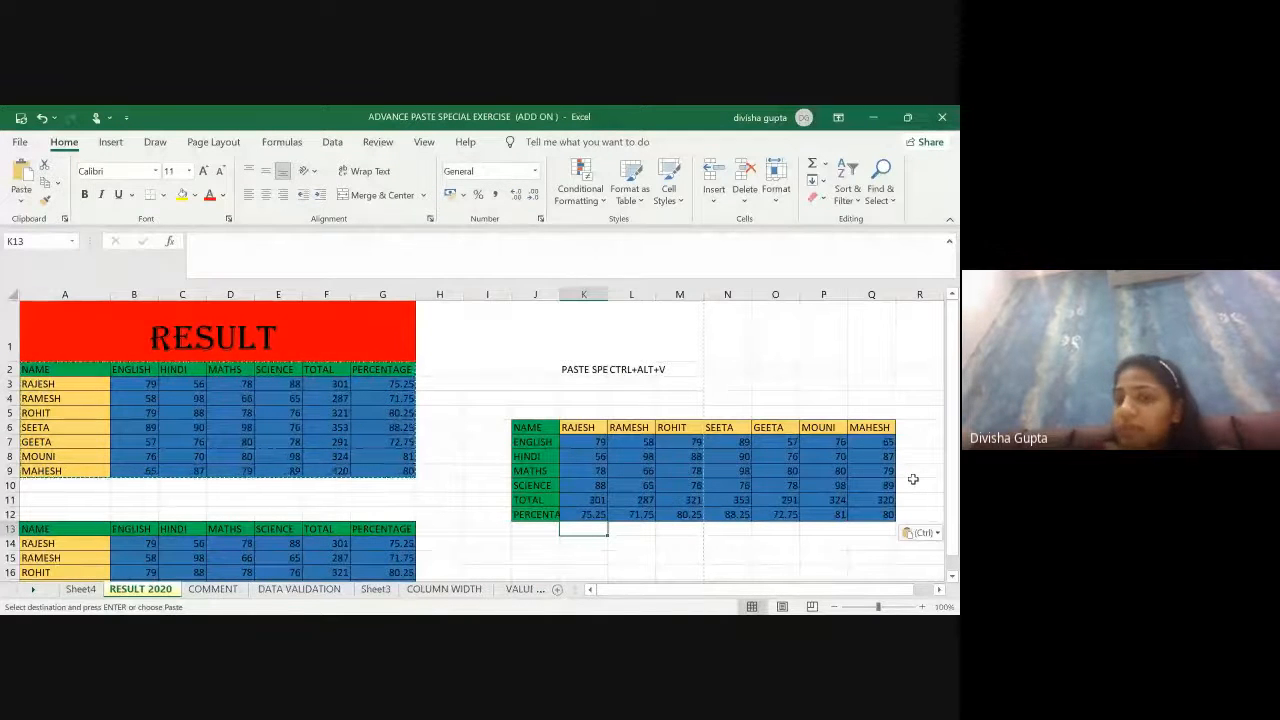
Step: Undo the transposed paste of the result table at J6
key("alt+Tab")
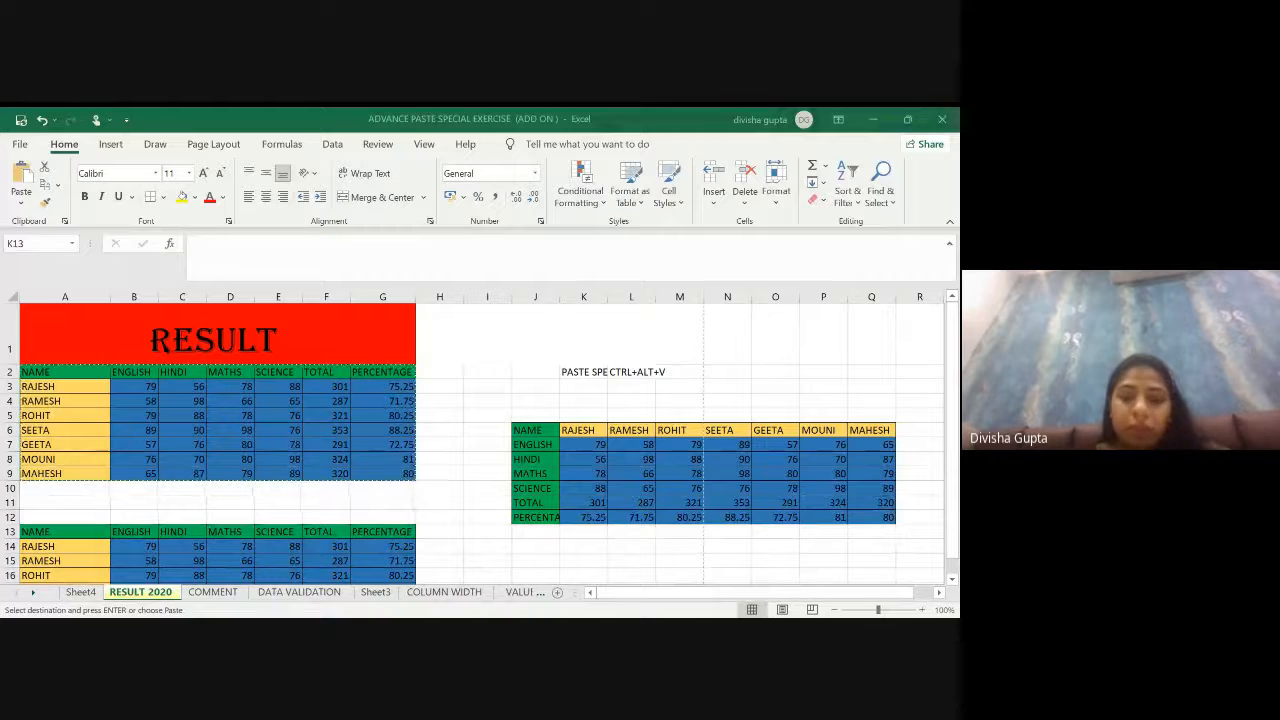
key("alt+Tab")
left_click_drag(527, 426, 872, 515)
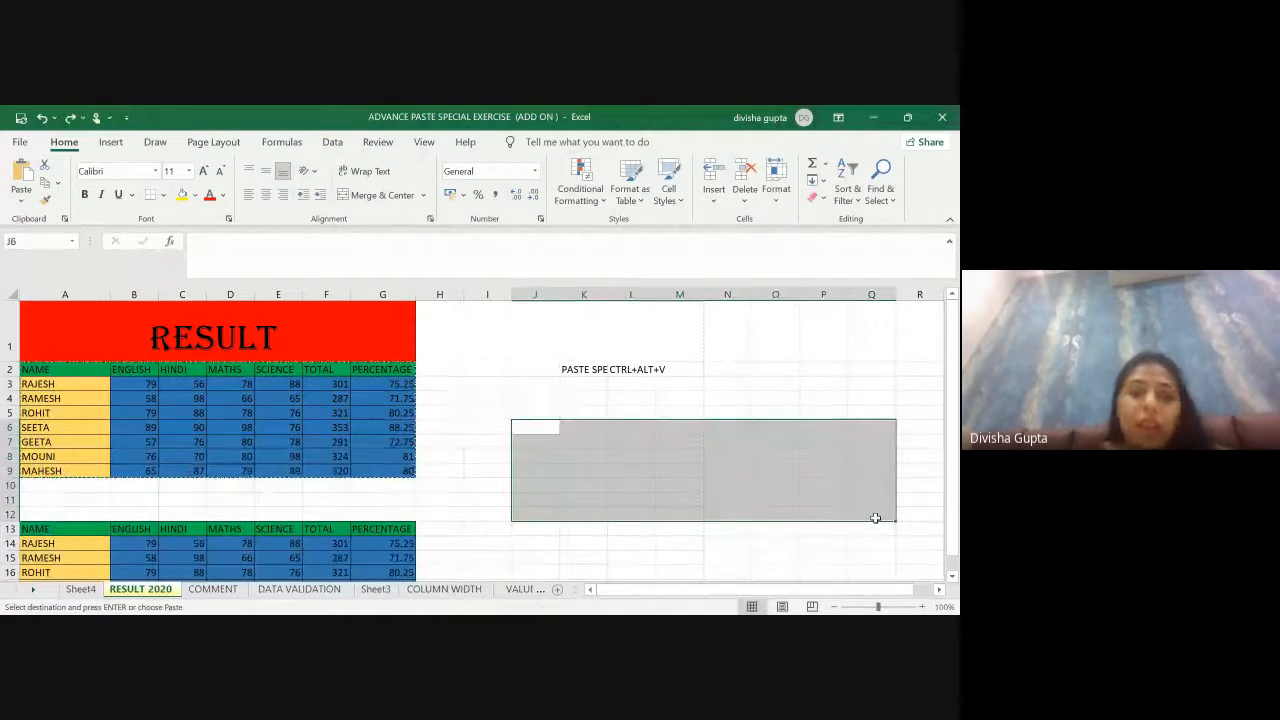
left_click(516, 399)
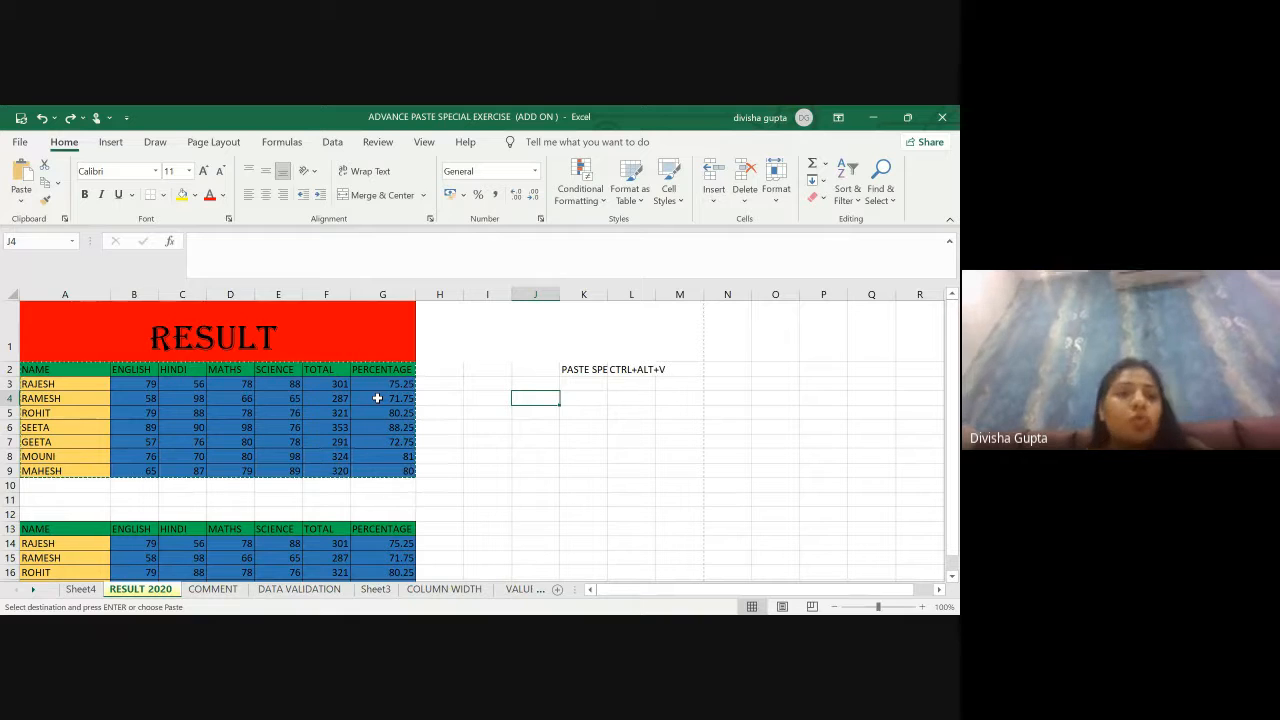
Step: Copy the result table A2:G9 again and paste it with All and Transpose enabled, starting at cell L6
left_click(62, 371)
key("shift+Right")
key("shift+Right")
key("shift+Right")
key("shift+Right")
key("shift+Right")
key("shift+Right")
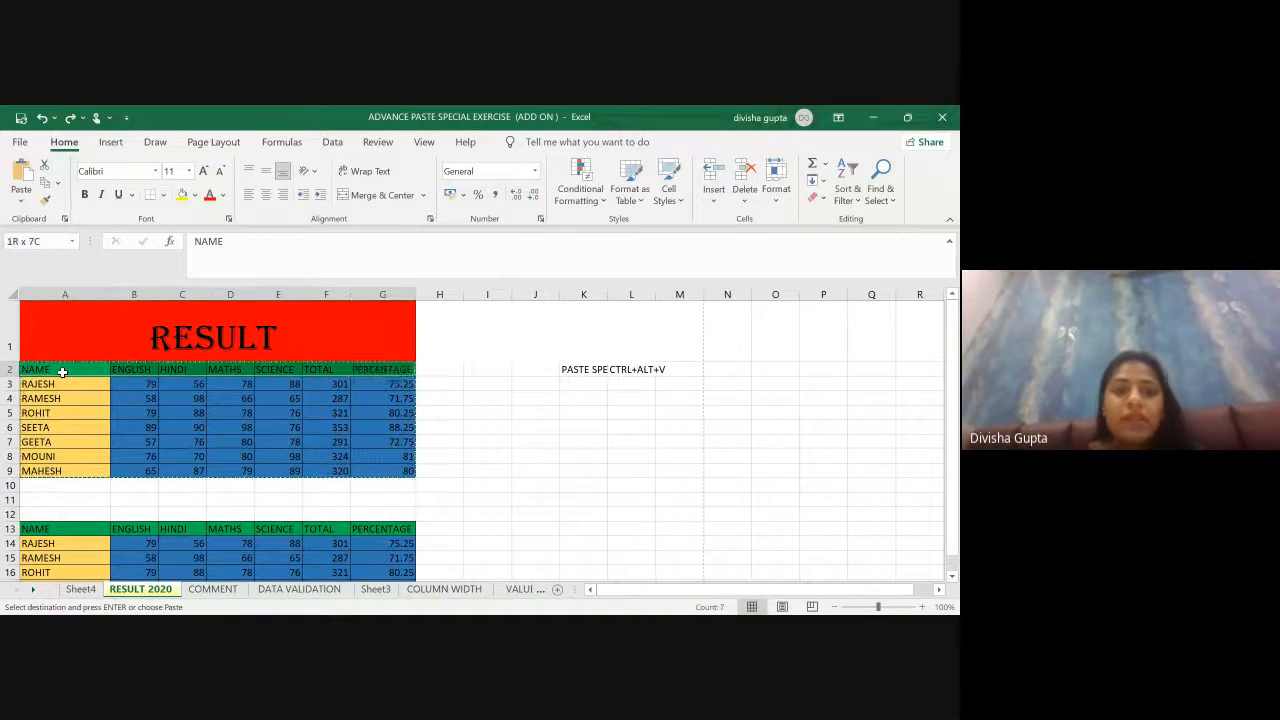
key("shift+Down")
key("shift+Down")
key("shift+Down")
key("shift+Down")
key("shift+Down")
key("shift+Down")
key("shift+Down")
key("ctrl+v")
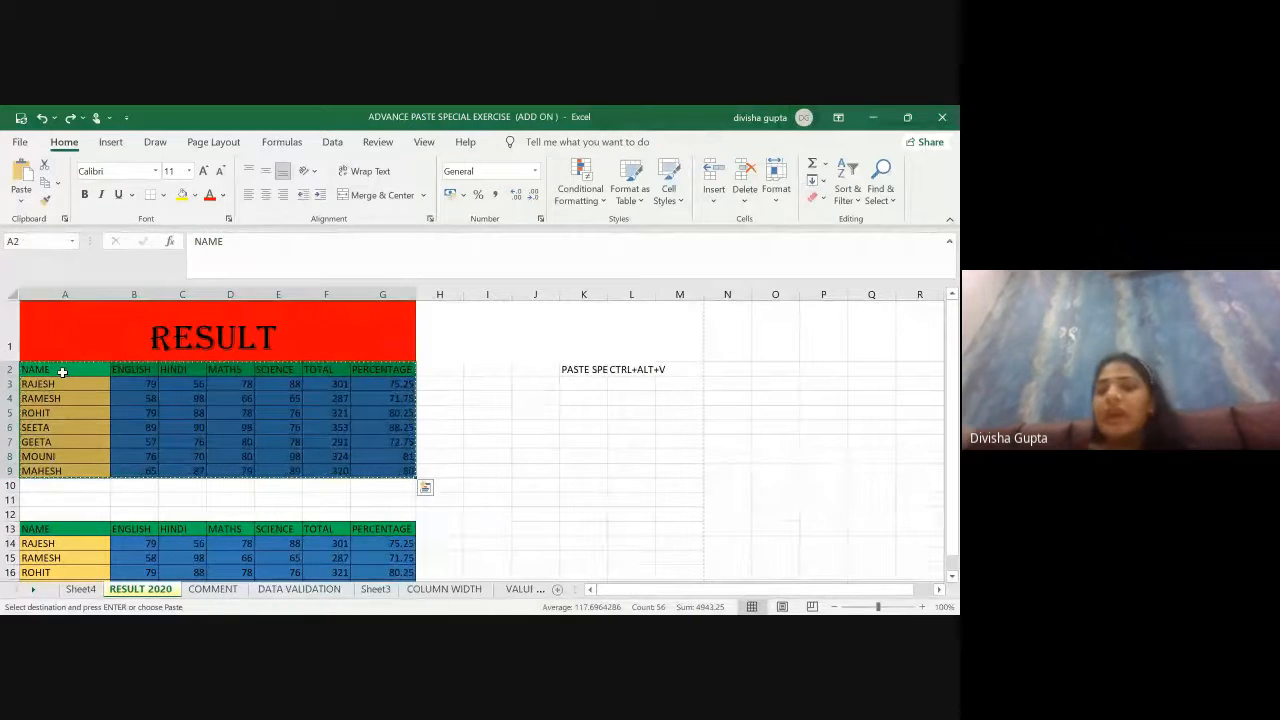
left_click(619, 430)
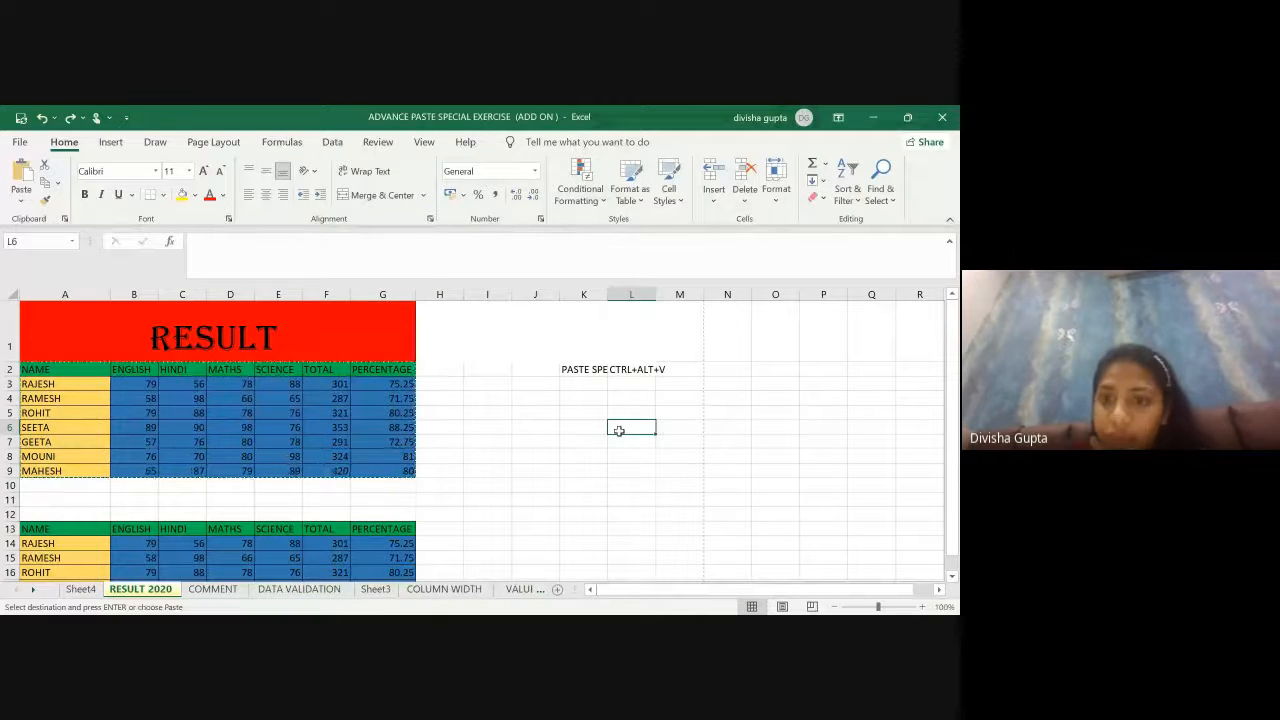
key("ctrl+alt+v")
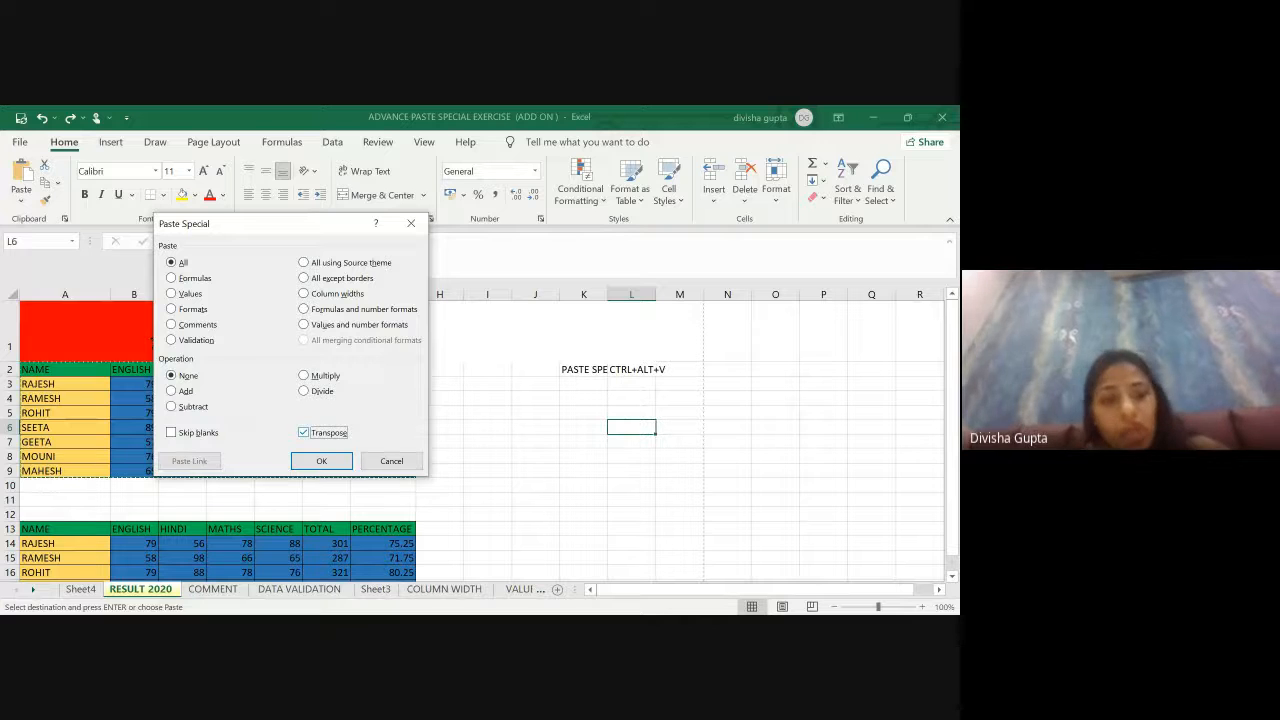
key("Return")
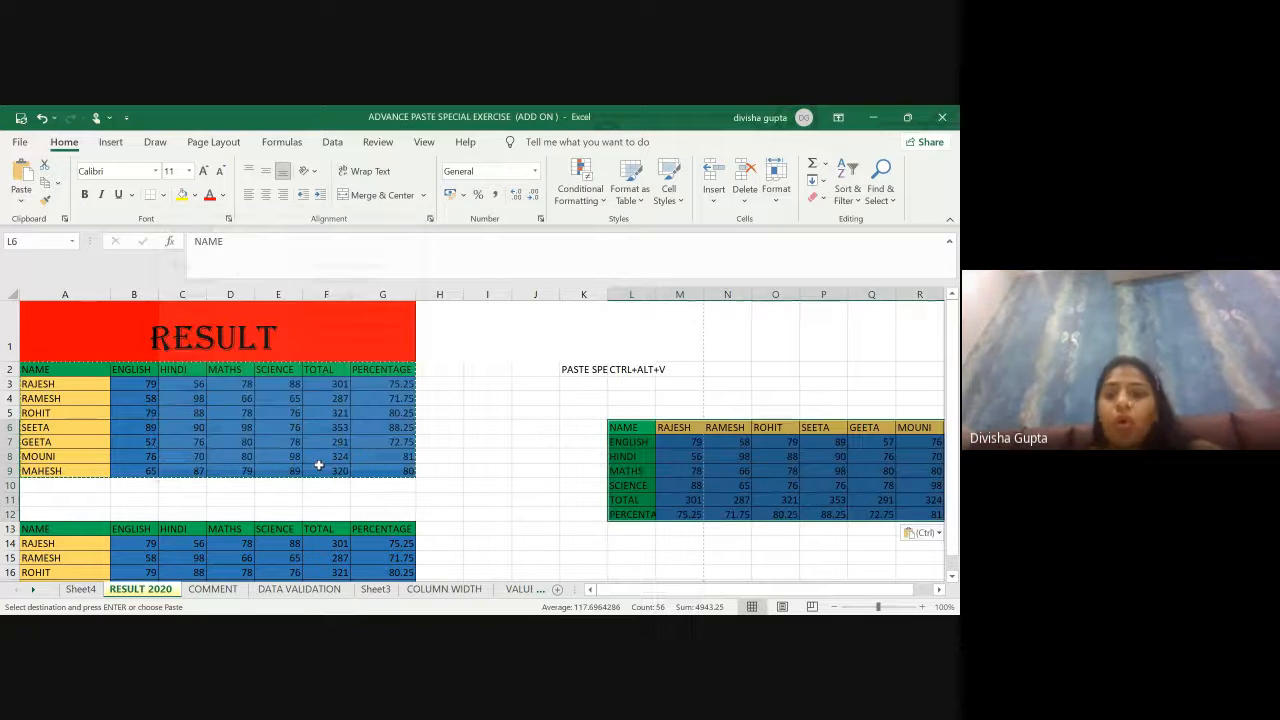
left_click(523, 529)
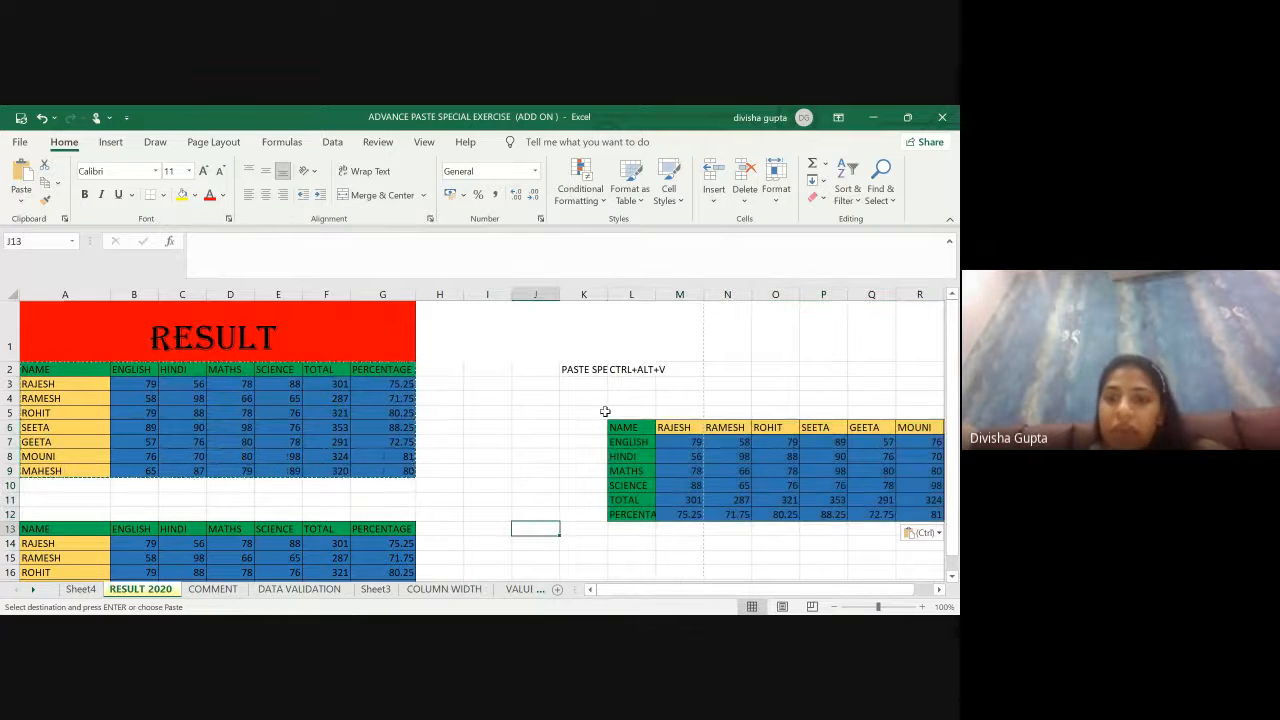
Step: Examine the transposed table's student names across row 6 and subject labels down column L, and end the copy mode
scroll(560, 468, "right", 2)
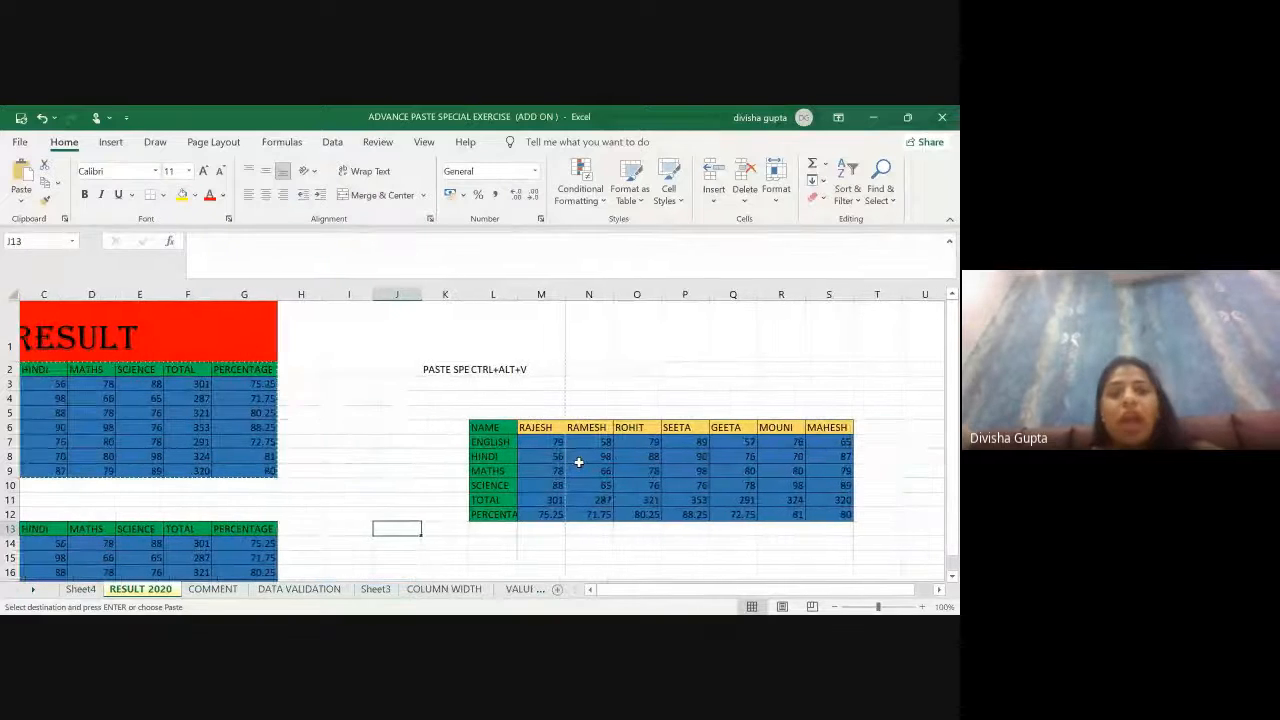
left_click(535, 427)
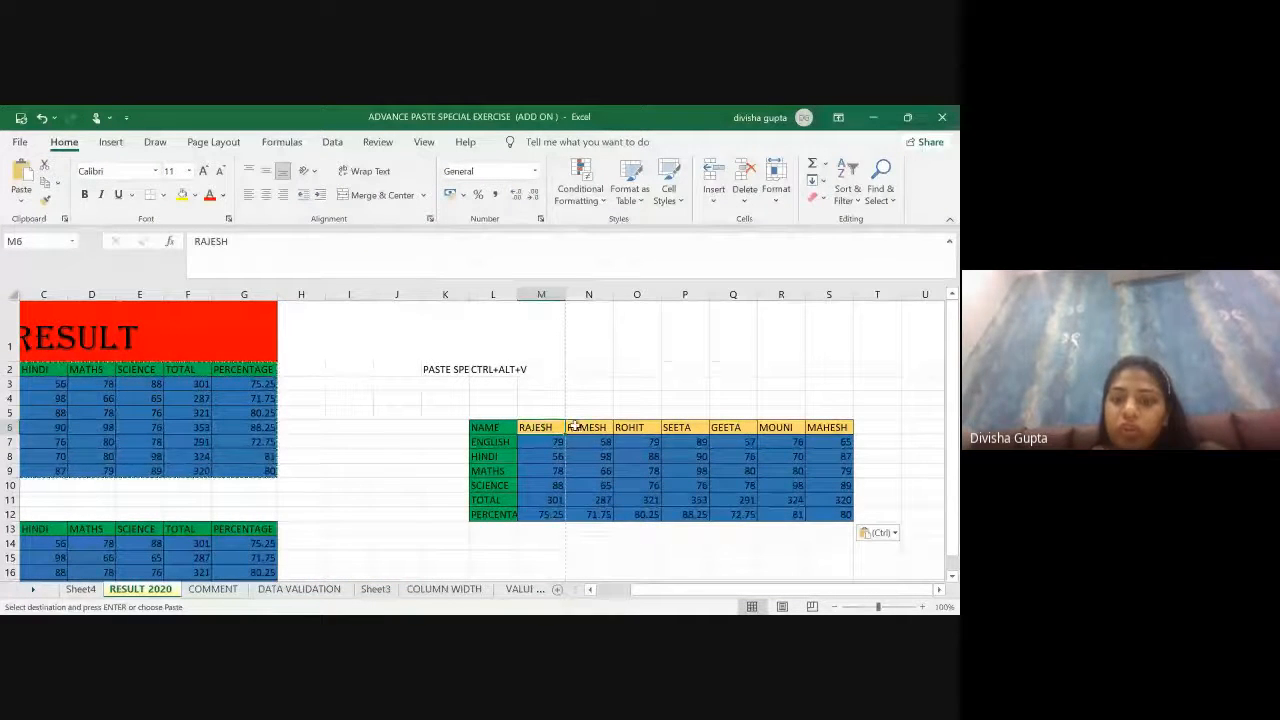
left_click(580, 427)
left_click(626, 427)
left_click(716, 425)
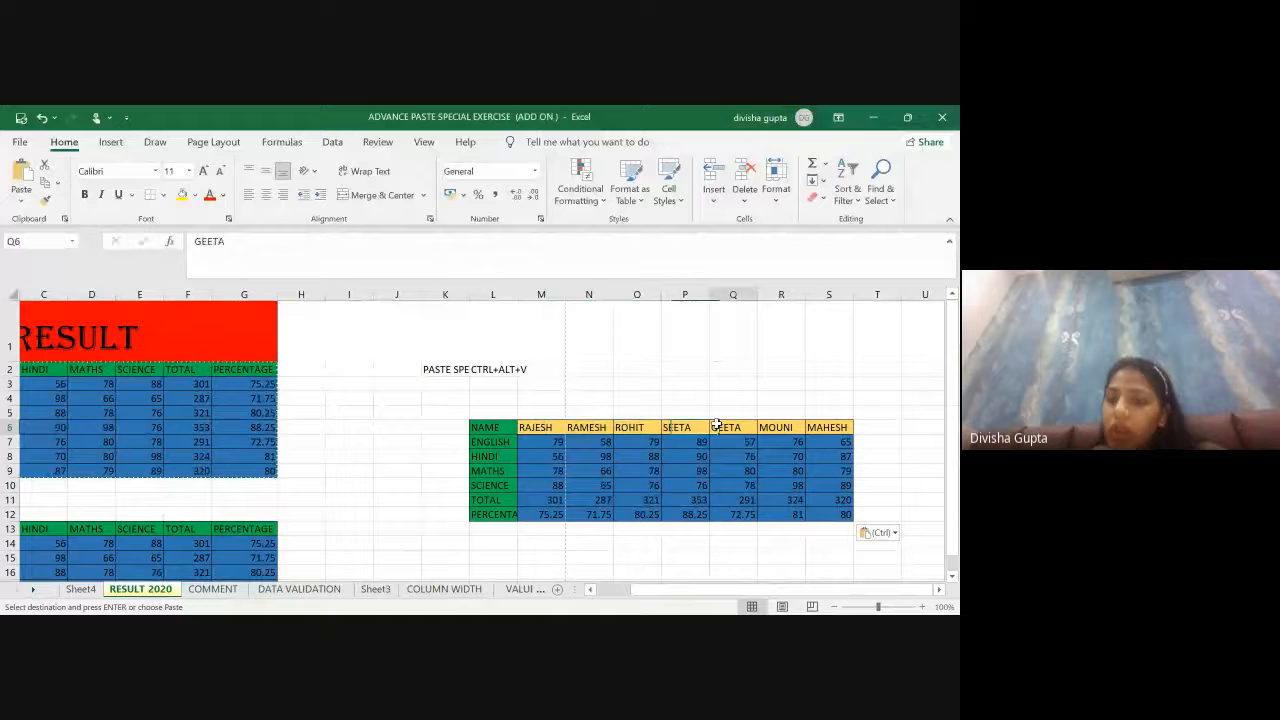
left_click(797, 427)
left_click(477, 456)
left_click(479, 485)
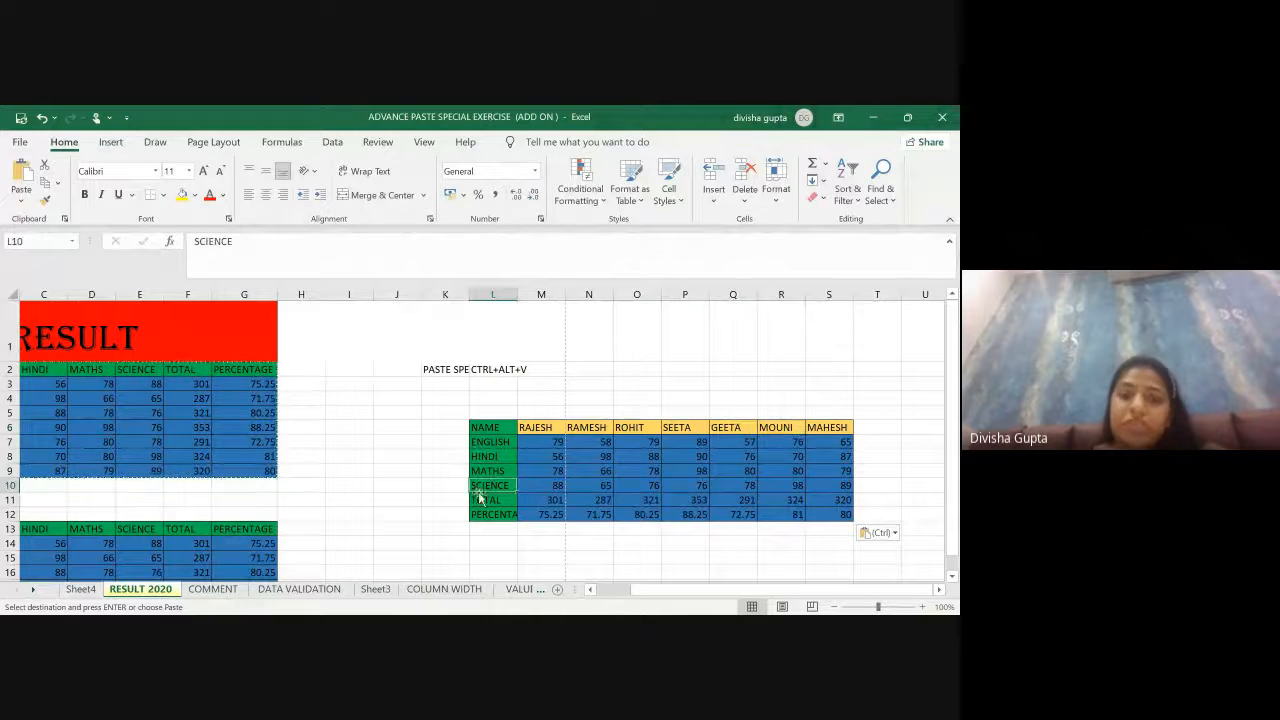
left_click(481, 512)
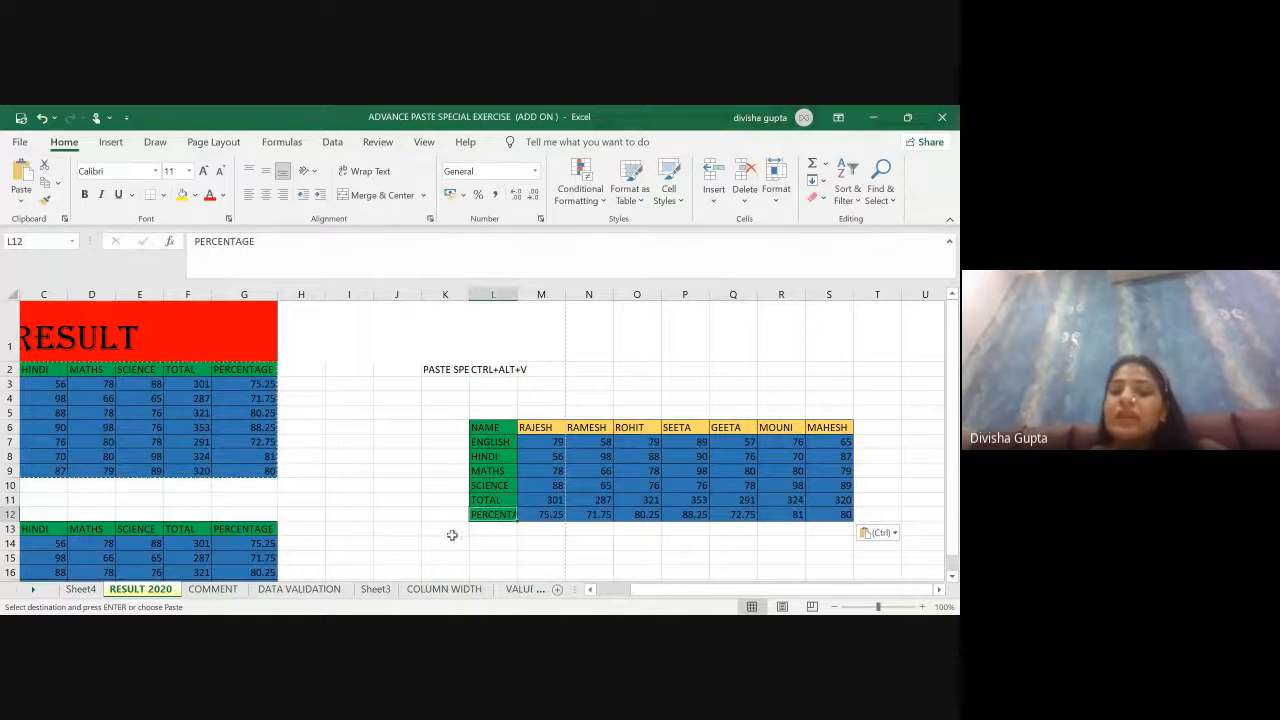
left_click(459, 627)
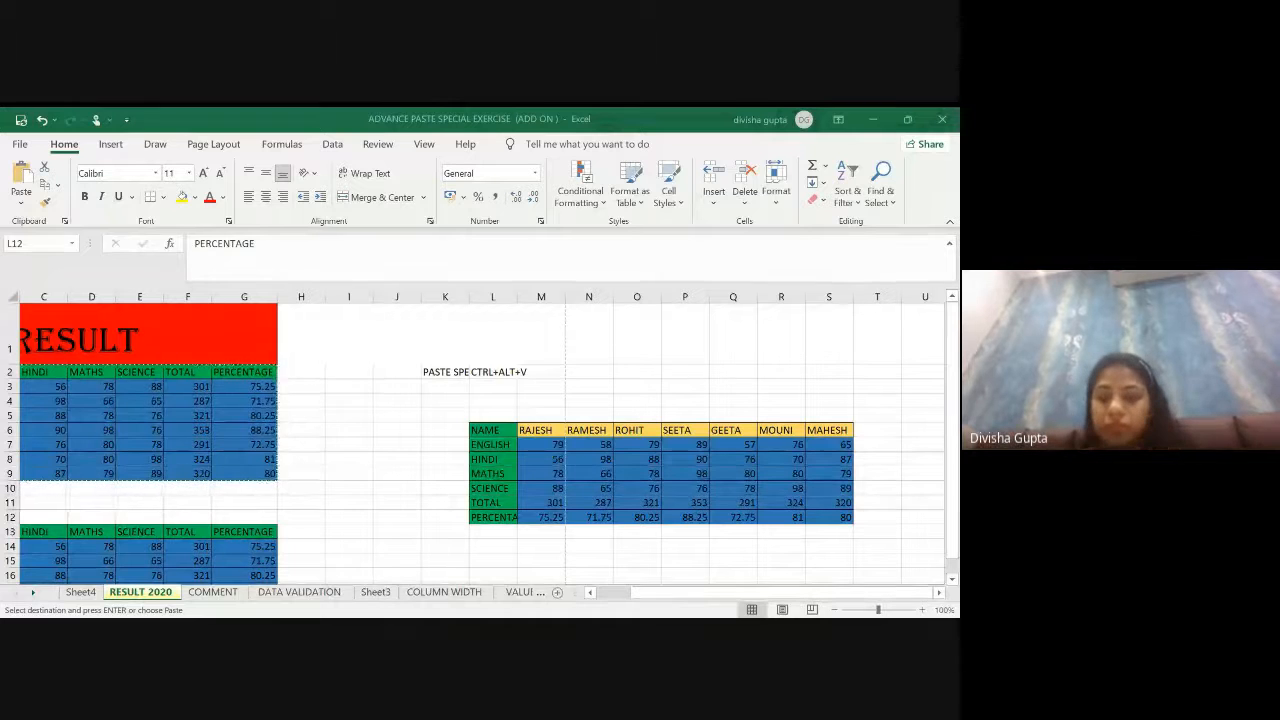
key("Escape")
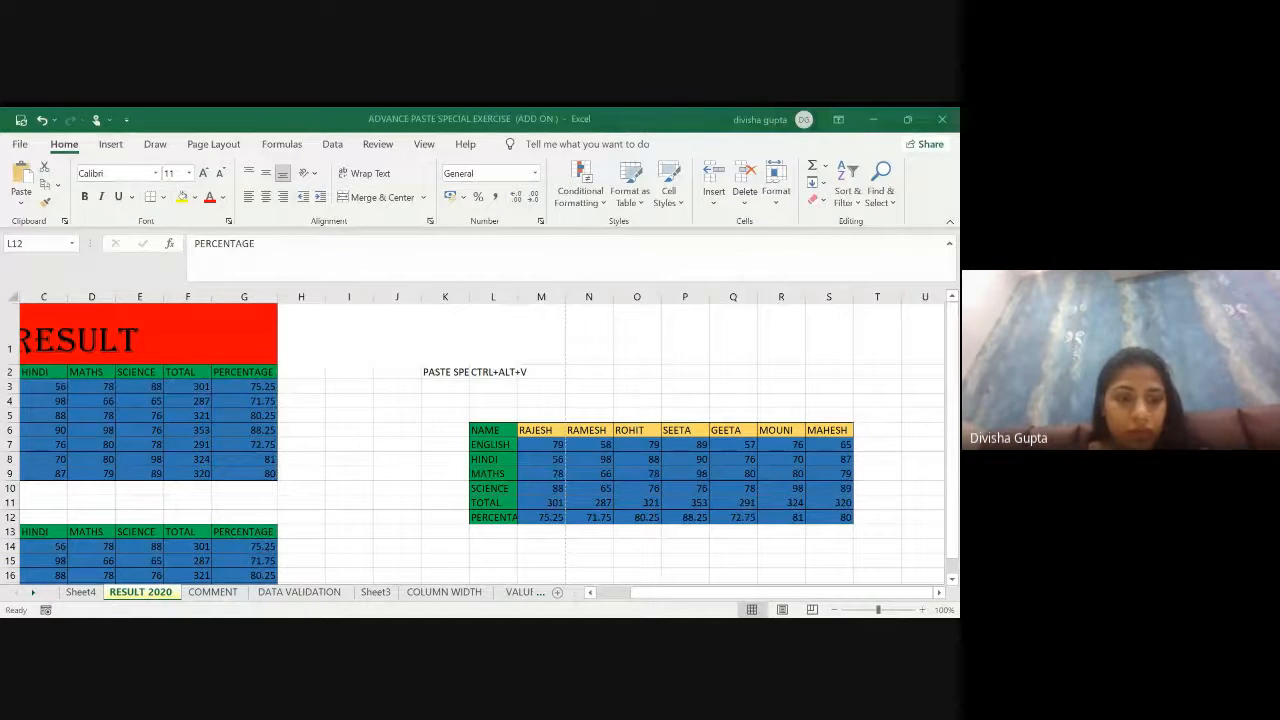
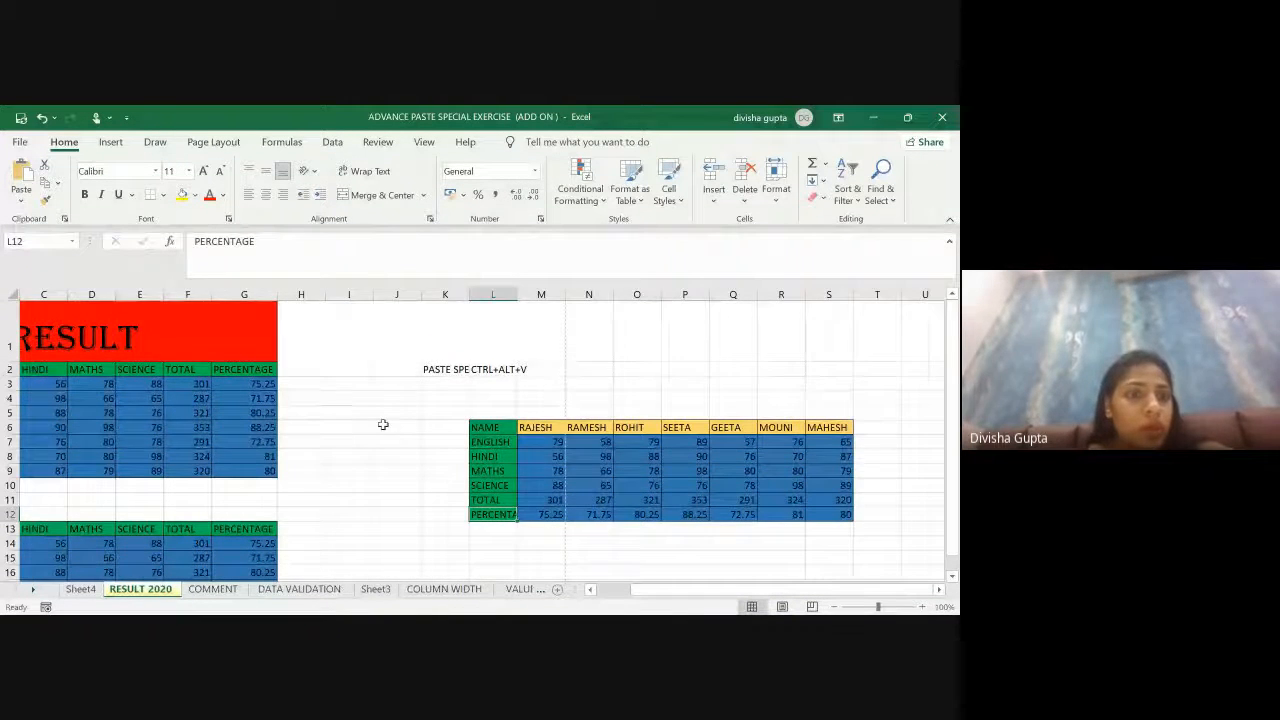
scroll(380, 423, "left", 2)
scroll(382, 425, "left", 1)
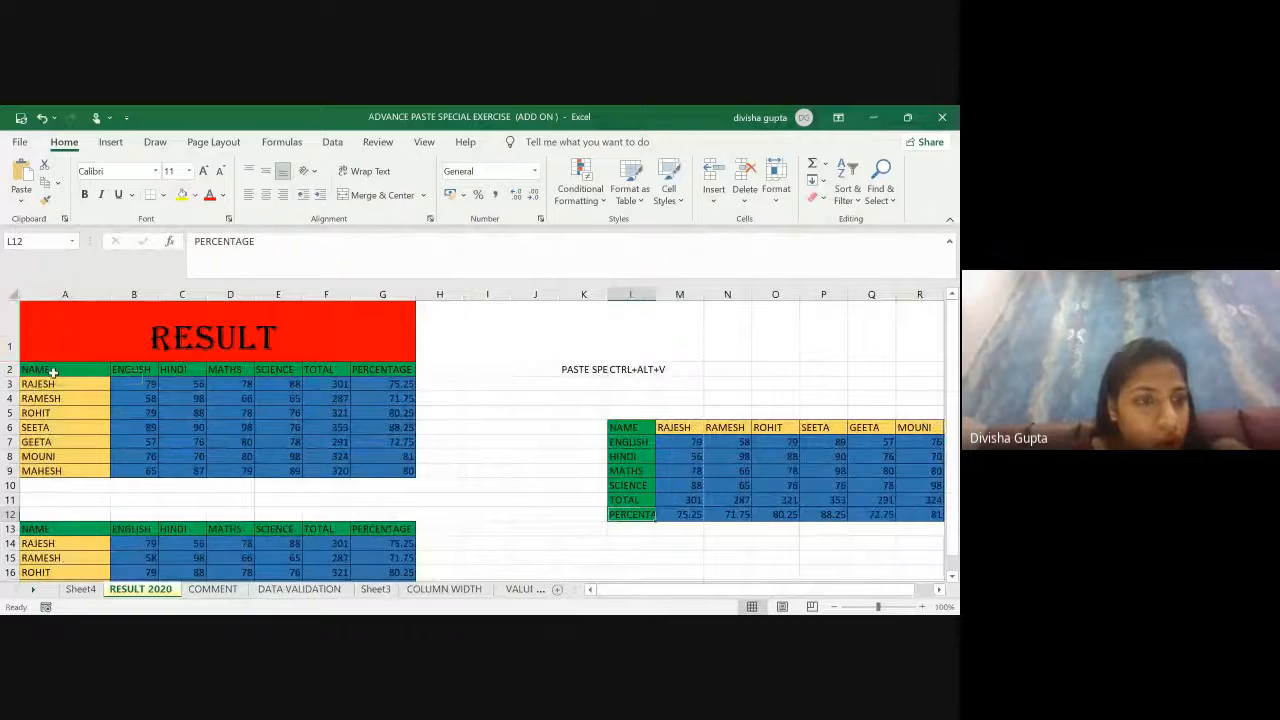
left_click_drag(53, 371, 366, 466)
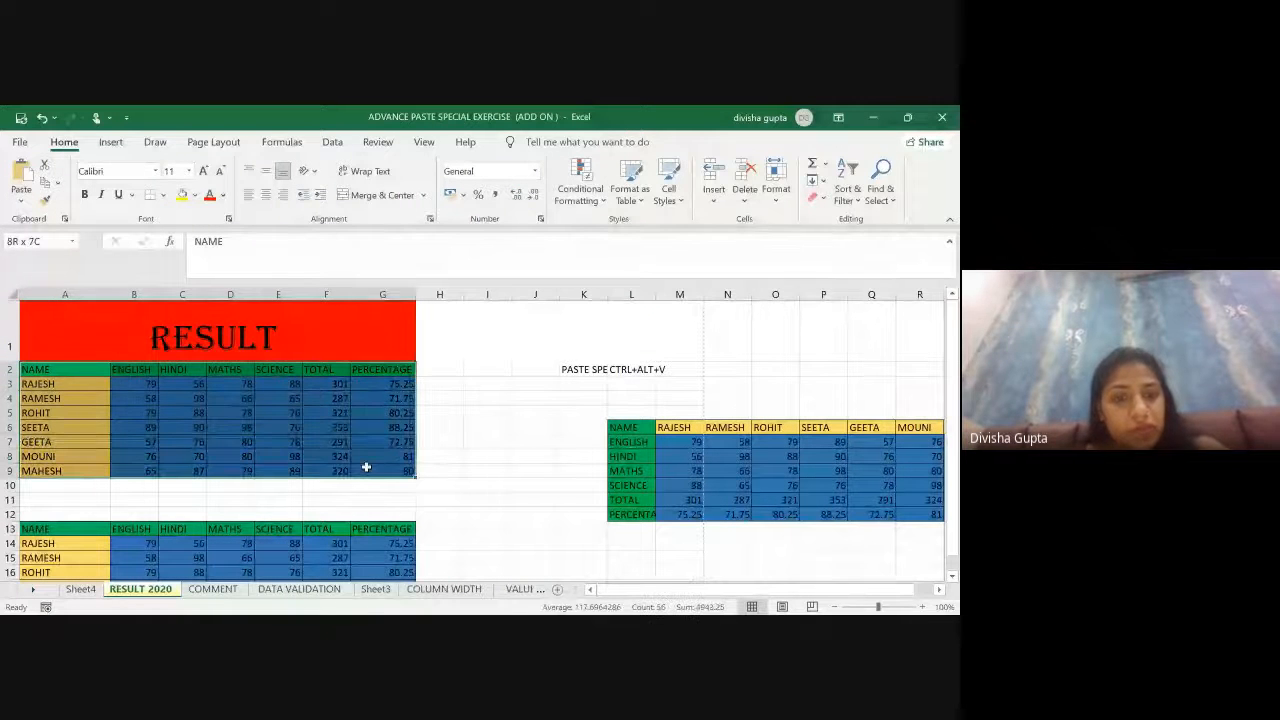
key("ctrl+c")
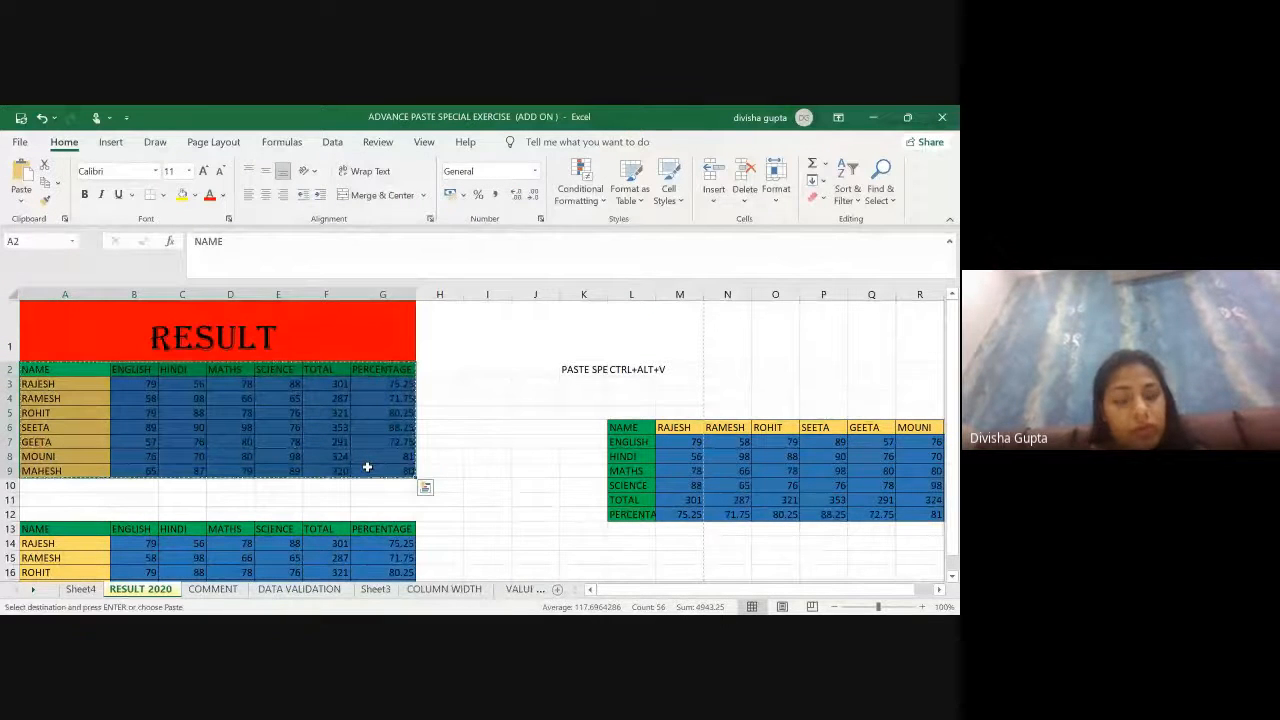
left_click(533, 533)
key("ctrl+alt+v")
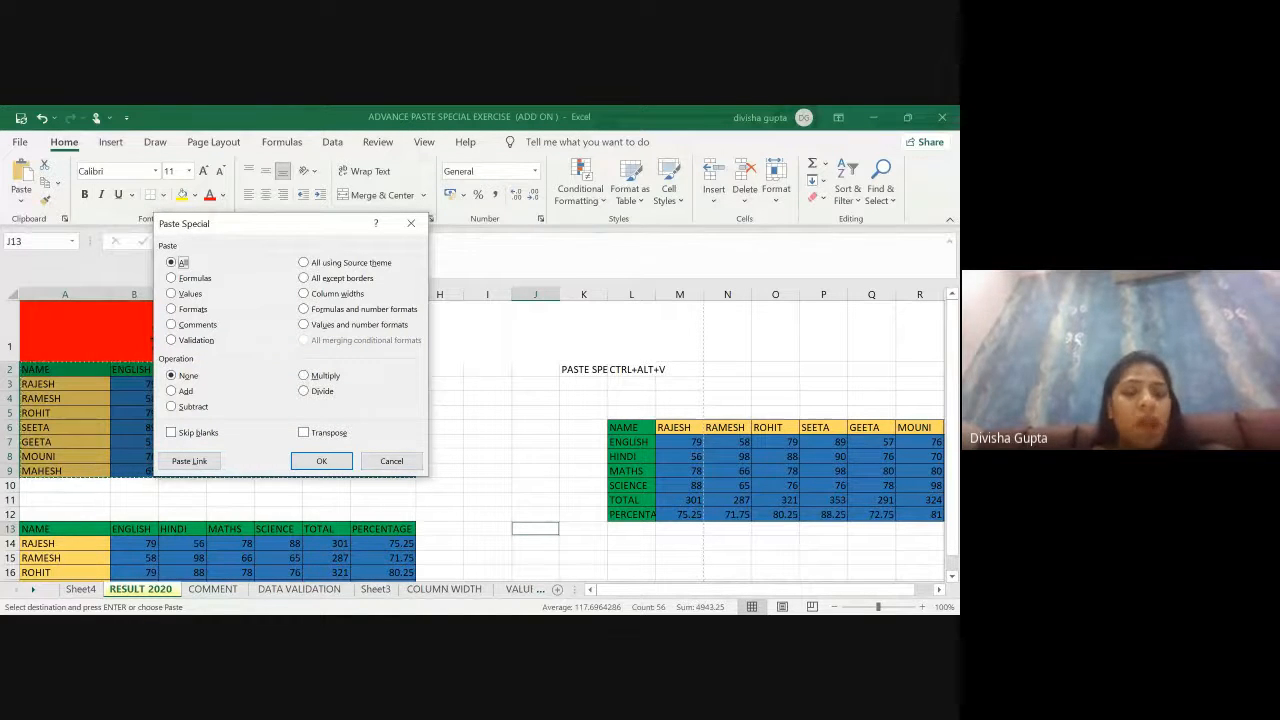
left_click(391, 461)
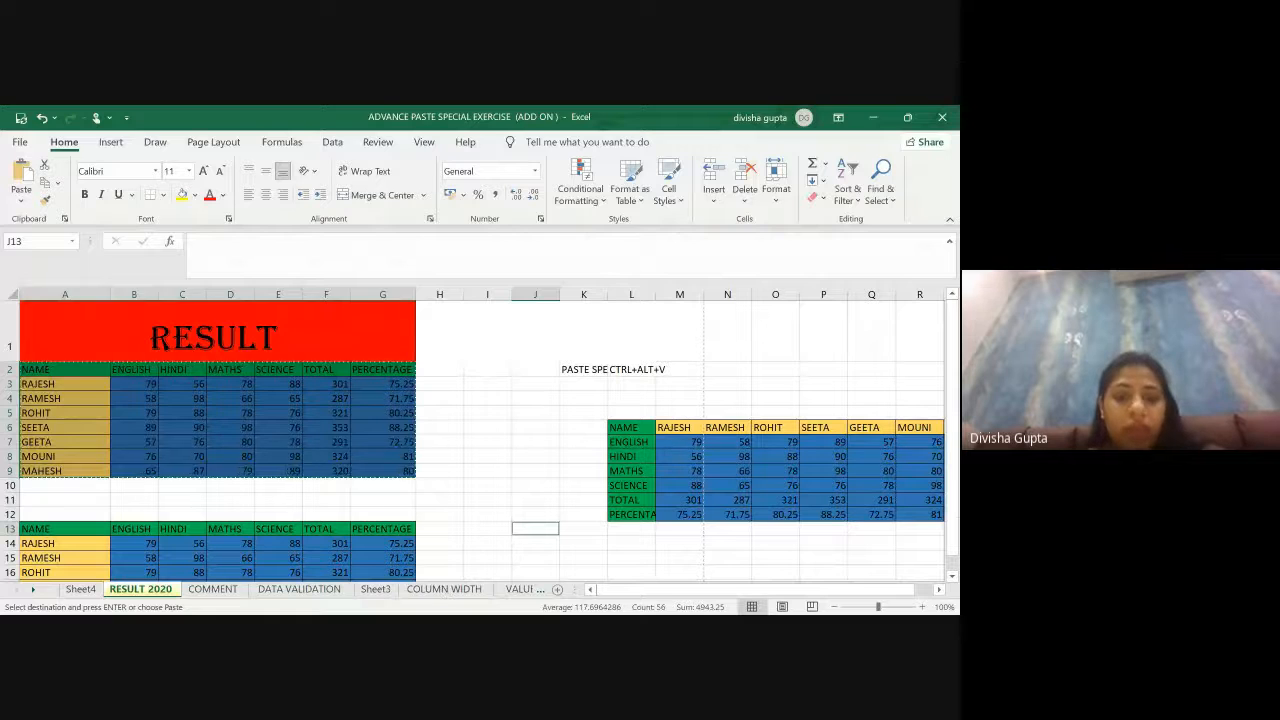
key("ctrl+alt+v")
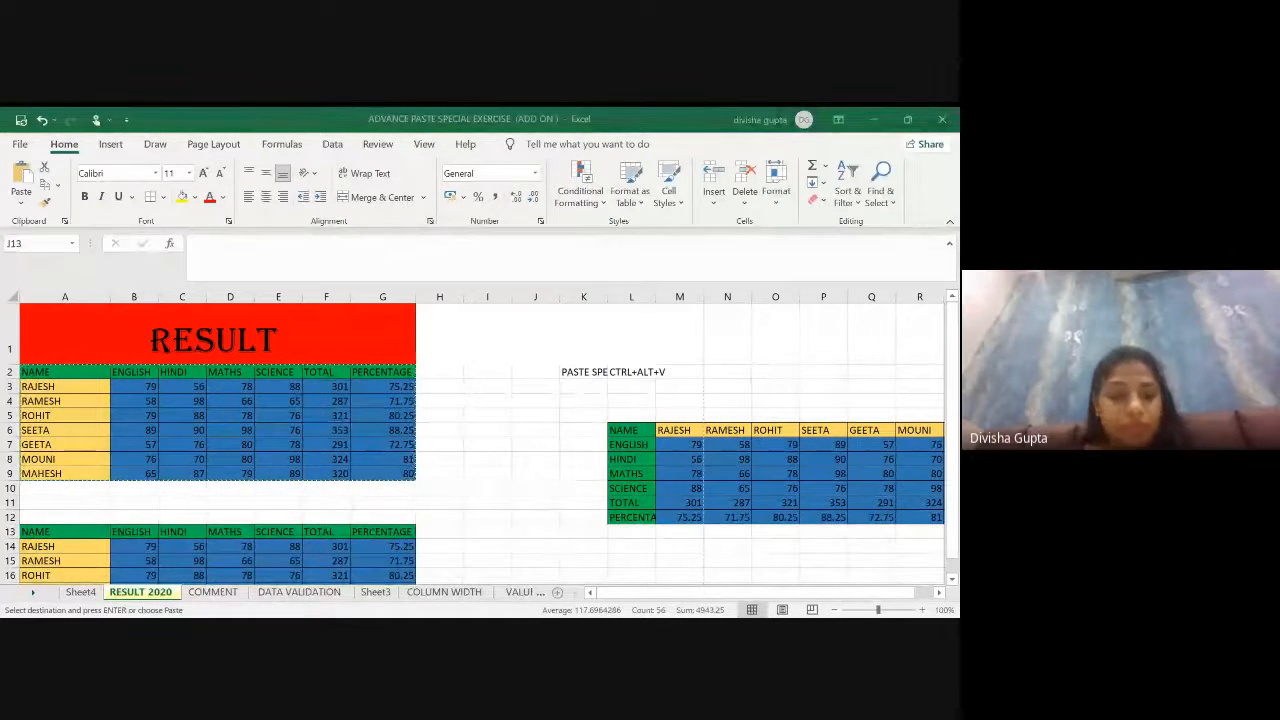
key("alt+Tab")
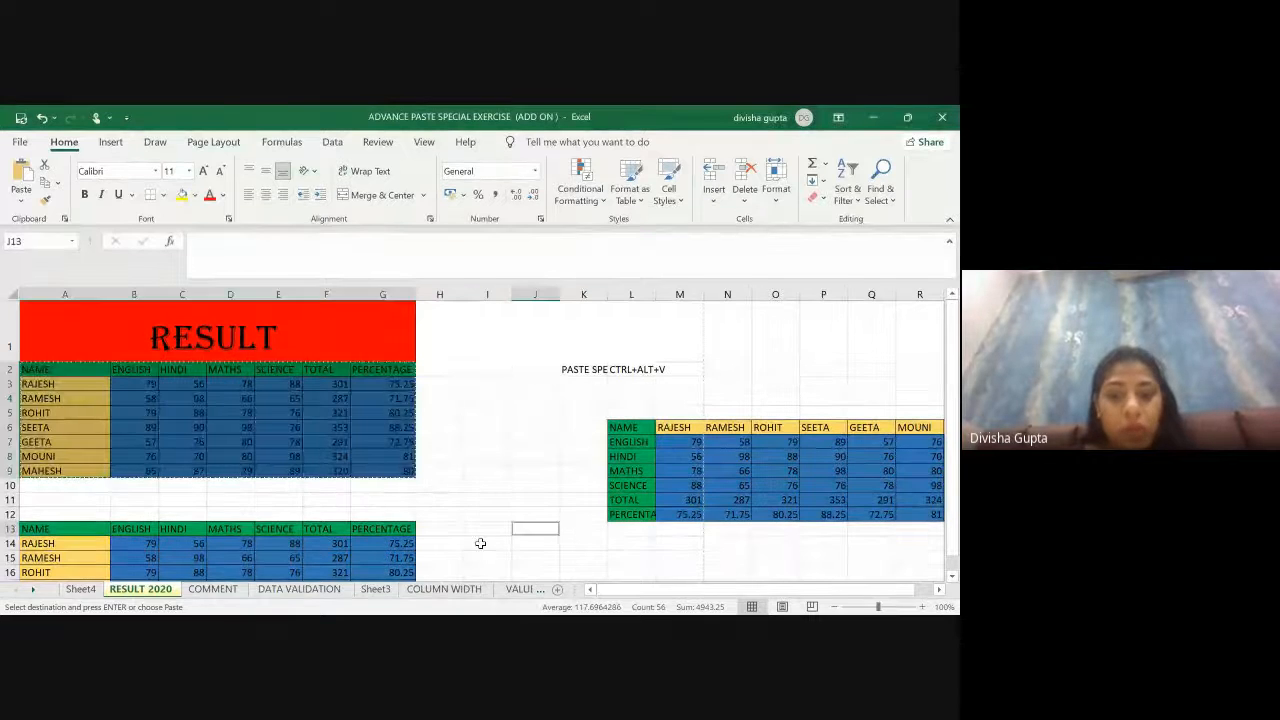
Step: On the SKIP BLANK sheet, clear the month entries in the CHECKING column, cells B5:B15
scroll(454, 595, "down", 4)
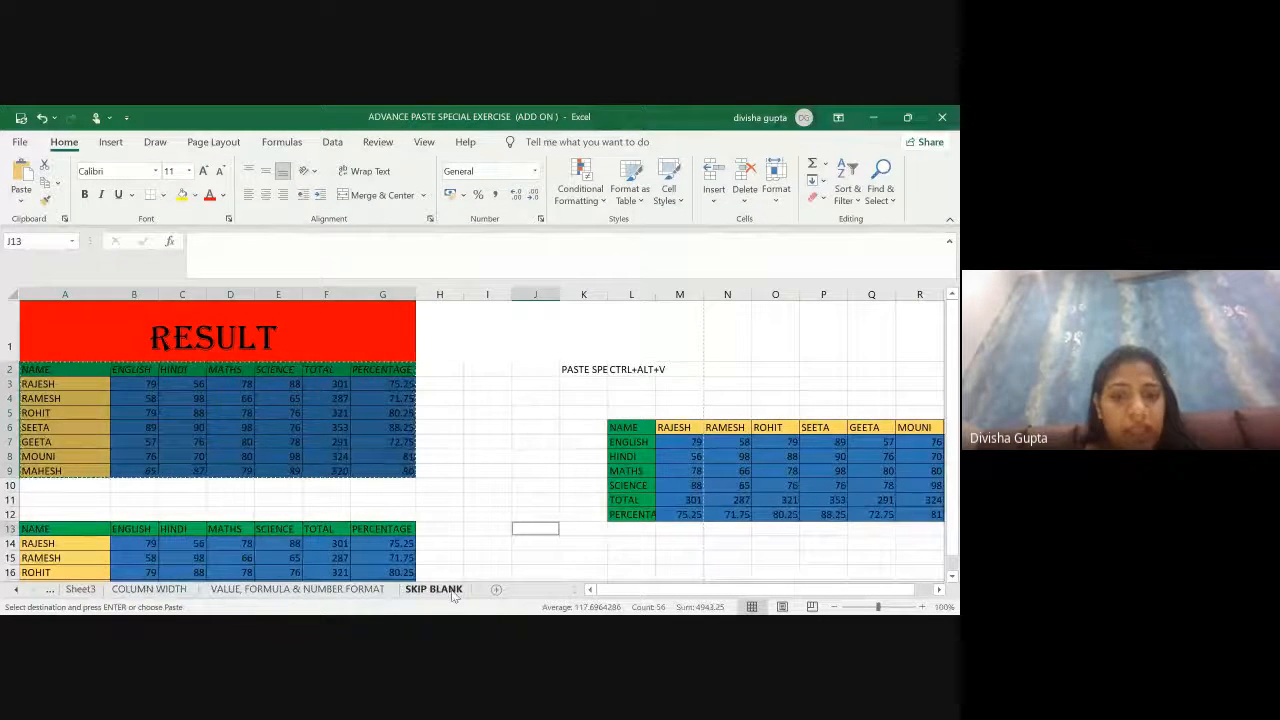
left_click(433, 589)
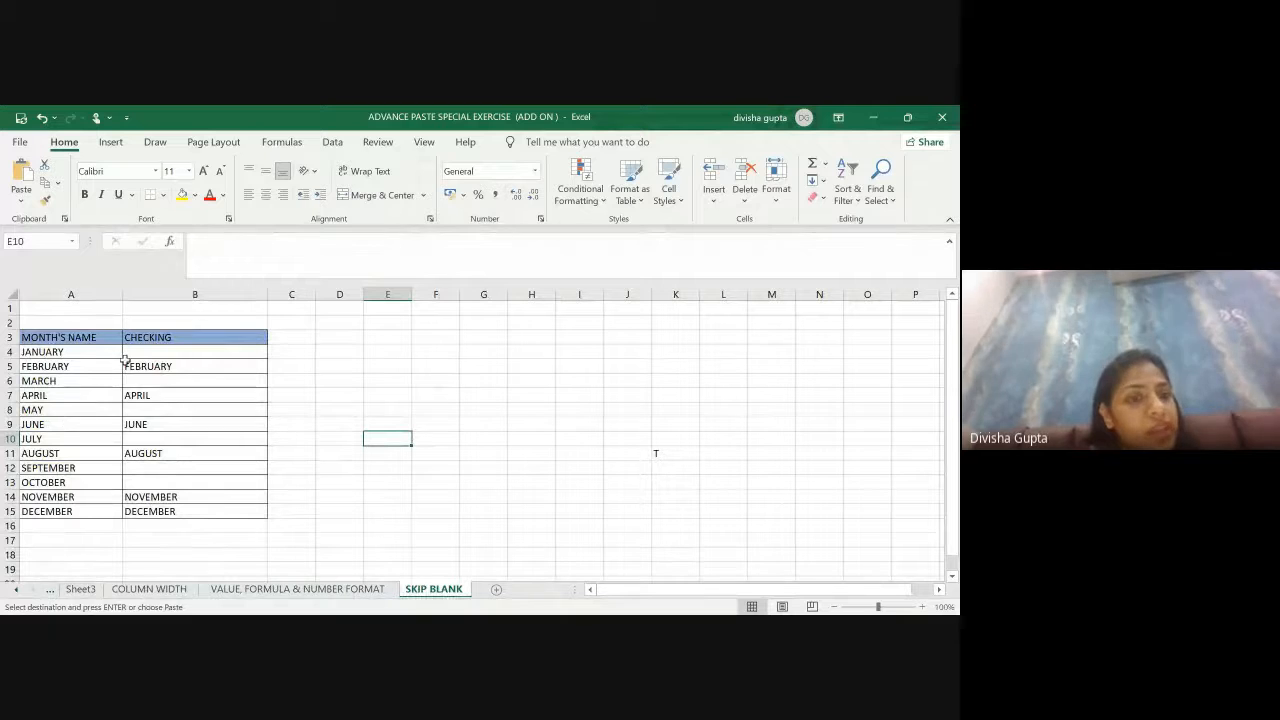
left_click_drag(133, 366, 169, 505)
key("Delete")
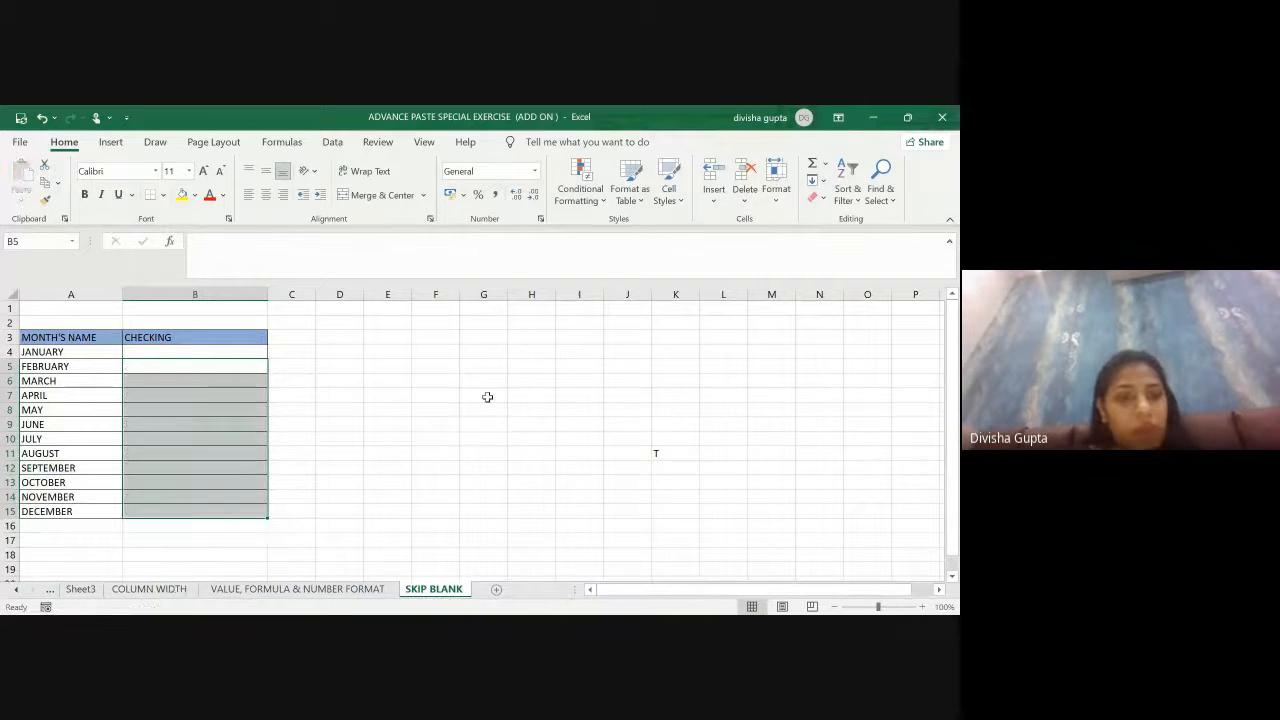
left_click(484, 395)
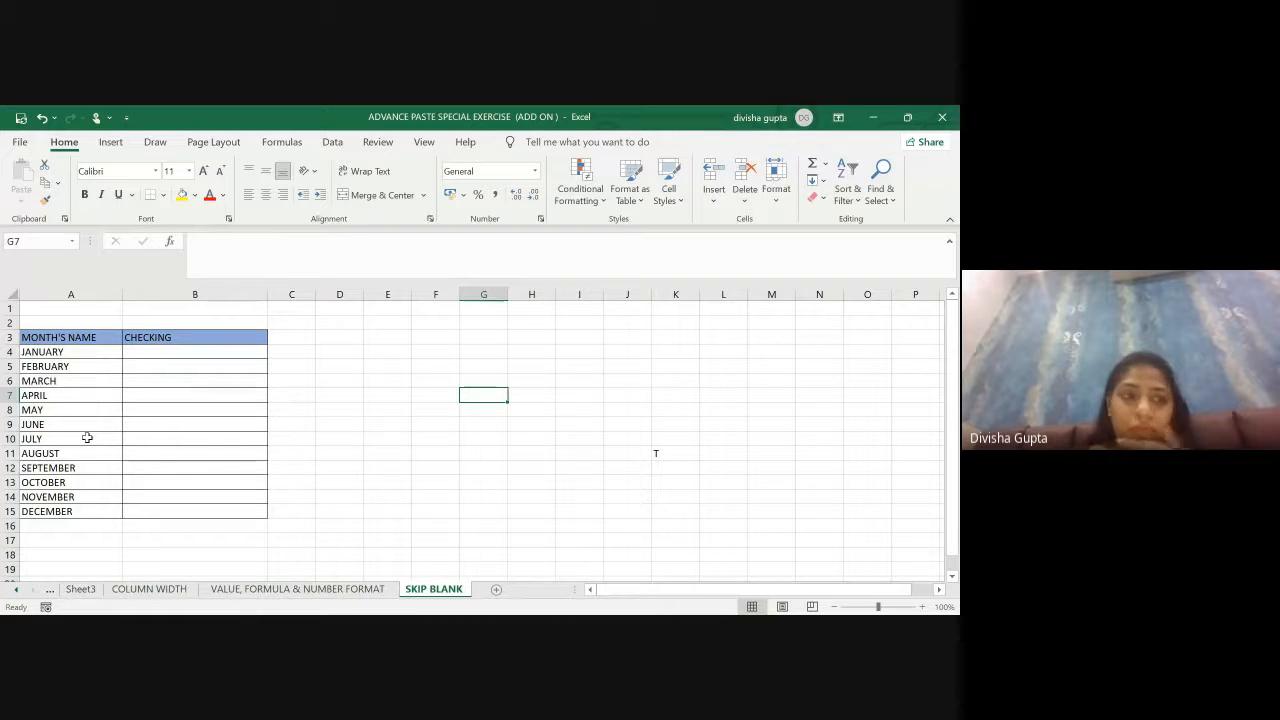
Step: Undo the clearing of the CHECKING entries and return to the SKIP BLANK sheet
left_click(167, 367)
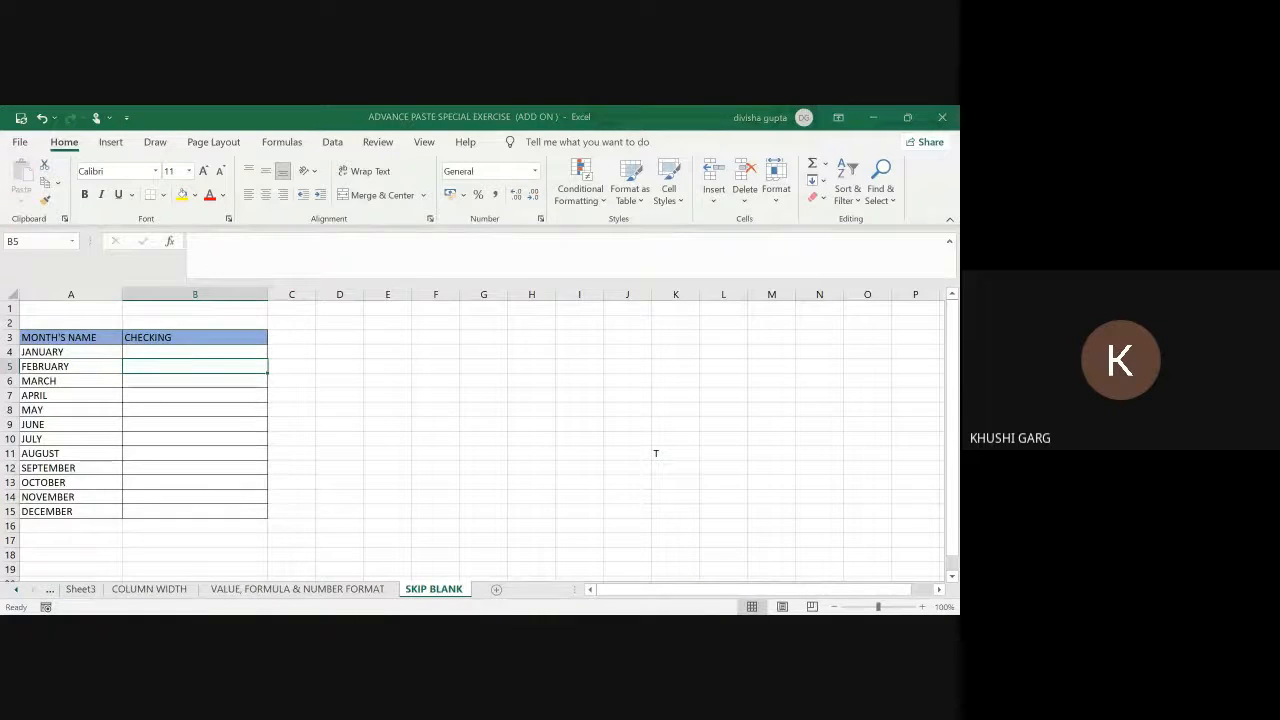
left_click(380, 628)
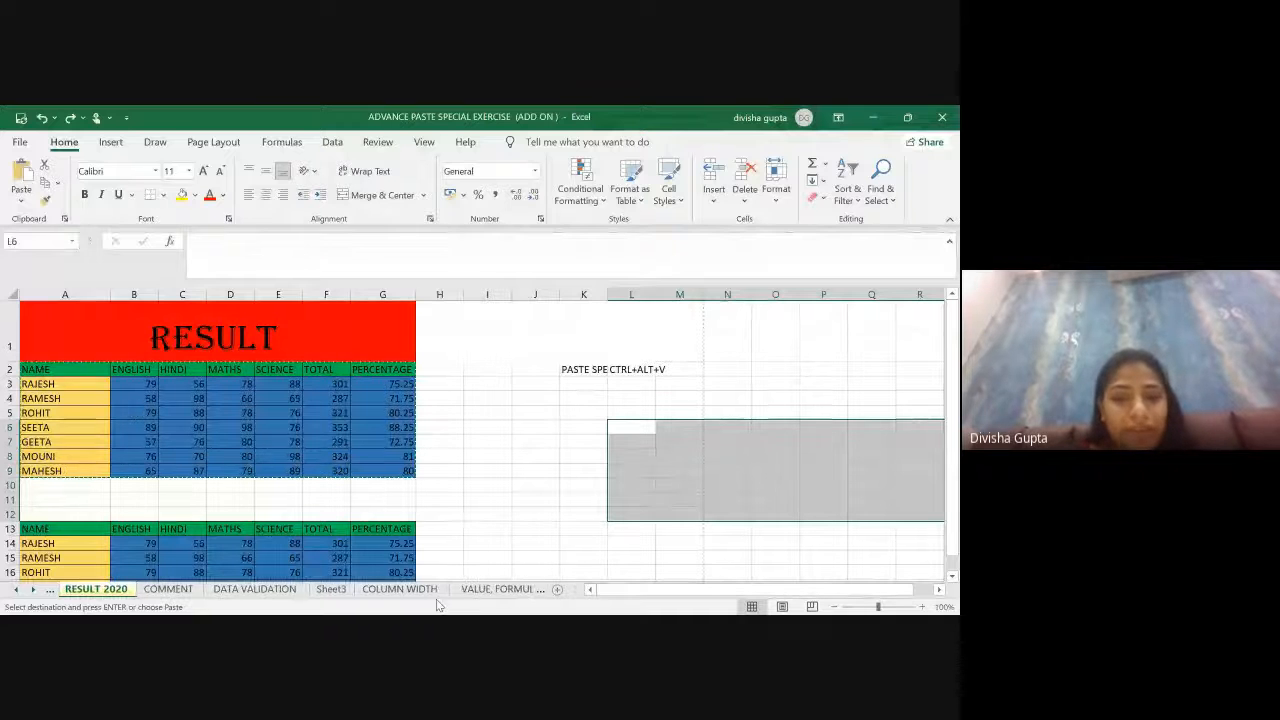
left_click(408, 591)
left_click(408, 590)
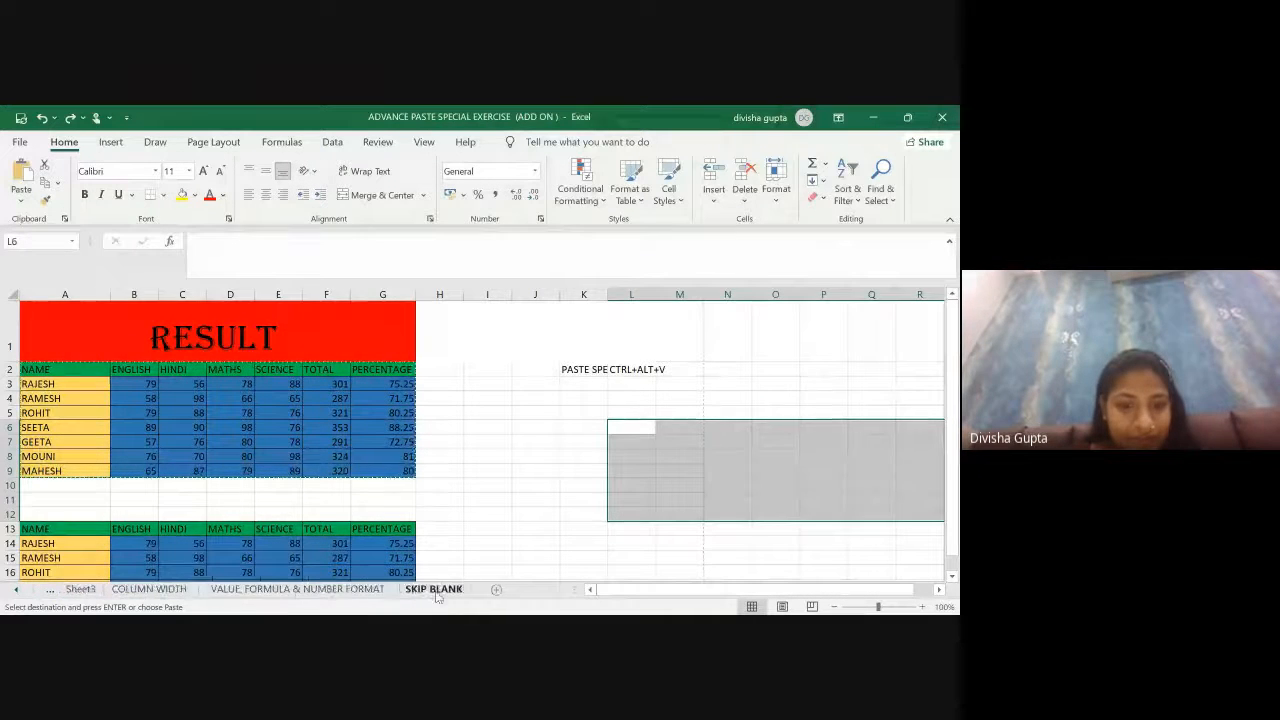
left_click(409, 418)
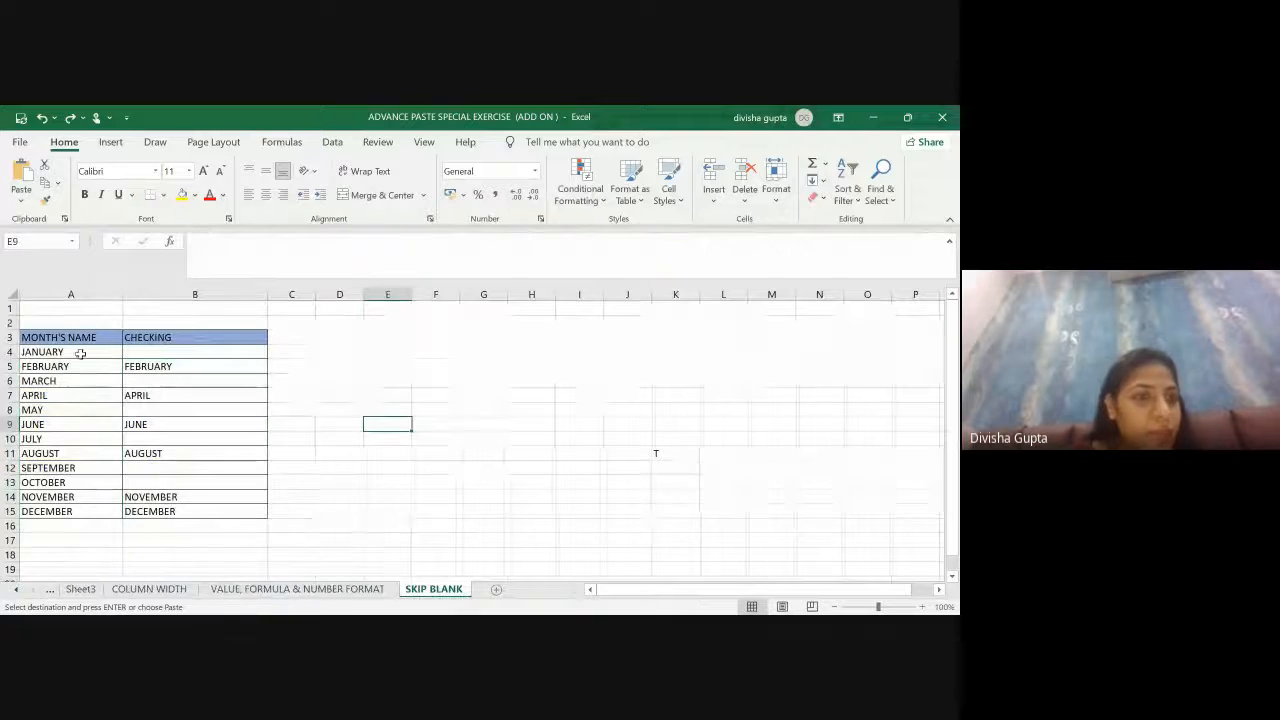
Step: In the MONTH'S NAME column, shorten cell A5 to FEBRUY and cell A7 to APR
left_click(74, 367)
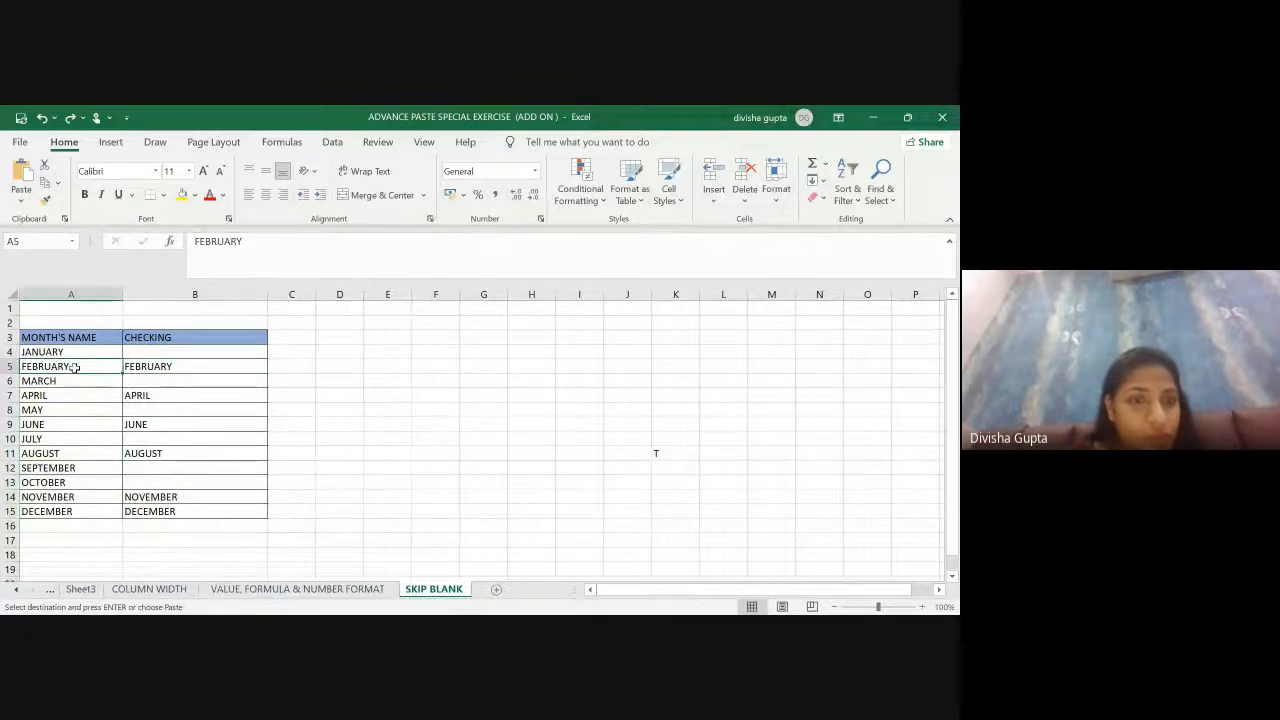
left_click(240, 243)
key("BackSpace")
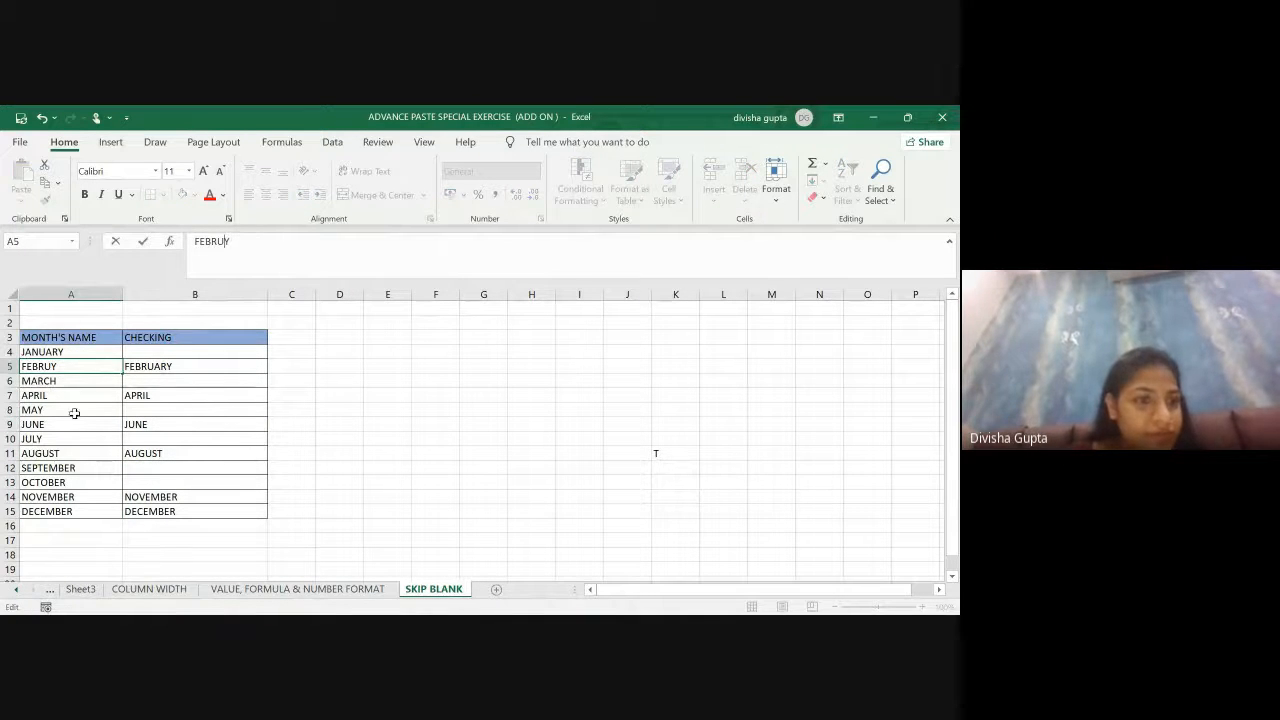
left_click(59, 396)
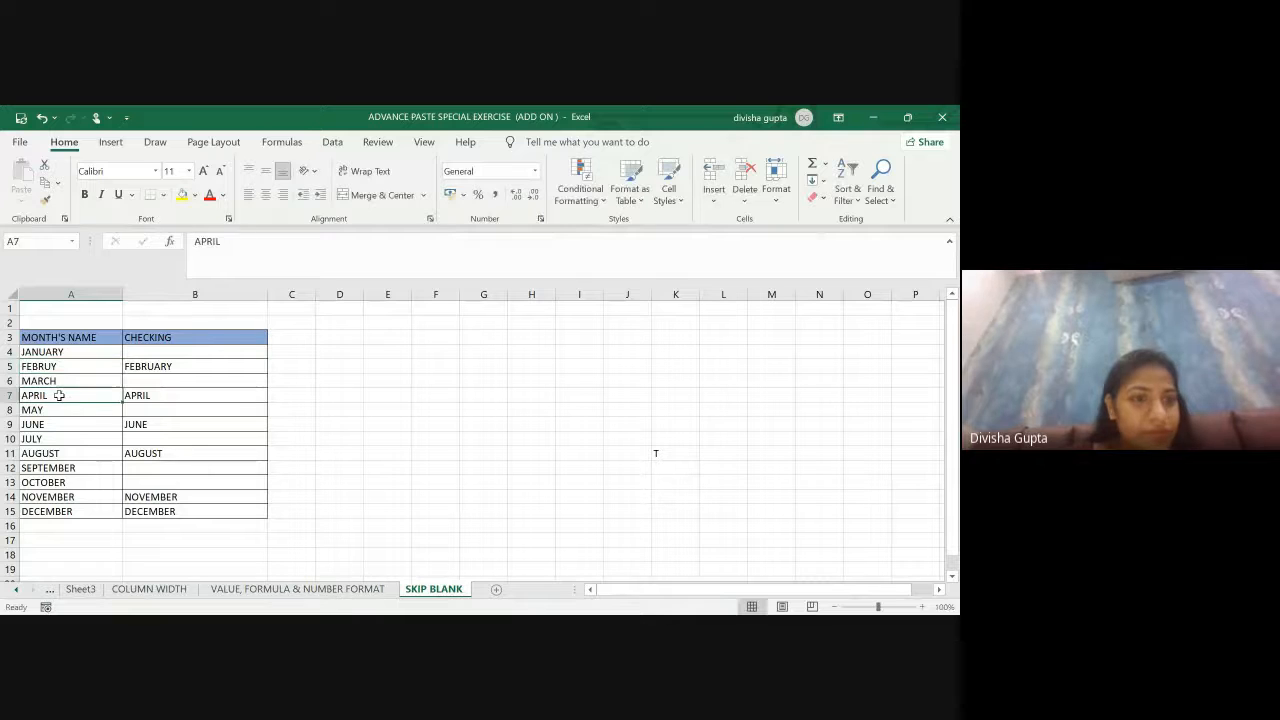
left_click(234, 244)
key("BackSpace")
key("BackSpace")
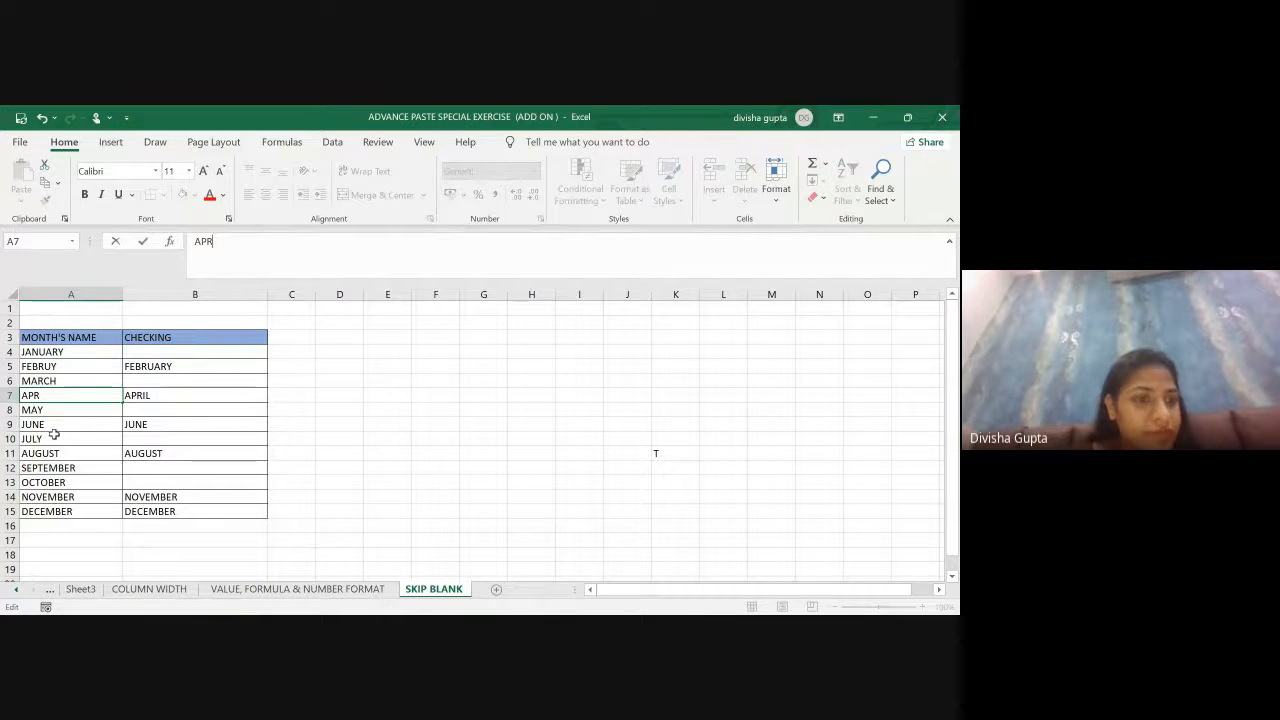
Step: Shorten the month name in cell A9 to JUN and the one in cell A11 to AUG
left_click(50, 424)
left_click(270, 248)
key("BackSpace")
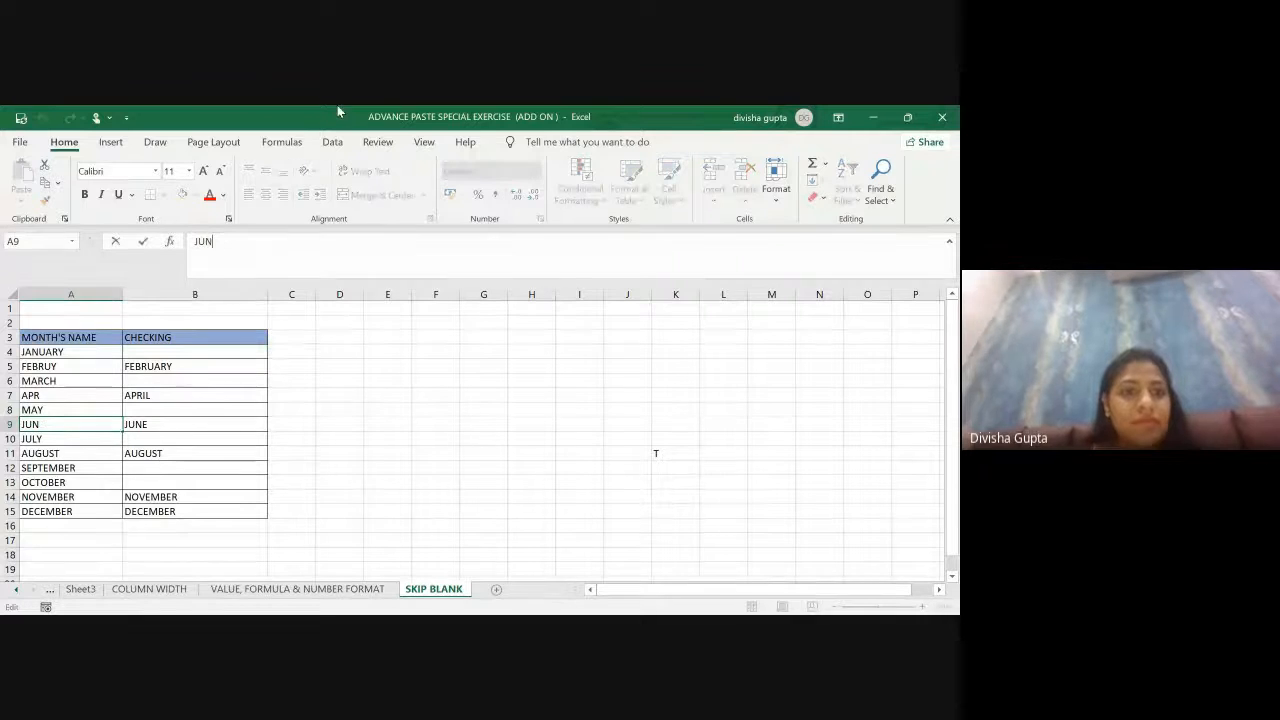
left_click(86, 453)
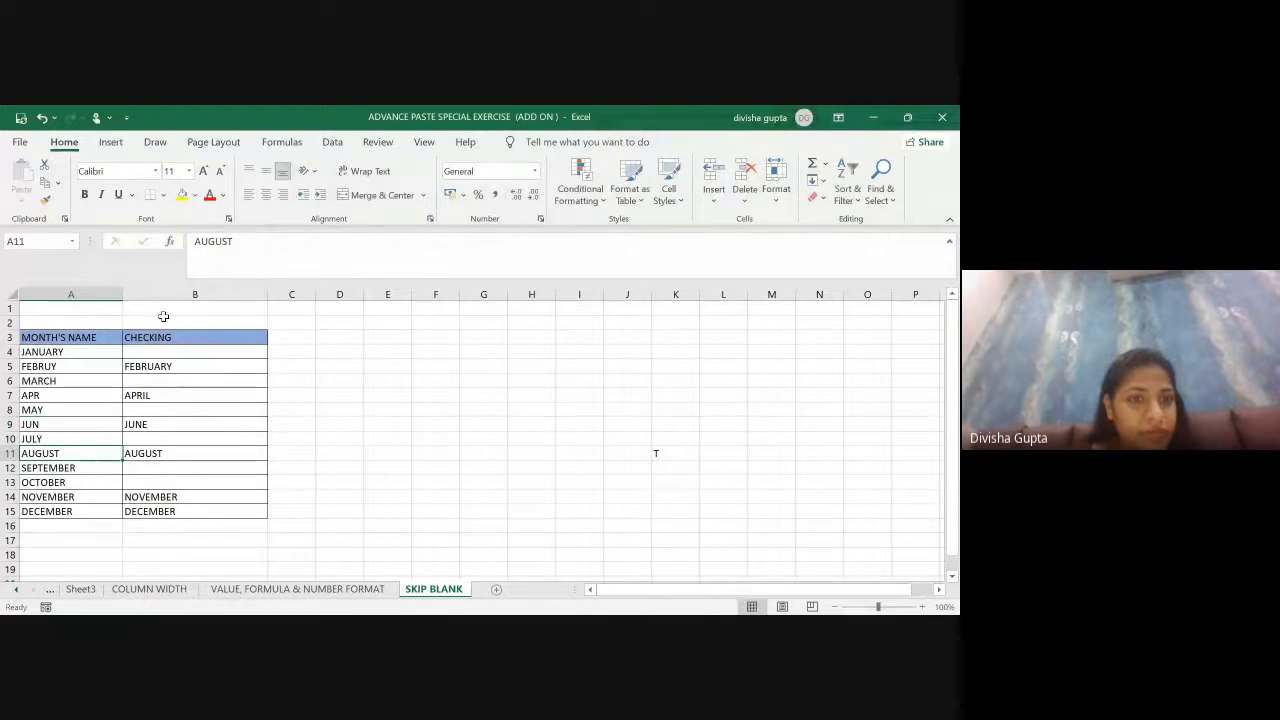
left_click(286, 240)
key("BackSpace")
key("BackSpace")
key("BackSpace")
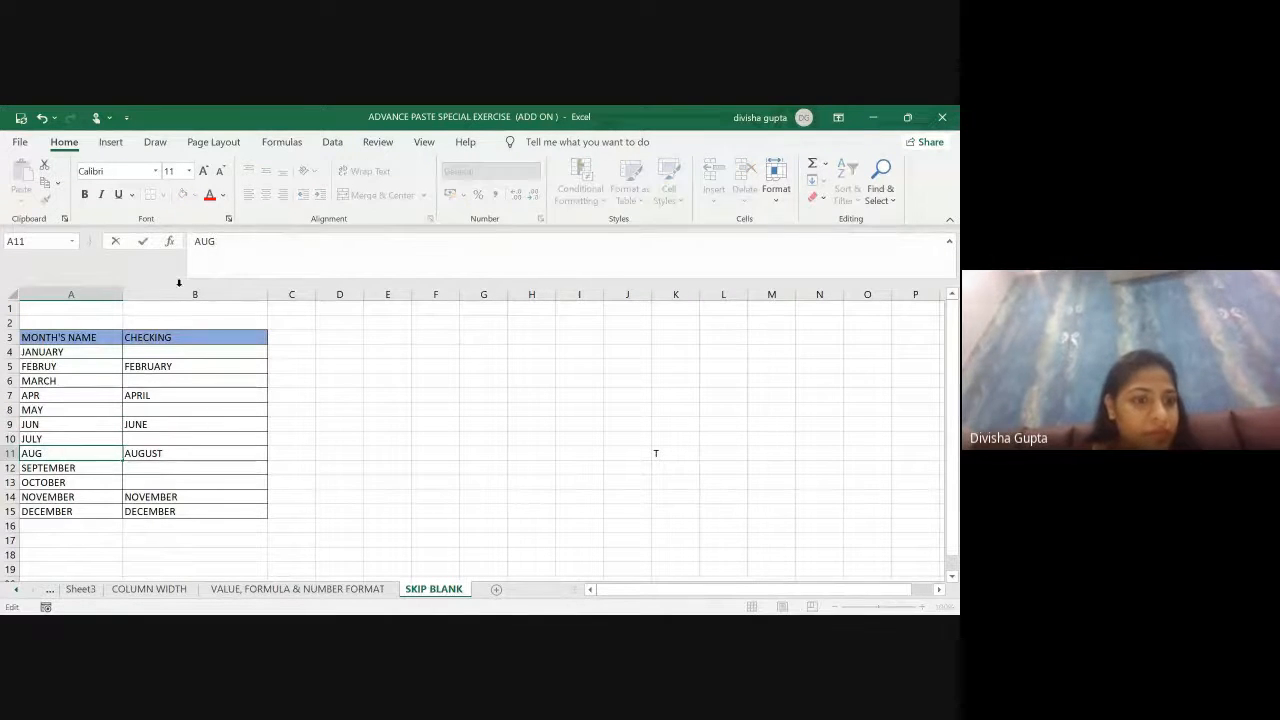
Step: Change the month name in cell A14 to NOVBER and the one in cell A15 to DECEM
left_click(78, 498)
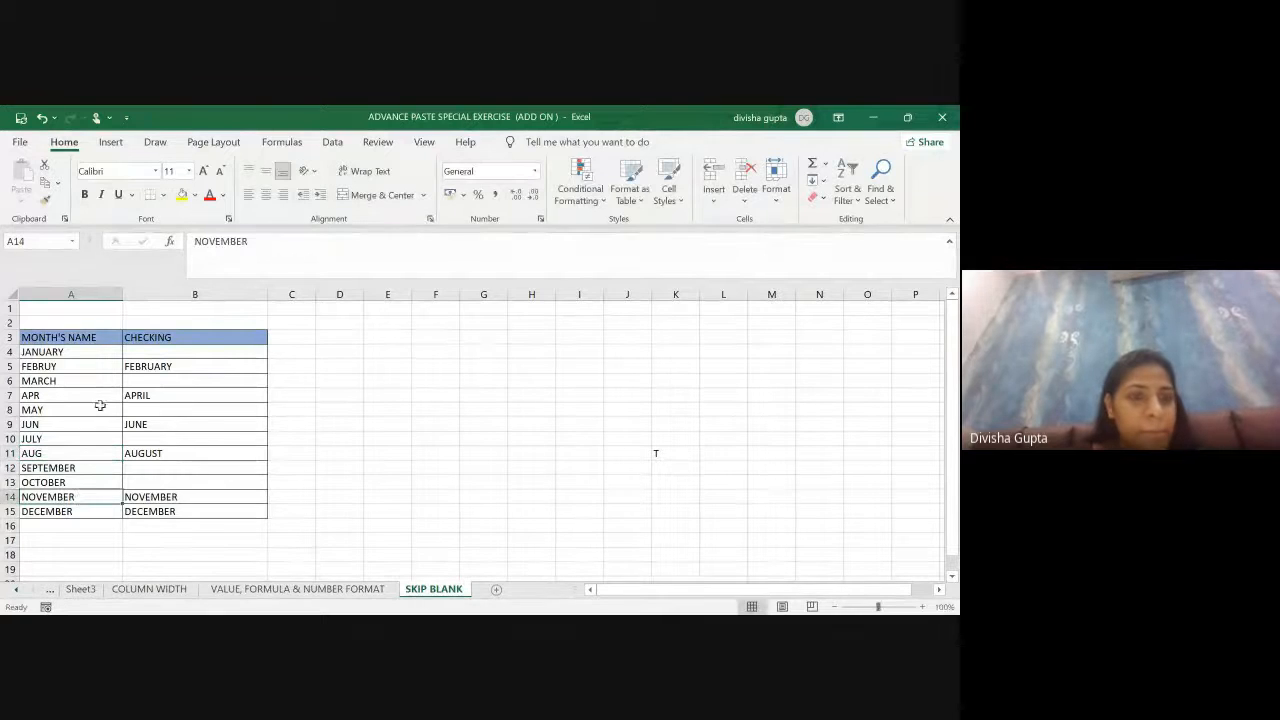
left_click(229, 244)
key("BackSpace")
key("BackSpace")
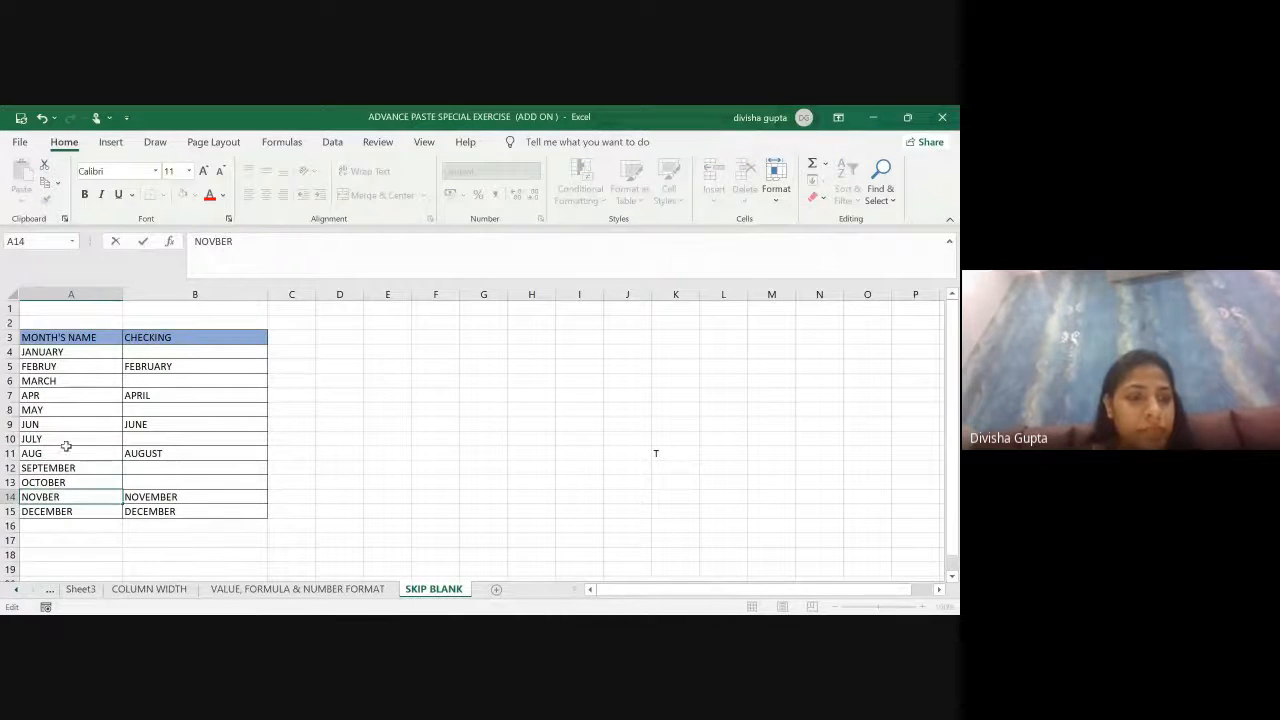
left_click(105, 508)
left_click(276, 241)
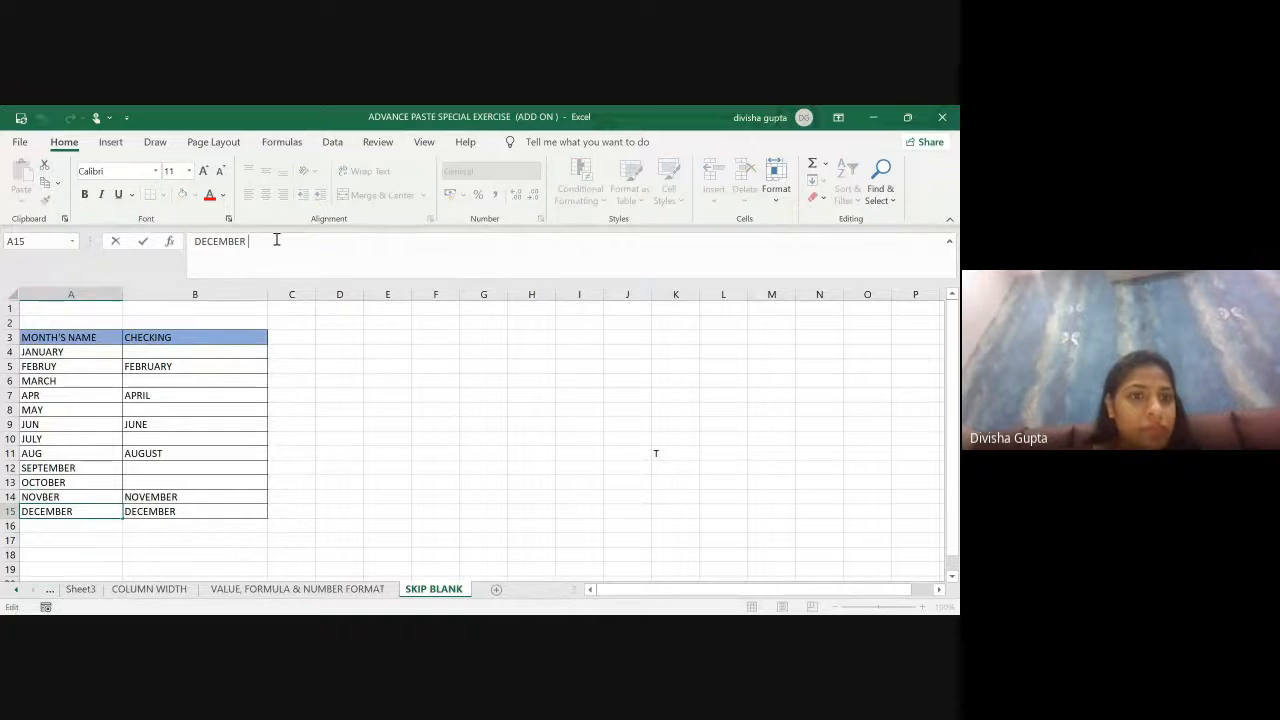
key("BackSpace")
left_click(515, 424)
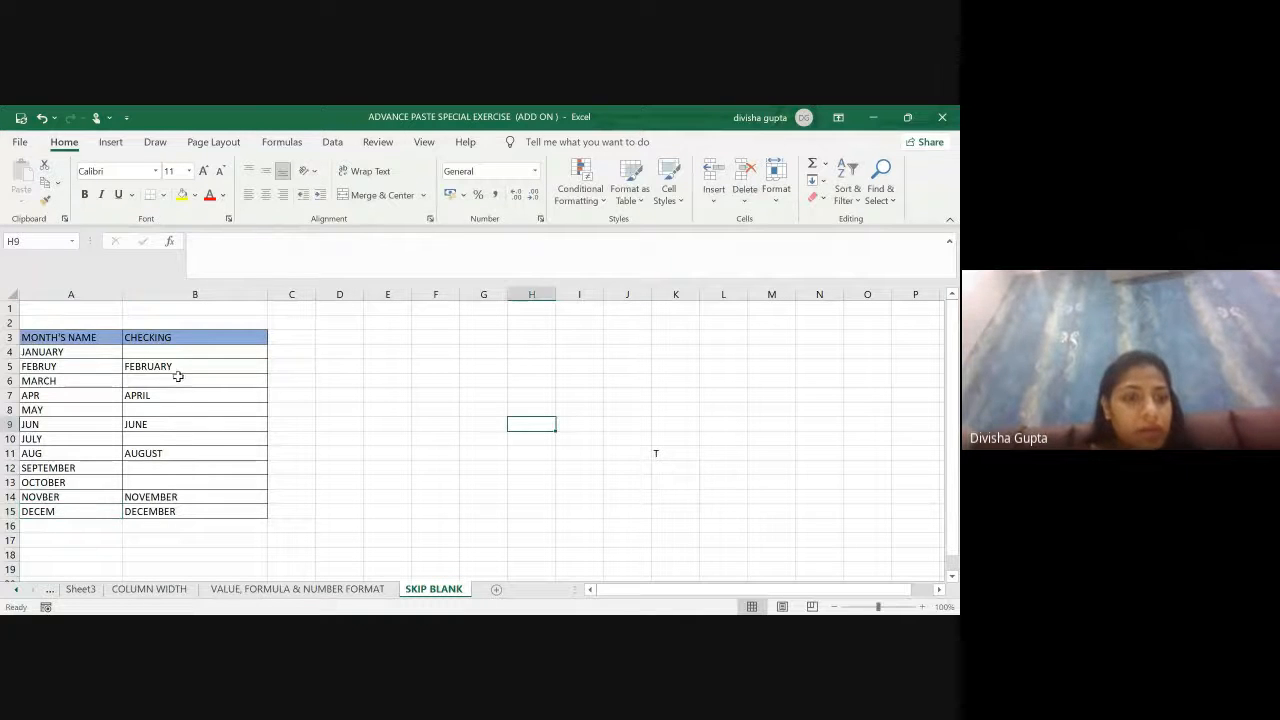
Step: Clear the month entries from cells B5:B15 in the CHECKING column
left_click_drag(165, 366, 160, 511)
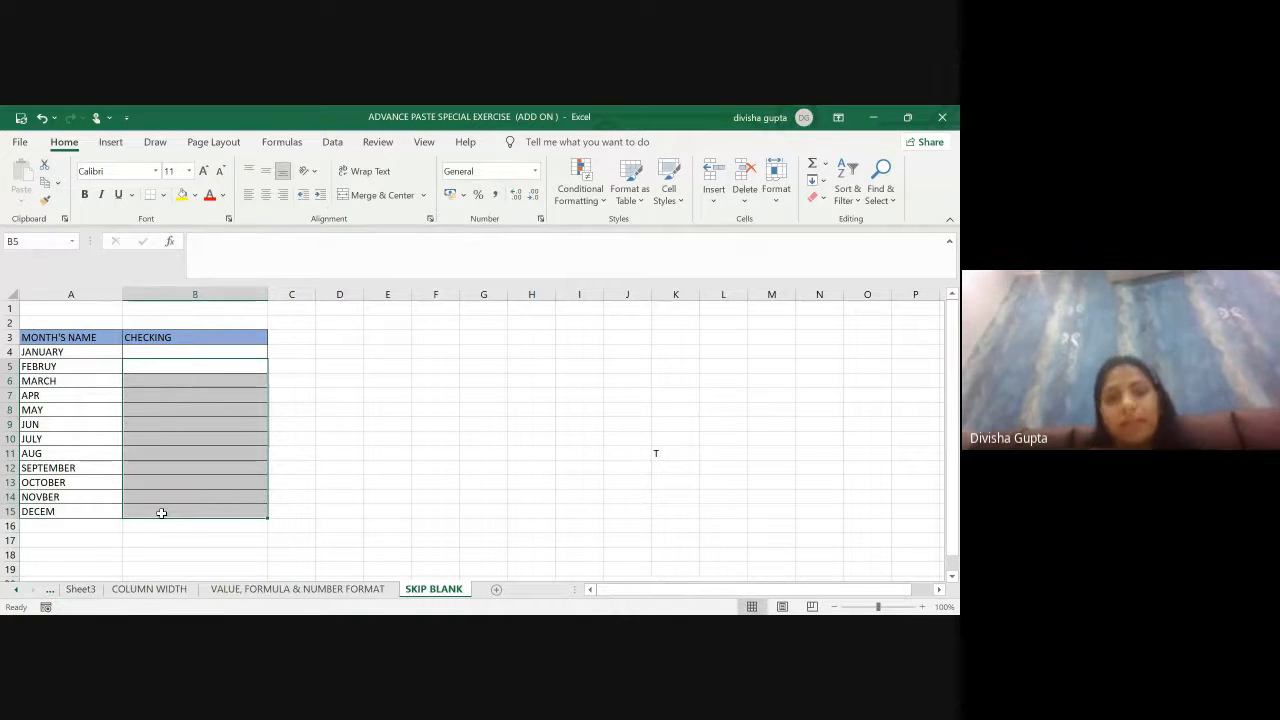
key("Delete")
left_click(621, 436)
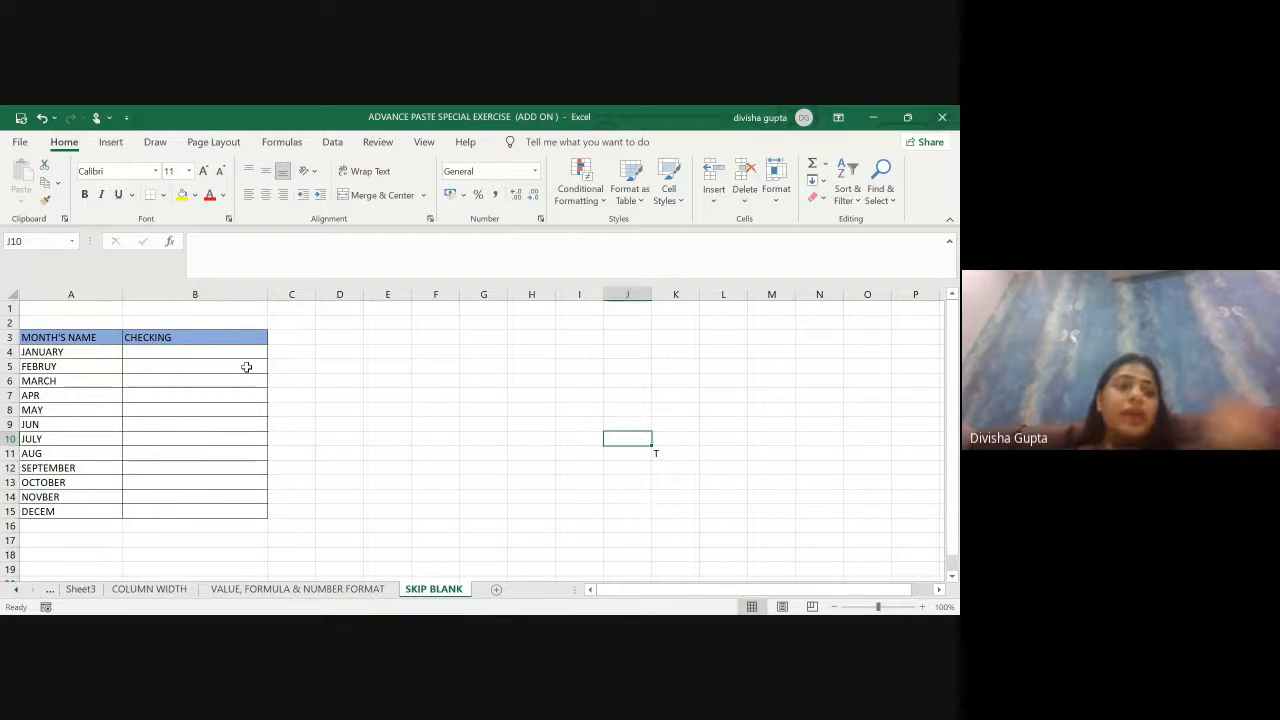
Step: In the CHECKING column, enter FEBRUARY in cell B5 and APRIL in cell B7
left_click(215, 366)
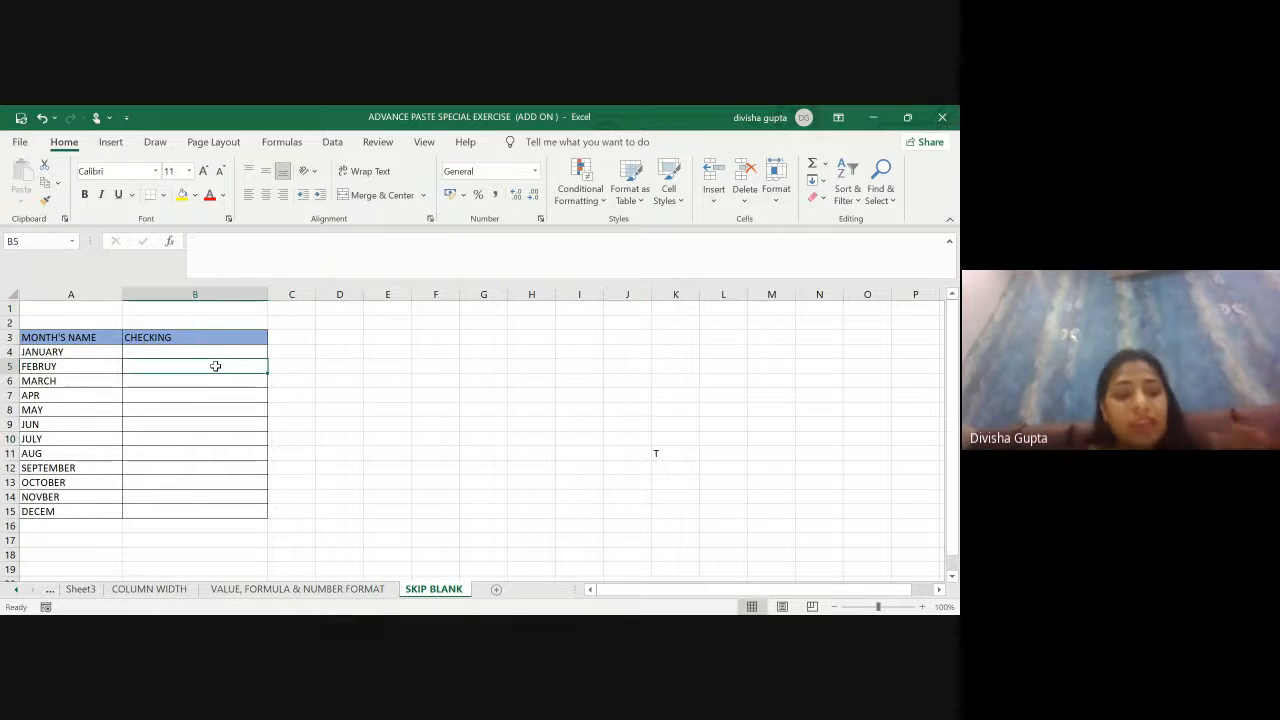
type("FEBR")
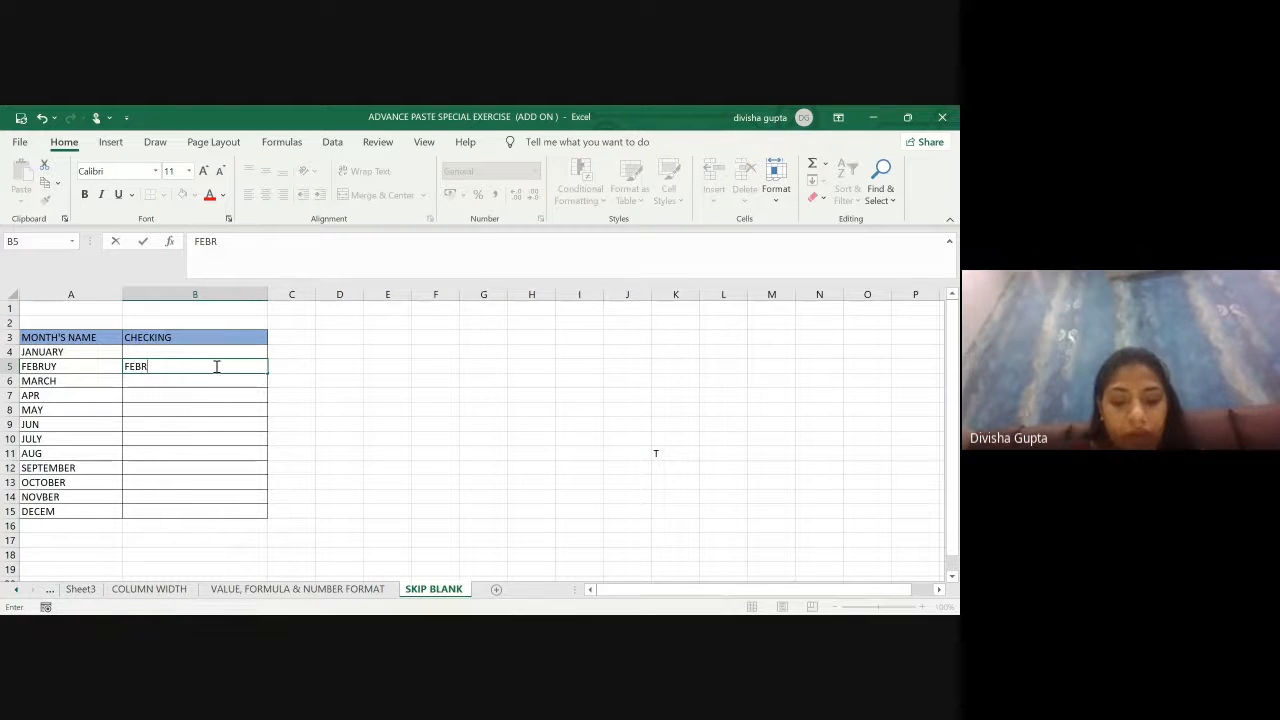
type("UARY")
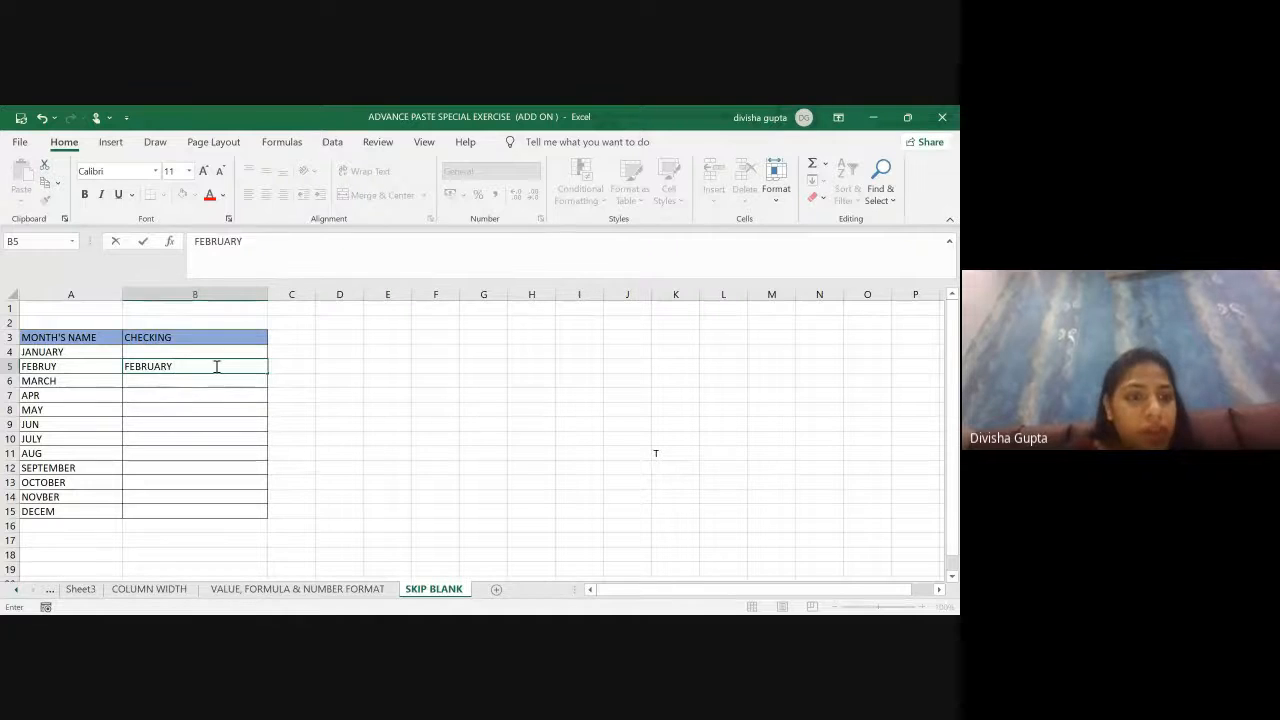
key("Return")
key("Return")
type("A")
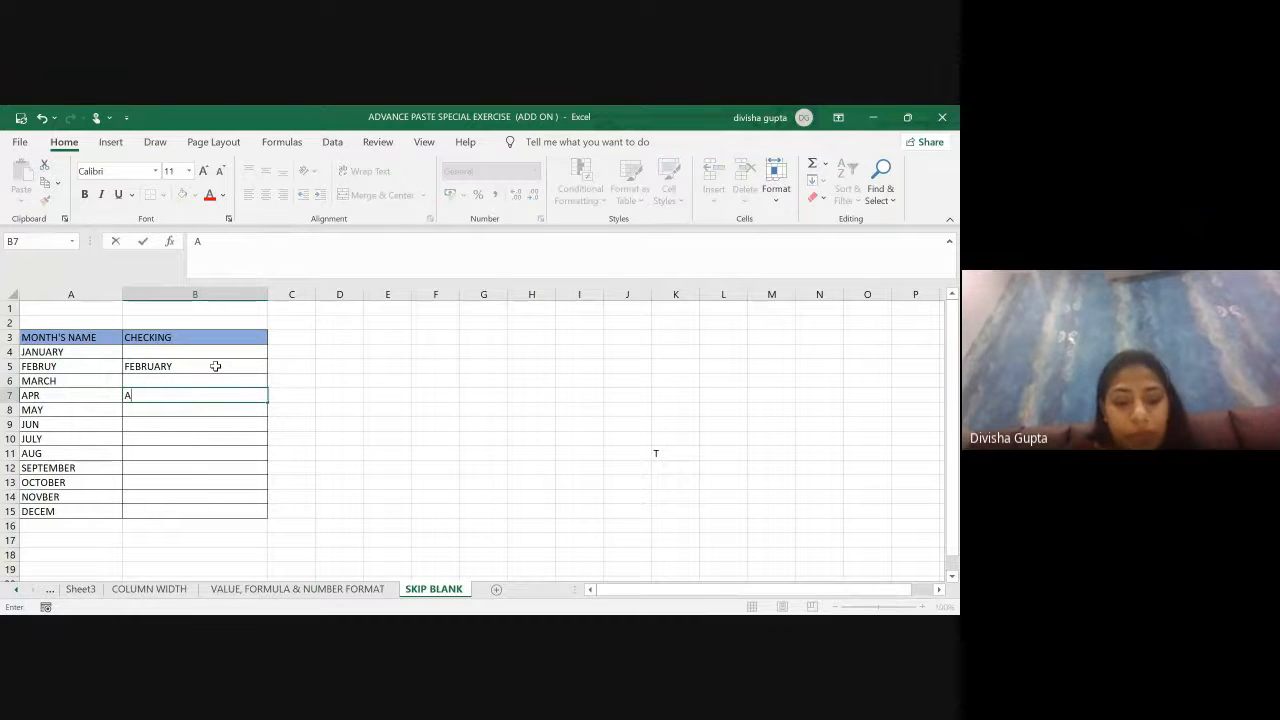
key("Return")
key("Return")
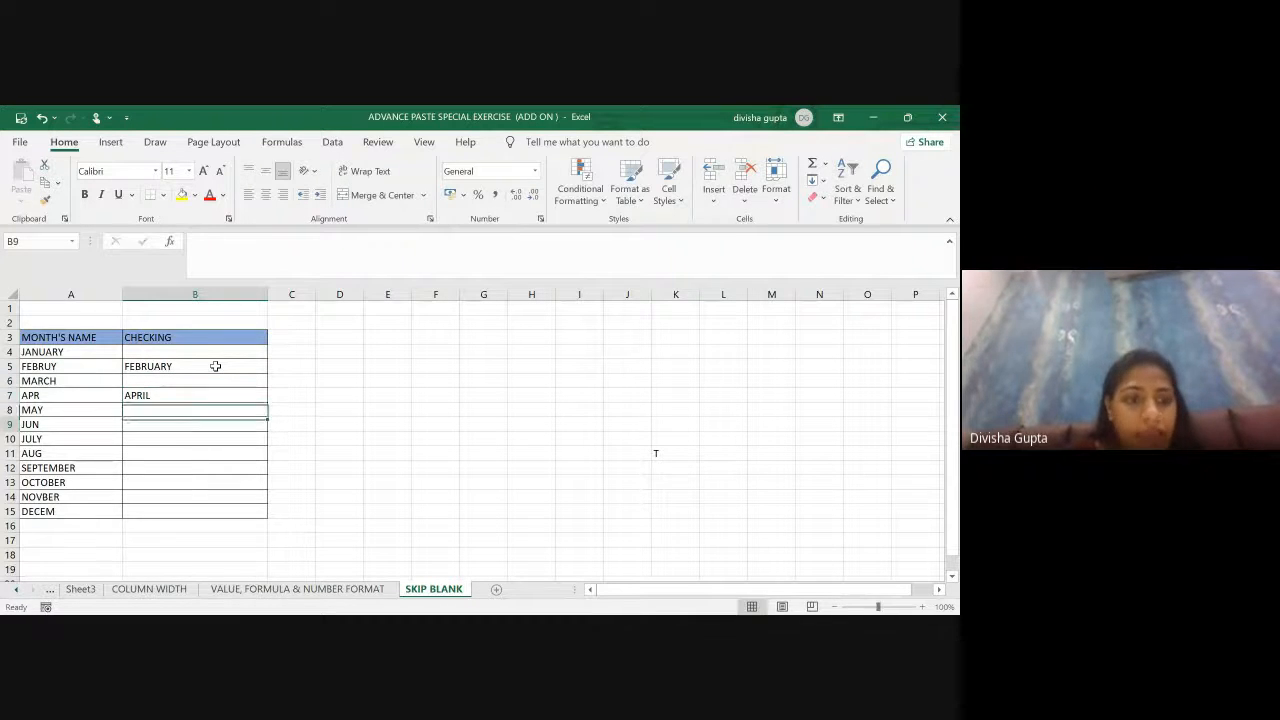
Step: Enter JUNE in cell B9 and AUGUST in cell B11 of the CHECKING column
type("JUNBE")
key("BackSpace")
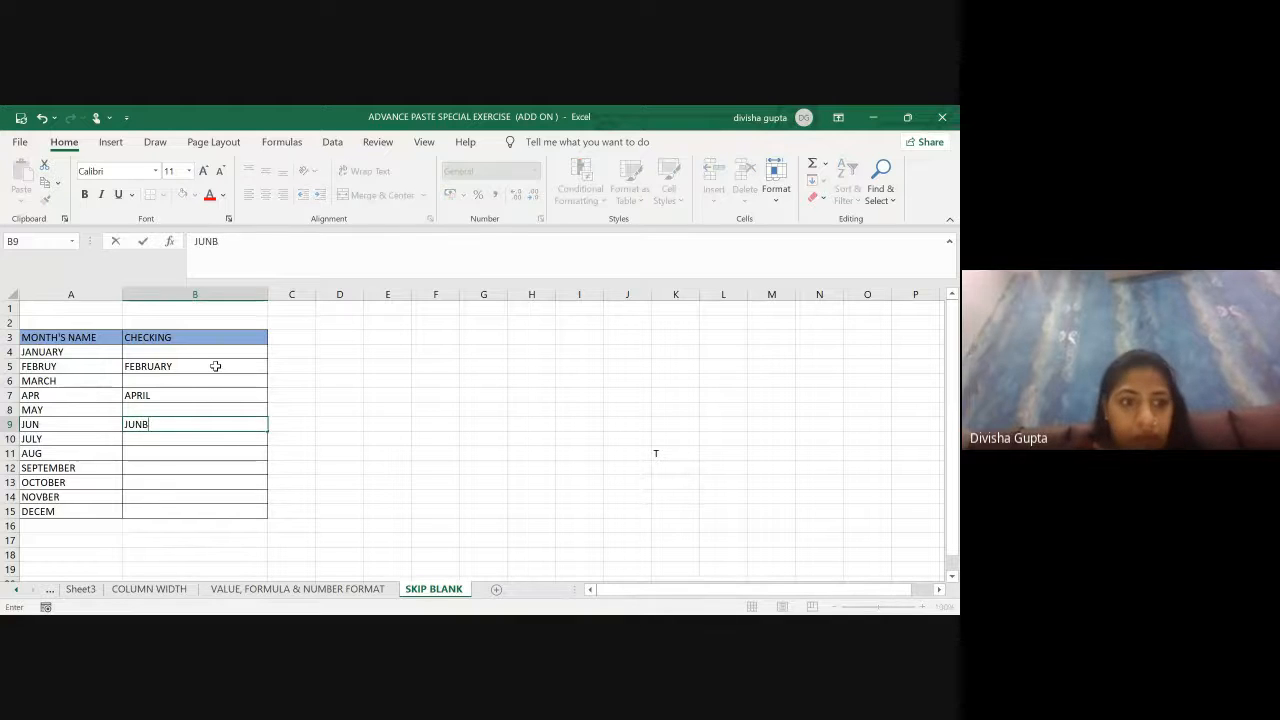
type("E")
key("Return")
key("Return")
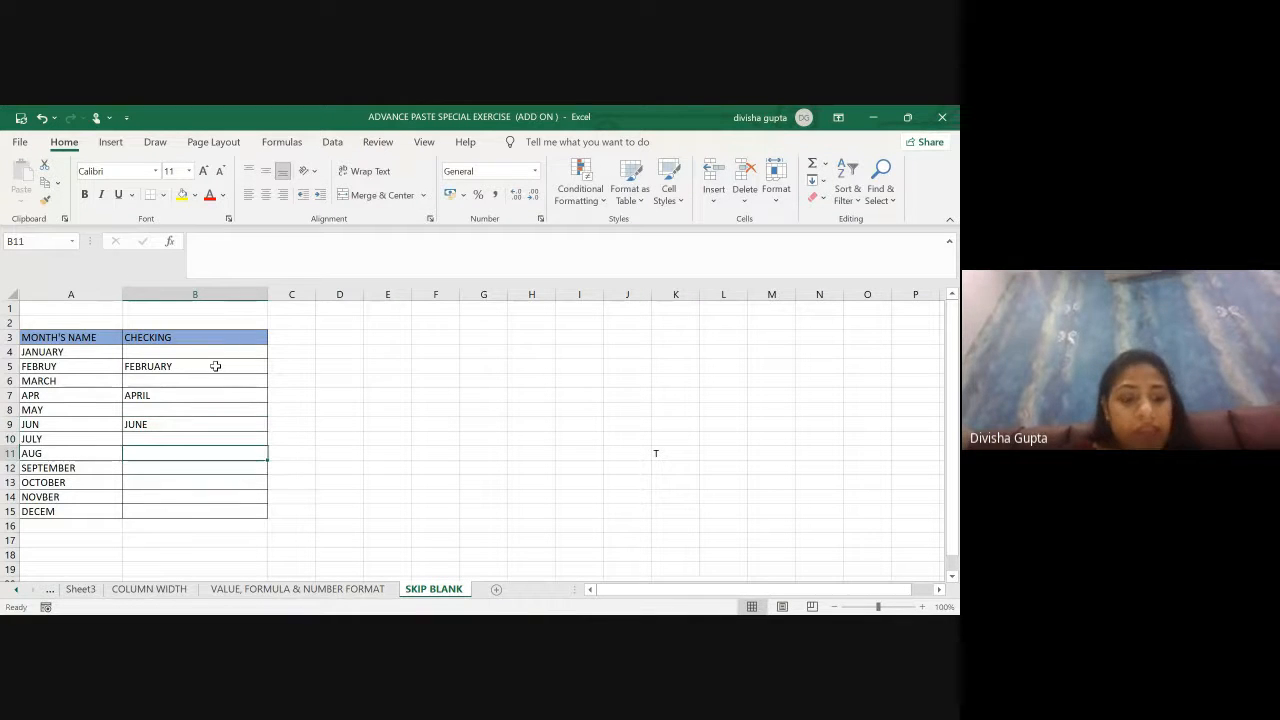
type("AUGUST")
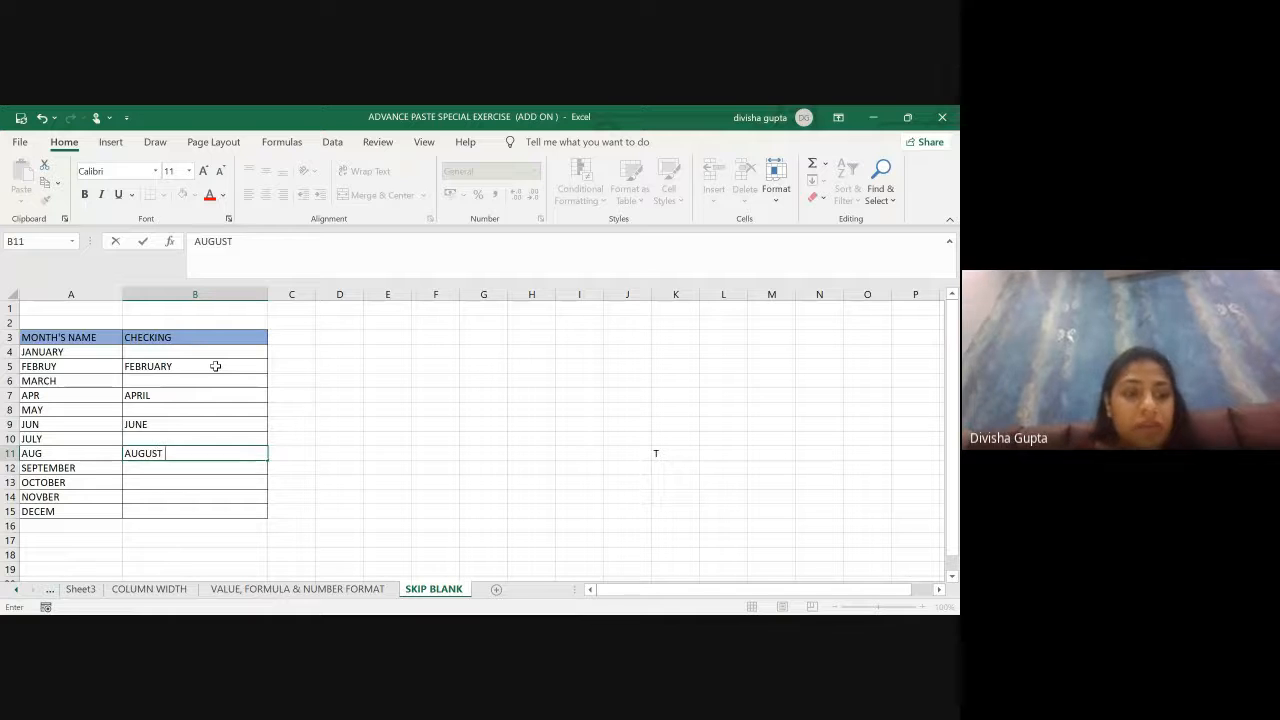
key("Return")
key("Return")
key("Return")
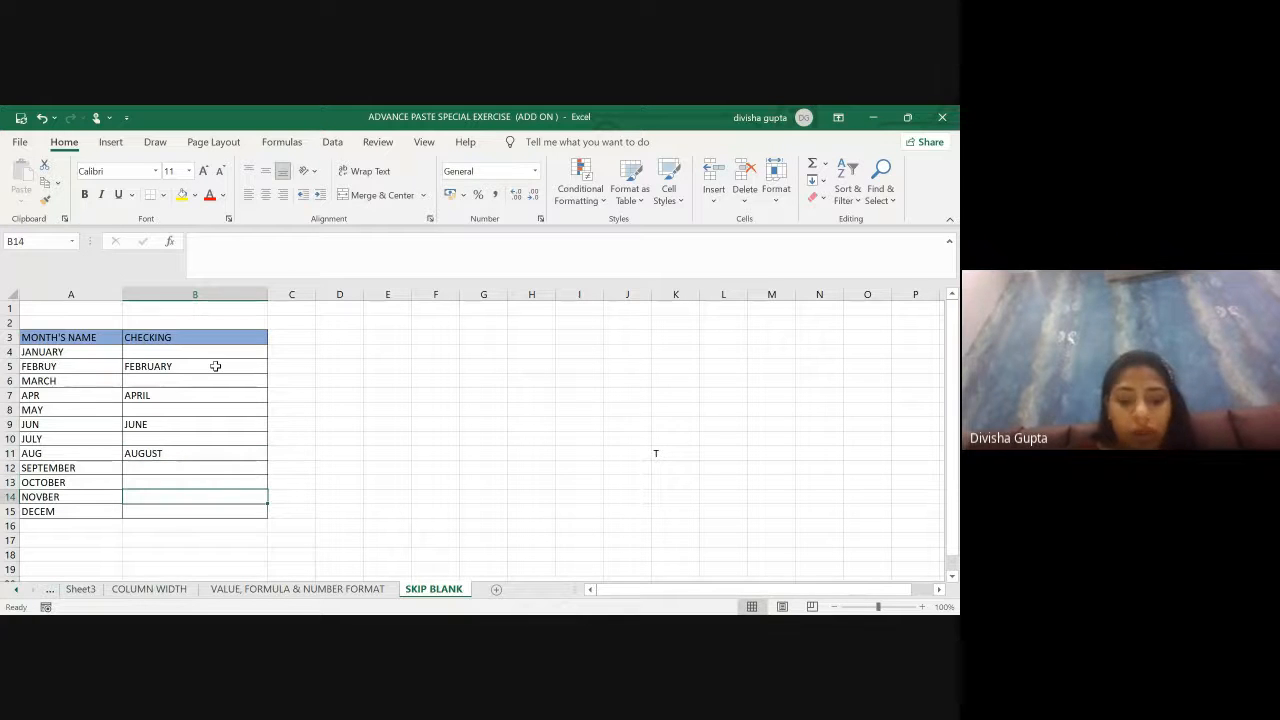
Step: Complete the CHECKING column by entering NOVEMBER in cell B14 and DECEMBER in cell B15
type("NEO")
key("BackSpace")
key("BackSpace")
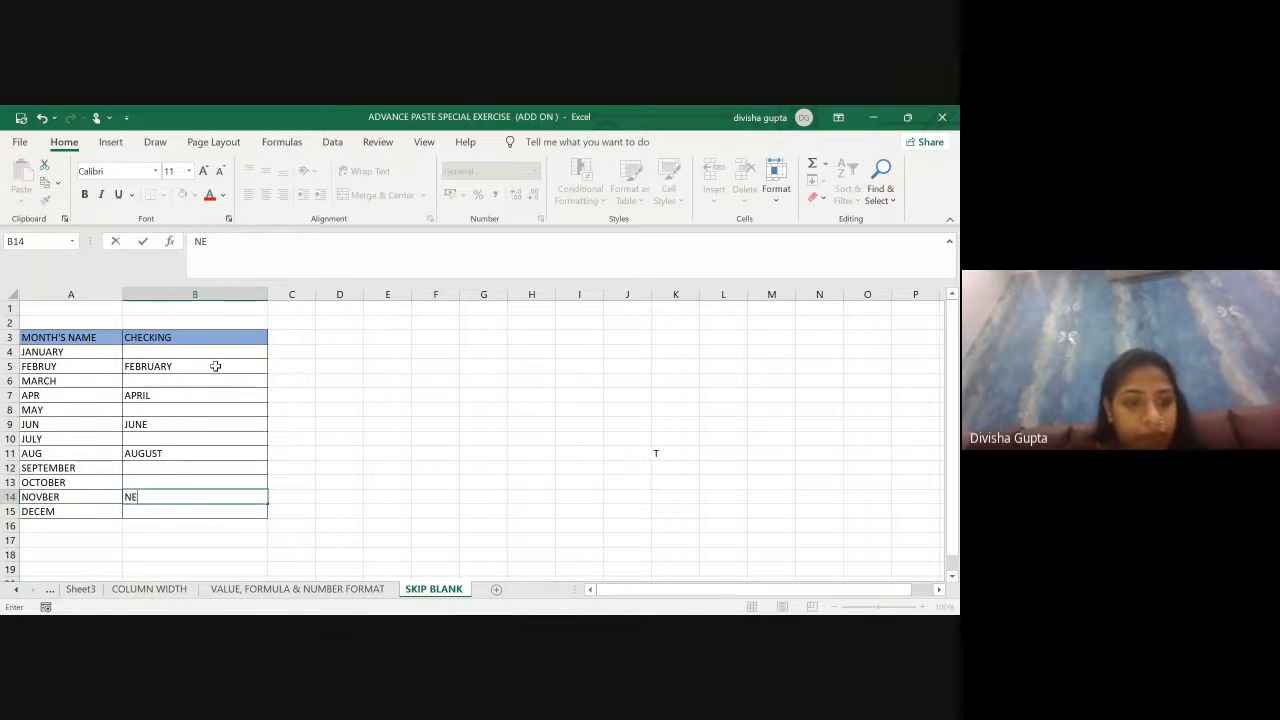
type("VEMBER")
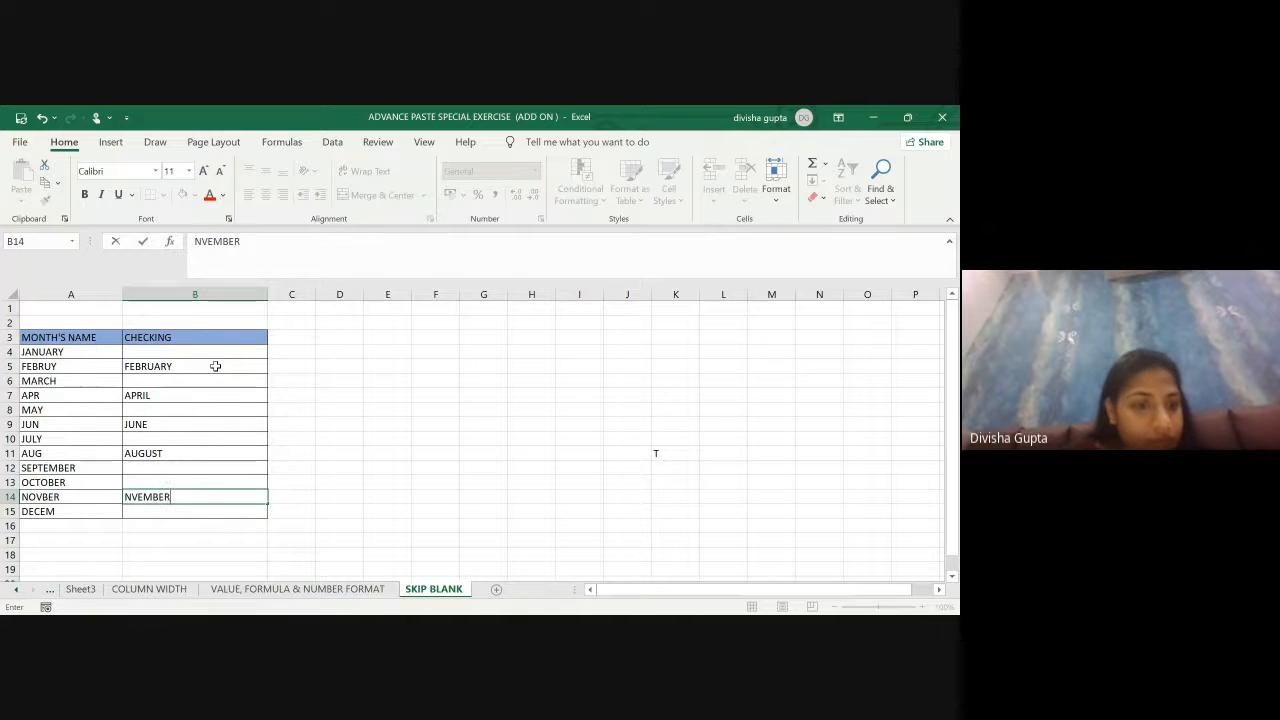
key("BackSpace")
key("BackSpace")
key("BackSpace")
key("BackSpace")
key("BackSpace")
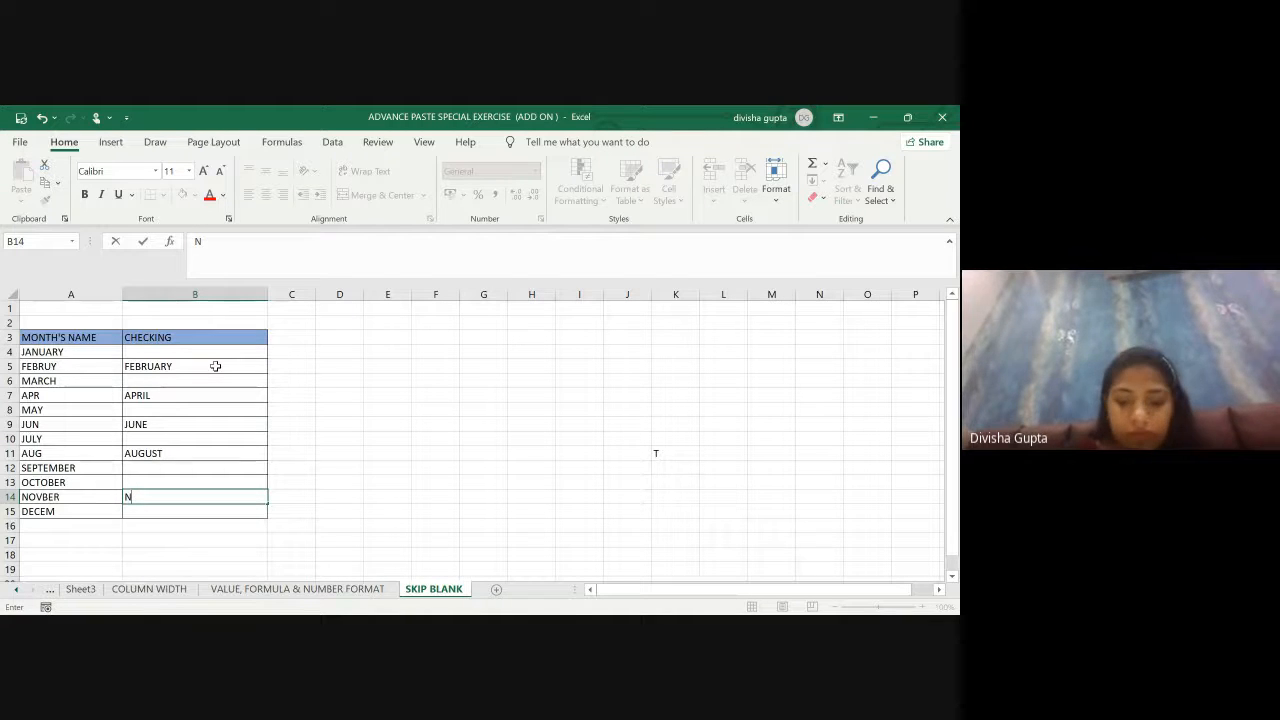
type("OVEMBER")
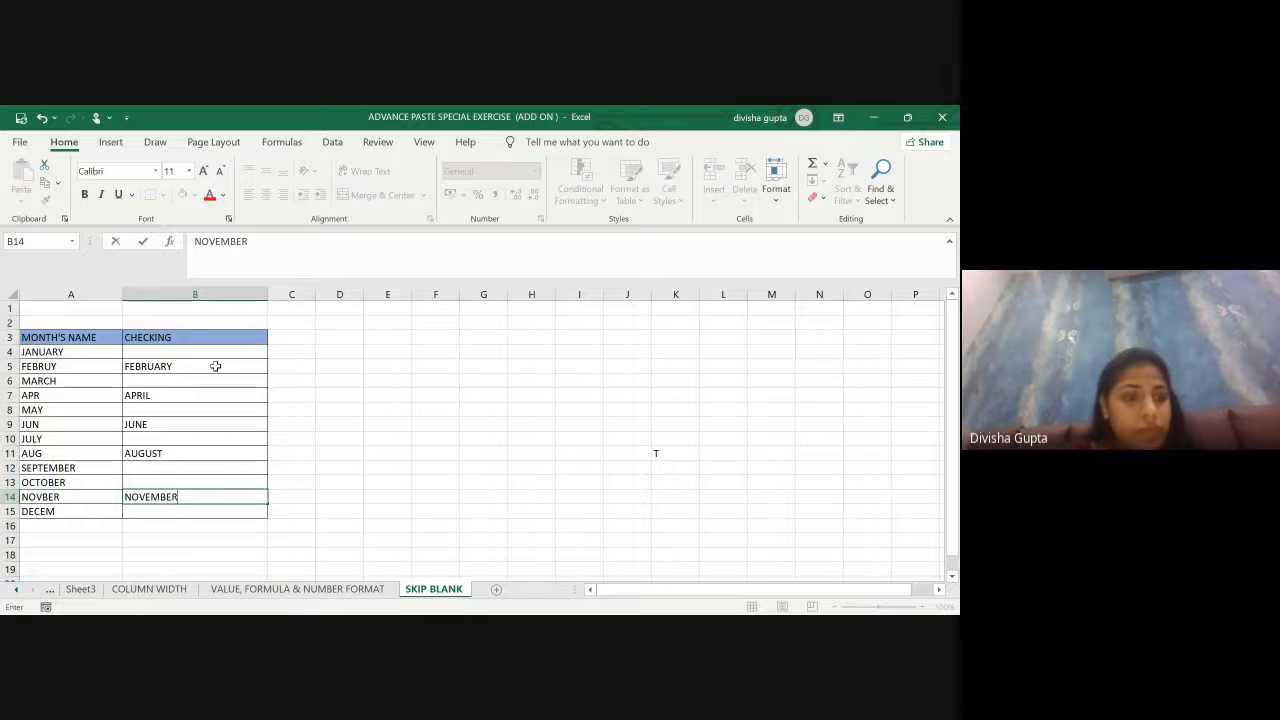
key("Return")
type("DECEMB")
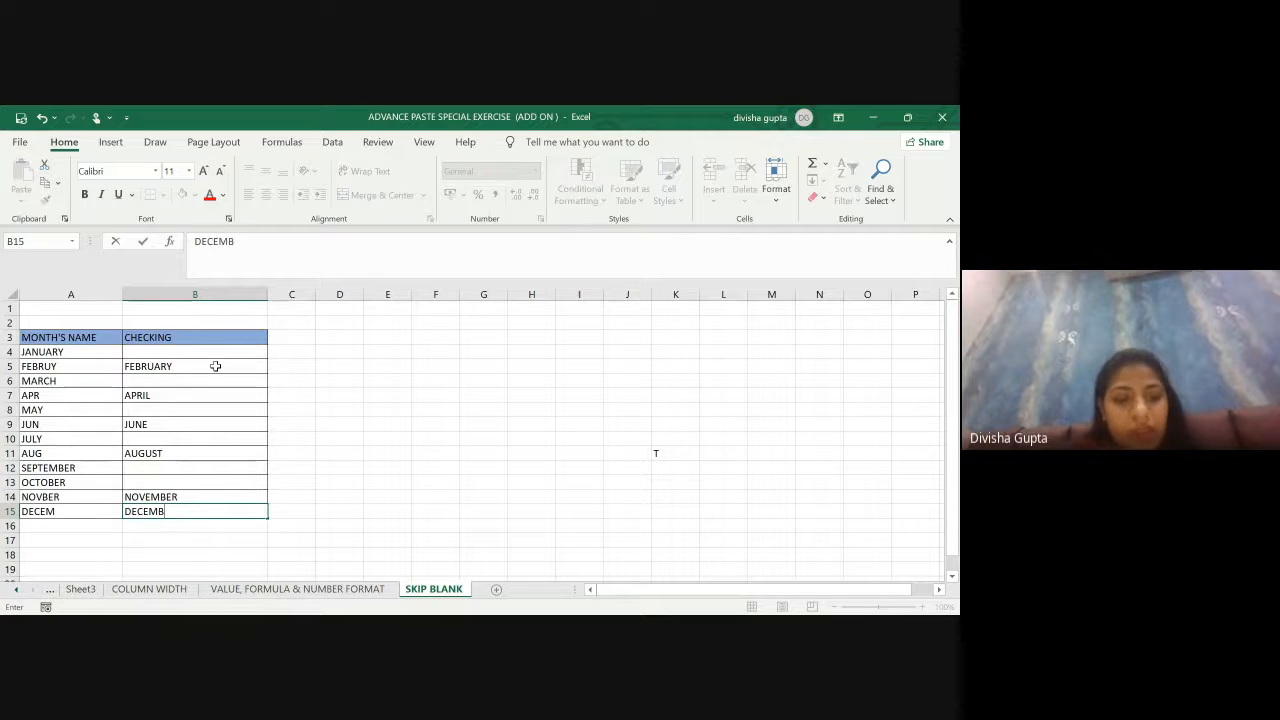
type("ER")
left_click(463, 371)
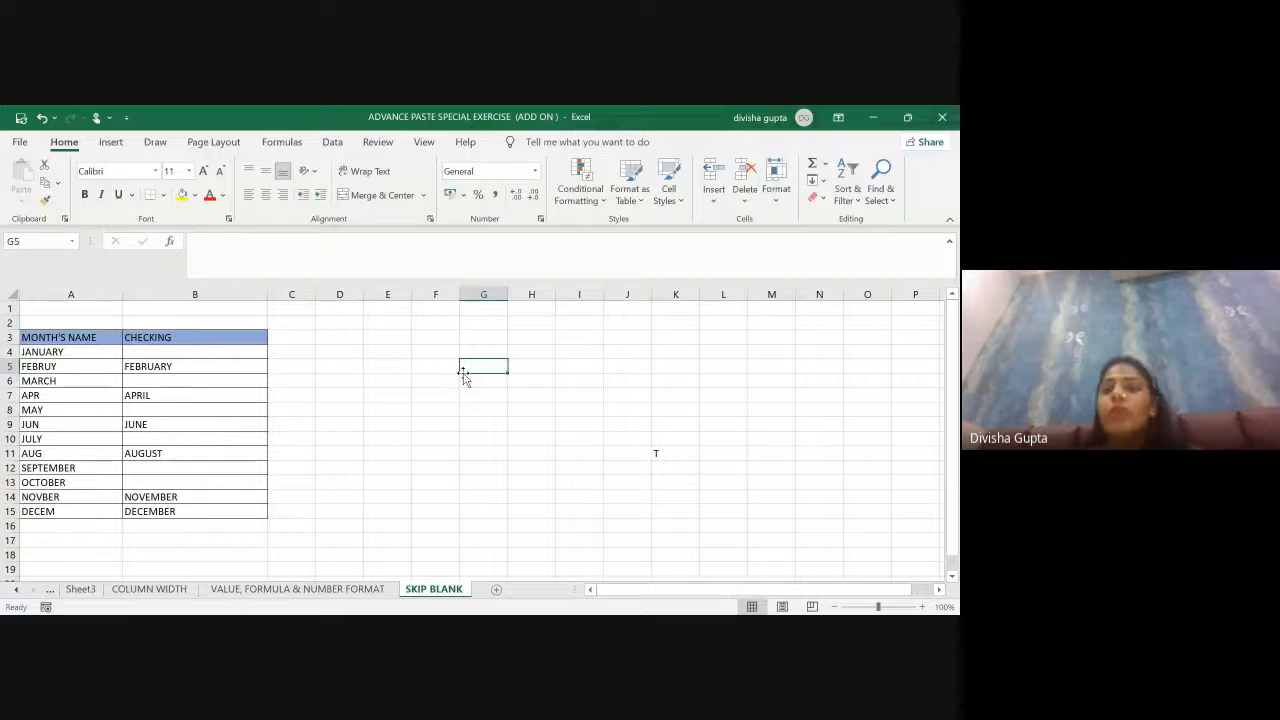
Step: Copy the CHECKING column entries in cells B4:B15, including the blank cells
left_click(156, 352)
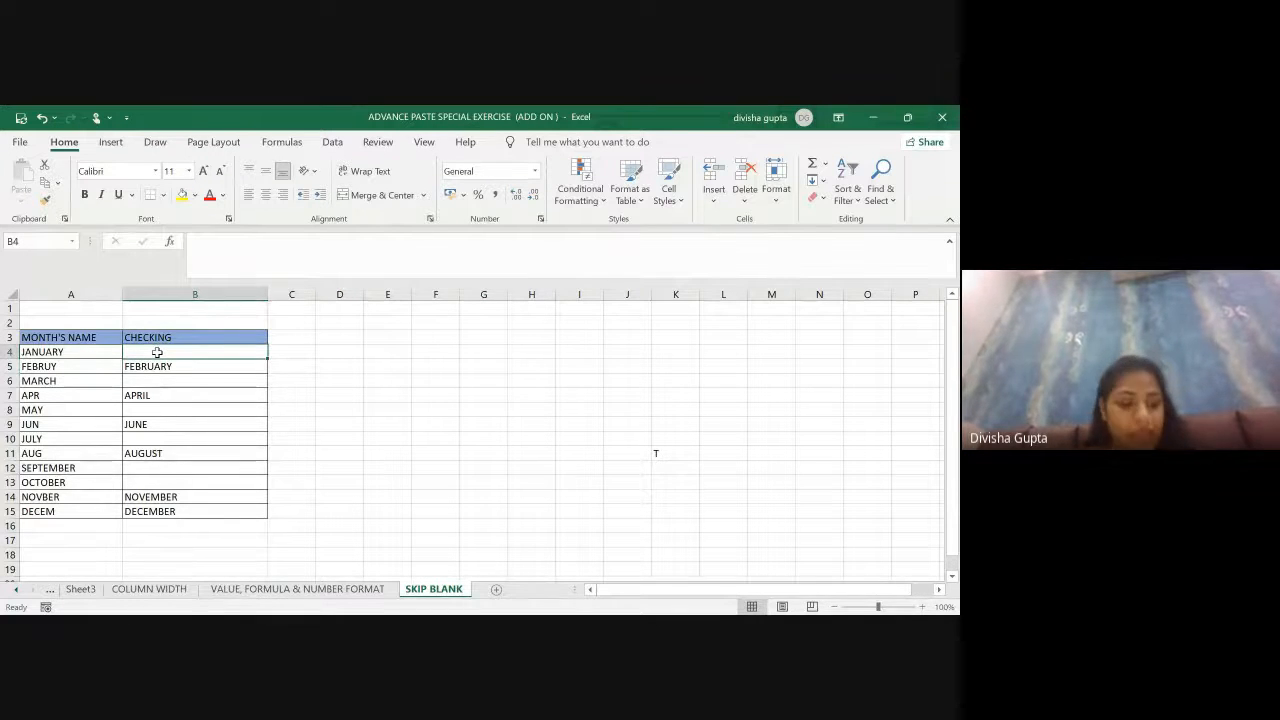
key("shift+Down")
key("shift+Down")
key("shift+Down")
key("shift+Down")
key("shift+Down")
key("shift+Down")
key("shift+Down")
key("shift+Down")
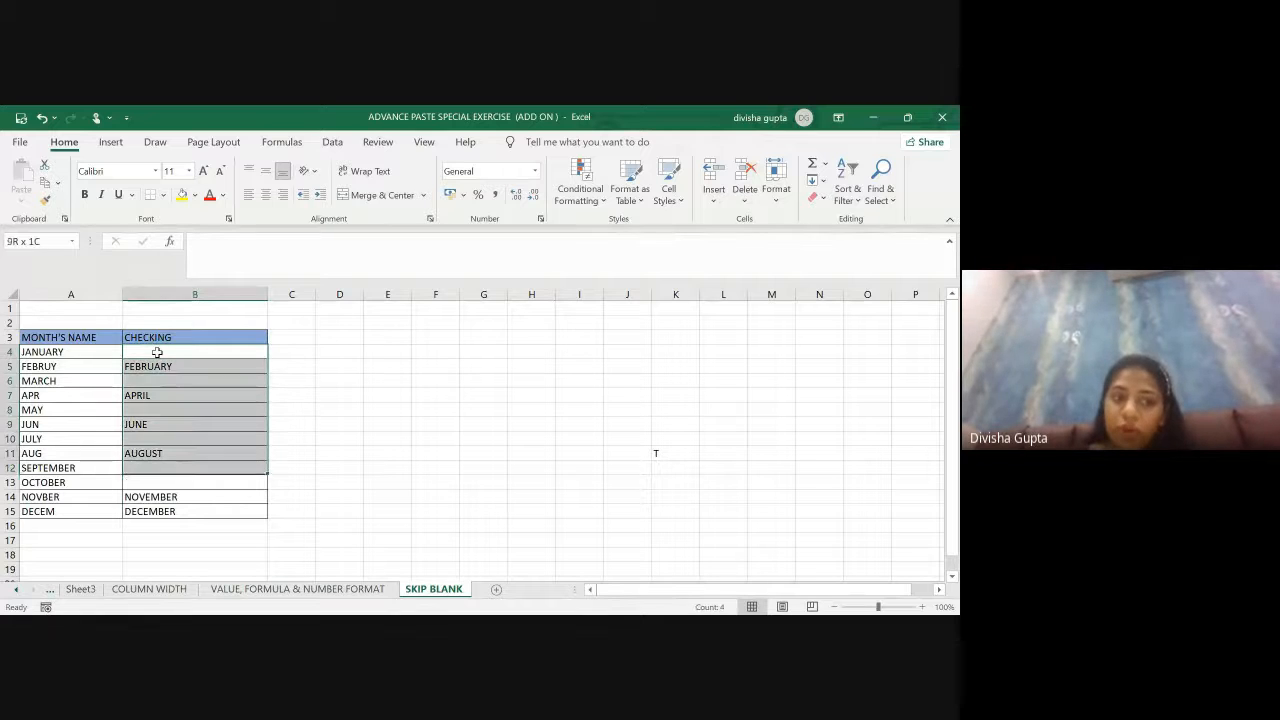
key("shift+Down")
key("shift+Down")
key("shift+Down")
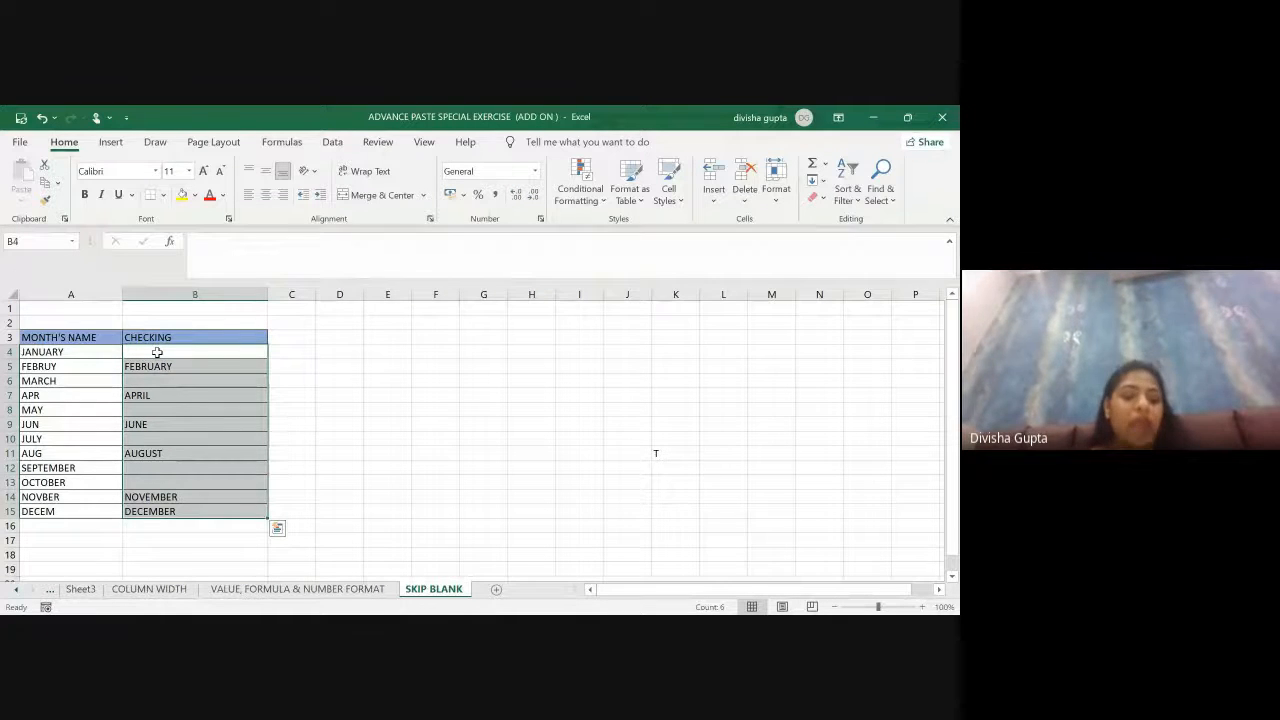
key("ctrl+c")
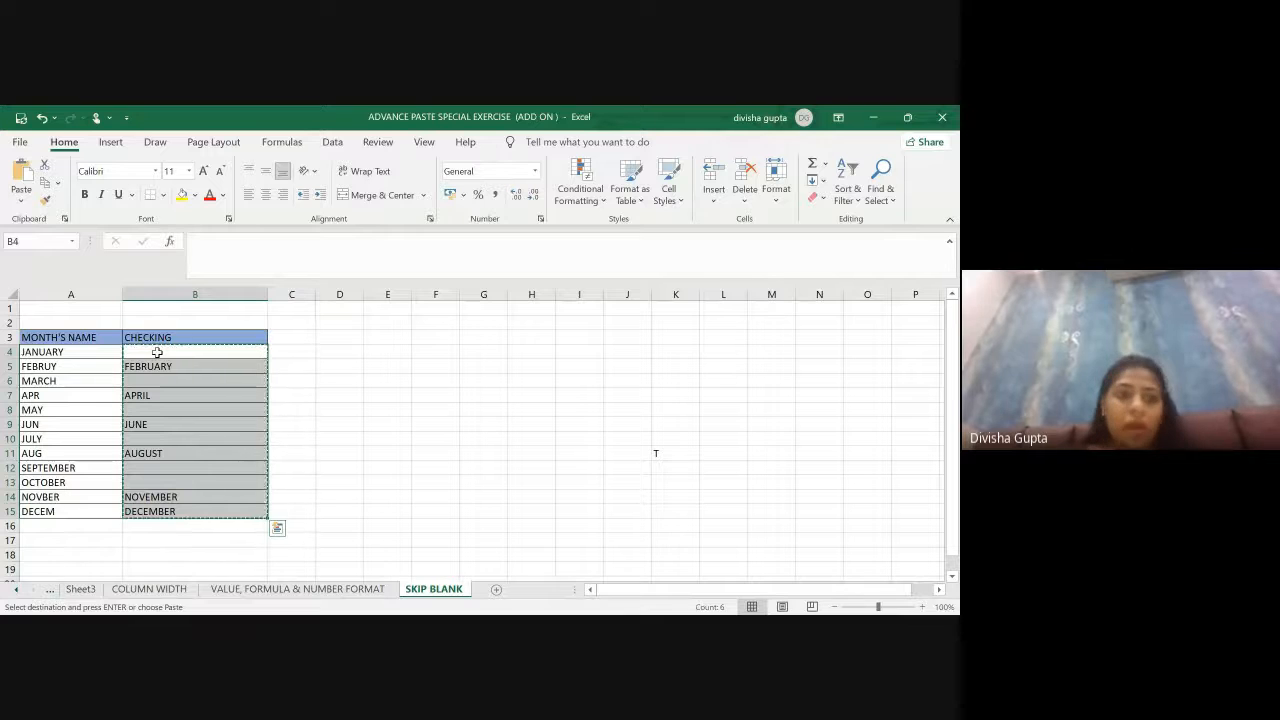
Step: Paste the copied cells over the MONTH'S NAME column from cell A4 using Paste Special with All and Skip blanks
left_click(88, 354)
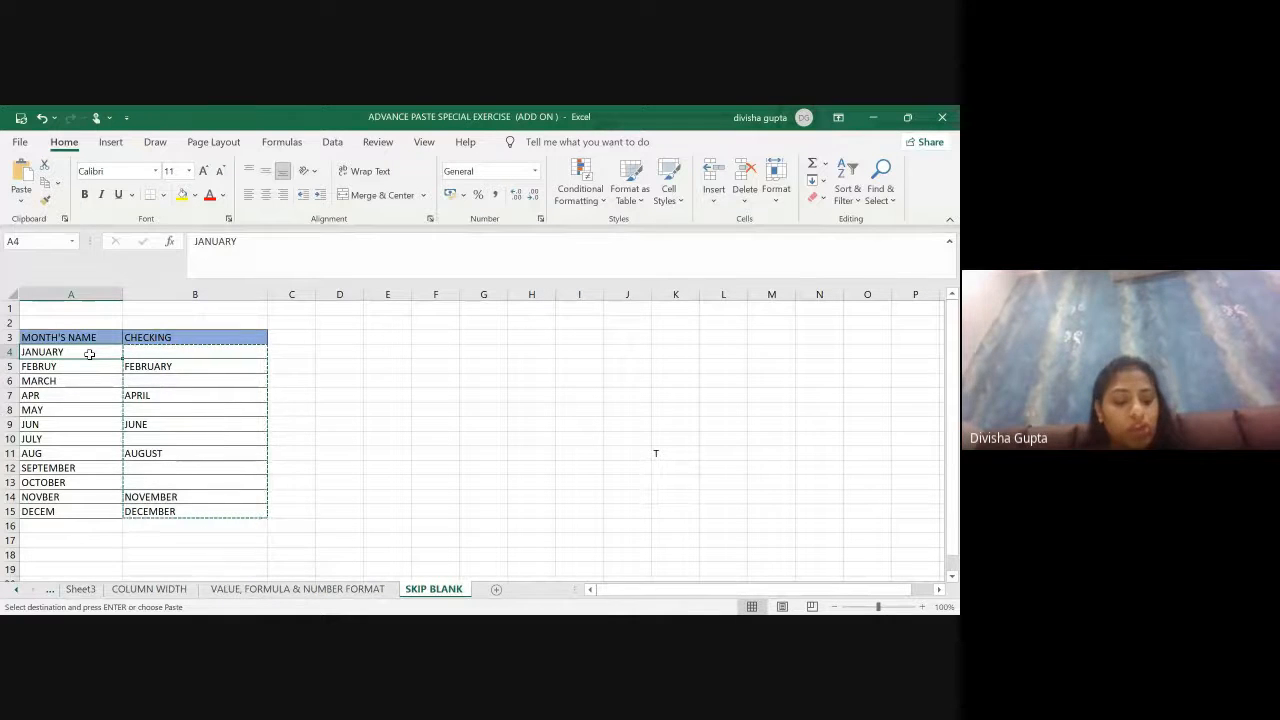
key("ctrl+alt+v")
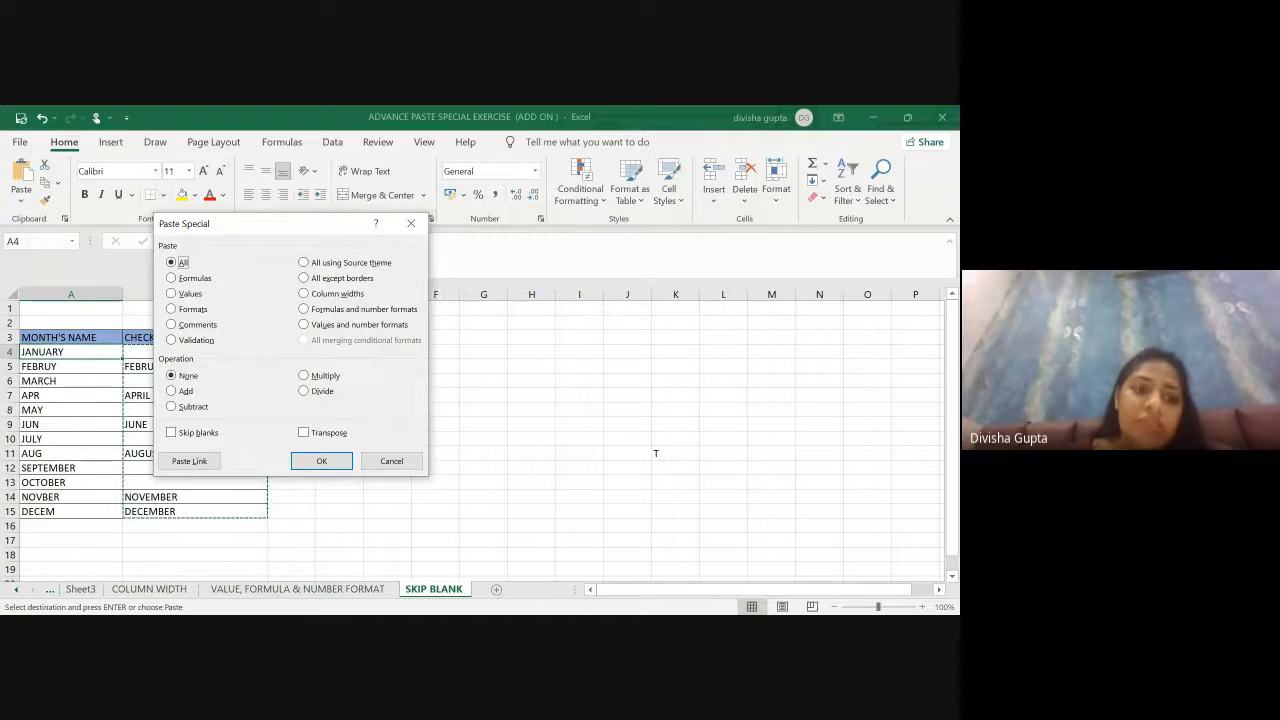
left_click(172, 433)
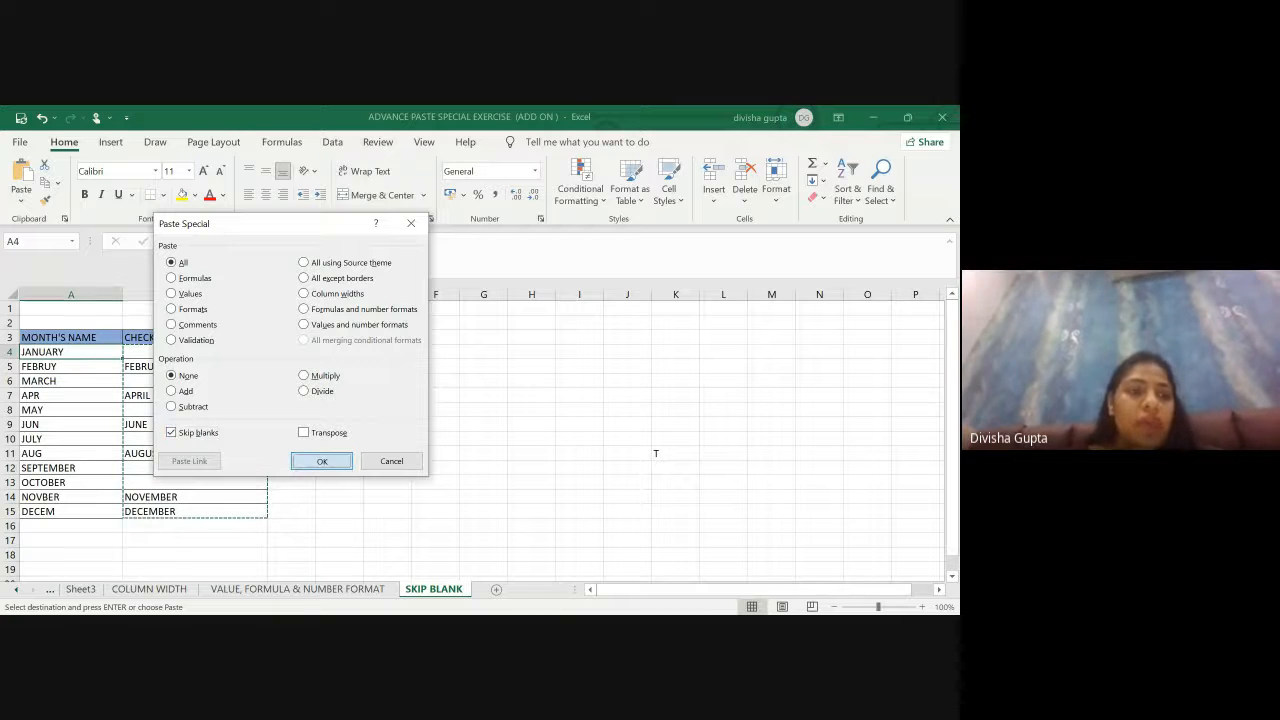
left_click(321, 460)
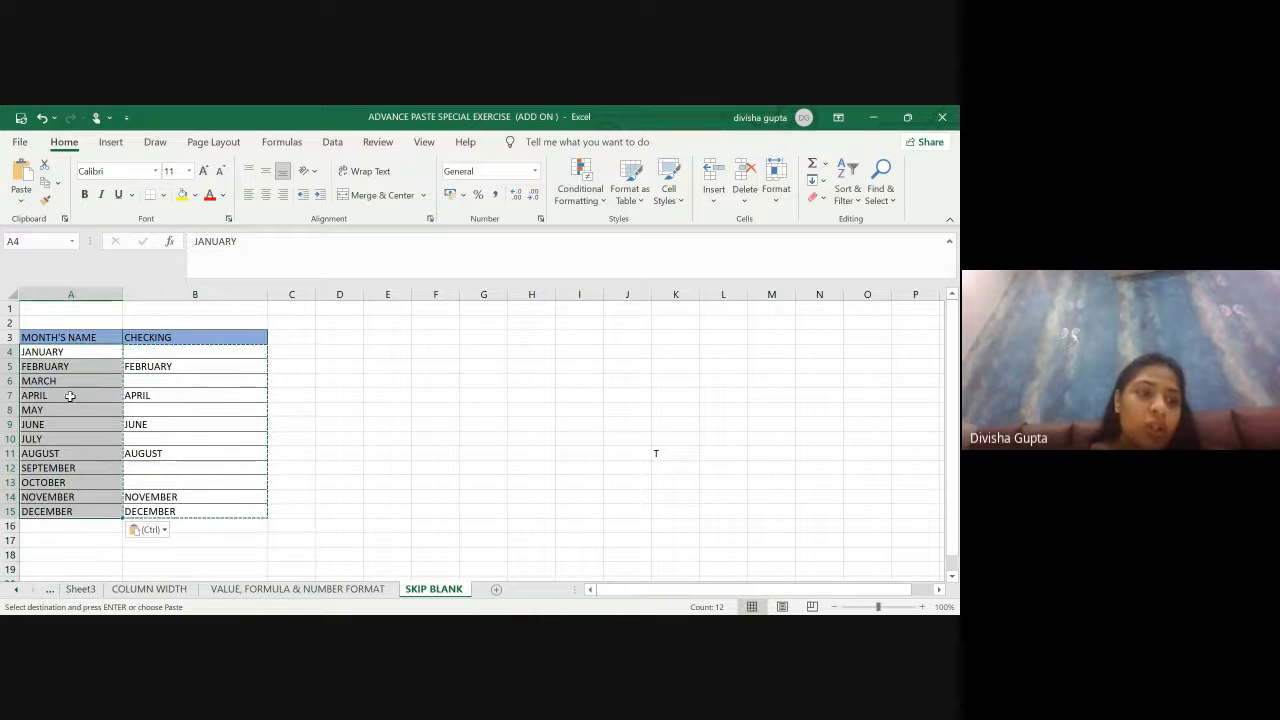
left_click(334, 436)
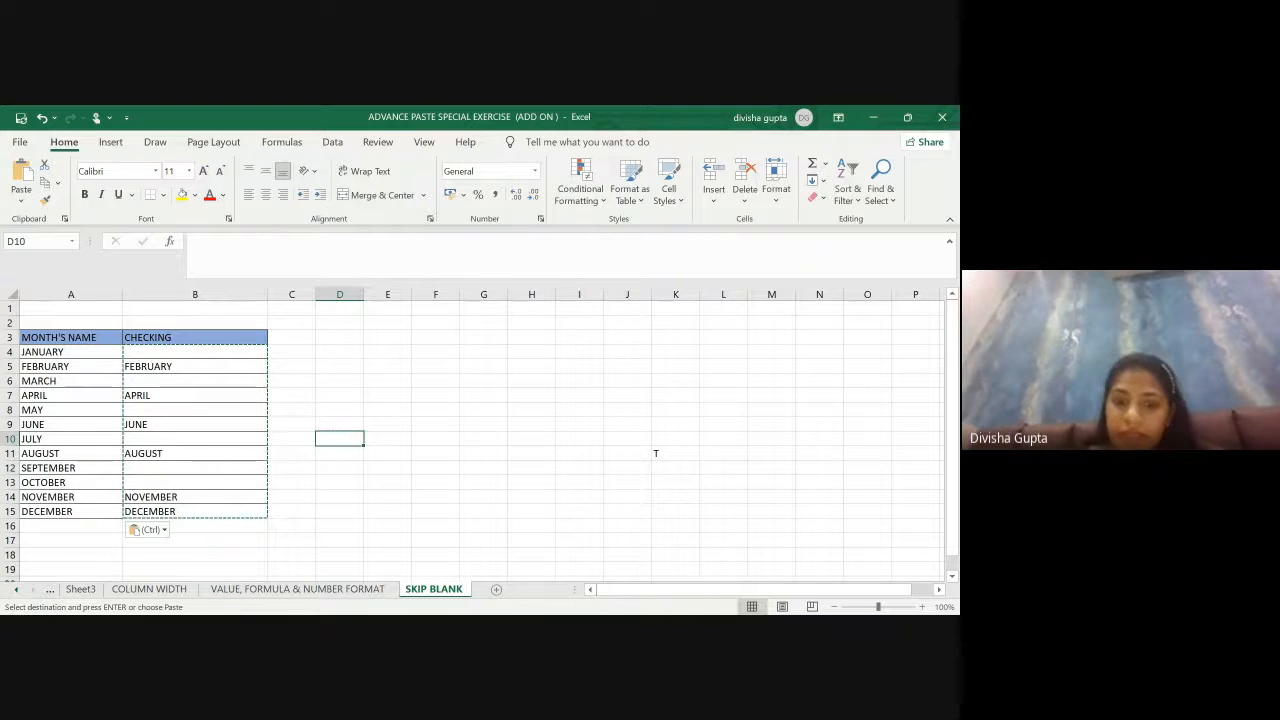
key("alt+Tab")
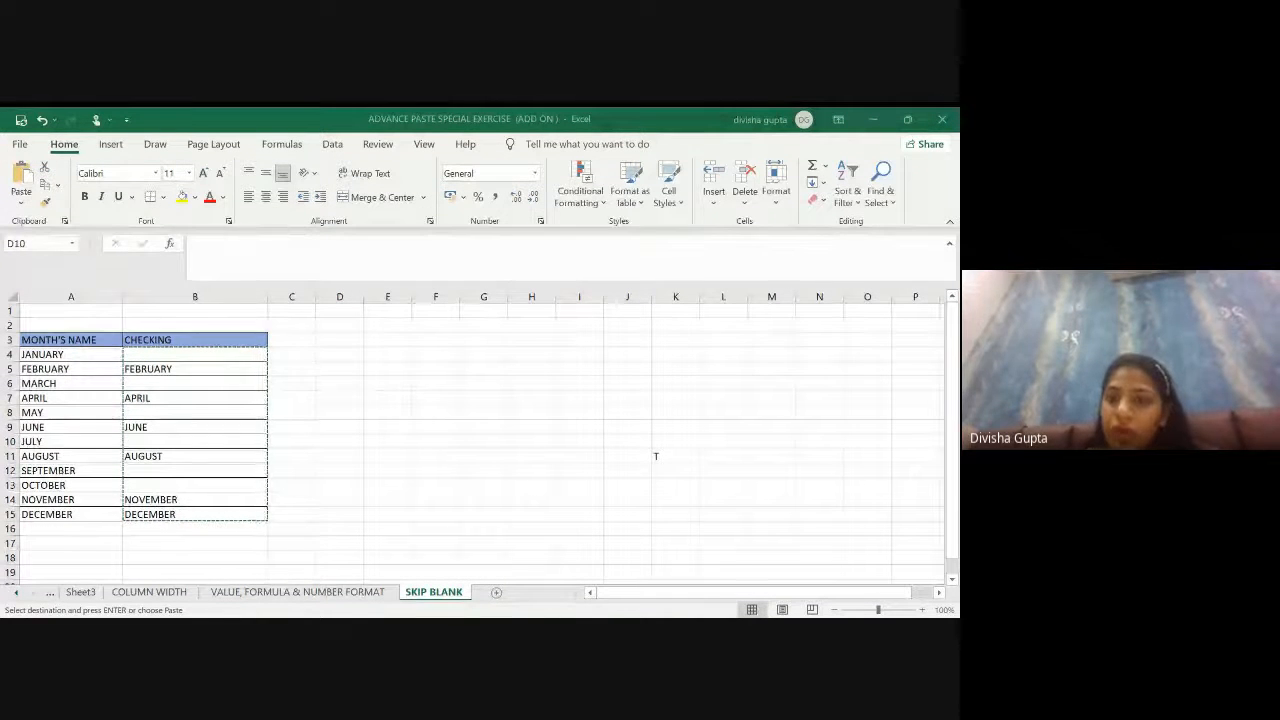